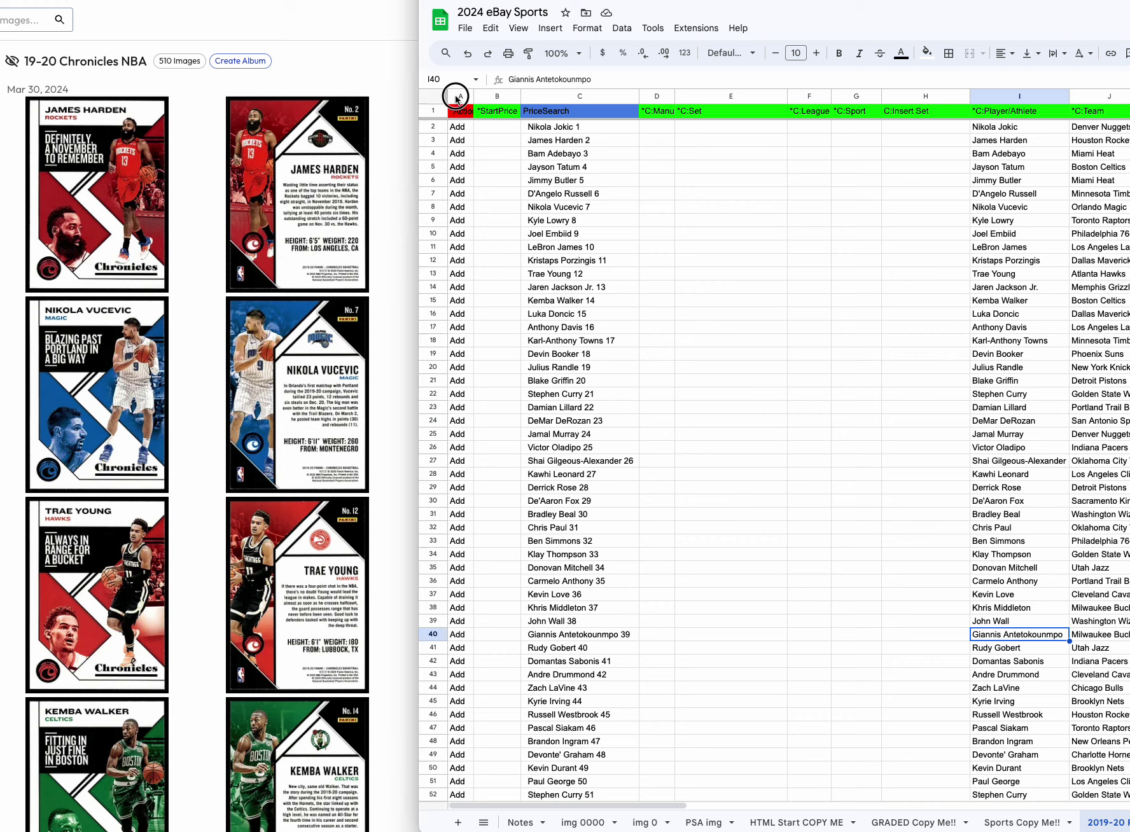
# Hide columns A through H so that the sheet starts at the Player/Athlete column.
pyautogui.click(455, 97)
pyautogui.click(462, 99)
pyautogui.click(461, 99)
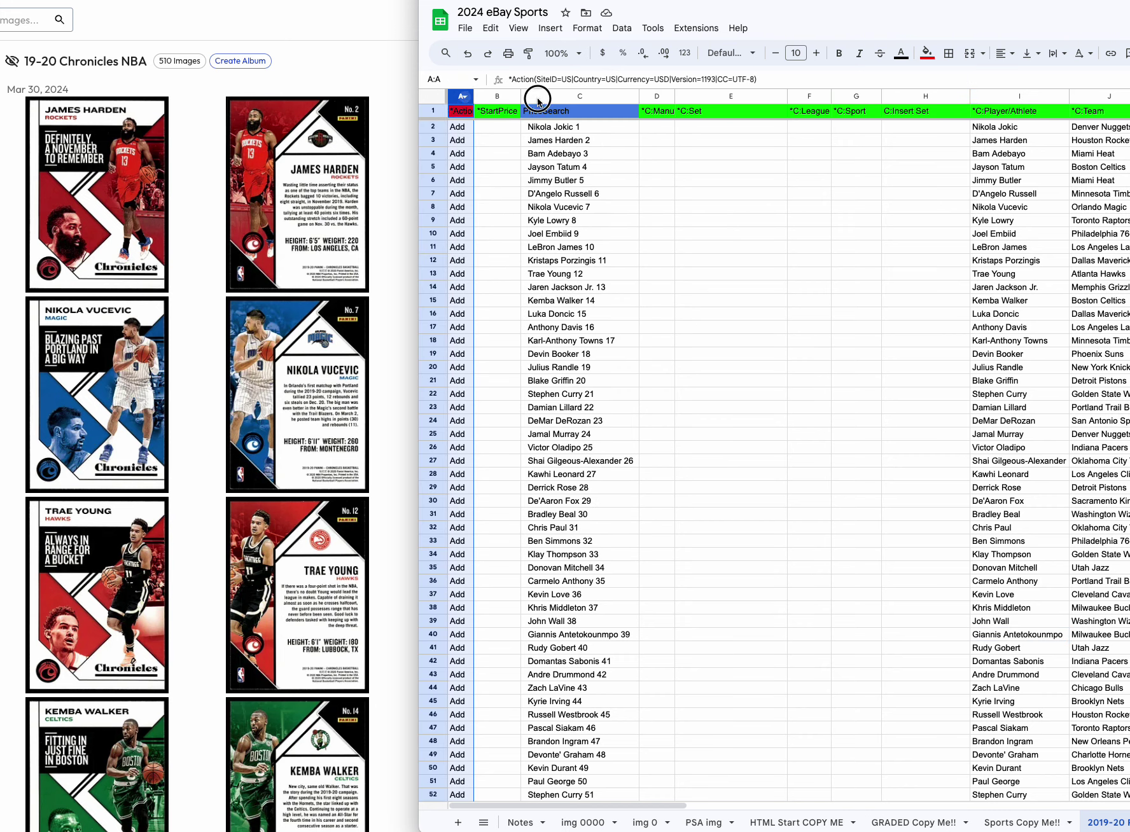
pyautogui.moveTo(938, 96); pyautogui.dragTo(460, 99)
pyautogui.click(463, 101)
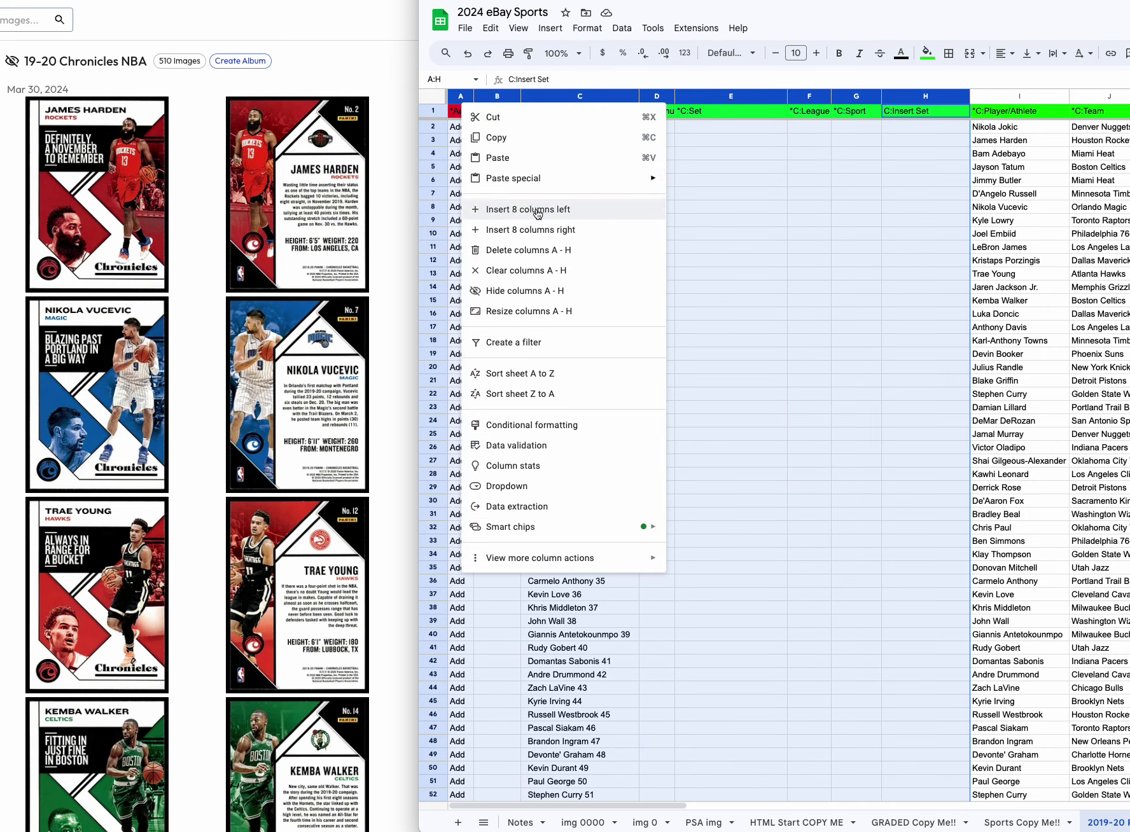
pyautogui.click(525, 290)
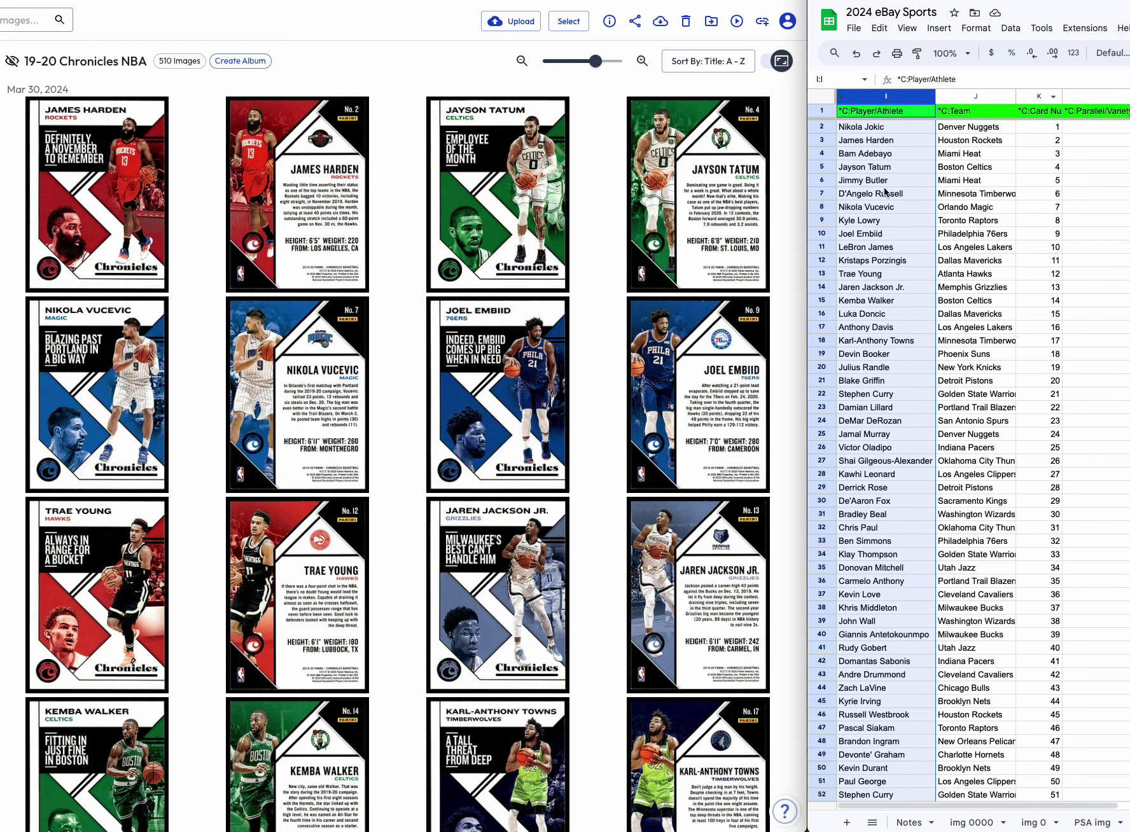
pyautogui.click(946, 199)
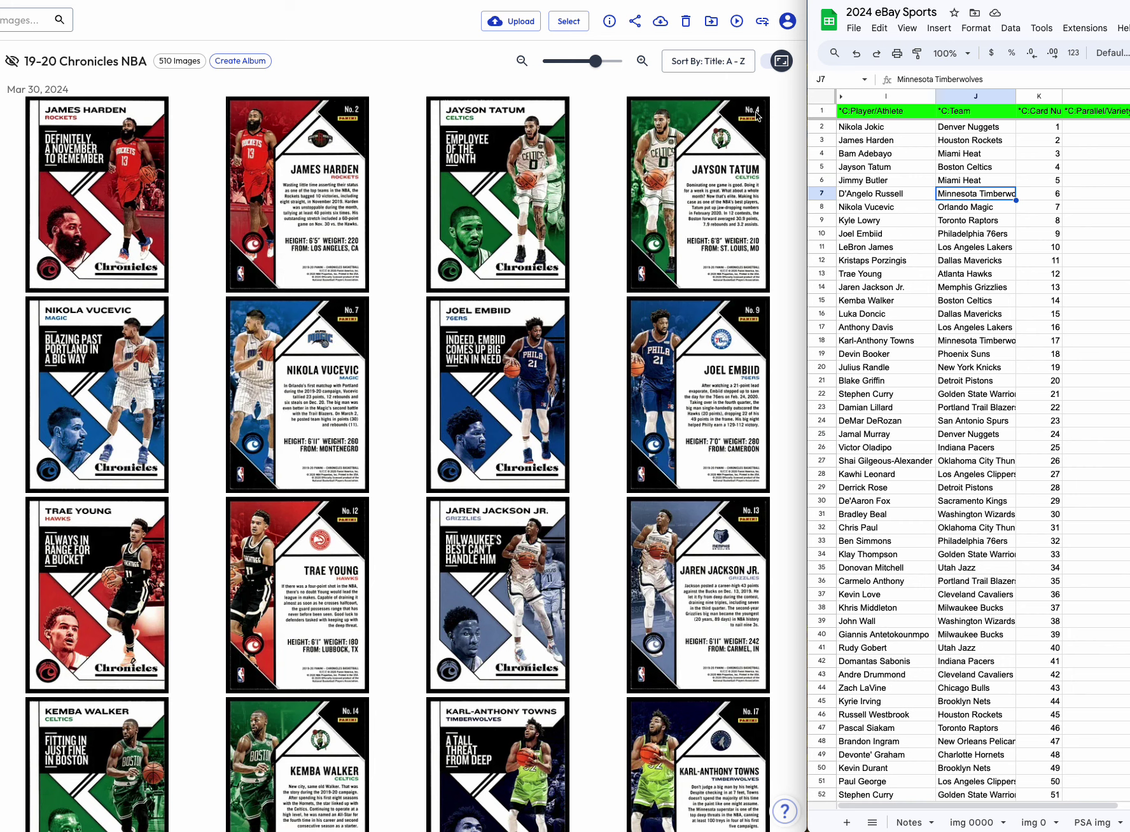
# Delete the rows for card 1 (Nikola Jokic) and card 3 (Bam Adebayo), which have no matching card images.
pyautogui.rightClick(823, 128)
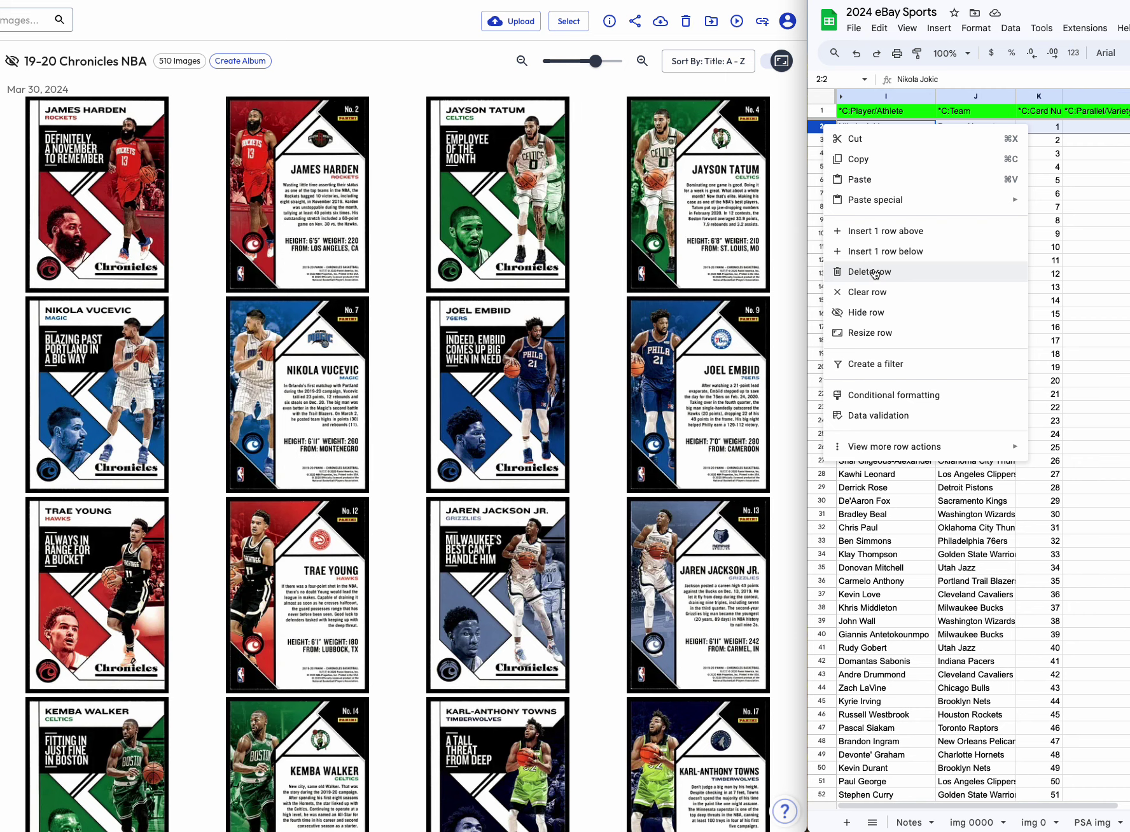
pyautogui.click(875, 274)
pyautogui.rightClick(820, 142)
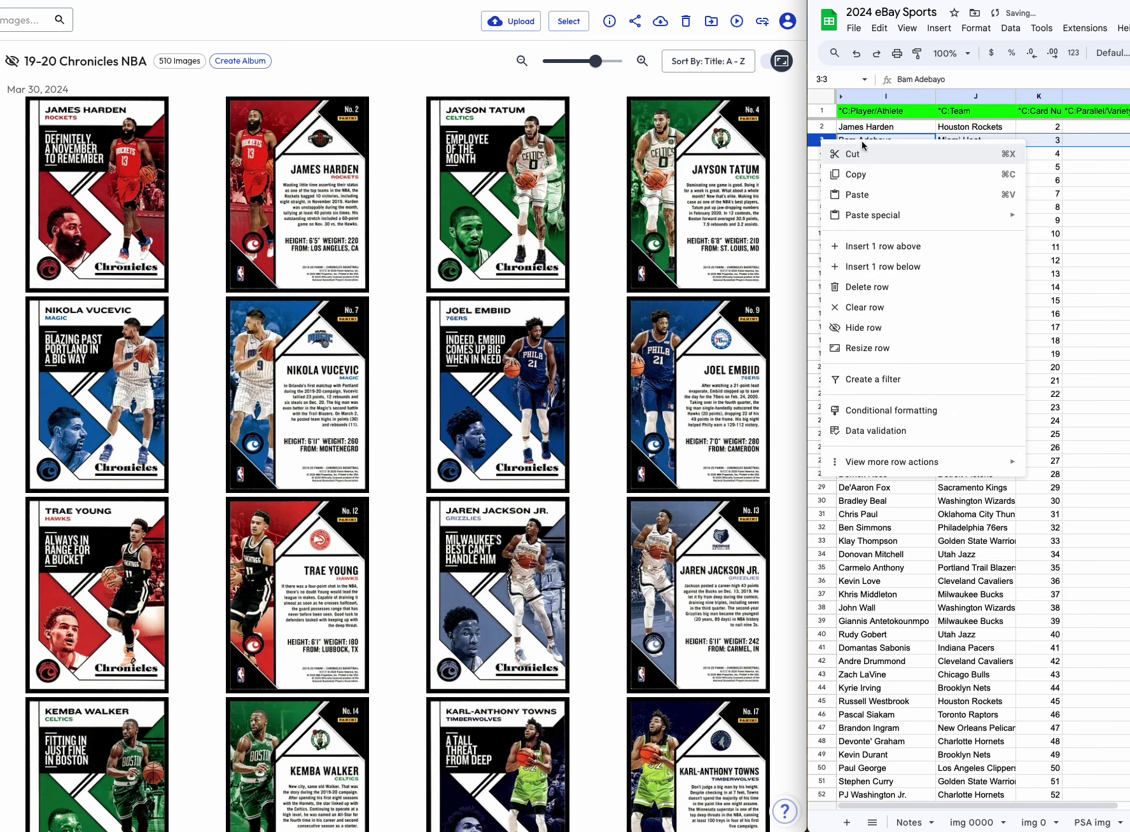
pyautogui.click(867, 286)
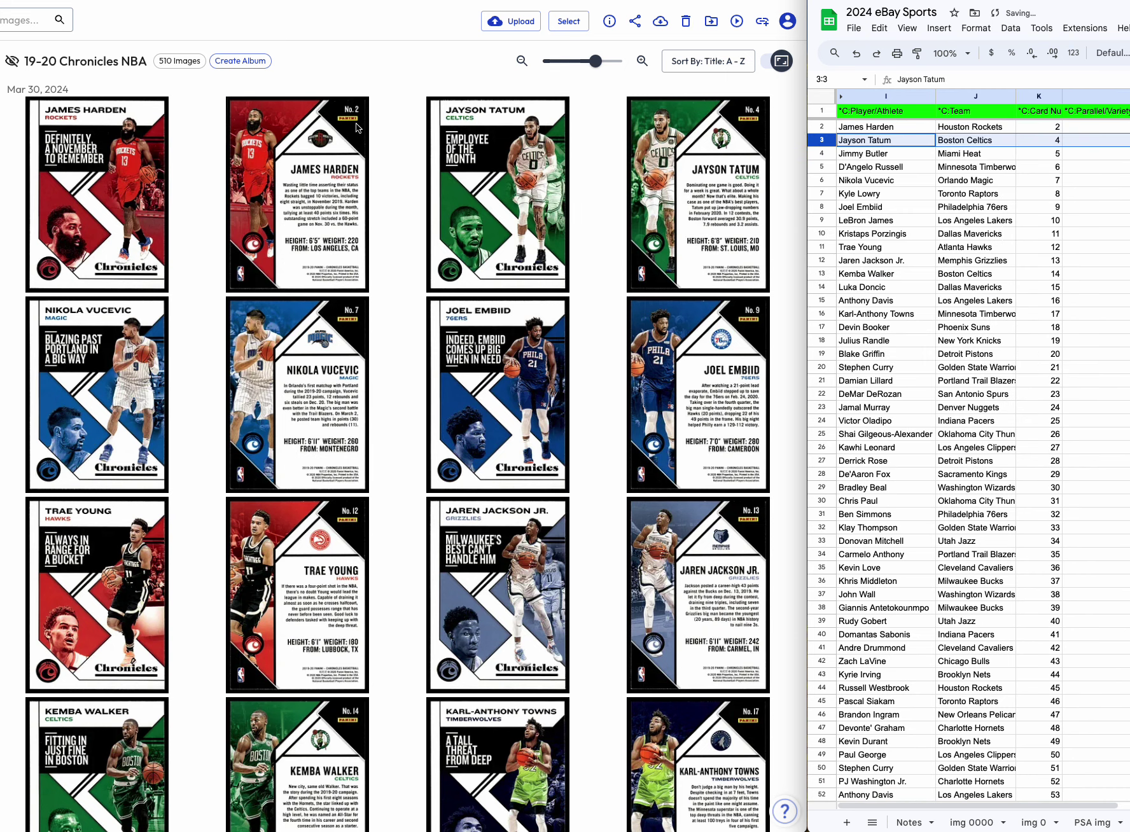
# Delete the rows for cards 5, 6 and 8 (Jimmy Butler, D'Angelo Russell and Kyle Lowry).
pyautogui.click(856, 208)
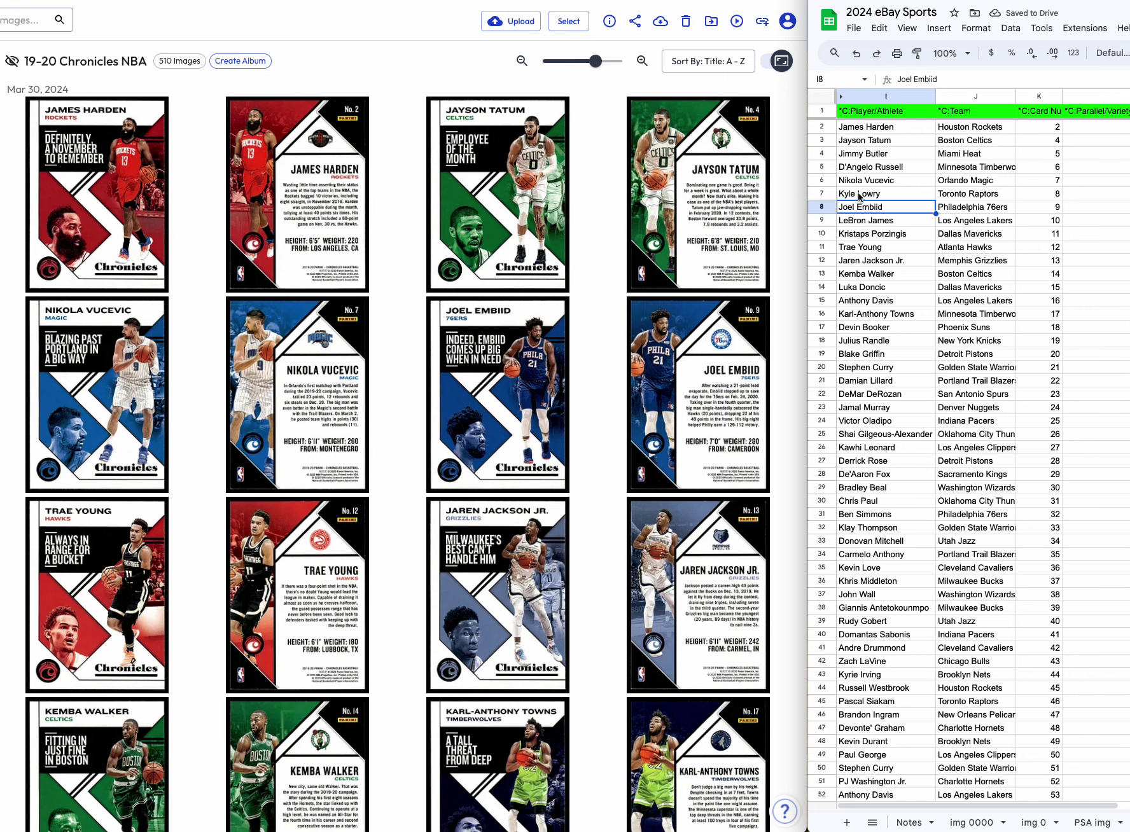
pyautogui.moveTo(830, 156); pyautogui.dragTo(829, 166)
pyautogui.rightClick(830, 167)
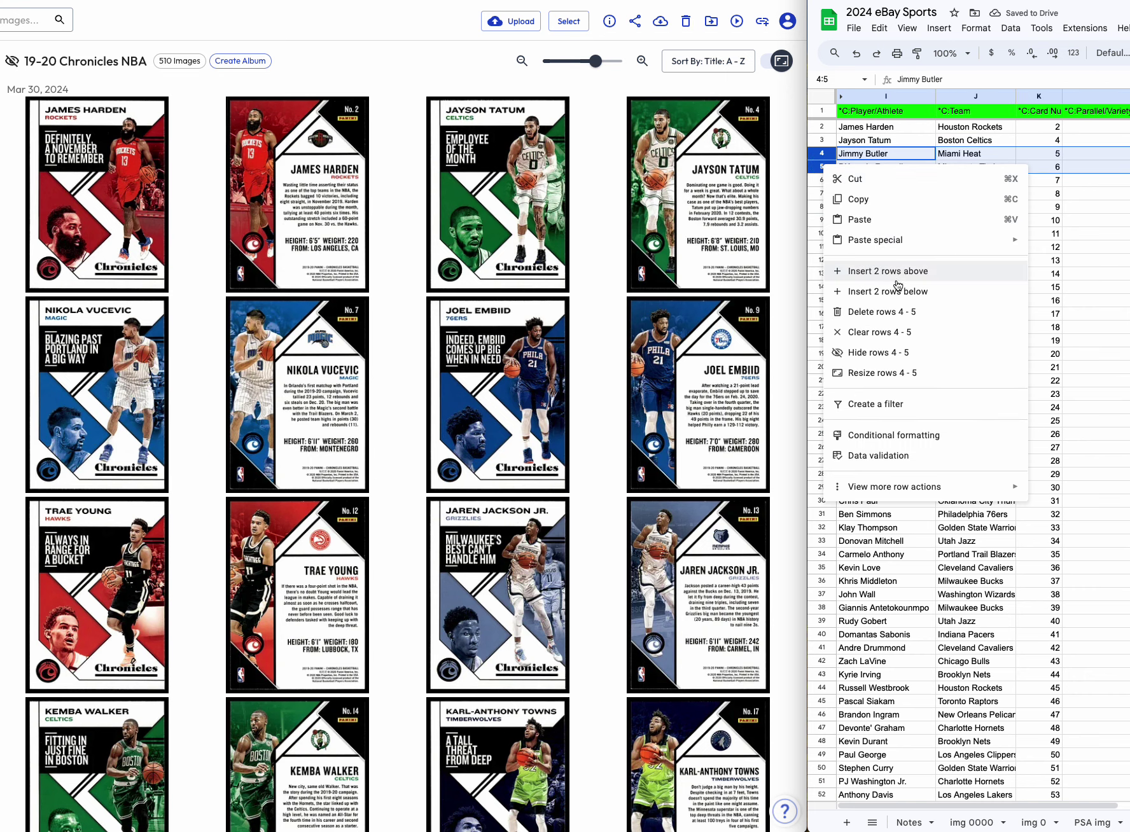
pyautogui.click(892, 317)
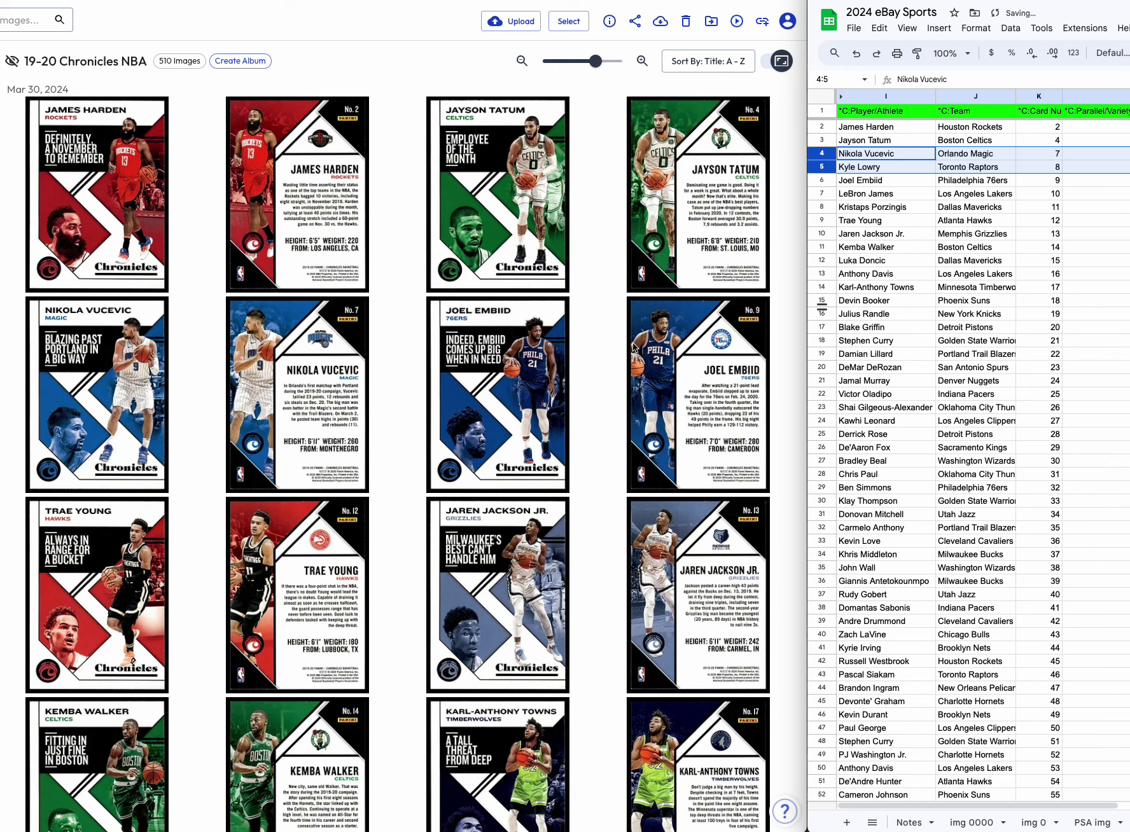
pyautogui.click(902, 224)
pyautogui.rightClick(823, 168)
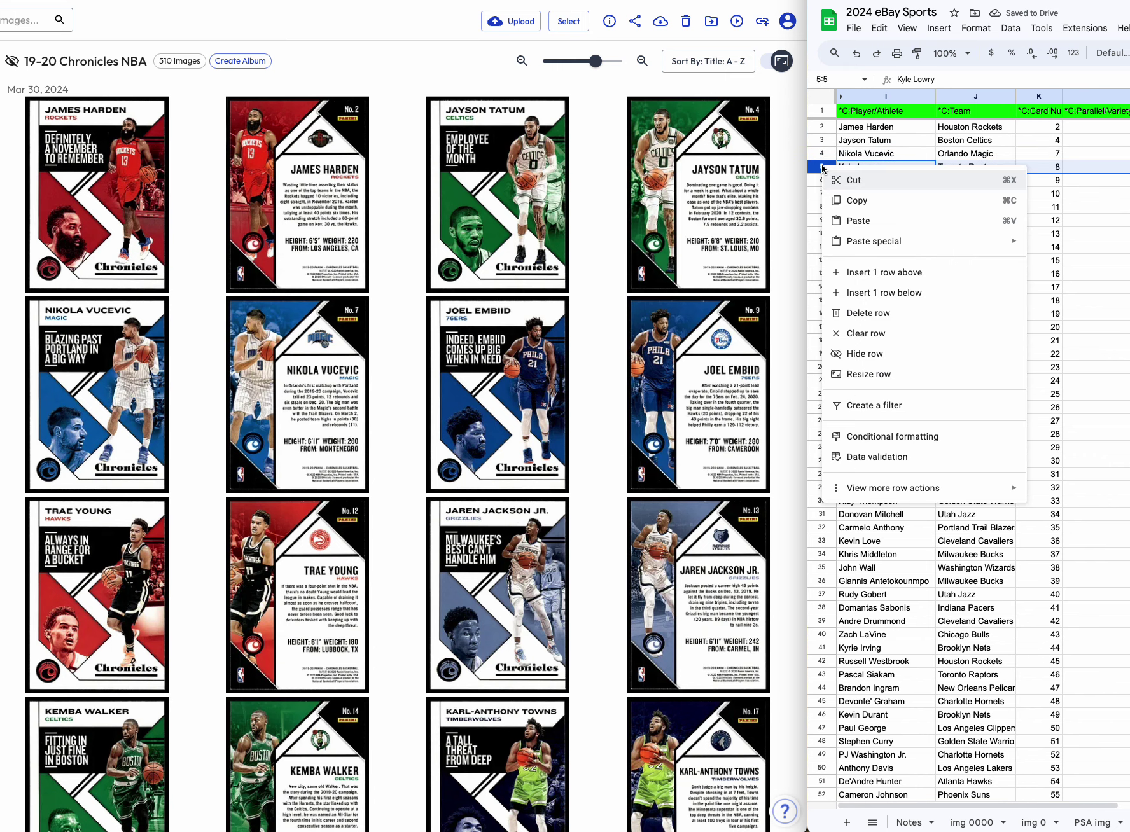
pyautogui.click(878, 313)
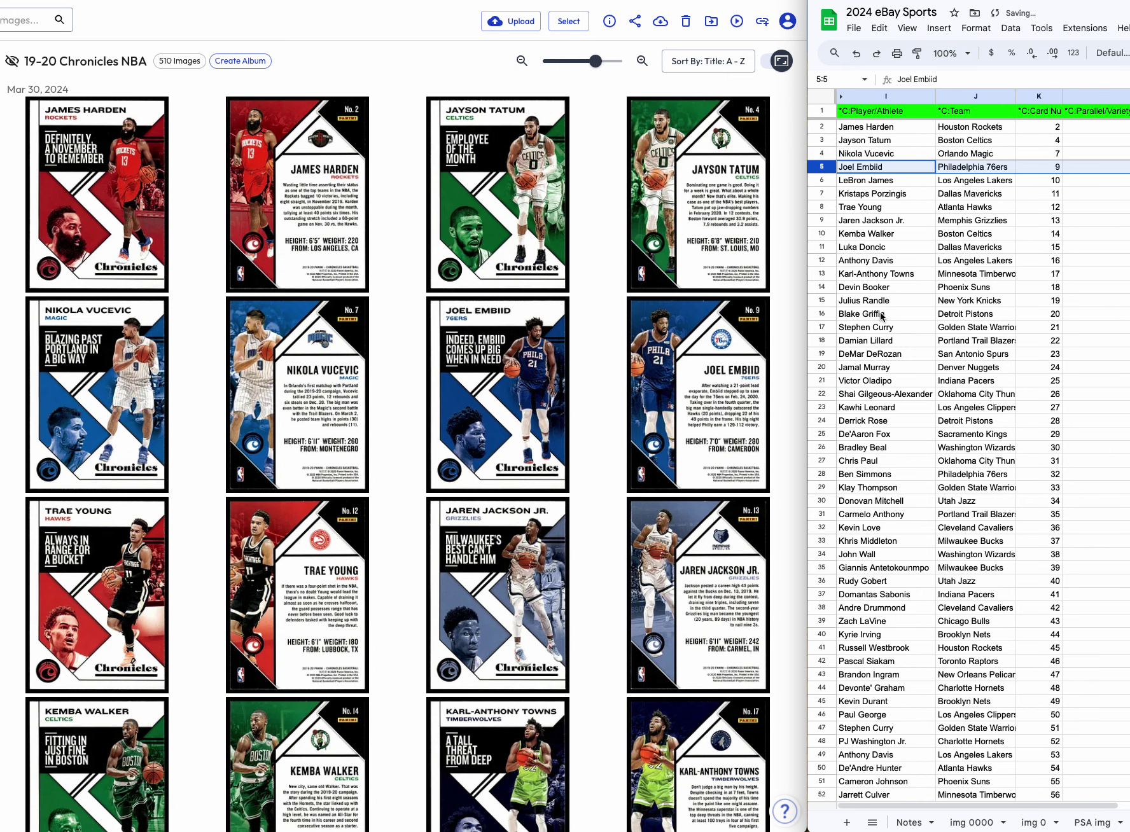
# Delete the rows for card 10 (LeBron James) and card 11 (Kristaps Porzingis).
pyautogui.click(822, 180)
pyautogui.keyDown('shift'); pyautogui.click(822, 193); pyautogui.keyUp('shift')
pyautogui.rightClick(821, 192)
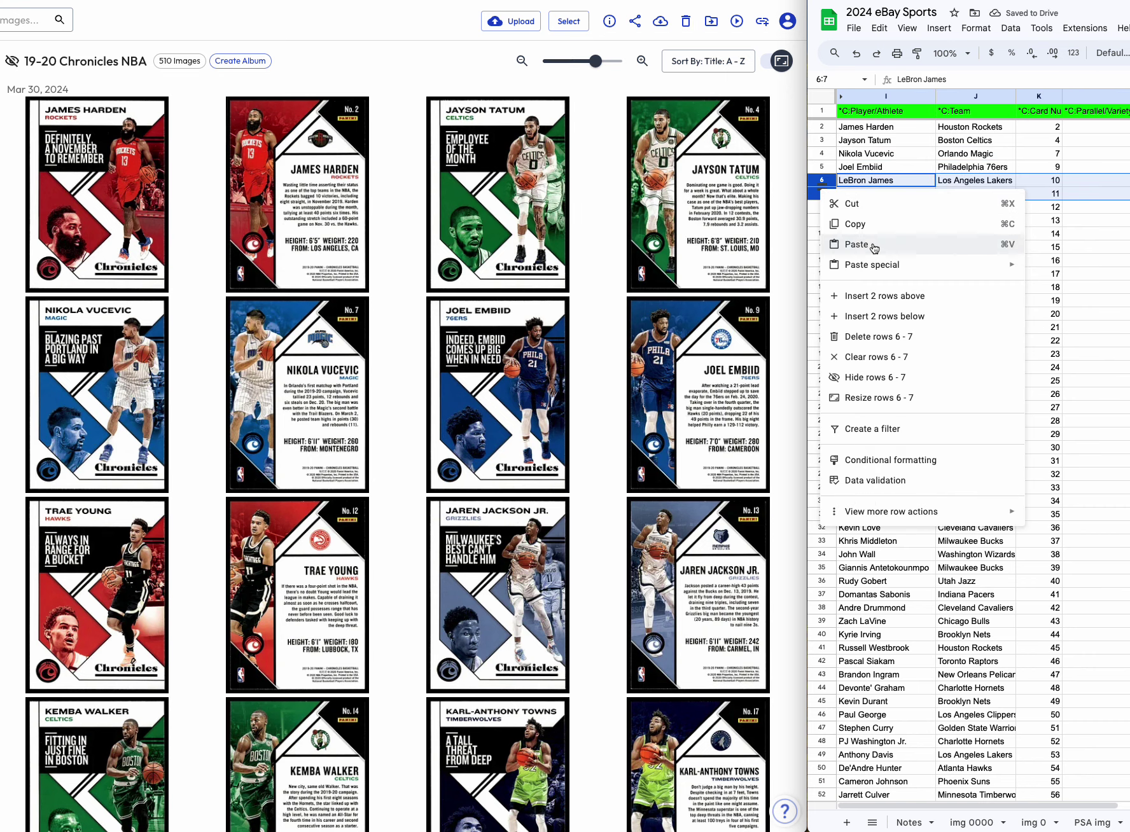
pyautogui.click(873, 336)
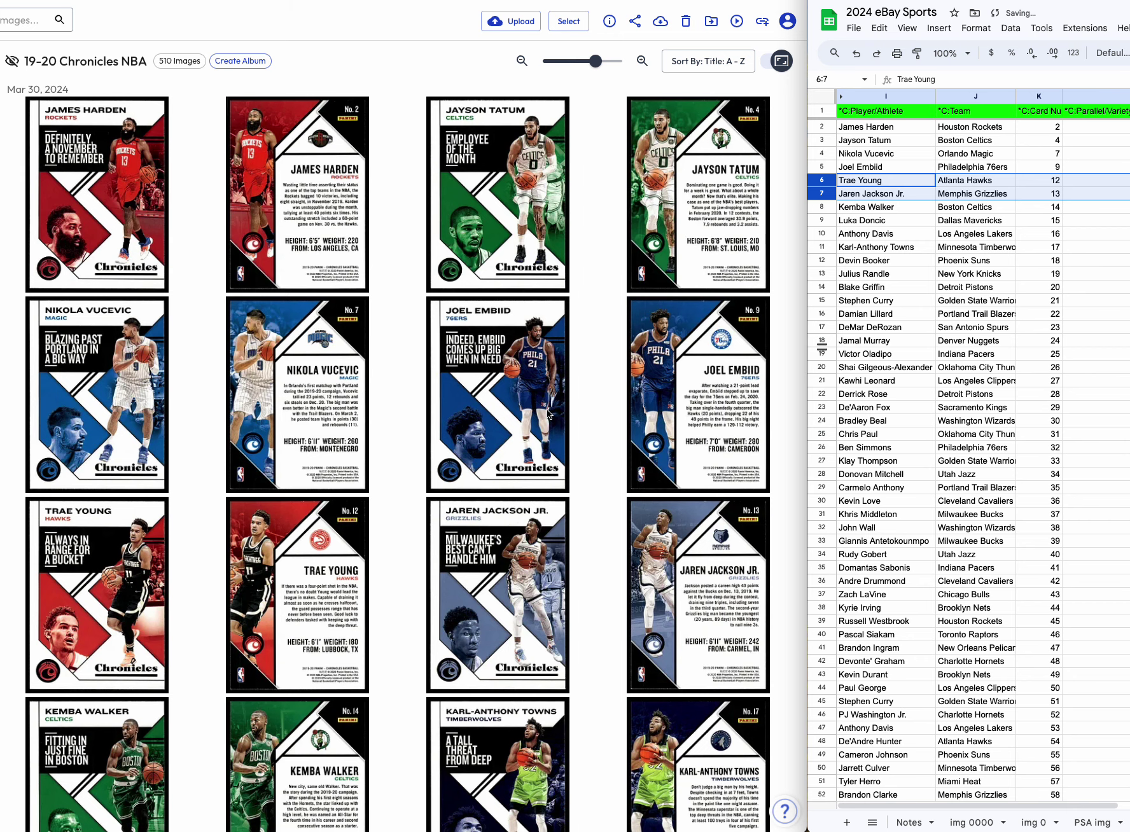
# Compare the next card images with the list and delete the rows for cards 15 and 16 (Luka Doncic and Anthony Davis).
pyautogui.scroll(-5, 624, 394)
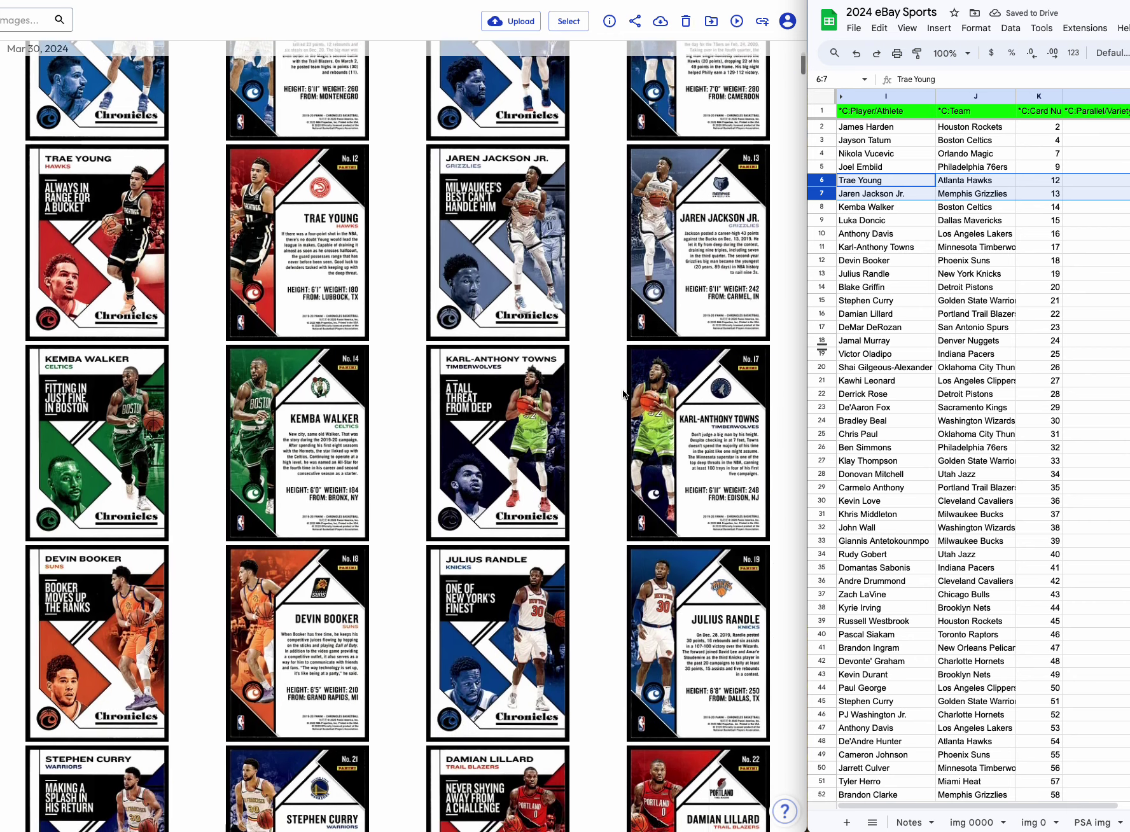
pyautogui.scroll(-1, 624, 395)
pyautogui.click(846, 275)
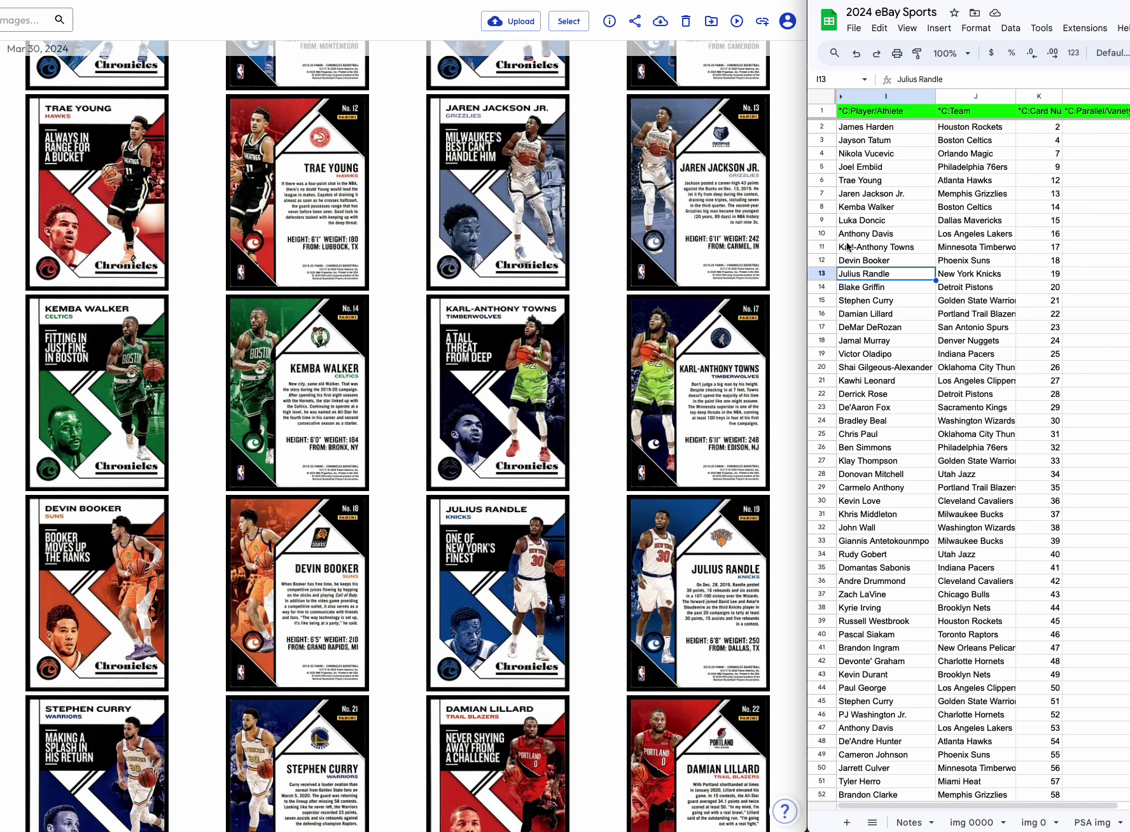
pyautogui.moveTo(821, 221); pyautogui.dragTo(820, 233)
pyautogui.rightClick(820, 232)
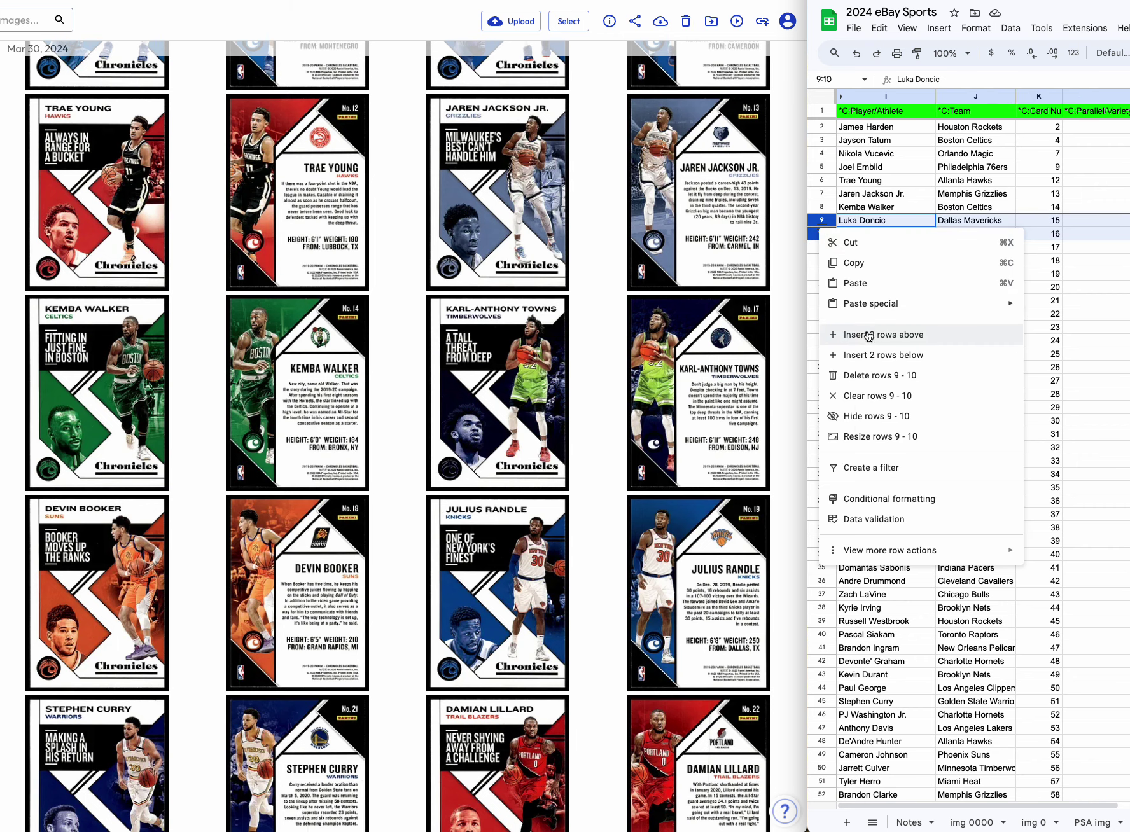
pyautogui.click(869, 376)
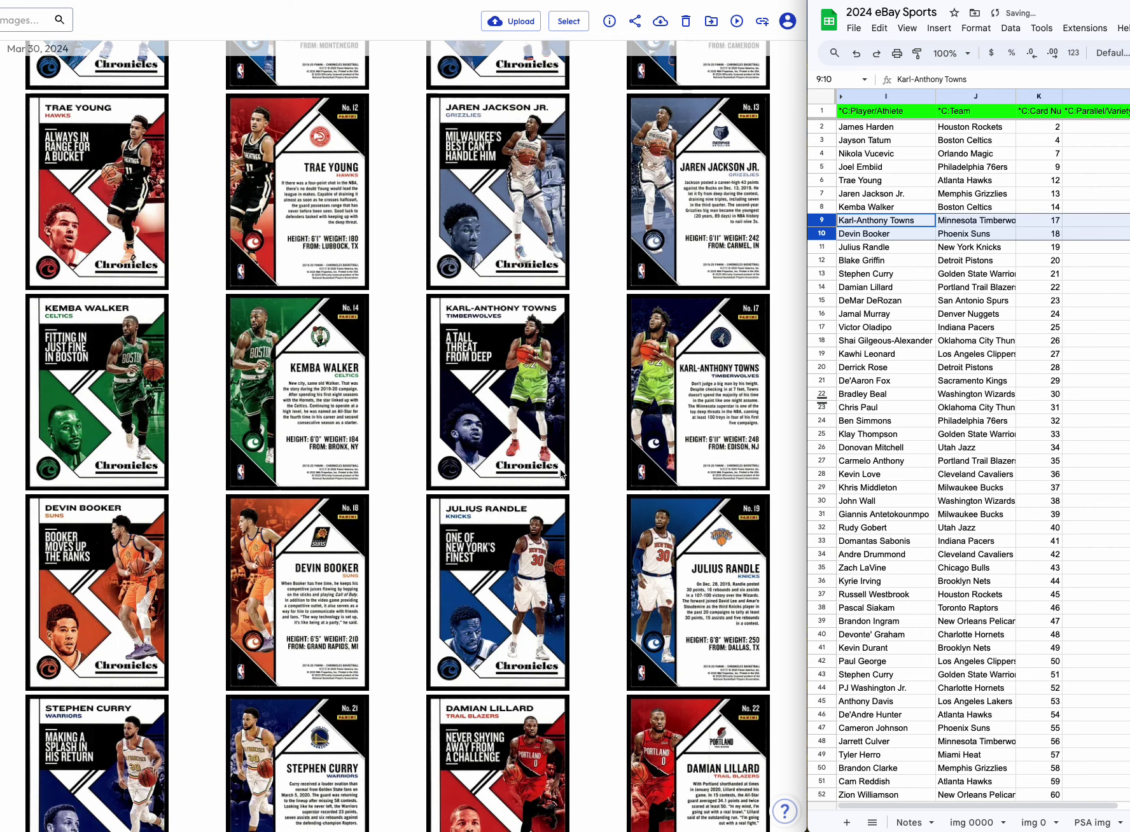
# Check the following card images against the list and delete the row for card 20 (Blake Griffin).
pyautogui.scroll(-4, 560, 469)
pyautogui.scroll(-1, 561, 474)
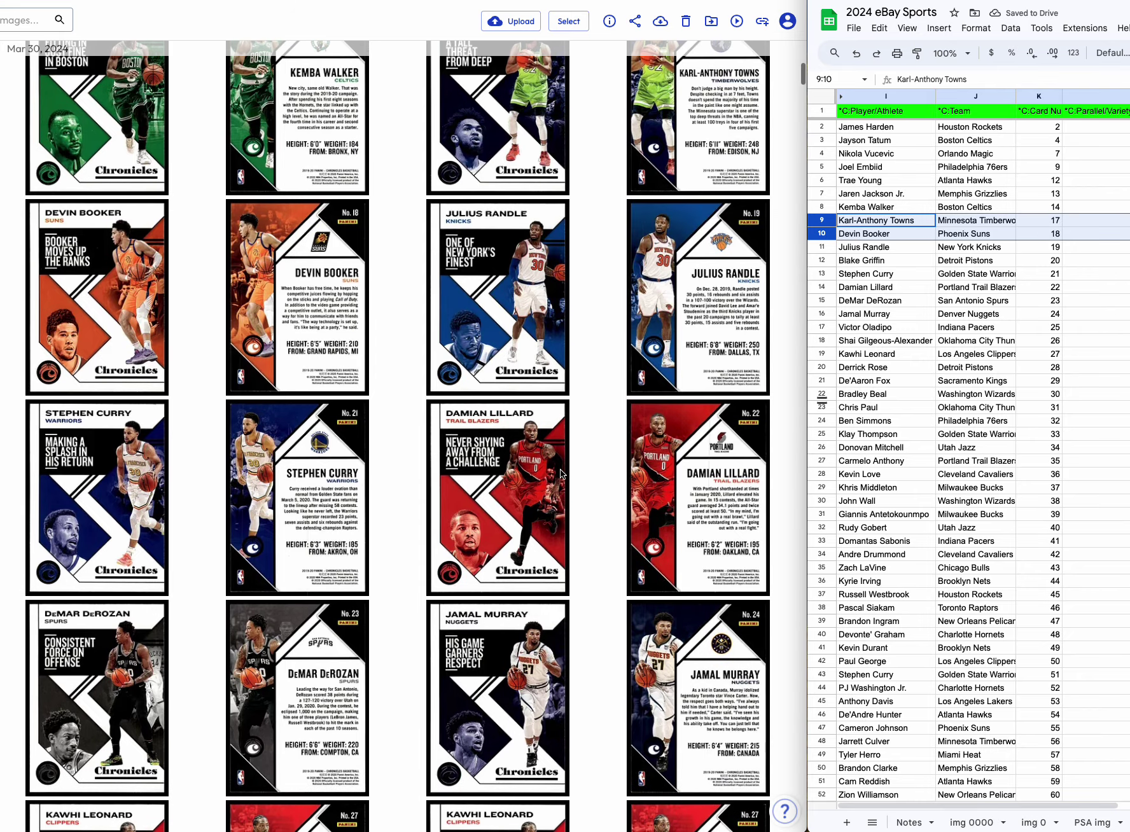
pyautogui.click(962, 300)
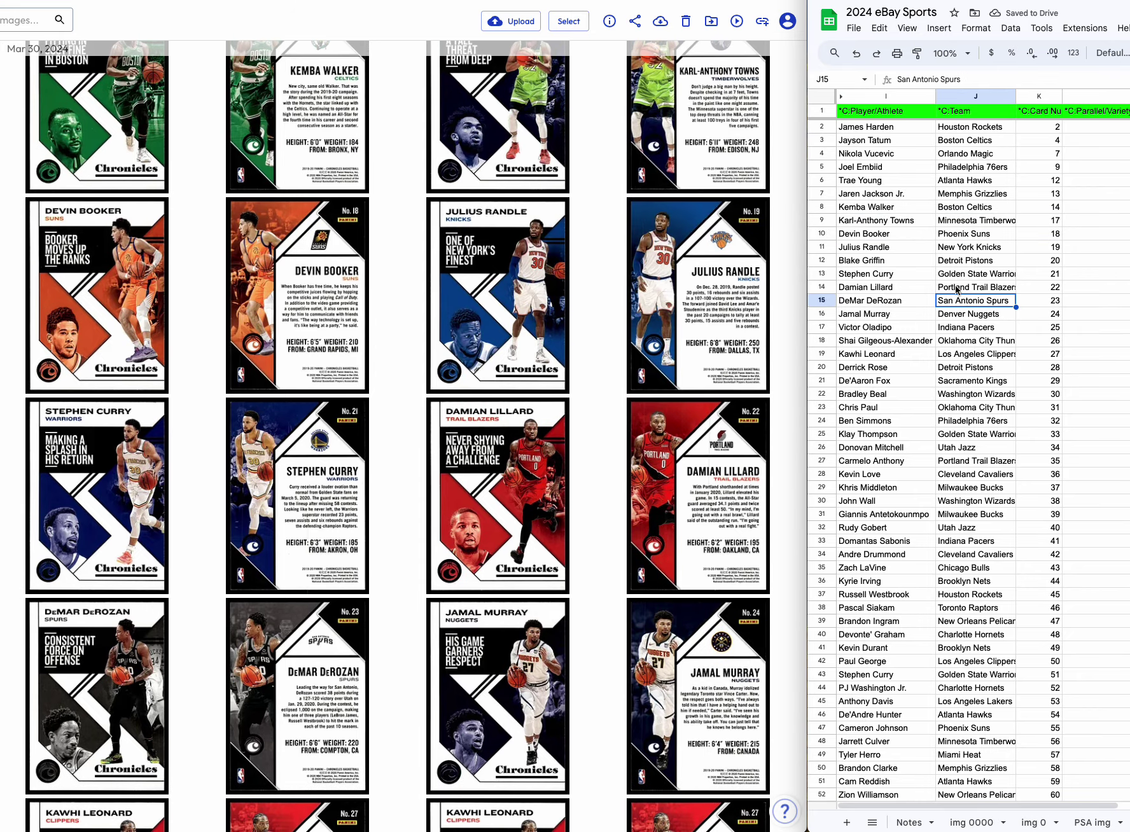
pyautogui.rightClick(819, 259)
pyautogui.click(871, 407)
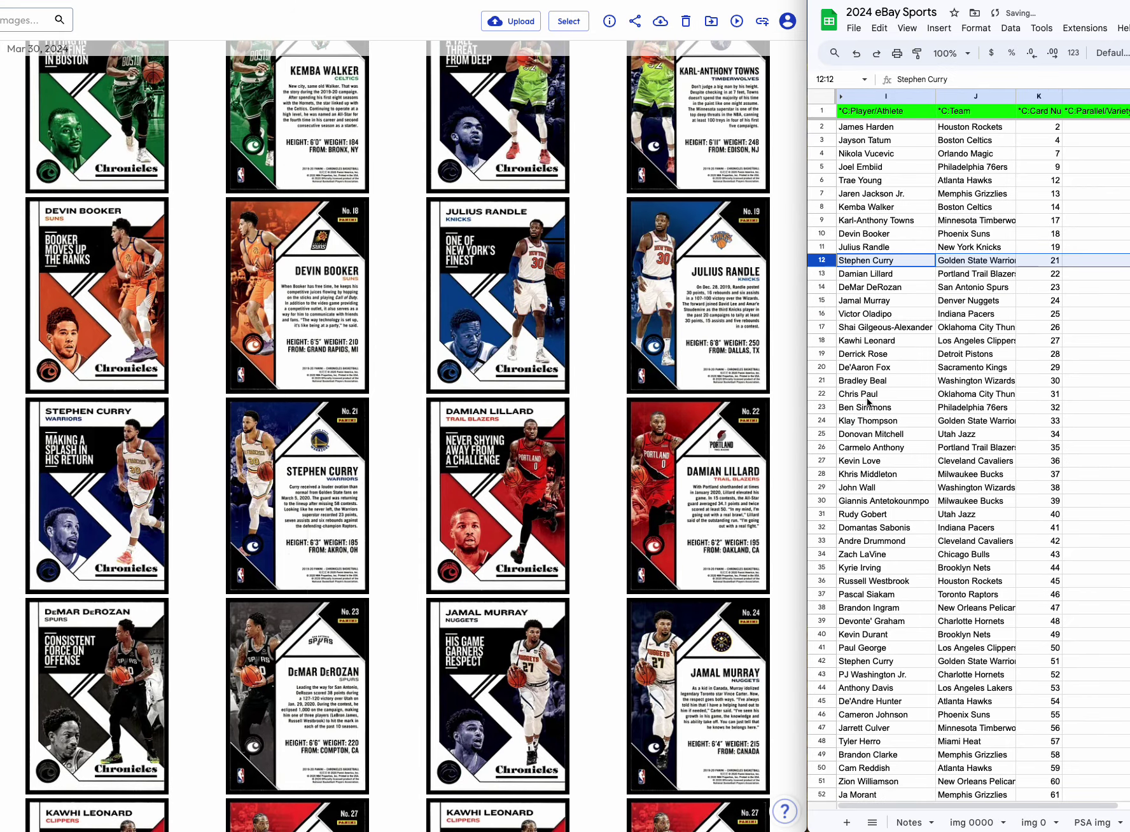
# Delete the rows for card 25 (Victor Oladipo) and card 26 (Shai Gilgeous-Alexander), which are missing from the card images.
pyautogui.scroll(-2, 502, 466)
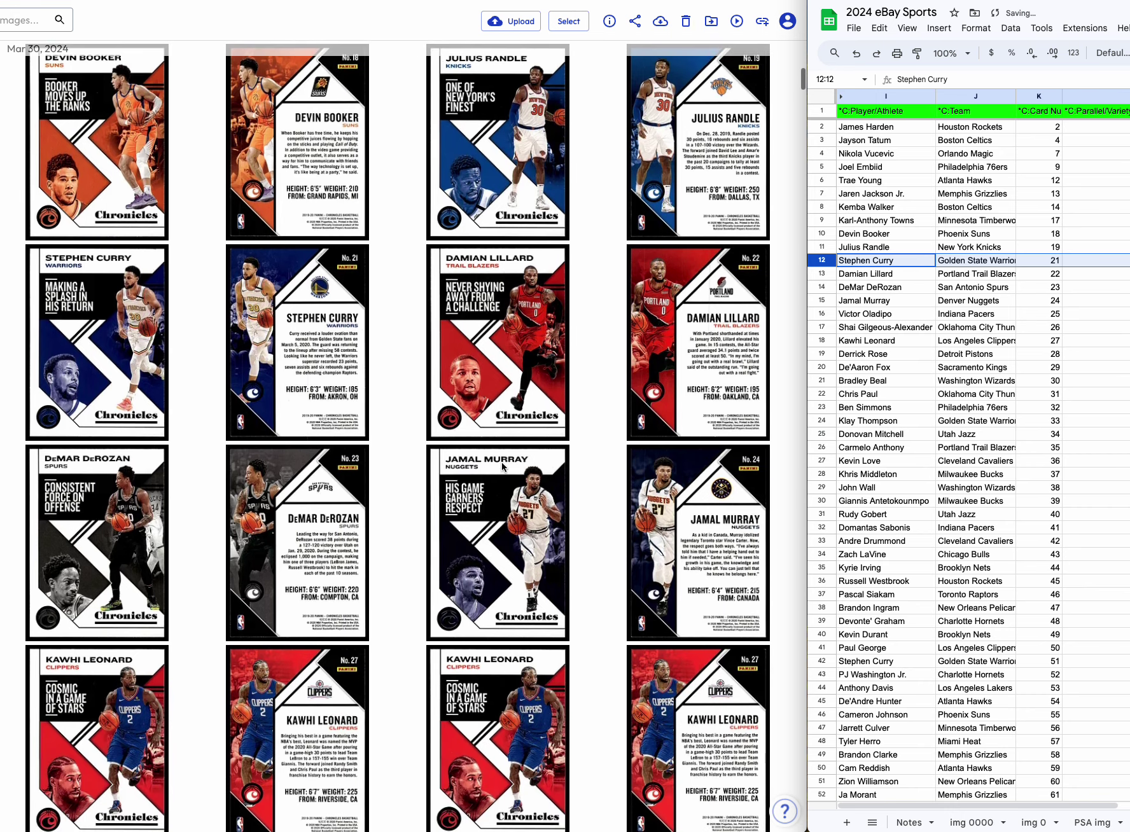
pyautogui.scroll(-4, 503, 466)
pyautogui.scroll(-2, 503, 466)
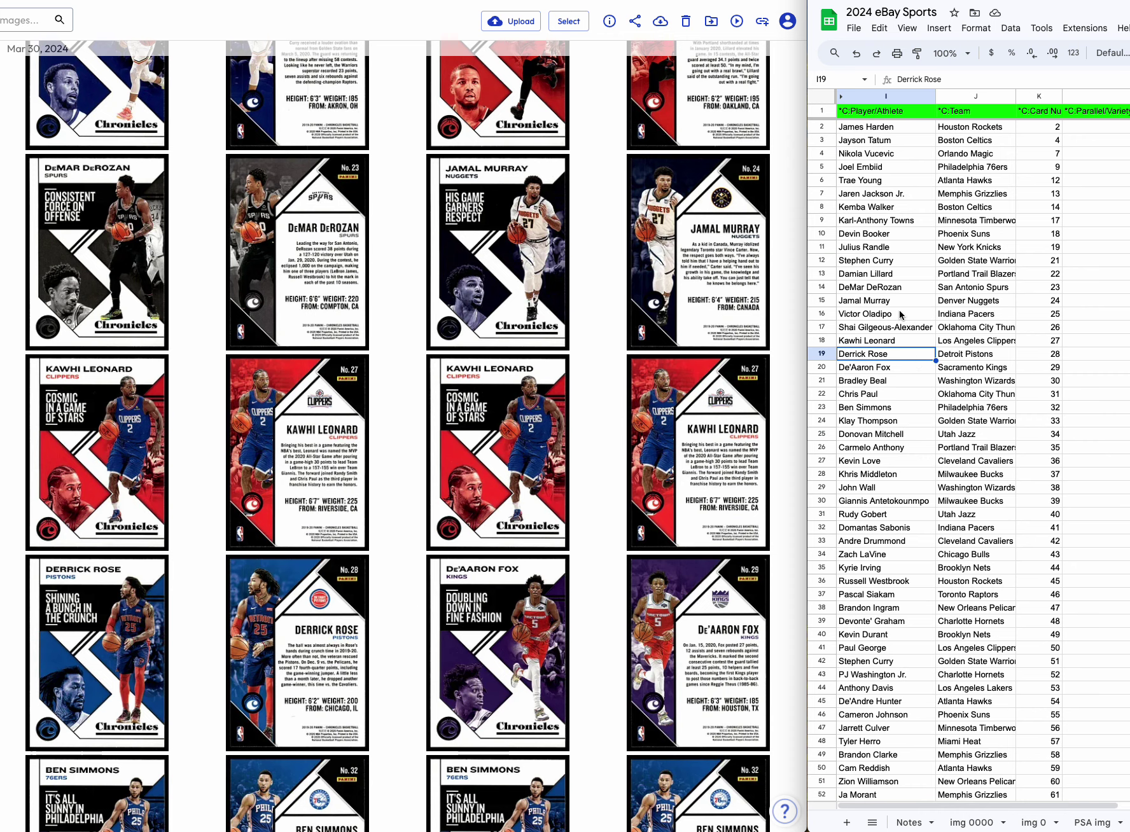
pyautogui.moveTo(821, 313); pyautogui.dragTo(820, 324)
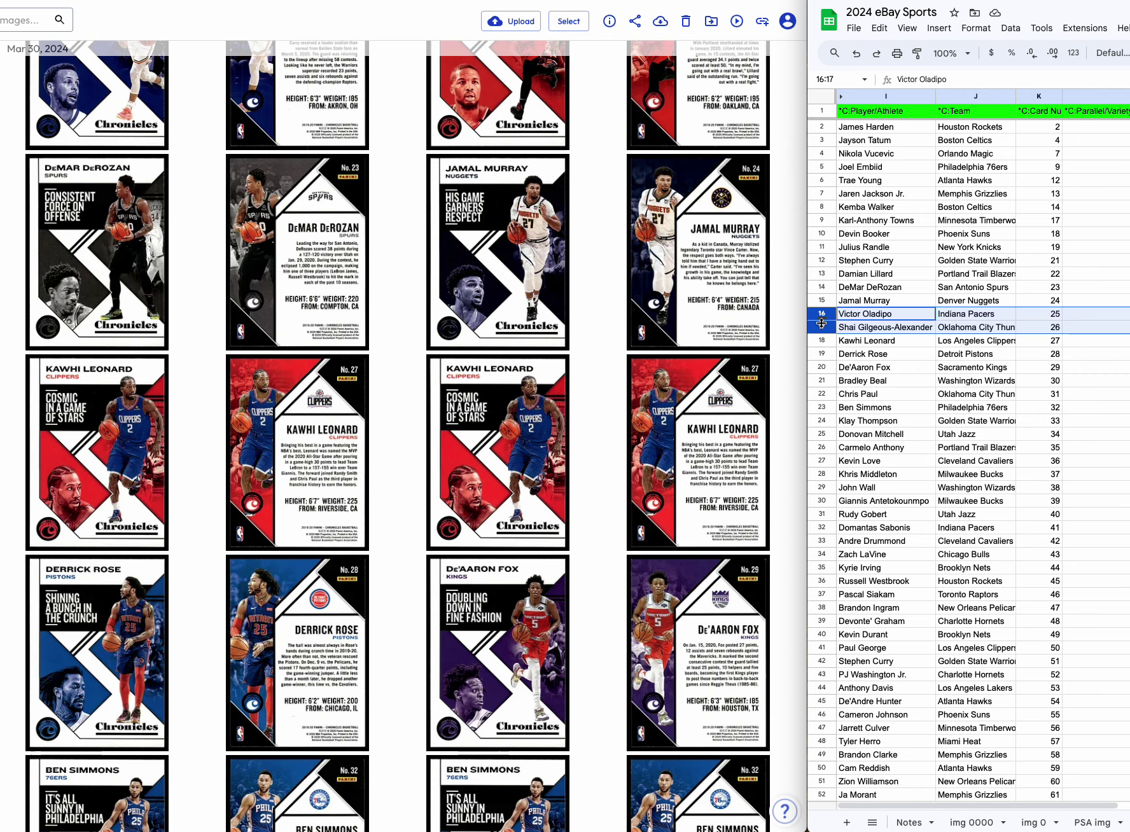
pyautogui.rightClick(819, 325)
pyautogui.click(891, 471)
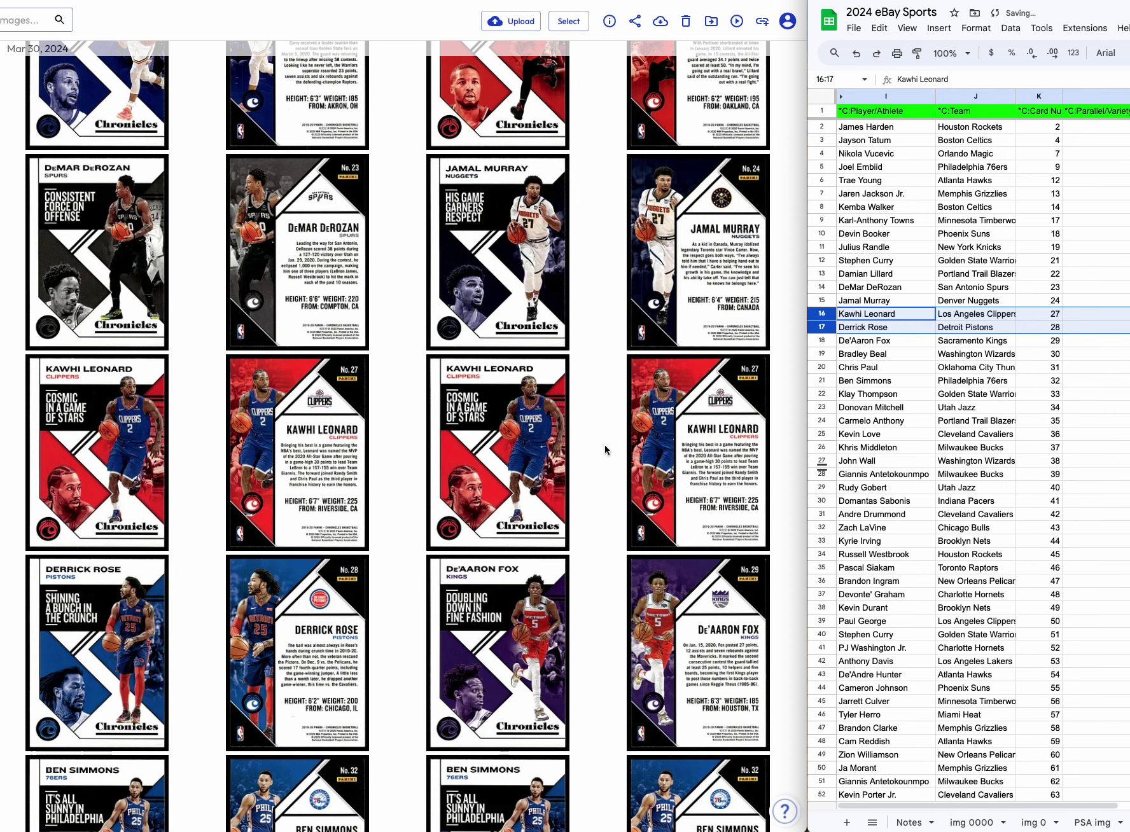
# Duplicate the Kawhi Leonard card 27 row into a new row inserted directly below it.
pyautogui.scroll(-1, 605, 449)
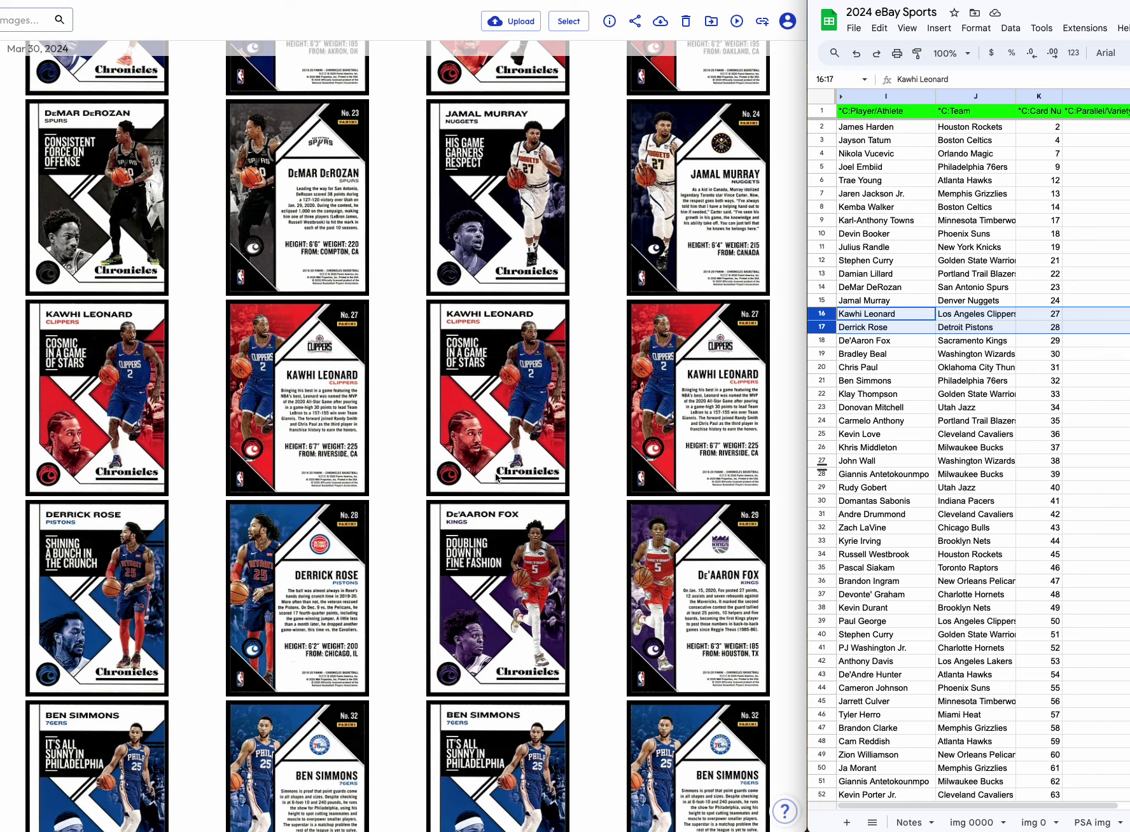
pyautogui.click(969, 340)
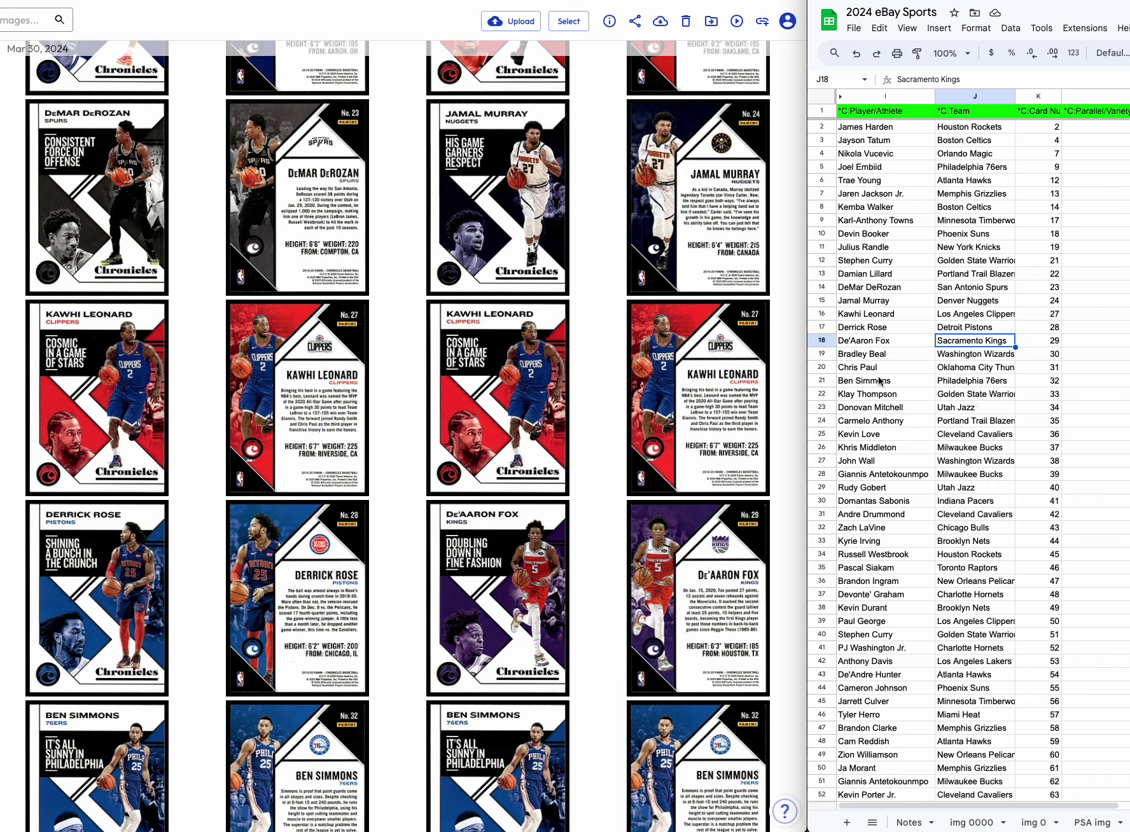
pyautogui.click(871, 318)
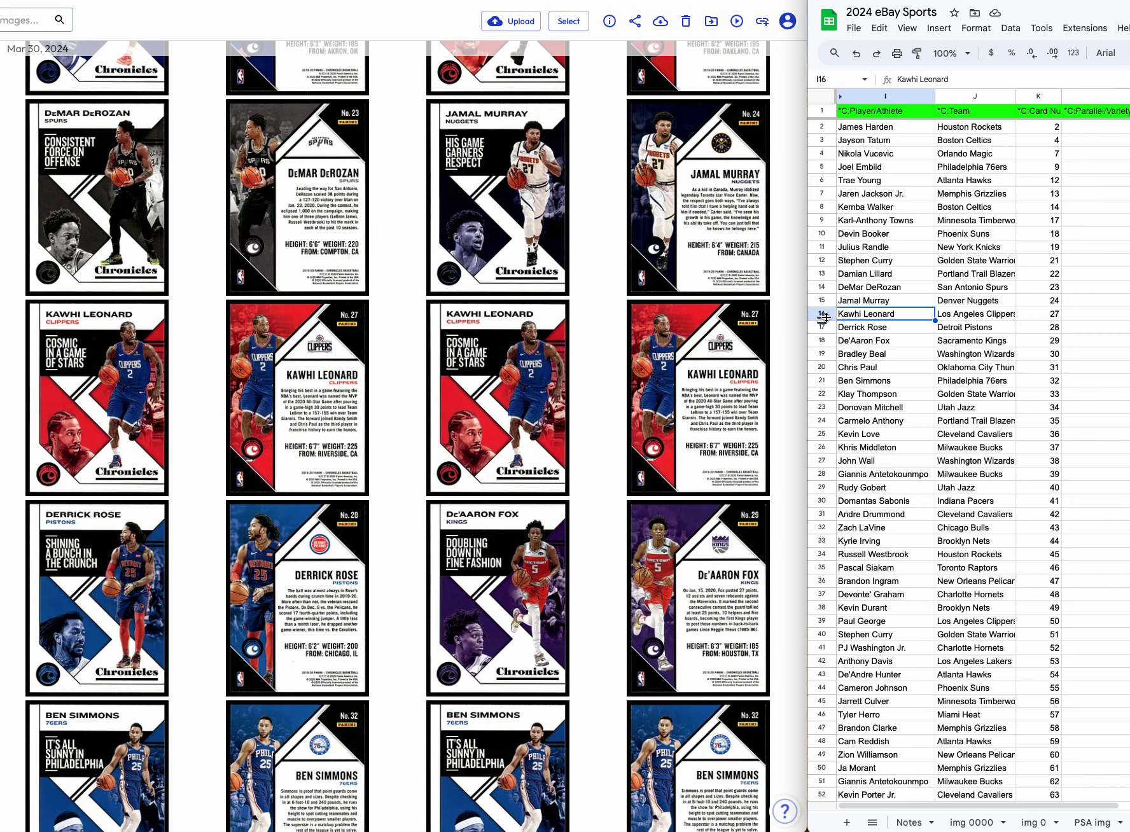
pyautogui.rightClick(821, 316)
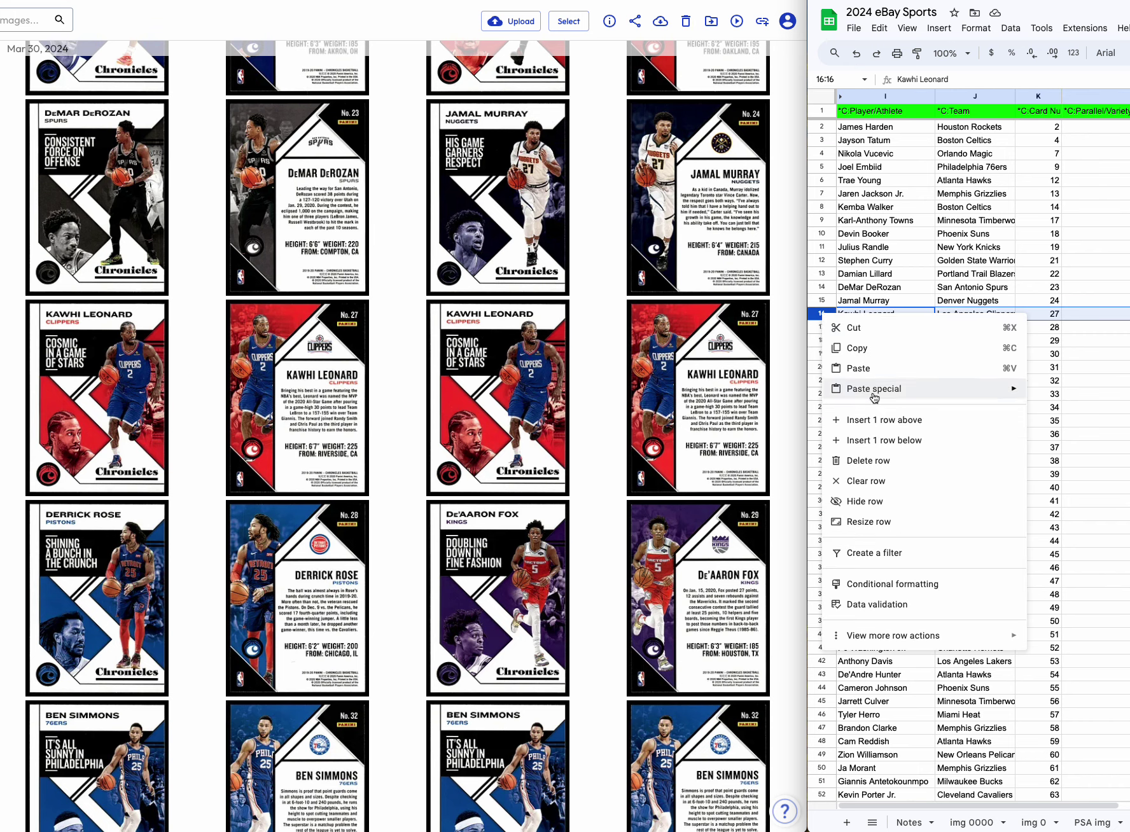
pyautogui.click(874, 440)
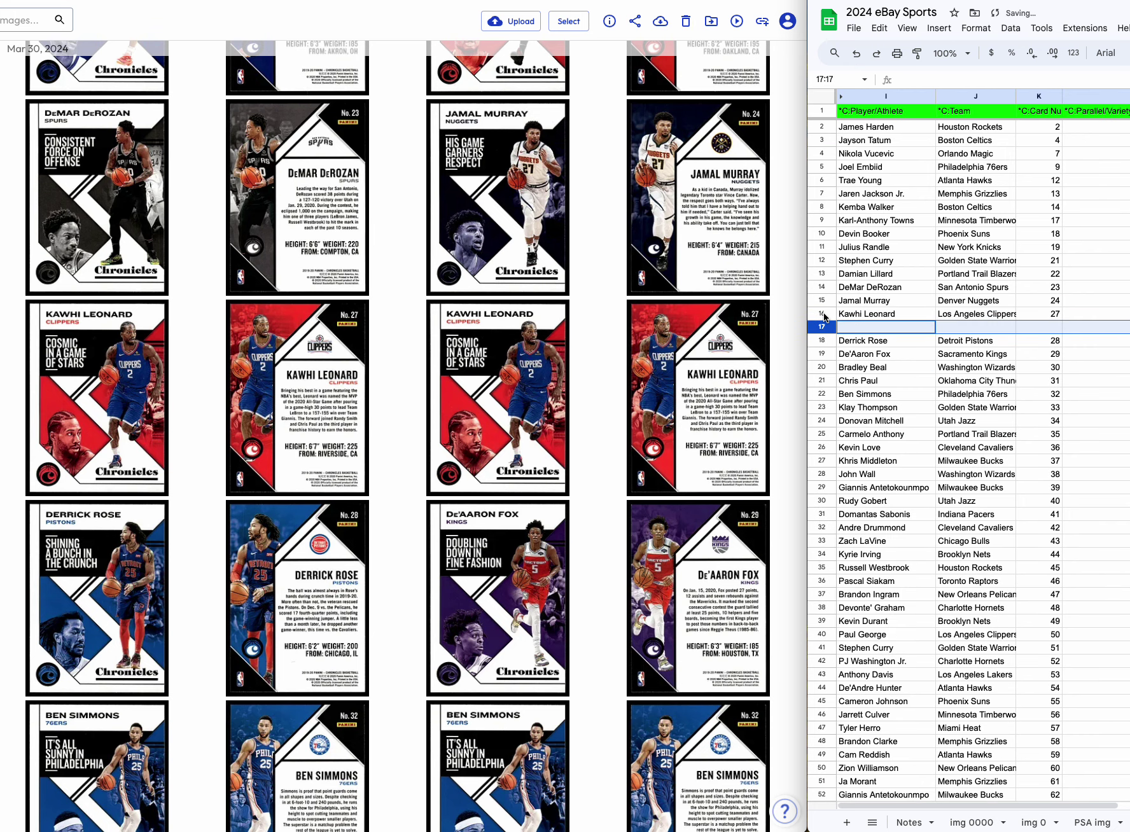
pyautogui.click(822, 314)
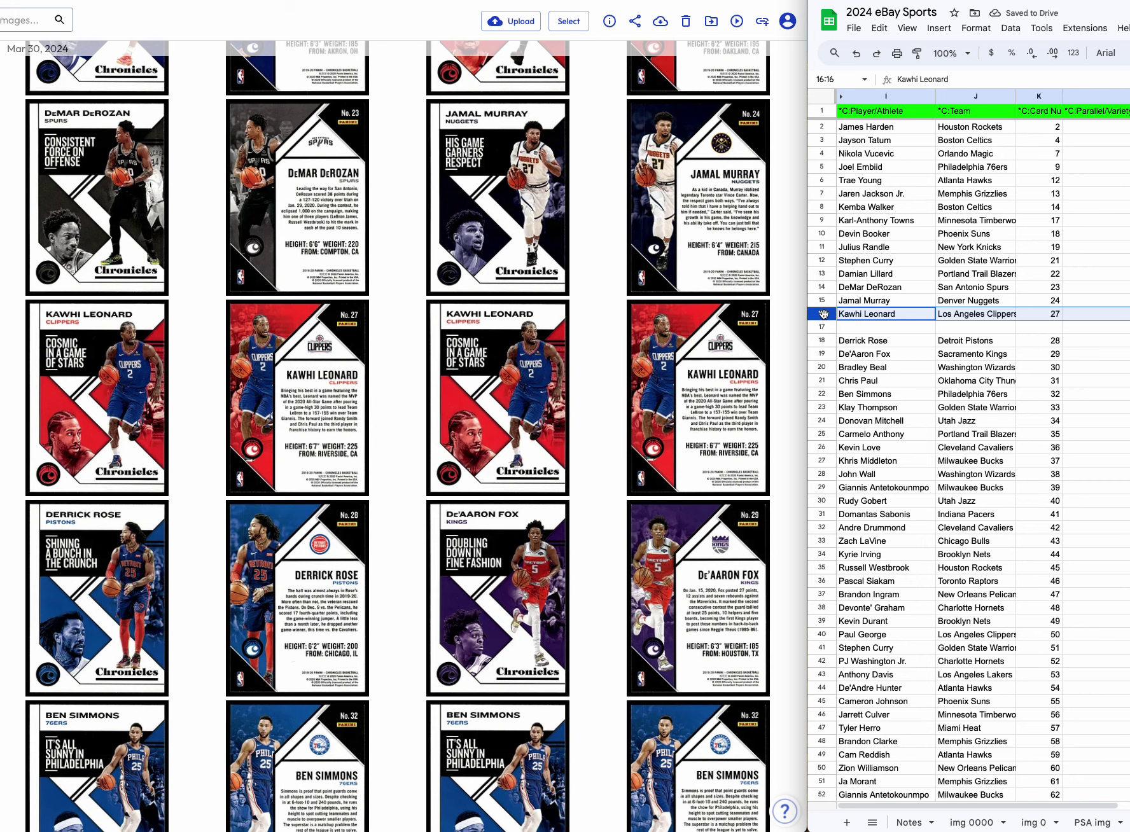
pyautogui.hotkey('ctrl', 'c')
pyautogui.click(822, 326)
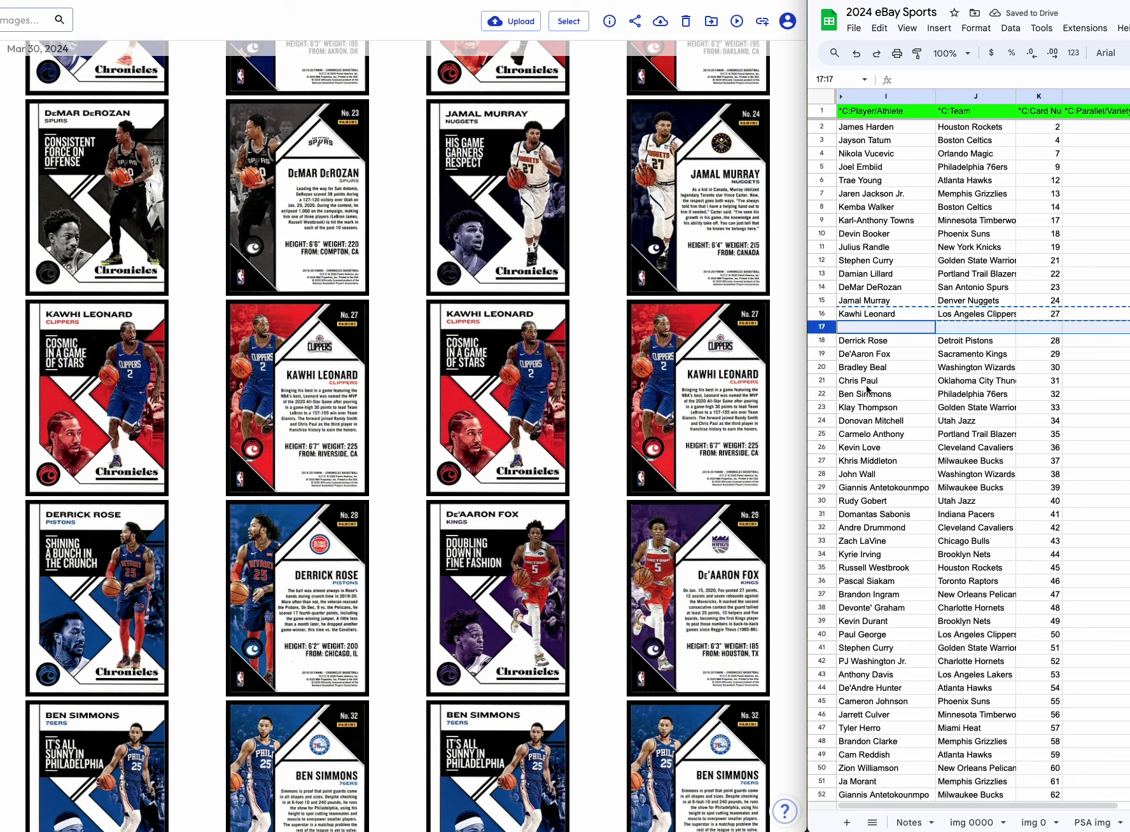
pyautogui.hotkey('ctrl', 'v')
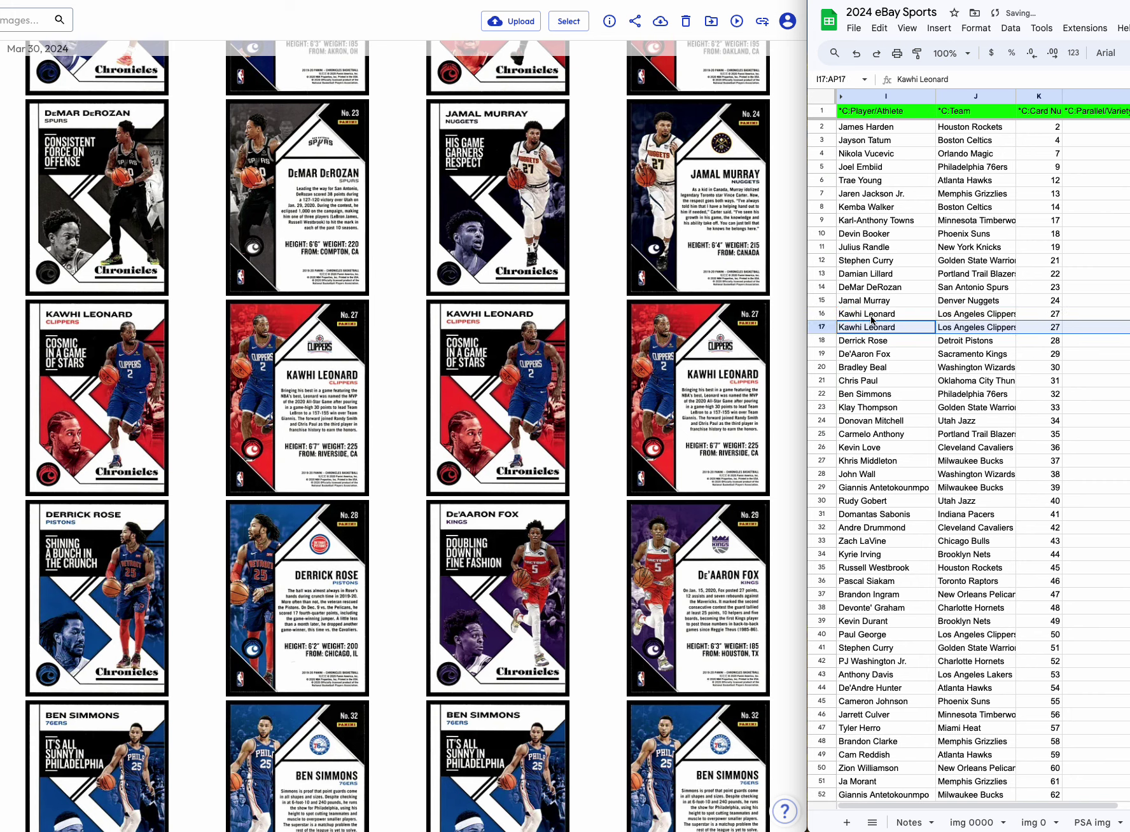
# Set the parallel/variety of the second Kawhi Leonard card 27 row to Teal.
pyautogui.click(1094, 329)
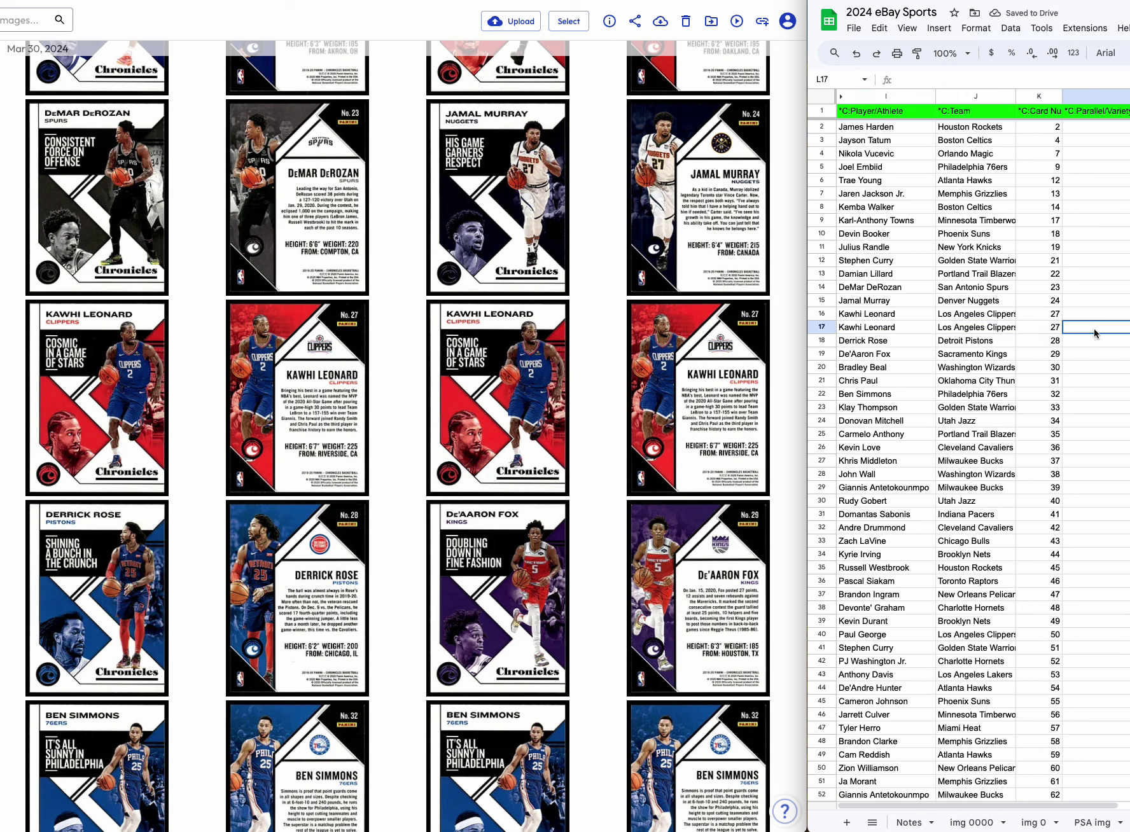
pyautogui.write('Te')
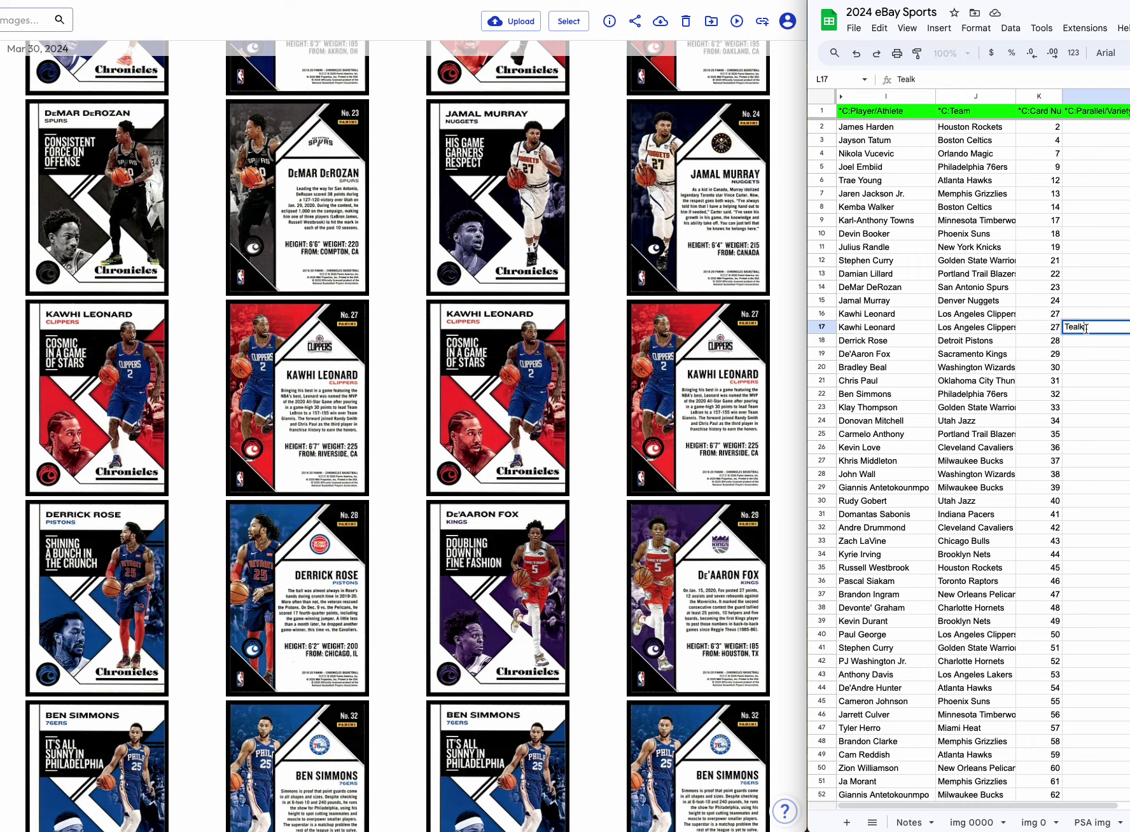
pyautogui.write('al')
pyautogui.click(1085, 350)
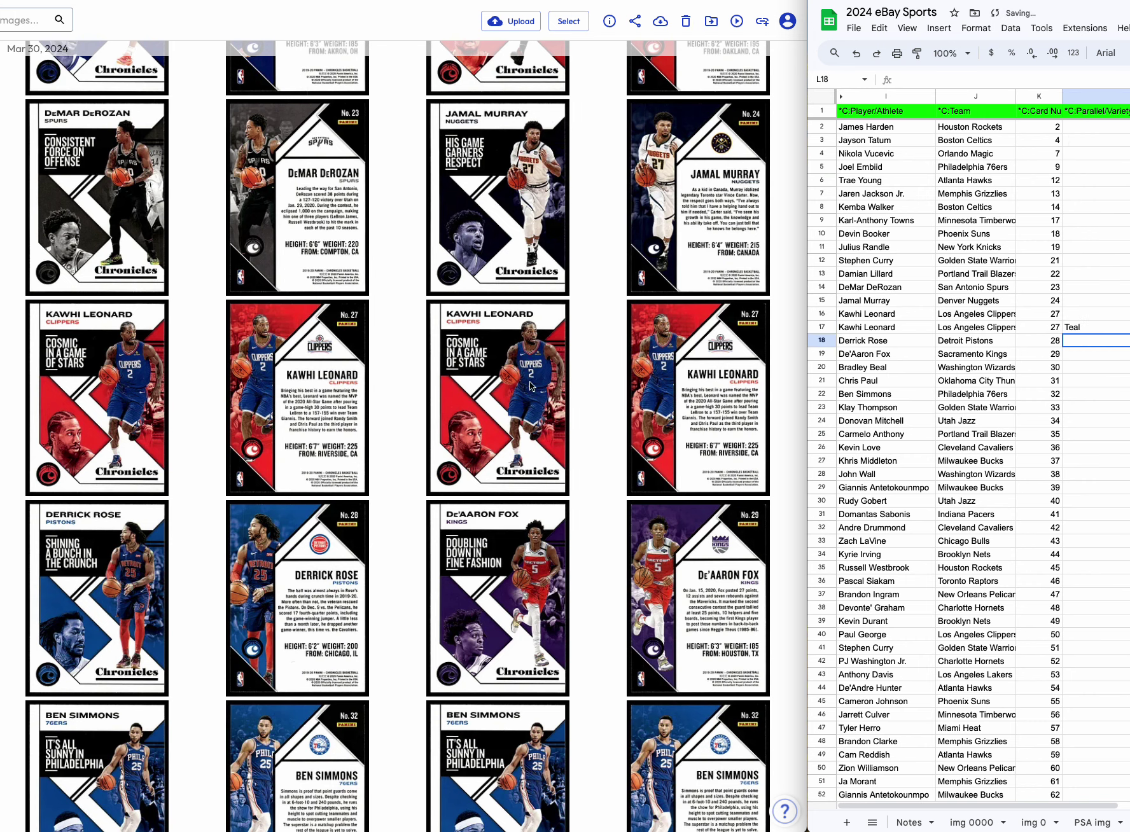
# Overwrite the Chris Paul card 31 row, missing from the images, with a copy of the Ben Simmons card 32 row.
pyautogui.scroll(-1, 402, 427)
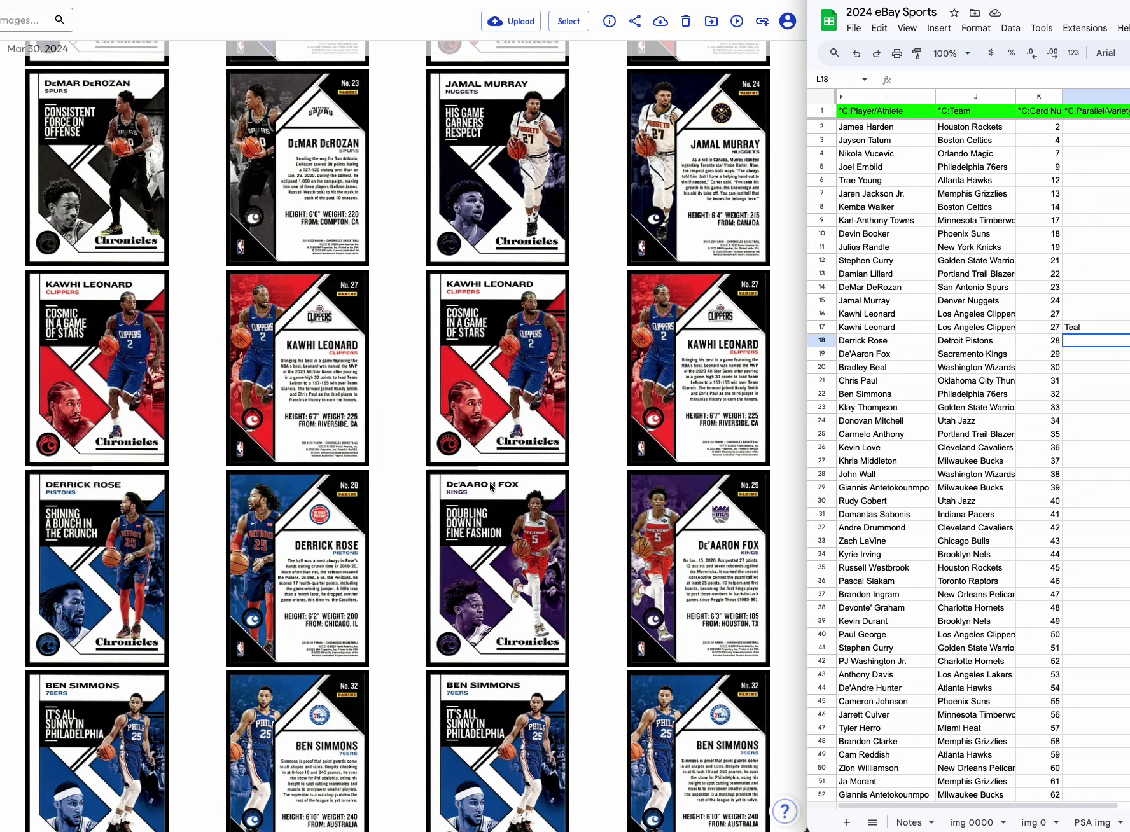
pyautogui.scroll(-4, 352, 483)
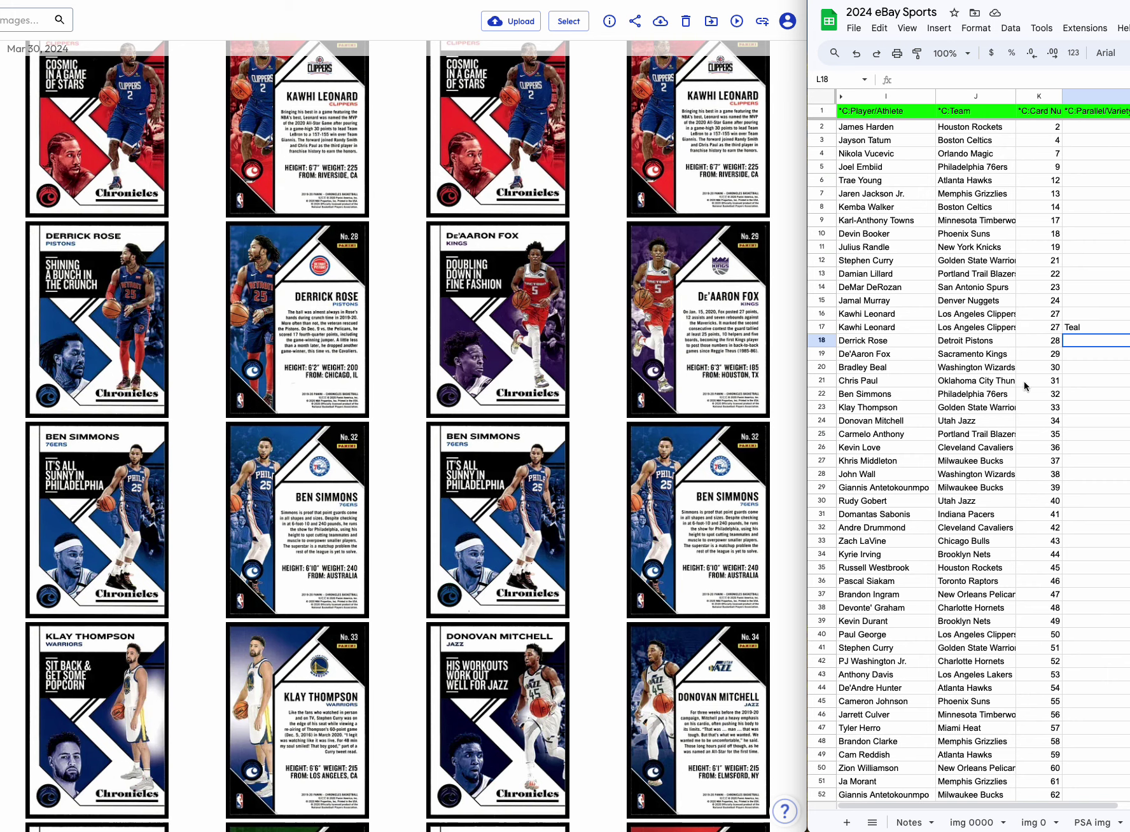
pyautogui.click(820, 393)
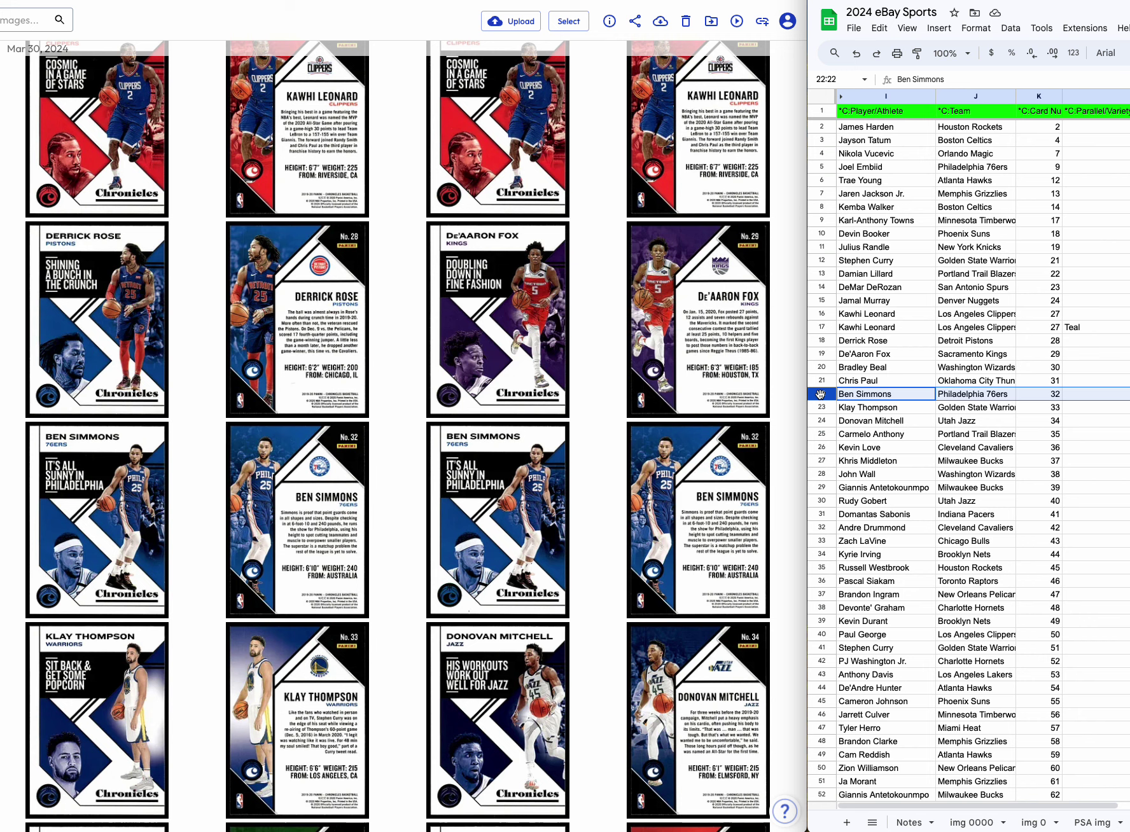
pyautogui.click(821, 380)
pyautogui.hotkey('ctrl', 'v')
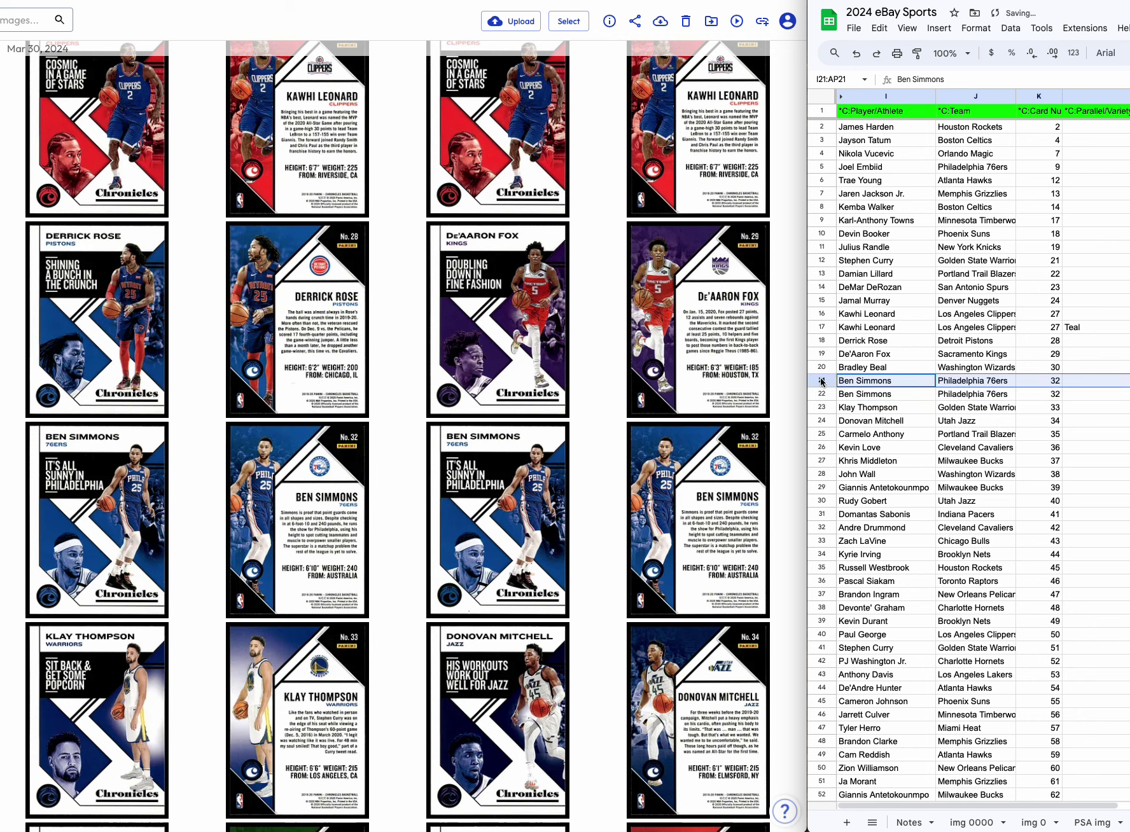
# Copy the Teal parallel value from the Kawhi Leonard row into the second Ben Simmons row.
pyautogui.click(1079, 328)
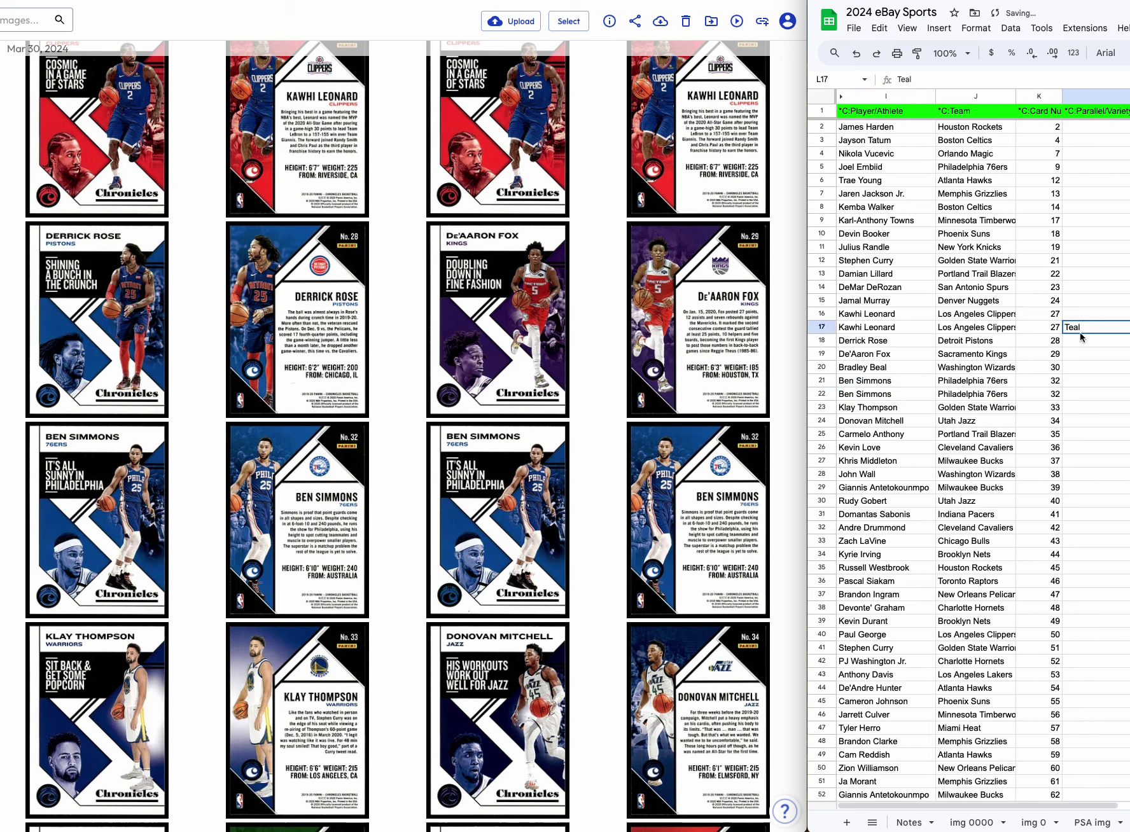
pyautogui.hotkey('ctrl', 'c')
pyautogui.click(1086, 395)
pyautogui.hotkey('ctrl', 'v')
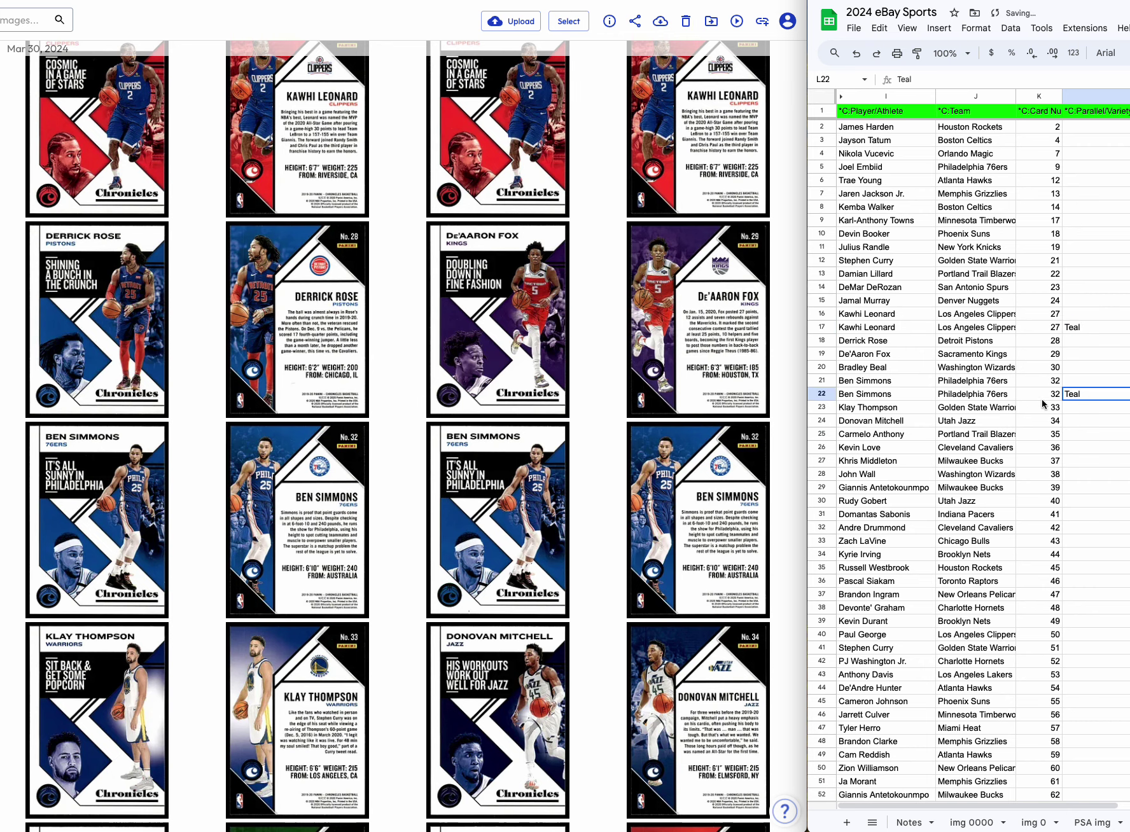
# Check the next card images and delete the rows for cards 35 and 36 (Carmelo Anthony and Kevin Love).
pyautogui.scroll(-3, 574, 506)
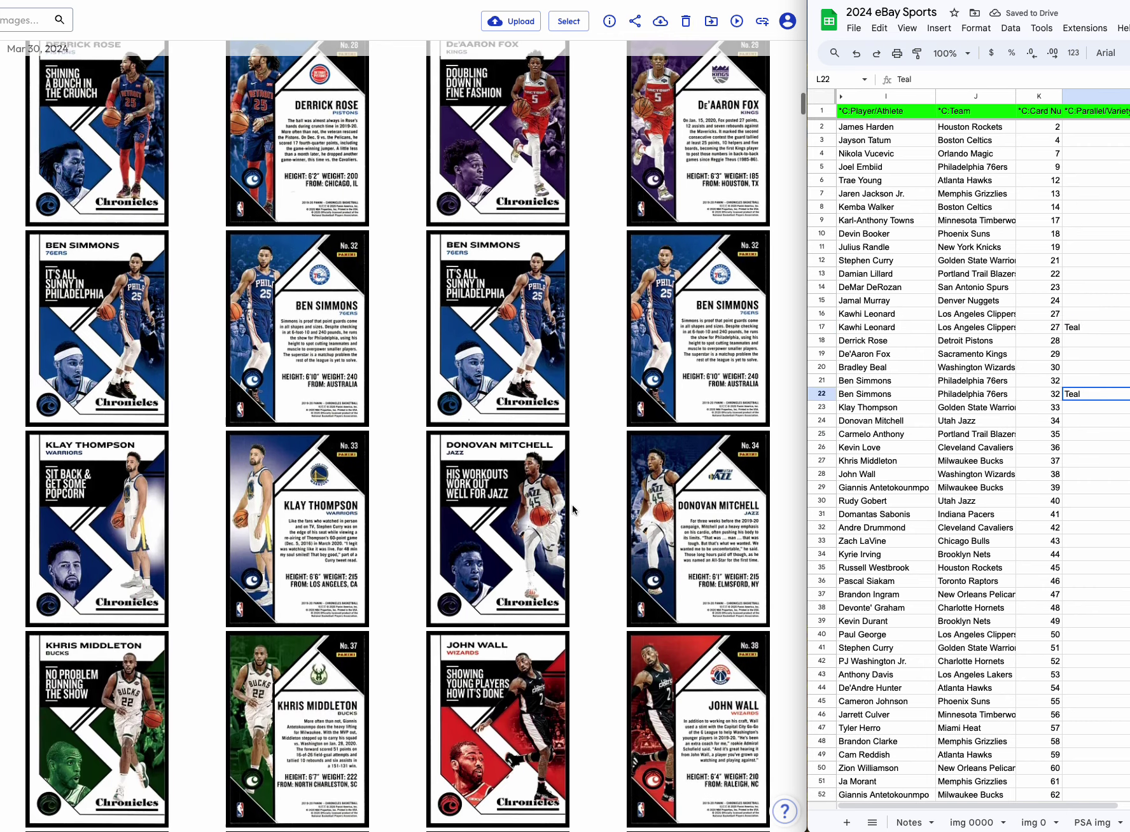
pyautogui.scroll(-2, 561, 503)
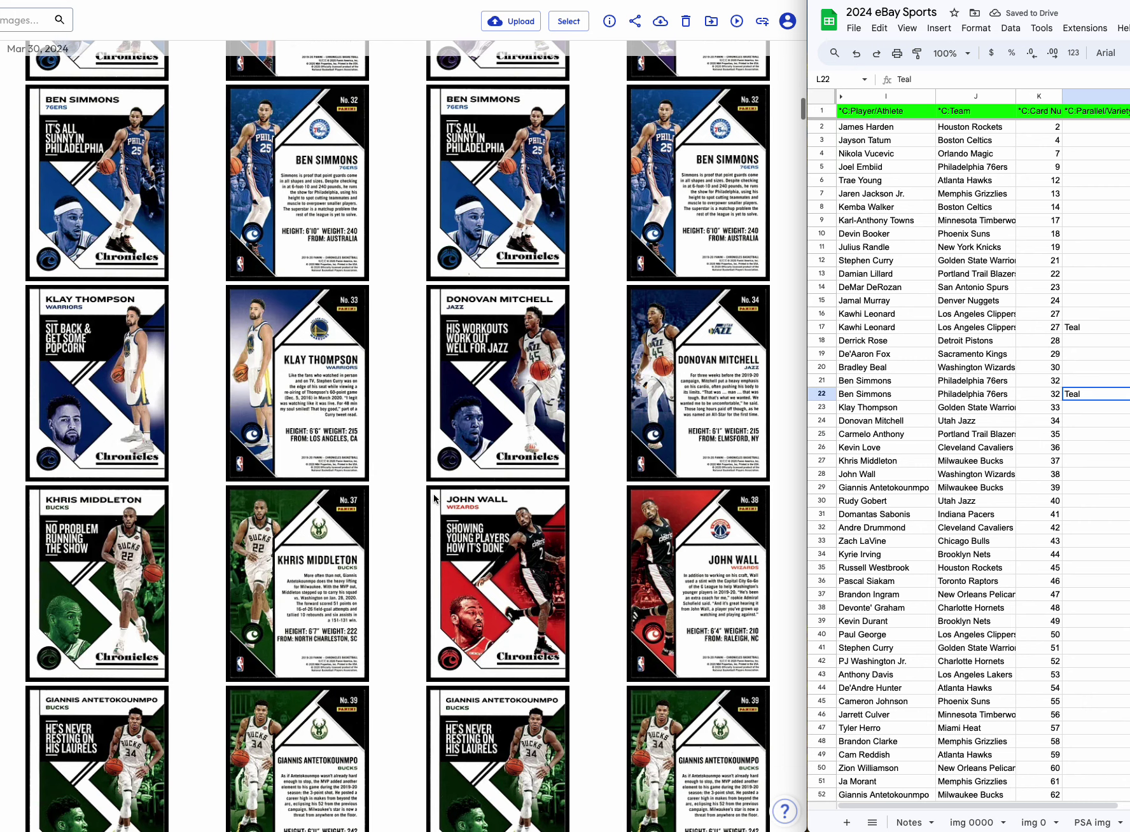
pyautogui.click(964, 436)
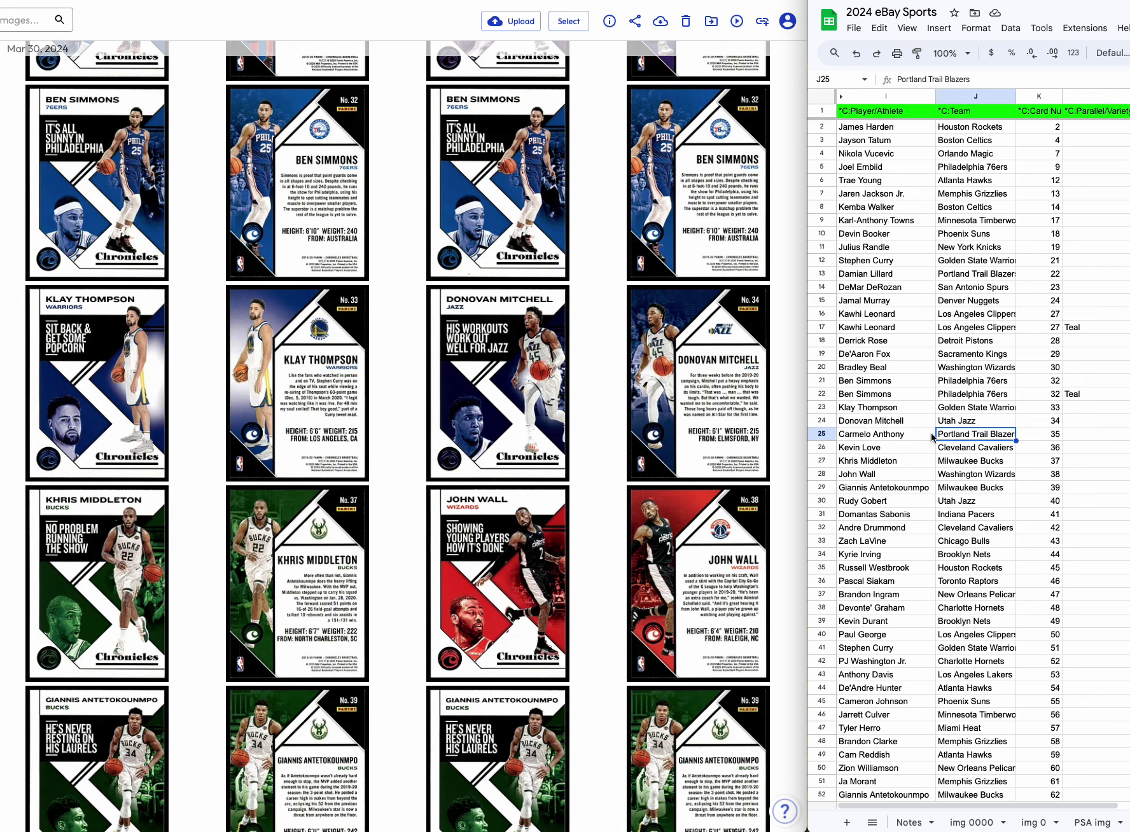
pyautogui.moveTo(824, 448); pyautogui.dragTo(825, 434)
pyautogui.rightClick(825, 434)
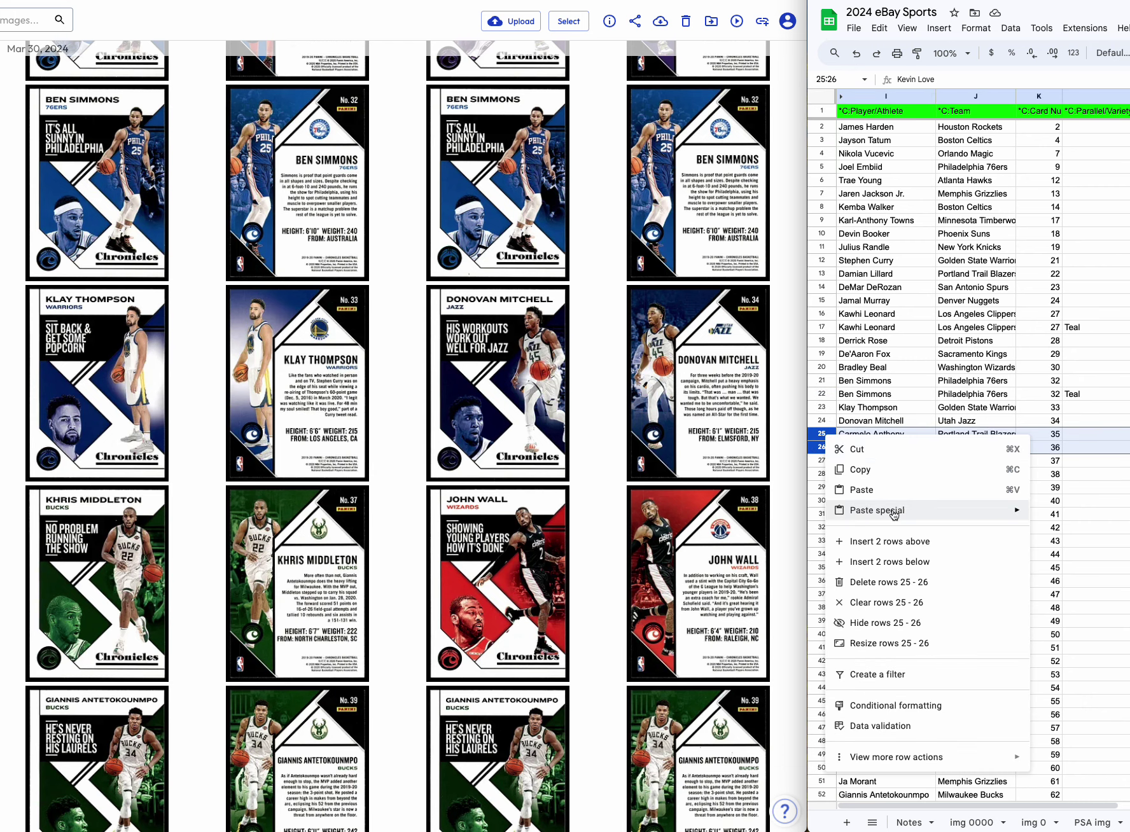
pyautogui.click(893, 581)
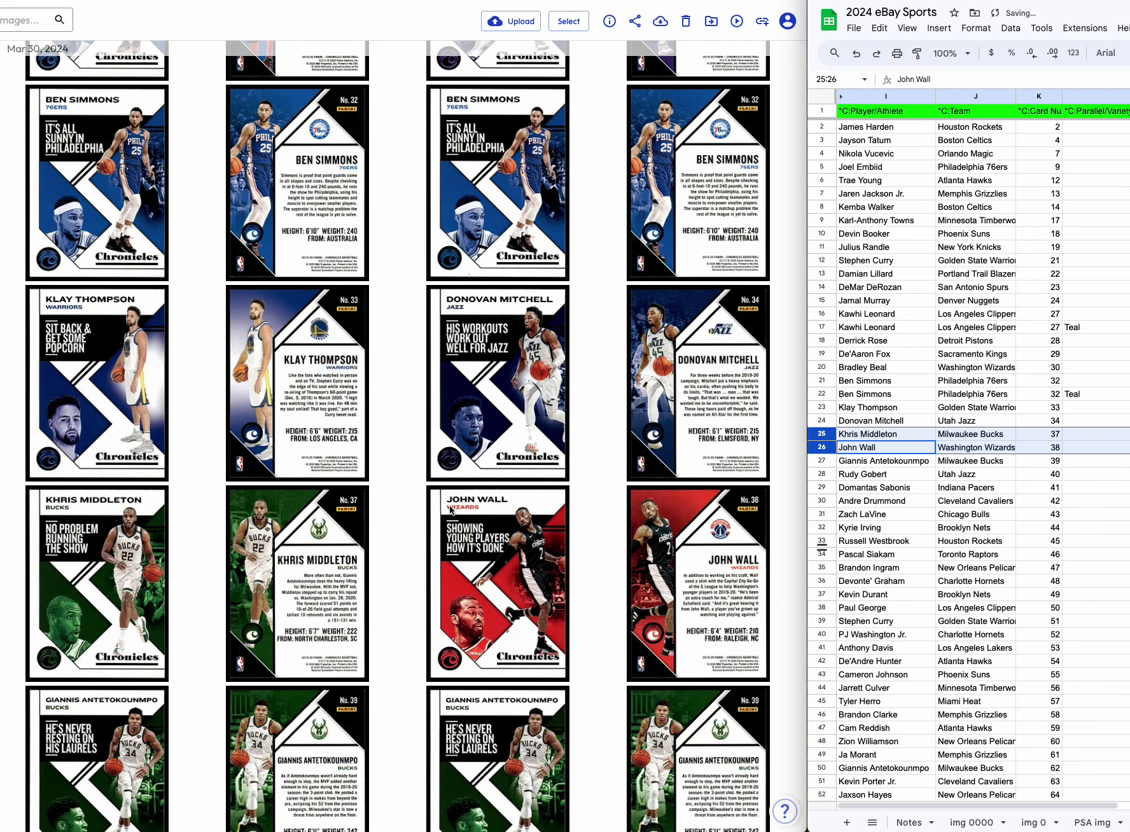
# Overwrite the Rudy Gobert card 40 row, missing from the images, with a copy of the Giannis Antetokounmpo card 39 row.
pyautogui.scroll(-5, 450, 509)
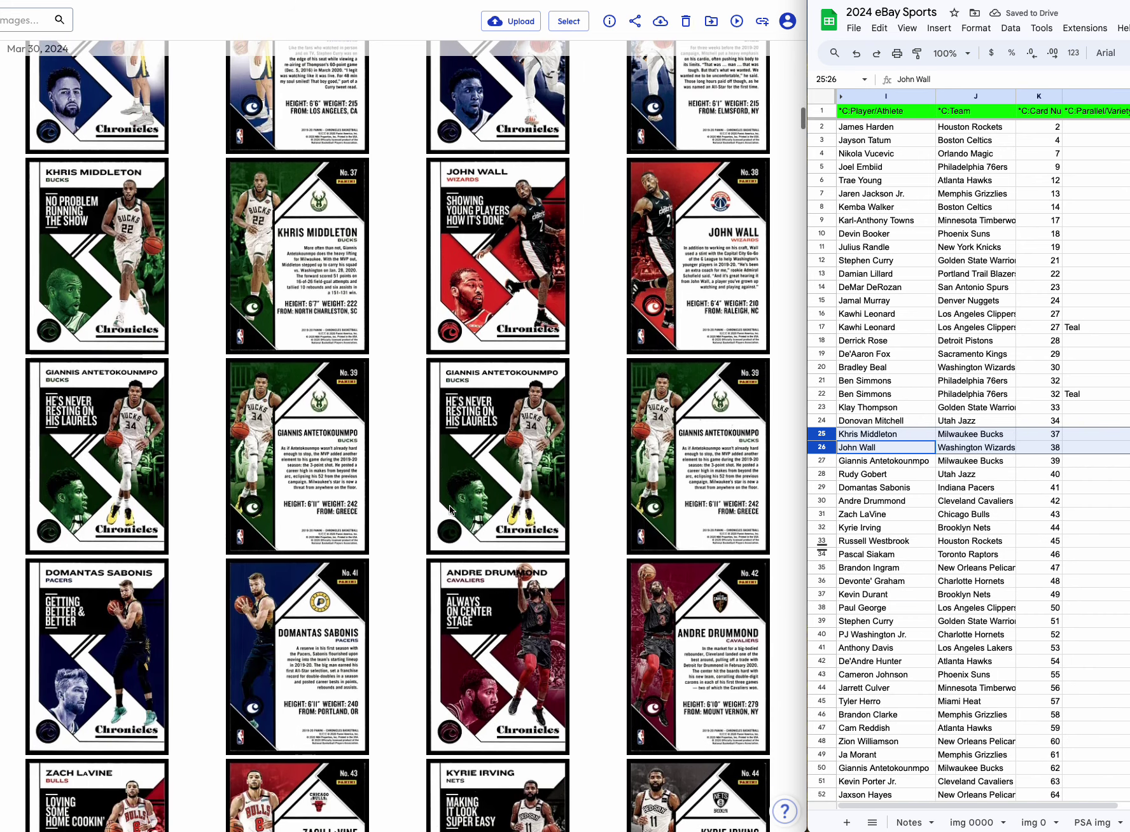
pyautogui.scroll(-2, 449, 509)
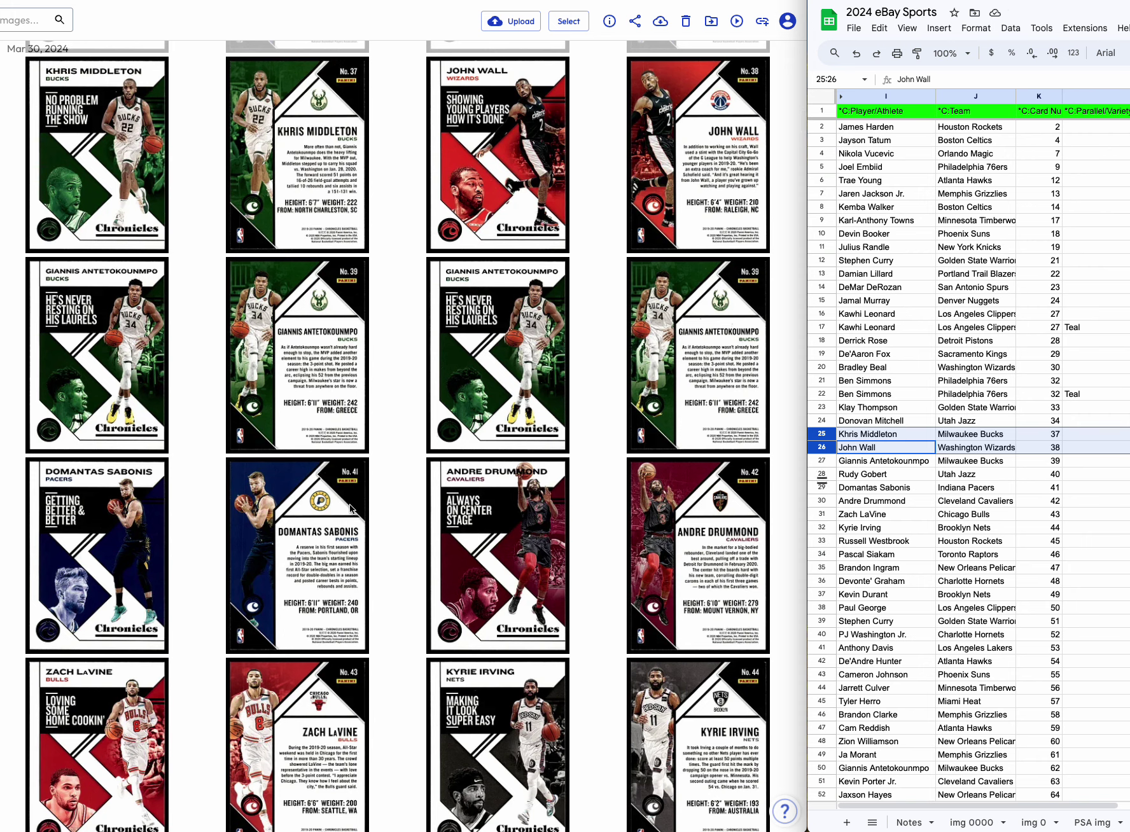
pyautogui.click(908, 474)
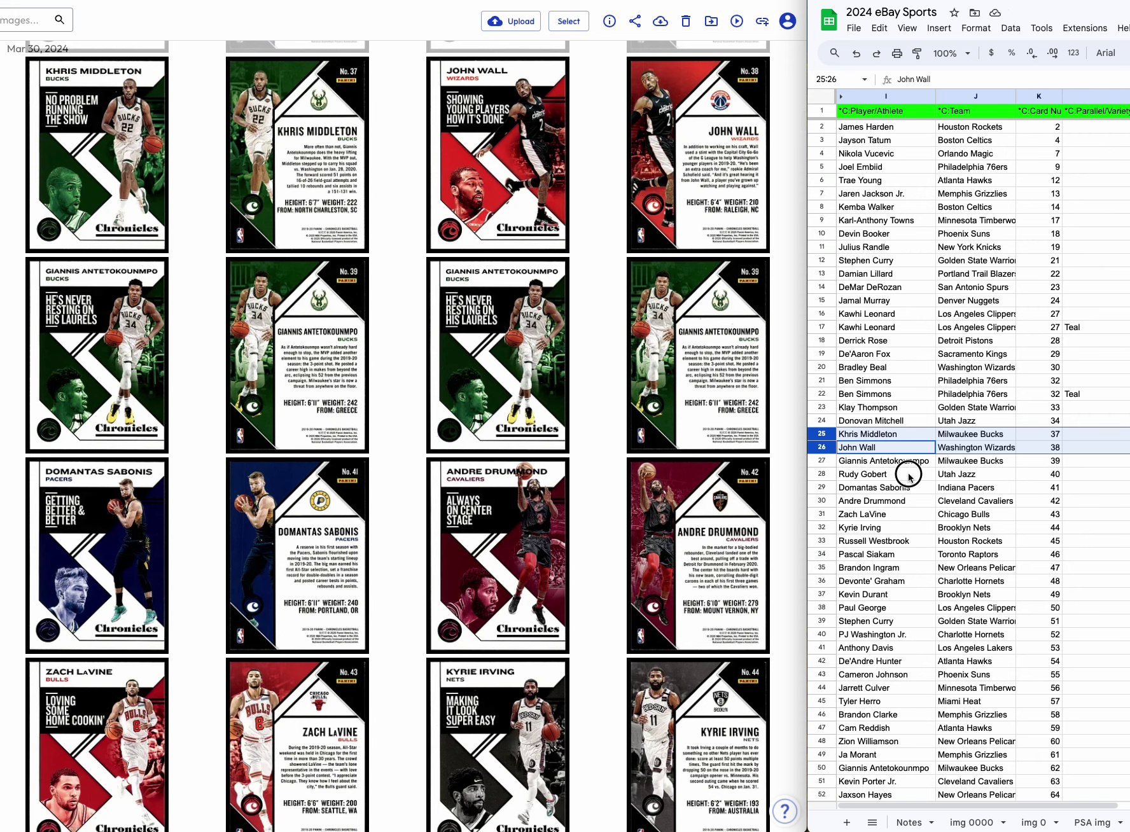
pyautogui.click(821, 475)
pyautogui.click(821, 460)
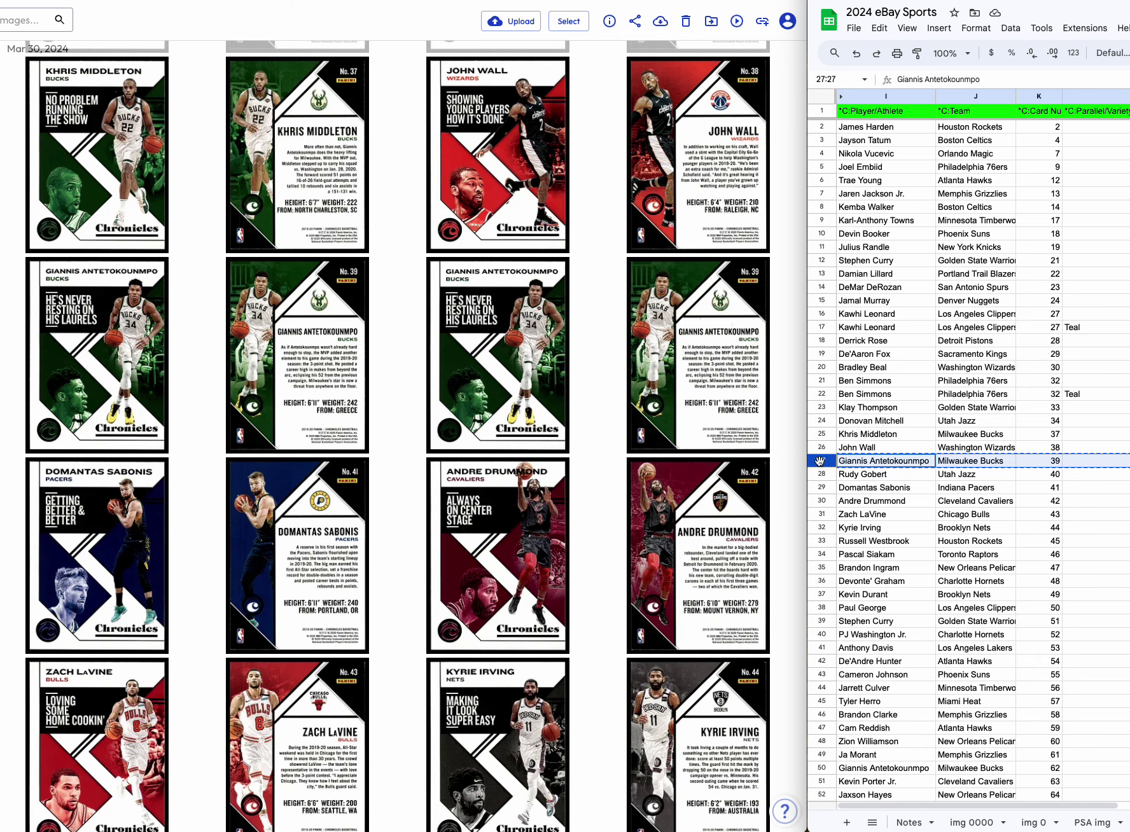
pyautogui.hotkey('ctrl', 'c')
pyautogui.click(822, 473)
pyautogui.hotkey('ctrl', 'v')
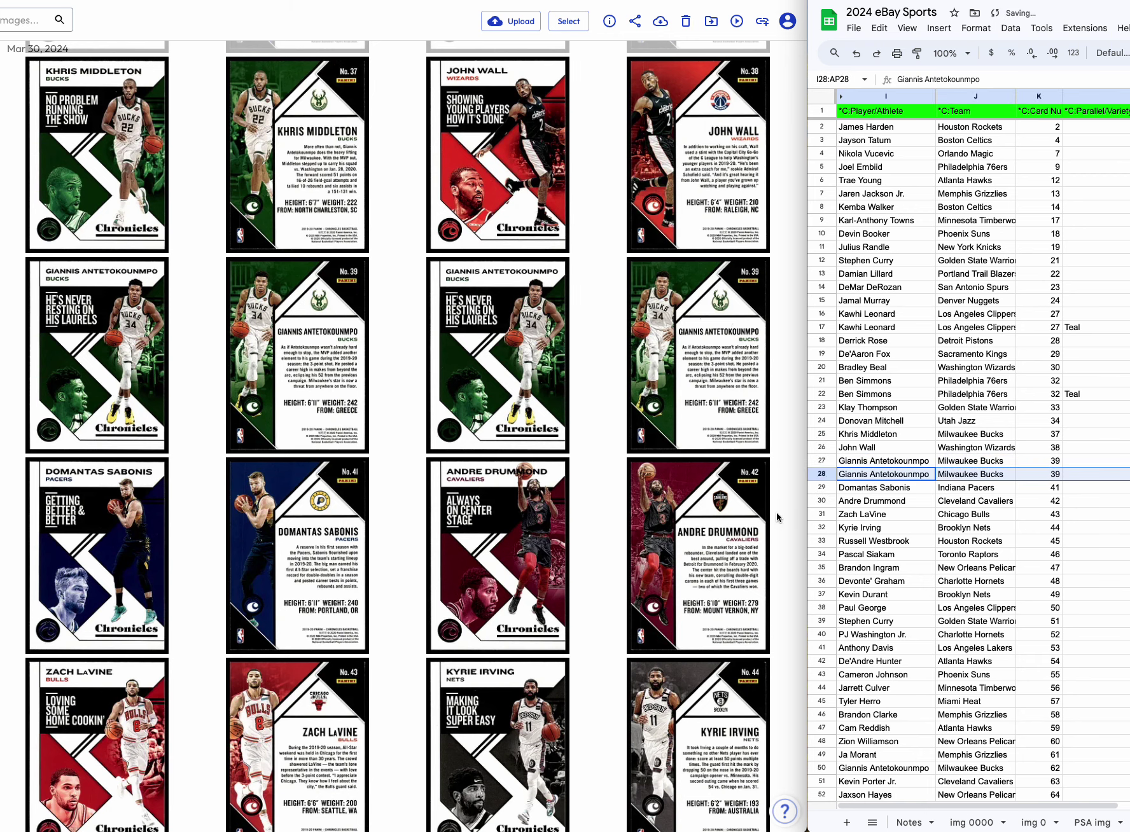
# Check the following card images, insert a row above Kyrie Irving's card 44 and fill it with a copy of his row.
pyautogui.scroll(-5, 643, 495)
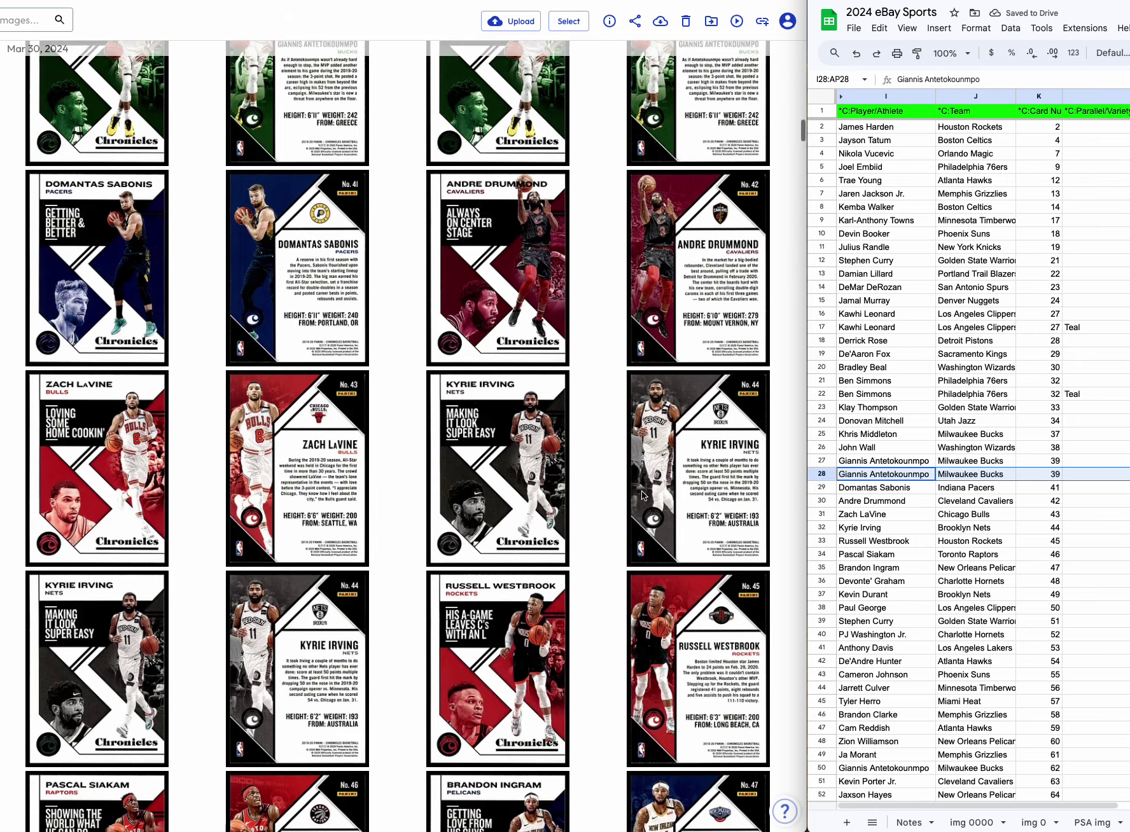
pyautogui.scroll(-2, 641, 493)
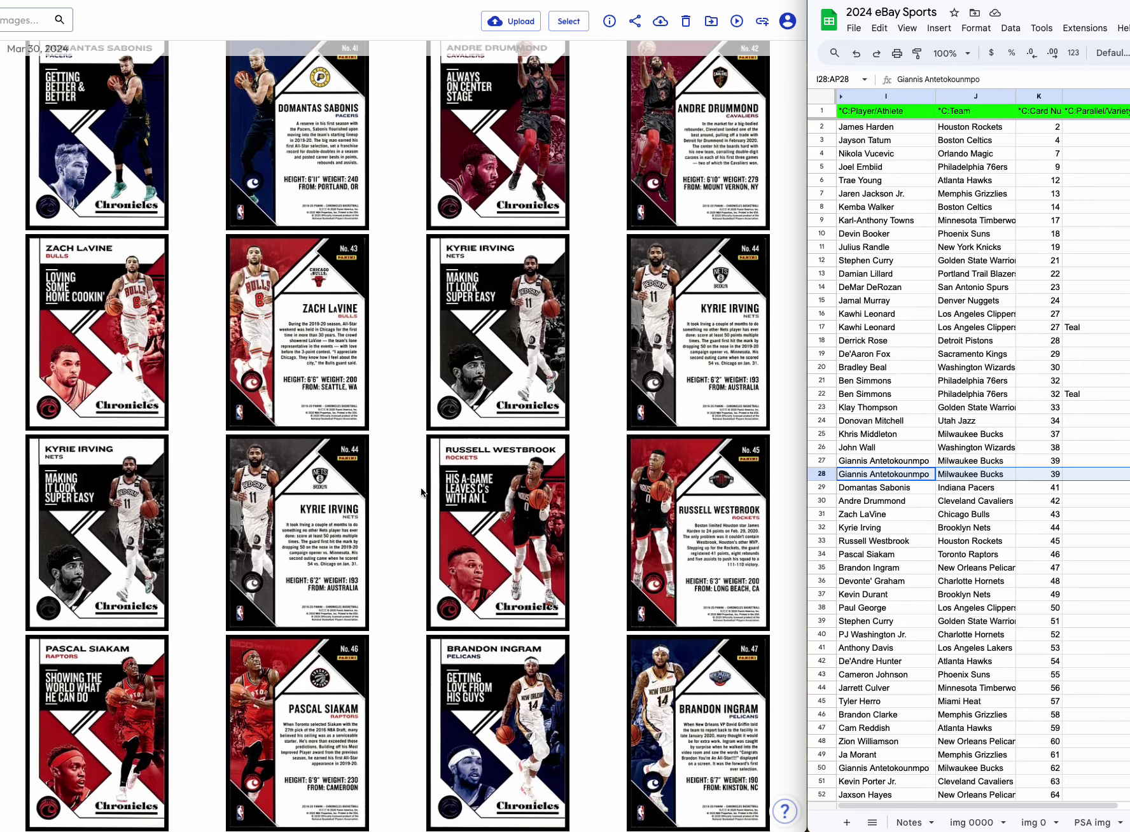
pyautogui.click(821, 528)
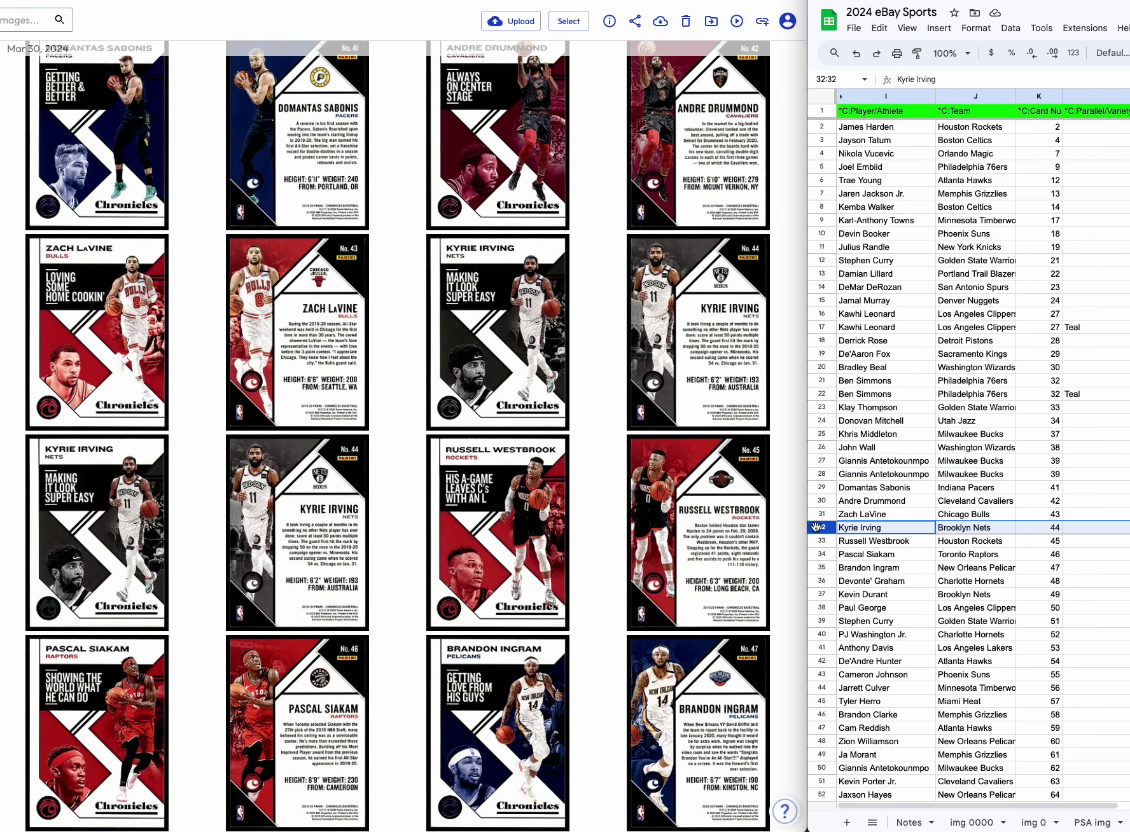
pyautogui.rightClick(821, 527)
pyautogui.click(915, 297)
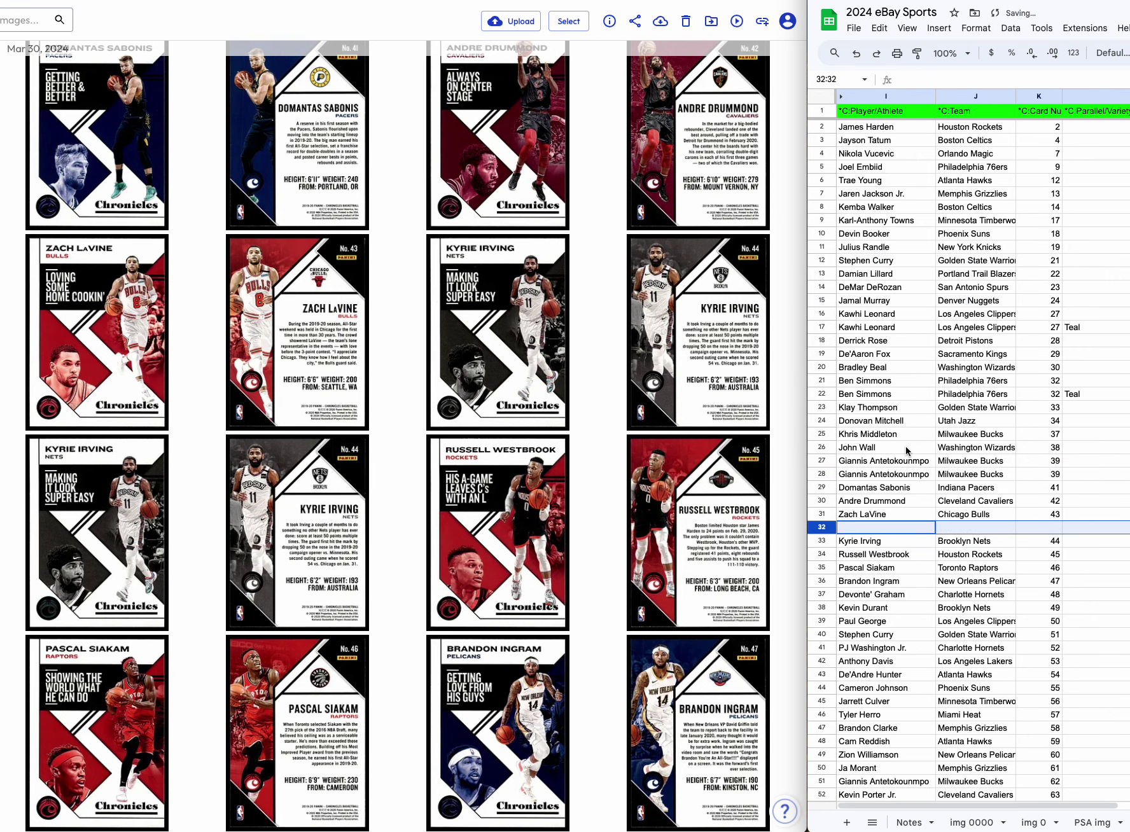
pyautogui.click(821, 540)
pyautogui.hotkey('ctrl', 'c')
pyautogui.click(822, 527)
pyautogui.hotkey('ctrl', 'v')
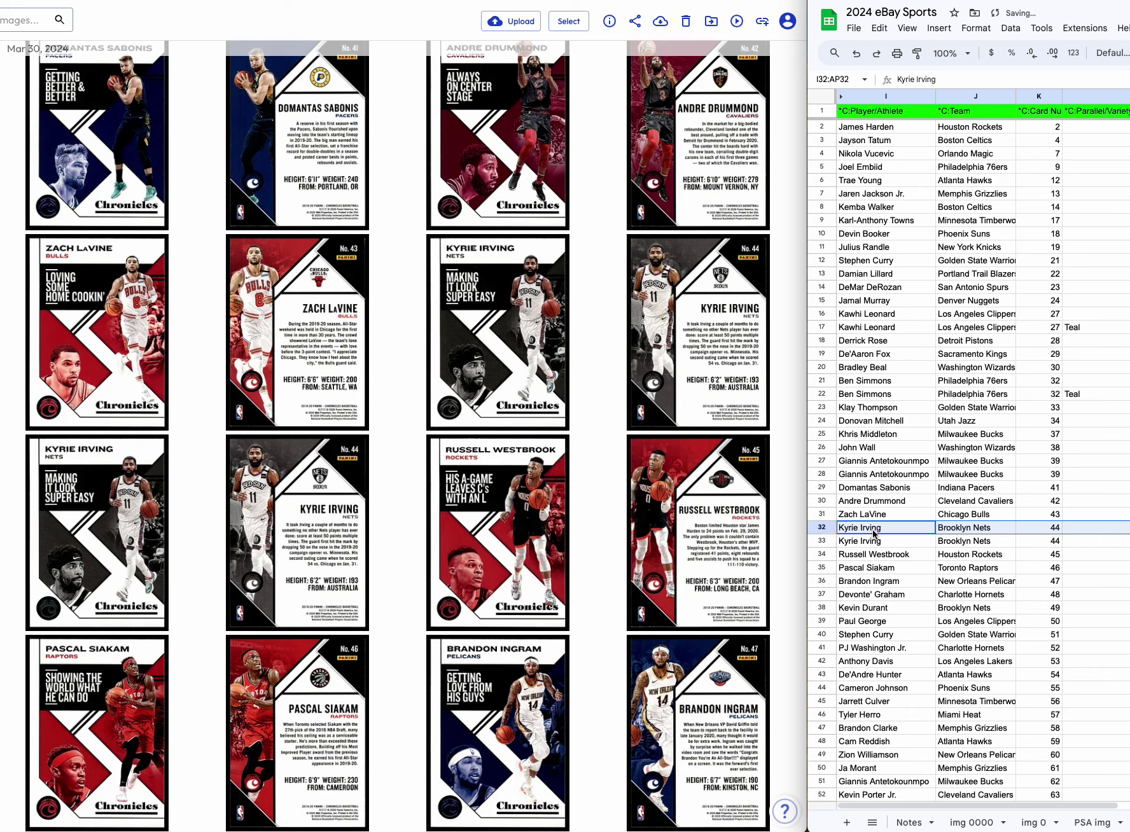
# Copy the Teal parallel value from the Ben Simmons row into the second Kyrie Irving row.
pyautogui.click(1074, 399)
pyautogui.hotkey('ctrl', 'c')
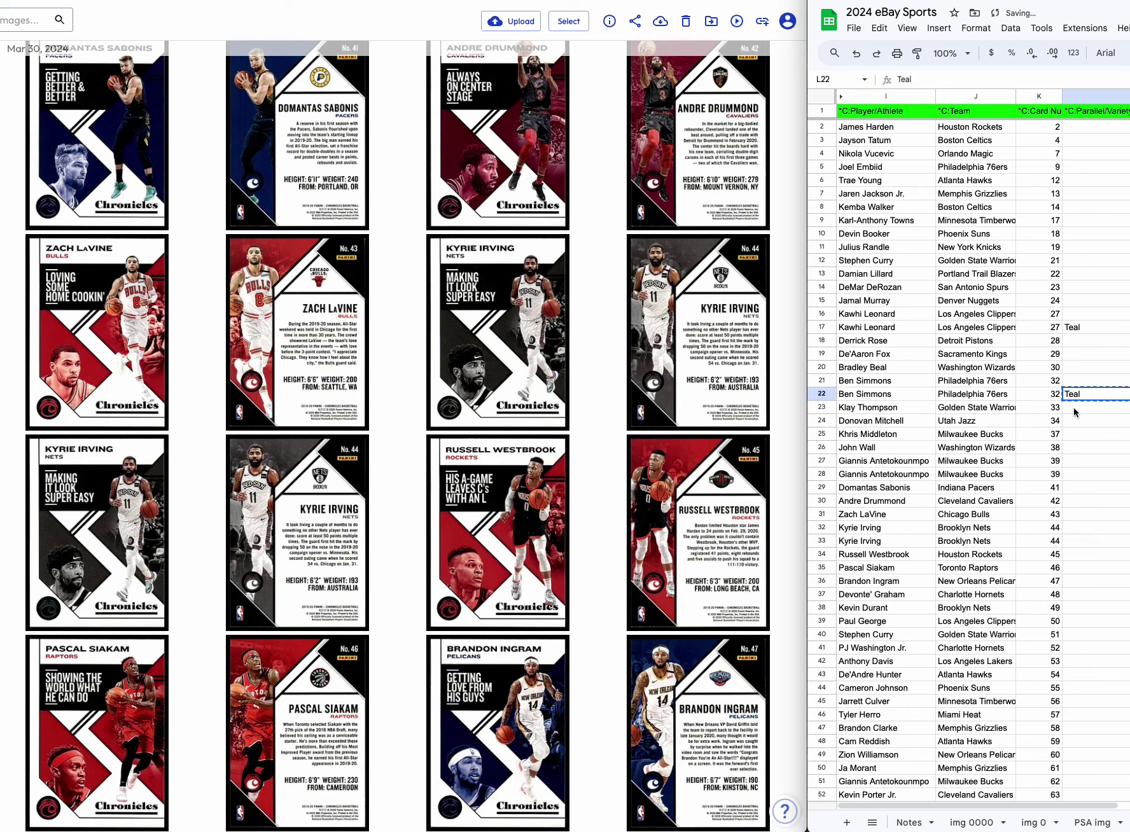
pyautogui.click(1076, 542)
pyautogui.hotkey('ctrl', 'v')
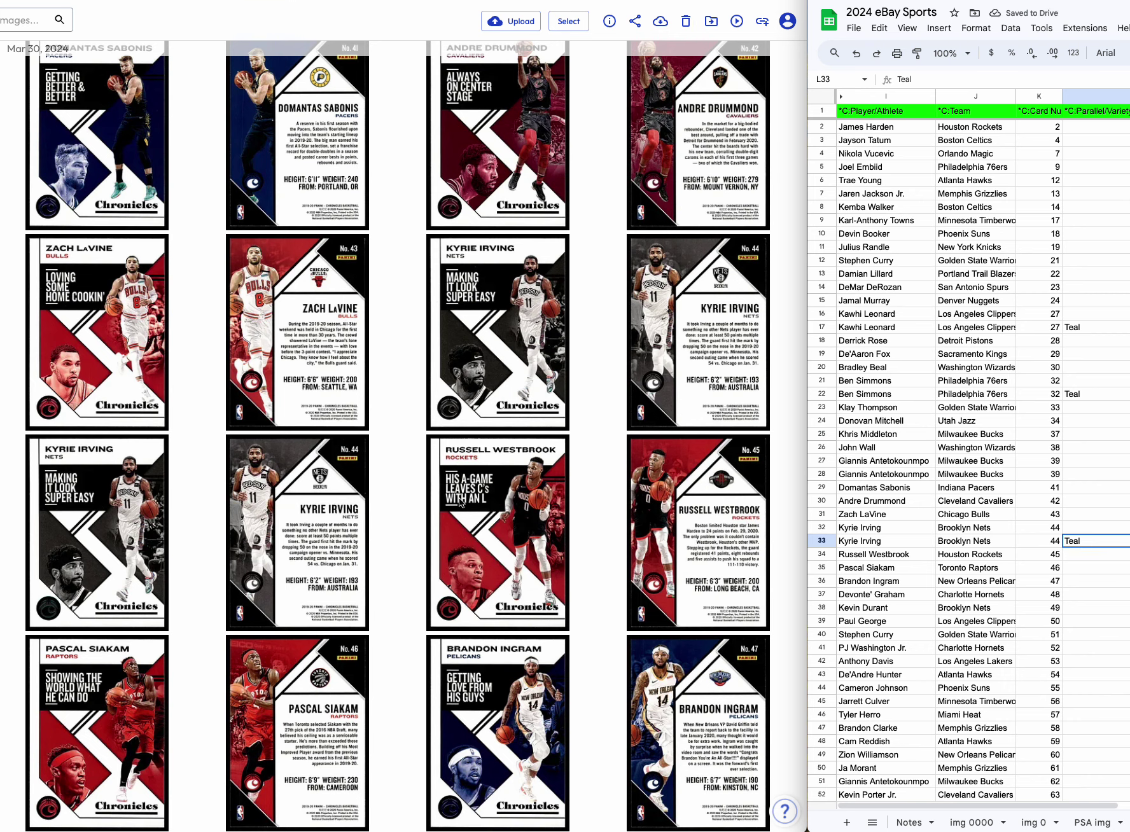
# Compare the card images from card 45 (Russell Westbrook) to card 60 (Zion Williamson) with the list, including the parallel/variety column.
pyautogui.scroll(-5, 459, 500)
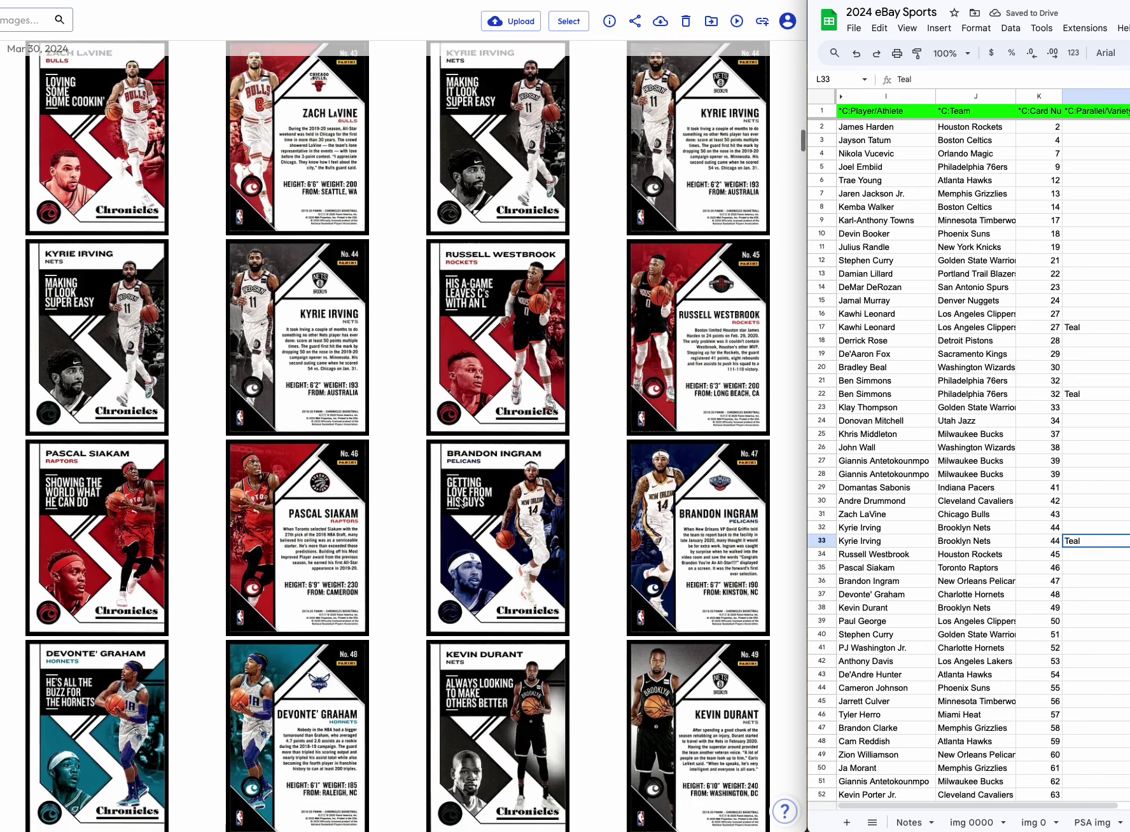
pyautogui.scroll(-7, 588, 477)
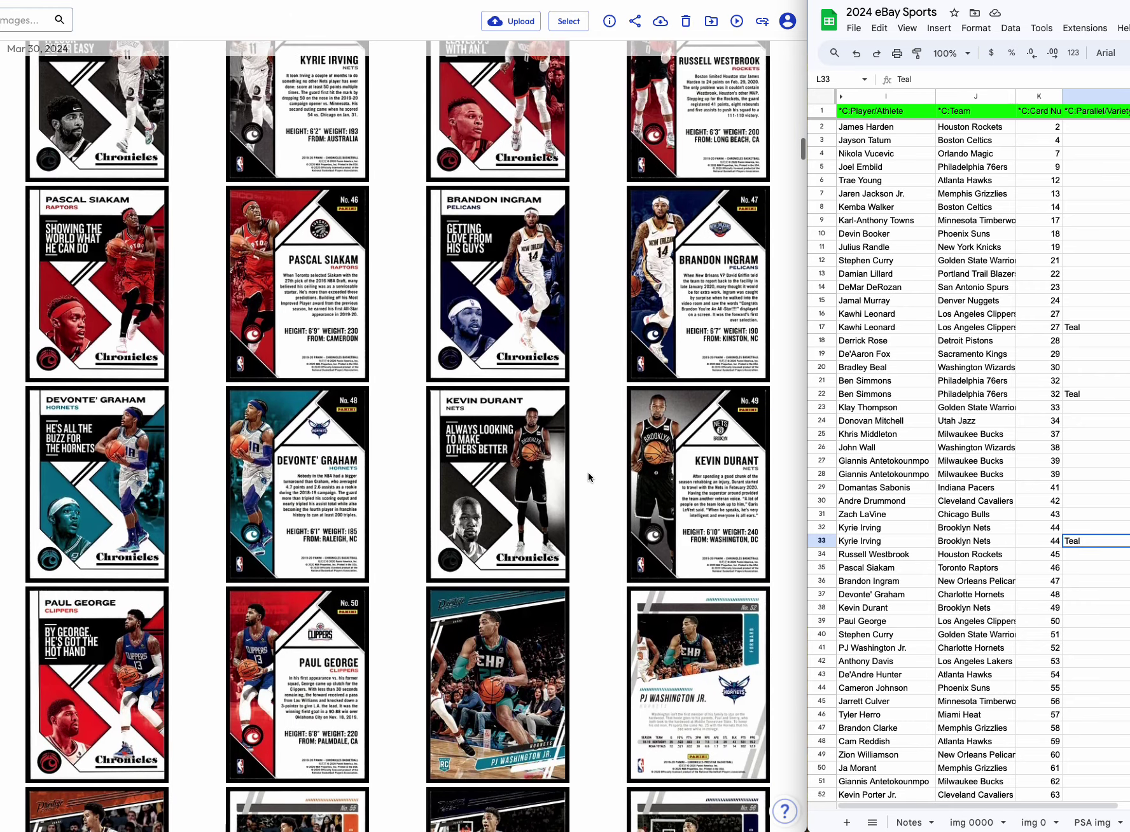
pyautogui.scroll(-2, 588, 472)
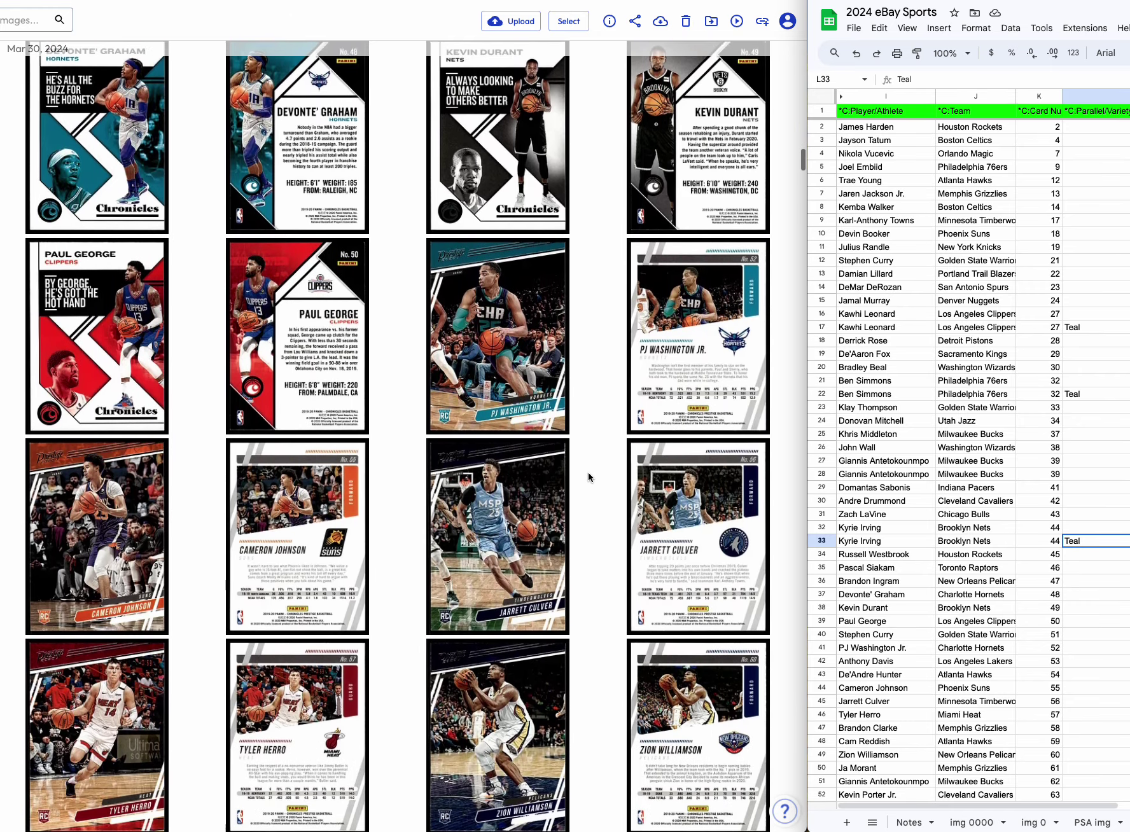
pyautogui.scroll(1, 377, 298)
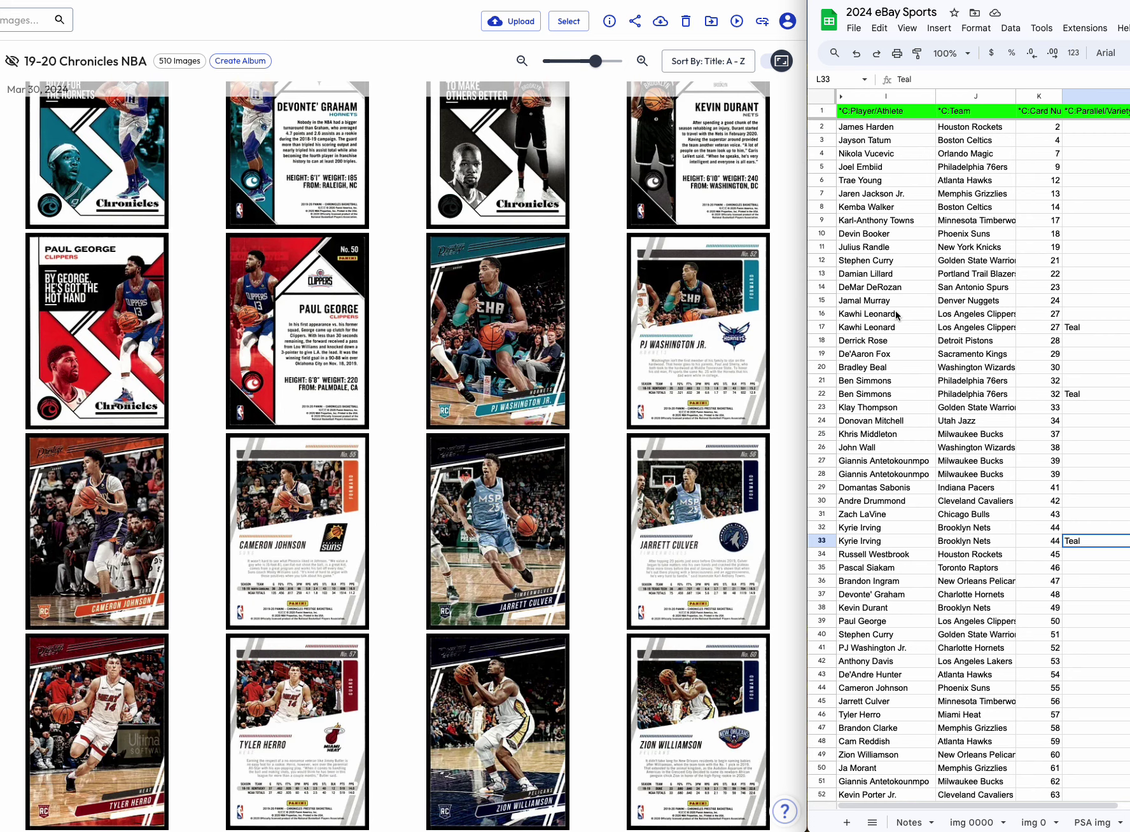
pyautogui.scroll(-1, 896, 315)
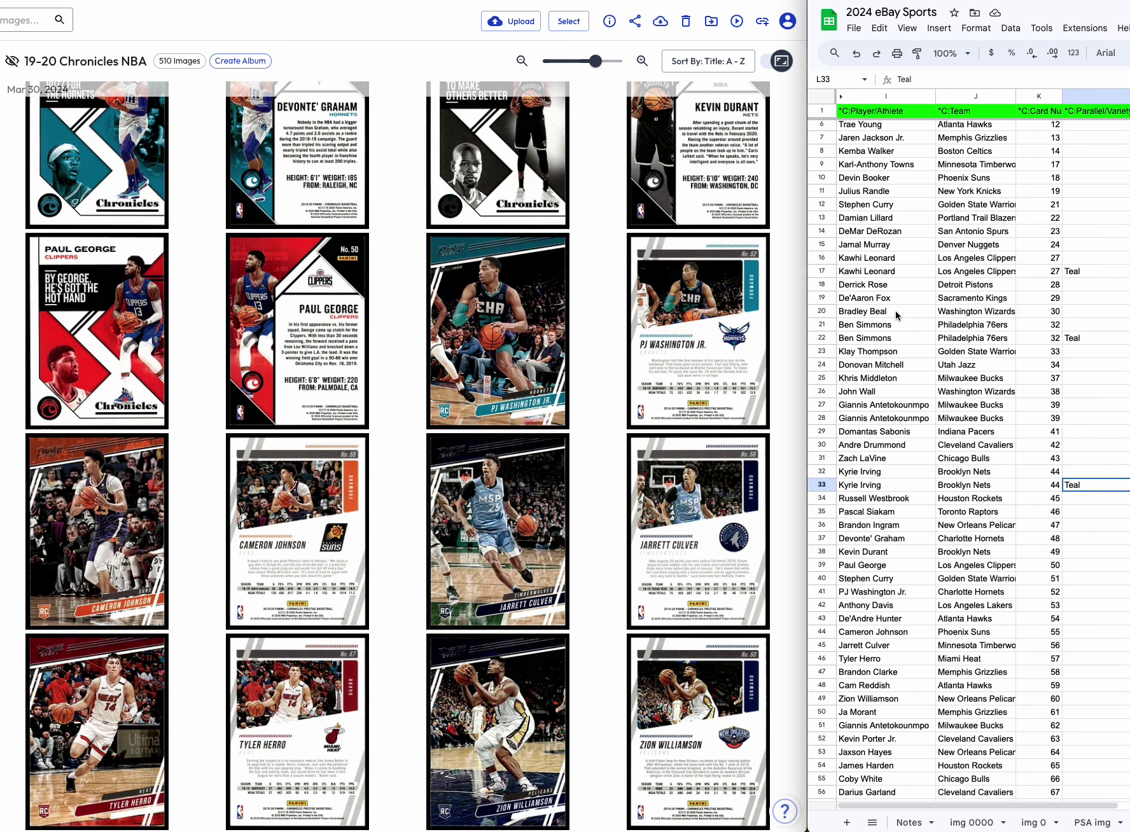
pyautogui.scroll(2, 896, 315)
pyautogui.hscroll(1, 896, 315)
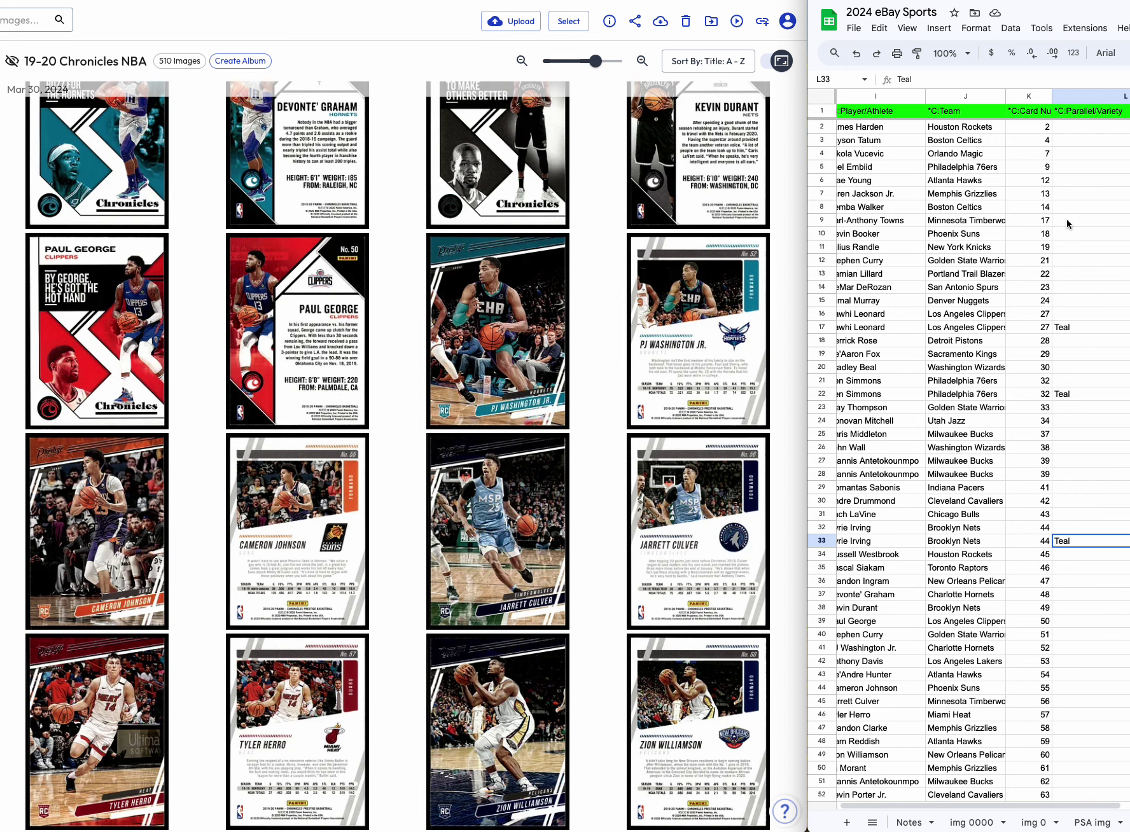
pyautogui.scroll(-1, 898, 171)
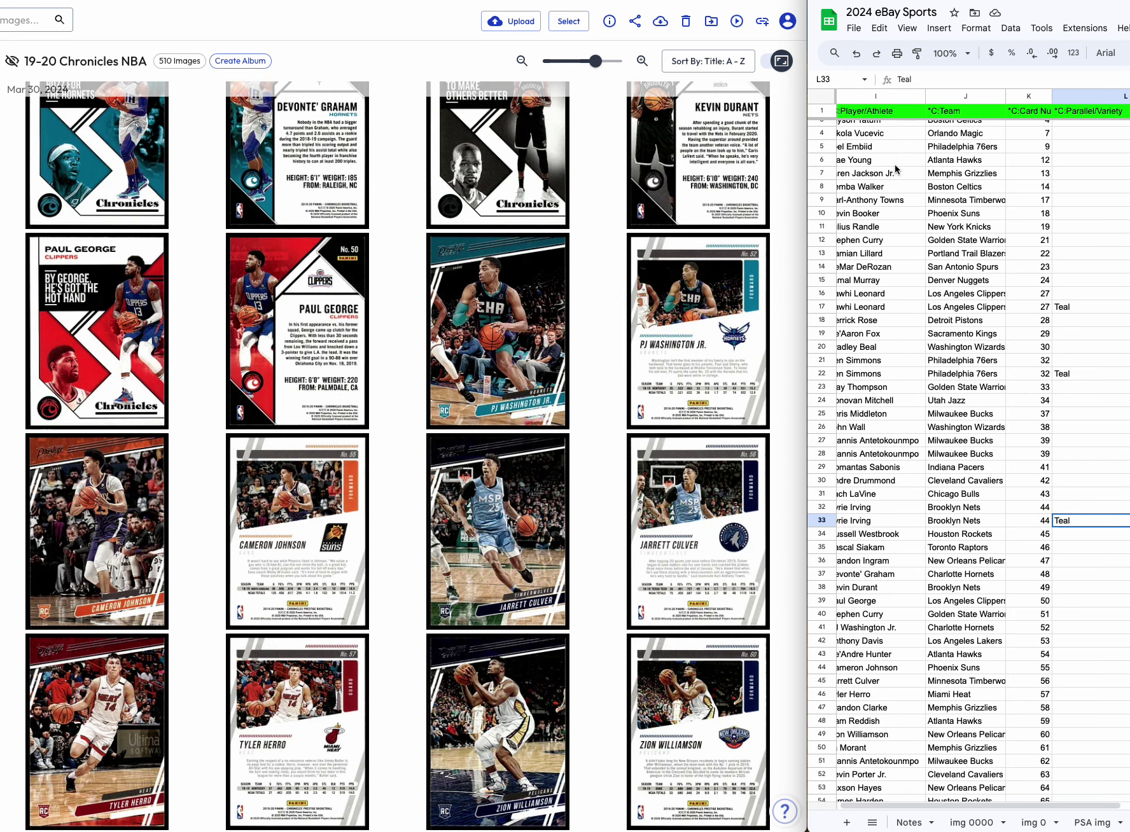
pyautogui.scroll(1, 897, 170)
pyautogui.hscroll(-1, 897, 170)
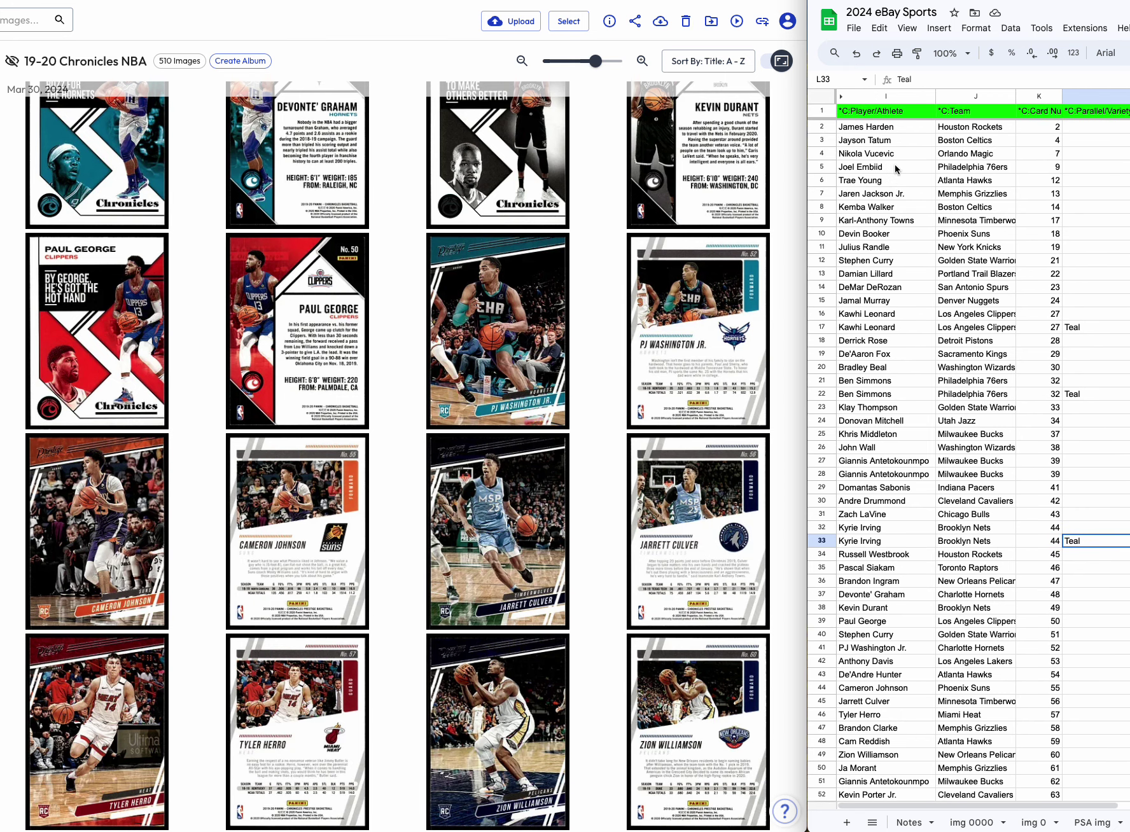
# Unhide the hidden columns A to H before the Player/Athlete column.
pyautogui.rightClick(827, 97)
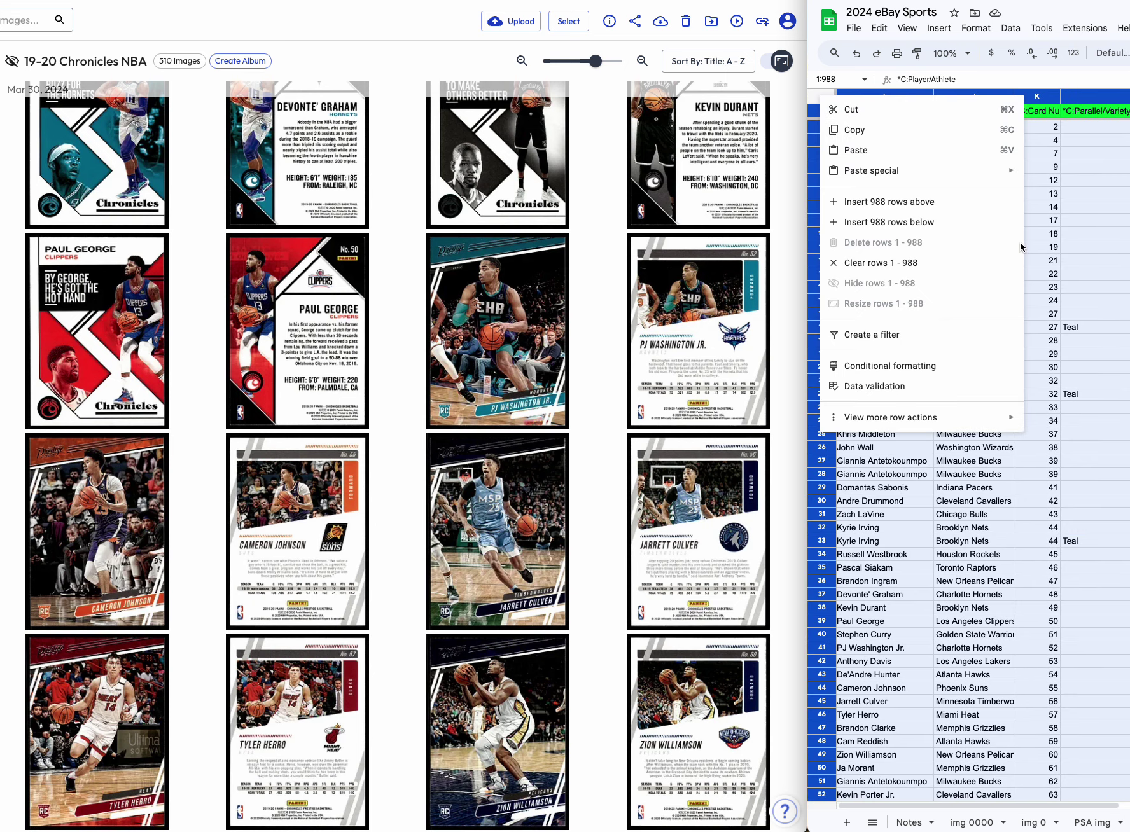
pyautogui.press('Escape')
pyautogui.click(856, 97)
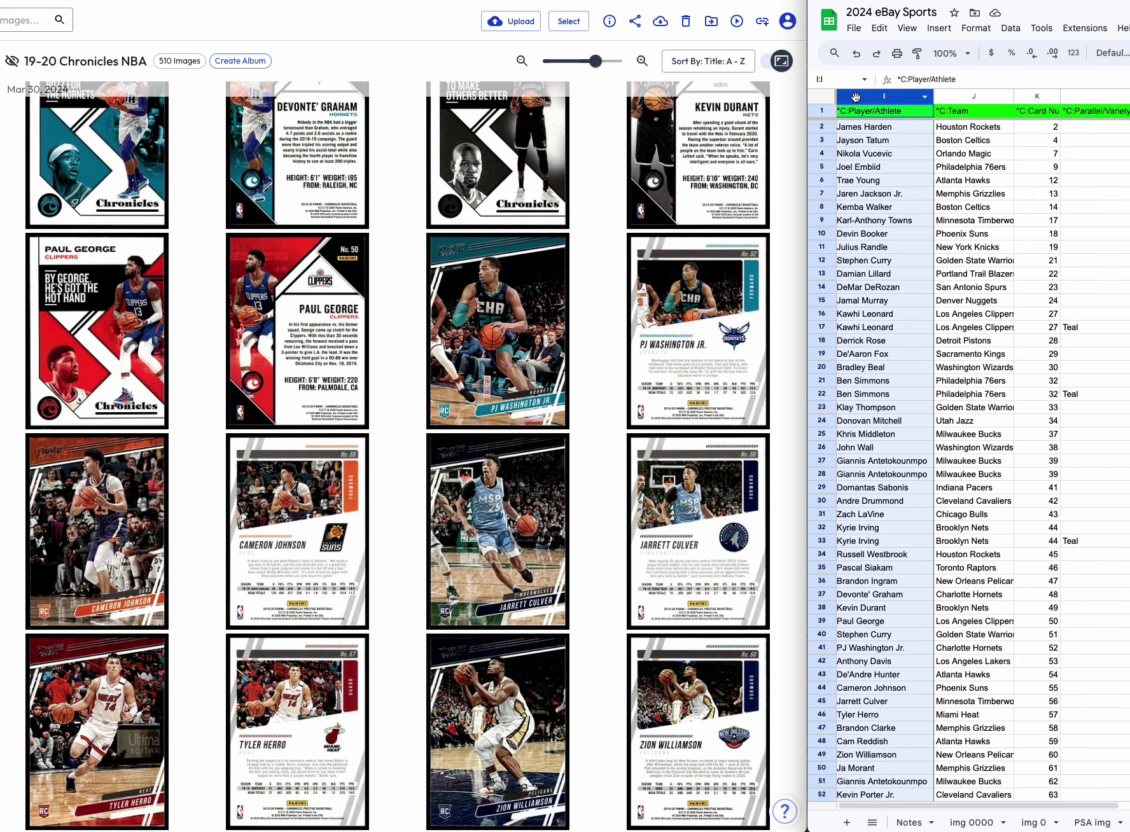
pyautogui.rightClick(855, 96)
pyautogui.click(926, 305)
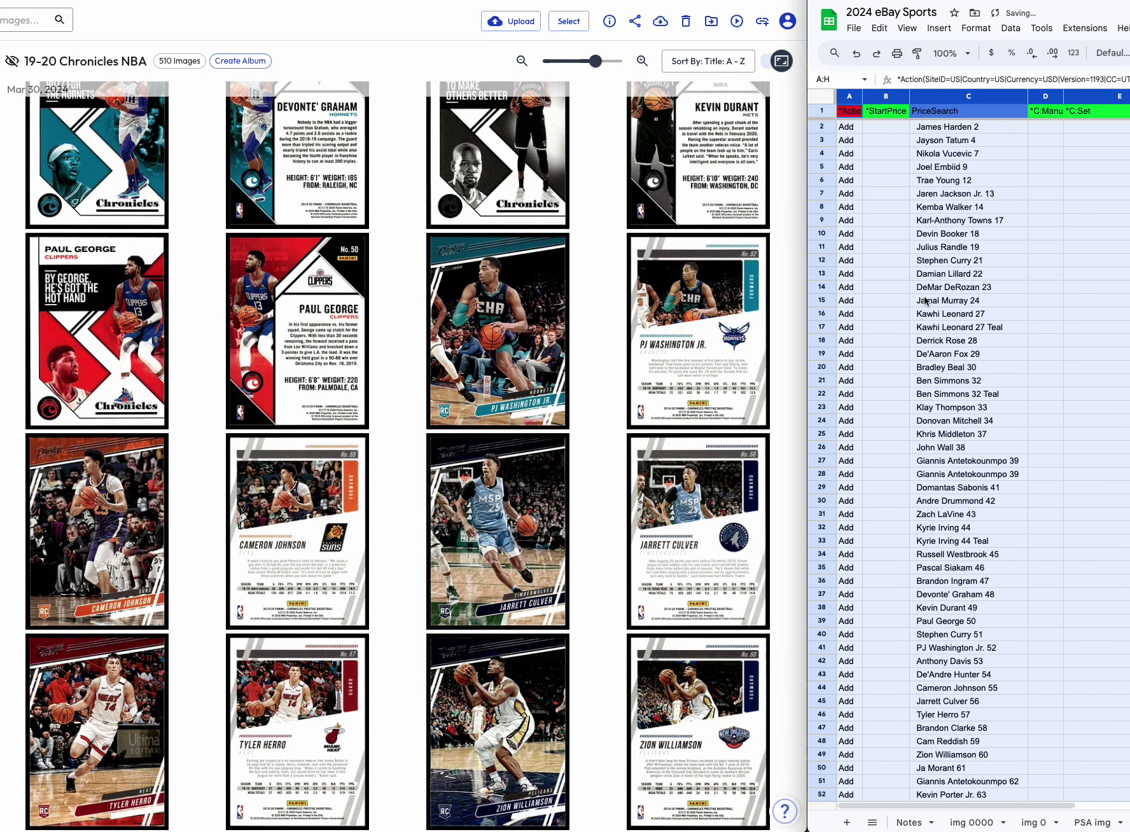
pyautogui.click(1043, 180)
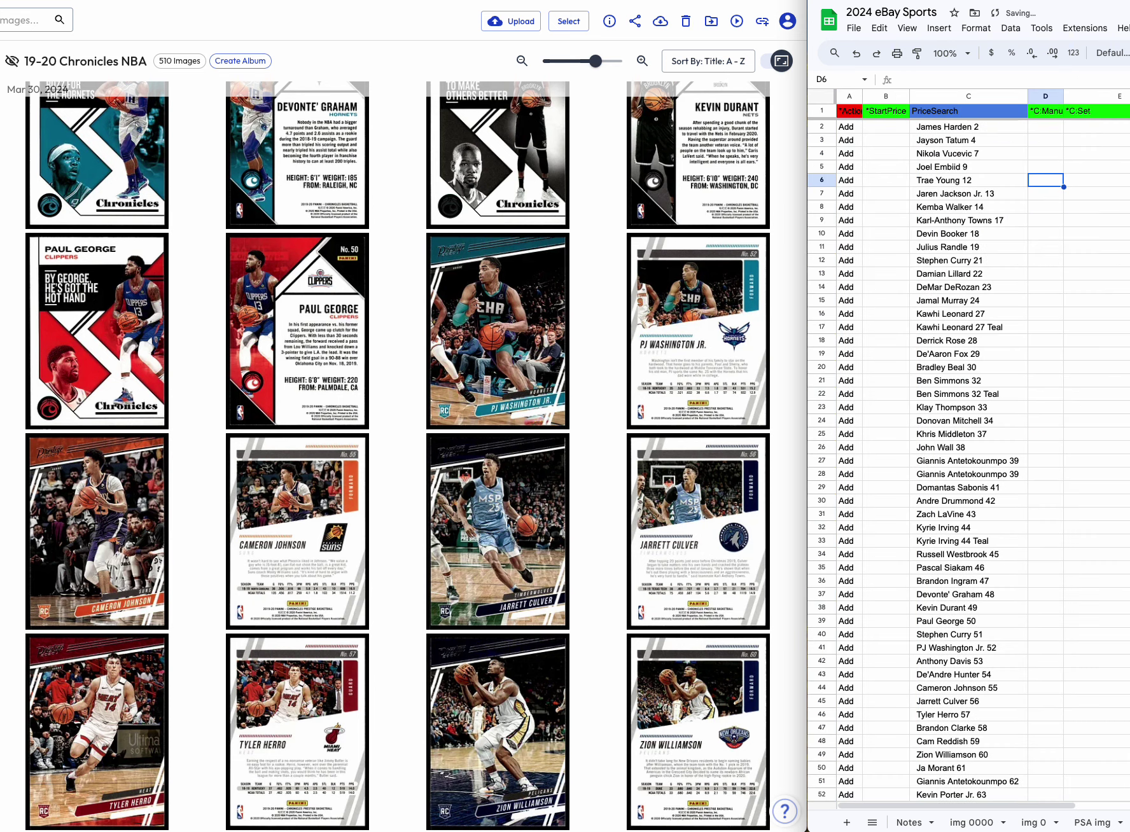
# Hide columns A to G, leaving the Insert Set column next to Player/Athlete.
pyautogui.moveTo(1126, 96); pyautogui.dragTo(850, 96)
pyautogui.rightClick(869, 99)
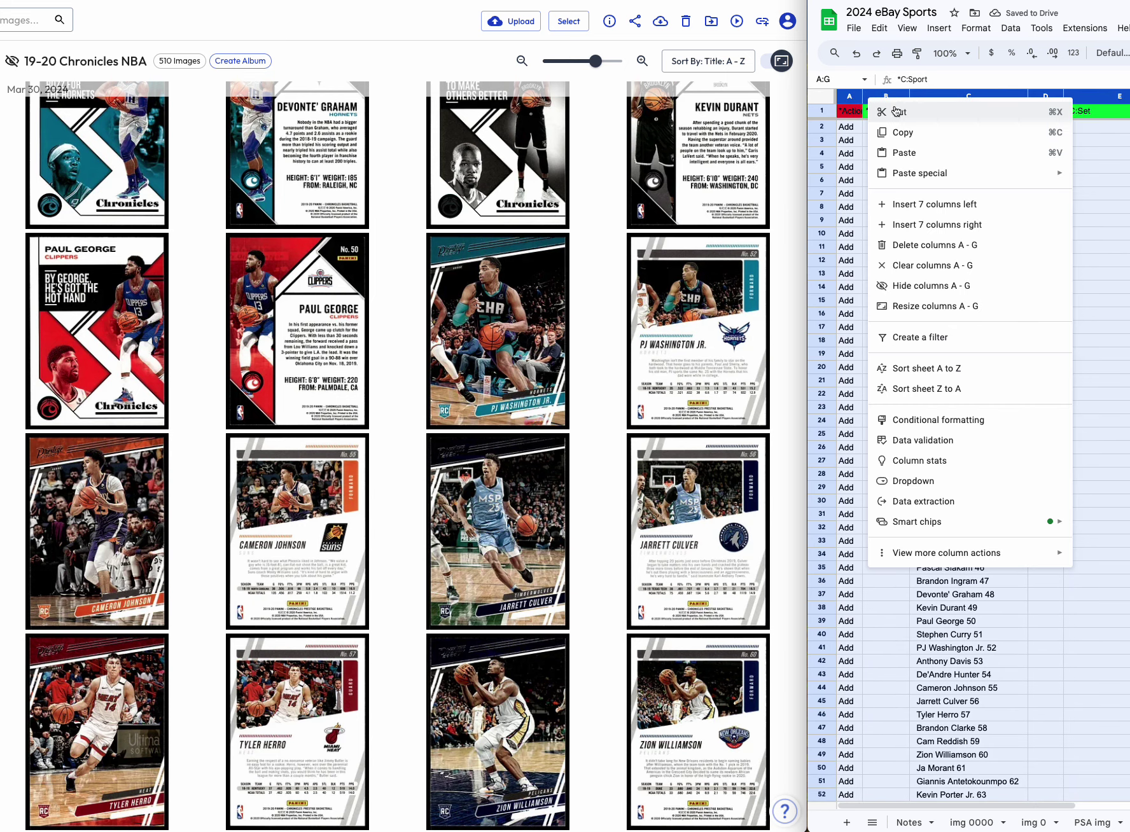
pyautogui.click(932, 286)
# Enter Chronicles as the Insert Set for James Harden's card 2 and copy it down to Paul George's card 50 (H3:H39).
pyautogui.click(882, 131)
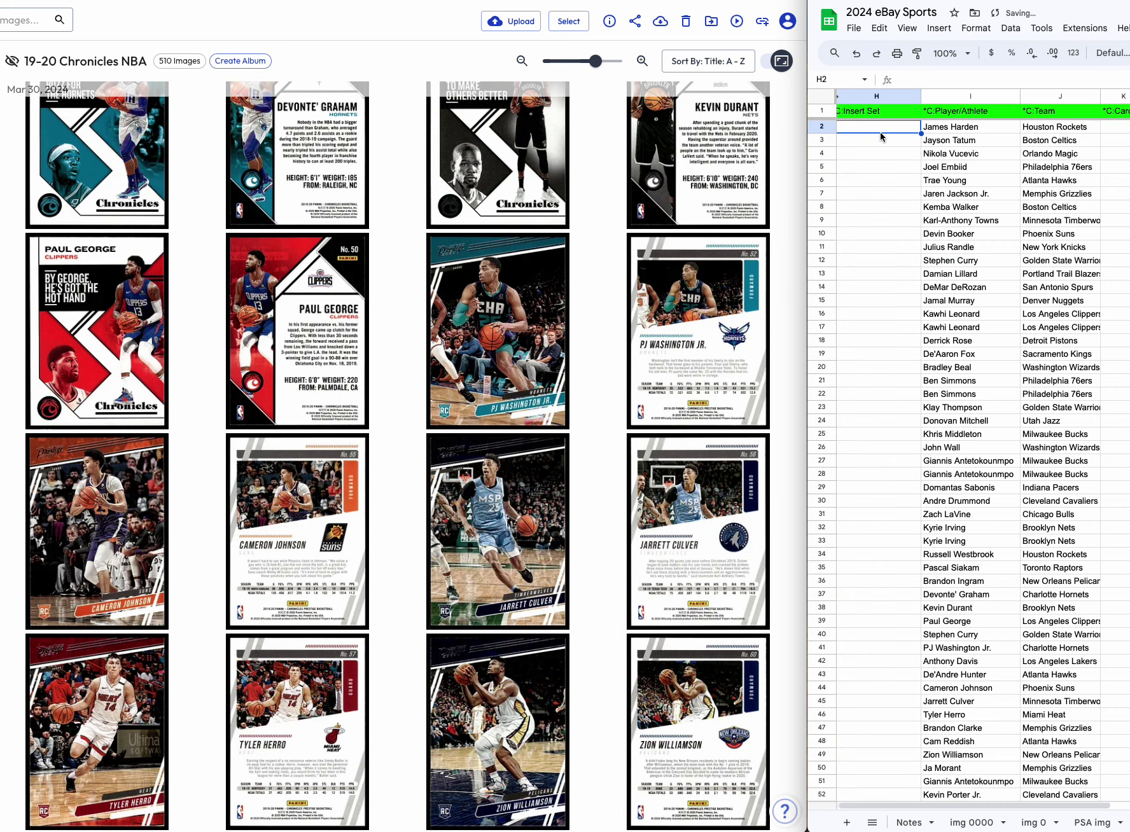
pyautogui.write('Chronicles')
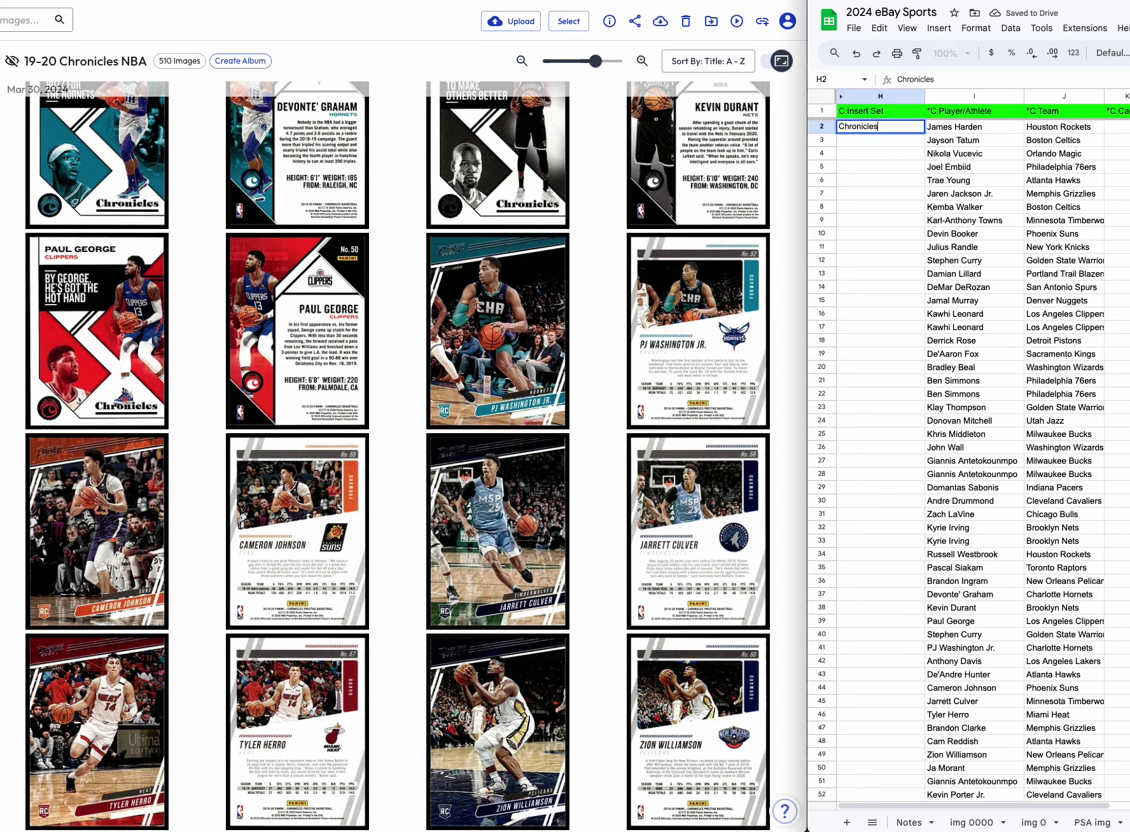
pyautogui.press('Return')
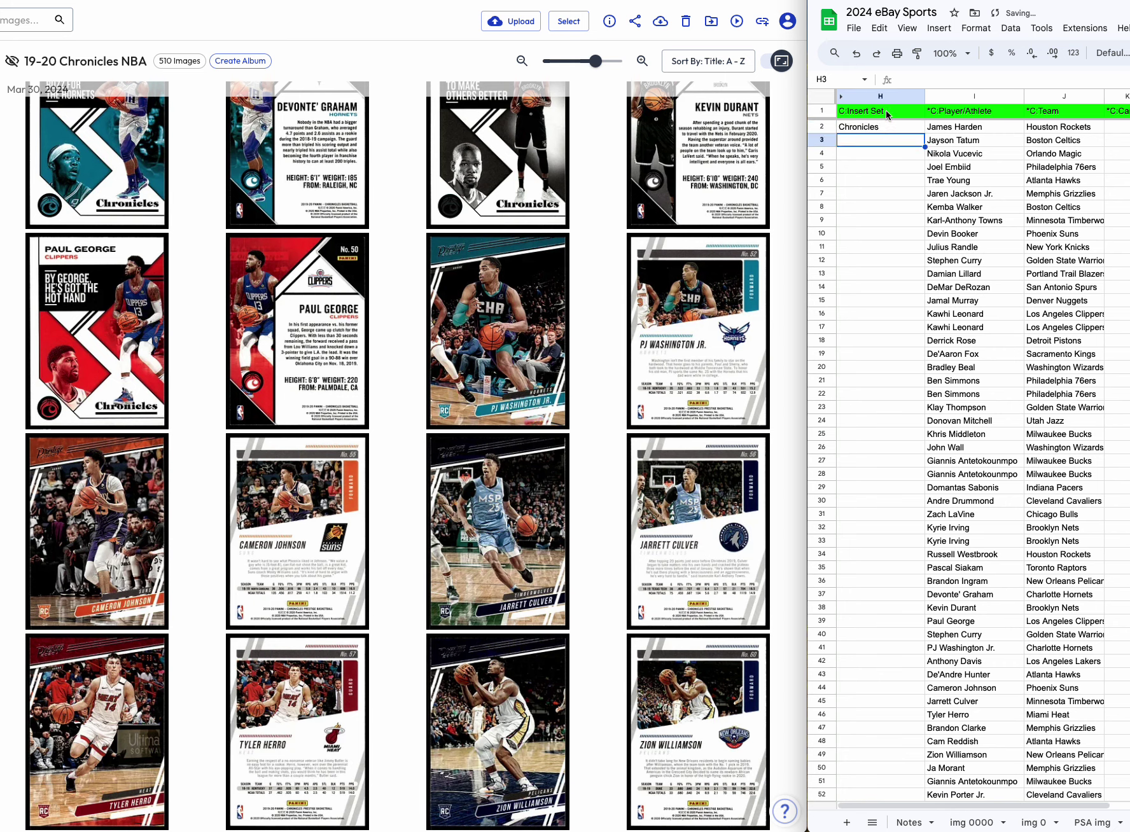
pyautogui.moveTo(899, 143); pyautogui.dragTo(920, 623)
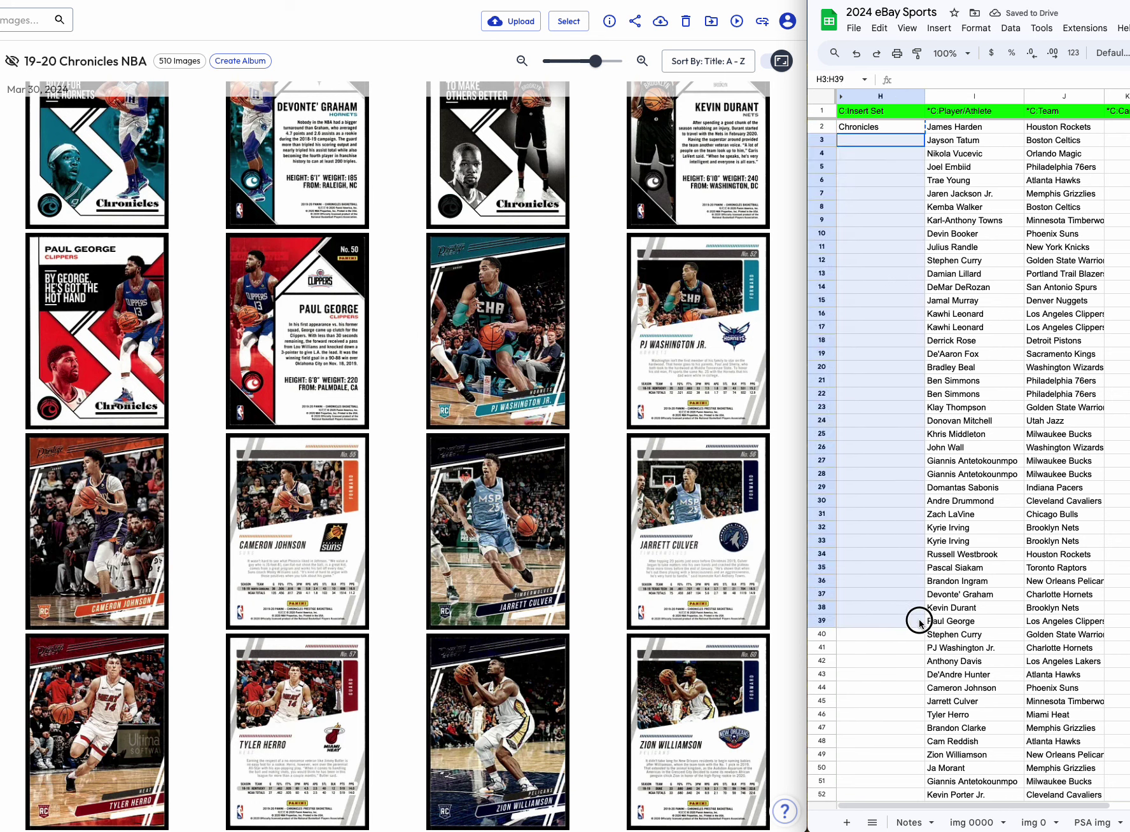
pyautogui.hotkey('ctrl', 'v')
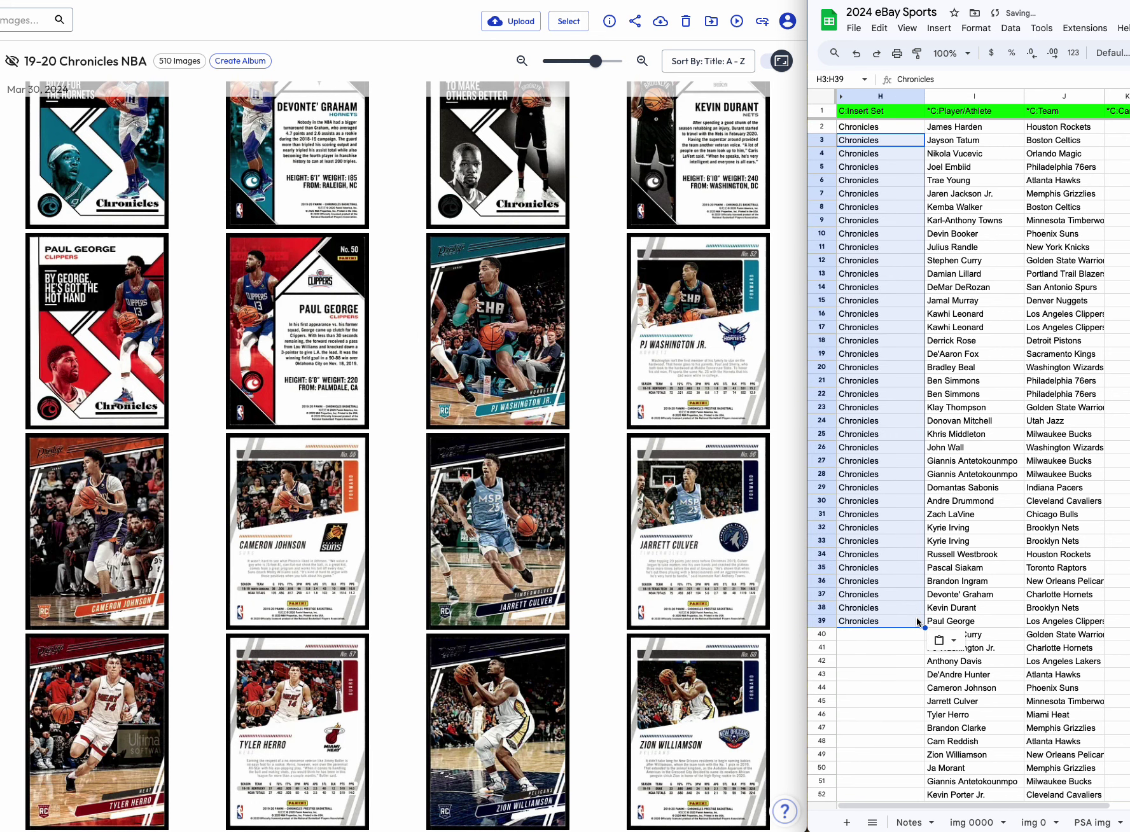
# Enter Prestige as the Insert Set in the Stephen Curry card 51 row.
pyautogui.click(884, 638)
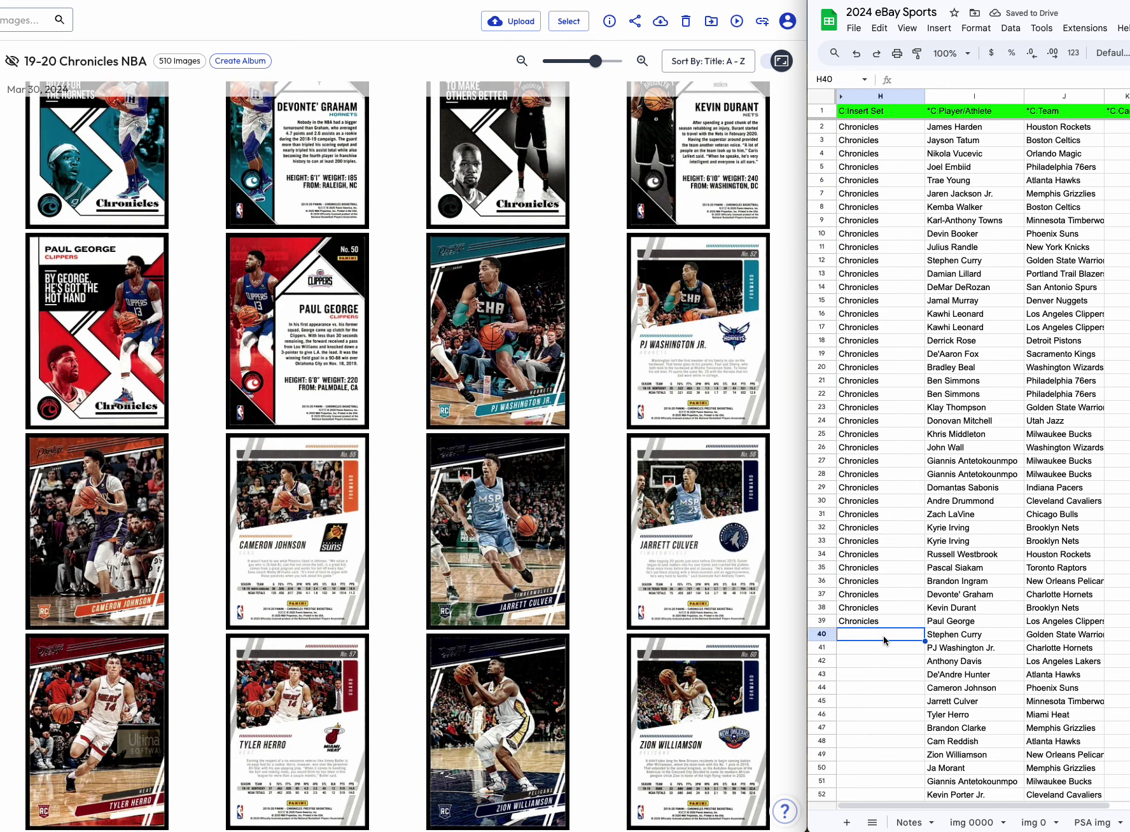
pyautogui.write('Prestihg')
pyautogui.press('BackSpace')
pyautogui.press('BackSpace')
pyautogui.write('ge')
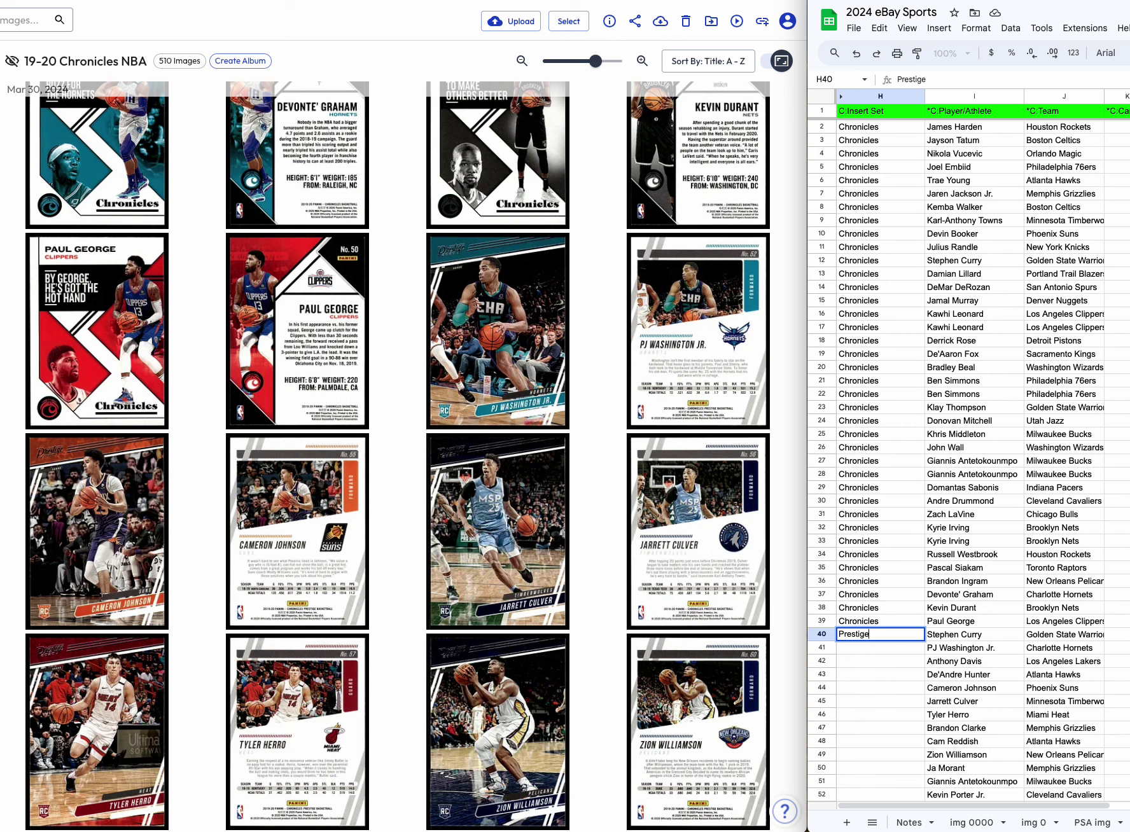
pyautogui.press('Return')
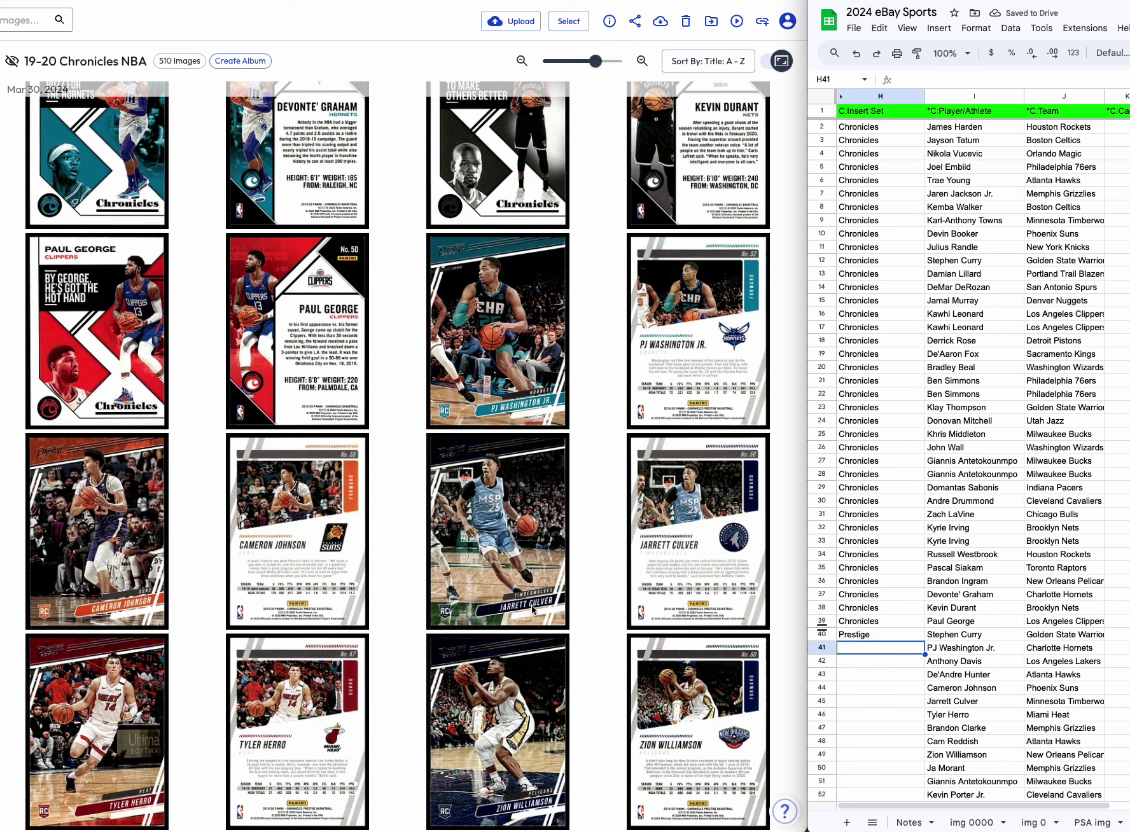
# Narrow the Insert Set column to just fit its header so the card number column fits in view.
pyautogui.scroll(-3, 859, 541)
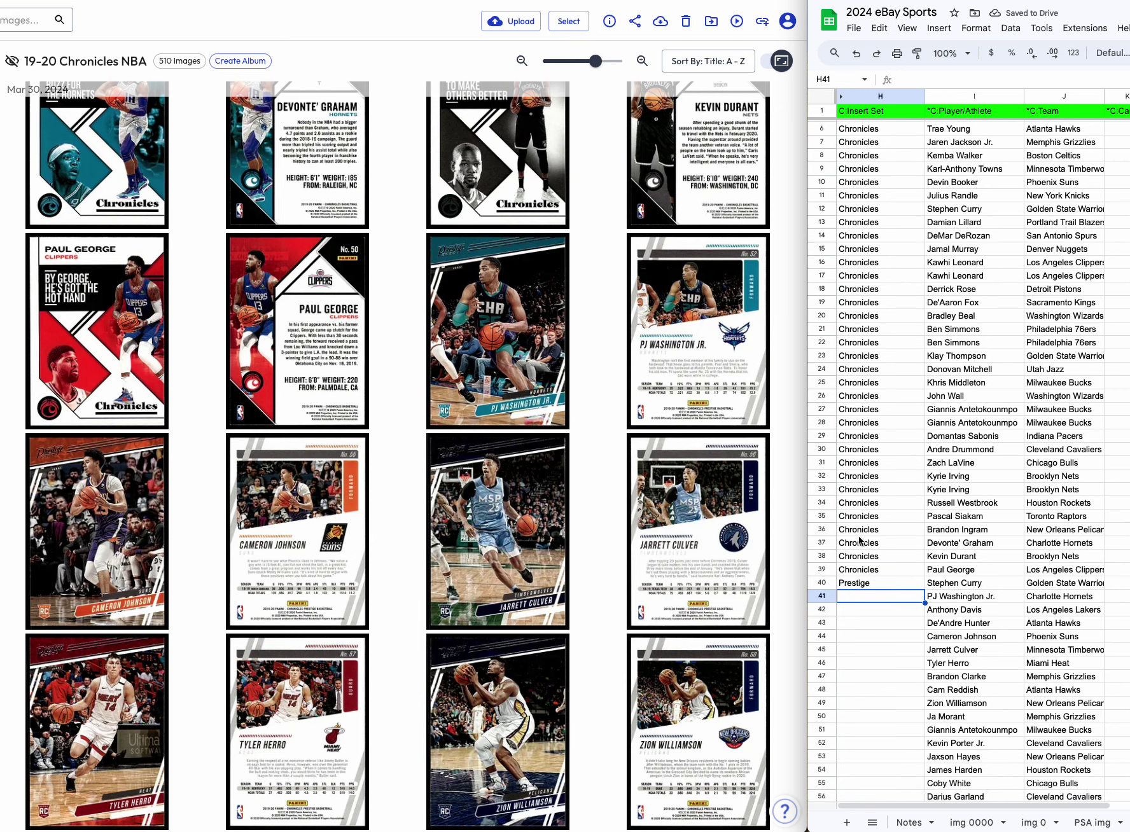
pyautogui.scroll(-3, 929, 303)
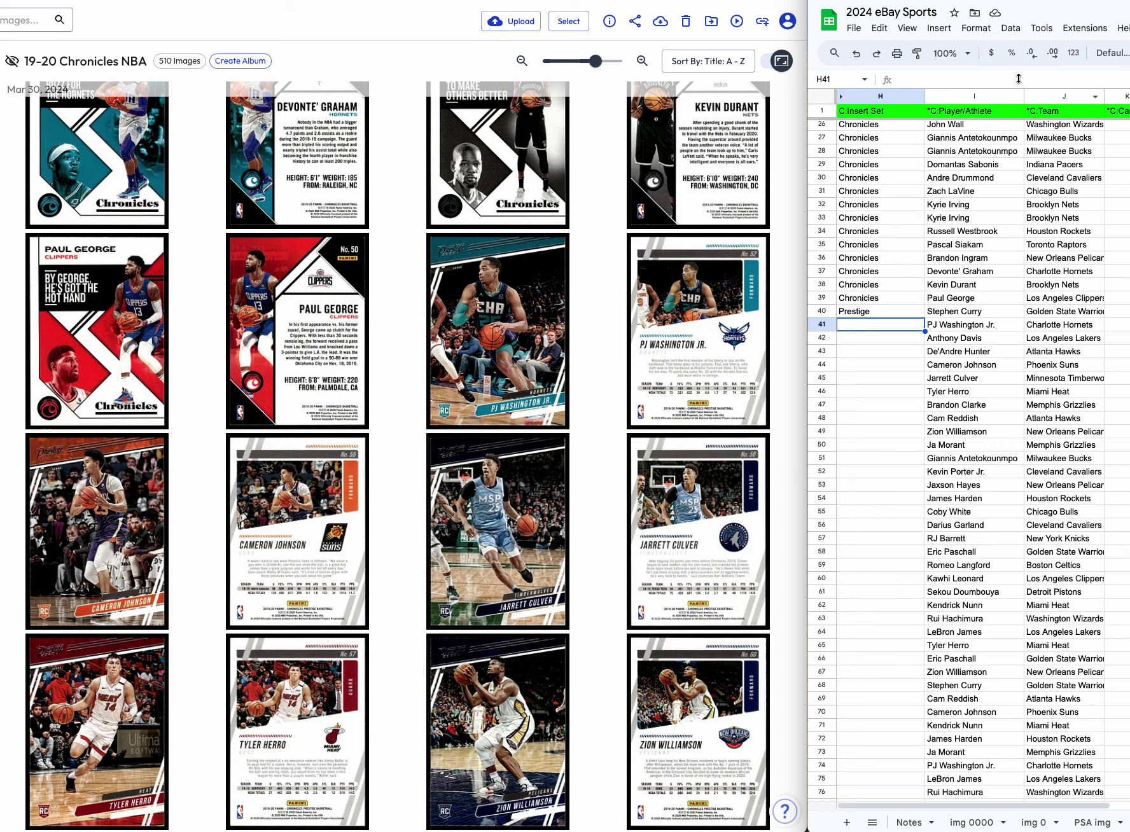
pyautogui.moveTo(925, 97); pyautogui.dragTo(891, 99)
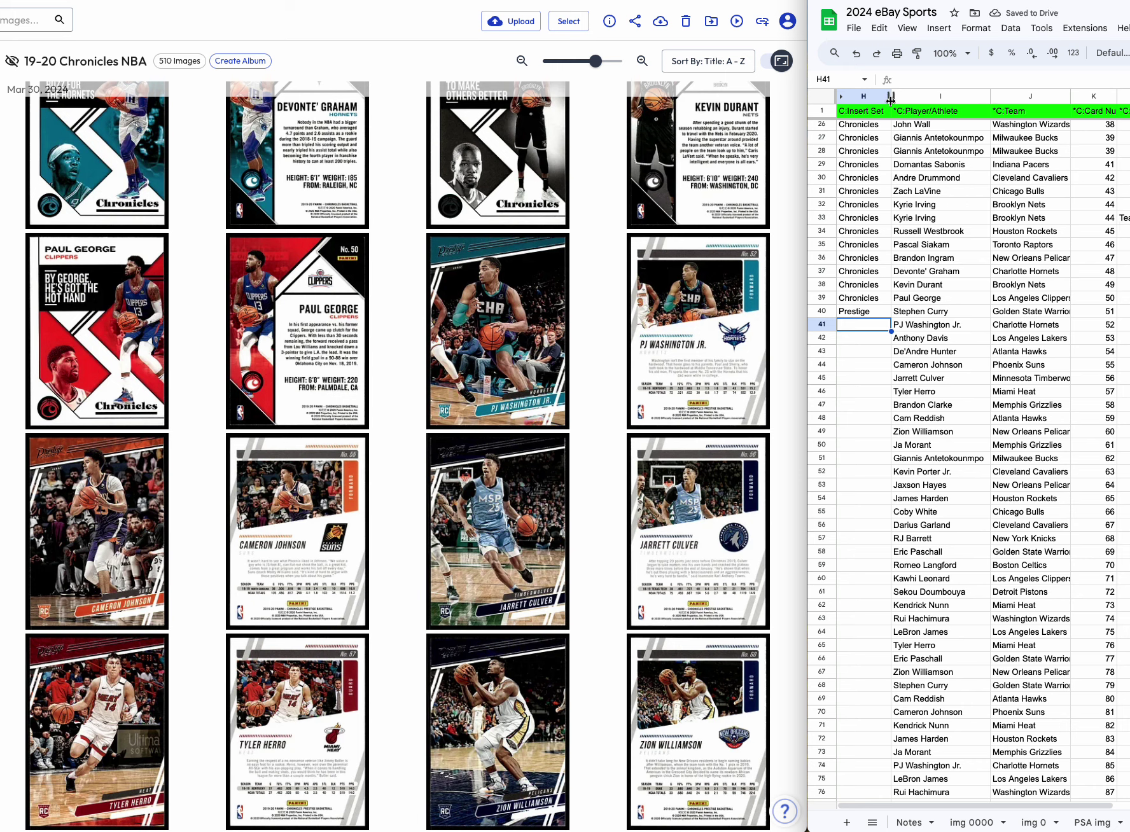
pyautogui.moveTo(891, 99); pyautogui.dragTo(886, 98)
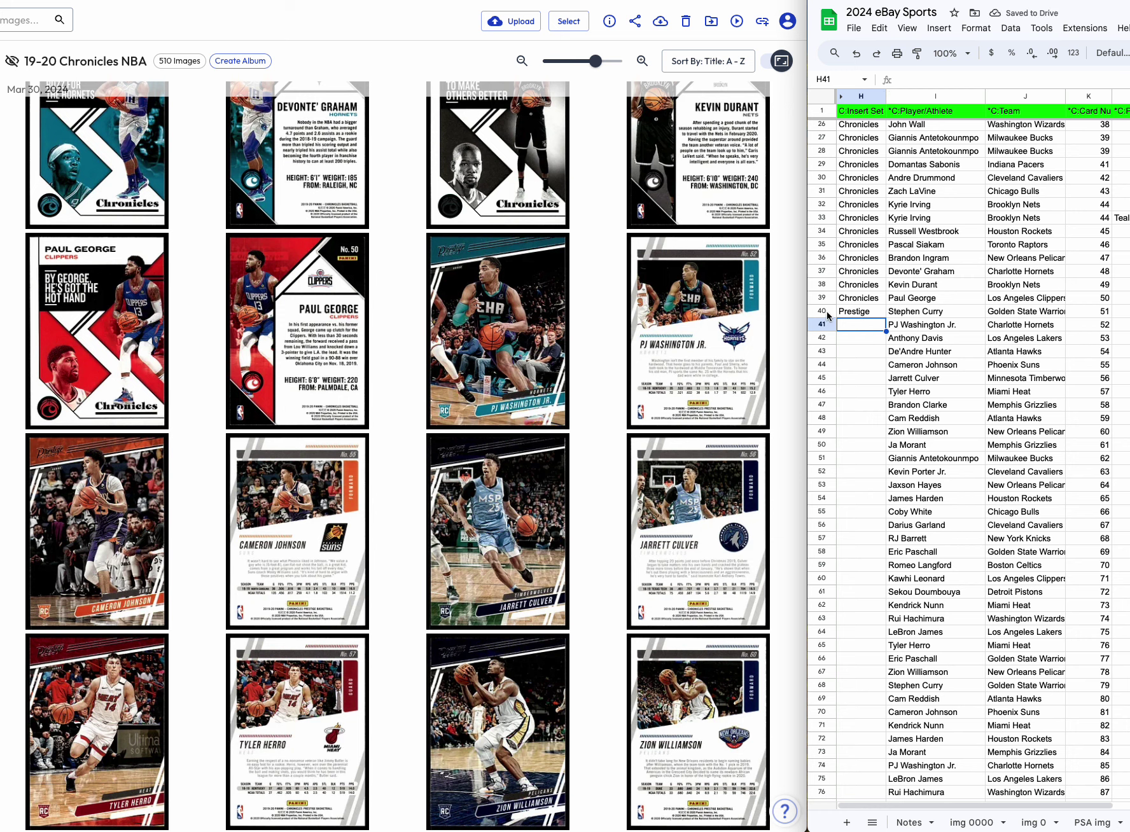
# Copy the Prestige value from the Stephen Curry row into the PJ Washington Jr. row below.
pyautogui.click(853, 314)
pyautogui.hotkey('ctrl', 'c')
pyautogui.click(857, 325)
pyautogui.hotkey('ctrl', 'v')
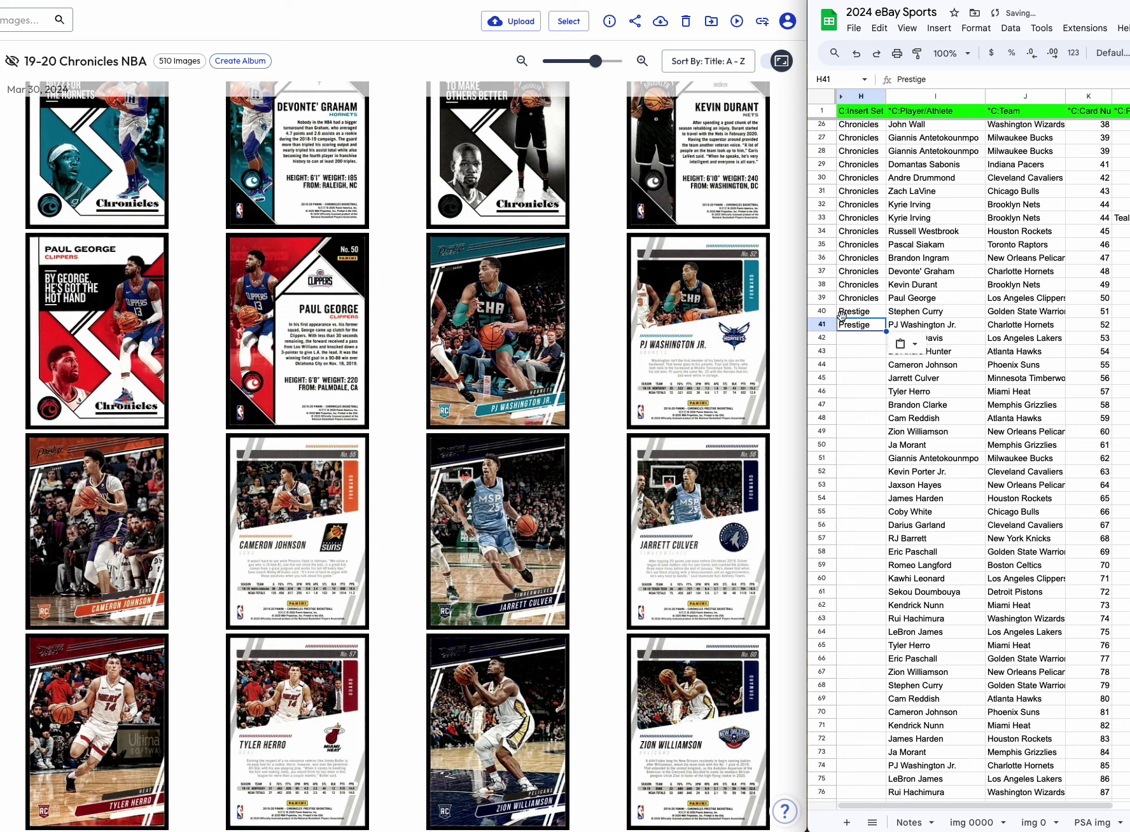
# Delete the Stephen Curry card 51 row, which is missing from the card images.
pyautogui.click(825, 311)
pyautogui.rightClick(825, 311)
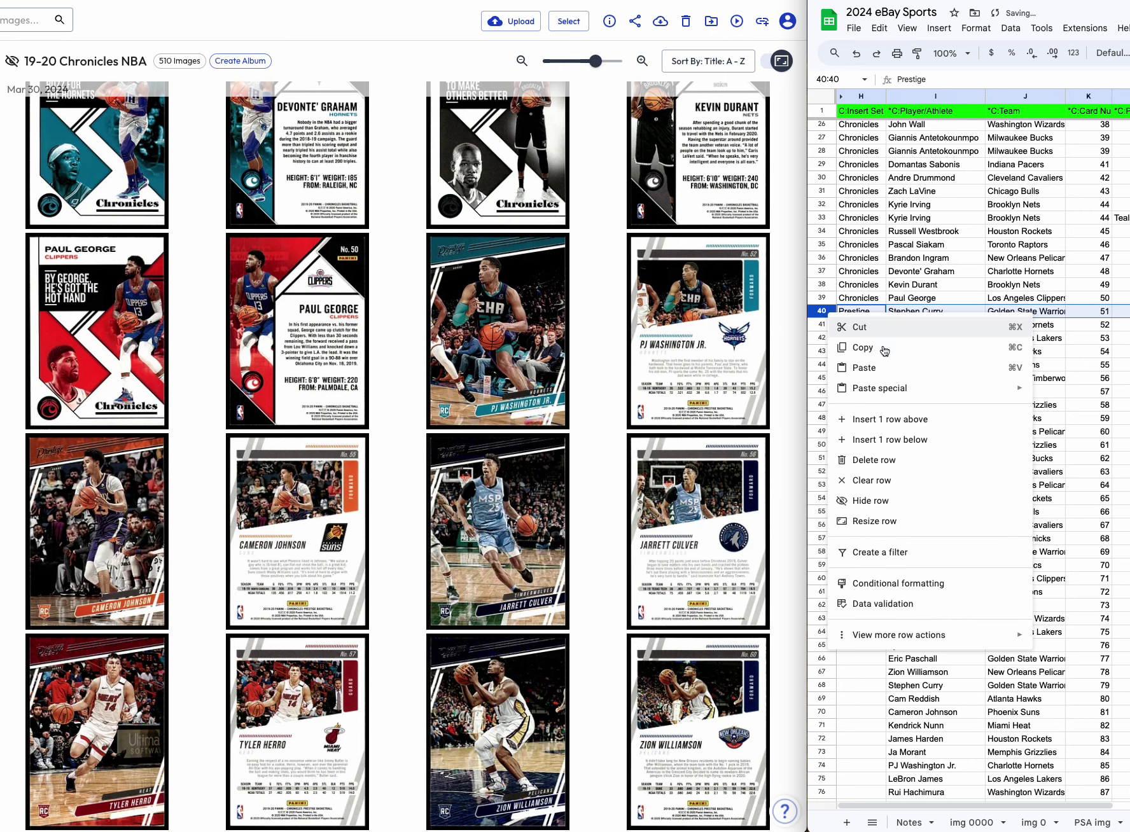
pyautogui.click(887, 463)
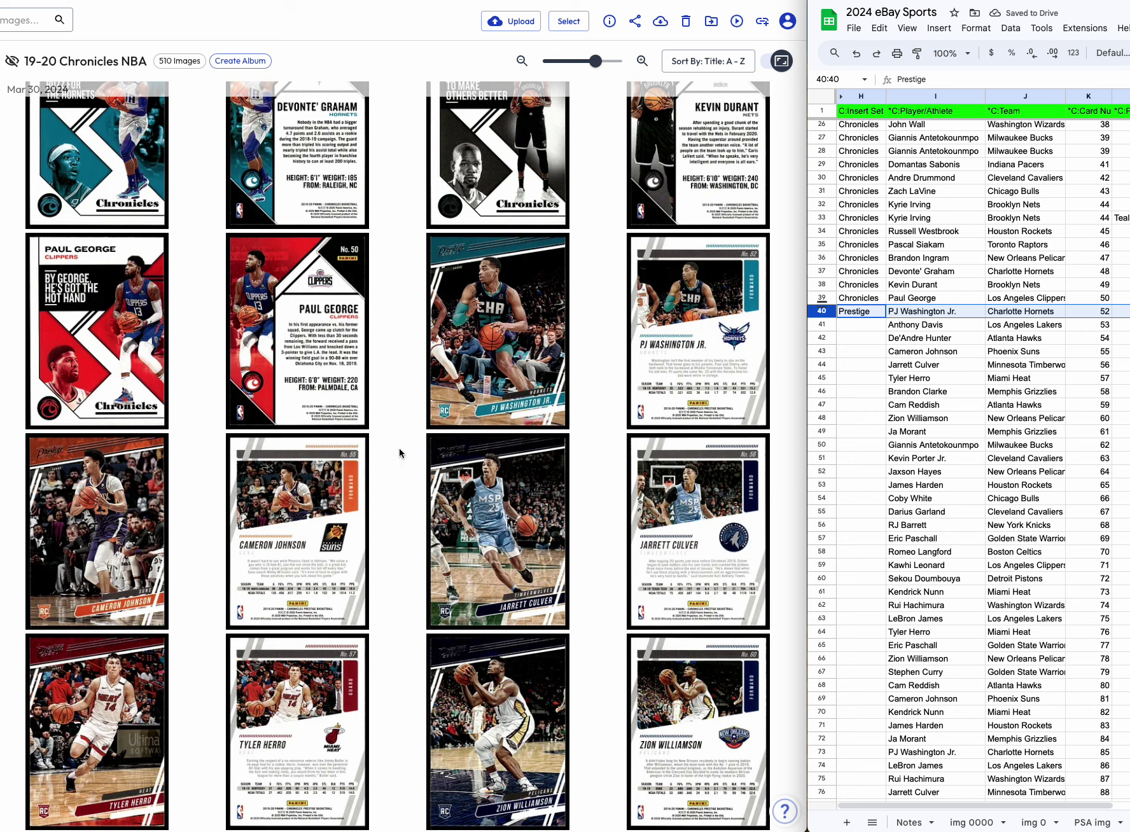
pyautogui.click(1033, 368)
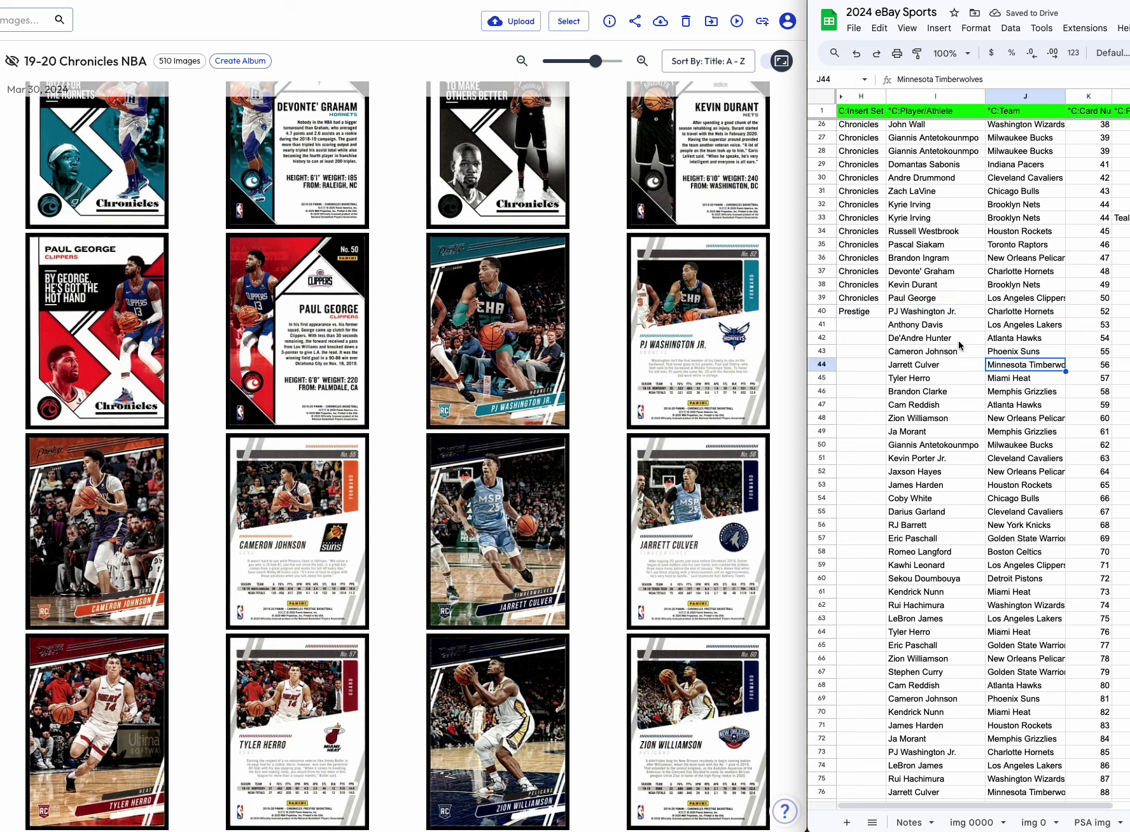
# Delete the Anthony Davis card 53 and De'Andre Hunter card 54 rows, which have no card images.
pyautogui.click(822, 329)
pyautogui.moveTo(821, 335); pyautogui.dragTo(822, 336)
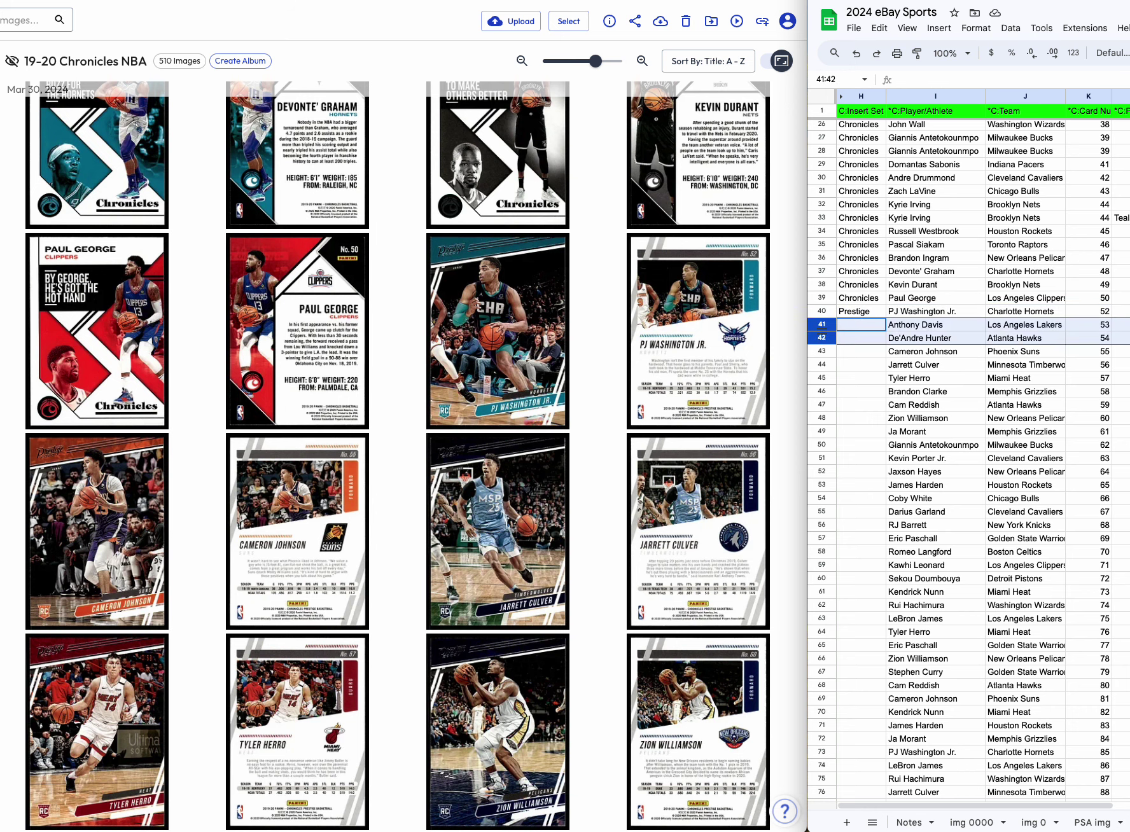
pyautogui.rightClick(849, 327)
pyautogui.click(886, 479)
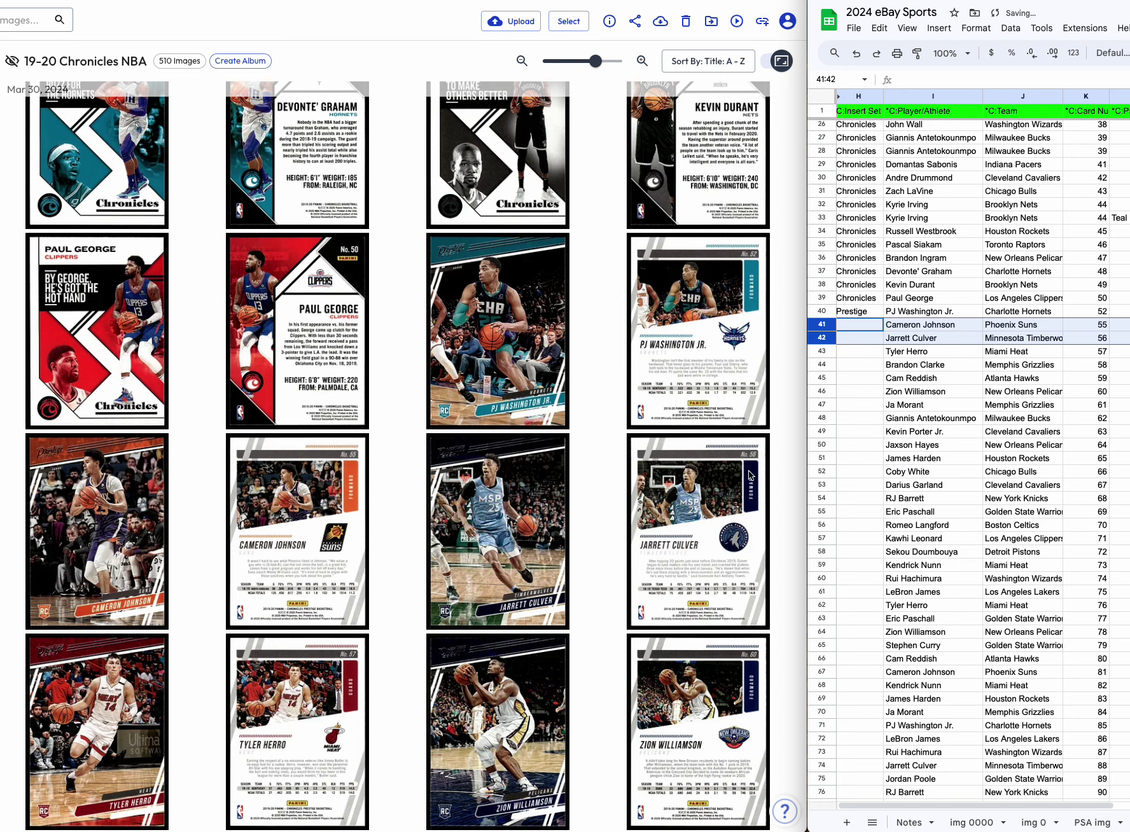
# Check the following card images and delete the missing Brandon Clarke card 58 and Cam Reddish card 59 rows.
pyautogui.scroll(-5, 586, 539)
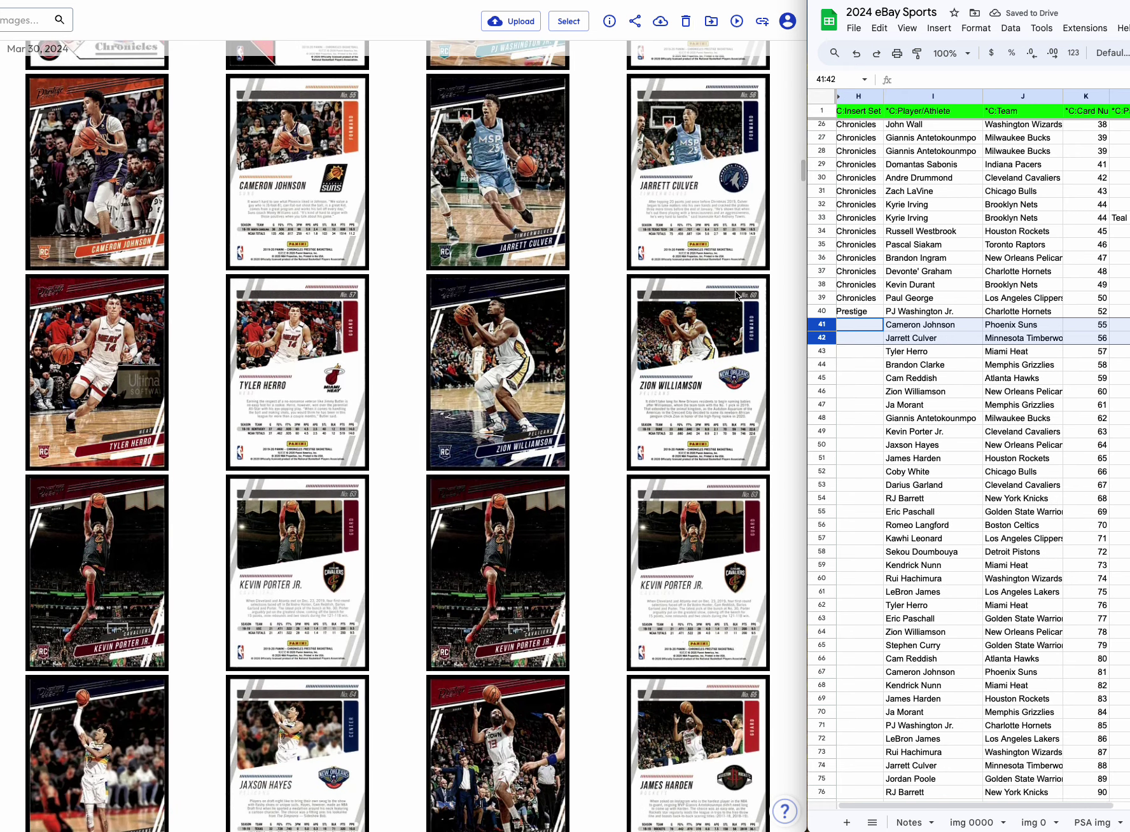
pyautogui.click(929, 339)
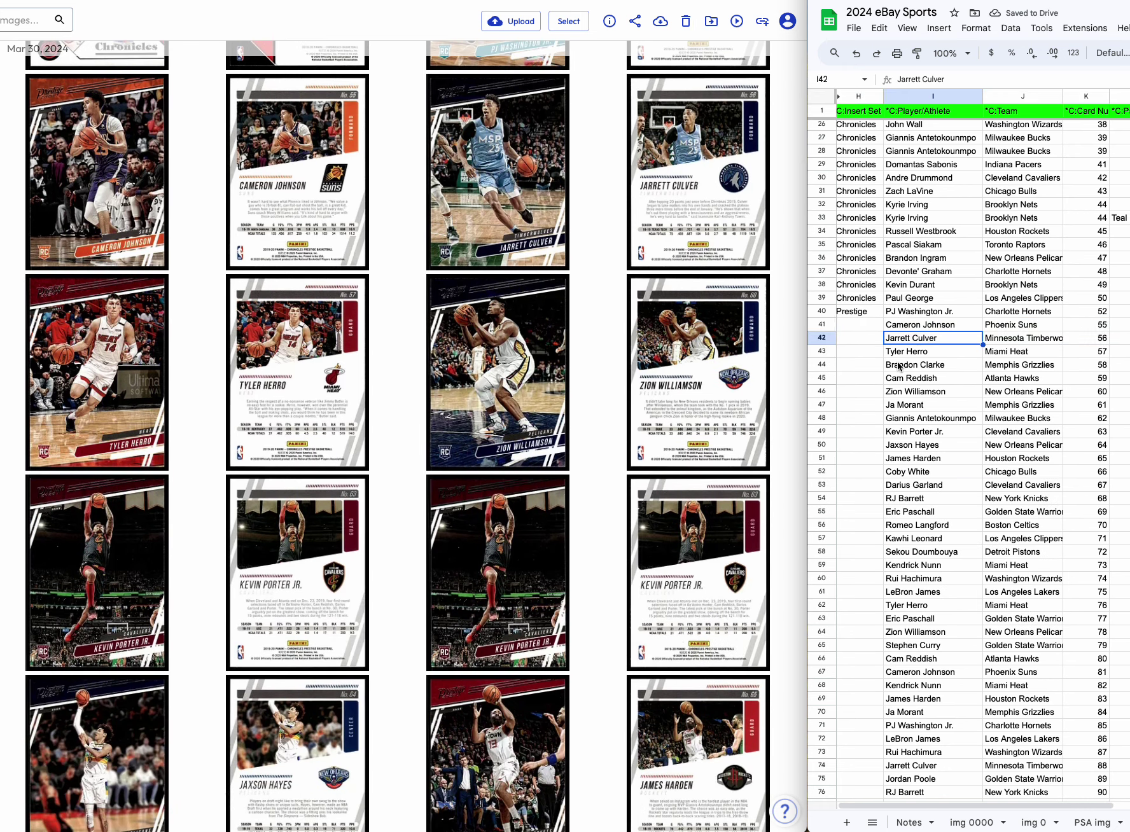
pyautogui.moveTo(821, 366); pyautogui.dragTo(821, 375)
pyautogui.rightClick(821, 375)
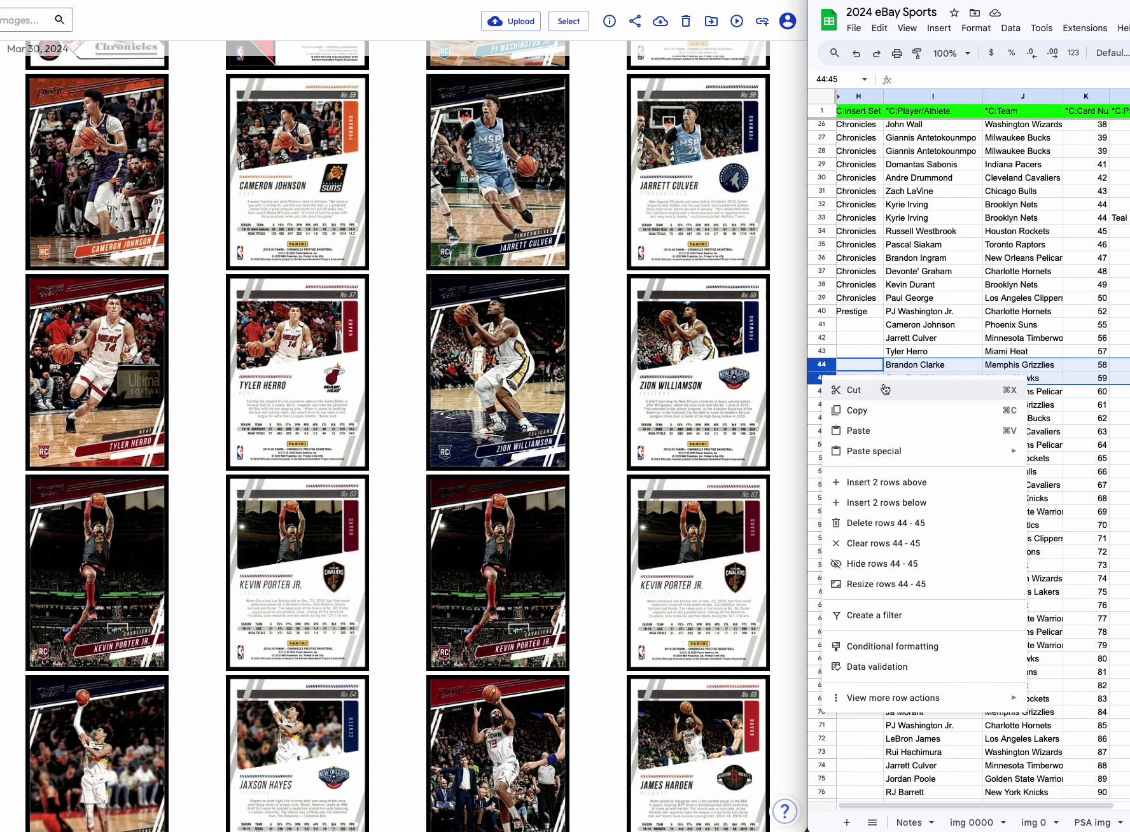
pyautogui.click(893, 518)
# Delete the Ja Morant card 61 and Giannis Antetokounmpo card 62 rows, which are missing from the card images.
pyautogui.scroll(-1, 528, 563)
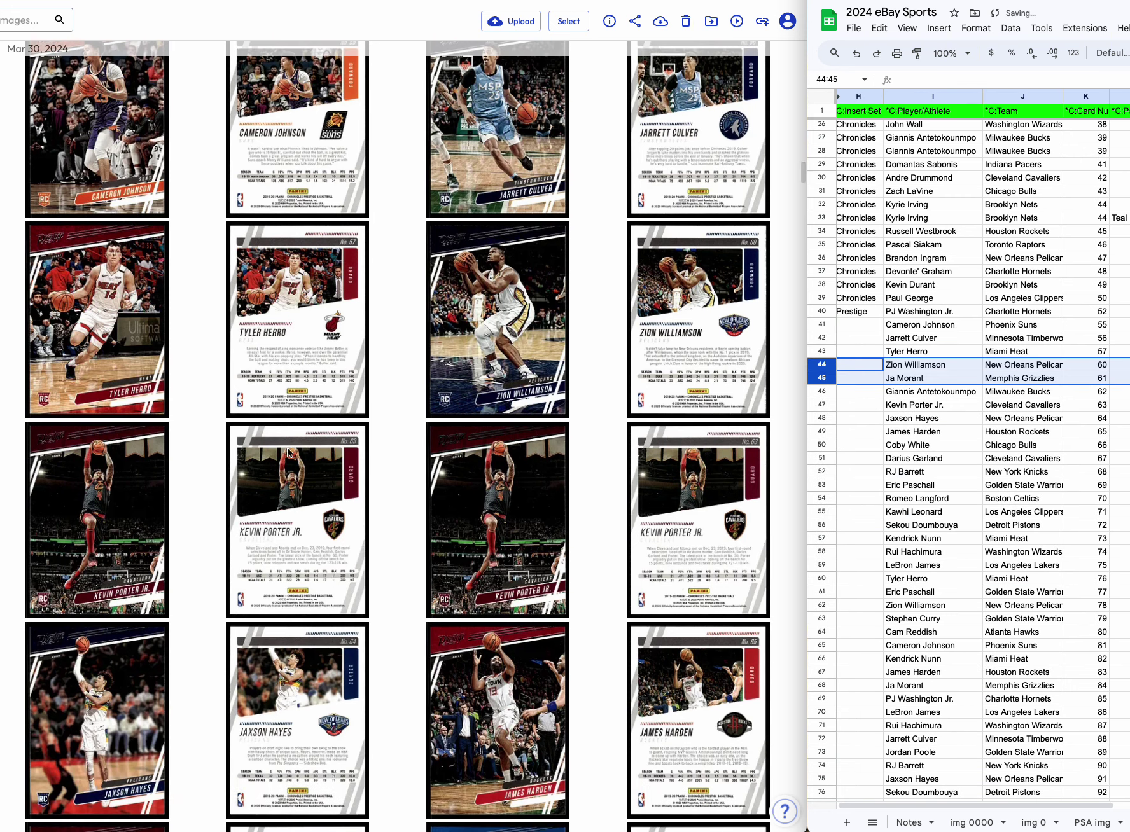
pyautogui.click(841, 444)
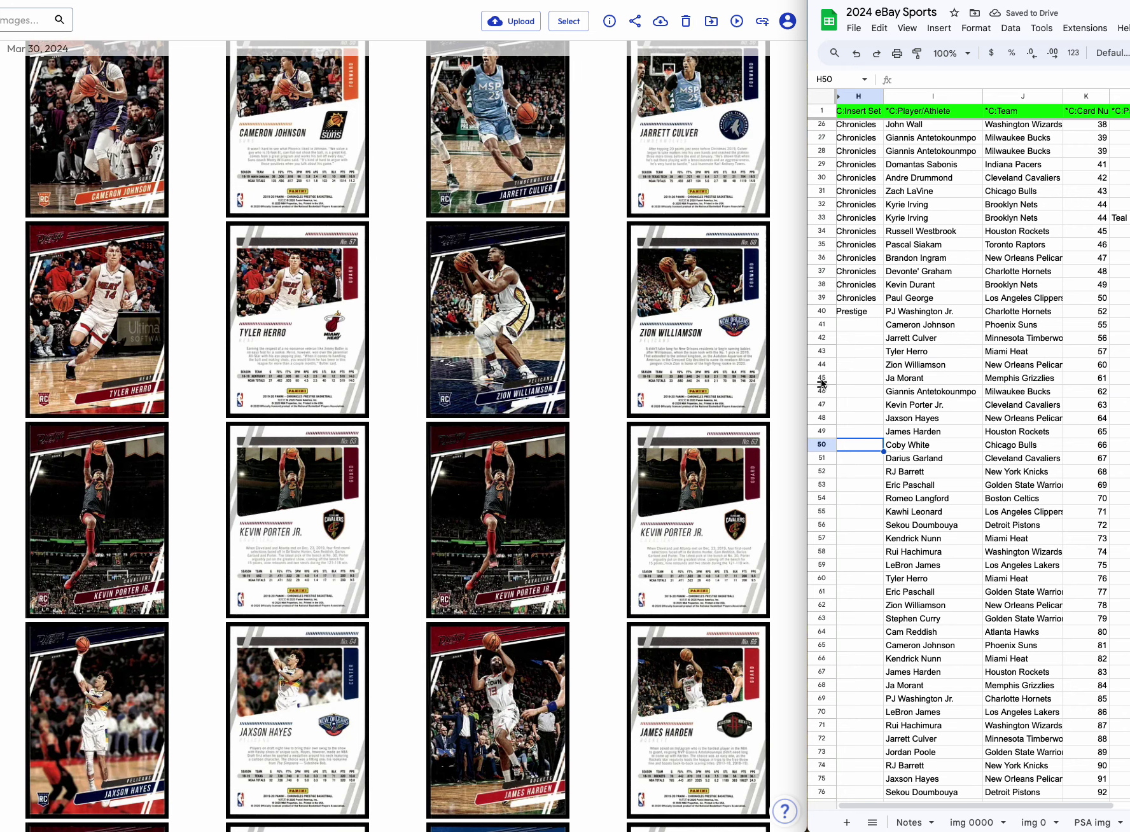
pyautogui.moveTo(821, 381); pyautogui.dragTo(821, 388)
pyautogui.rightClick(820, 389)
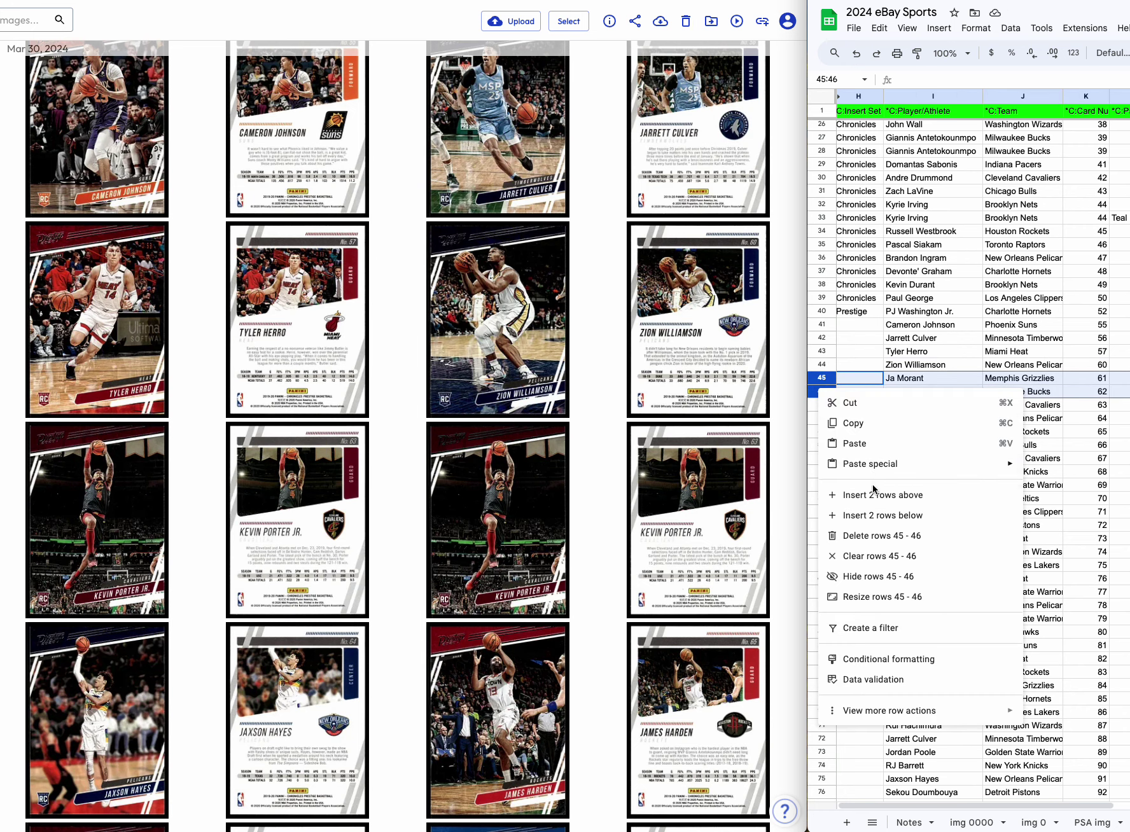
pyautogui.click(873, 535)
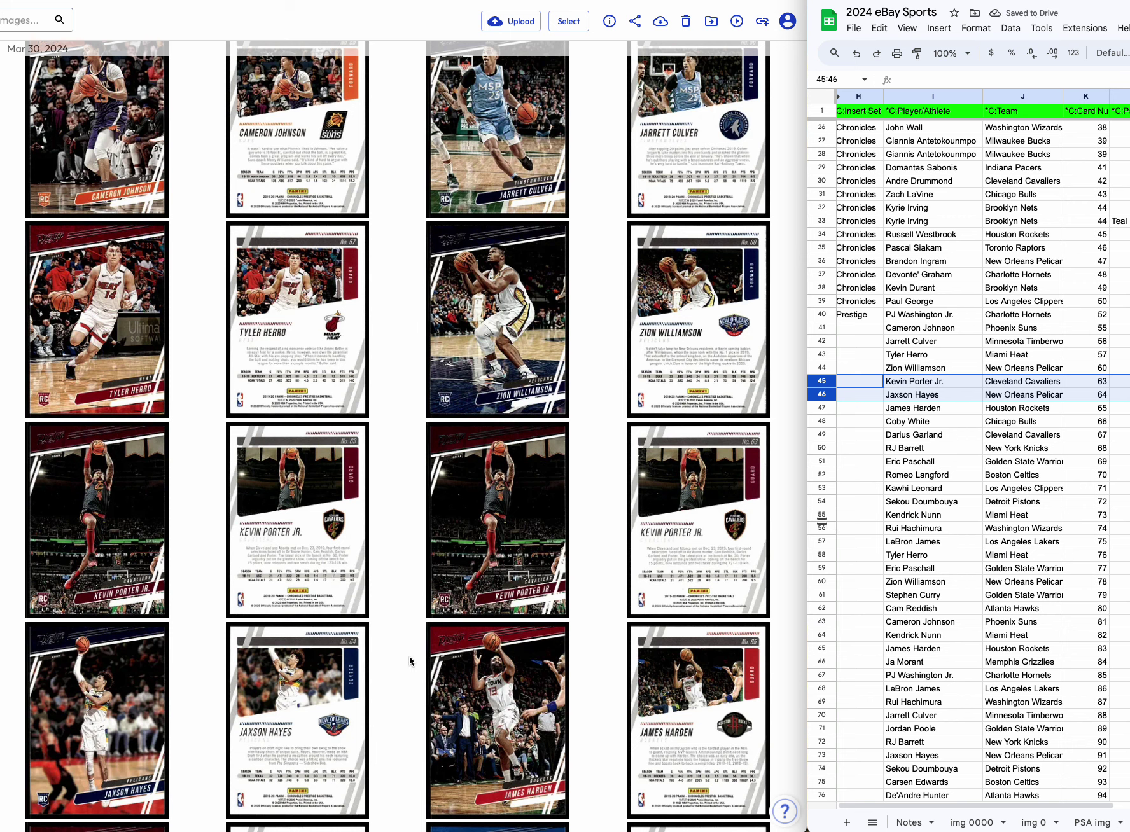
pyautogui.click(892, 496)
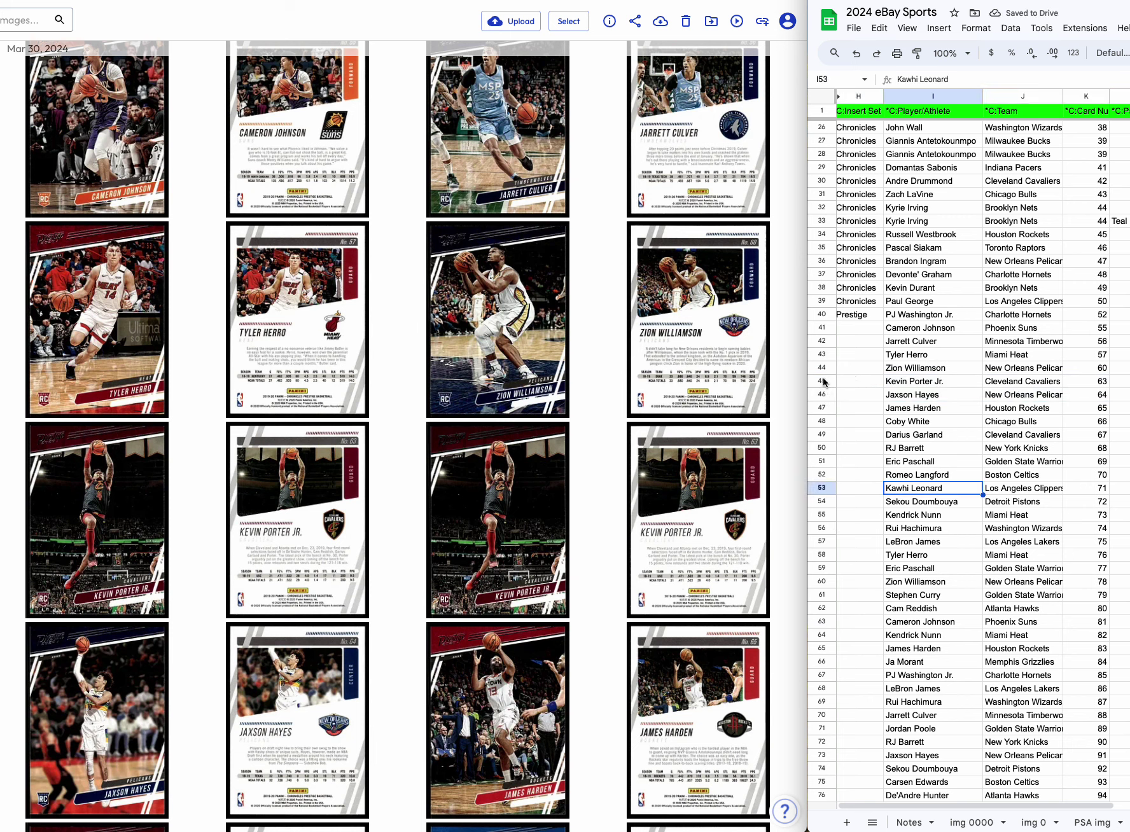
# Insert a row above Kevin Porter Jr.'s card 63 and fill it with a copy of his row.
pyautogui.click(821, 381)
pyautogui.rightClick(821, 381)
pyautogui.click(865, 486)
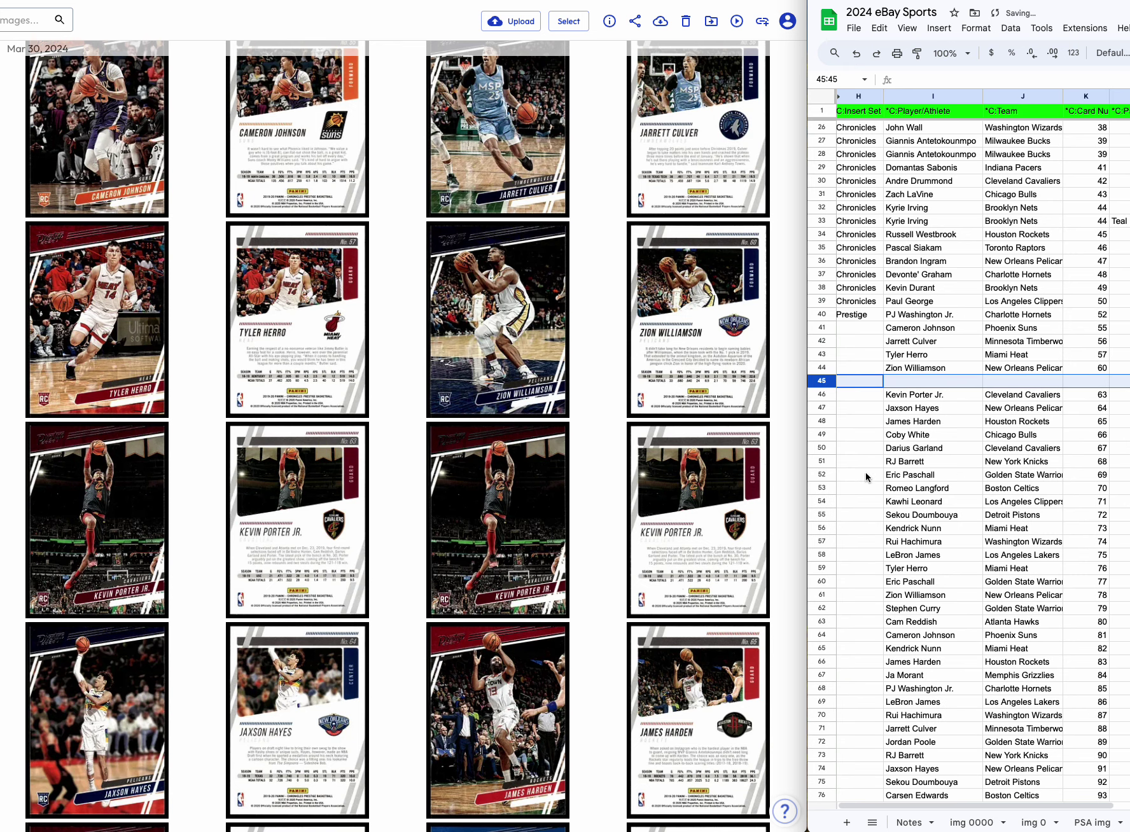
pyautogui.click(821, 395)
pyautogui.hotkey('ctrl', 'c')
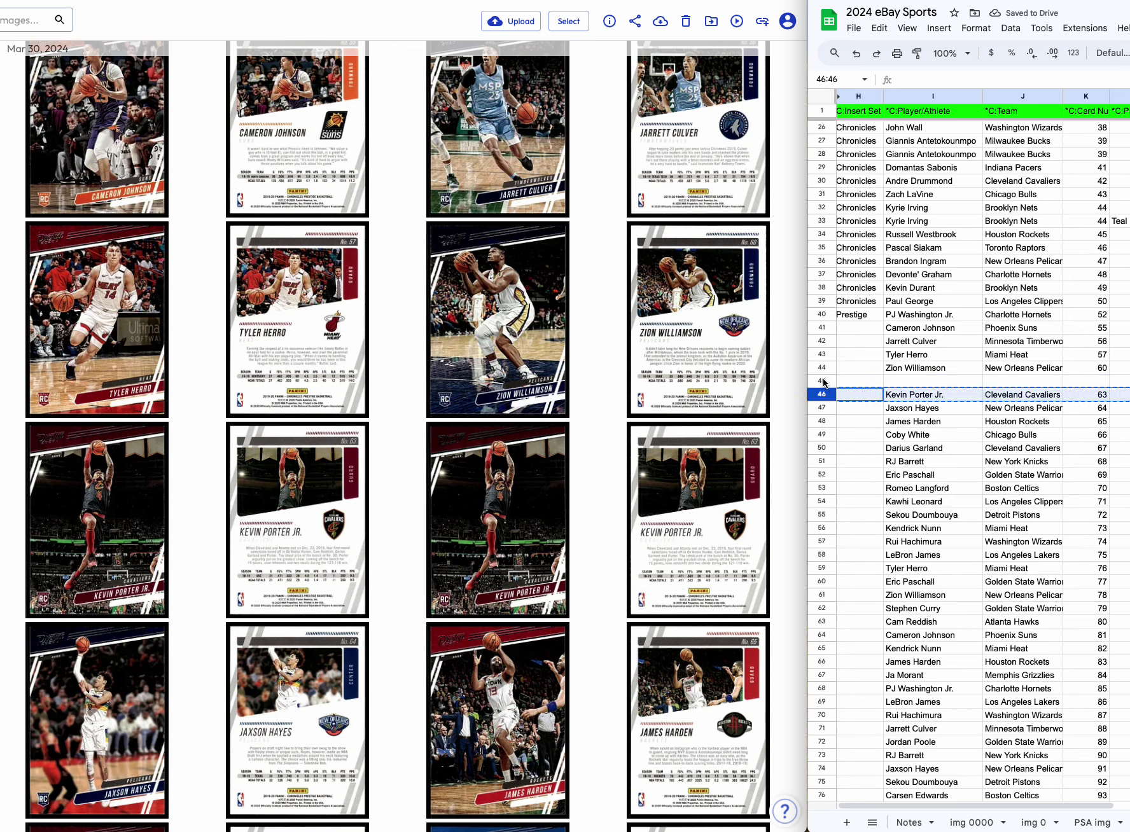
pyautogui.click(823, 381)
pyautogui.hotkey('ctrl', 'v')
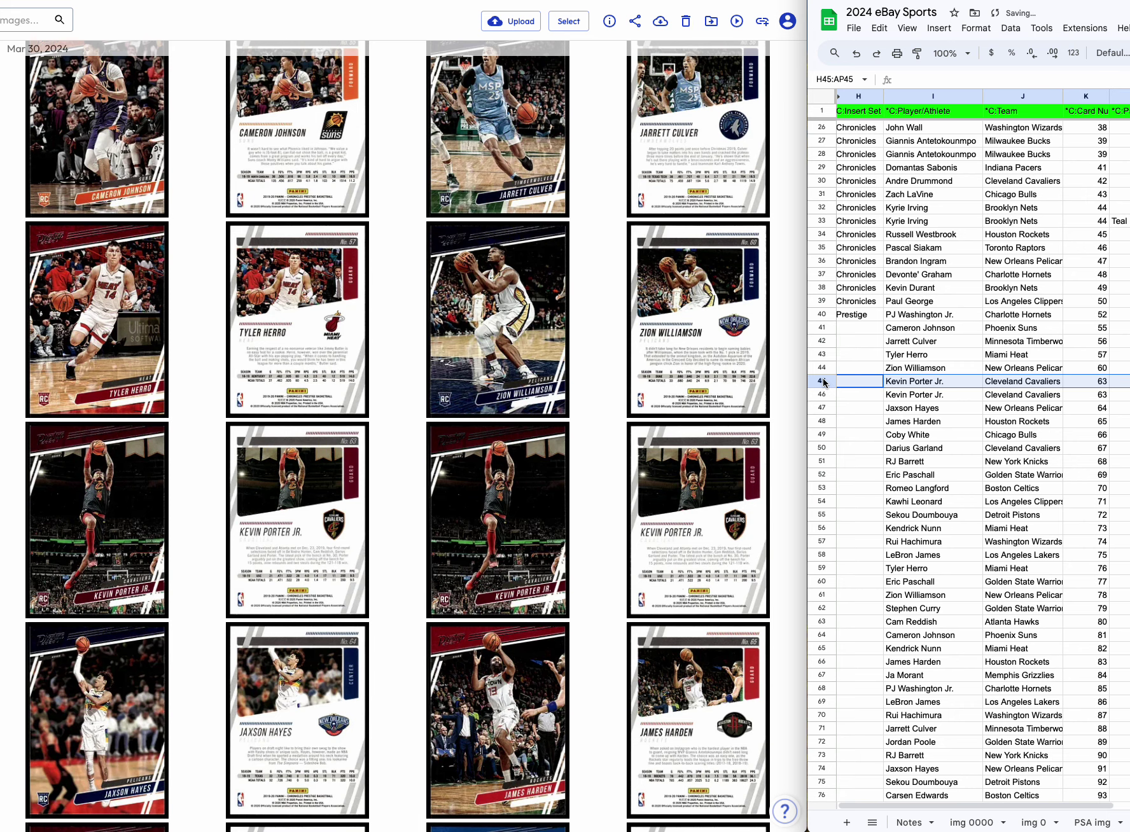
pyautogui.scroll(-2, 421, 536)
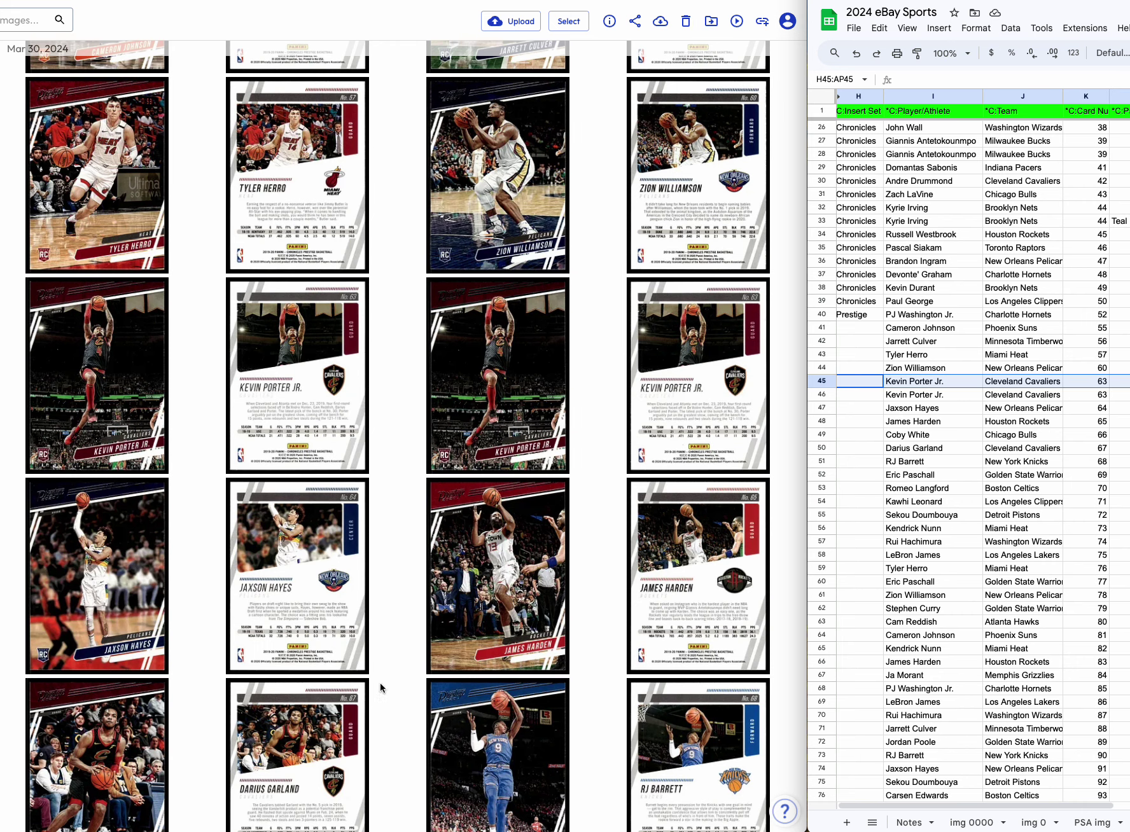
# Delete the Coby White card 66 row, which has no matching card image.
pyautogui.scroll(-3, 365, 693)
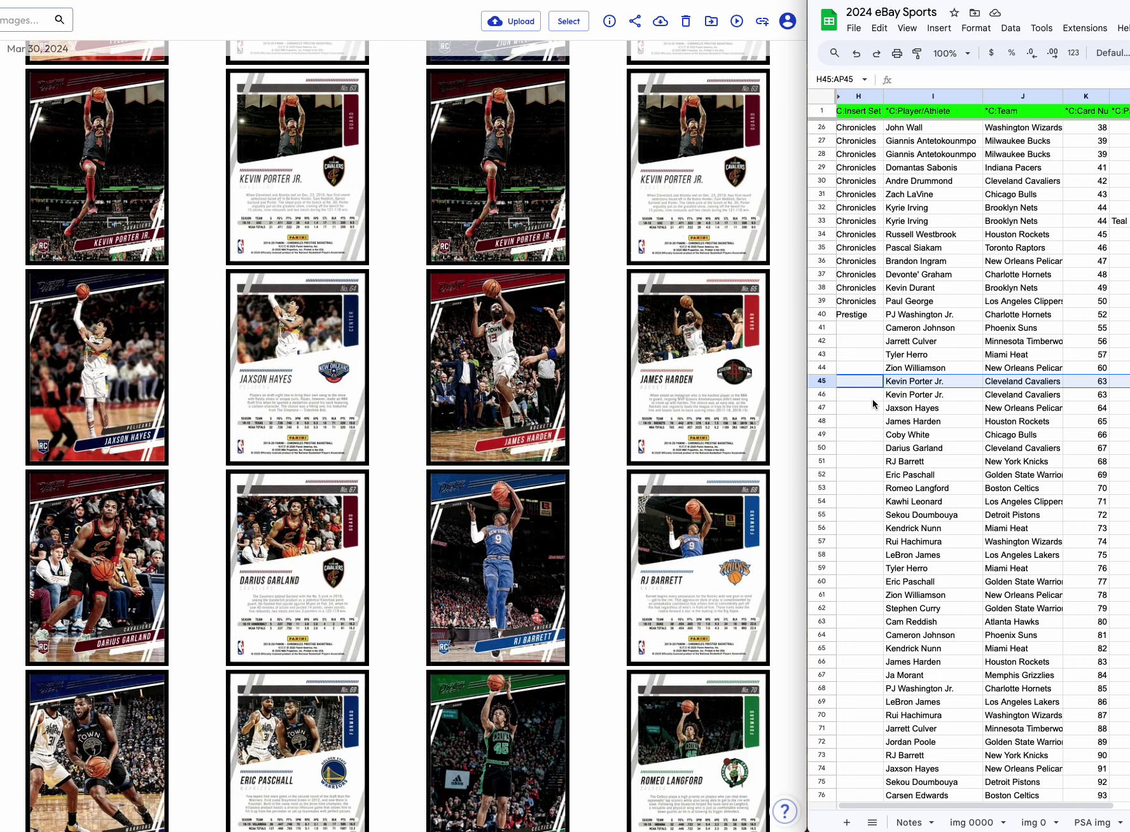
pyautogui.click(820, 433)
pyautogui.rightClick(819, 434)
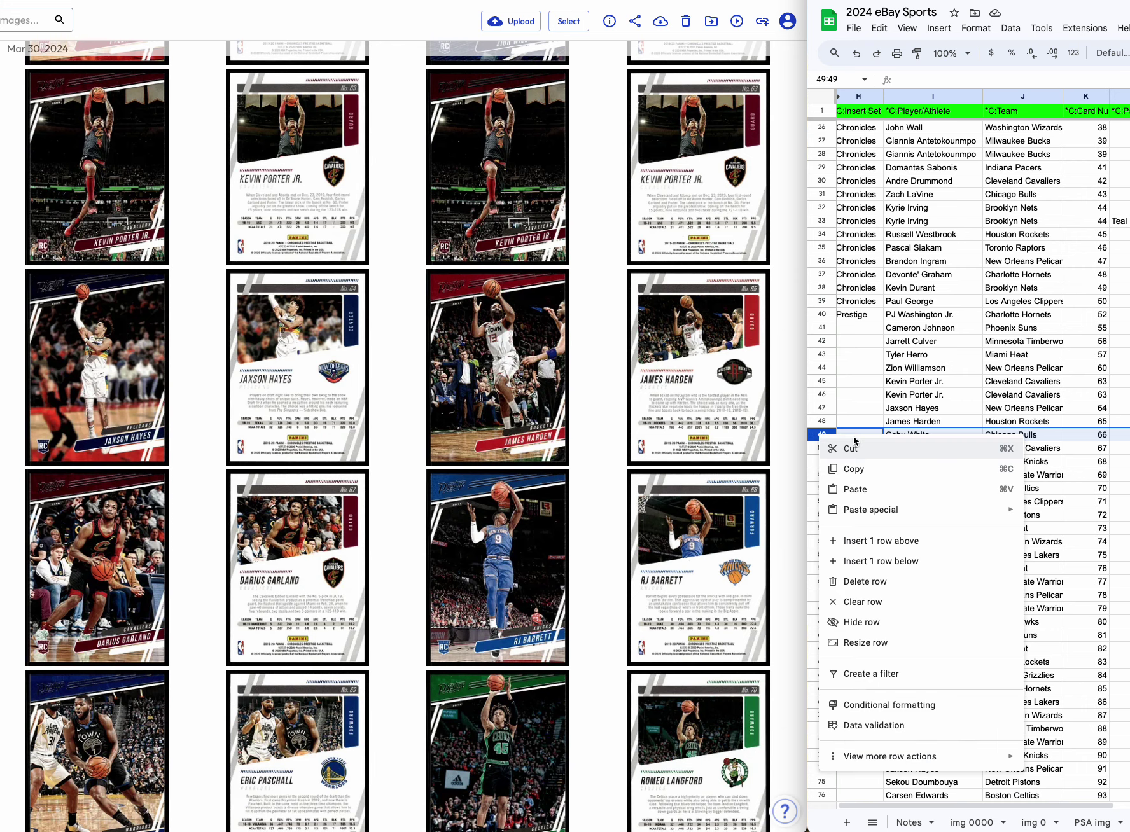
pyautogui.click(837, 583)
# Insert a row below Romeo Langford's card 70 and fill it with a copy of his row.
pyautogui.scroll(-1, 438, 572)
pyautogui.scroll(-4, 438, 572)
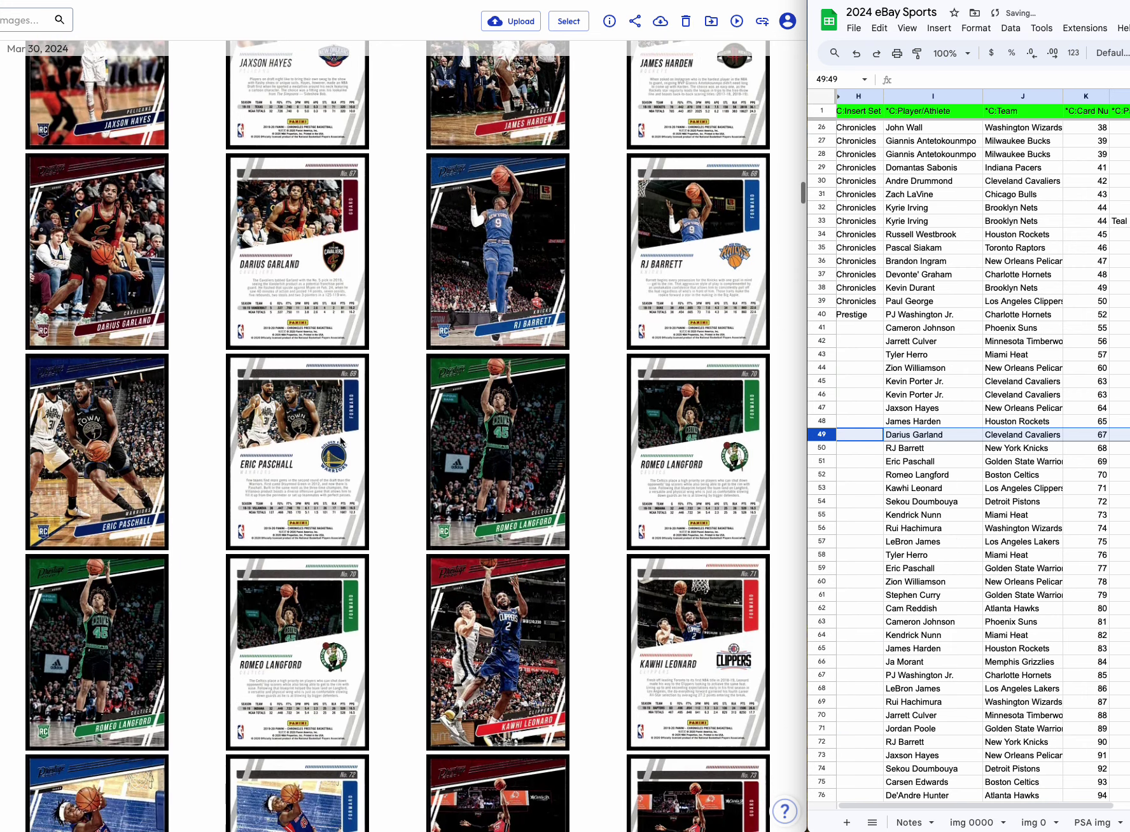
pyautogui.scroll(-3, 537, 437)
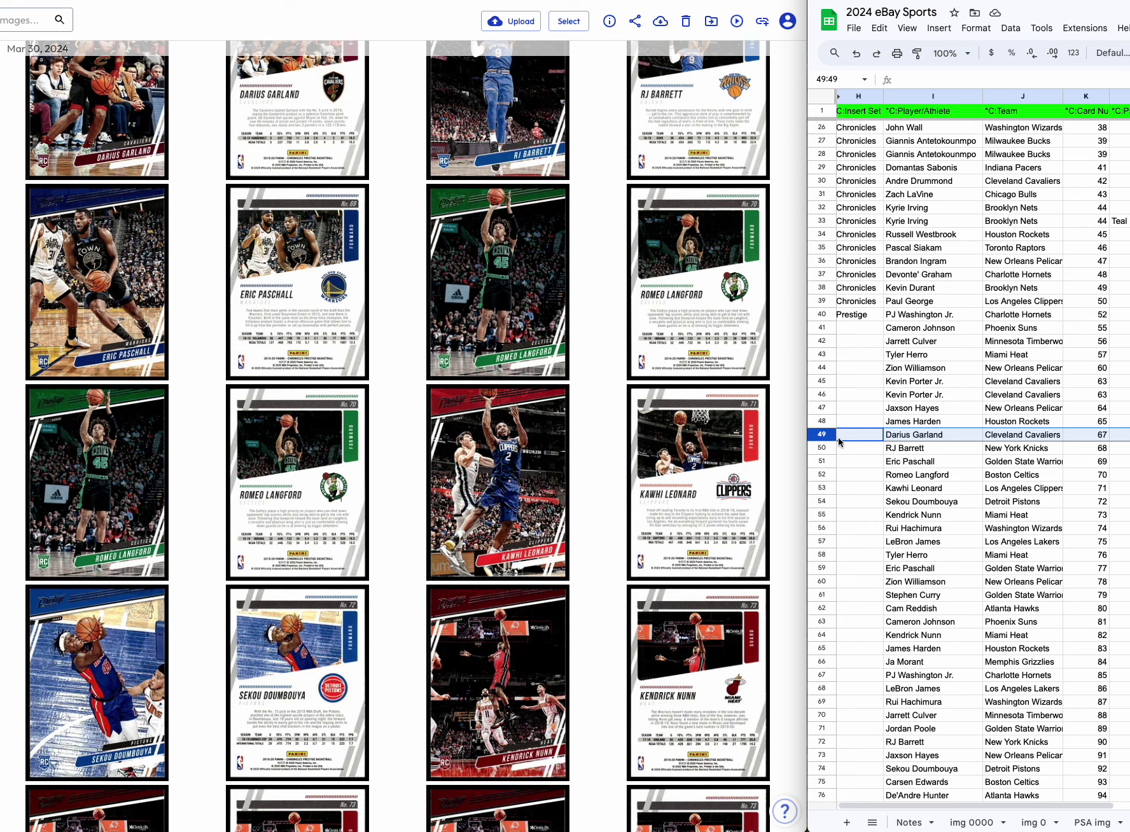
pyautogui.rightClick(821, 479)
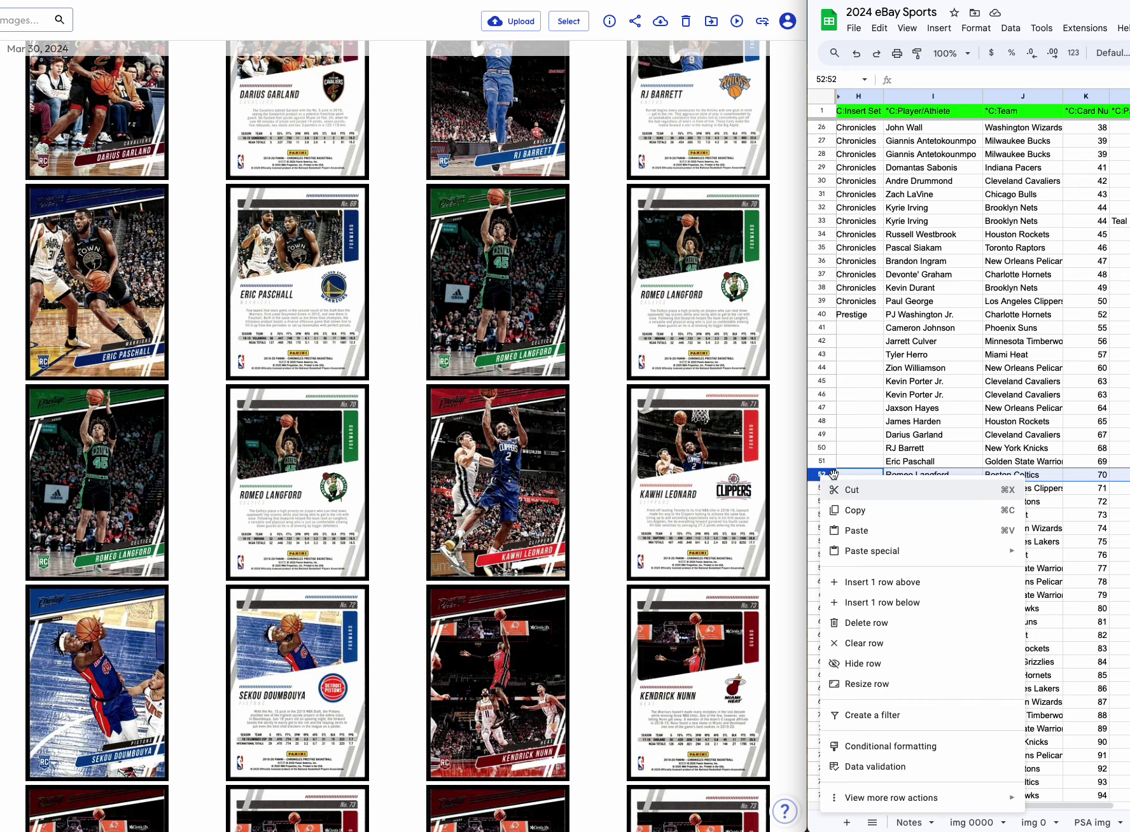
pyautogui.click(860, 600)
pyautogui.click(822, 476)
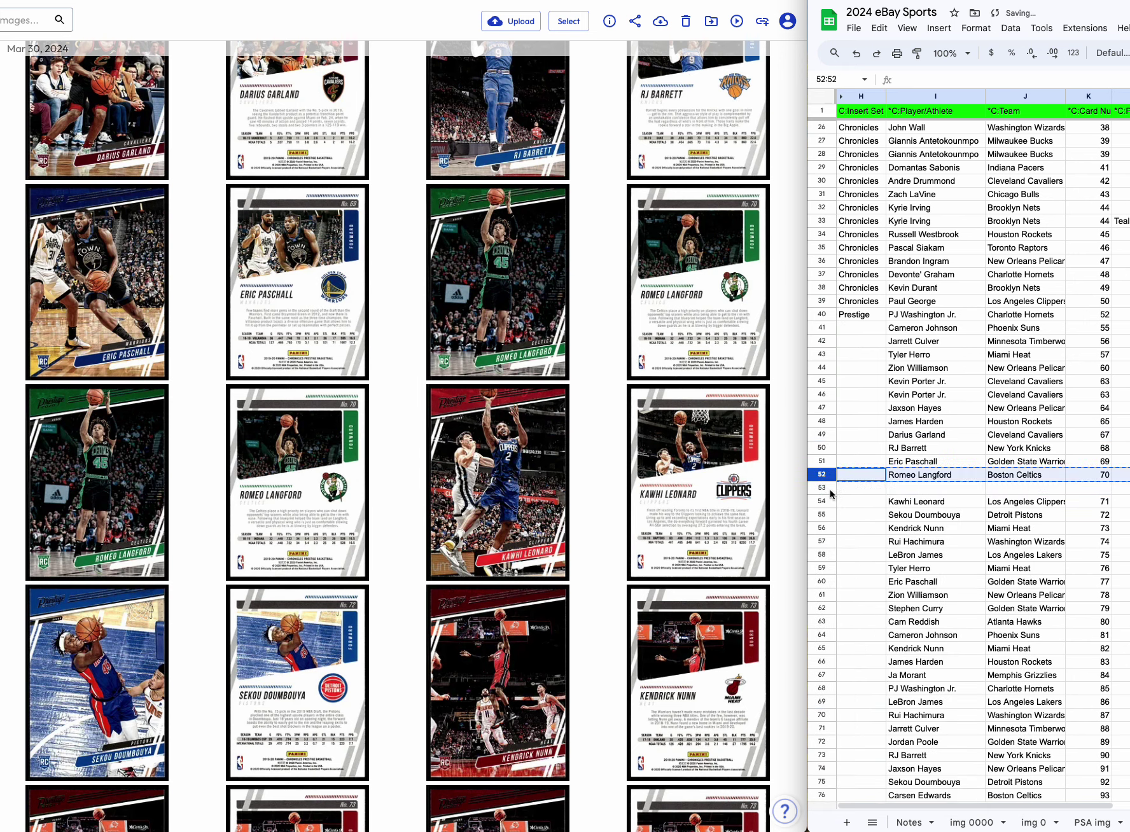
pyautogui.hotkey('ctrl', 'c')
pyautogui.click(818, 488)
pyautogui.hotkey('ctrl', 'v')
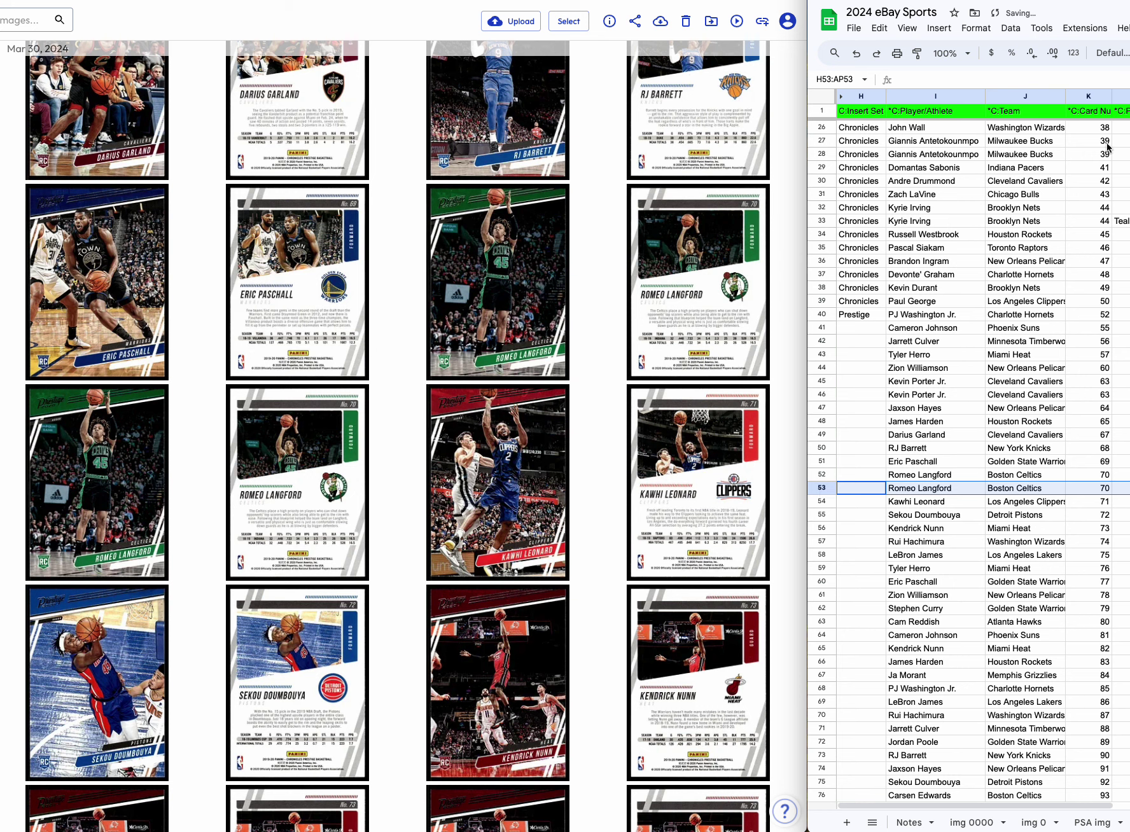
# Copy the Teal parallel from Kyrie Irving's card 44 to the second Romeo Langford card 70 row.
pyautogui.click(1122, 221)
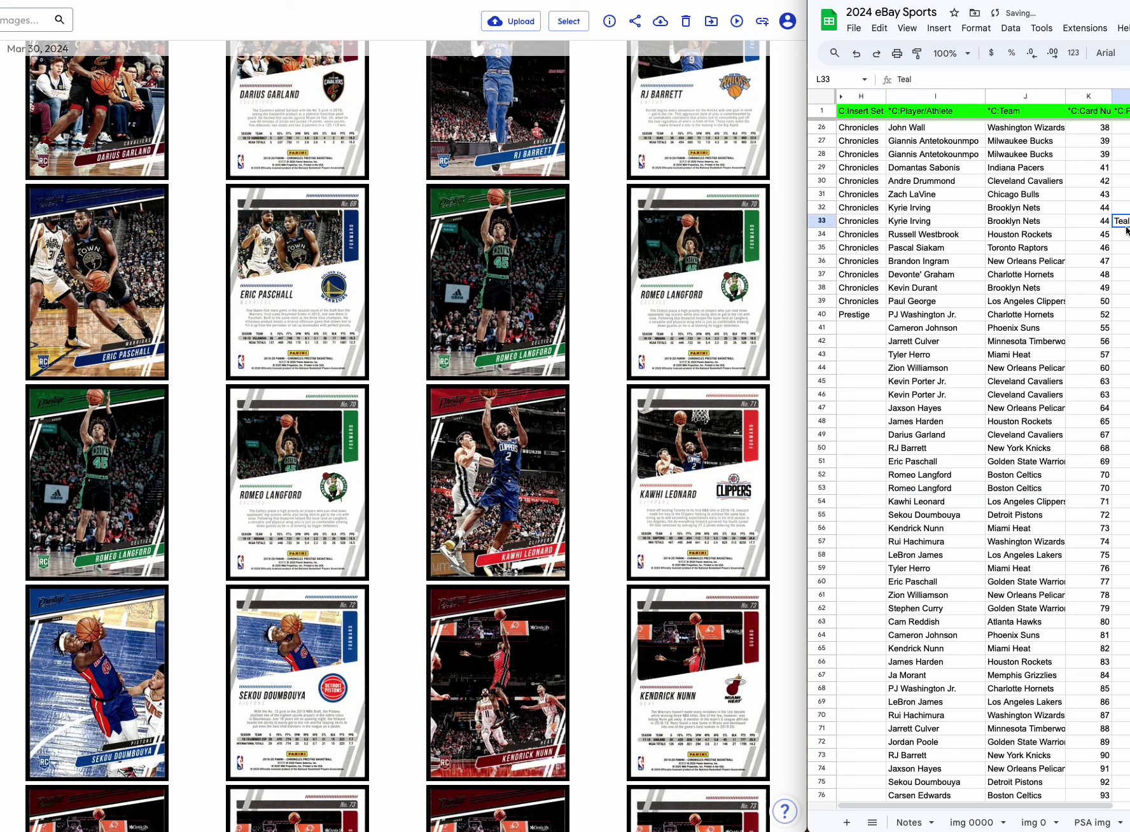
pyautogui.click(1123, 488)
pyautogui.hotkey('ctrl', 'v')
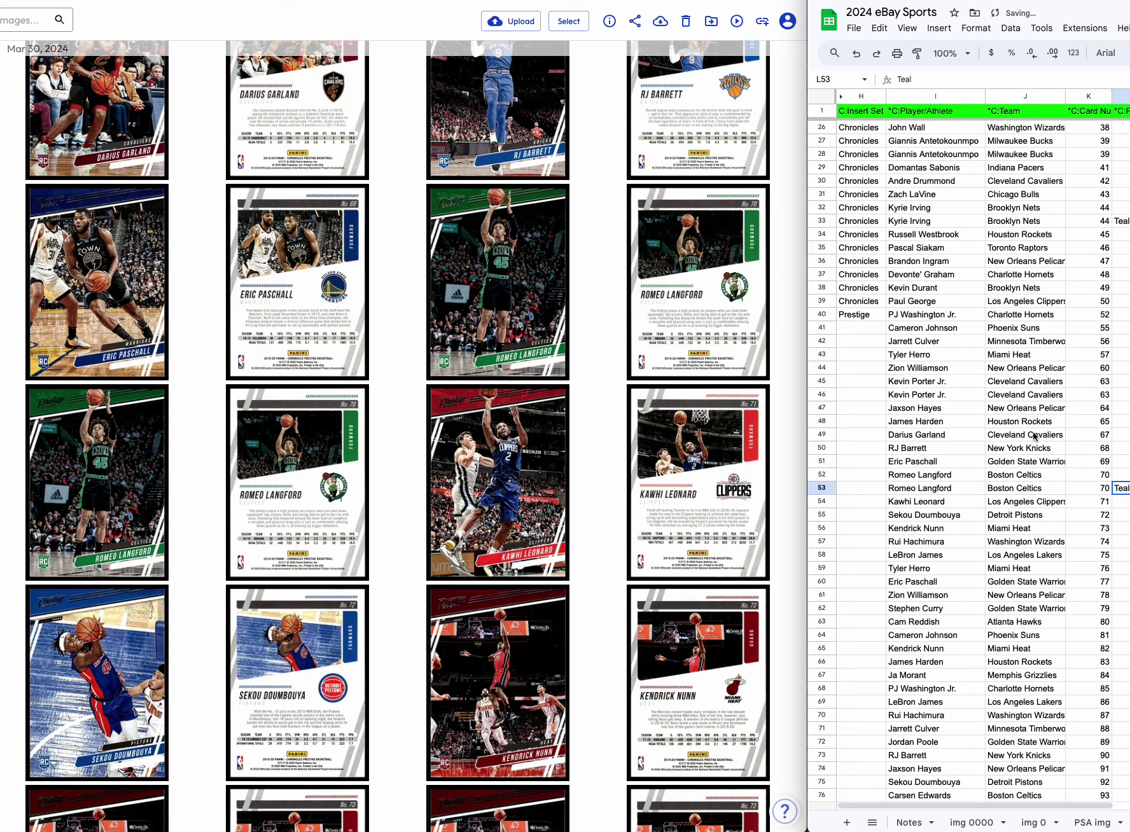
pyautogui.click(1119, 223)
pyautogui.click(1123, 488)
# Insert two rows below Kendrick Nunn's card 73 and fill both with copies of his row.
pyautogui.scroll(-2, 565, 521)
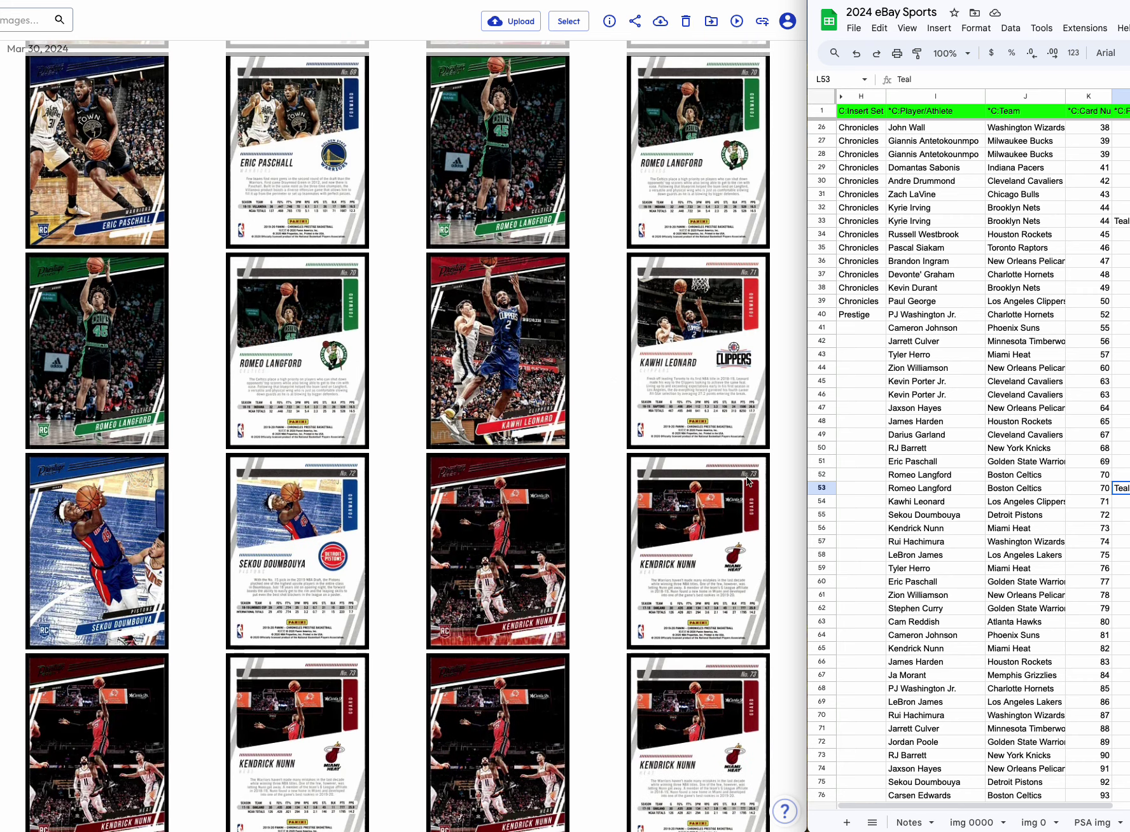
pyautogui.scroll(-3, 664, 521)
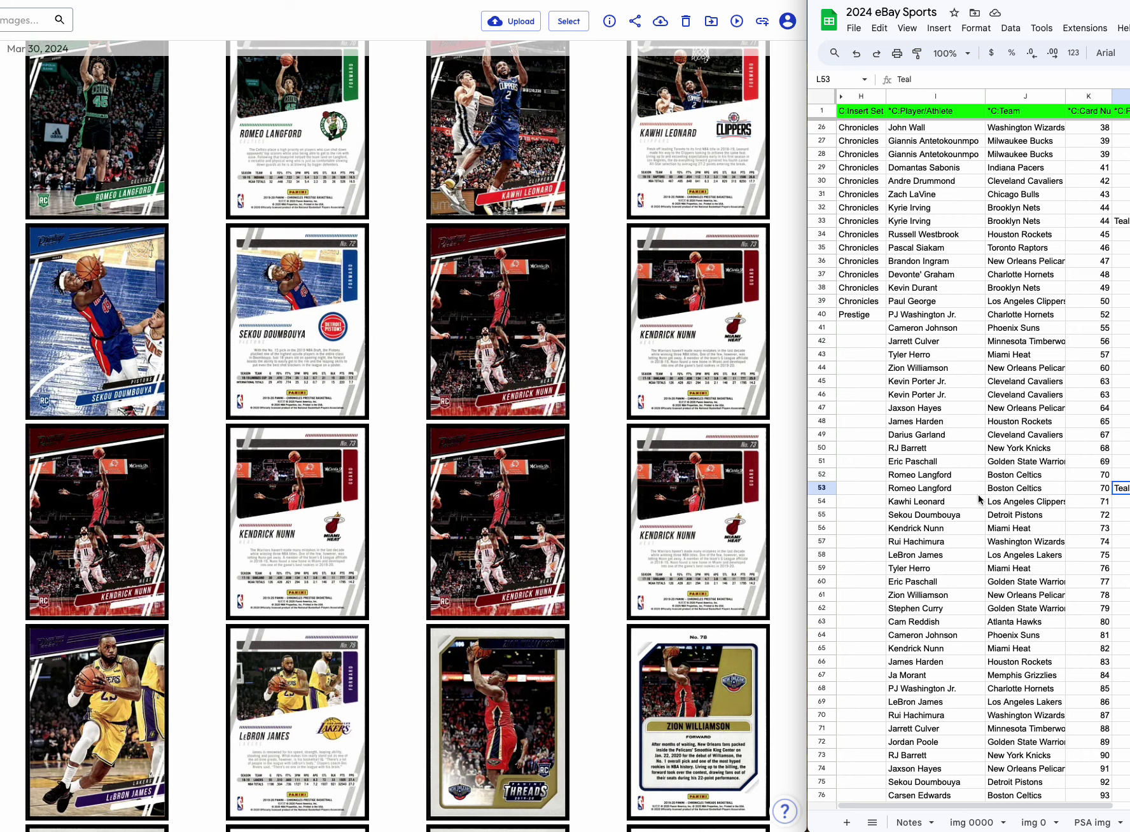
pyautogui.moveTo(822, 542); pyautogui.dragTo(822, 554)
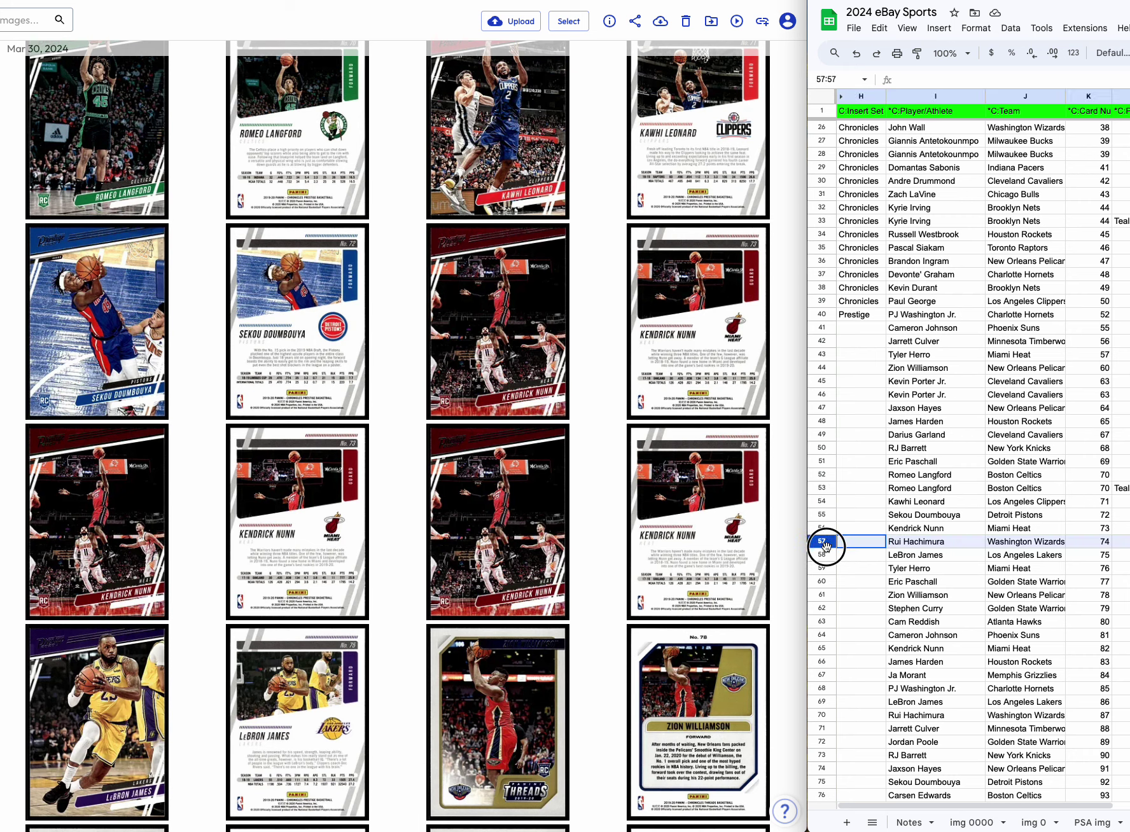
pyautogui.rightClick(821, 547)
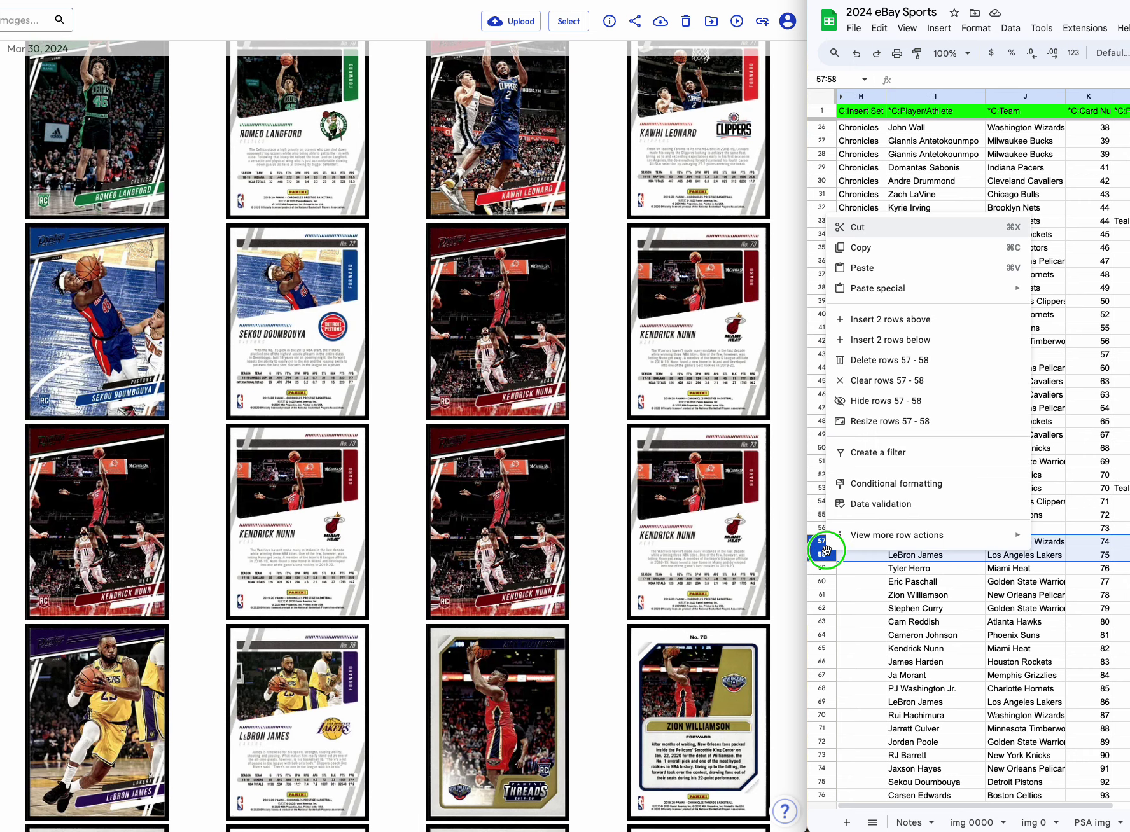
pyautogui.click(909, 321)
pyautogui.click(823, 528)
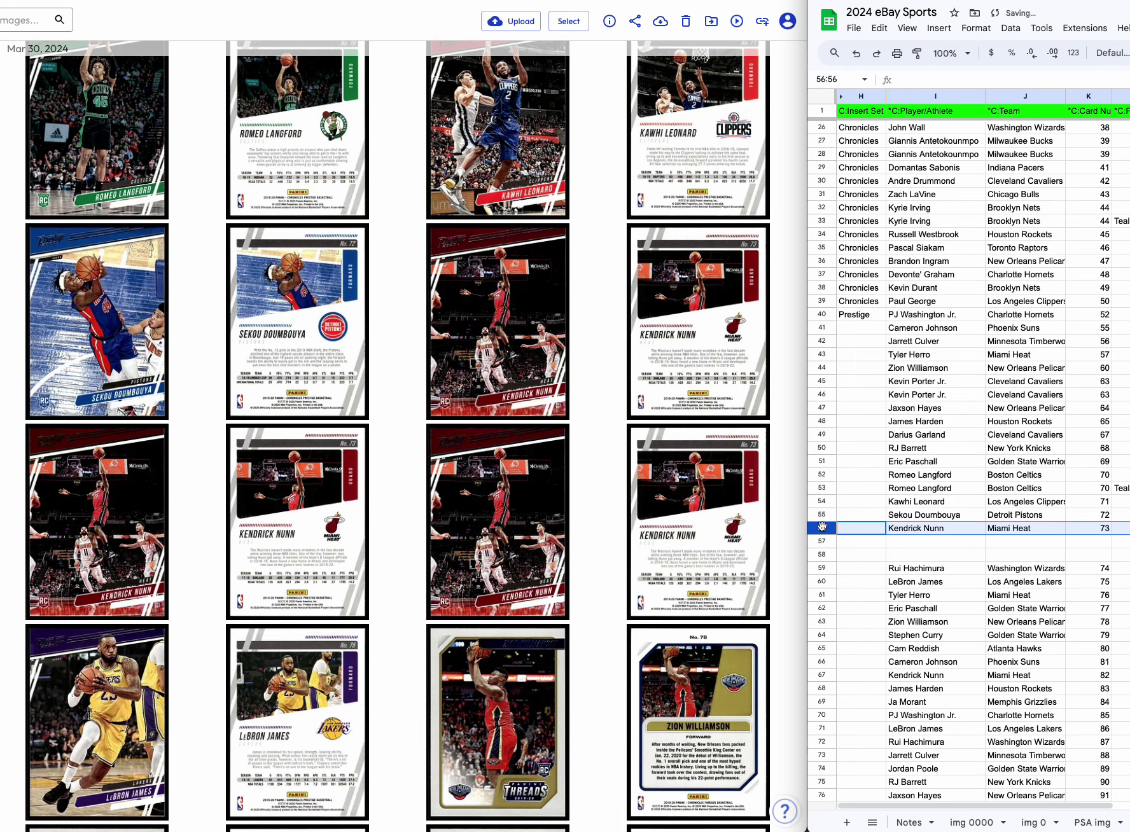
pyautogui.hotkey('ctrl', 'c')
pyautogui.click(821, 542)
pyautogui.moveTo(820, 542); pyautogui.dragTo(821, 554)
pyautogui.hotkey('ctrl', 'v')
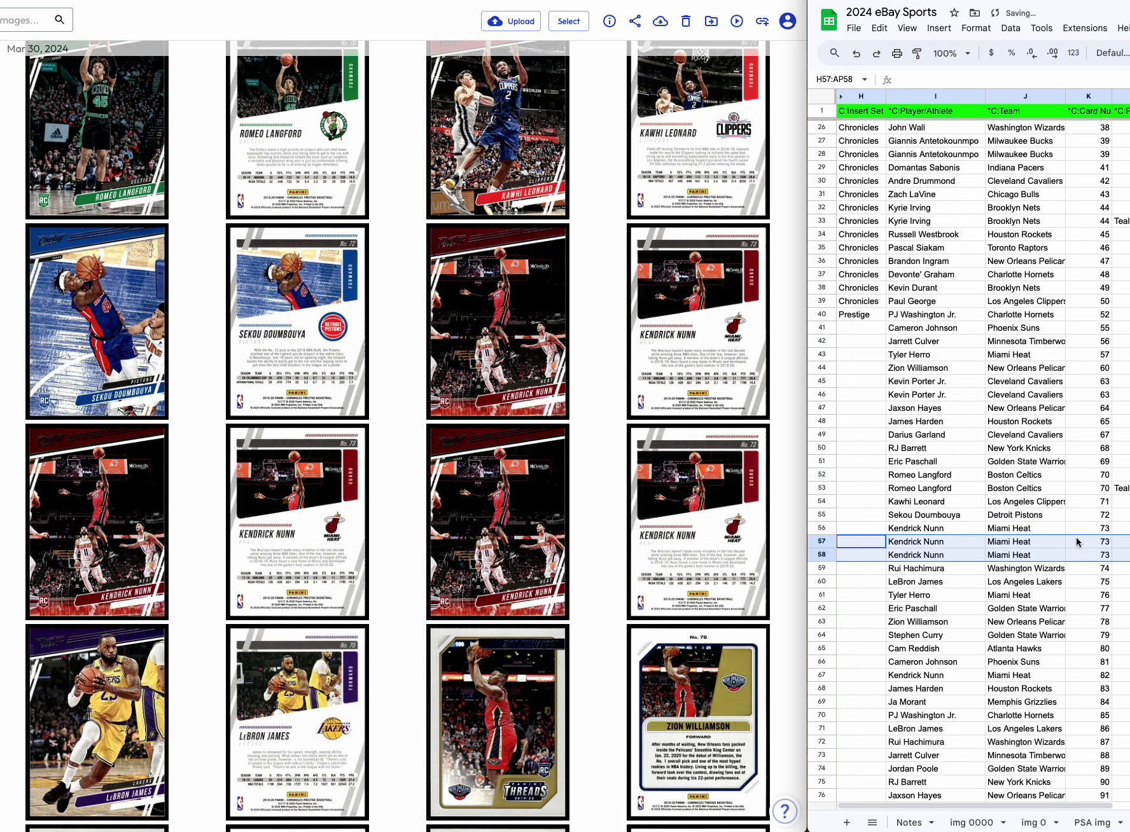
# Enter the parallels Green?? and Teal?? for the second and third Kendrick Nunn card 73 rows.
pyautogui.click(1122, 542)
pyautogui.write('Gr')
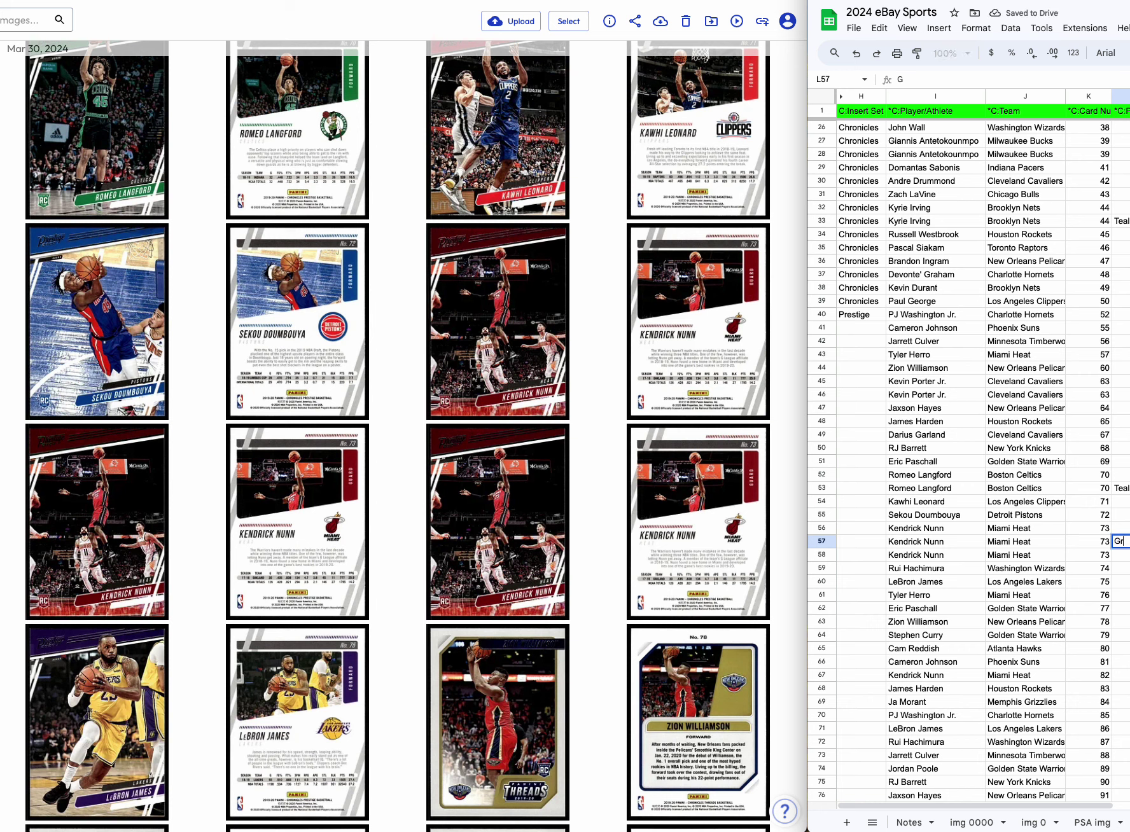
pyautogui.press('Return')
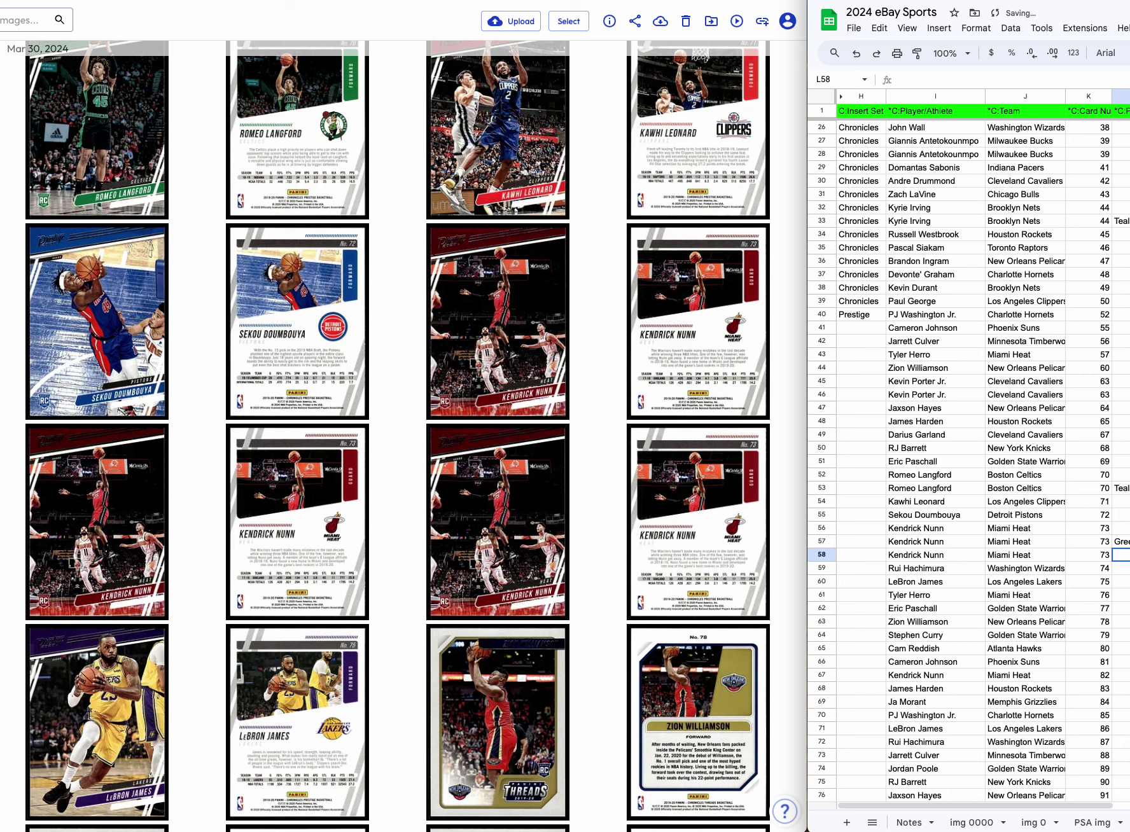
pyautogui.write('Teal??')
pyautogui.press('Return')
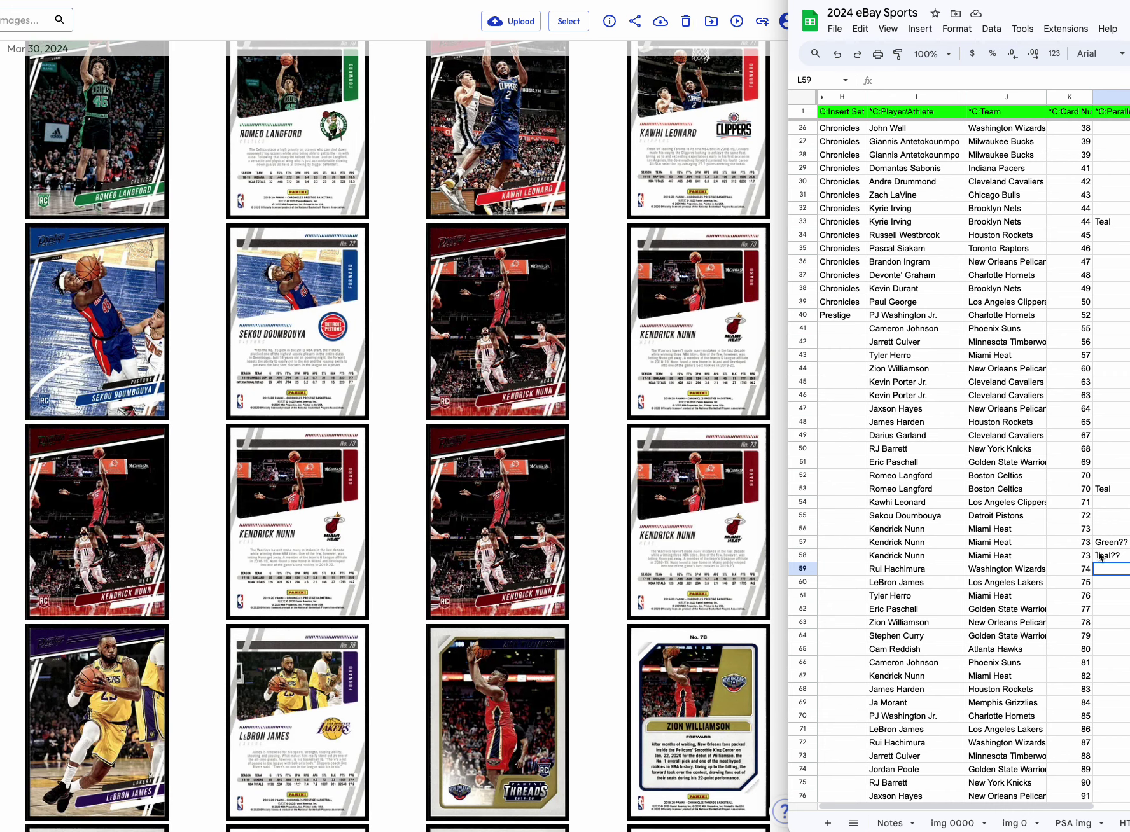
# Delete the Rui Hachimura card 74, Tyler Herro card 76 and Eric Paschall card 77 rows, which are missing from the card images.
pyautogui.scroll(-2, 496, 490)
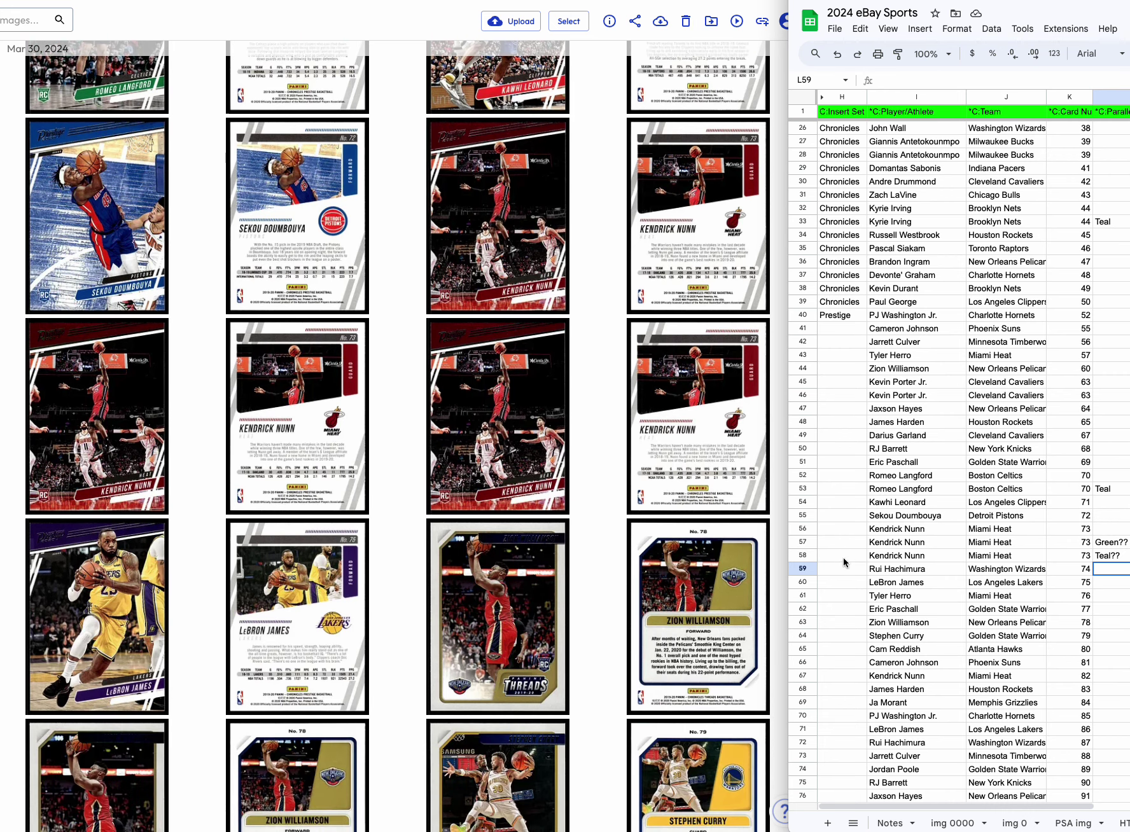
pyautogui.rightClick(803, 568)
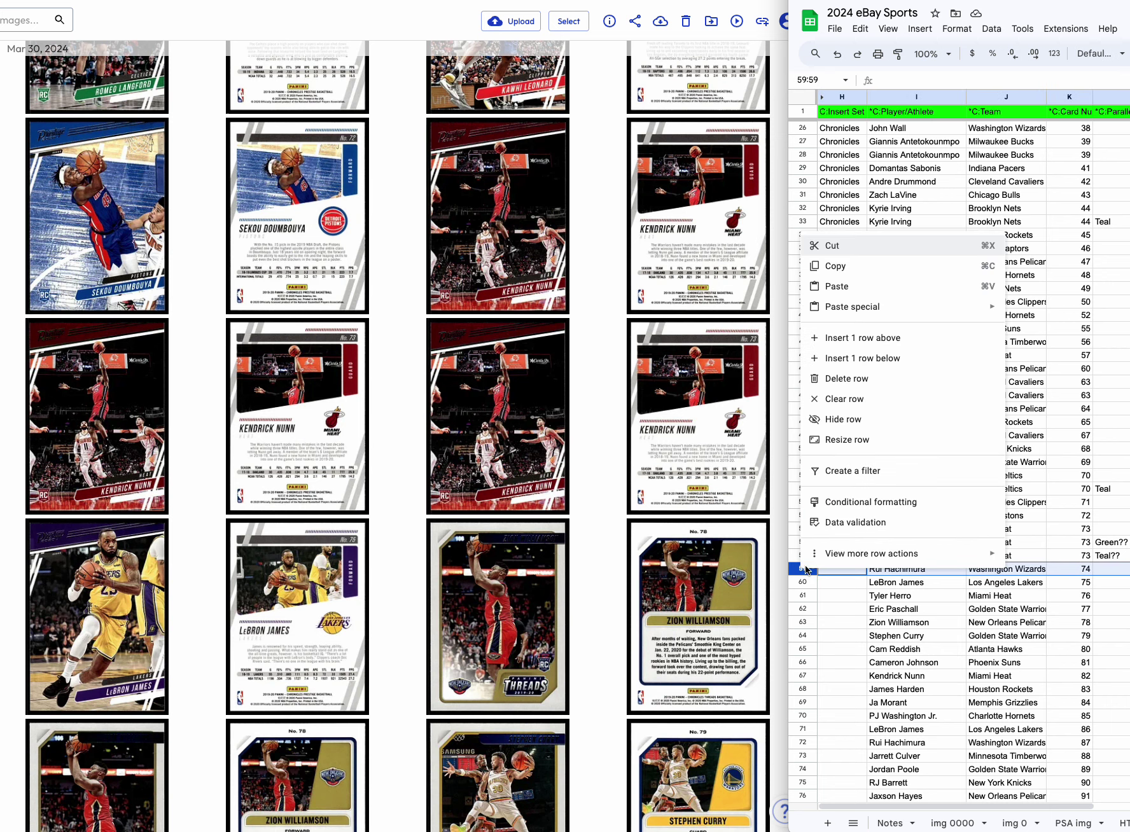
pyautogui.click(849, 378)
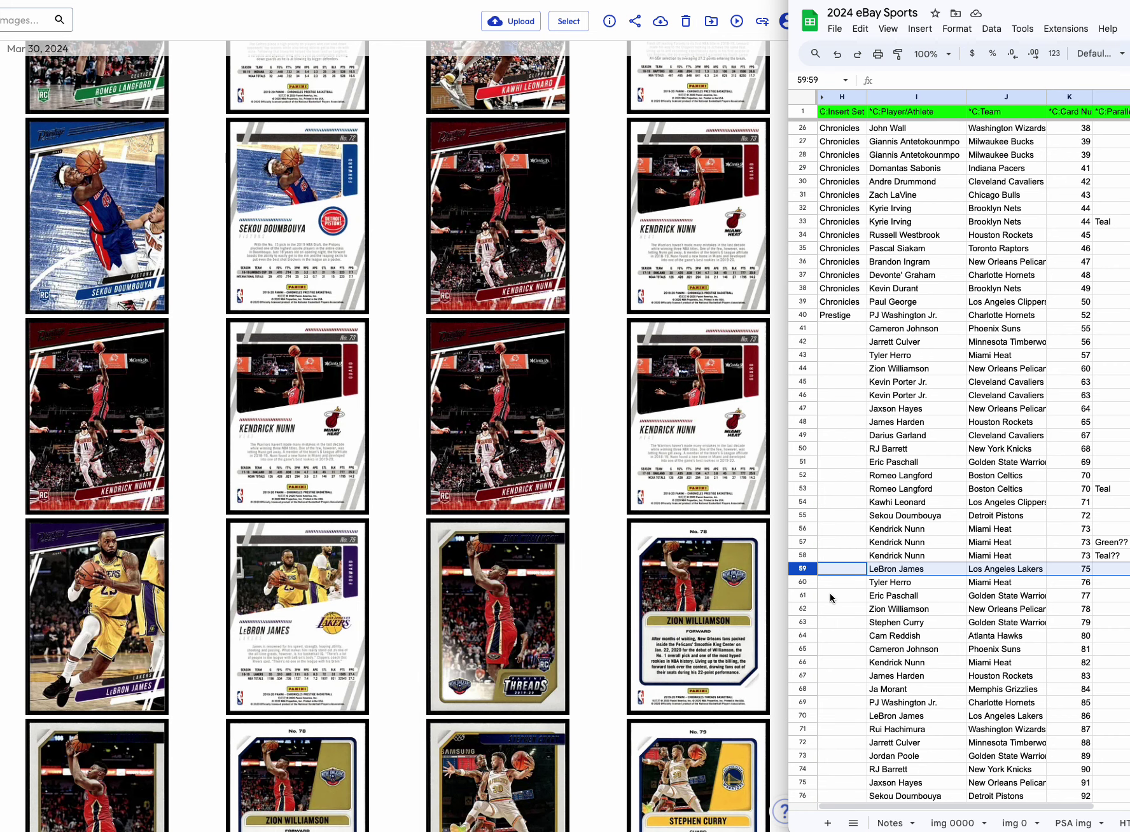
pyautogui.click(803, 583)
pyautogui.keyDown('shift'); pyautogui.click(803, 596); pyautogui.keyUp('shift')
pyautogui.rightClick(803, 596)
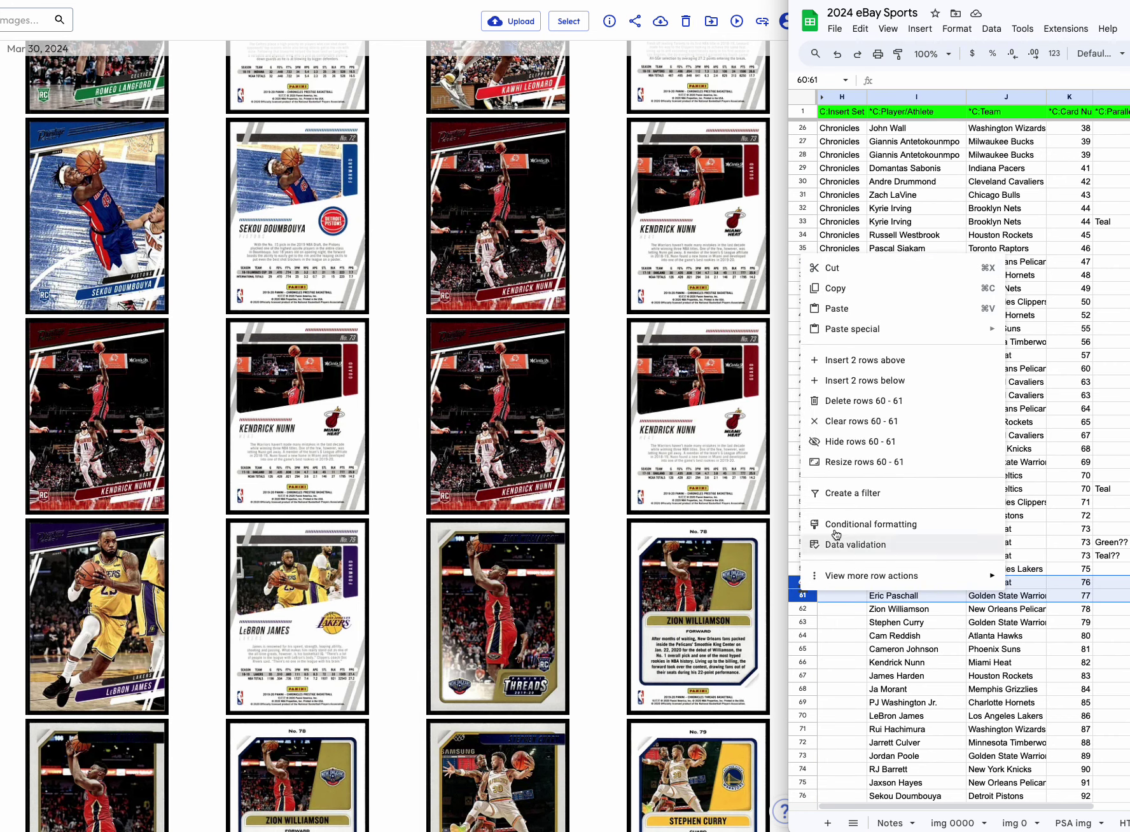
pyautogui.click(867, 402)
# Enter Threads as the Insert Set for Zion Williamson's card 78.
pyautogui.click(839, 583)
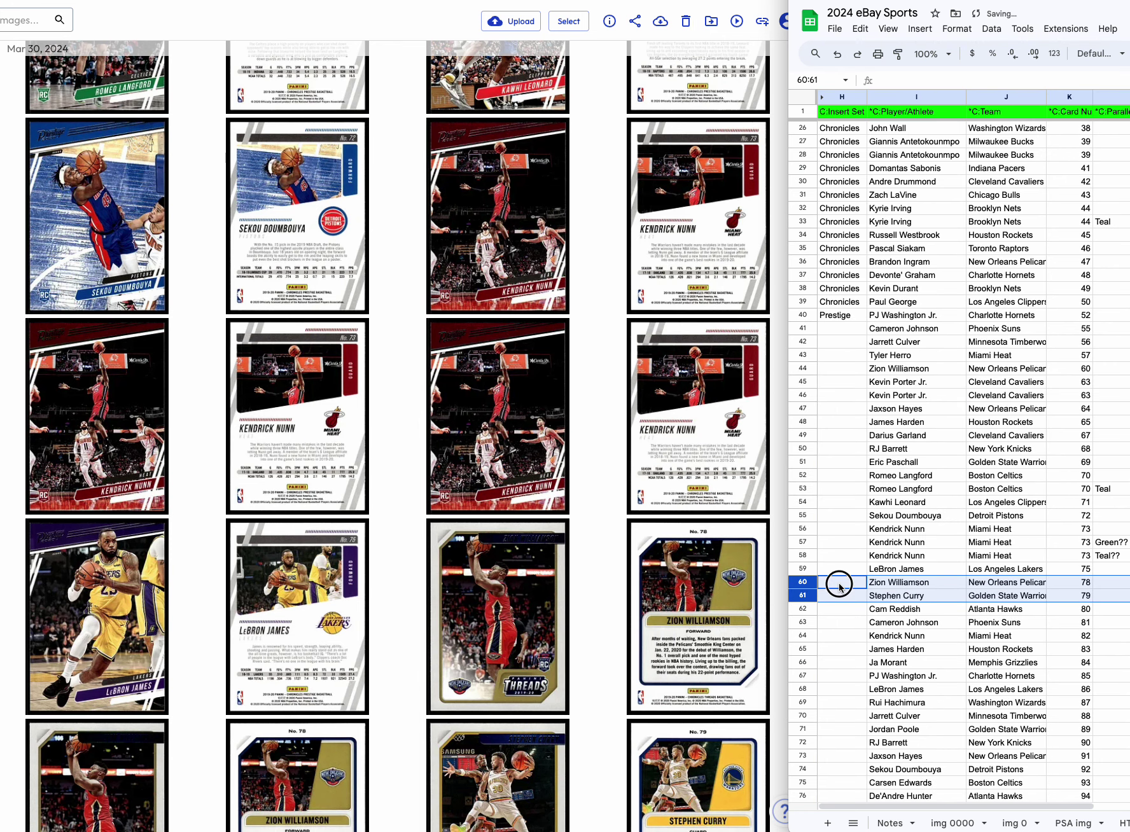
pyautogui.write('Thread')
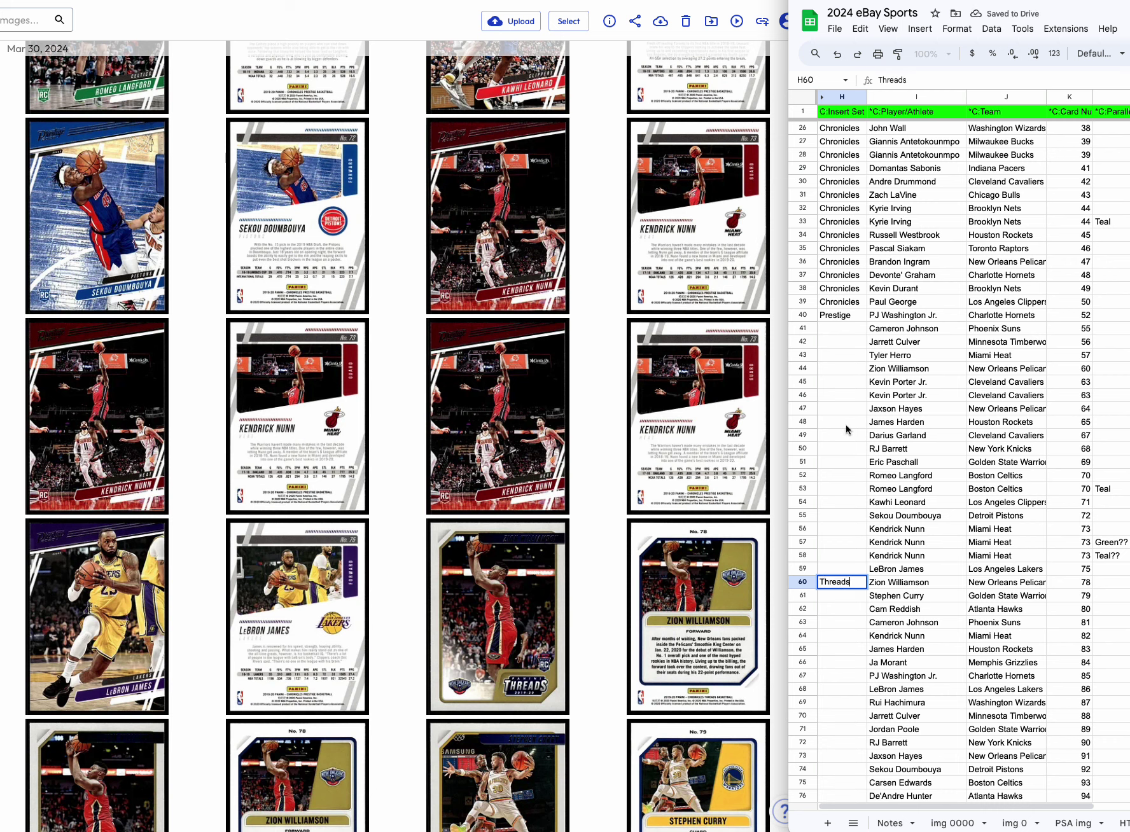
pyautogui.write('s')
# Copy the Prestige Insert Set name from PJ Washington Jr.'s row down through LeBron James's card 75.
pyautogui.click(841, 315)
pyautogui.hotkey('ctrl', 'c')
pyautogui.moveTo(843, 329); pyautogui.dragTo(853, 568)
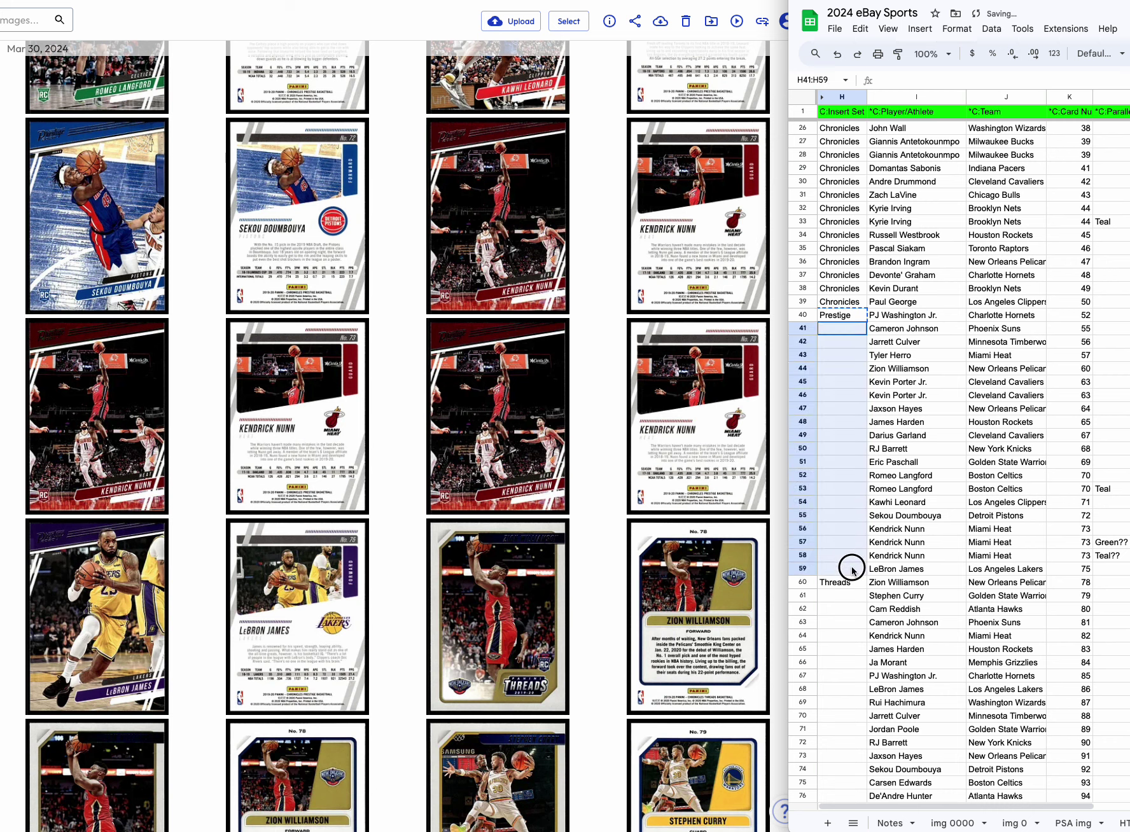
pyautogui.hotkey('ctrl', 'v')
pyautogui.click(848, 596)
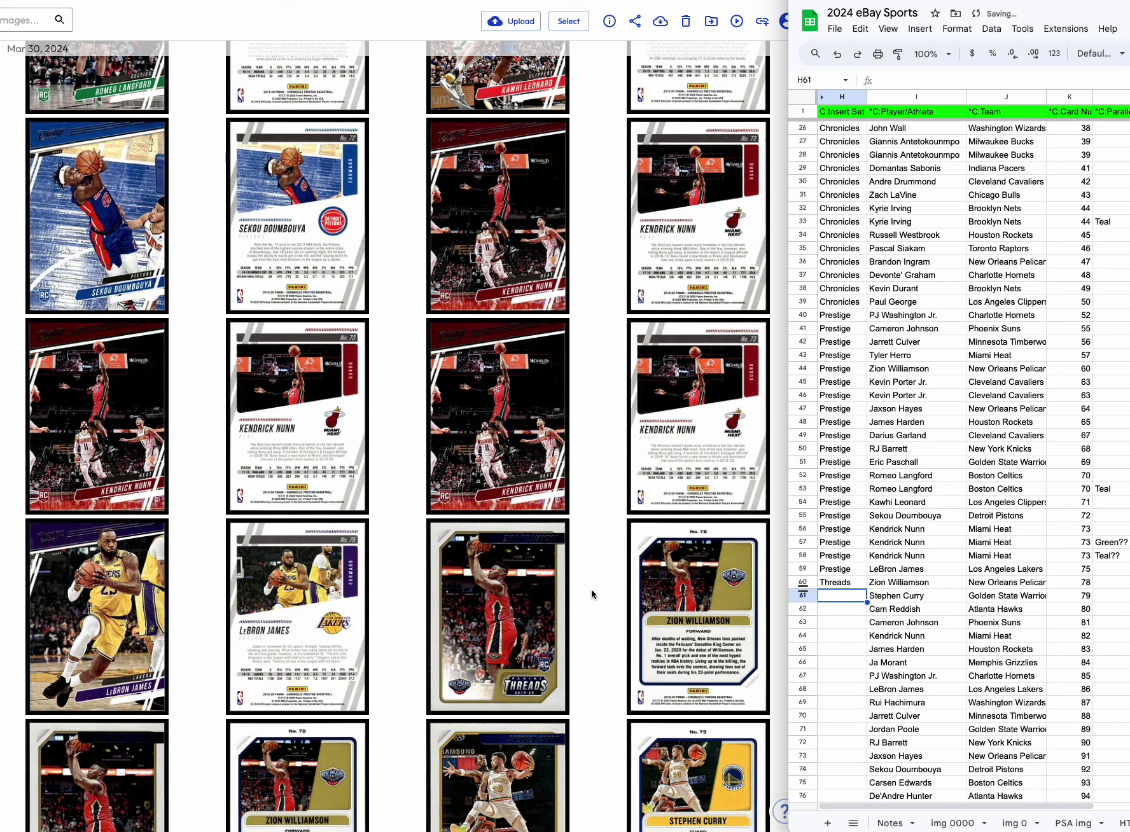
# Insert a row below Zion Williamson's Threads card 78 and fill it with a copy of his row.
pyautogui.scroll(-8, 305, 249)
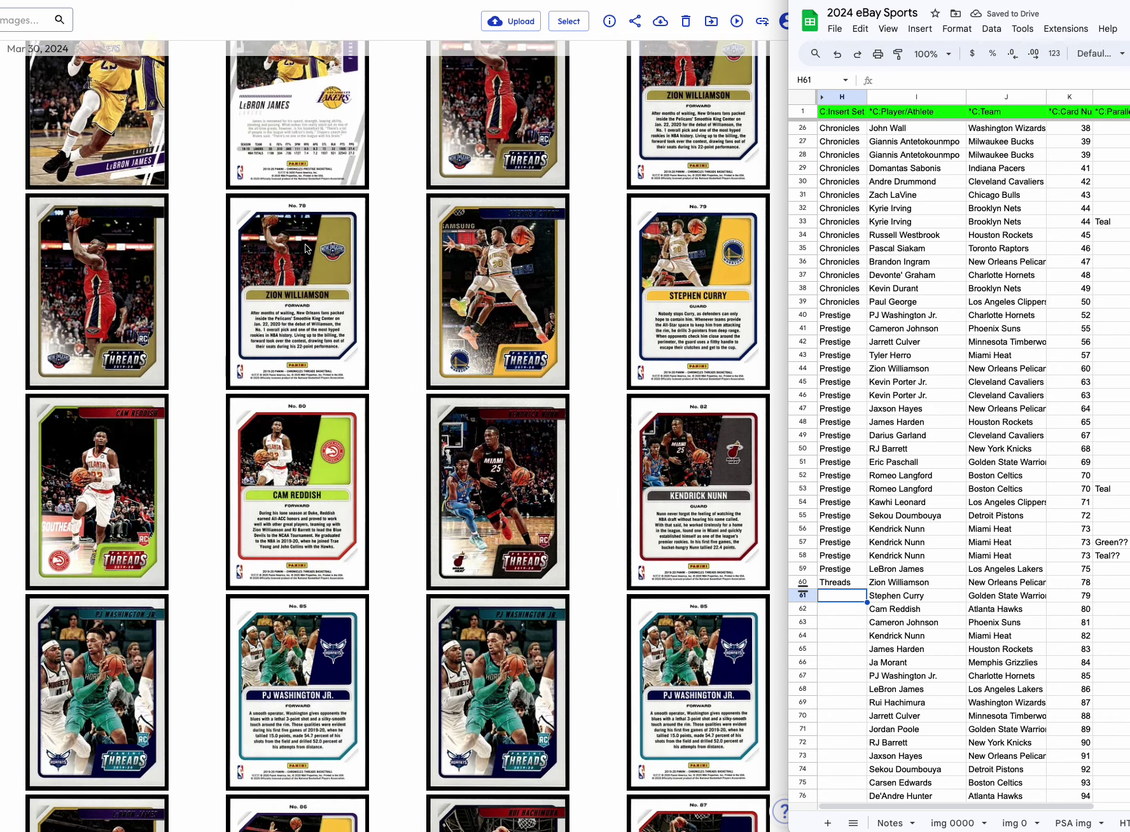
pyautogui.rightClick(804, 594)
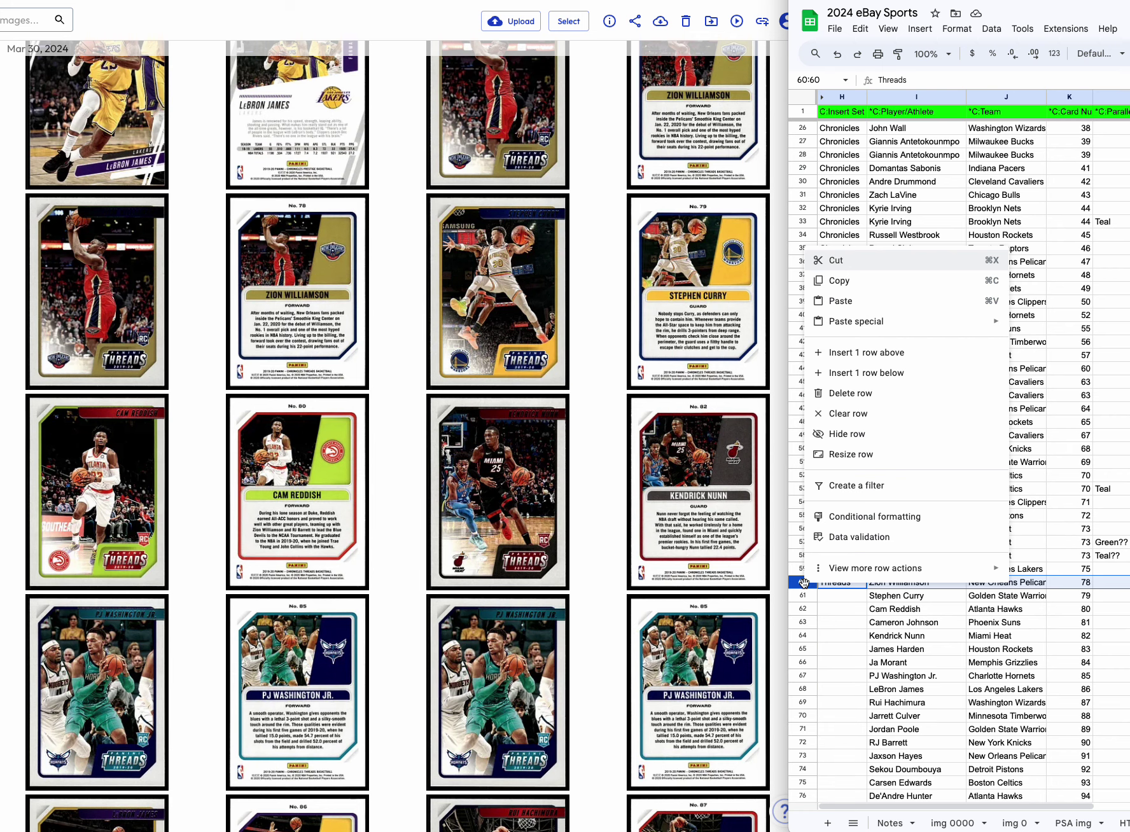
pyautogui.click(874, 372)
pyautogui.click(804, 582)
pyautogui.hotkey('ctrl', 'c')
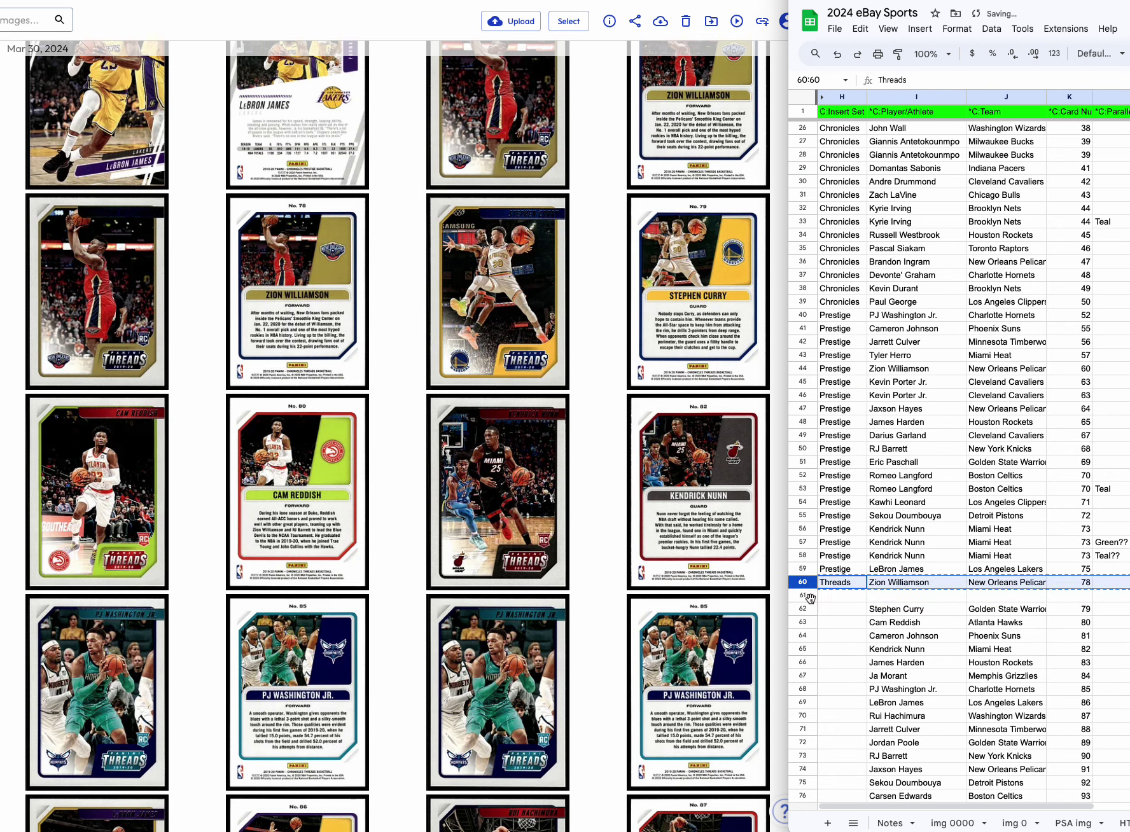
pyautogui.click(806, 596)
pyautogui.hotkey('ctrl', 'v')
# Copy the Teal parallel from Romeo Langford's card 70 to the second Zion Williamson card 78 row.
pyautogui.click(1115, 557)
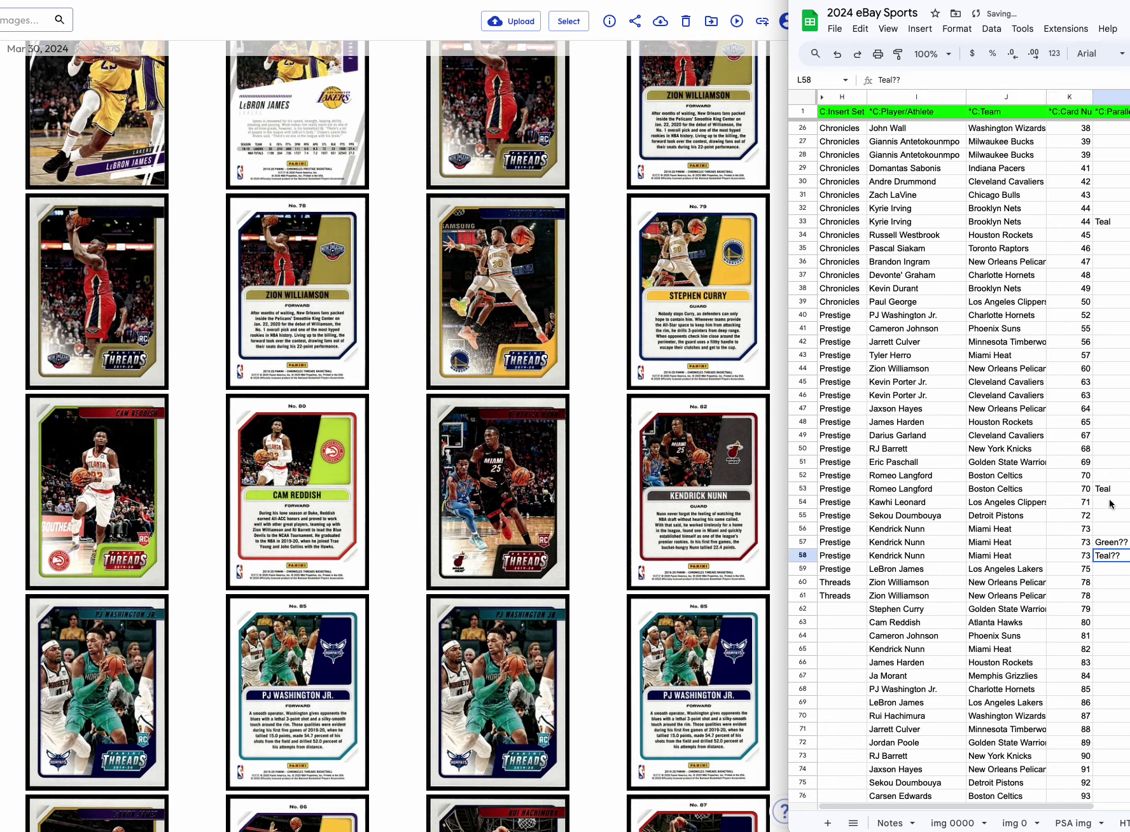
pyautogui.click(1110, 489)
pyautogui.hotkey('ctrl', 'c')
pyautogui.click(1110, 595)
pyautogui.hotkey('ctrl', 'v')
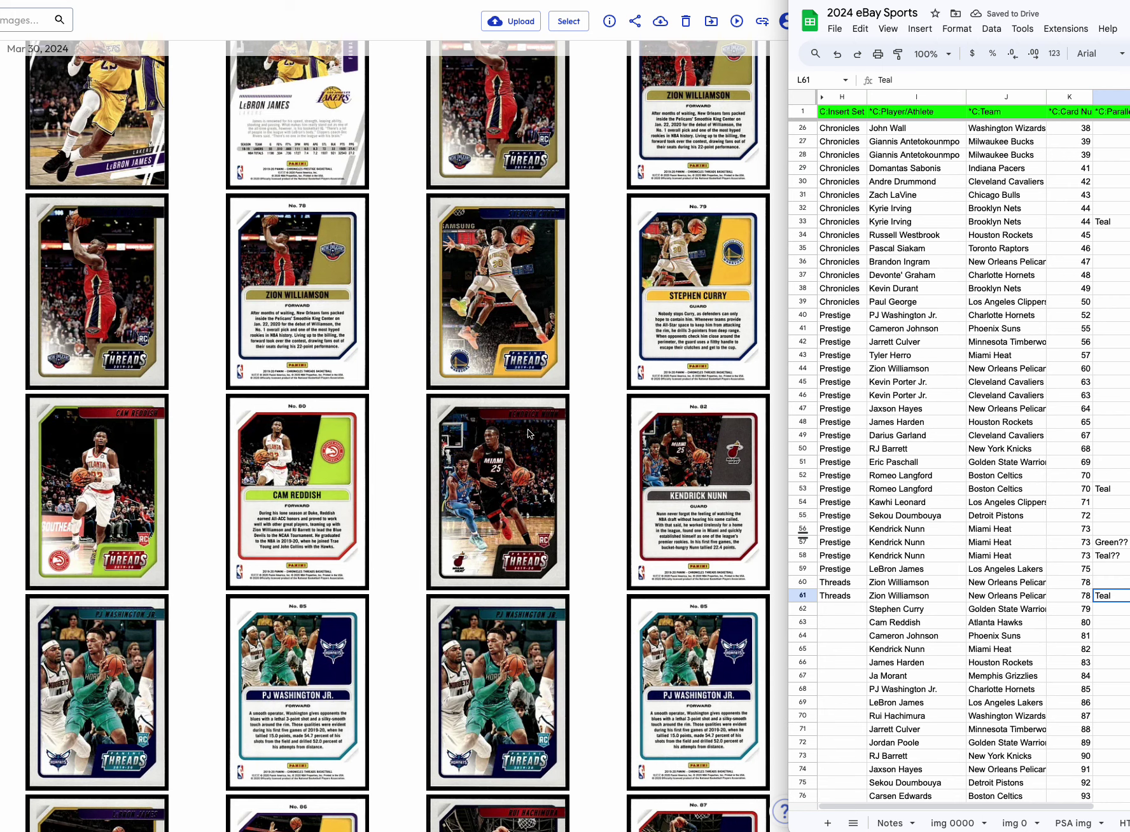
# Delete the Cameron Johnson card 81 row, which has no matching card image.
pyautogui.rightClick(803, 638)
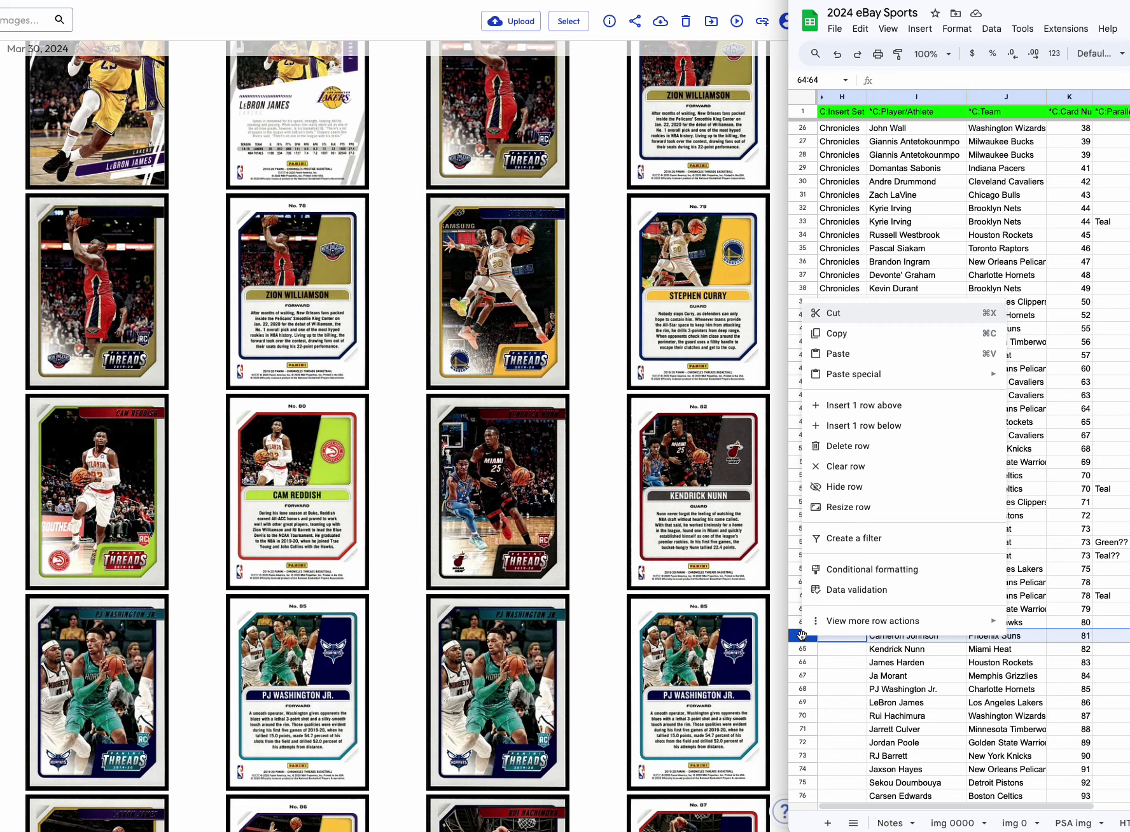
pyautogui.click(838, 448)
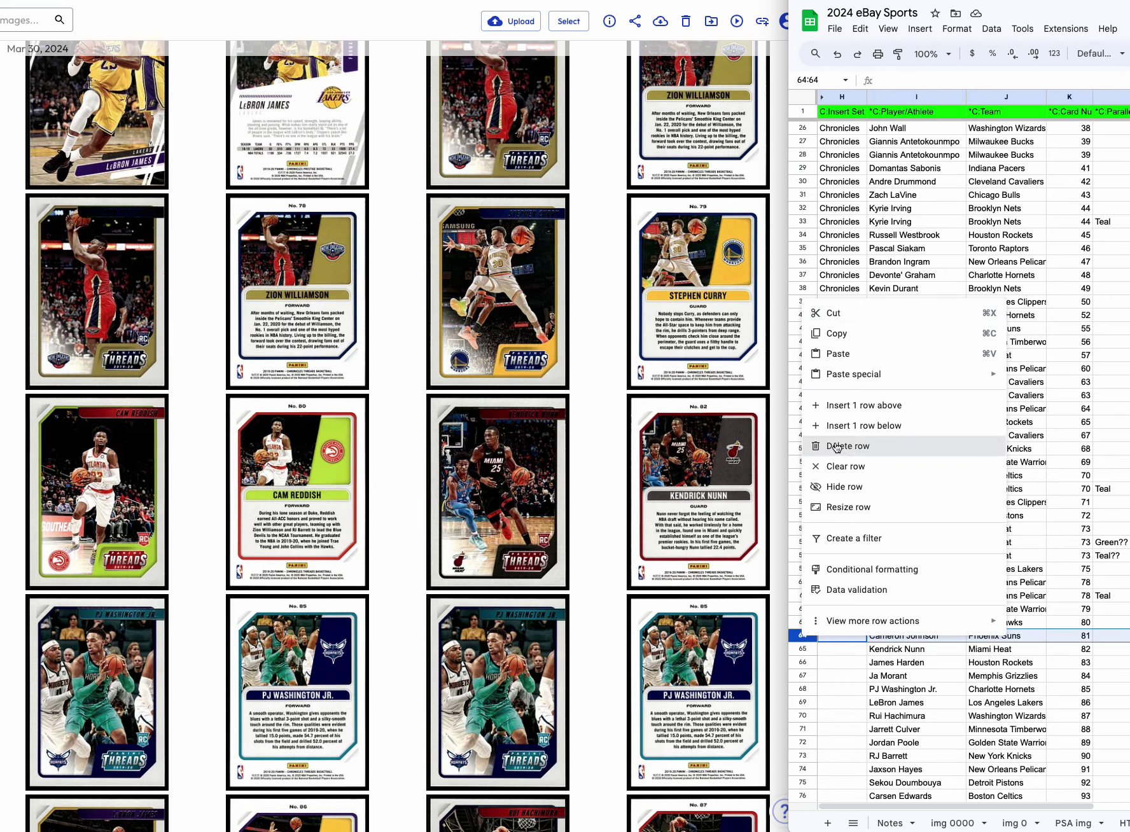
pyautogui.scroll(-3, 303, 620)
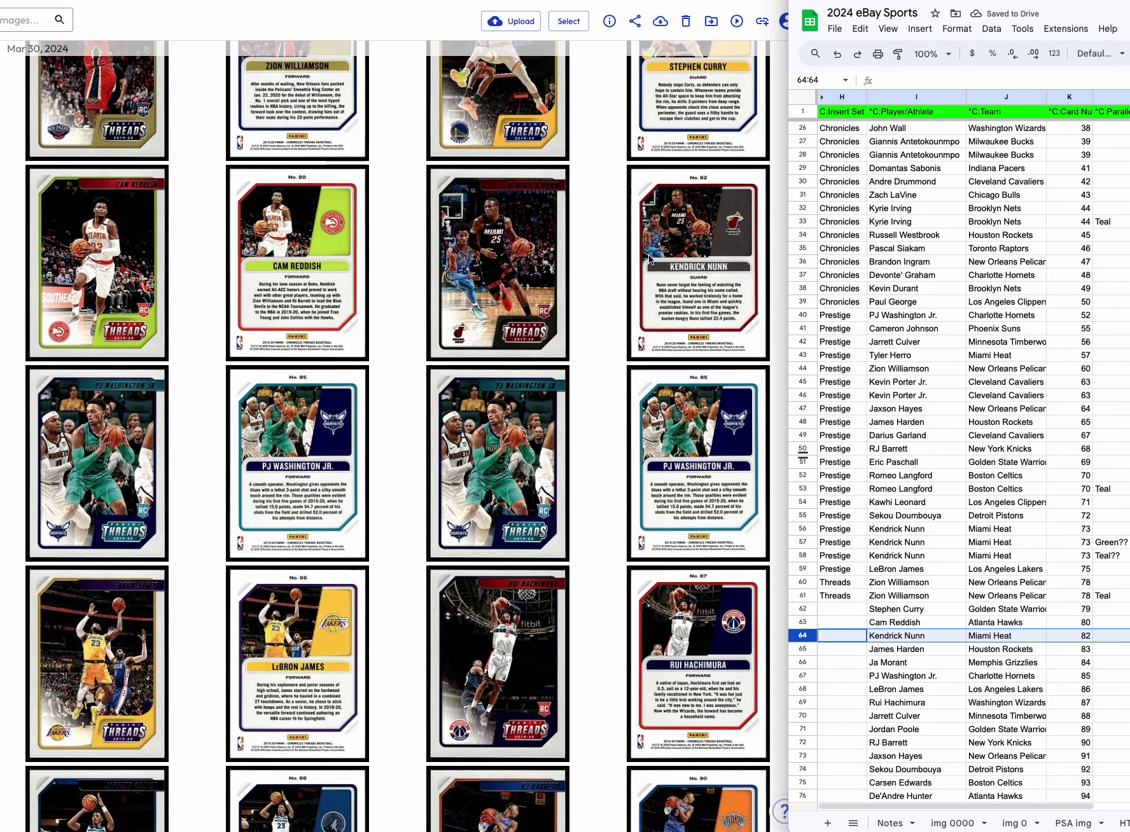
pyautogui.click(910, 612)
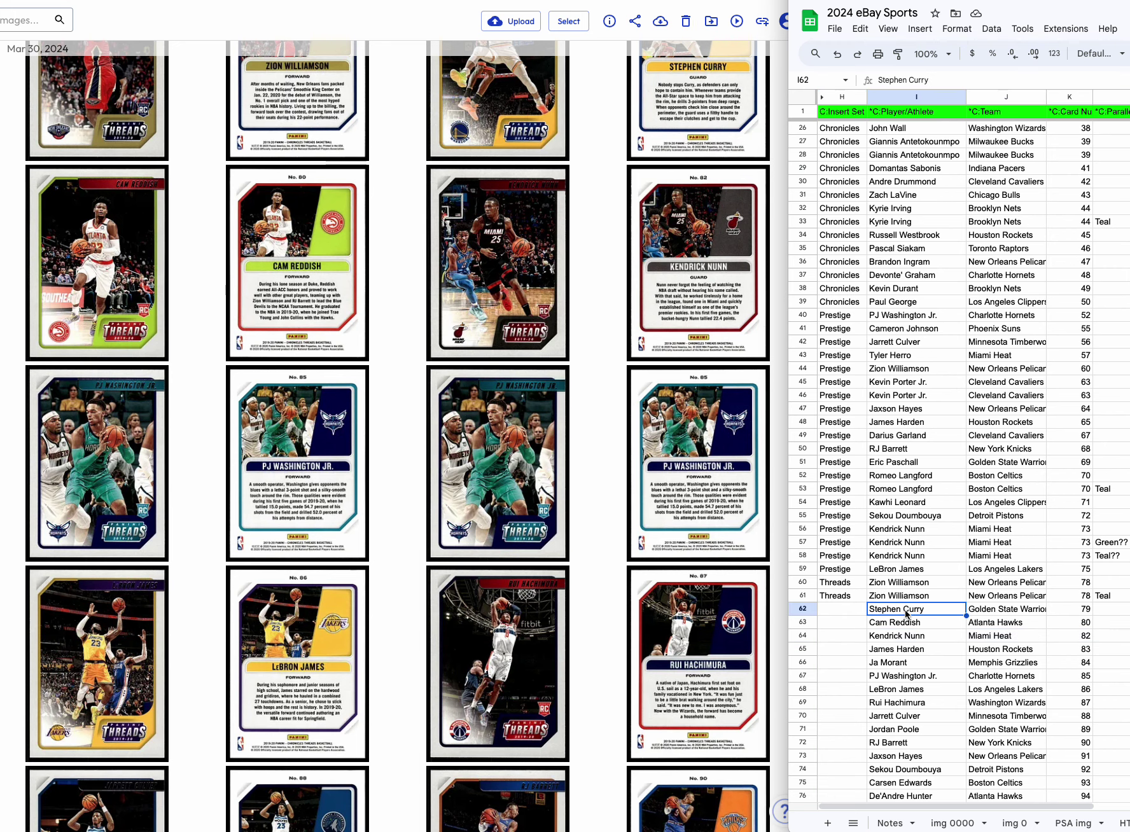
# Overwrite the Ja Morant card 84 row with a copy of PJ Washington Jr.'s card 85 row.
pyautogui.click(803, 651)
pyautogui.click(802, 674)
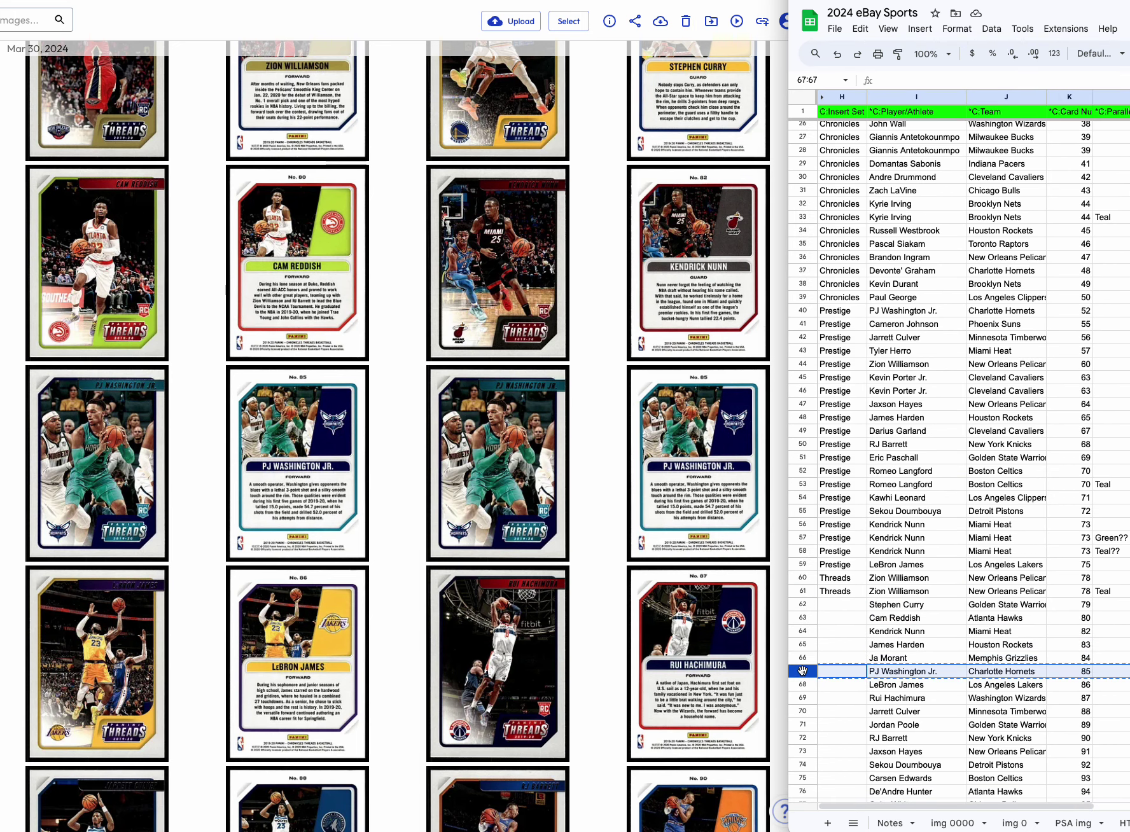
pyautogui.click(802, 659)
pyautogui.hotkey('ctrl', 'c')
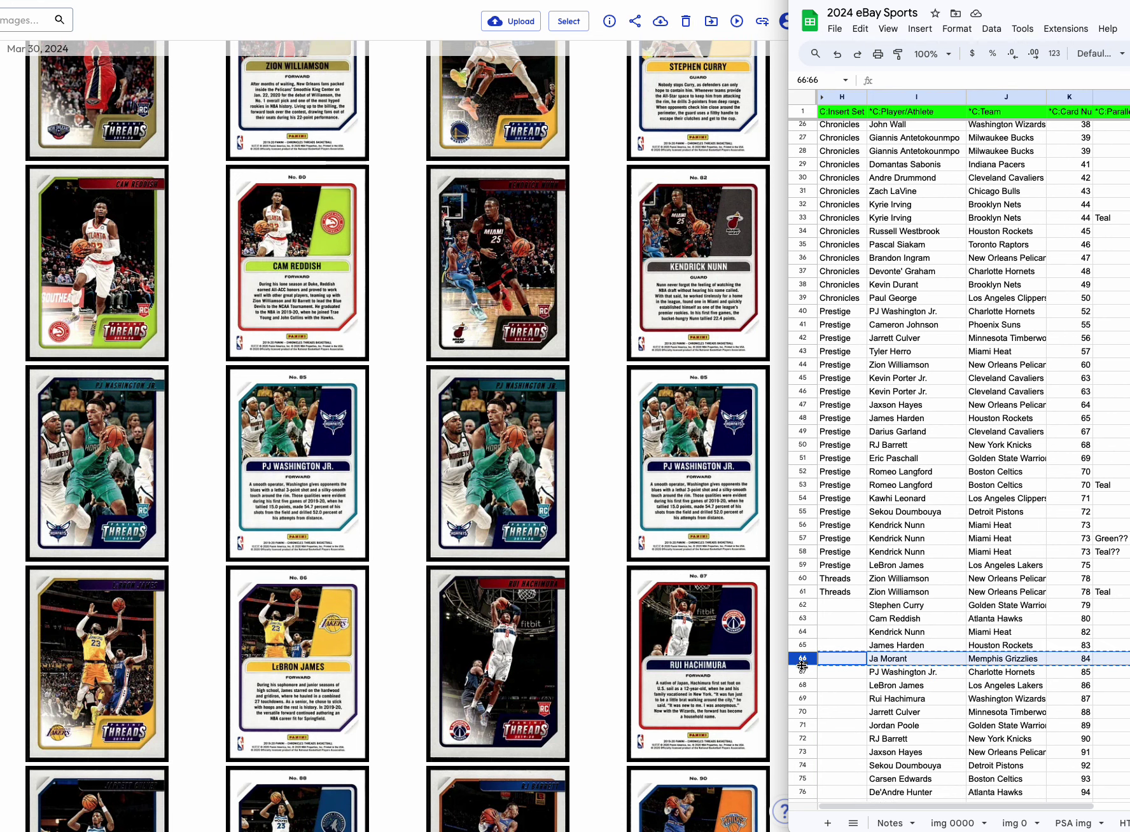
pyautogui.click(801, 669)
pyautogui.hotkey('ctrl', 'c')
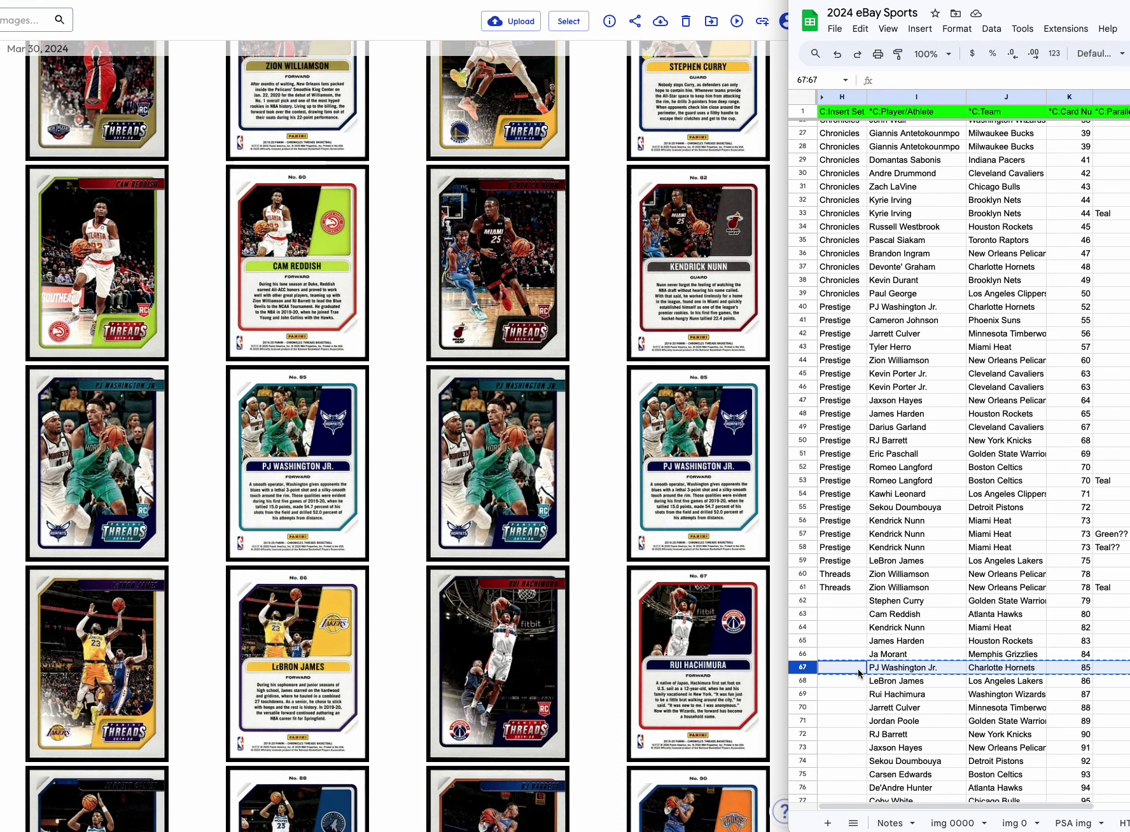
pyautogui.click(803, 655)
pyautogui.hotkey('ctrl', 'v')
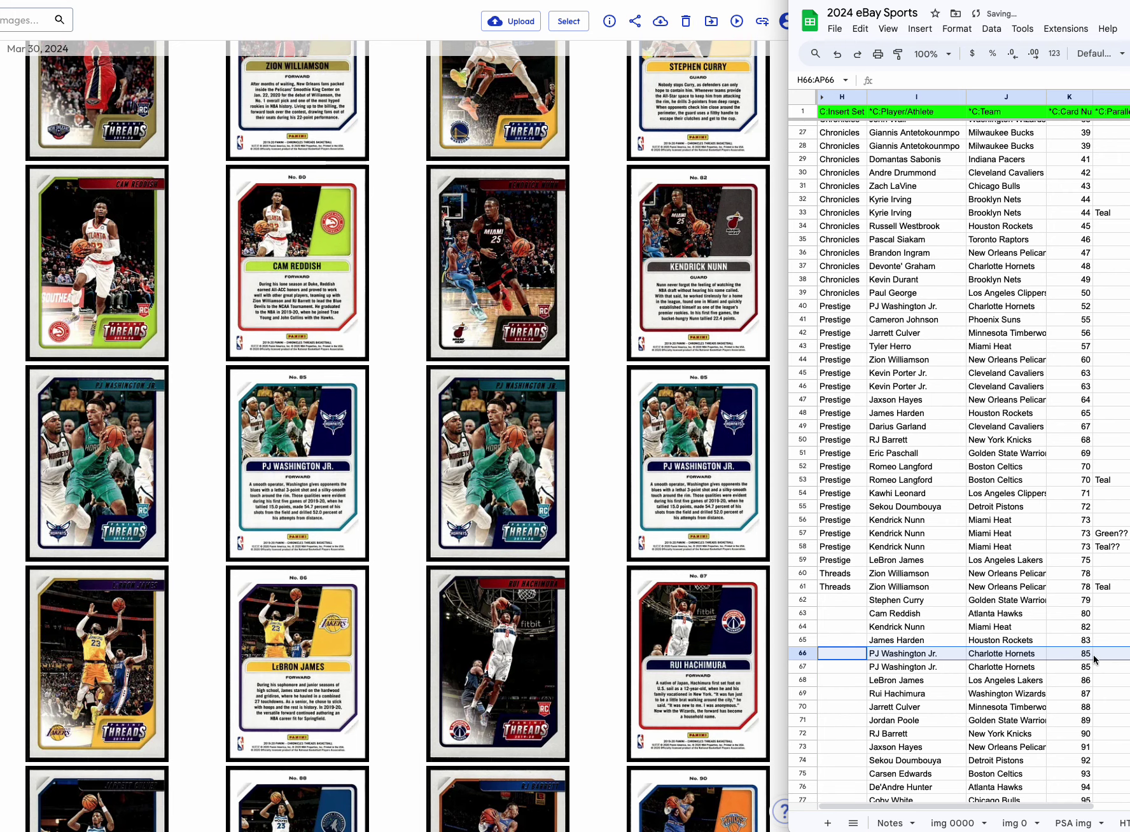
# Delete the James Harden card 83 row and copy Zion Williamson's Teal parallel to the second PJ Washington Jr. card 85 row.
pyautogui.rightClick(803, 638)
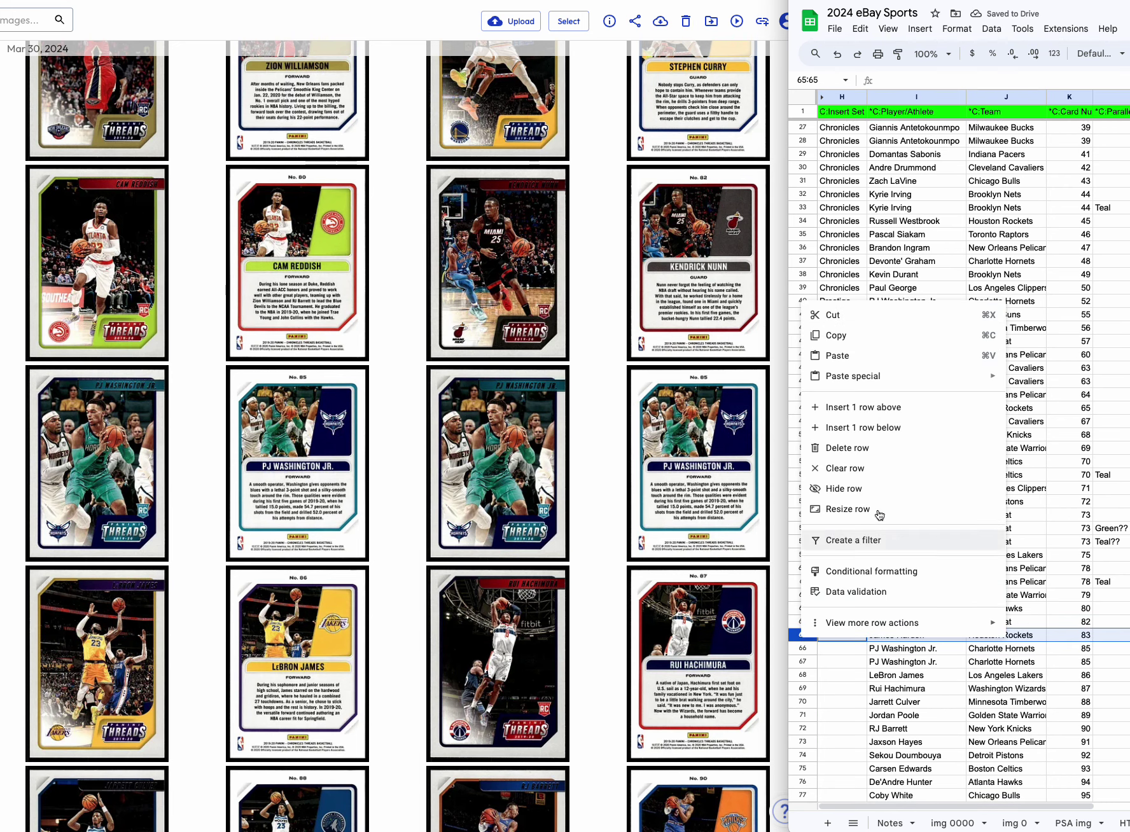
pyautogui.click(831, 448)
pyautogui.click(1107, 582)
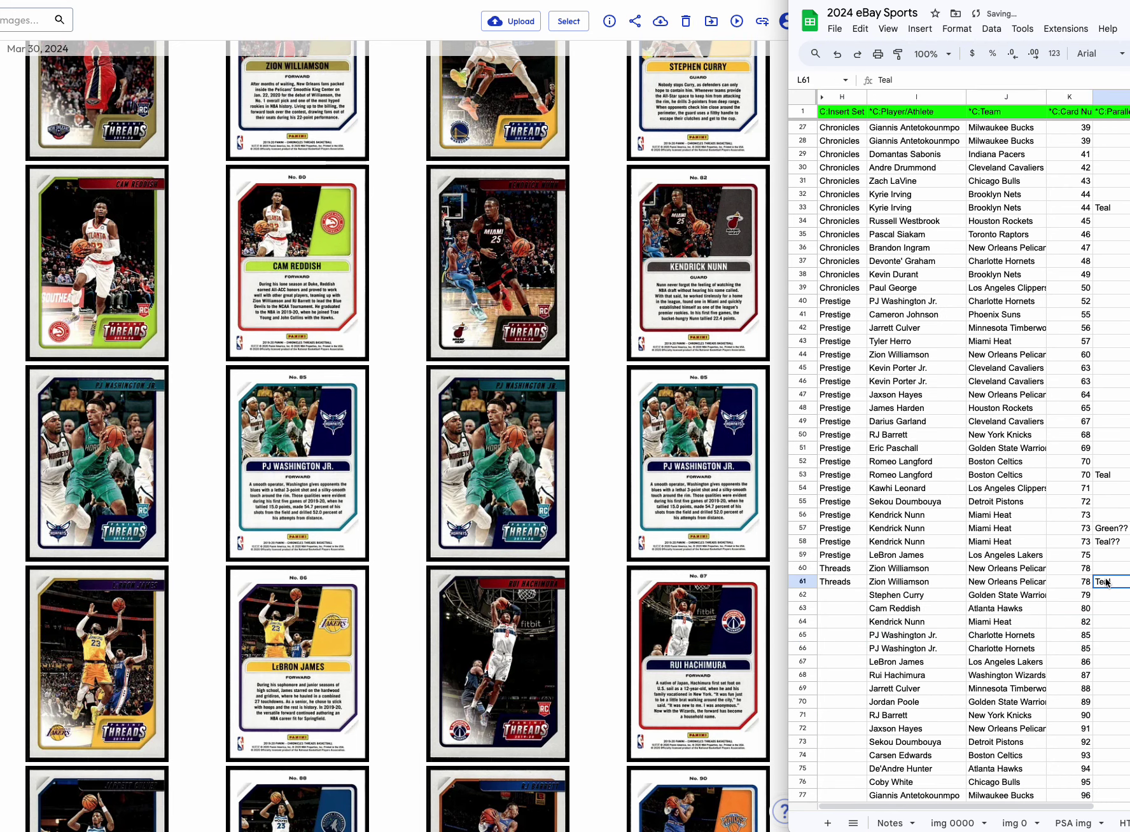
pyautogui.click(1107, 649)
pyautogui.hotkey('ctrl', 'v')
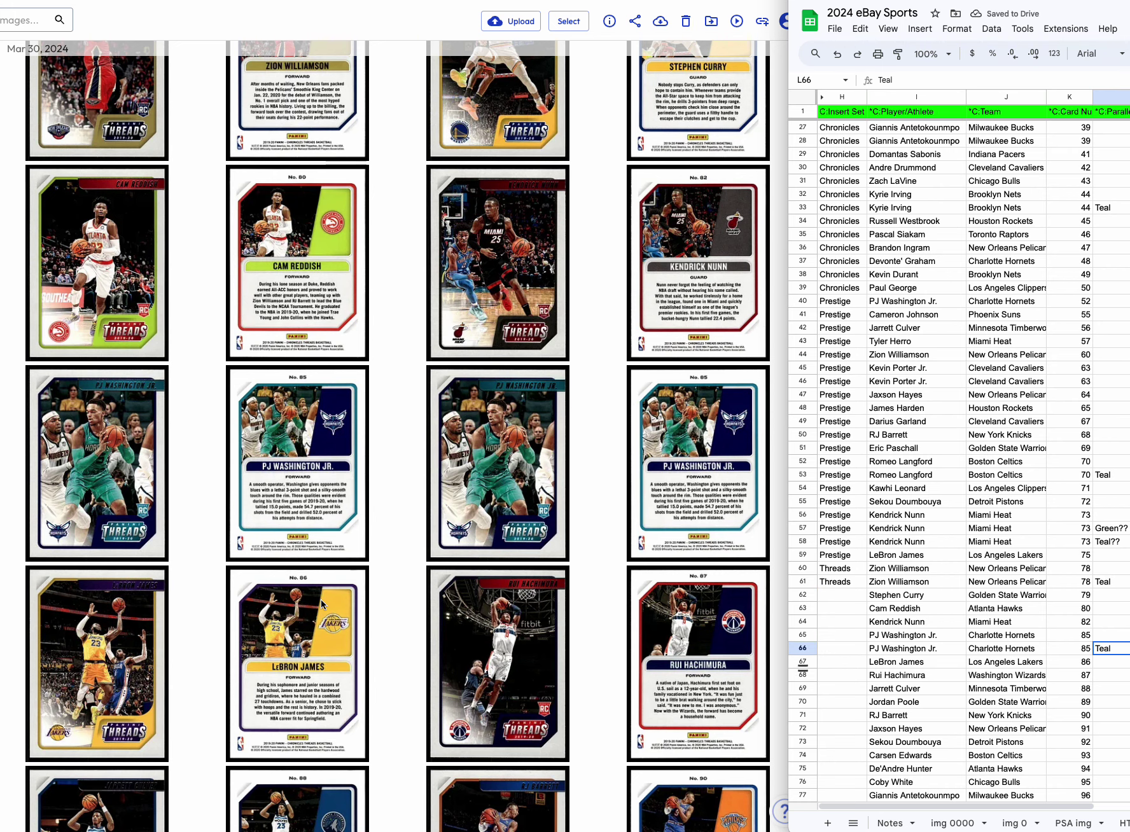
# Delete the Jordan Poole card 89 row, which has no matching card image.
pyautogui.scroll(-4, 321, 604)
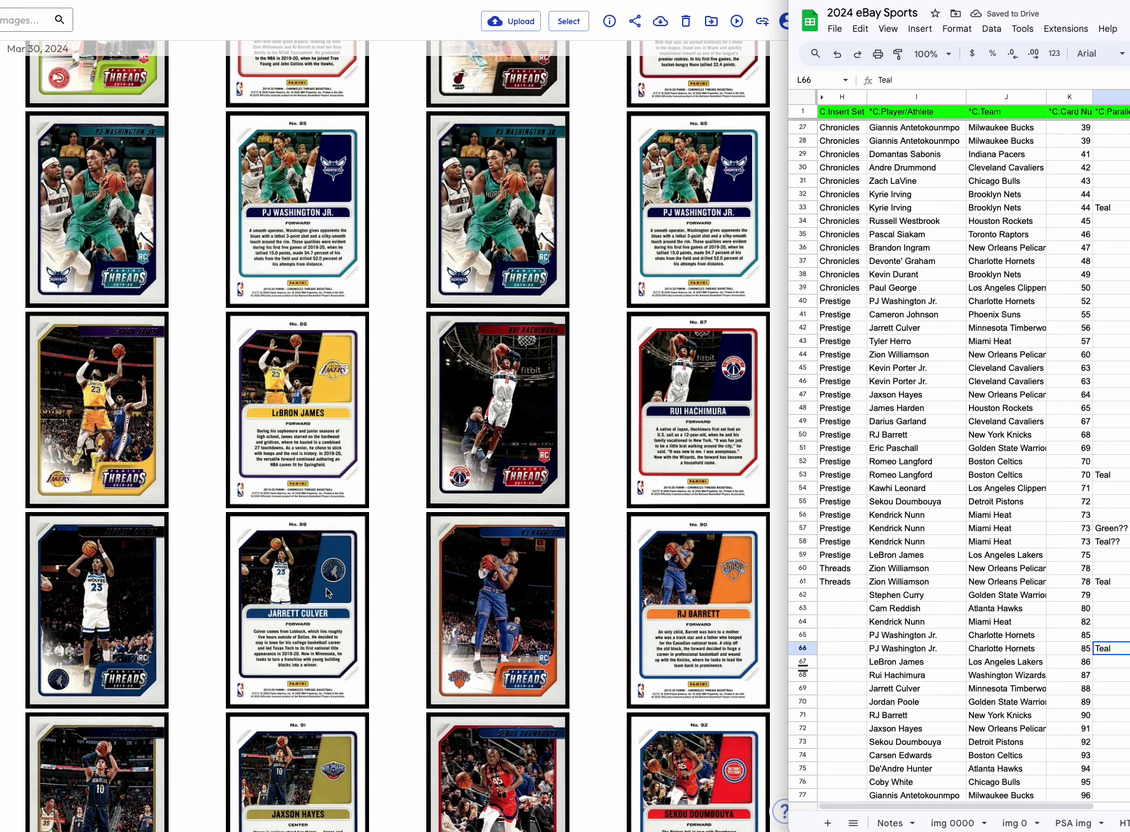
pyautogui.scroll(-1, 326, 593)
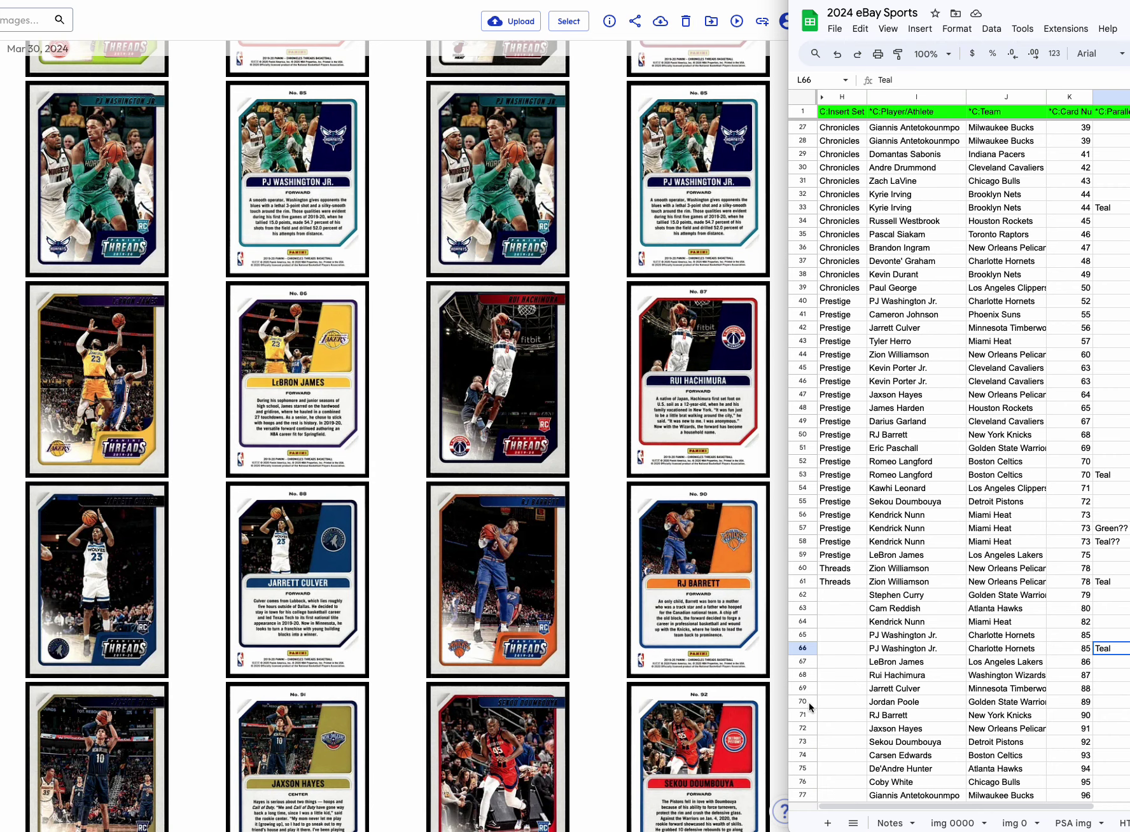
pyautogui.click(811, 706)
pyautogui.rightClick(810, 706)
pyautogui.click(849, 512)
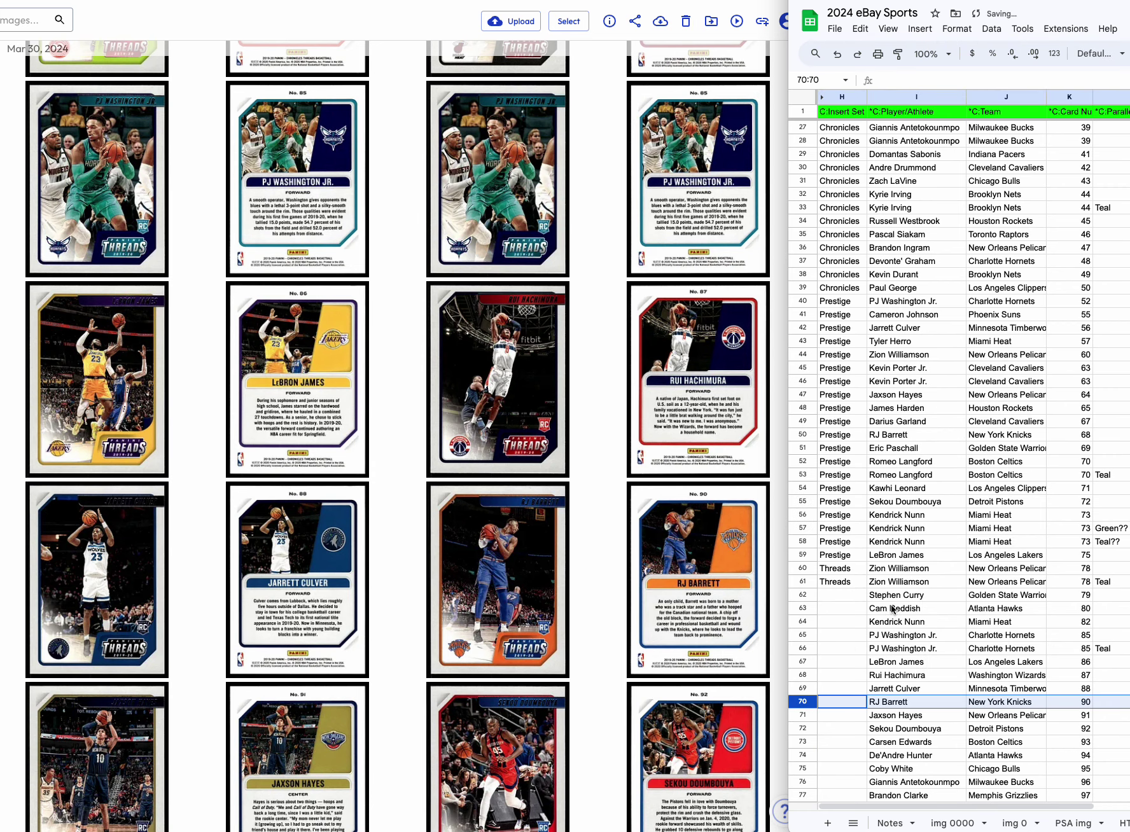
# Insert a row below Carsen Edwards's Threads card 93 and fill it with a copy of his row.
pyautogui.scroll(-10, 264, 671)
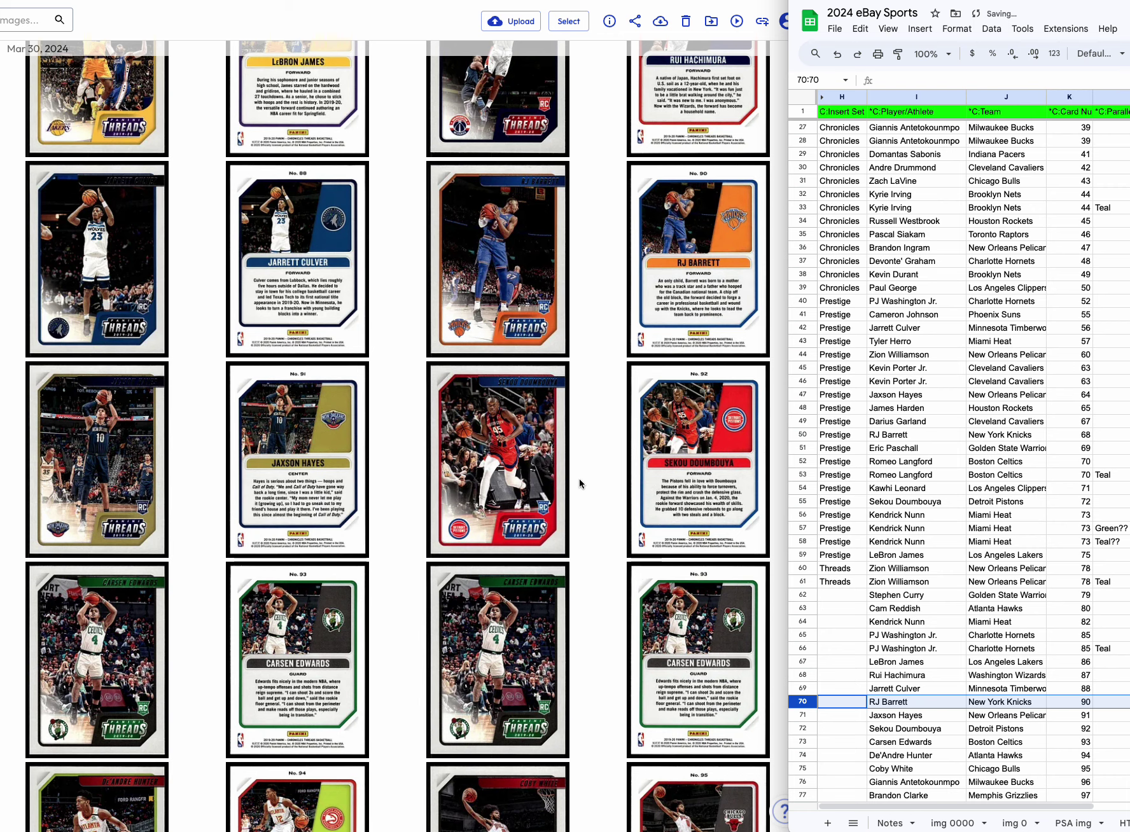
pyautogui.scroll(-8, 299, 589)
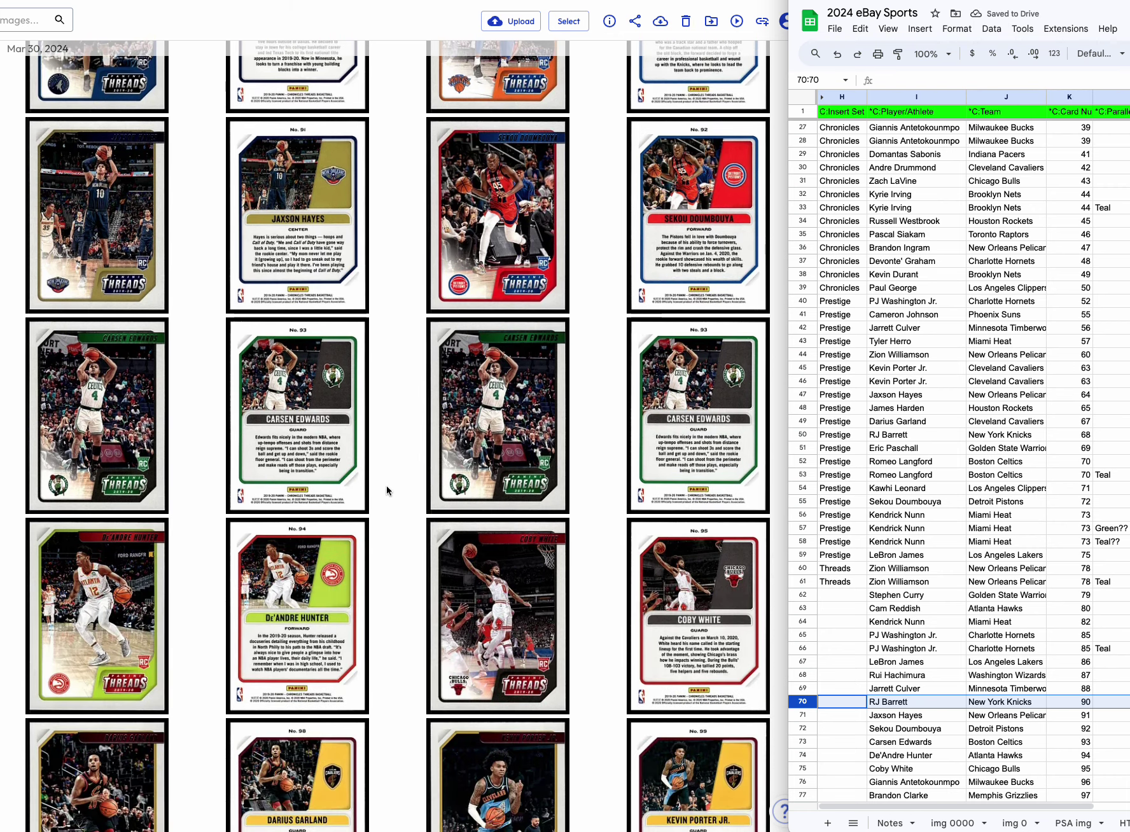
pyautogui.scroll(-7, 952, 288)
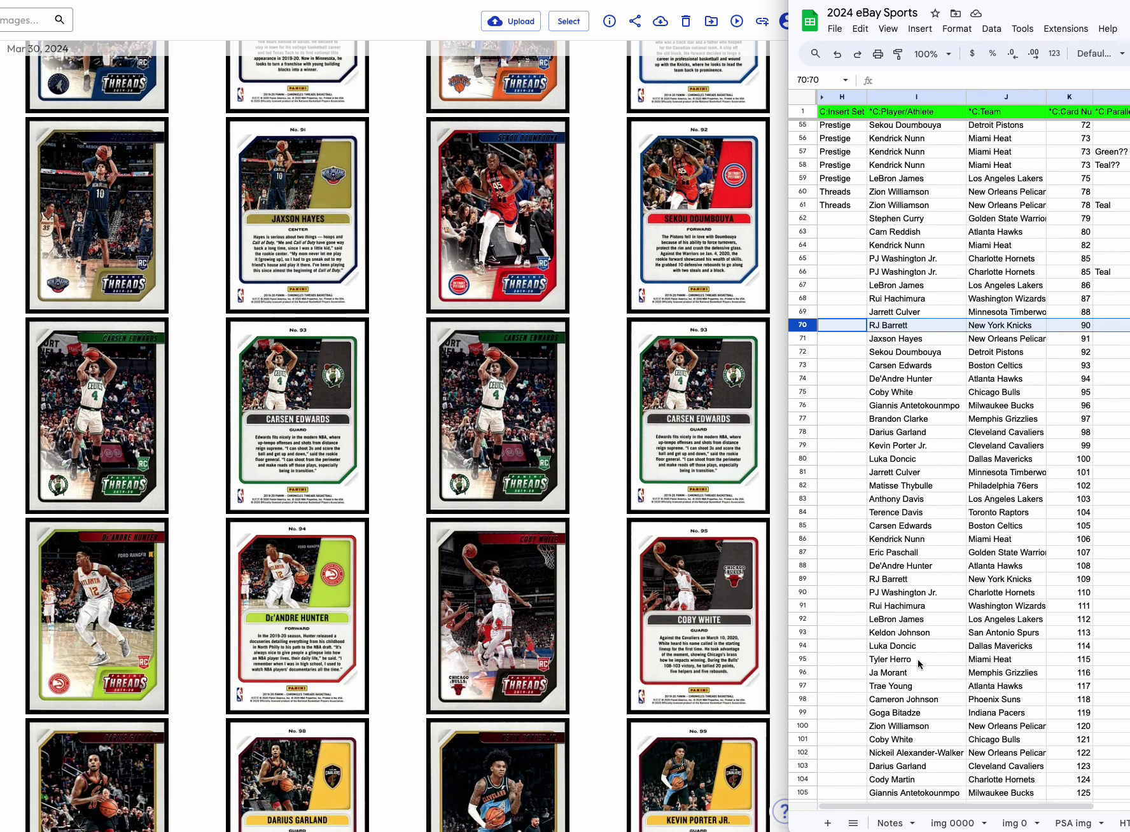
pyautogui.click(948, 294)
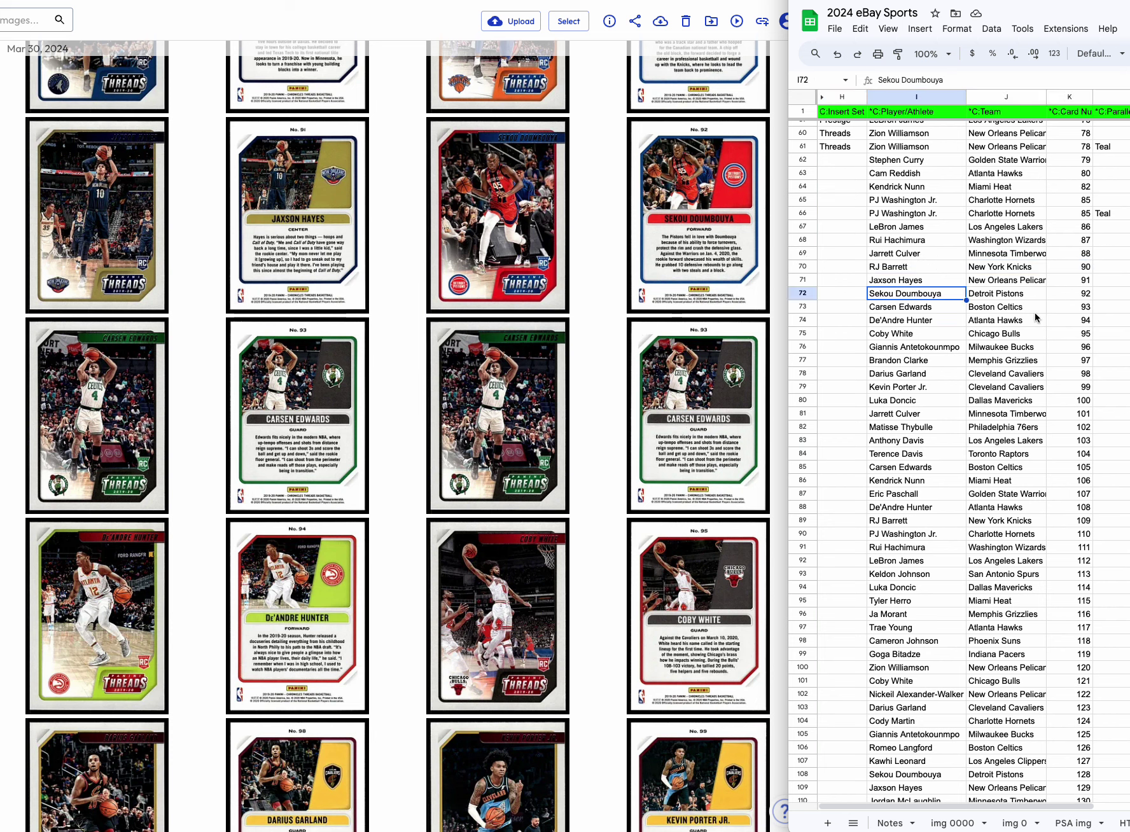
pyautogui.rightClick(803, 306)
pyautogui.click(862, 432)
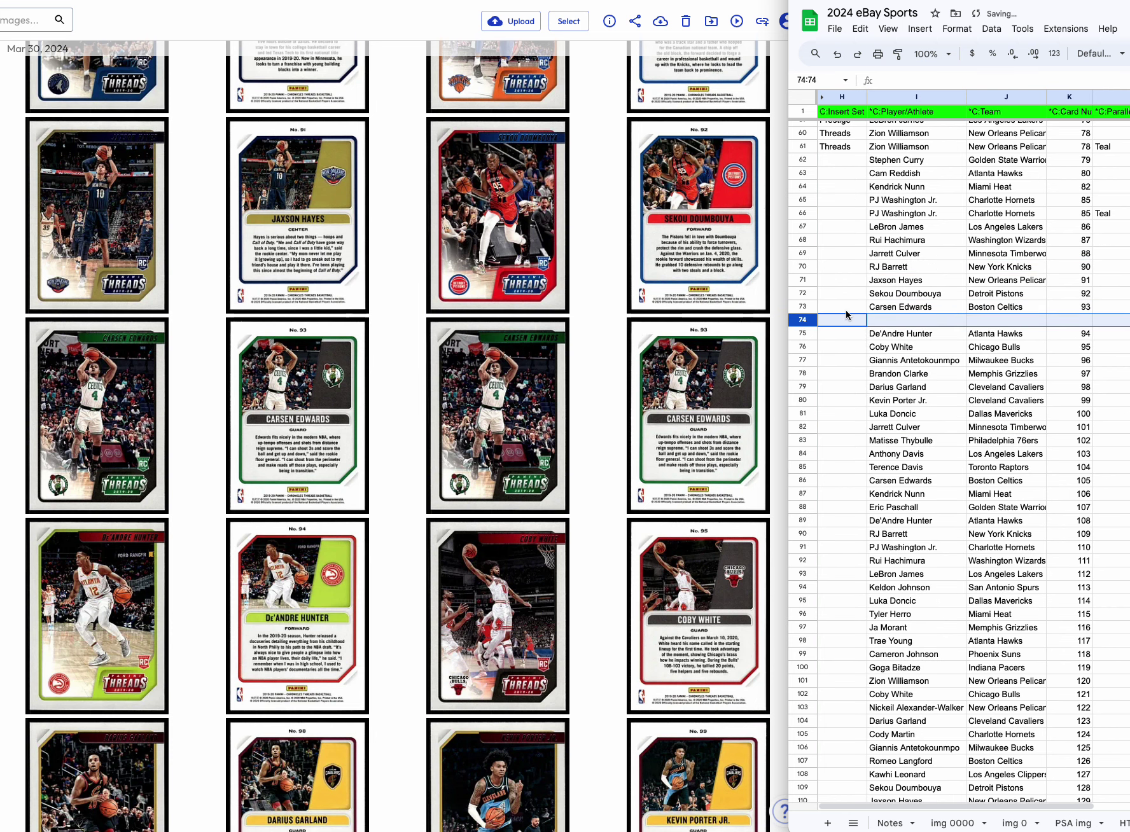
pyautogui.click(803, 307)
pyautogui.hotkey('ctrl', 'c')
pyautogui.click(803, 320)
pyautogui.hotkey('ctrl', 'v')
# Copy the Teal parallel from PJ Washington Jr.'s card 85 to the second Carsen Edwards card 93 row.
pyautogui.click(1104, 213)
pyautogui.hotkey('ctrl', 'c')
pyautogui.click(1107, 320)
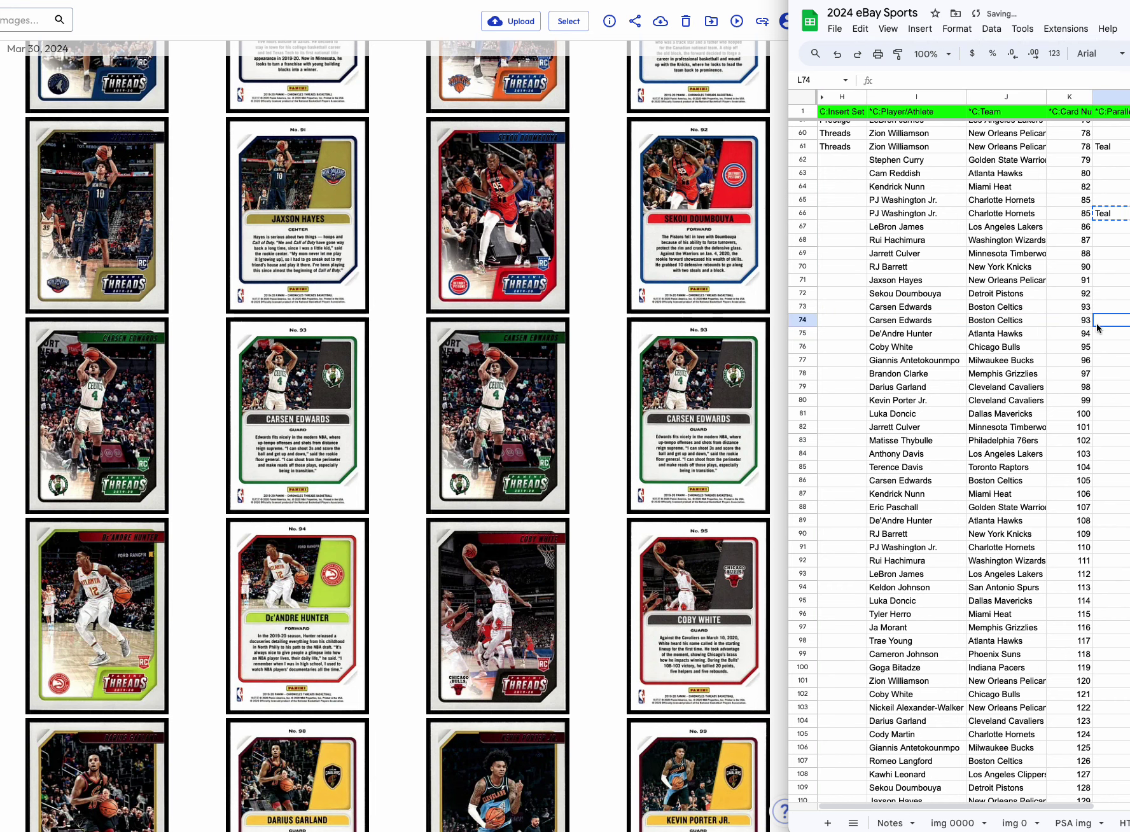
pyautogui.hotkey('ctrl', 'v')
# Check the card number on Darius Garland's enlarged Threads image and delete the Giannis Antetokounmpo card 96 and Brandon Clarke card 97 rows.
pyautogui.scroll(-2, 581, 526)
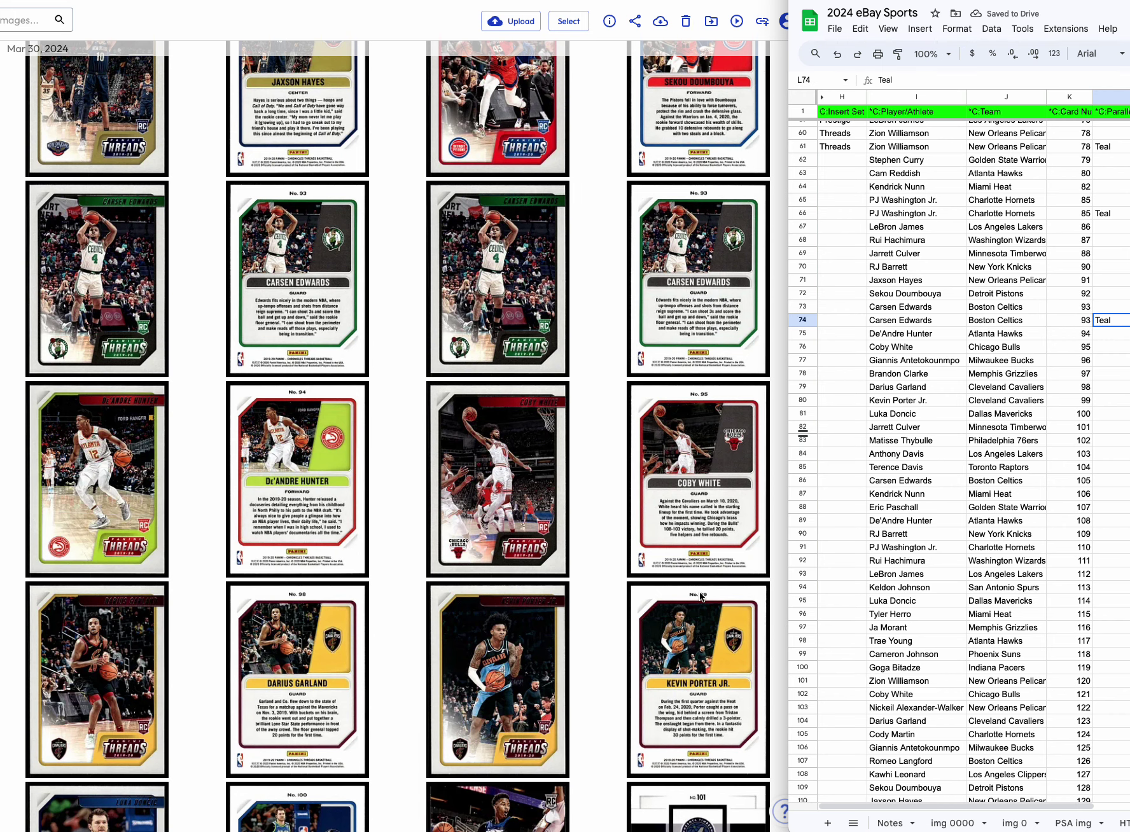
pyautogui.scroll(-2, 692, 635)
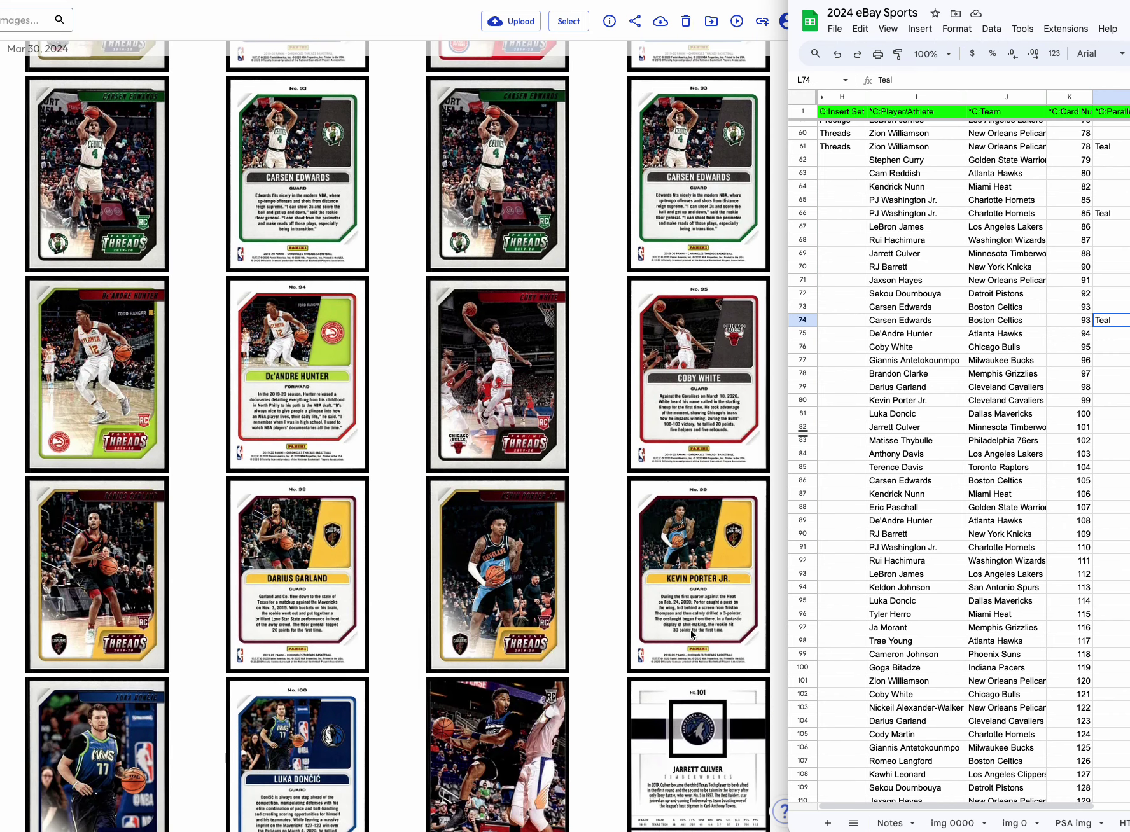
pyautogui.click(293, 517)
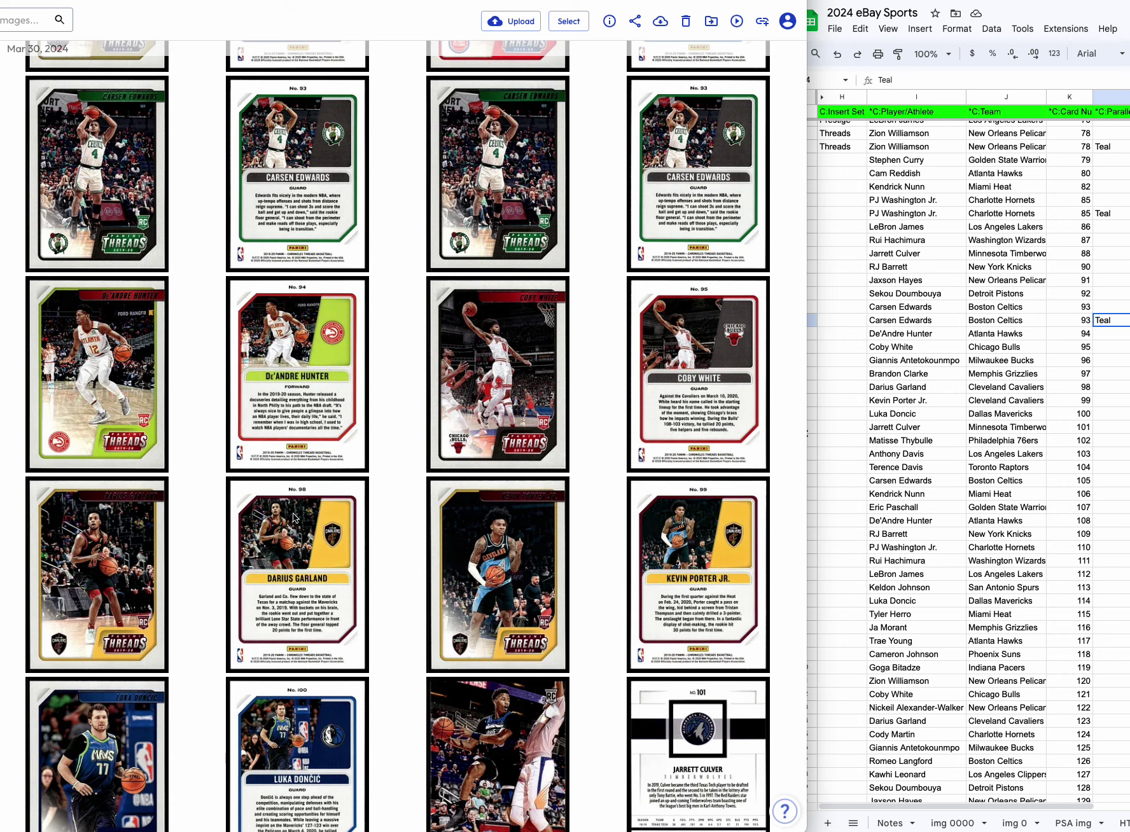
pyautogui.click(294, 517)
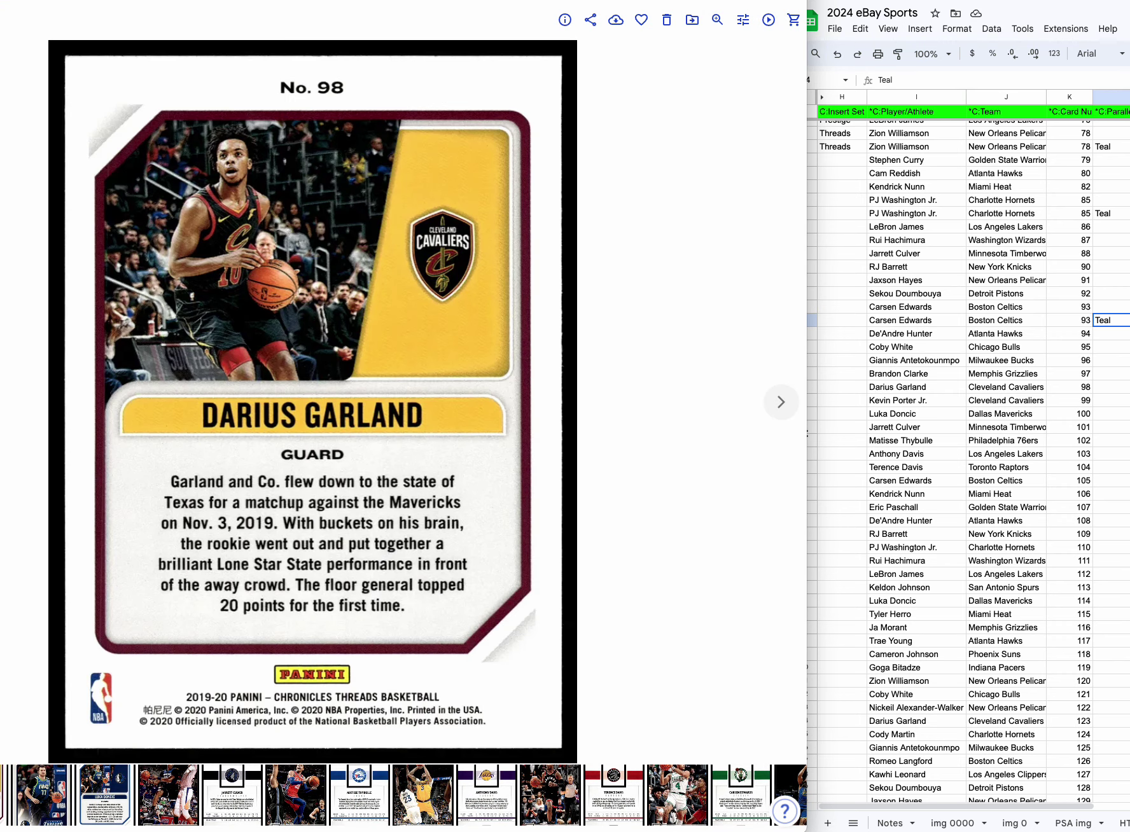
pyautogui.press('Escape')
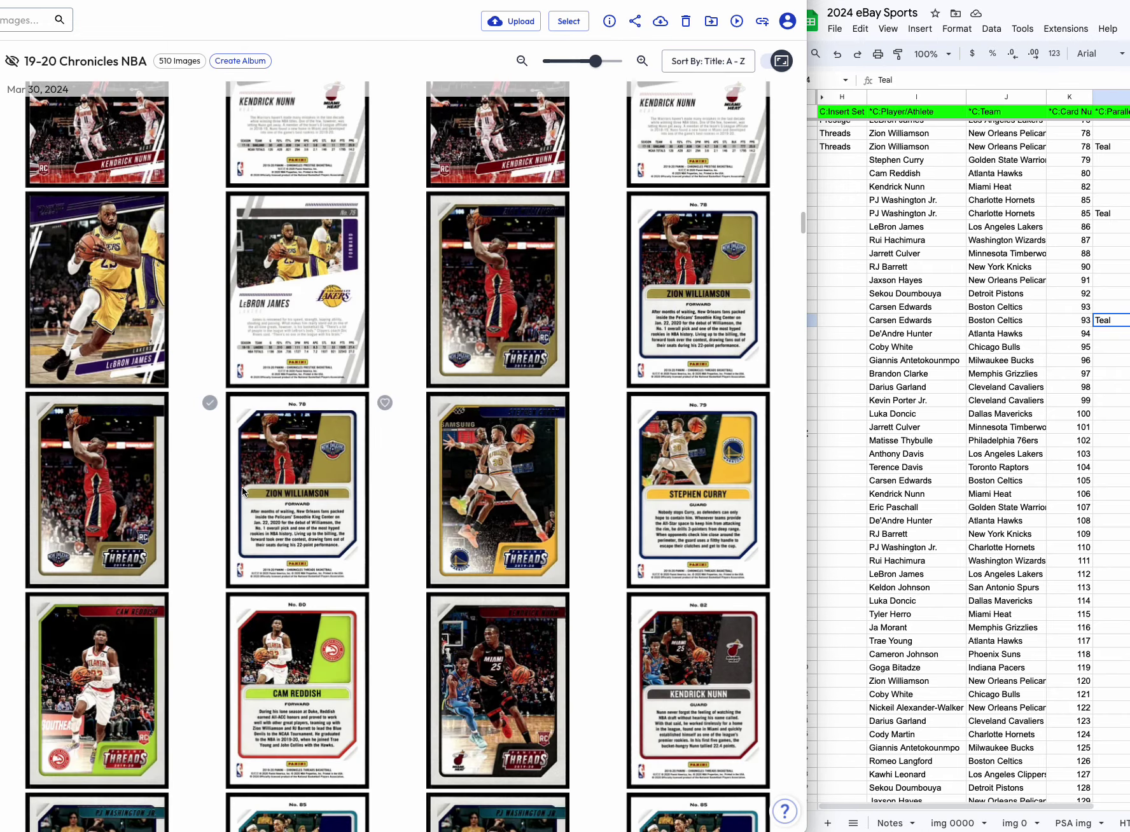
pyautogui.scroll(-10, 290, 543)
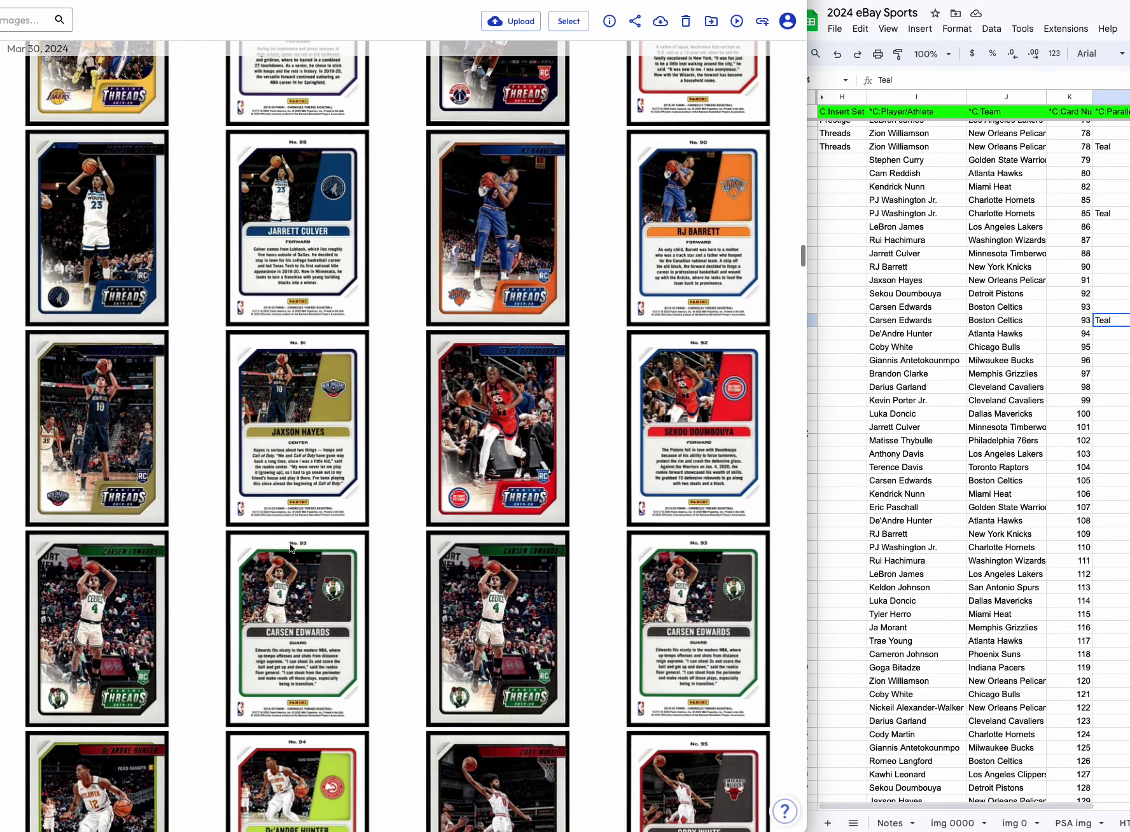
pyautogui.scroll(-4, 289, 543)
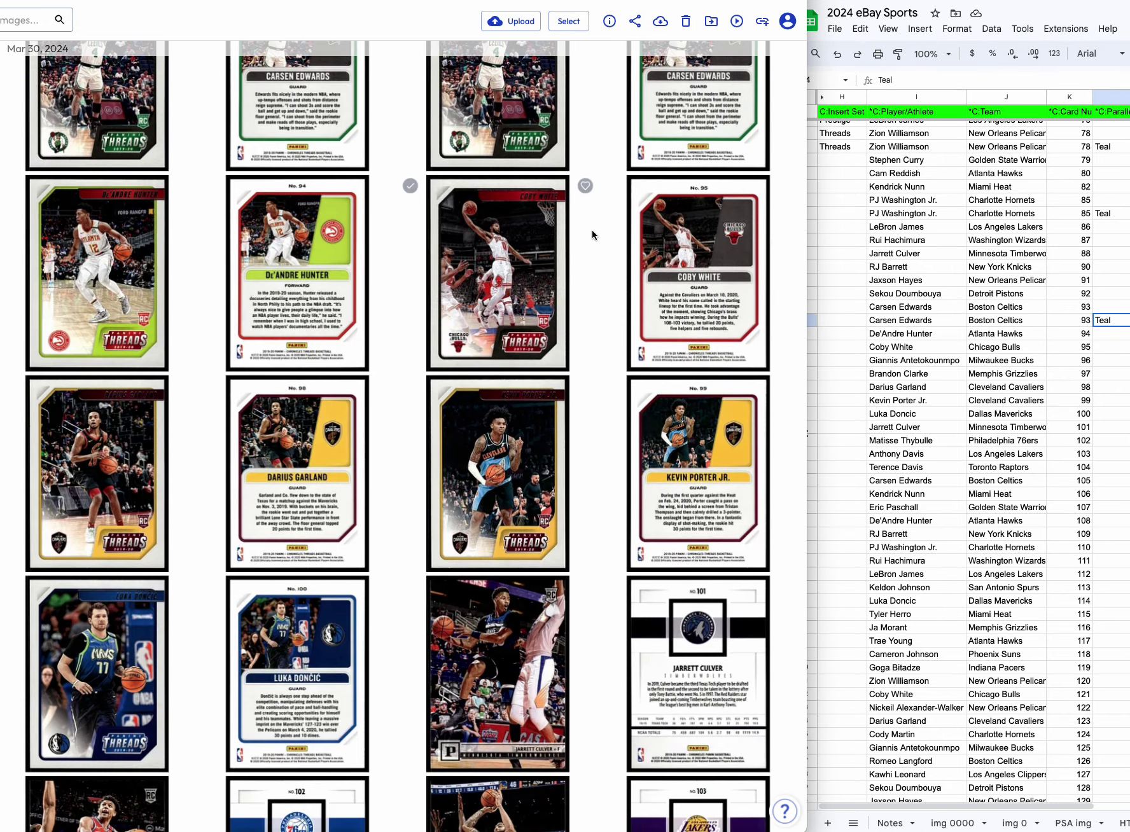
pyautogui.click(963, 405)
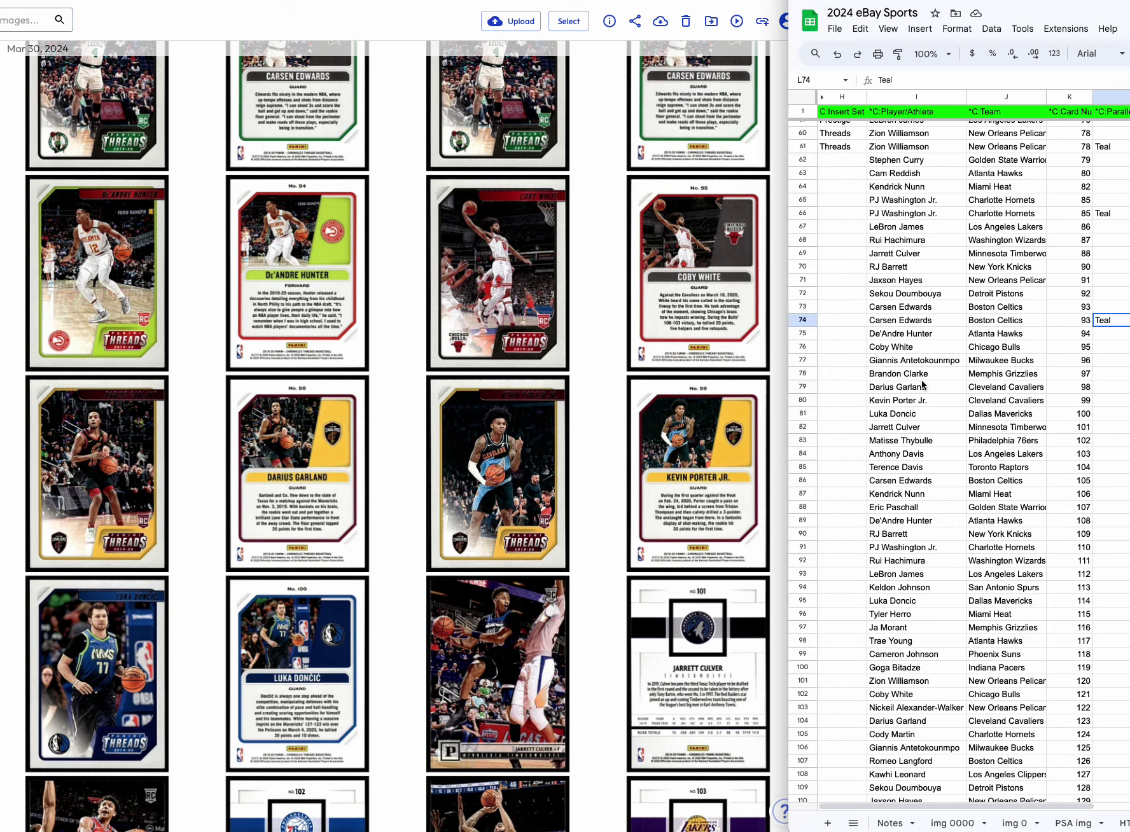
pyautogui.moveTo(803, 360); pyautogui.dragTo(821, 374)
pyautogui.rightClick(852, 369)
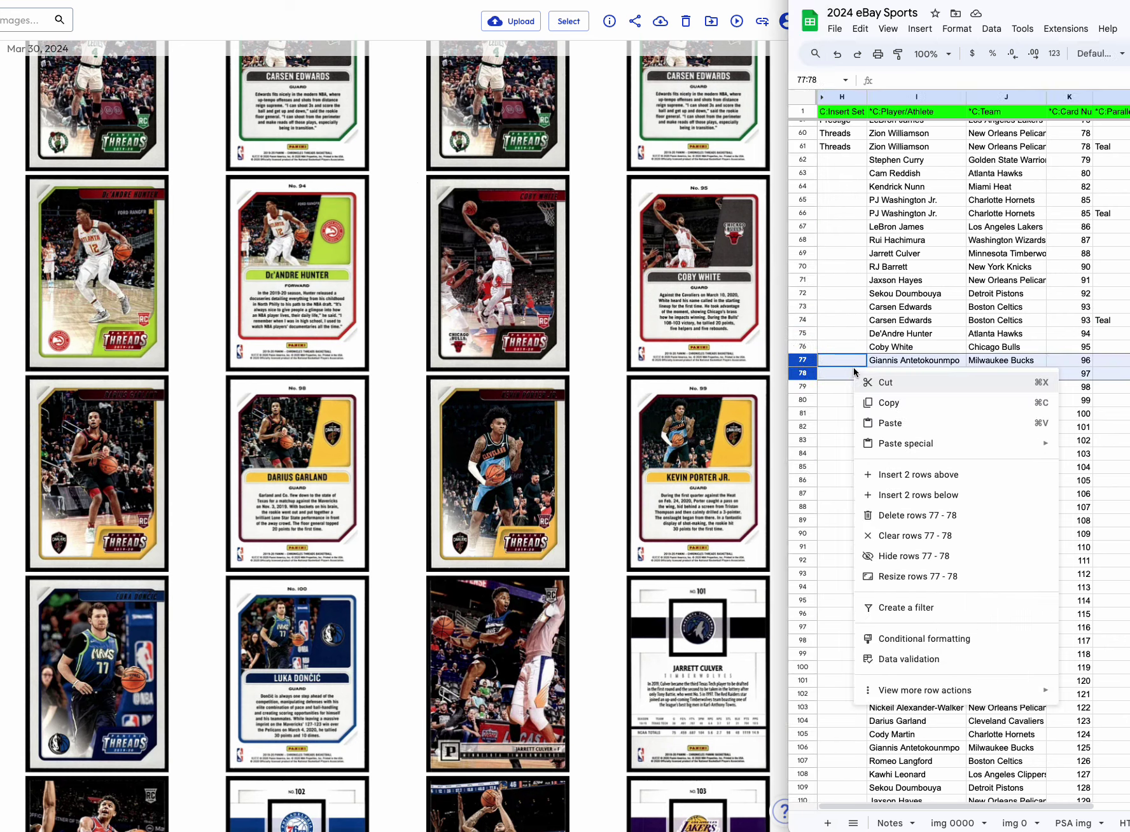
pyautogui.click(929, 516)
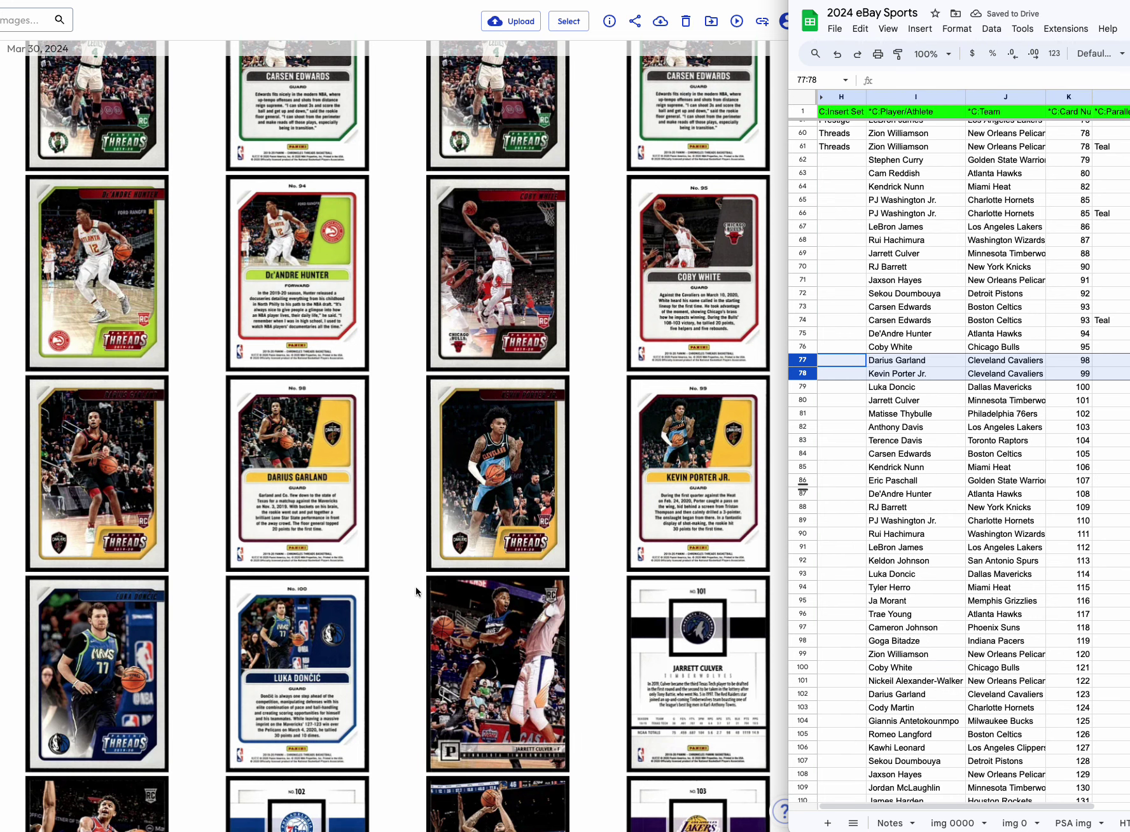
# Copy the Threads Insert Set name from Zion Williamson's row to the rows from Stephen Curry's card 79 through Luka Doncic's card 100.
pyautogui.click(836, 149)
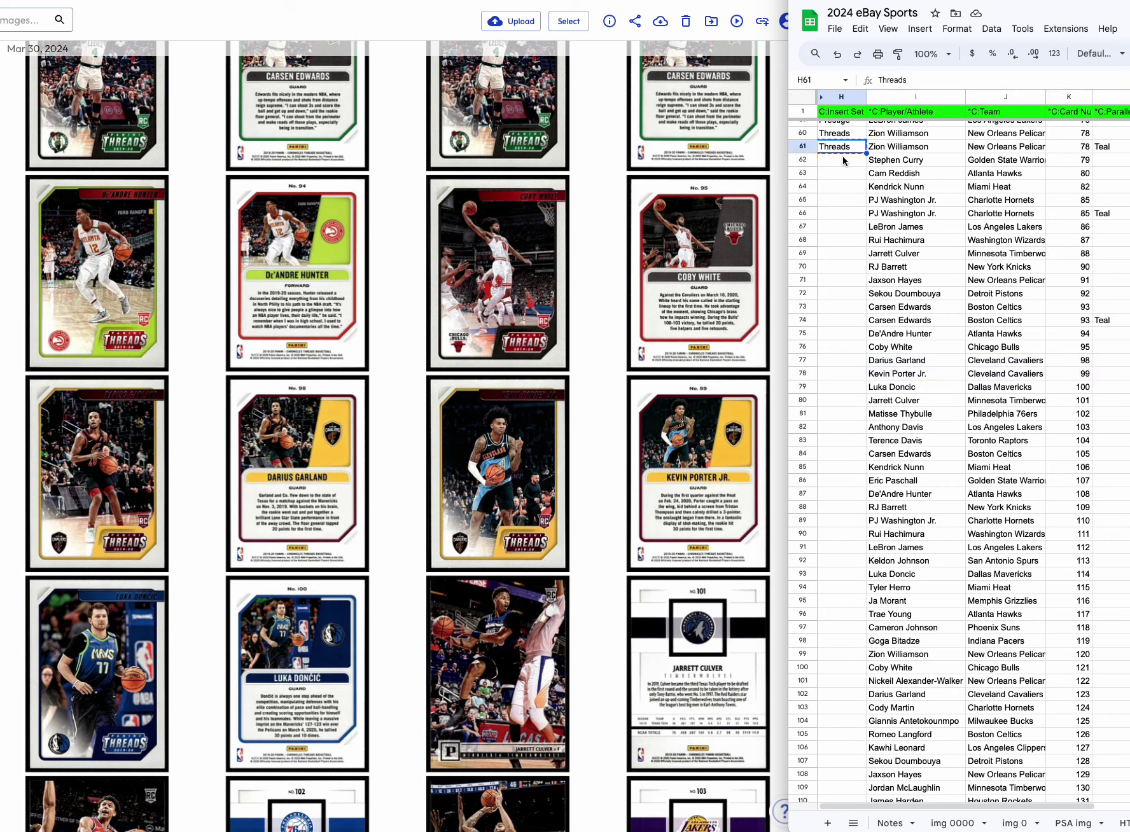
pyautogui.moveTo(842, 157); pyautogui.dragTo(854, 400)
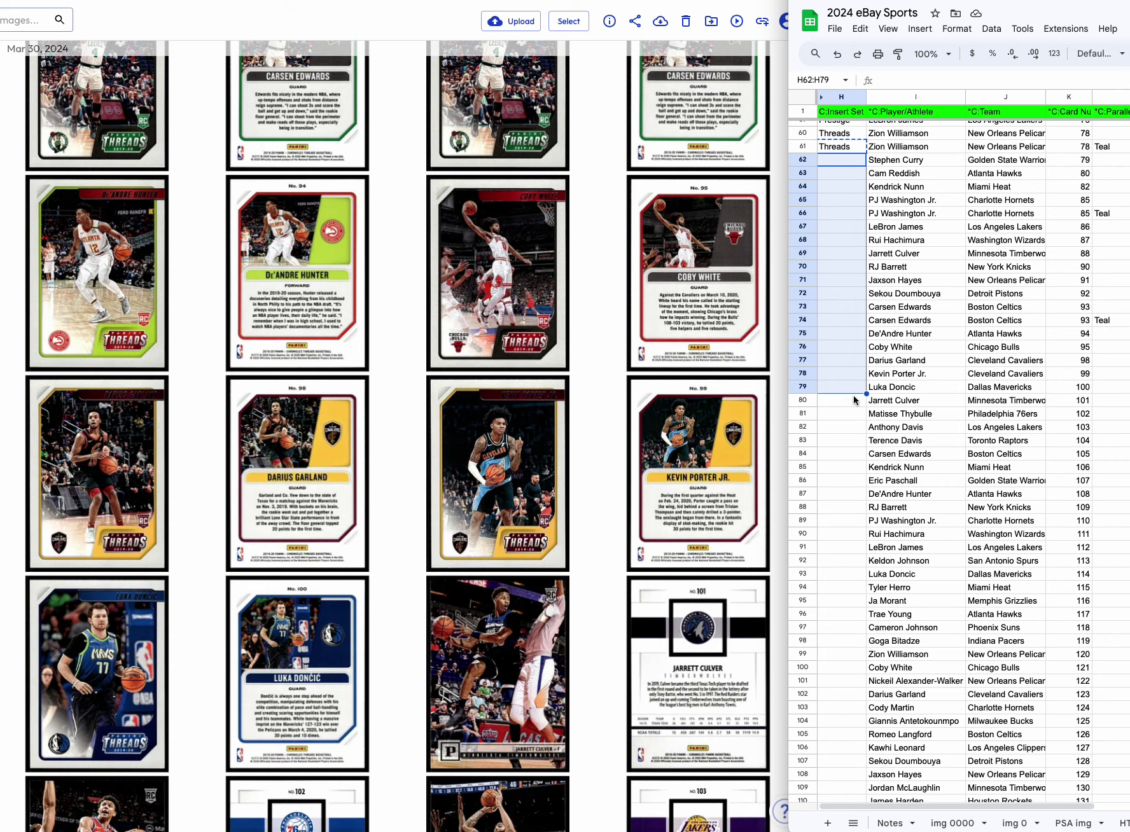
pyautogui.write('Threads')
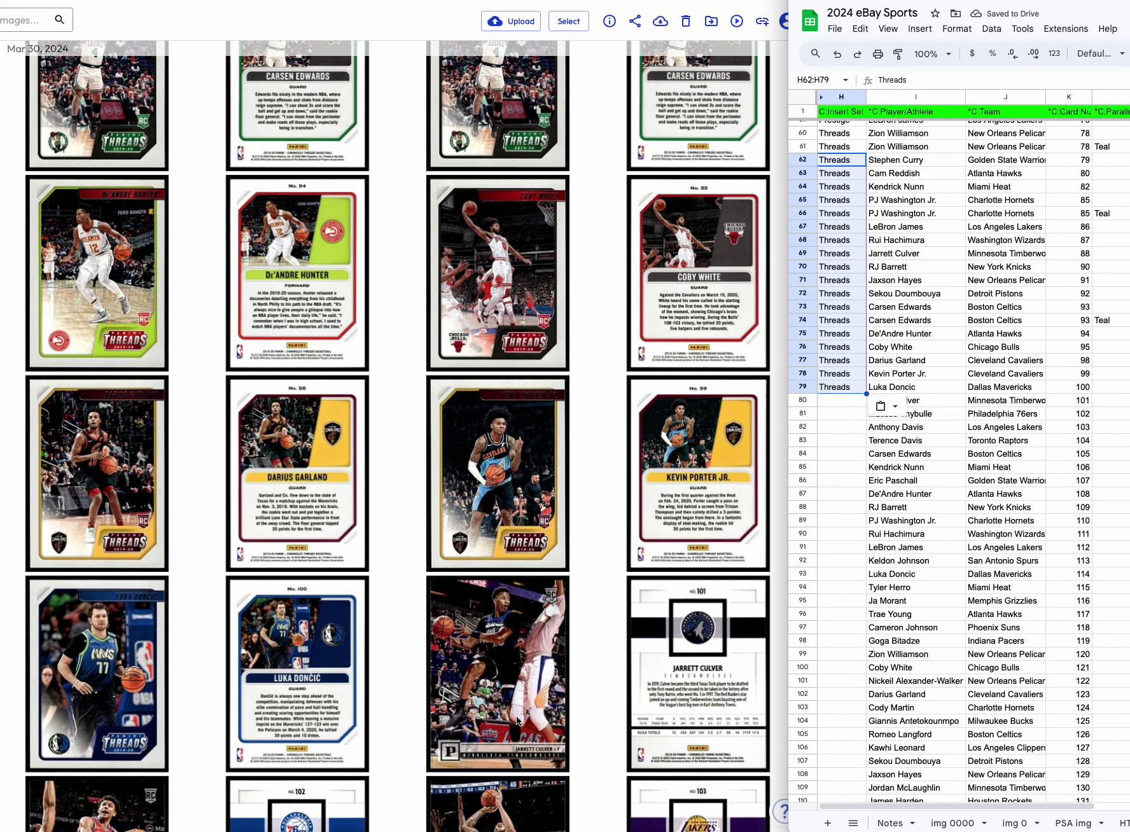
# Enter Panini as the Insert Set name for Jarrett Culver's card 101.
pyautogui.click(829, 402)
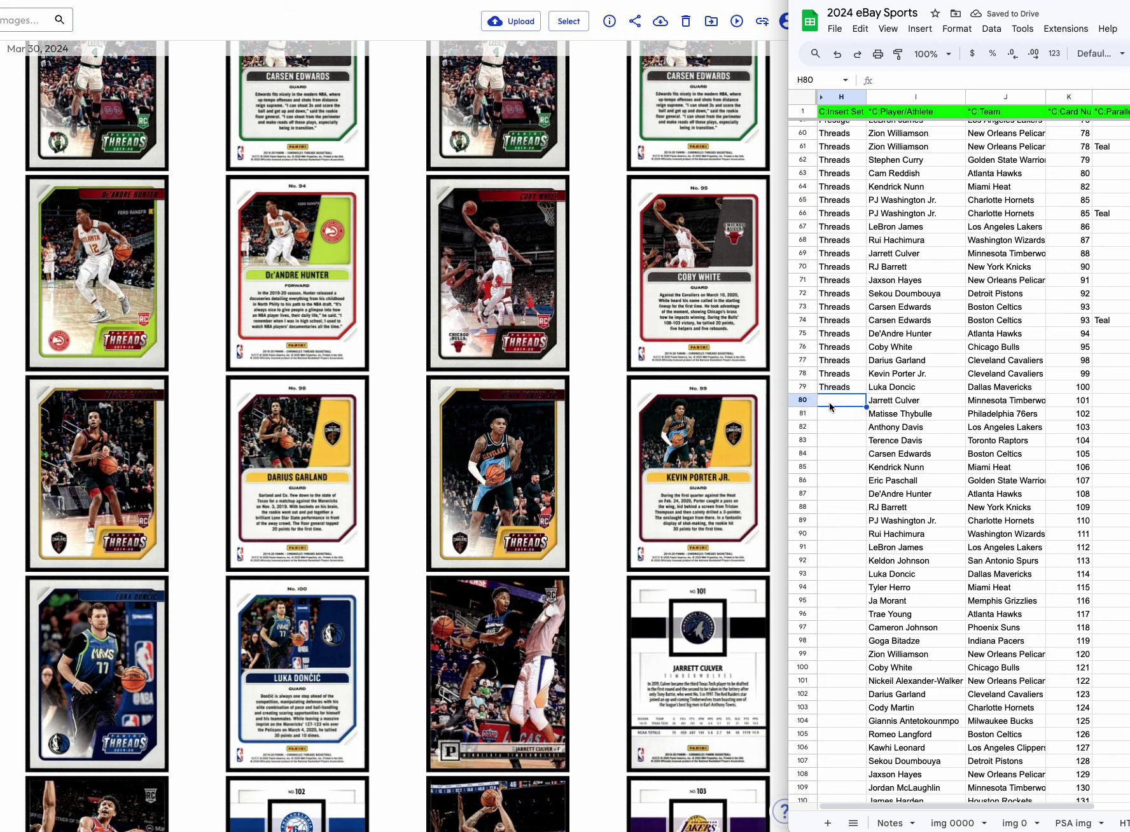
pyautogui.write('Panini')
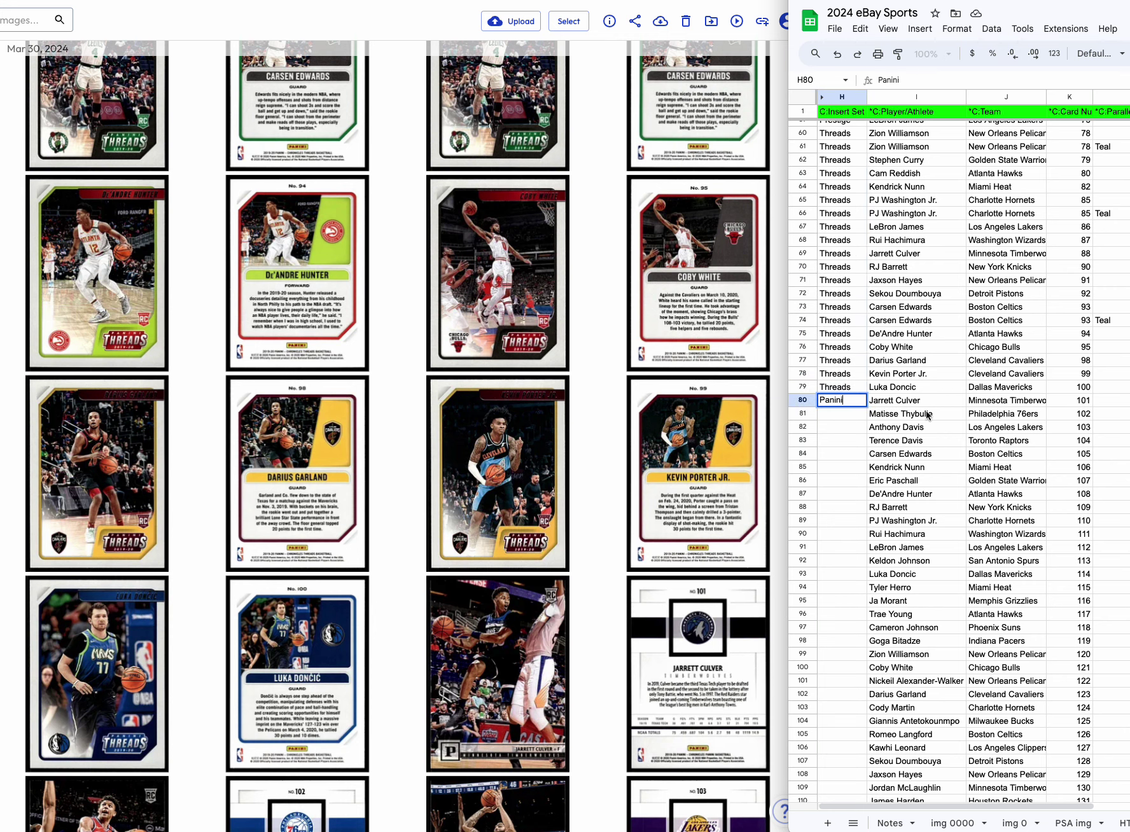
pyautogui.click(927, 415)
# Delete the rows for Kendrick Nunn's card 106 and De'Andre Hunter's card 108 from the checklist.
pyautogui.scroll(-5, 723, 563)
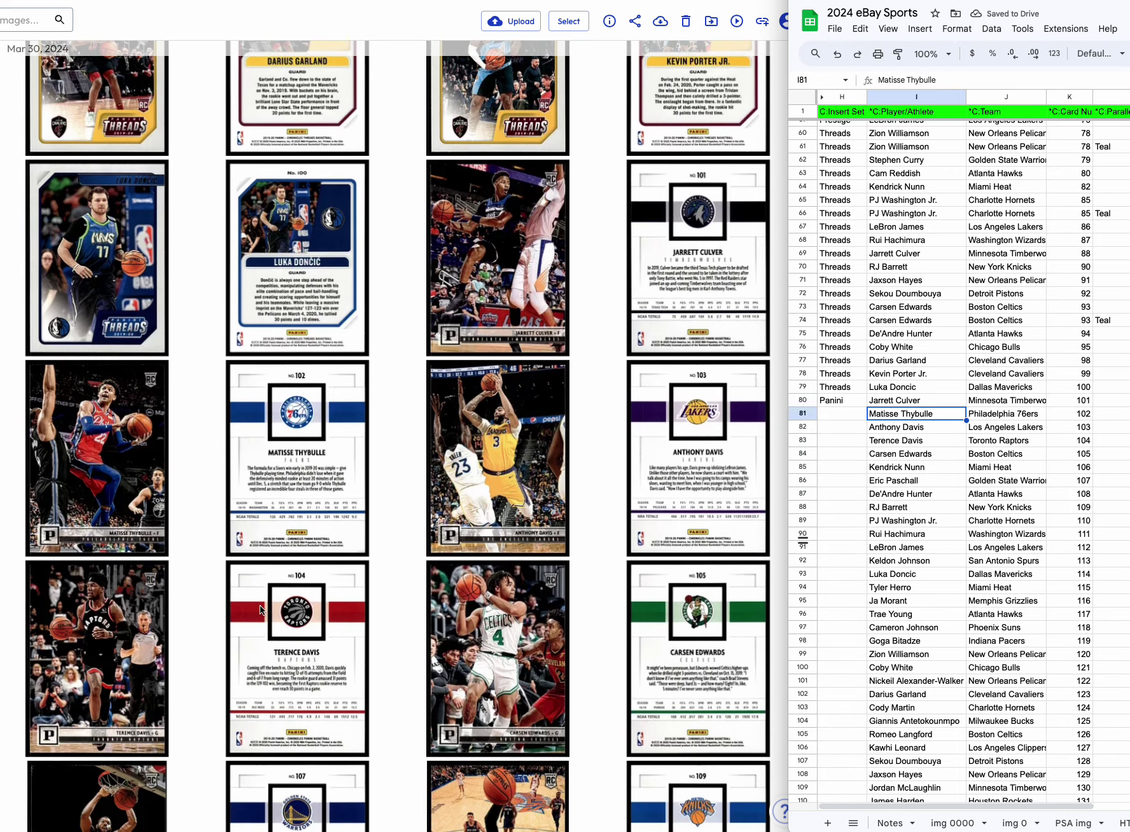
pyautogui.scroll(-4, 502, 517)
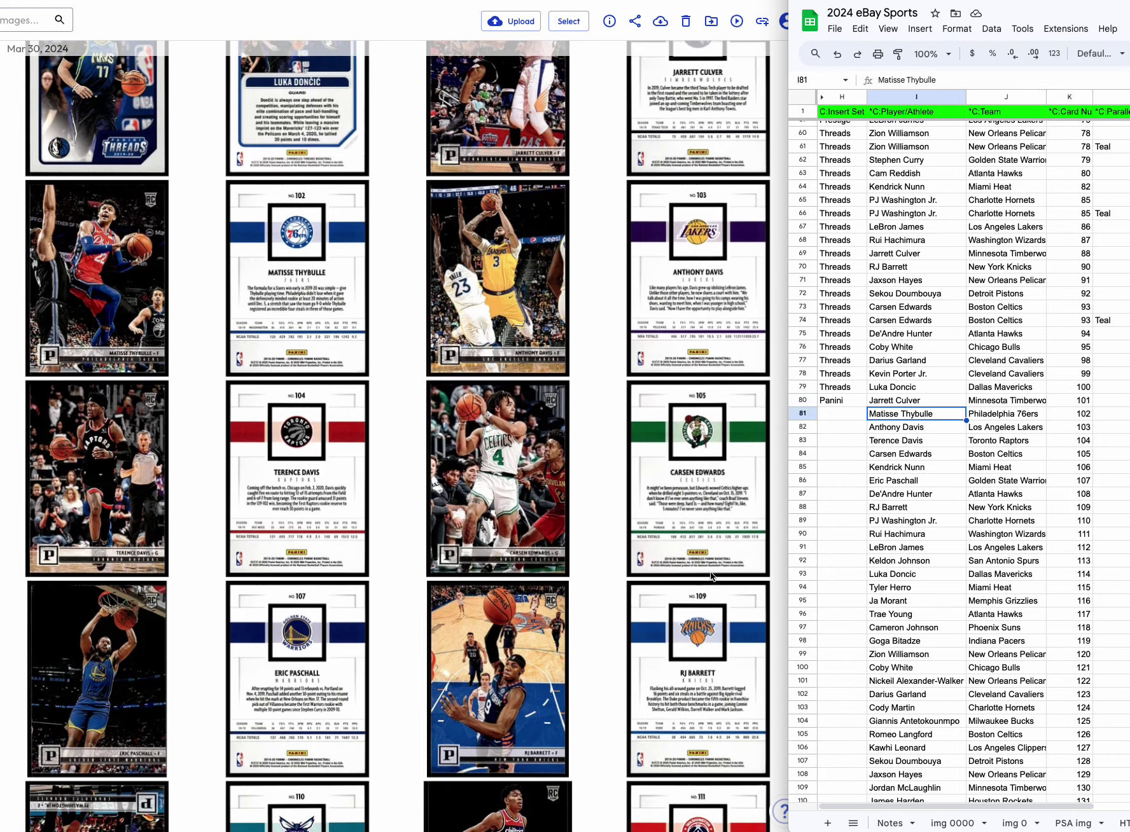
pyautogui.click(937, 446)
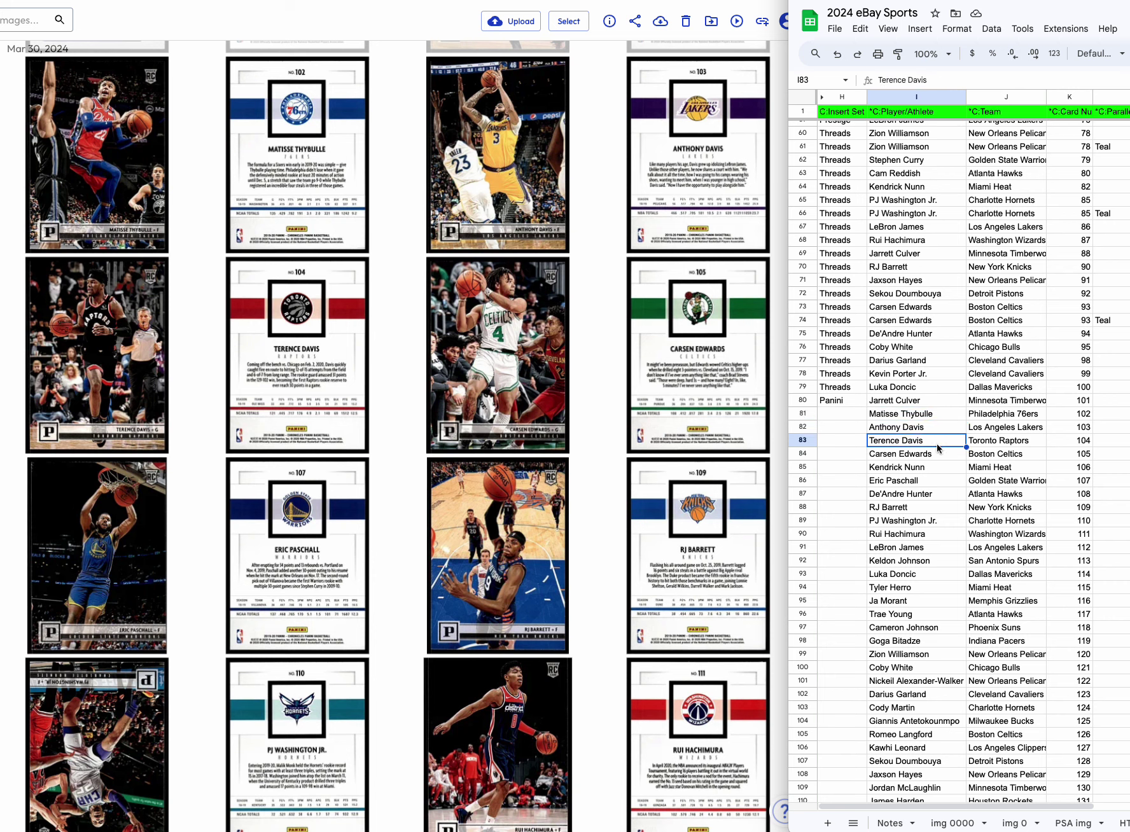
pyautogui.click(803, 467)
pyautogui.rightClick(803, 467)
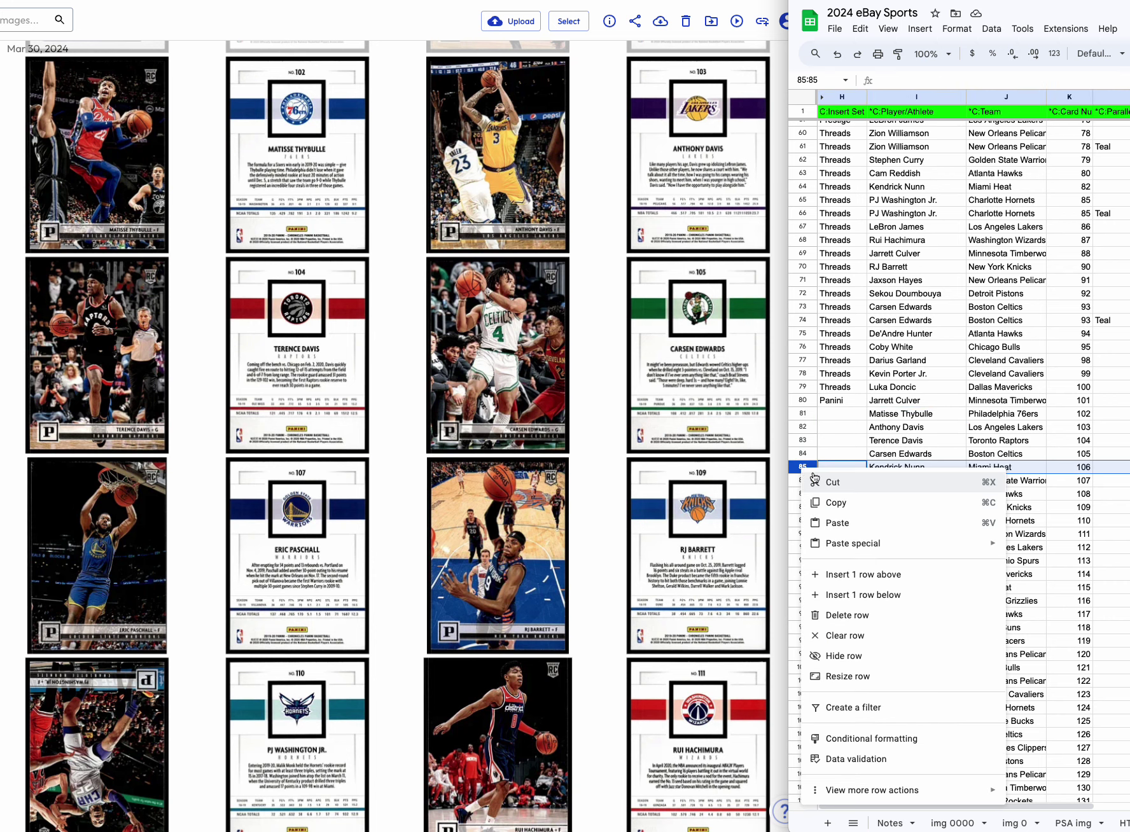
pyautogui.click(847, 615)
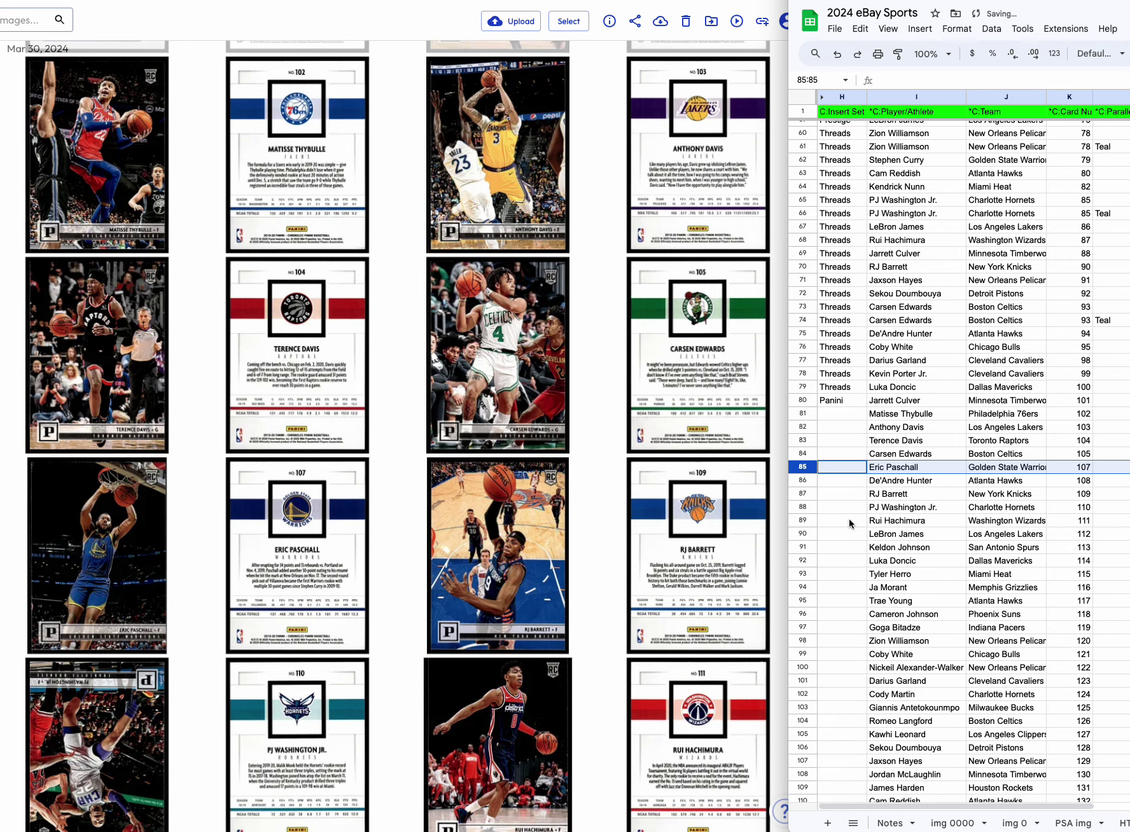
pyautogui.click(803, 481)
pyautogui.rightClick(802, 481)
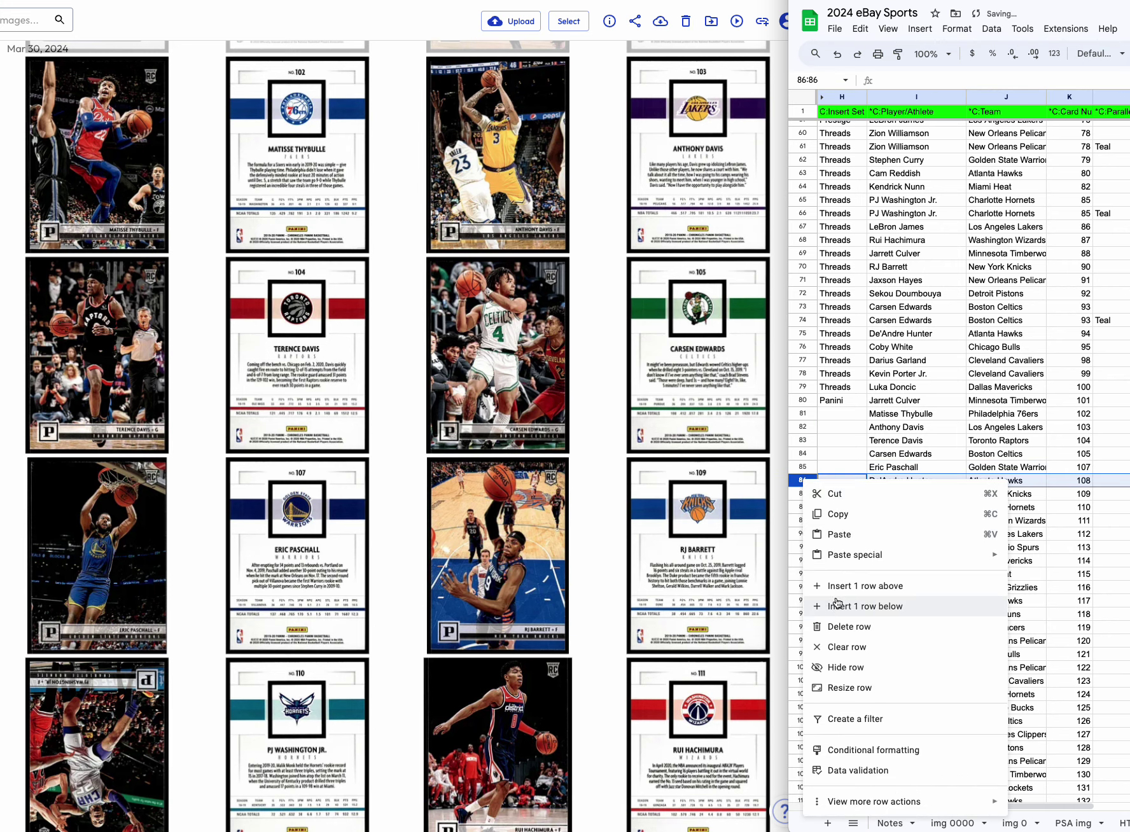
pyautogui.click(845, 627)
# Compare the scans with the checklist through card 118 and overwrite Ja Morant's card 116 row with a copy of Trae Young's card 117 row.
pyautogui.scroll(-4, 471, 612)
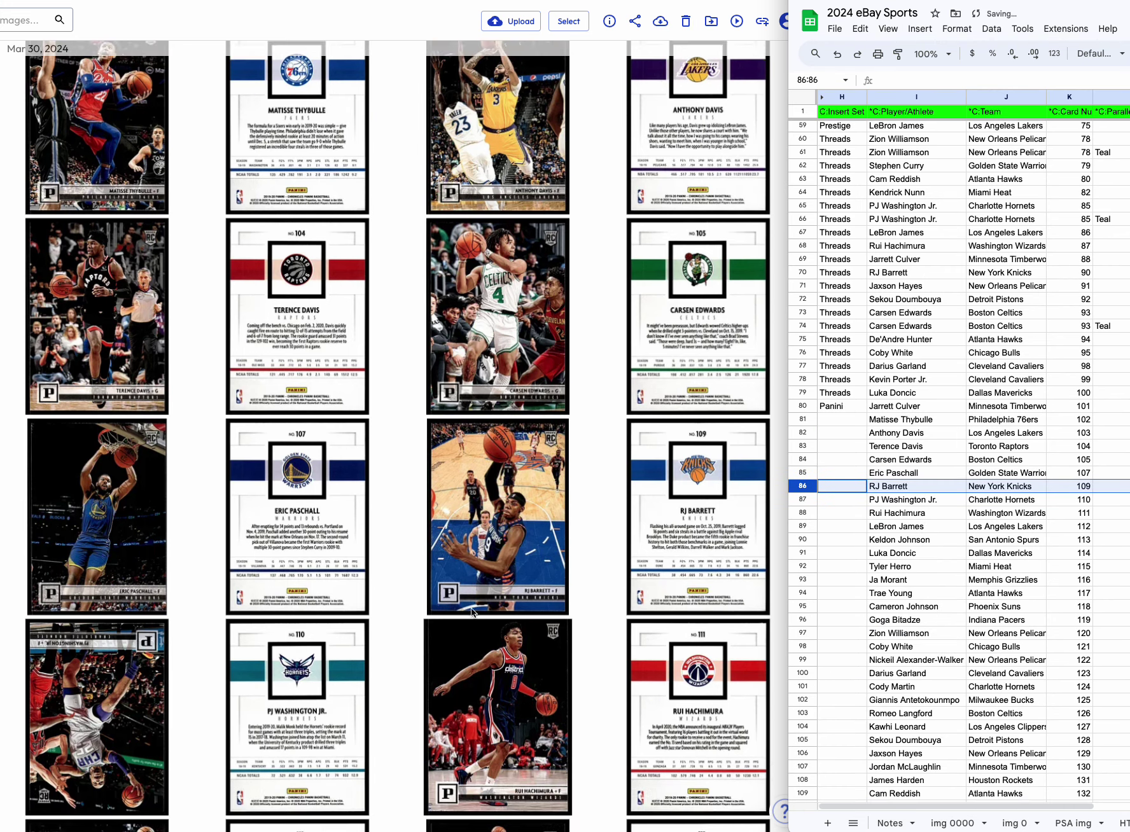
pyautogui.scroll(-2, 471, 612)
pyautogui.scroll(-5, 471, 612)
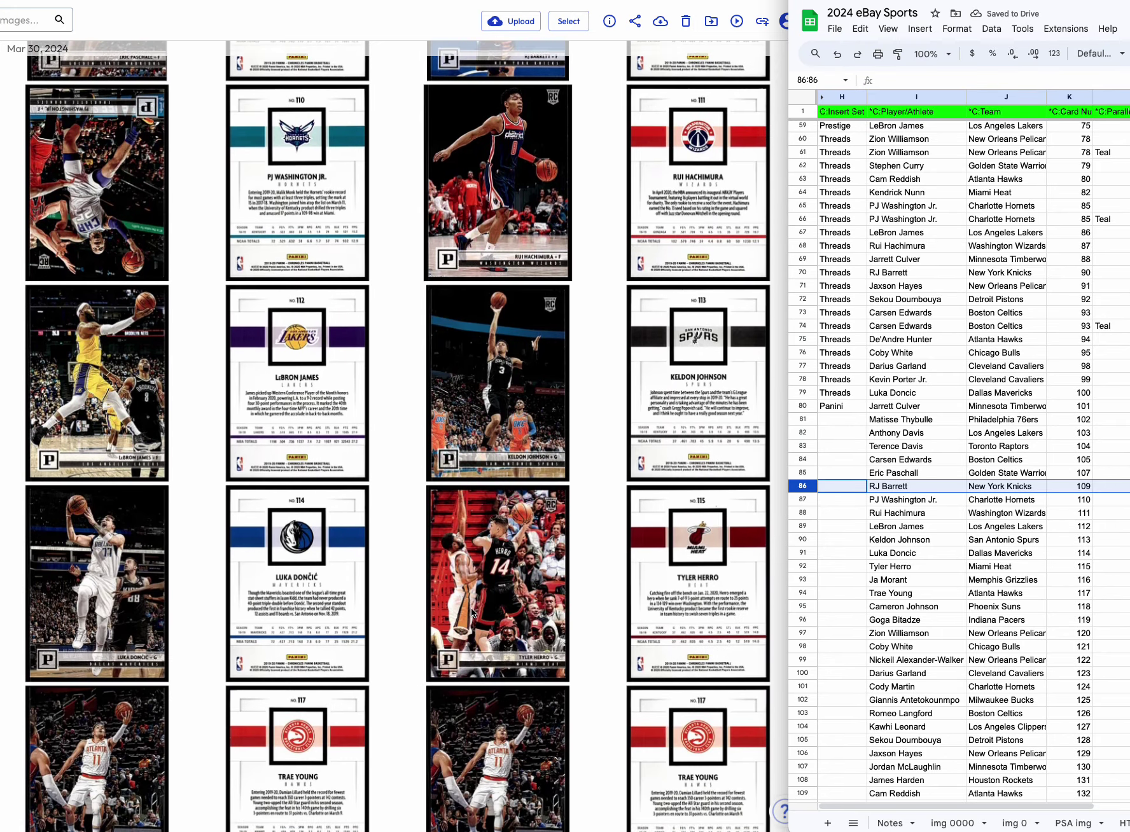
pyautogui.scroll(-3, 471, 612)
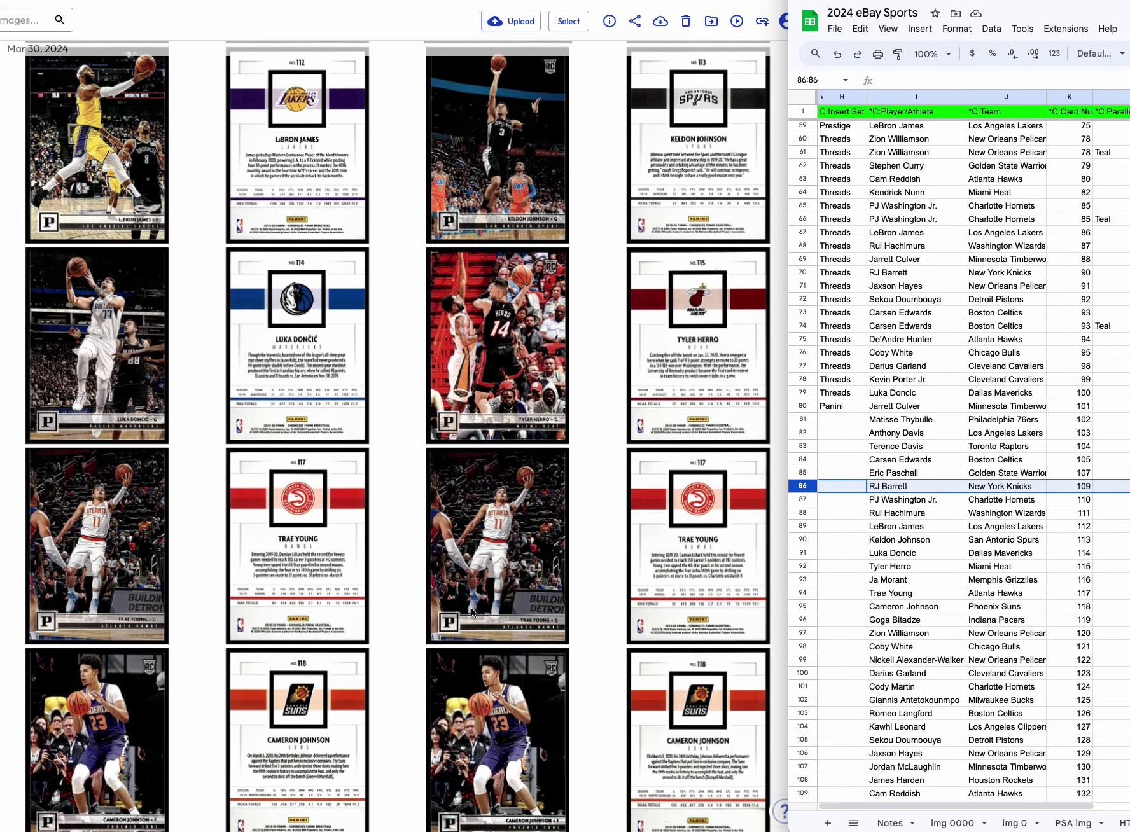
pyautogui.scroll(-5, 471, 612)
pyautogui.scroll(3, 704, 172)
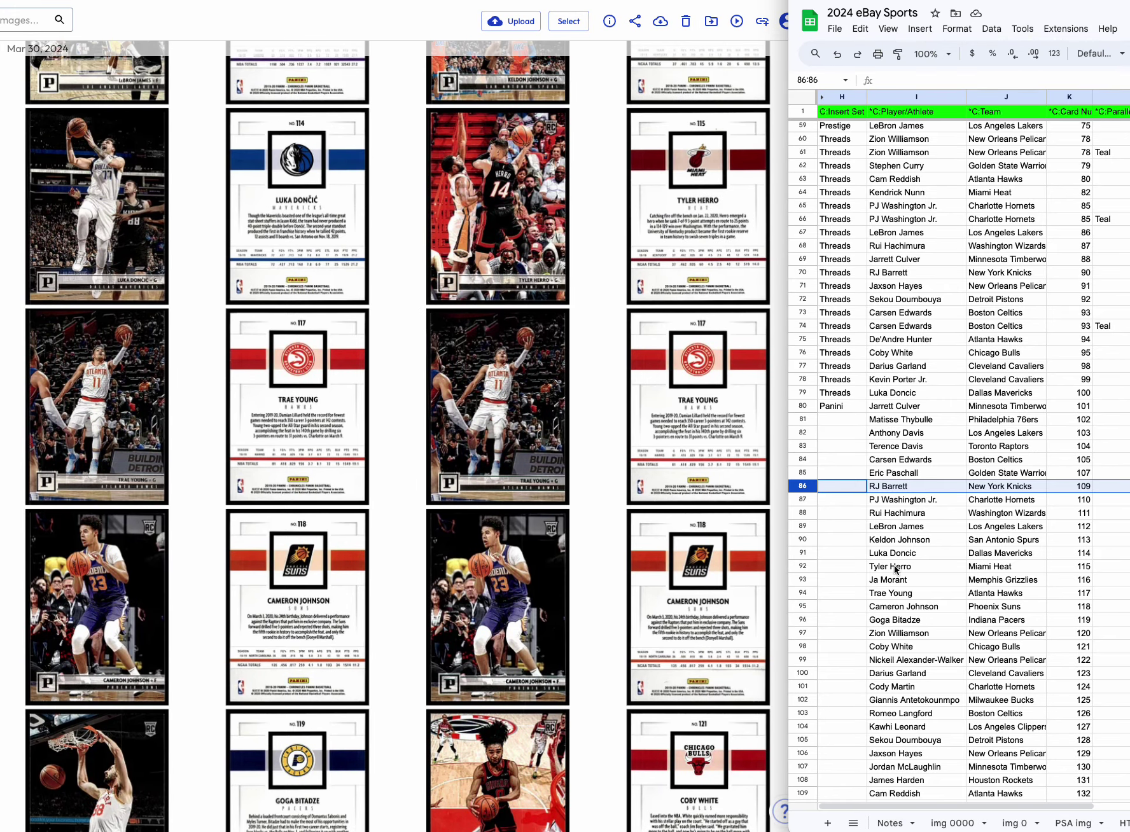
pyautogui.click(801, 593)
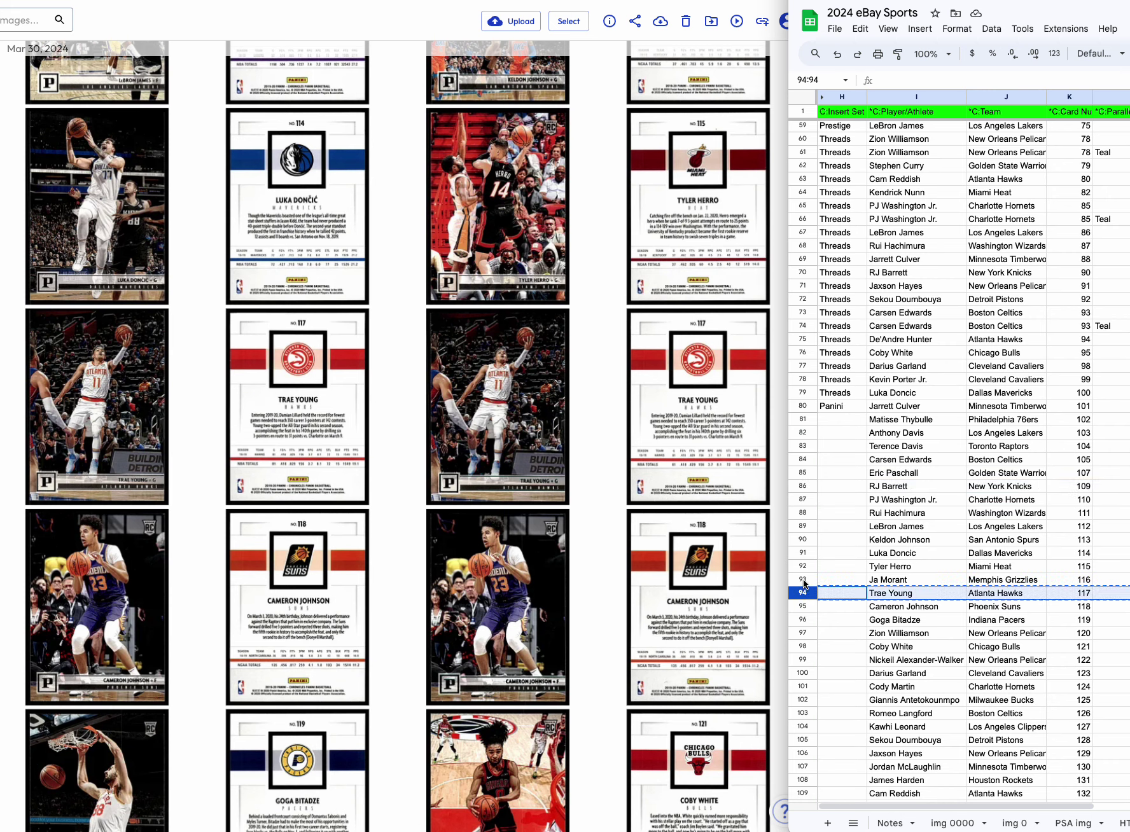
pyautogui.click(803, 580)
pyautogui.hotkey('ctrl', 'v')
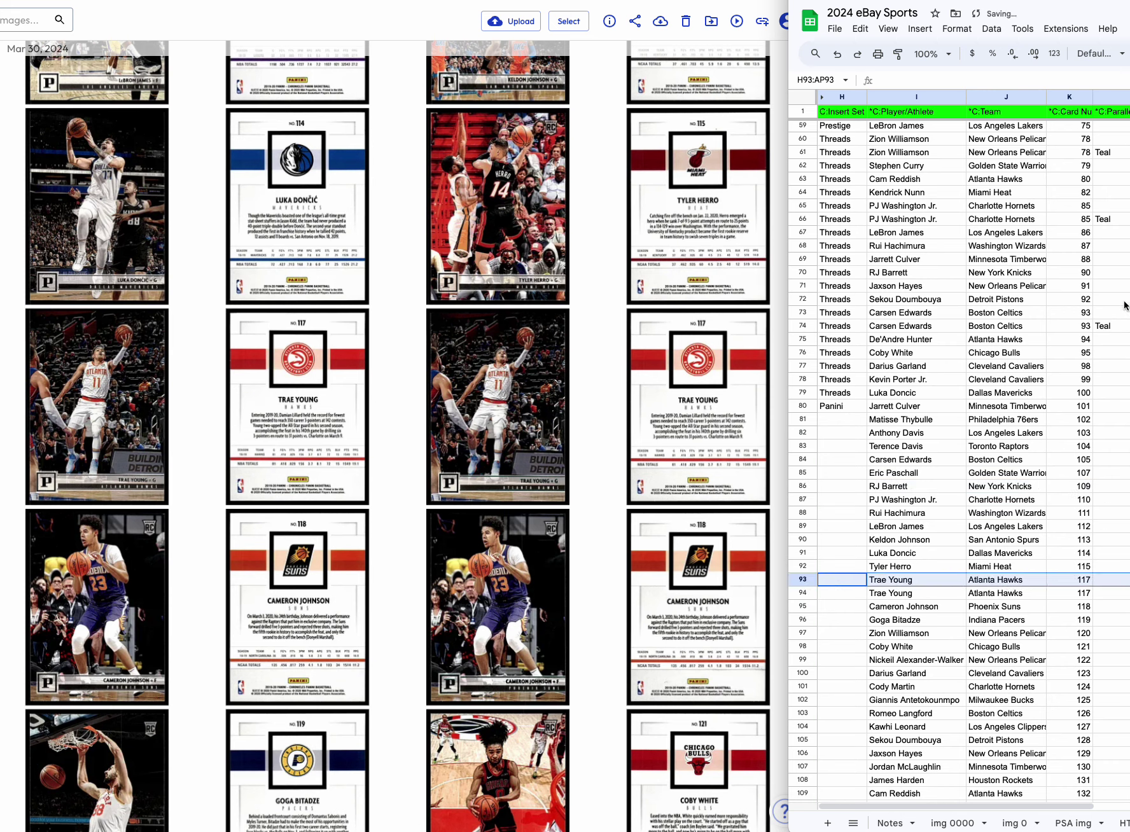
# Copy the Teal parallel from Carsen Edwards's card 93 to the second Trae Young card 117 row.
pyautogui.click(1108, 331)
pyautogui.hotkey('ctrl', 'c')
pyautogui.click(1106, 595)
pyautogui.hotkey('ctrl', 'v')
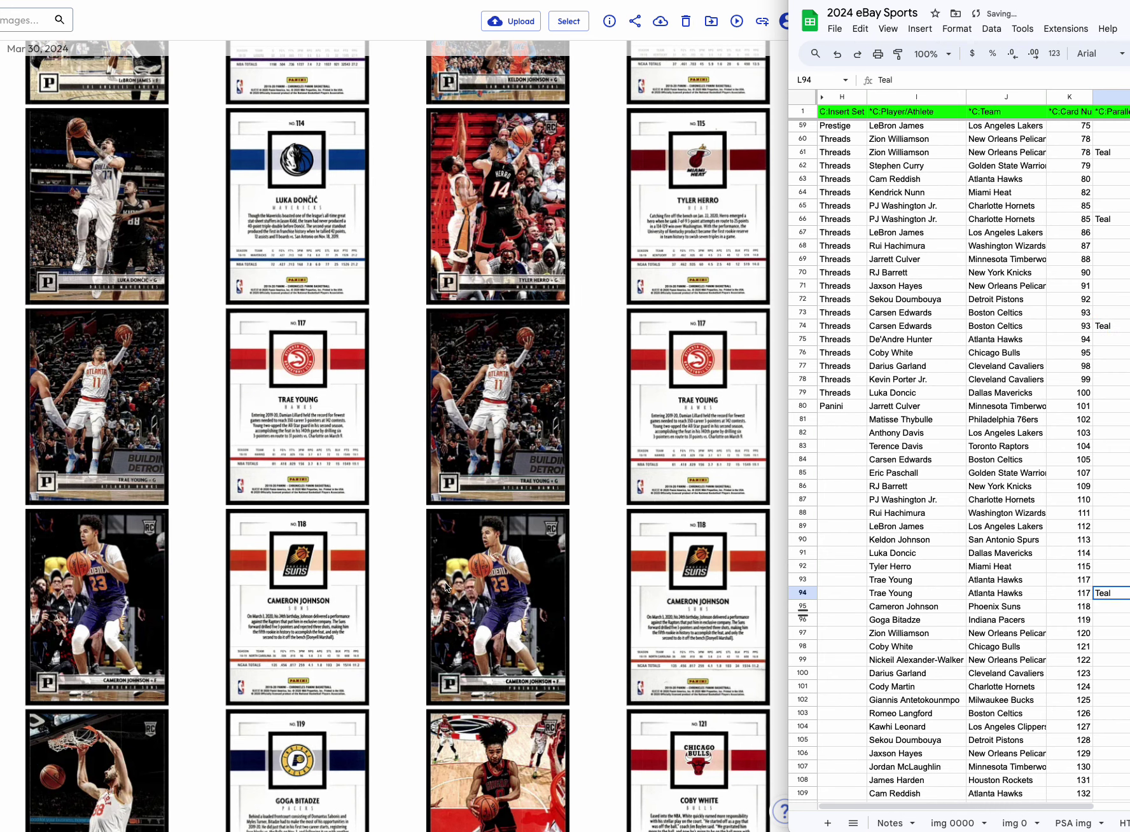
pyautogui.scroll(-4, 444, 581)
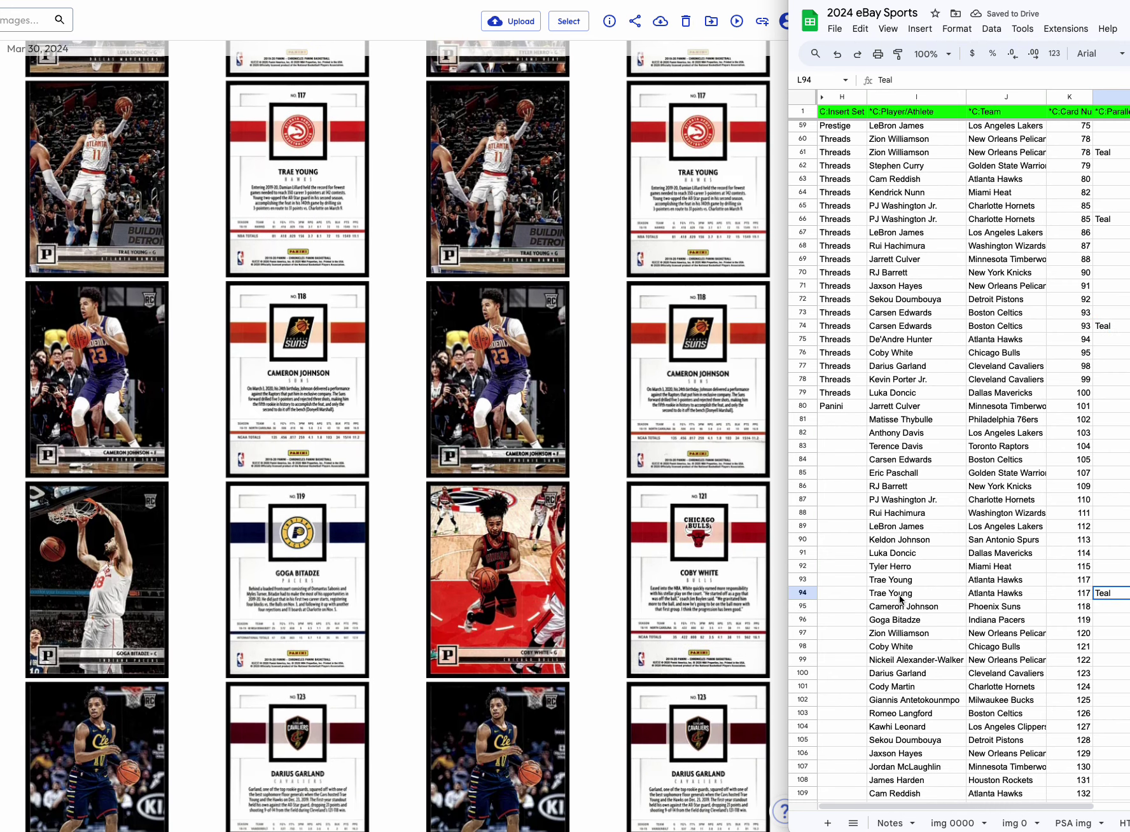
pyautogui.click(803, 606)
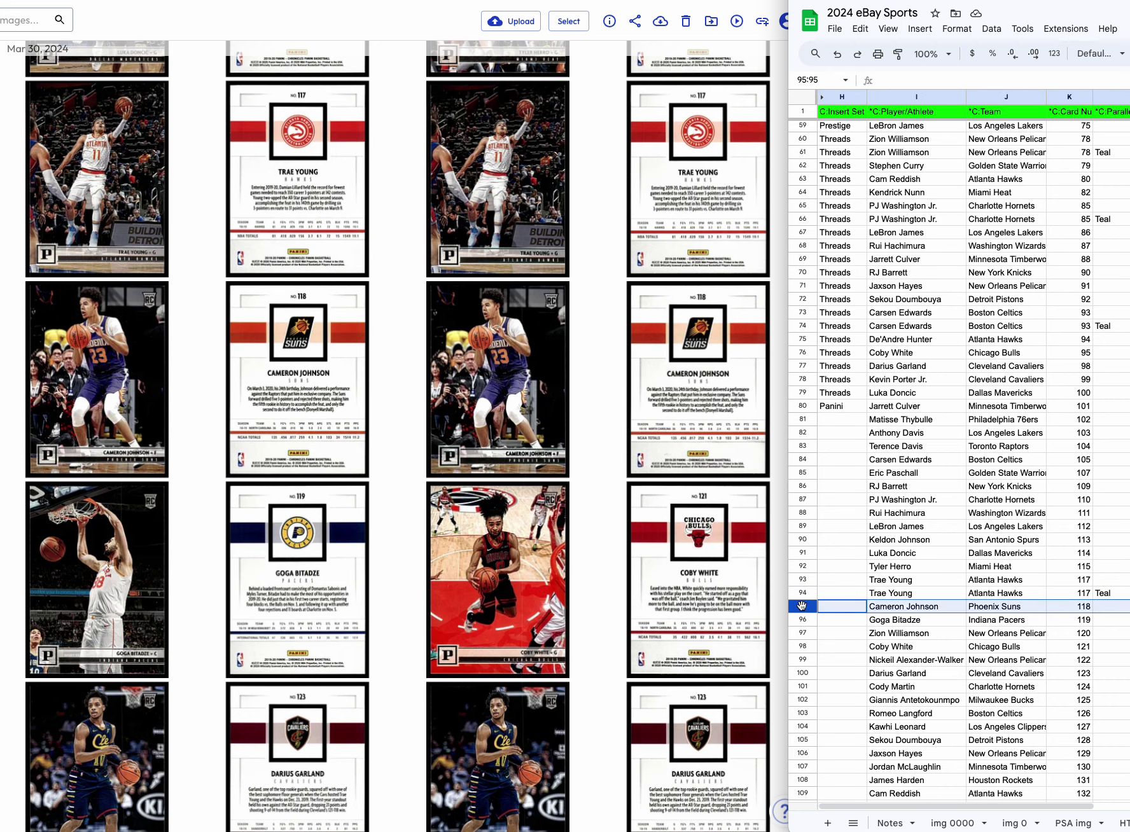
pyautogui.rightClick(803, 606)
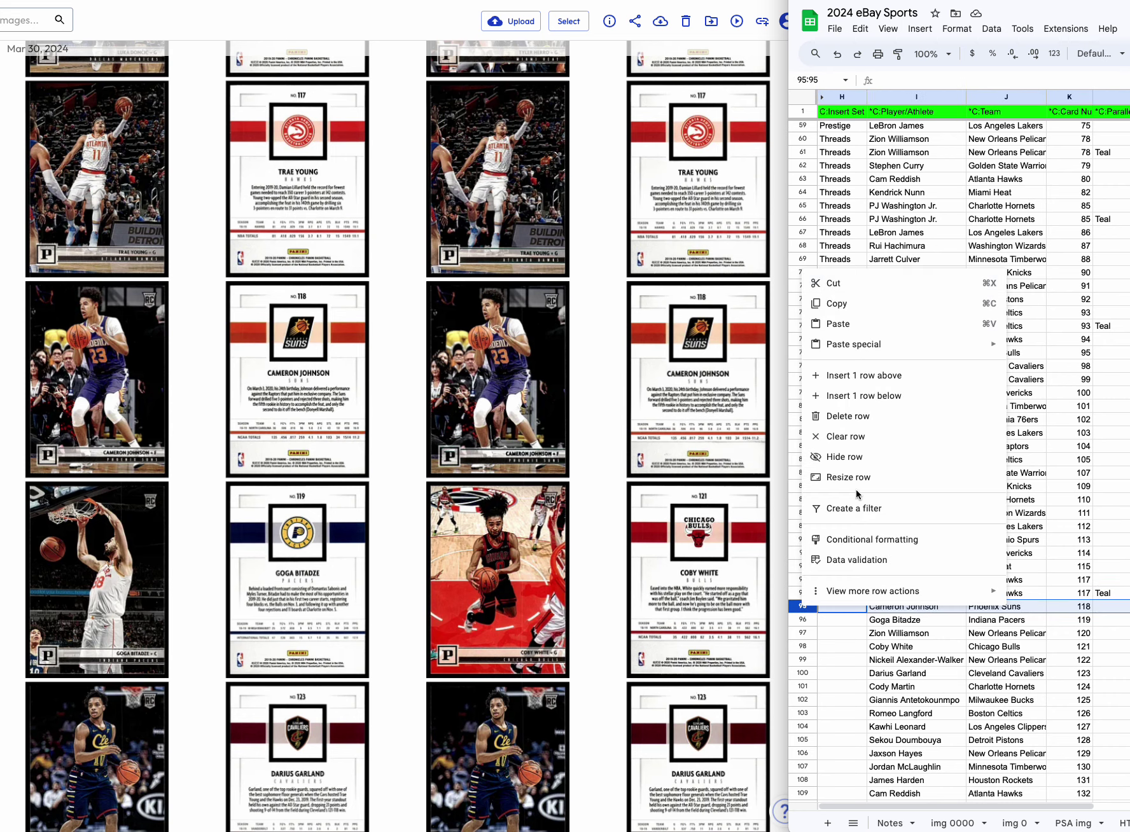
pyautogui.click(860, 376)
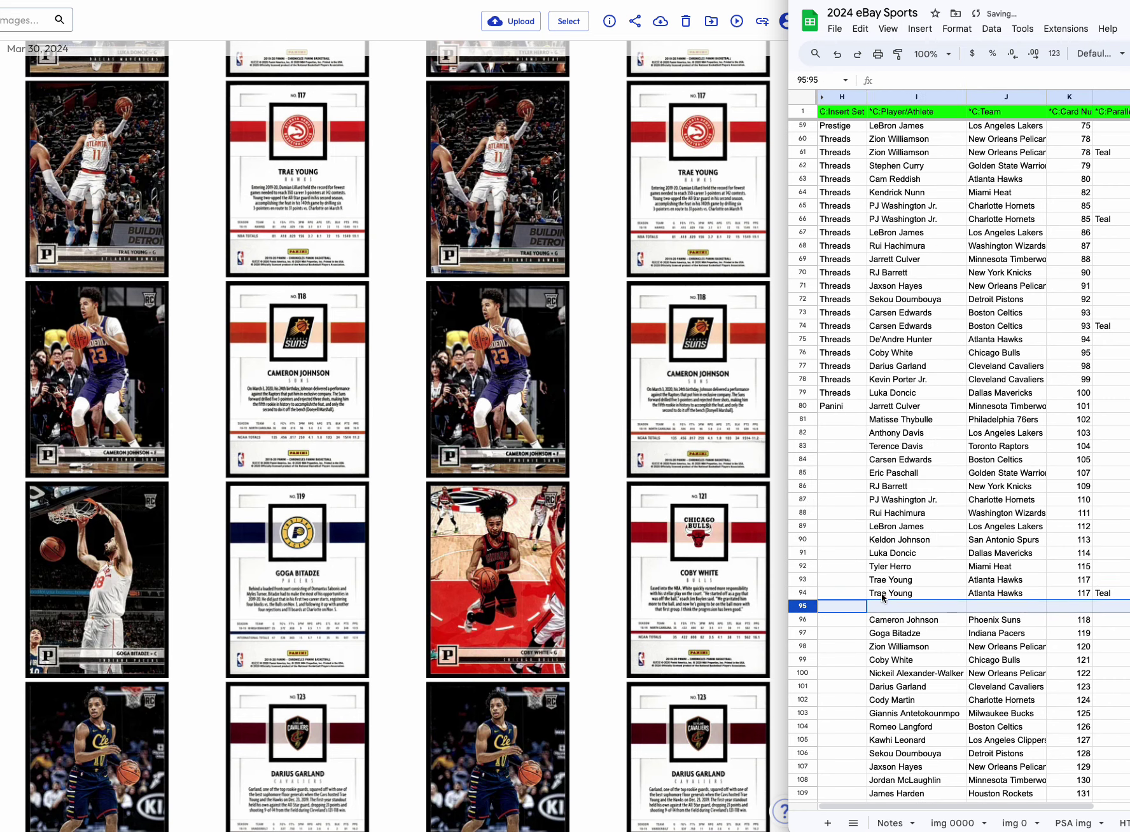
pyautogui.click(803, 619)
pyautogui.hotkey('ctrl', 'c')
pyautogui.click(803, 606)
pyautogui.hotkey('ctrl', 'v')
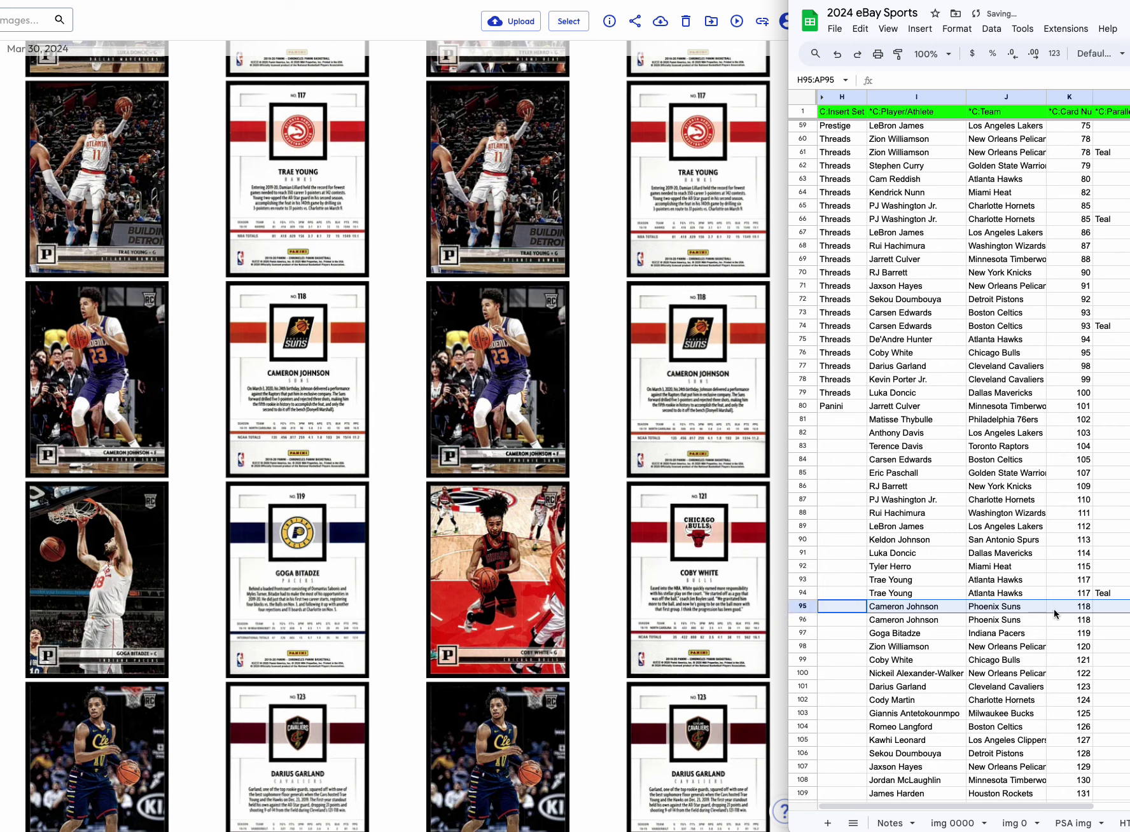
# Copy the Teal parallel from Trae Young's card 117 to the second Cameron Johnson card 118 row.
pyautogui.click(1103, 593)
pyautogui.hotkey('ctrl', 'c')
pyautogui.click(1105, 619)
pyautogui.hotkey('ctrl', 'v')
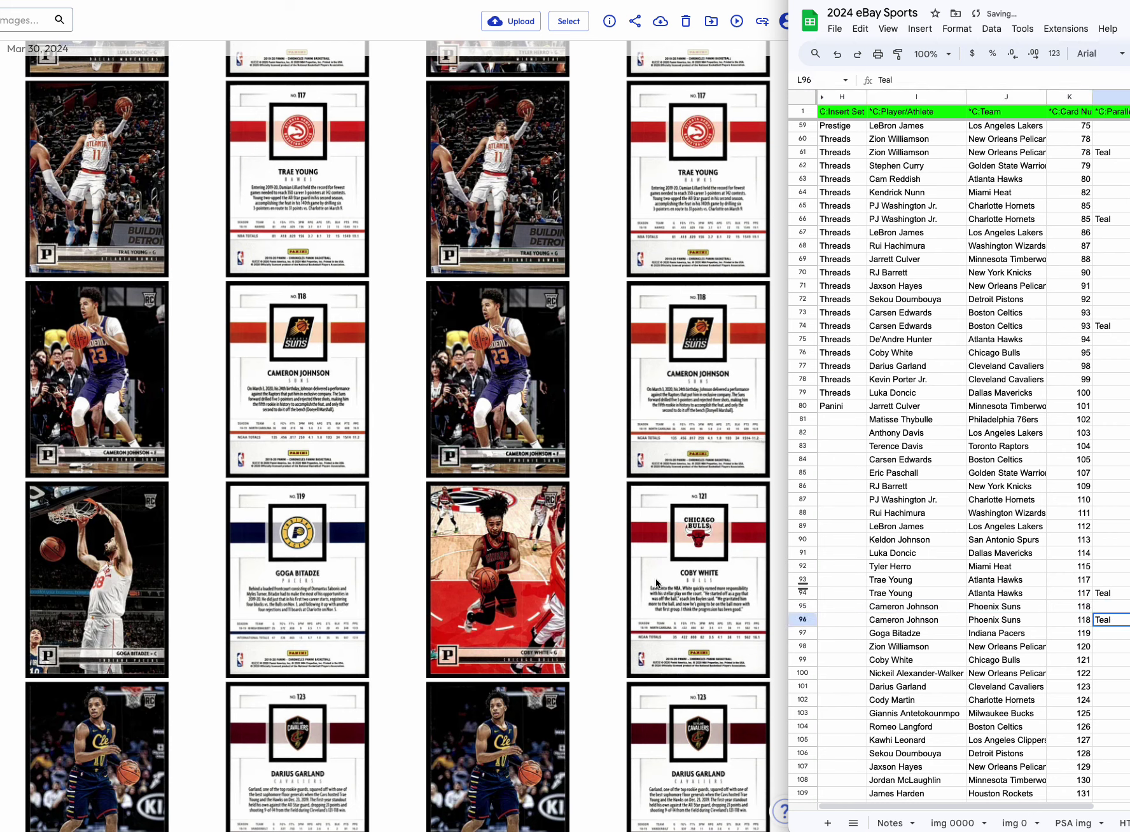
# Delete the row for Zion Williamson's card 120.
pyautogui.scroll(-3, 530, 585)
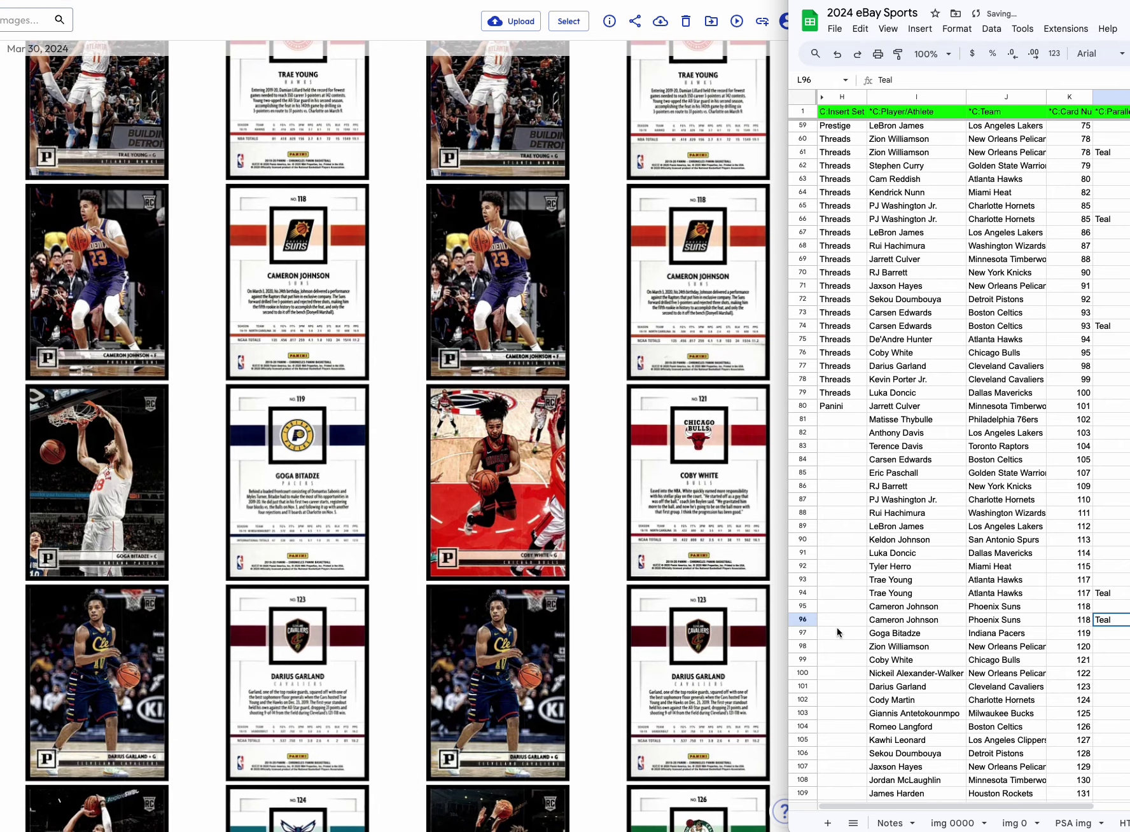
pyautogui.click(803, 644)
pyautogui.rightClick(803, 644)
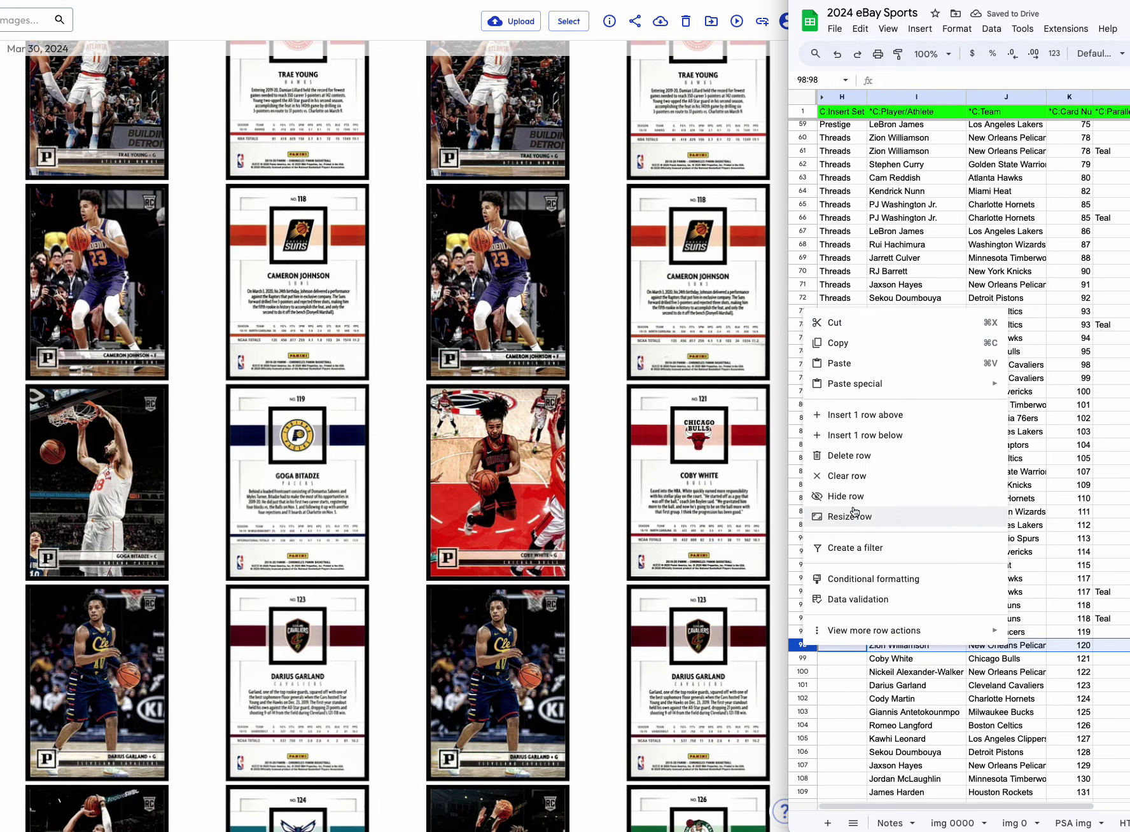
pyautogui.click(850, 455)
# Overwrite Nickeil Alexander-Walker's card 122 row with a copy of Darius Garland's card 123 row.
pyautogui.scroll(-5, 435, 578)
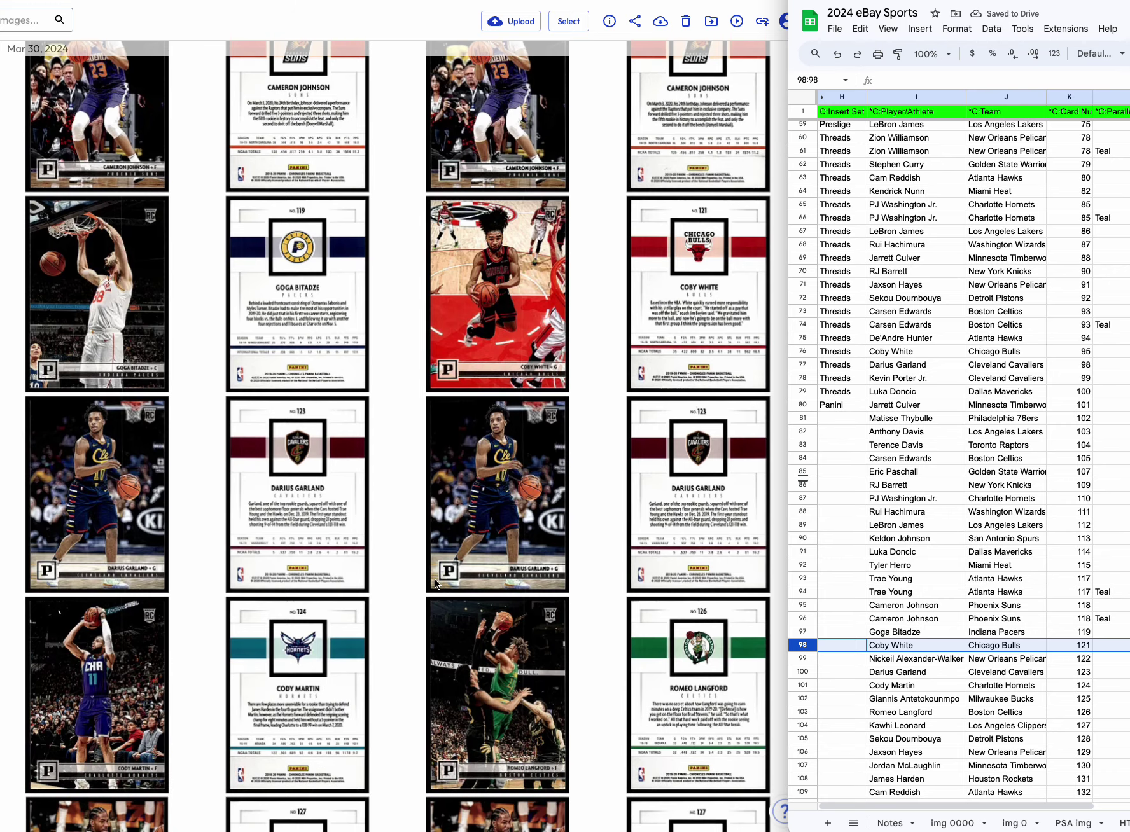
pyautogui.scroll(-2, 434, 579)
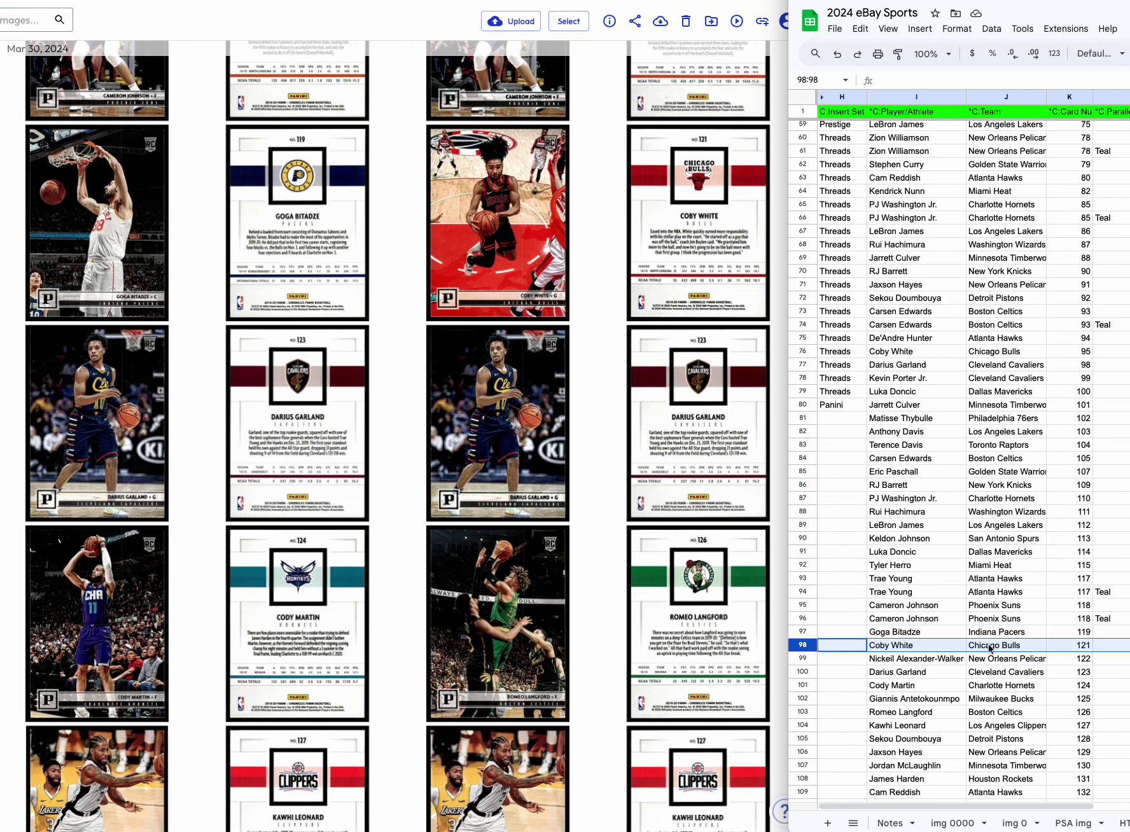
pyautogui.click(803, 672)
pyautogui.hotkey('ctrl', 'c')
pyautogui.click(803, 658)
pyautogui.hotkey('ctrl', 'v')
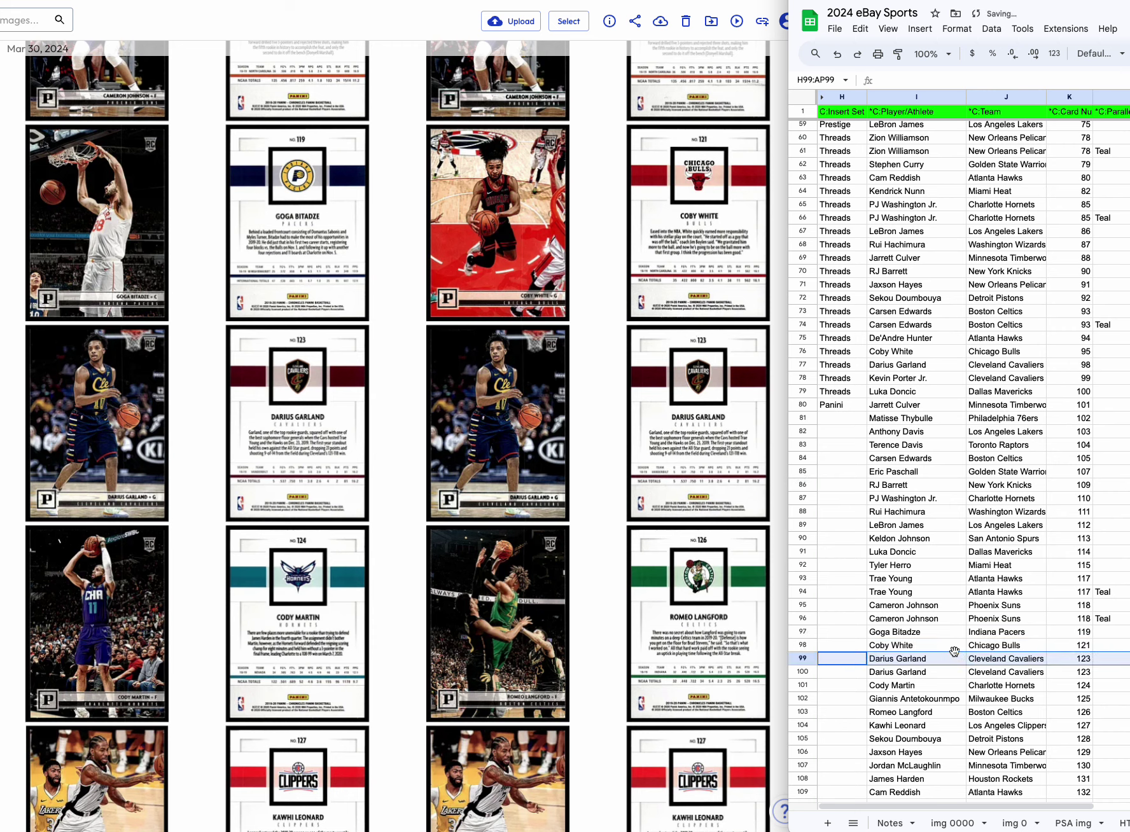
# Copy the Teal parallel from Cameron Johnson's card 118 to the second Darius Garland card 123 row.
pyautogui.click(1101, 615)
pyautogui.hotkey('ctrl', 'c')
pyautogui.click(1102, 666)
pyautogui.hotkey('ctrl', 'v')
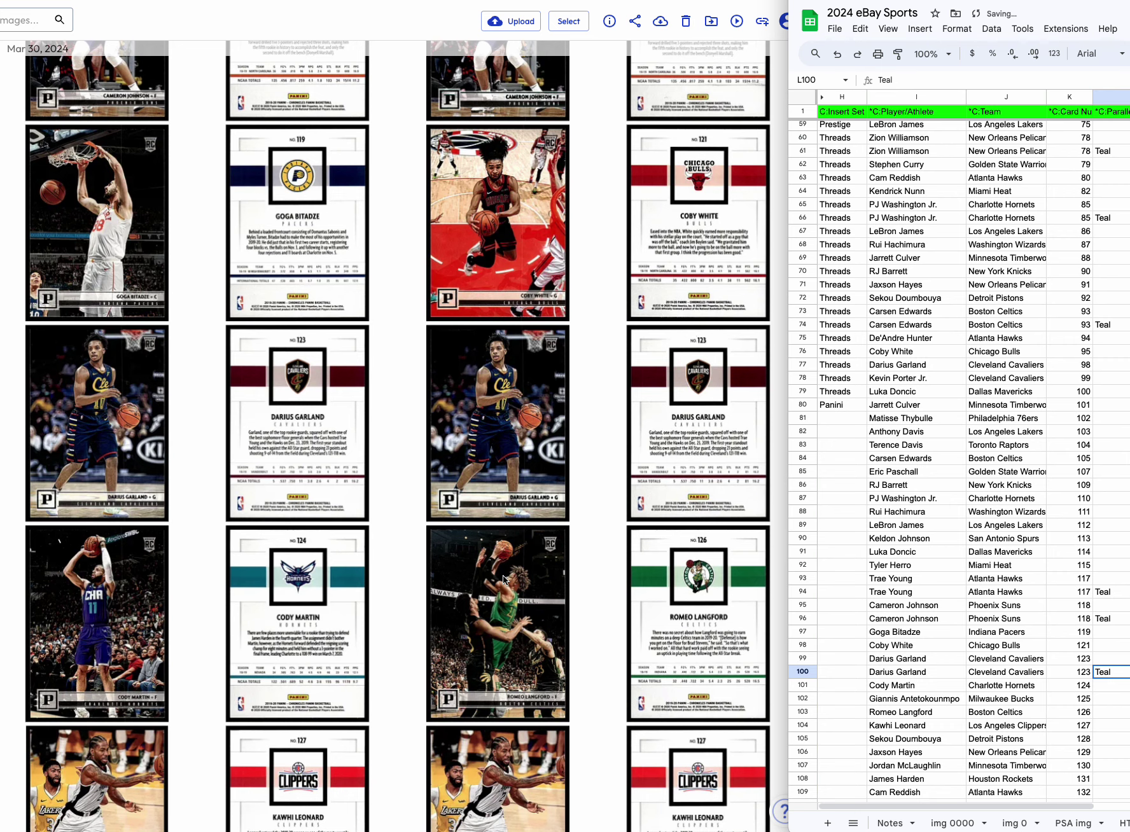
# Delete the row for Giannis Antetokounmpo's card 125.
pyautogui.scroll(-2, 604, 552)
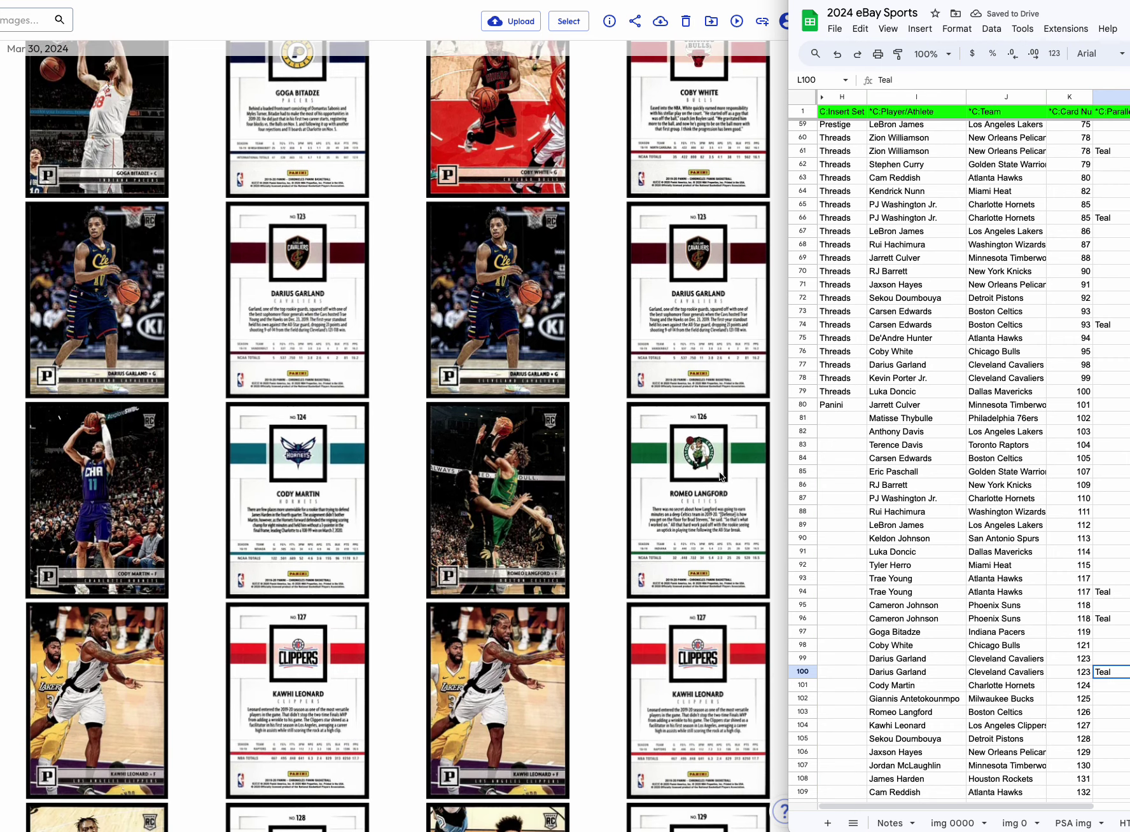
pyautogui.rightClick(803, 698)
pyautogui.click(850, 510)
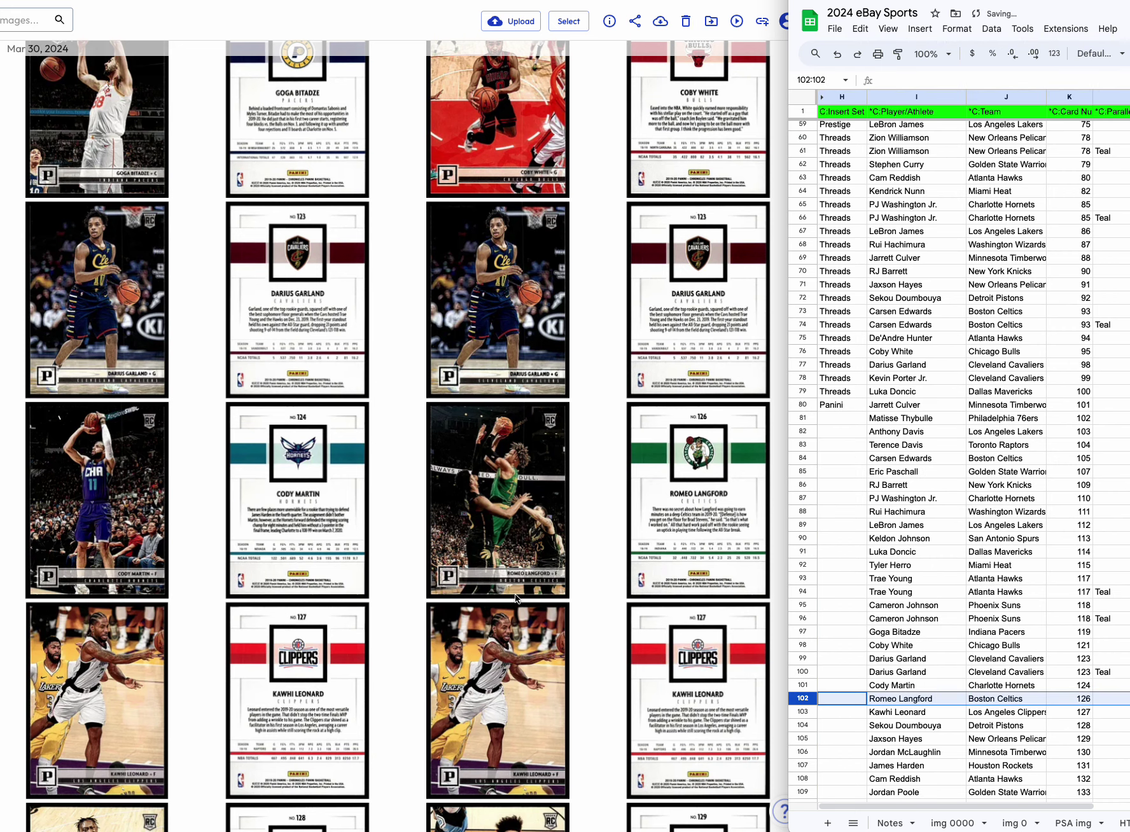
# Duplicate Kawhi Leonard's card 127 row into a new row below it and give the copy the Teal parallel.
pyautogui.scroll(-3, 514, 593)
pyautogui.moveTo(803, 705); pyautogui.dragTo(805, 711)
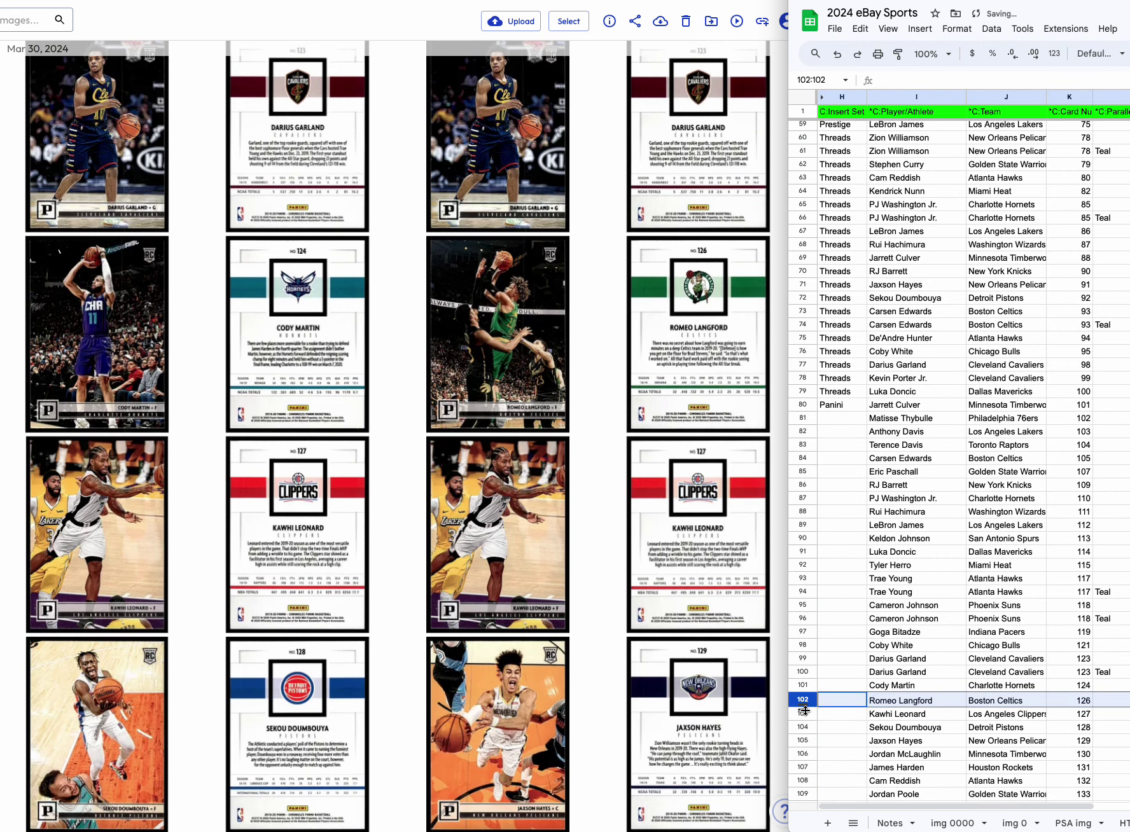
pyautogui.rightClick(803, 713)
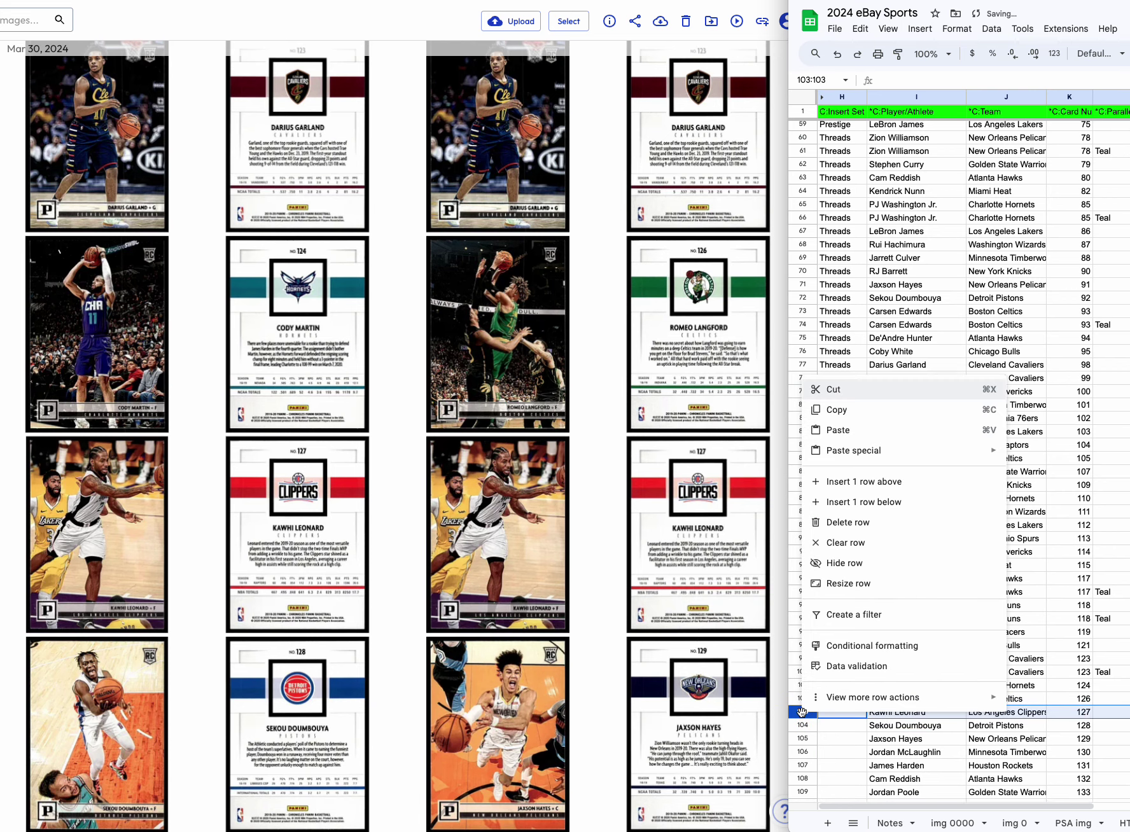
pyautogui.click(853, 502)
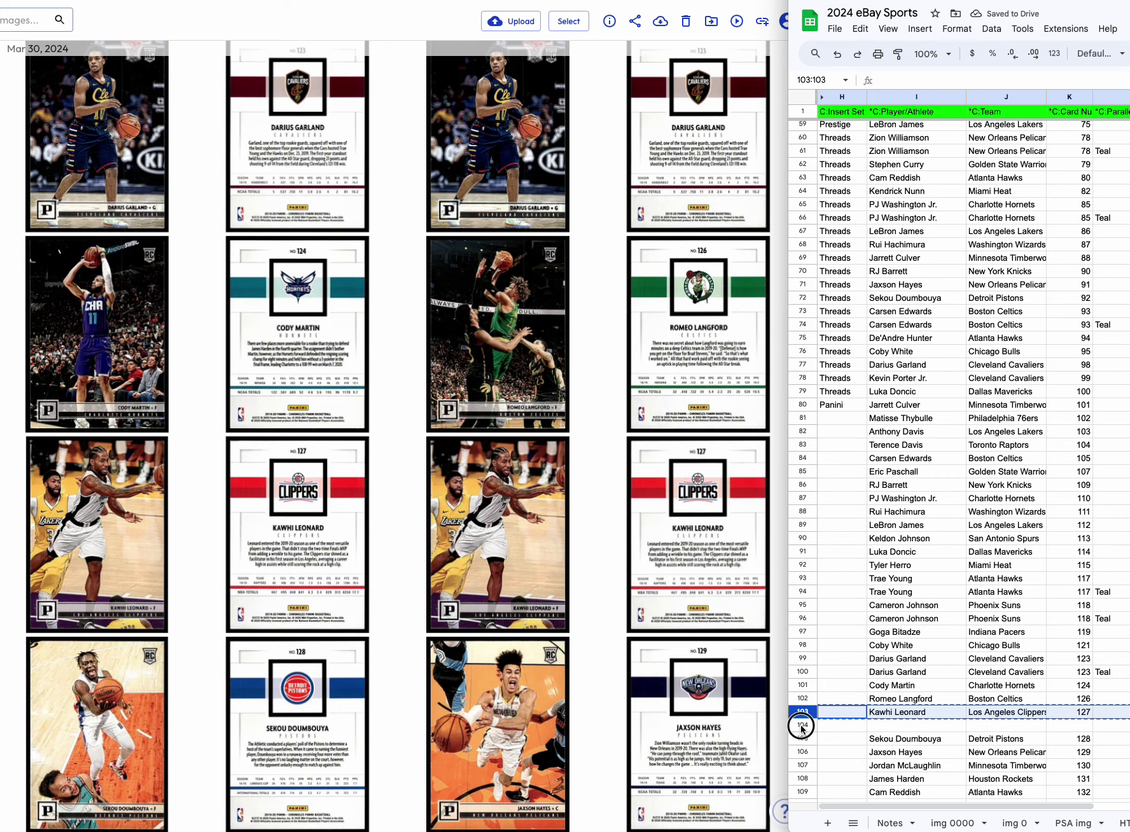
pyautogui.hotkey('ctrl', 'v')
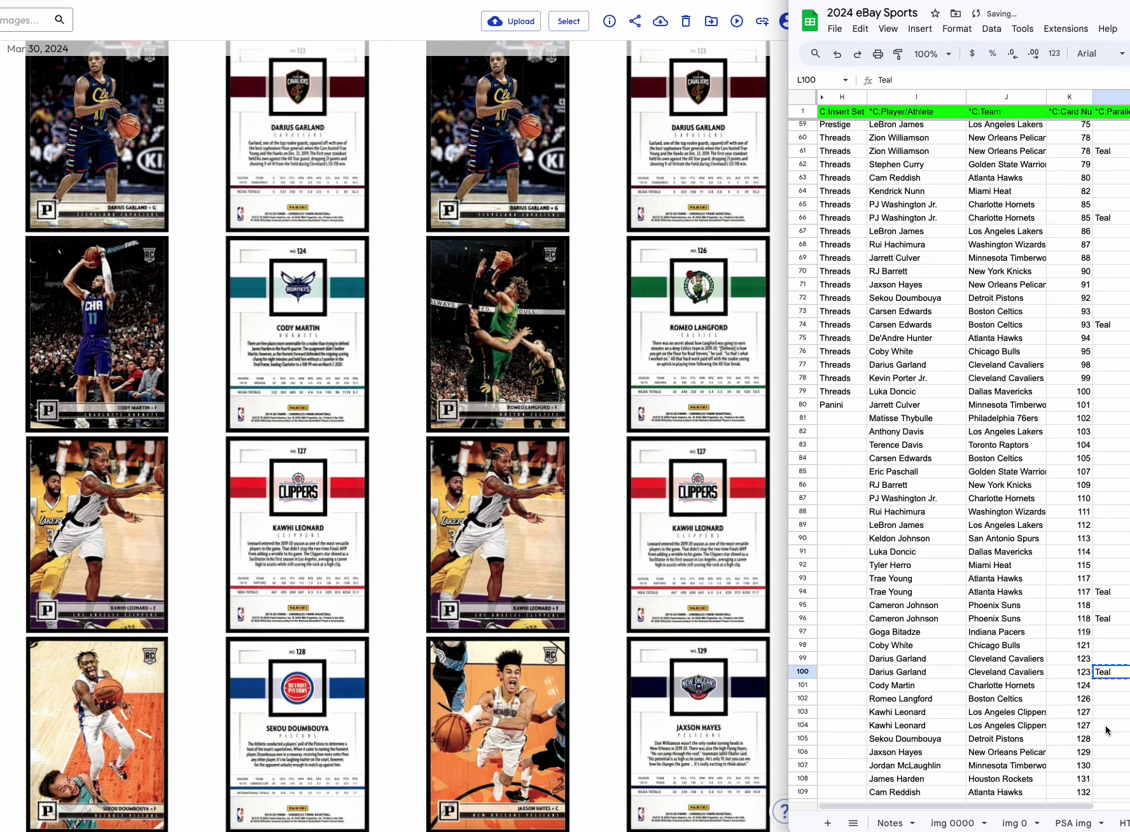
pyautogui.click(1110, 725)
pyautogui.hotkey('ctrl', 'v')
# Delete the row for Cam Reddish's card 132, comparing the checklist with the scanned card images.
pyautogui.scroll(-5, 972, 680)
pyautogui.scroll(-3, 971, 681)
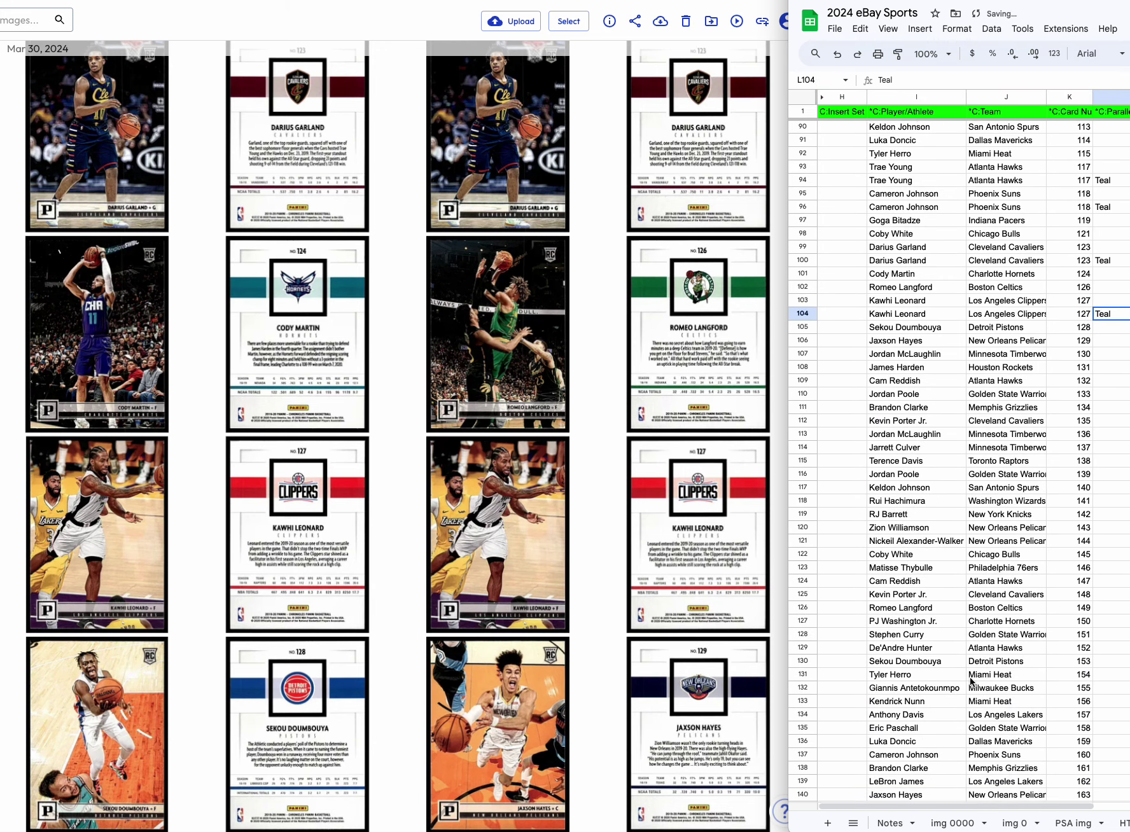
pyautogui.scroll(-5, 433, 539)
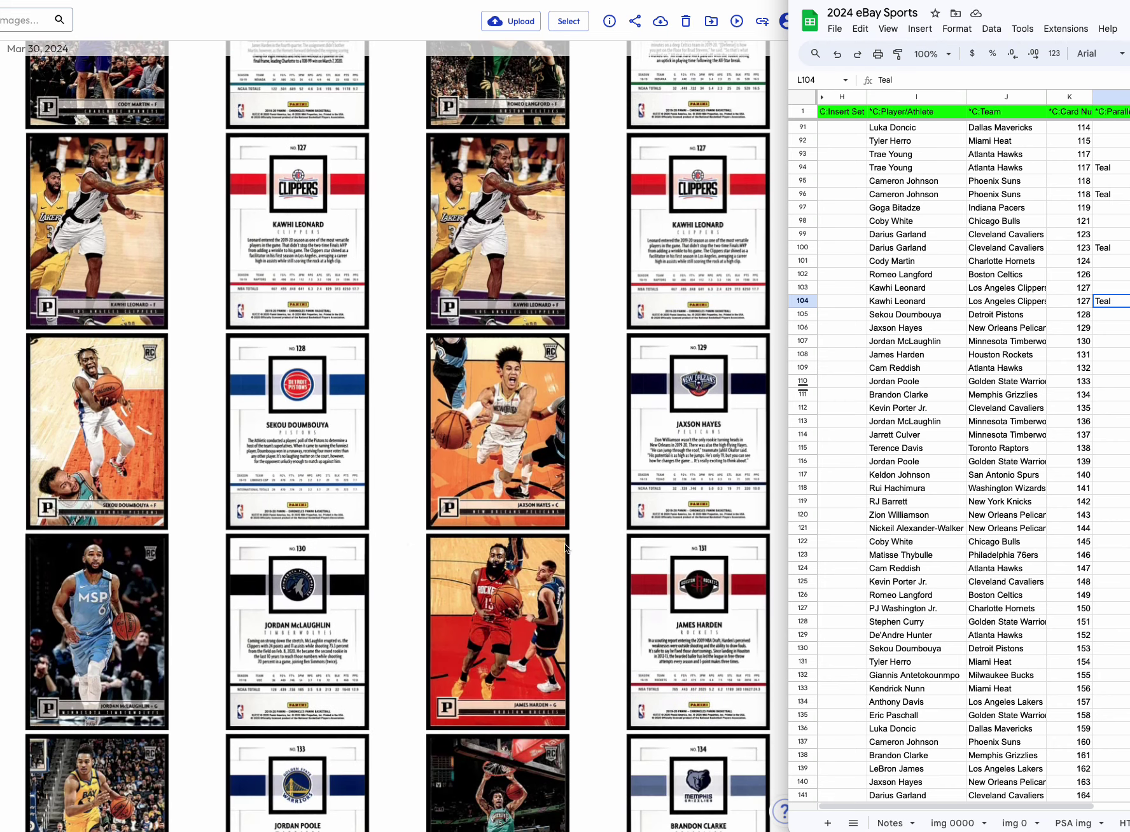
pyautogui.scroll(-5, 746, 561)
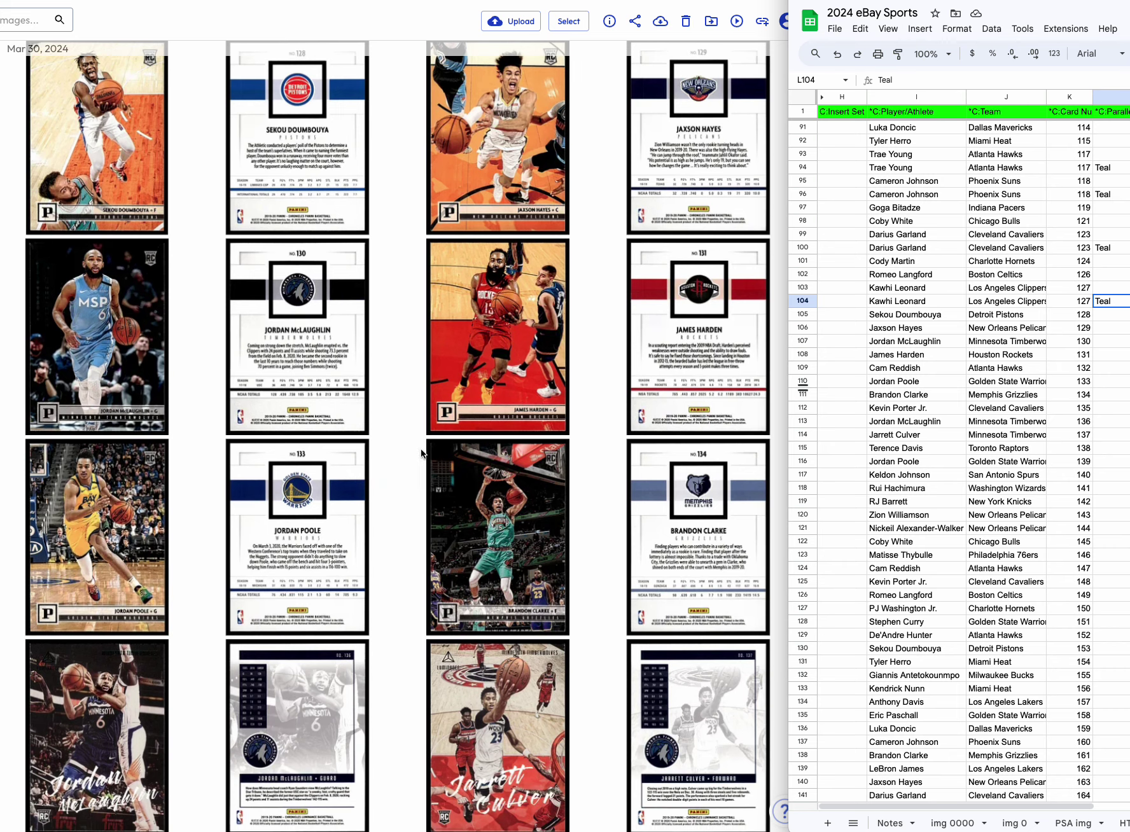
pyautogui.rightClick(797, 369)
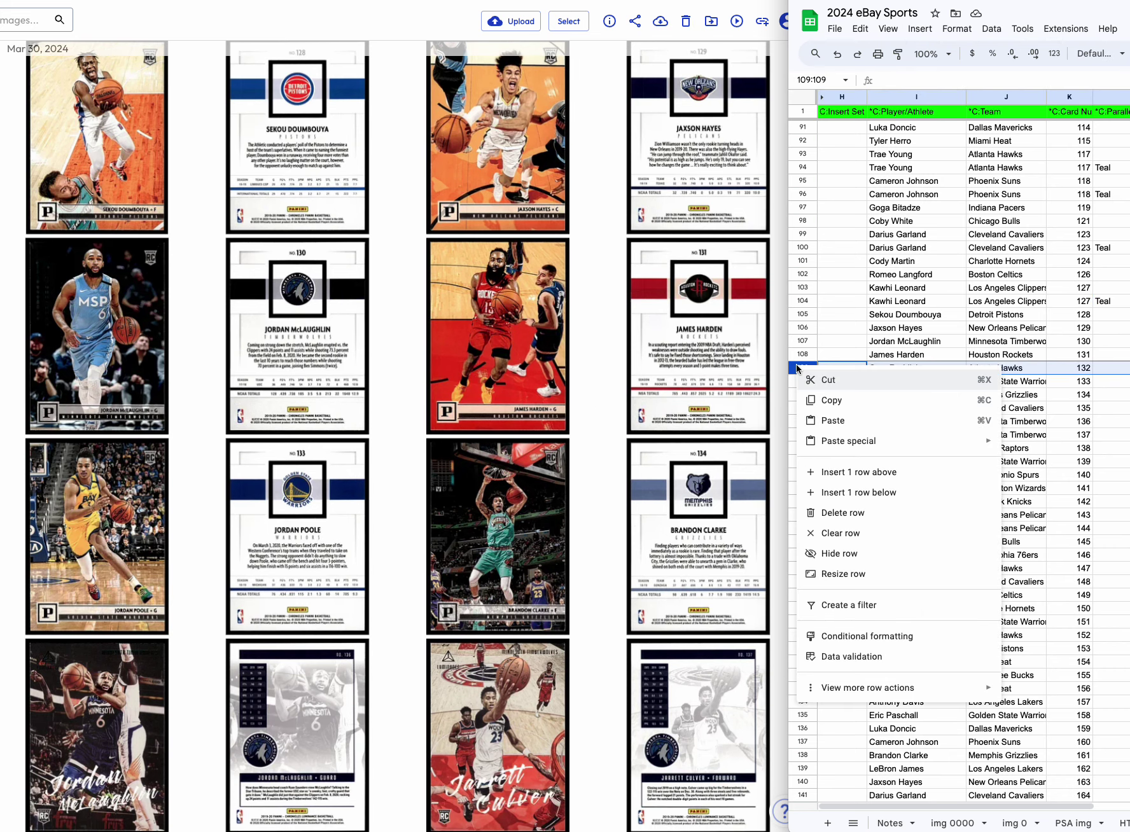
pyautogui.click(846, 508)
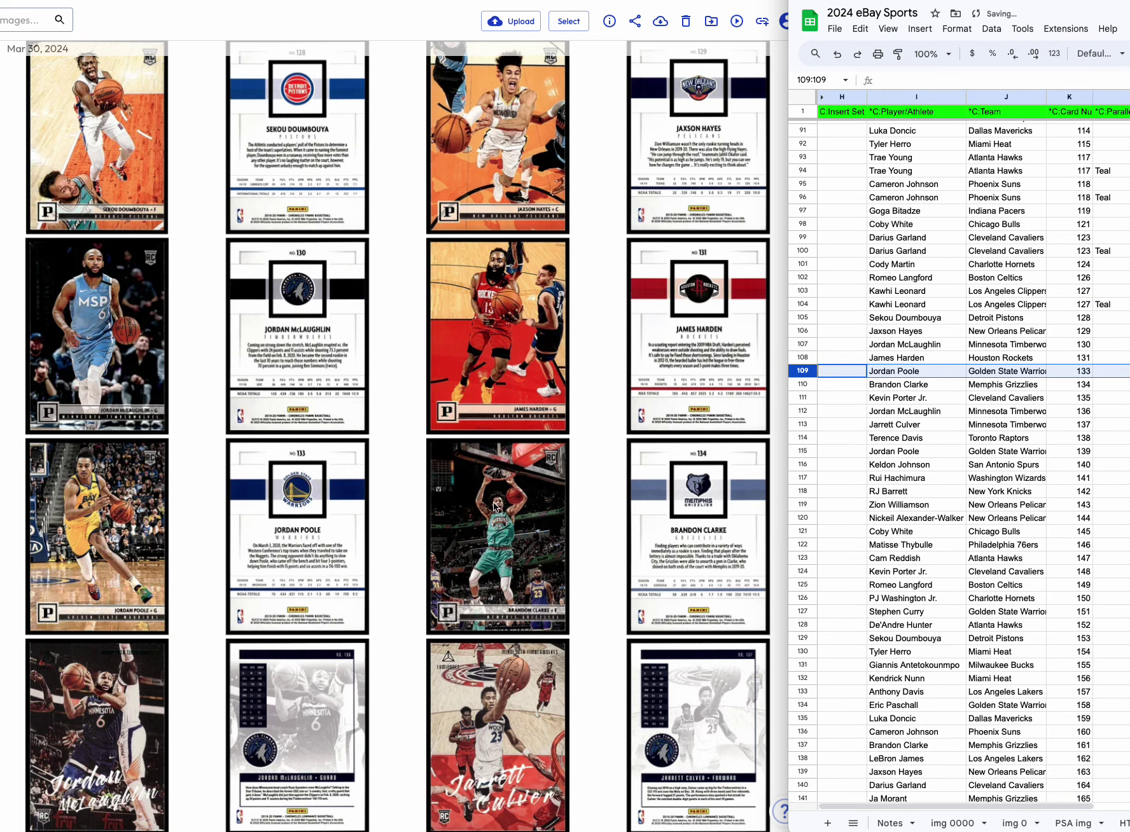
# Copy the Panini Insert Set name from Jarrett Culver's card 101 to rows 81 through 110, cards 102 to 134.
pyautogui.scroll(-5, 496, 507)
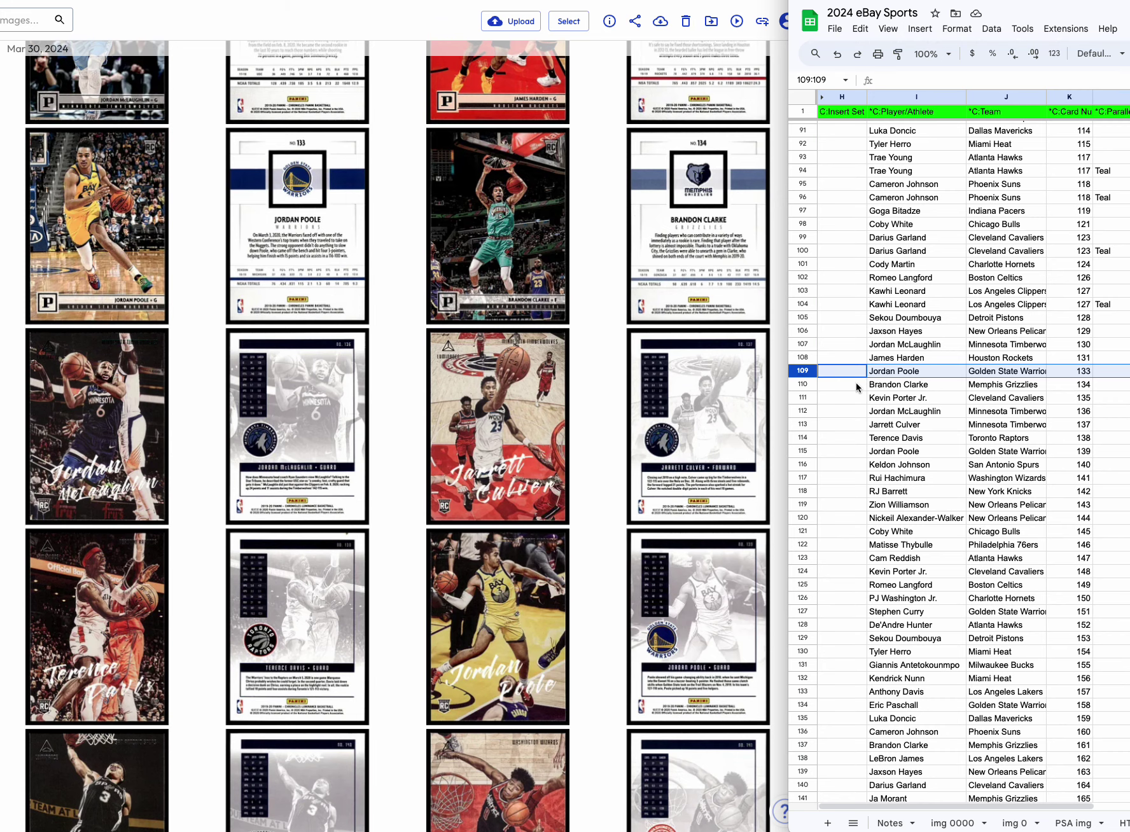
pyautogui.scroll(4, 855, 382)
pyautogui.scroll(6, 855, 168)
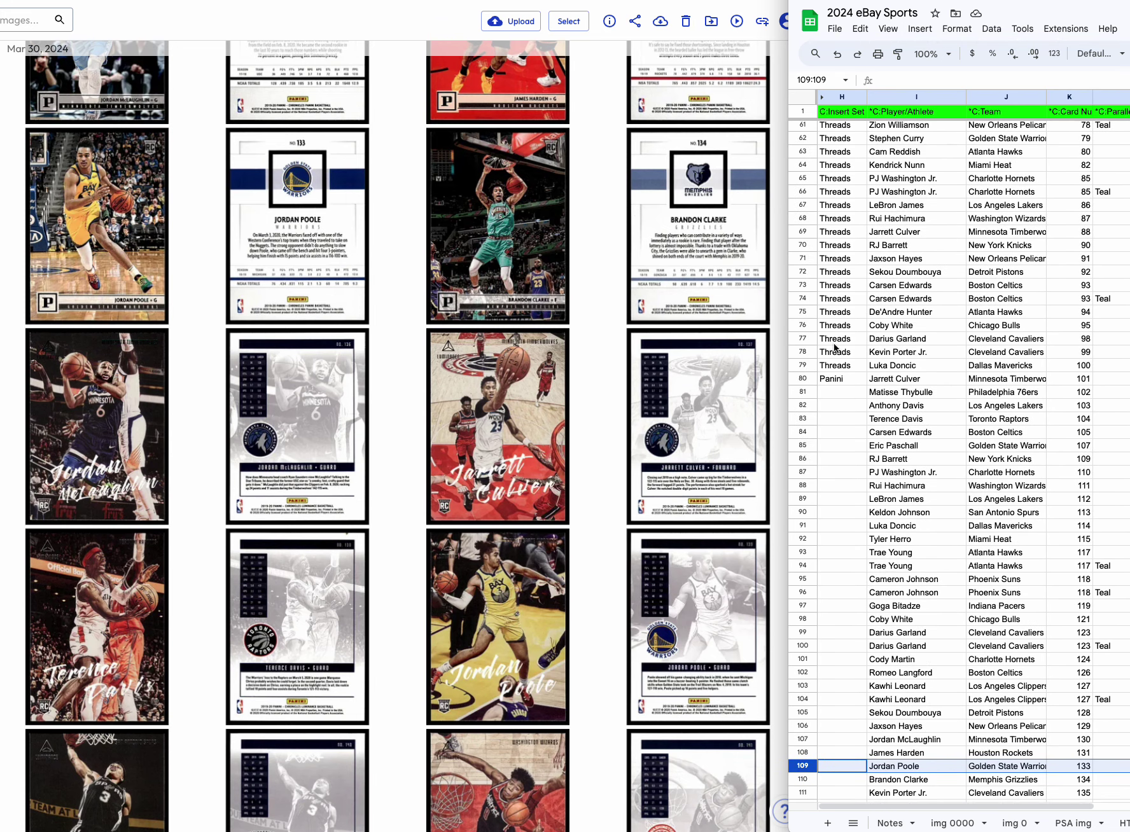
pyautogui.click(838, 379)
pyautogui.hotkey('ctrl', 'c')
pyautogui.moveTo(839, 398); pyautogui.dragTo(846, 778)
pyautogui.hotkey('ctrl', 'v')
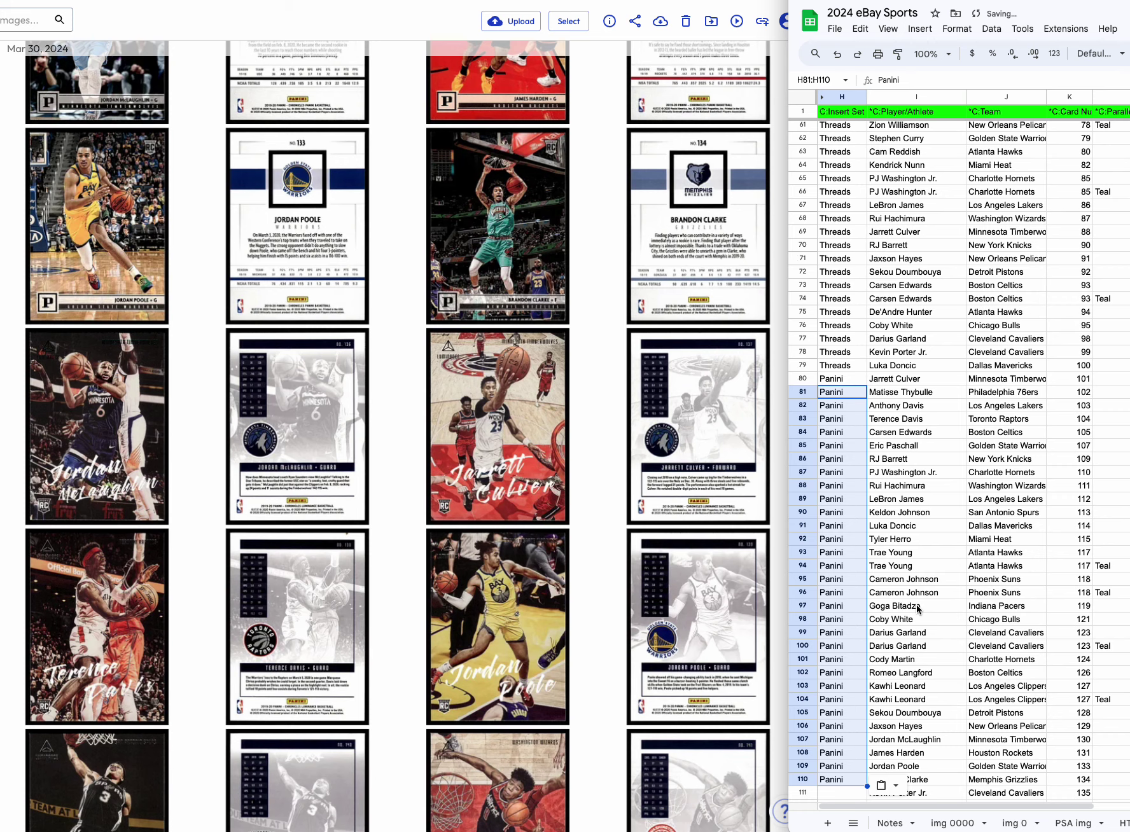
# Delete the row for Kevin Porter Jr.'s card 135.
pyautogui.scroll(-6, 916, 609)
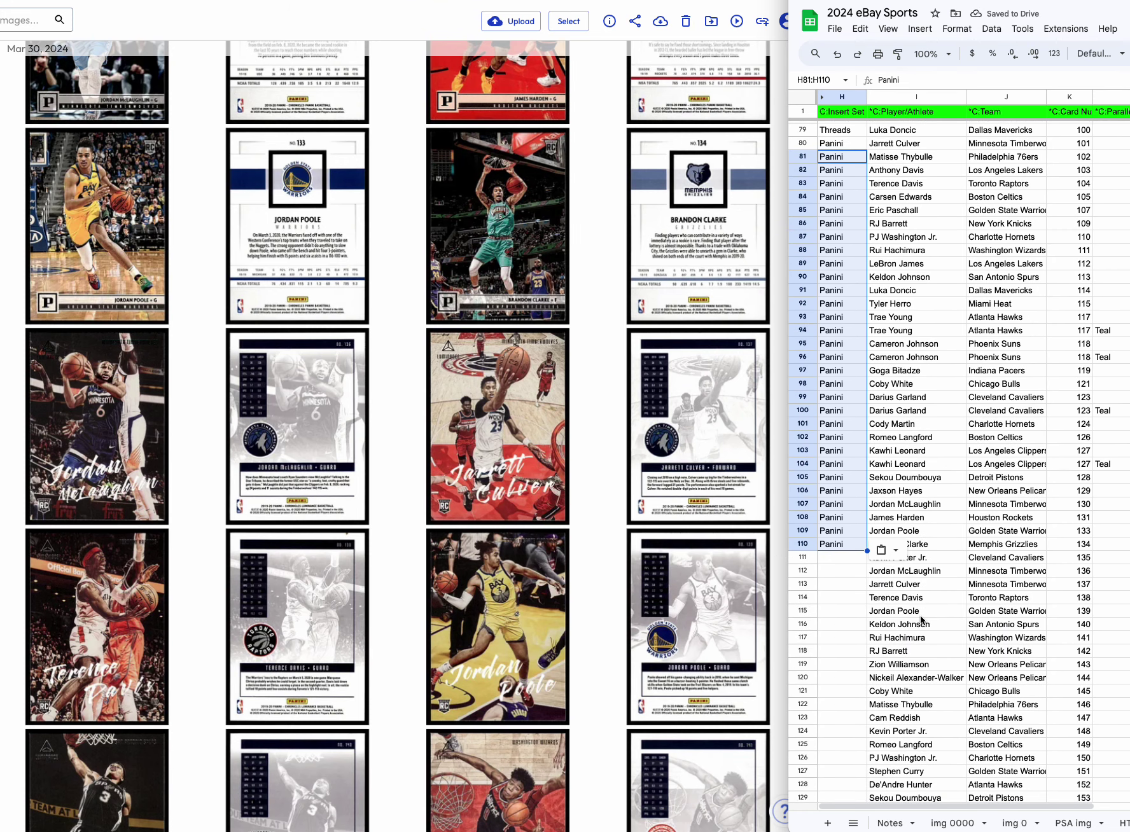
pyautogui.click(803, 557)
pyautogui.rightClick(803, 557)
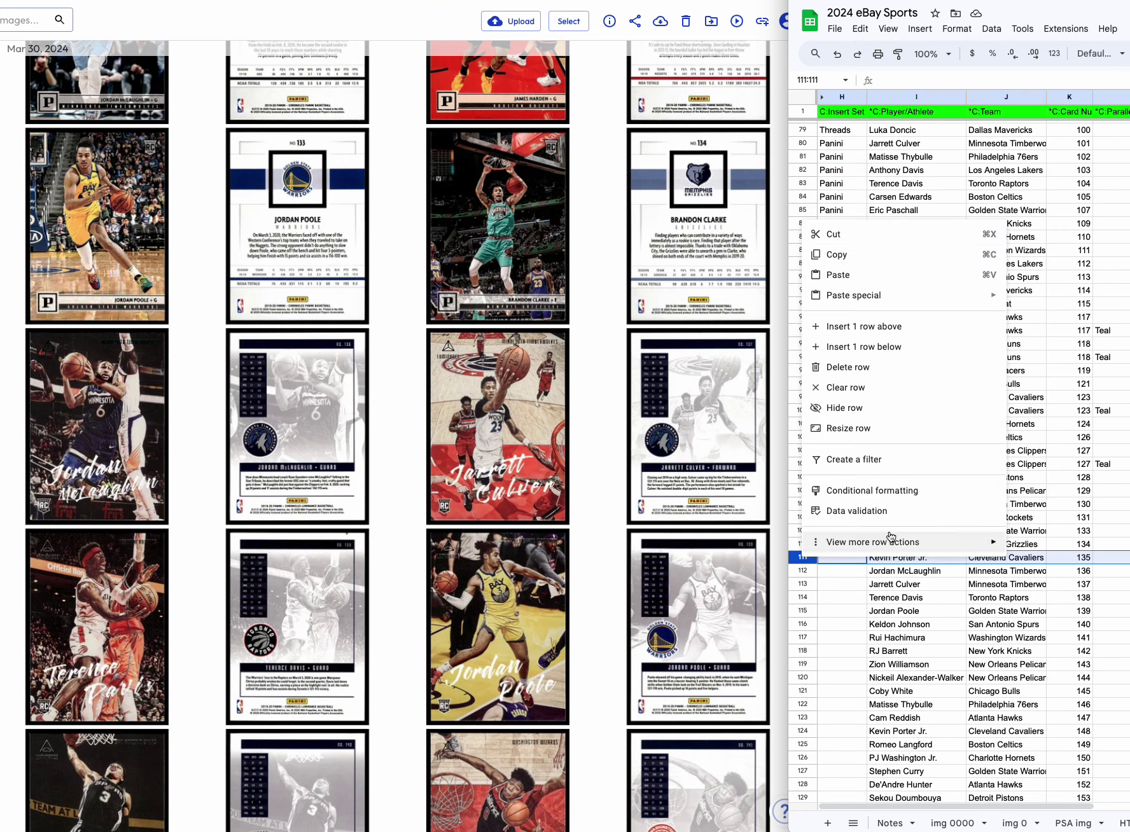
pyautogui.click(878, 370)
# Enter Luminance as the Insert Set for Jordan McLaughlin's card 136.
pyautogui.click(843, 563)
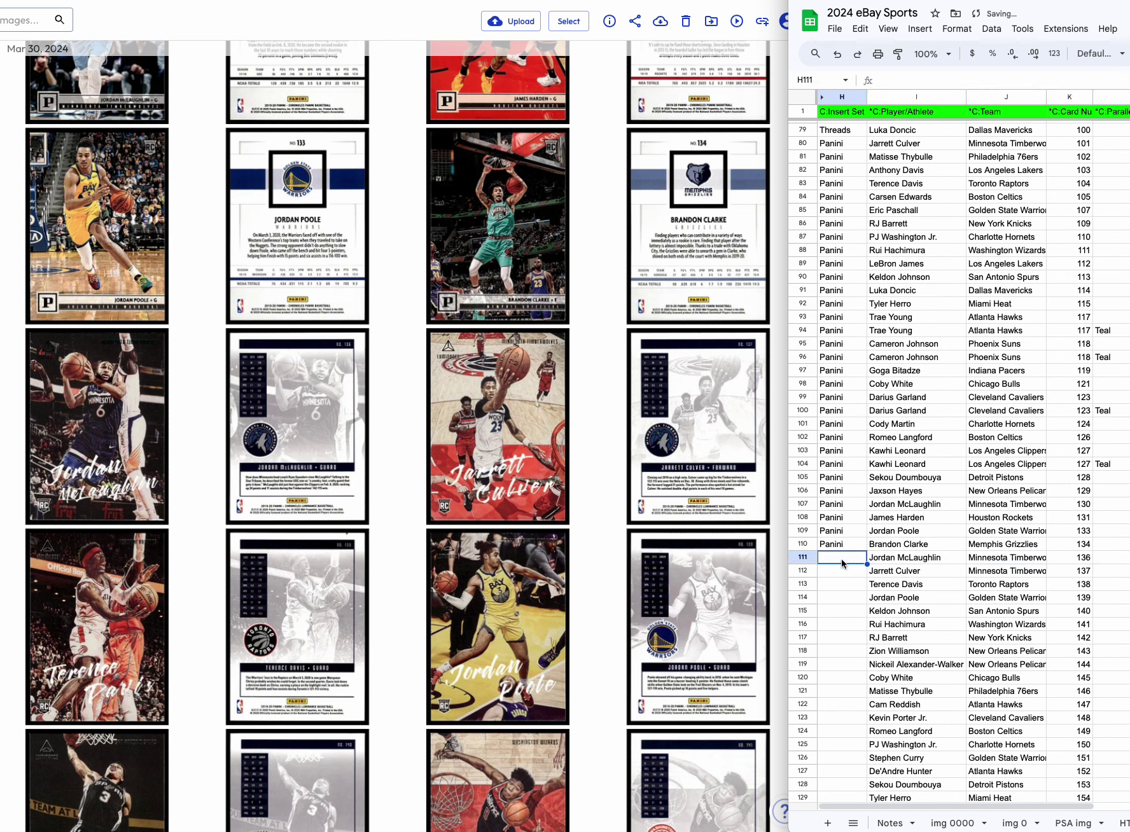
pyautogui.write('Lumicnace')
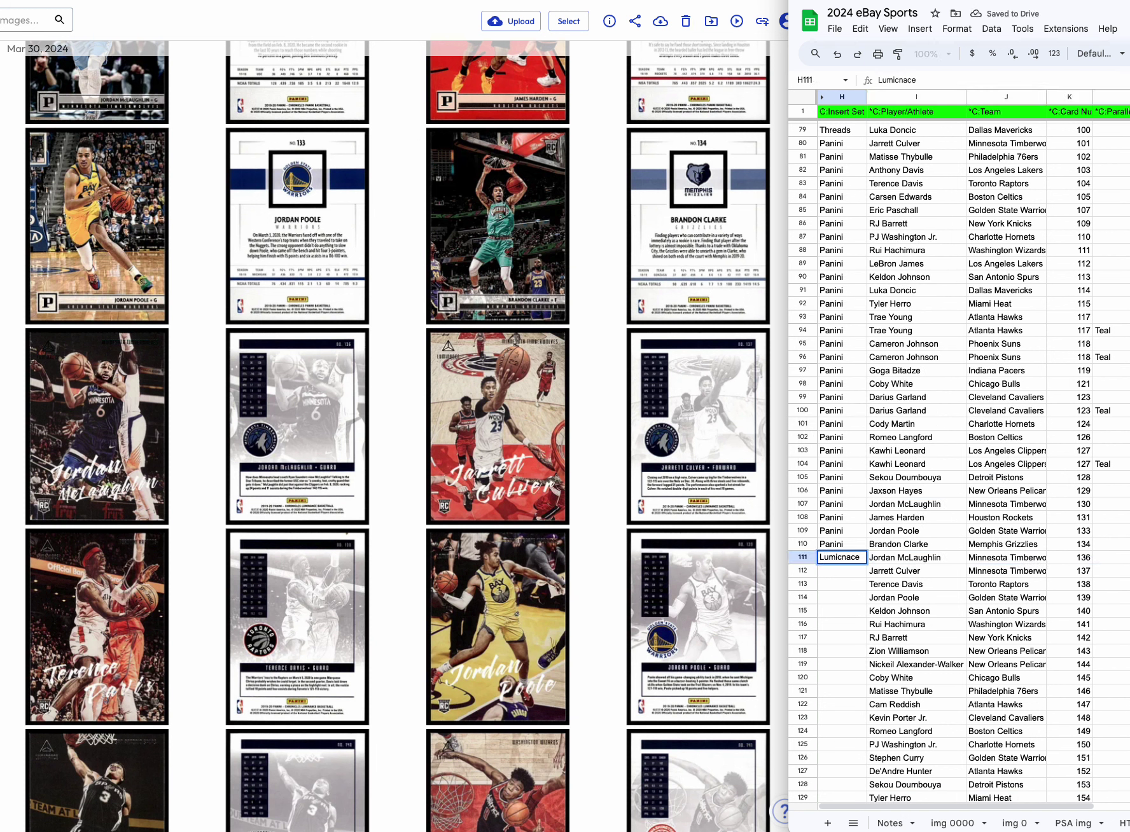
pyautogui.click(840, 558)
pyautogui.press('BackSpace')
pyautogui.click(862, 597)
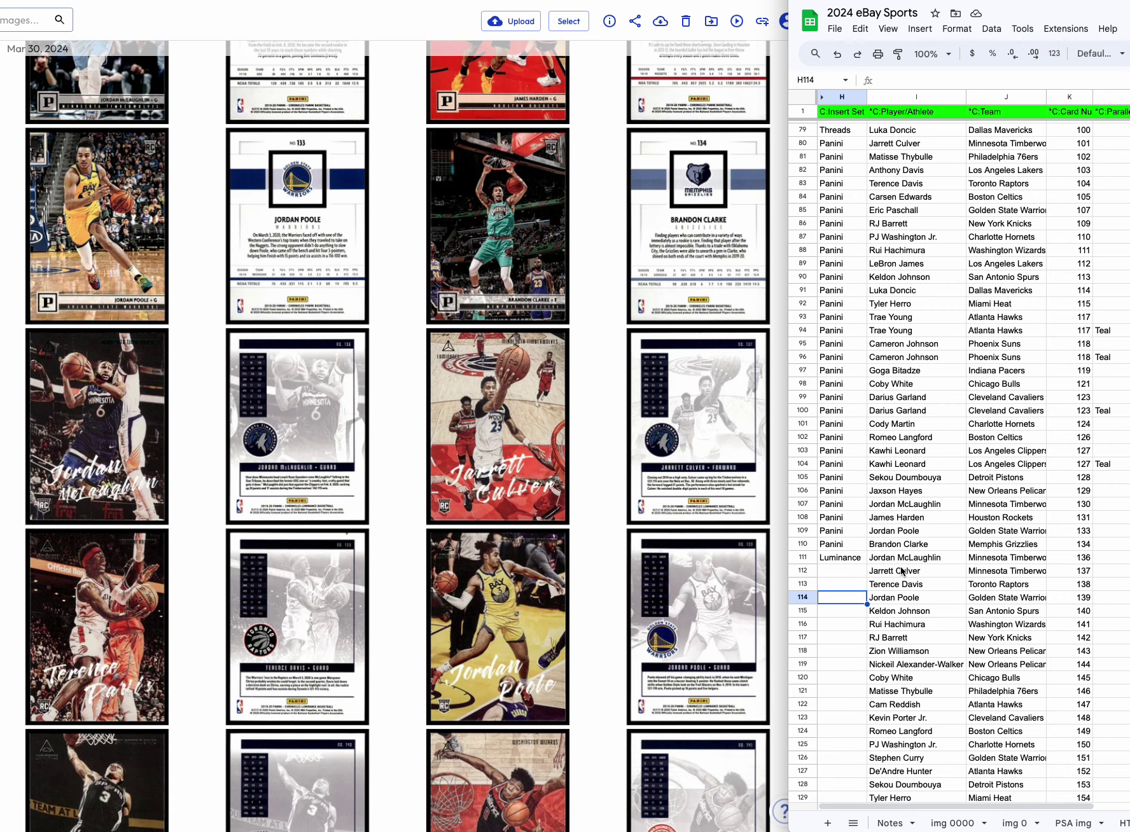
# Insert a row below Rui Hachimura's card 141 and fill it with a copy of that card's row.
pyautogui.scroll(-6, 499, 614)
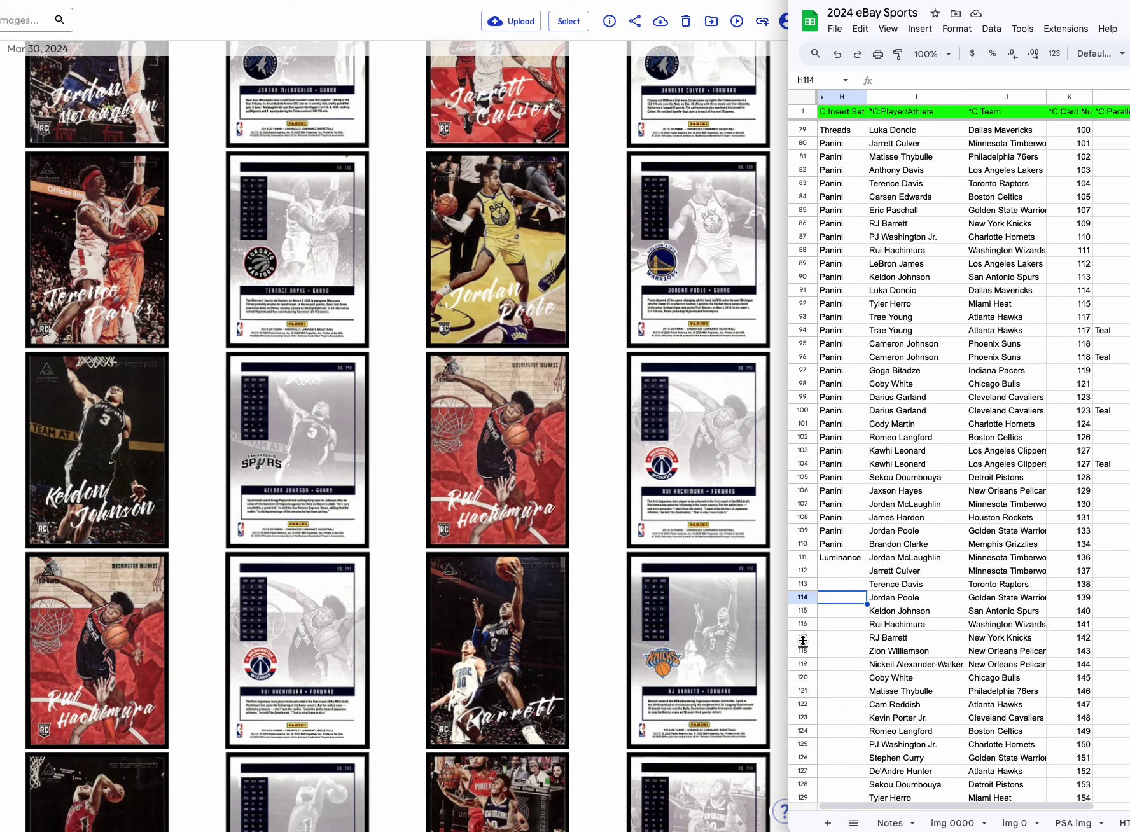
pyautogui.rightClick(839, 678)
pyautogui.press('Escape')
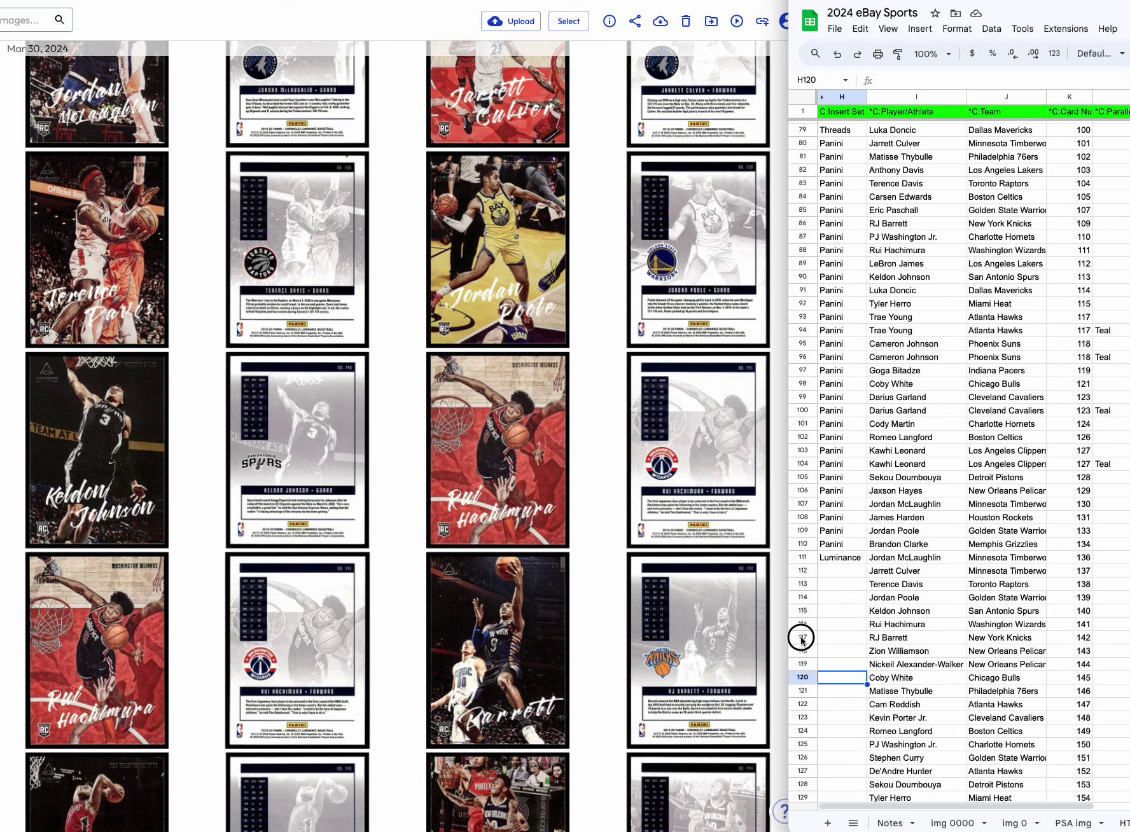
pyautogui.rightClick(802, 636)
pyautogui.click(878, 407)
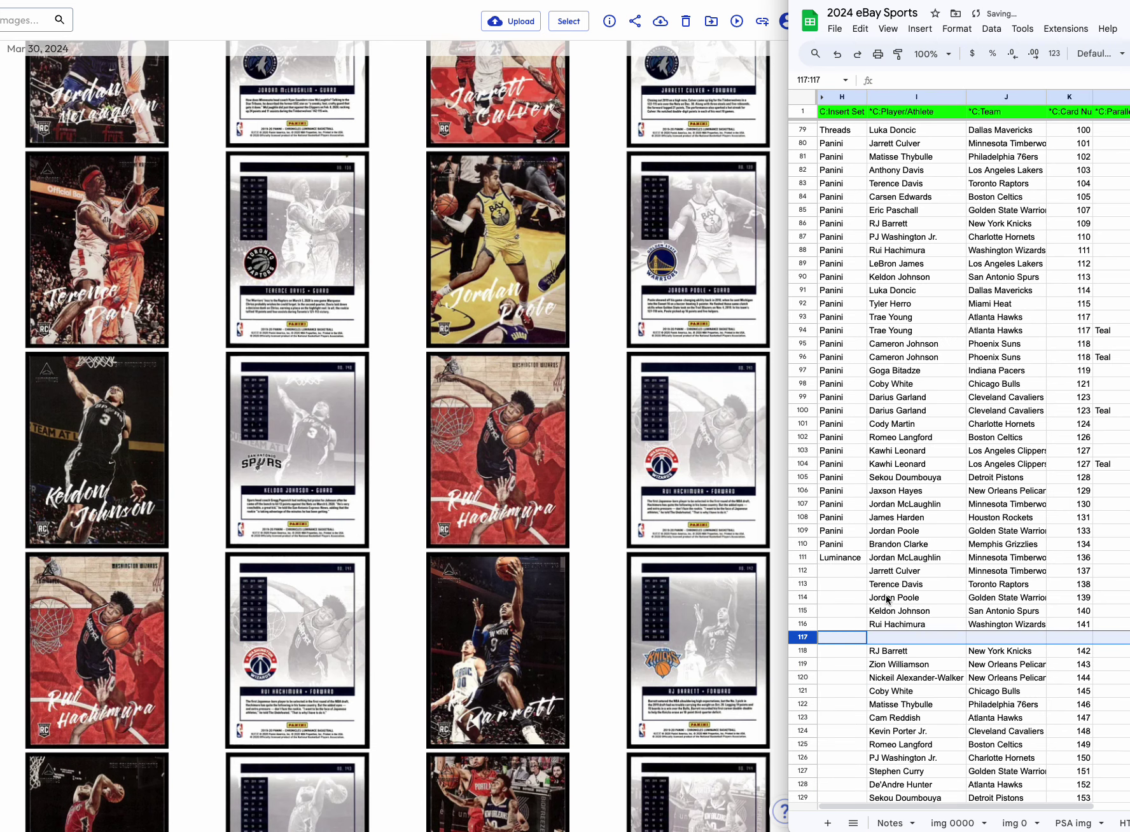
pyautogui.click(808, 624)
pyautogui.hotkey('ctrl', 'c')
pyautogui.moveTo(811, 626); pyautogui.dragTo(803, 637)
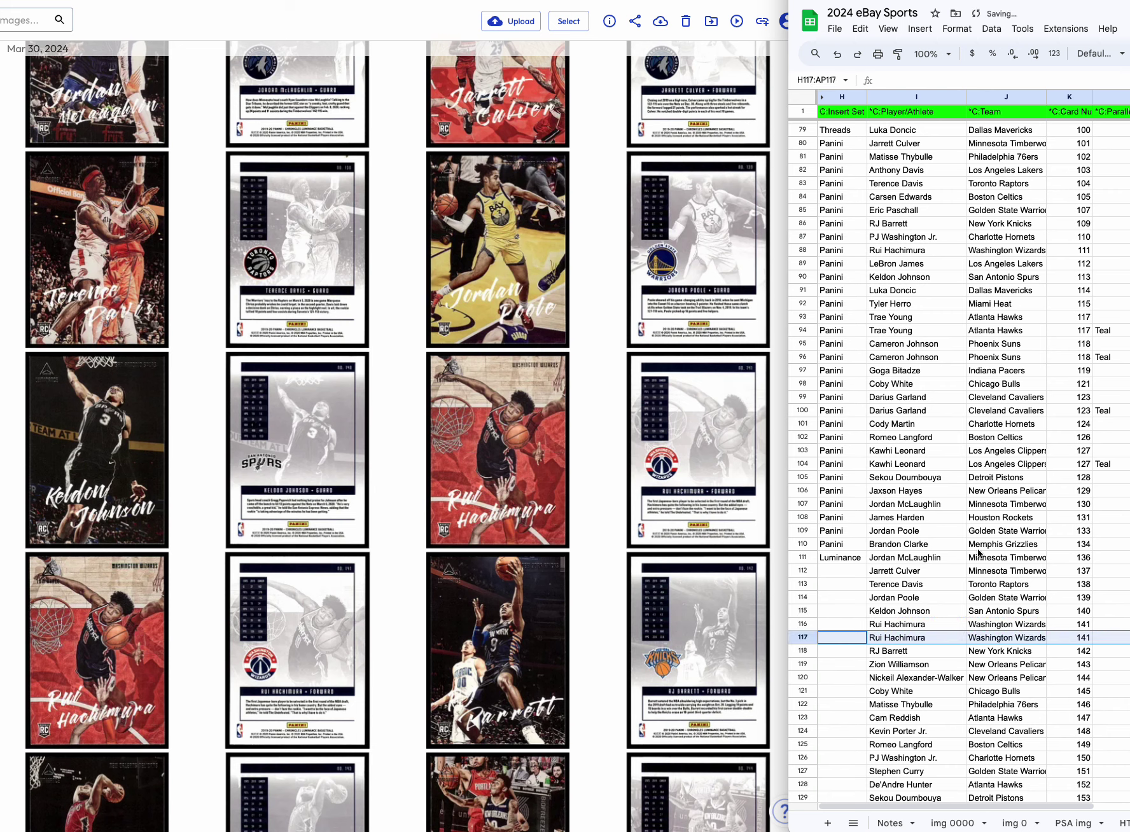
# Copy the Teal parallel from Kawhi Leonard's card 127 to the second Rui Hachimura card 141 row.
pyautogui.click(1107, 463)
pyautogui.hotkey('ctrl', 'c')
pyautogui.click(1107, 637)
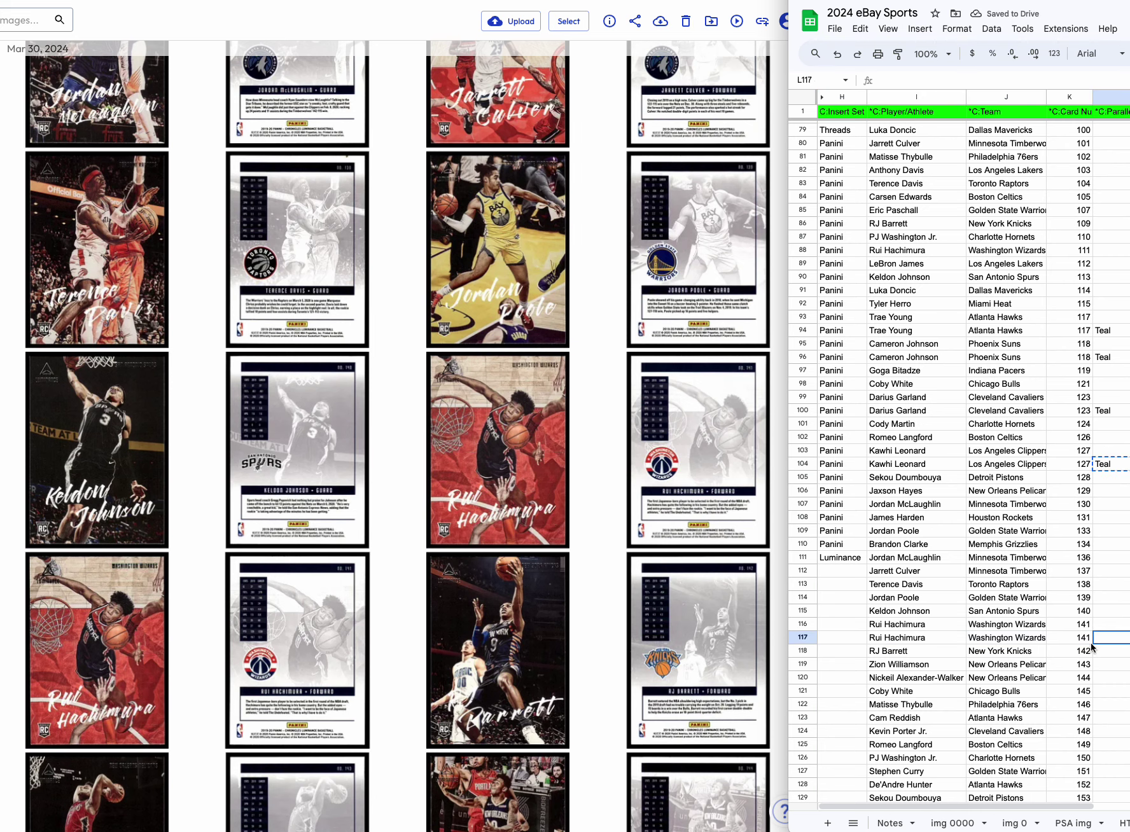
pyautogui.hotkey('ctrl', 'v')
# Check the checklist rows from RJ Barrett's card 142 to Tyler Herro's card 154 against the scanned card images.
pyautogui.scroll(-2, 489, 575)
pyautogui.scroll(-4, 489, 576)
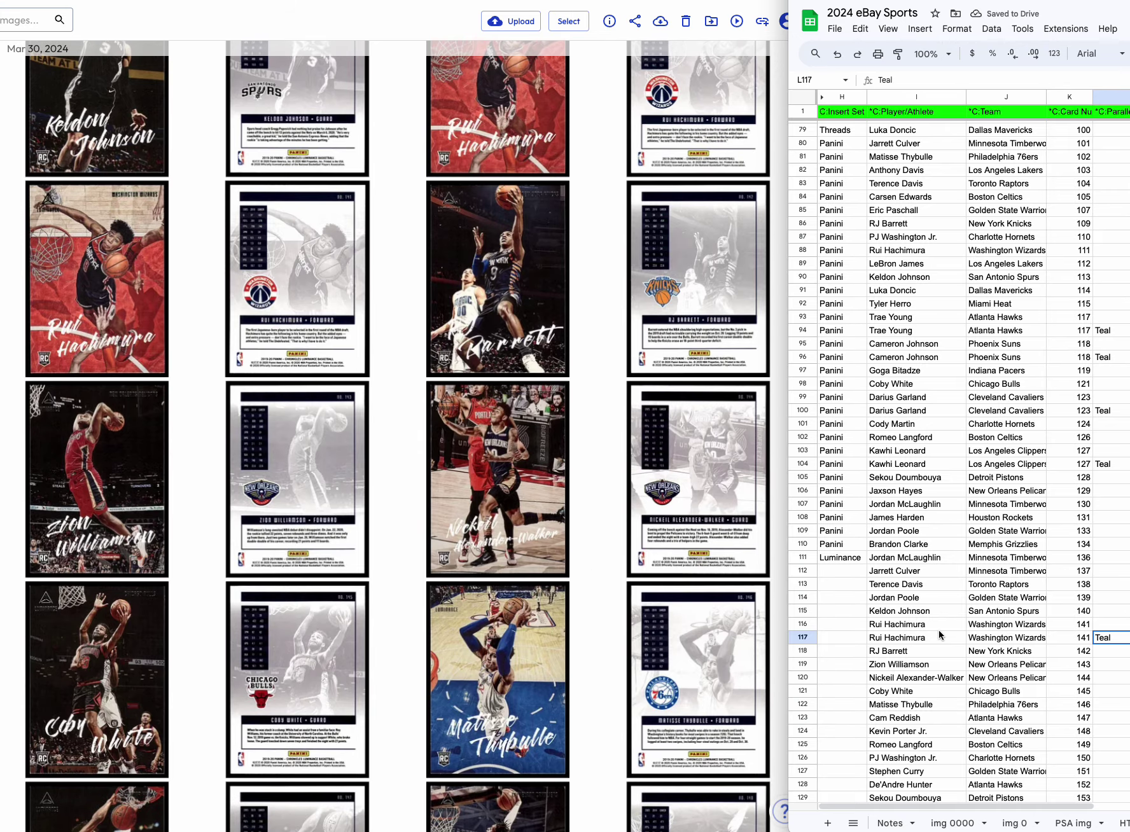
pyautogui.click(899, 664)
pyautogui.click(891, 677)
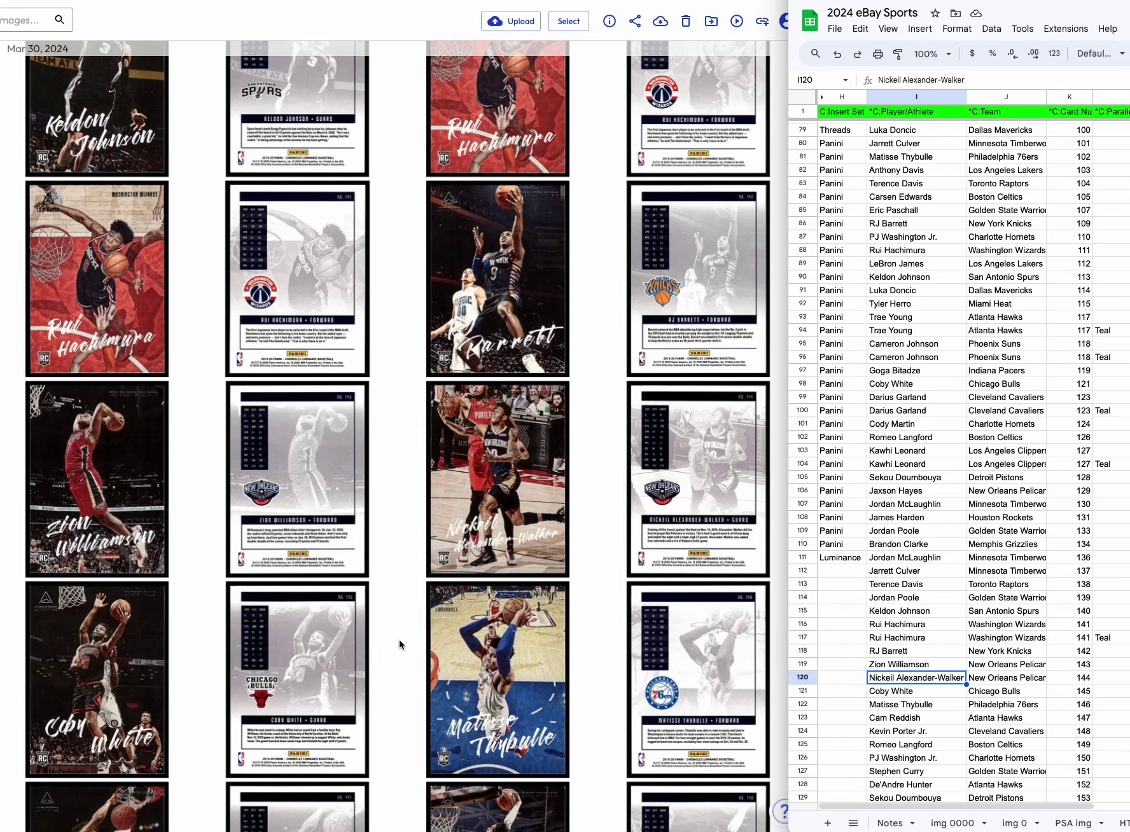
pyautogui.scroll(-2, 399, 640)
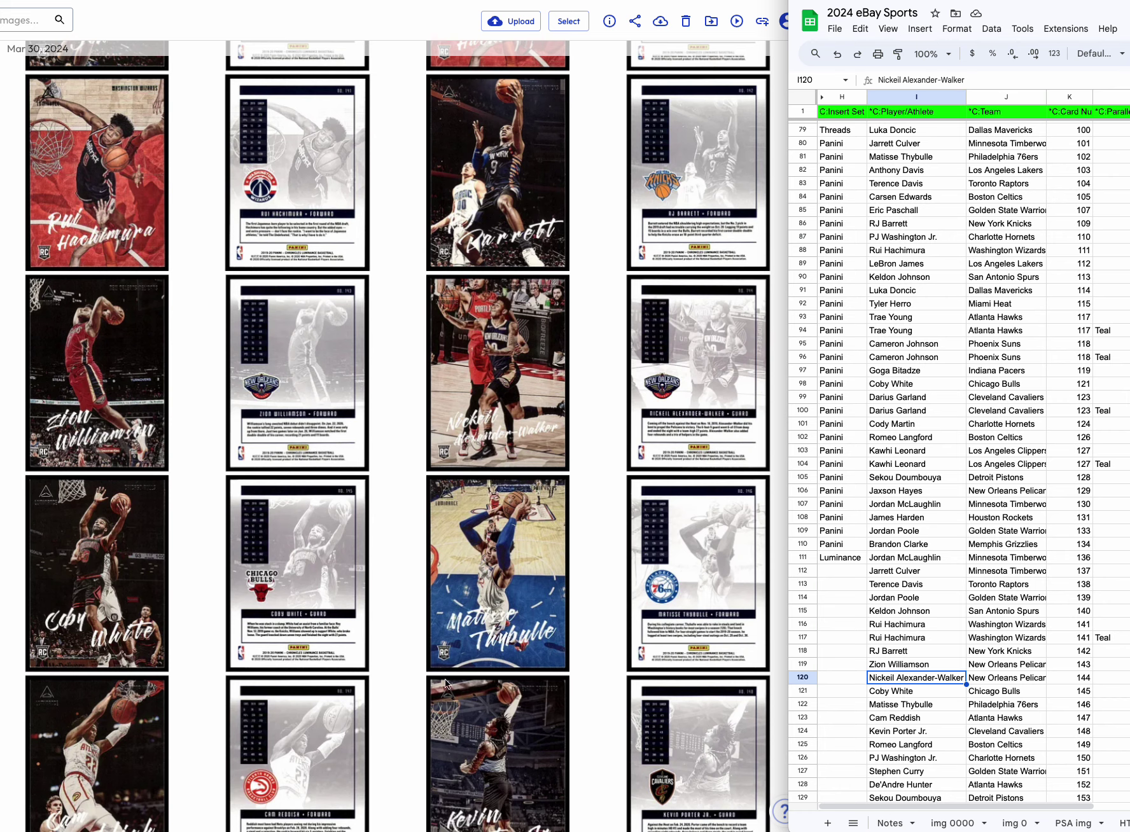
pyautogui.scroll(-4, 420, 676)
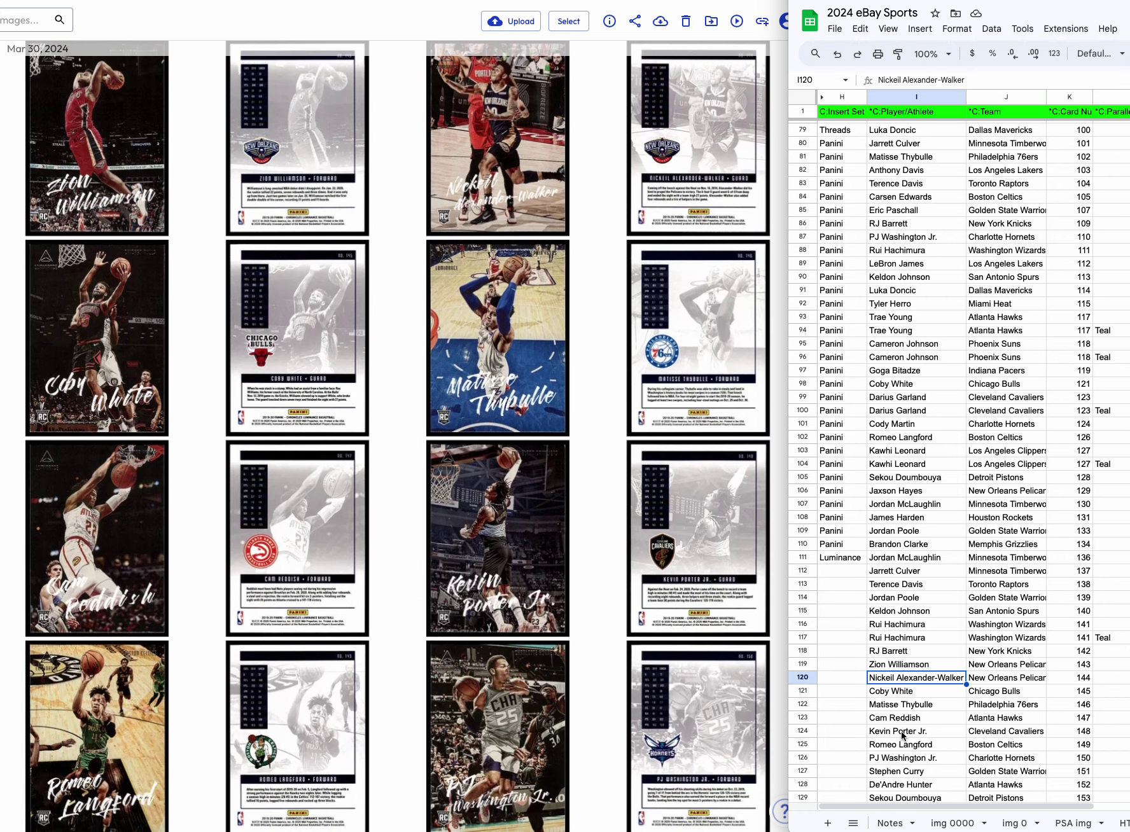
pyautogui.scroll(-3, 318, 711)
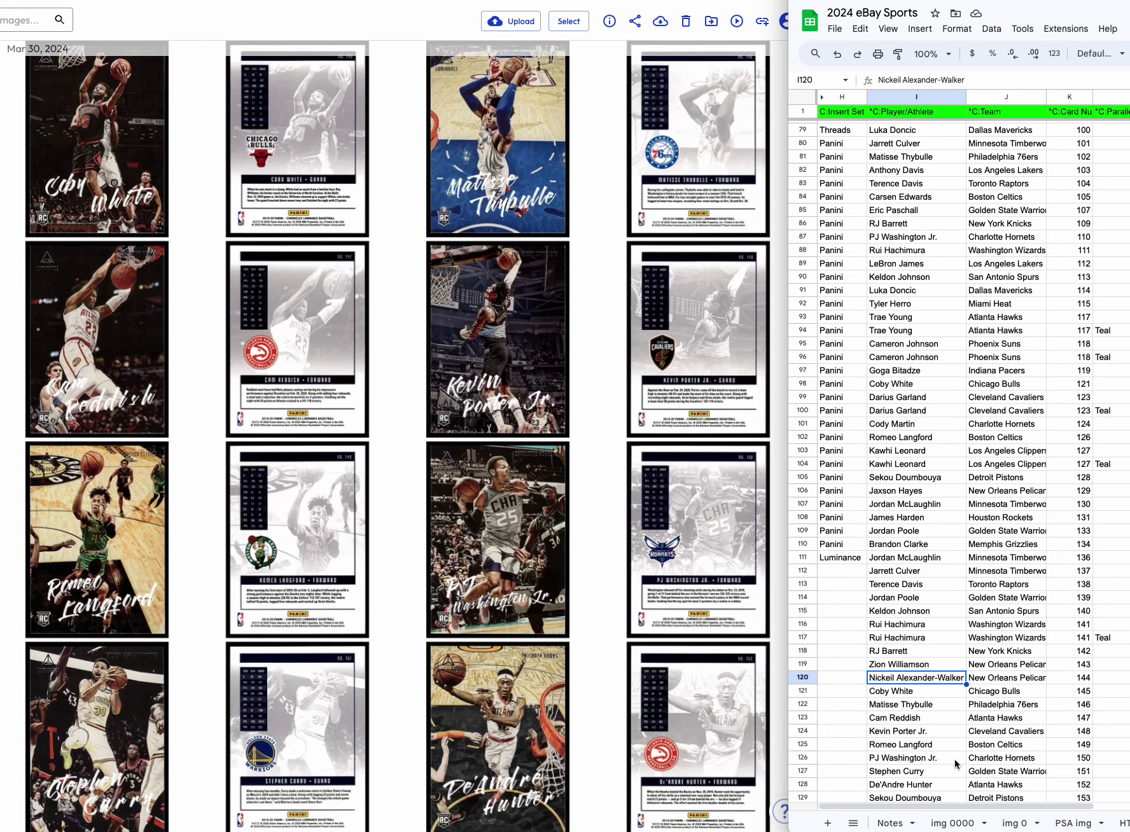
pyautogui.click(908, 757)
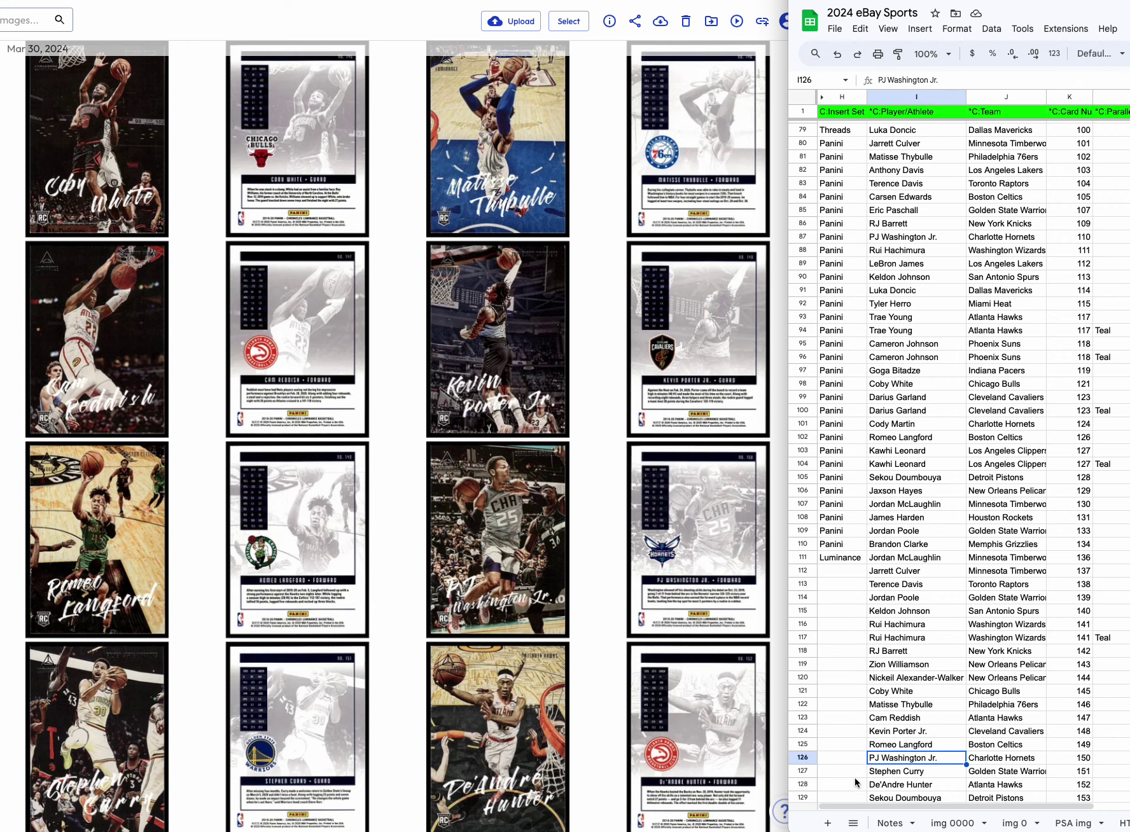
pyautogui.scroll(-7, 910, 445)
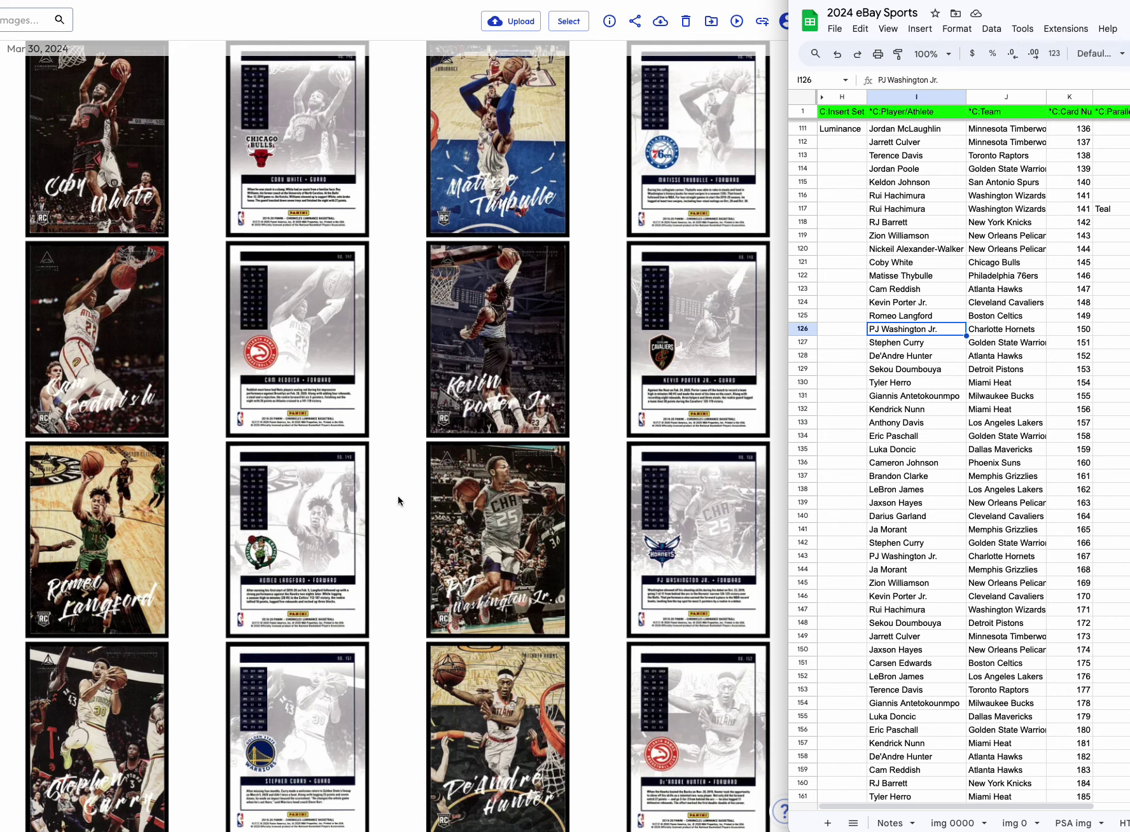
pyautogui.scroll(-3, 449, 553)
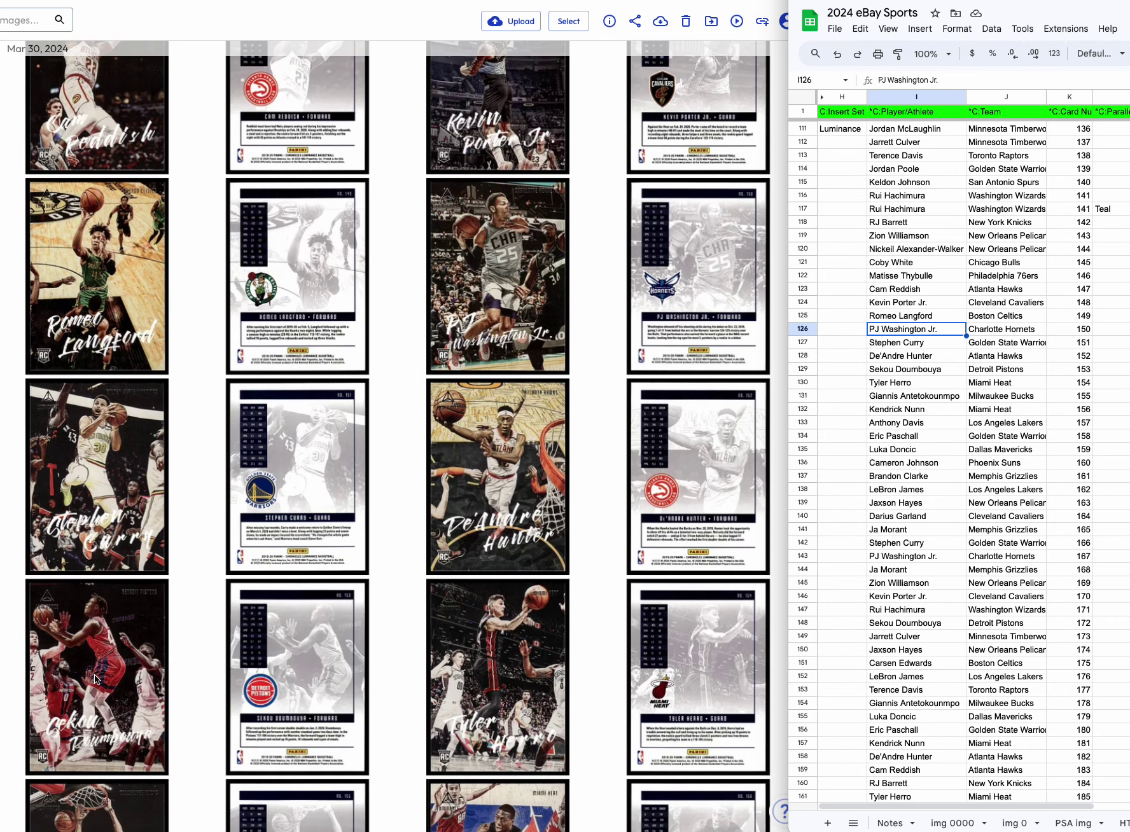
pyautogui.scroll(-1, 94, 674)
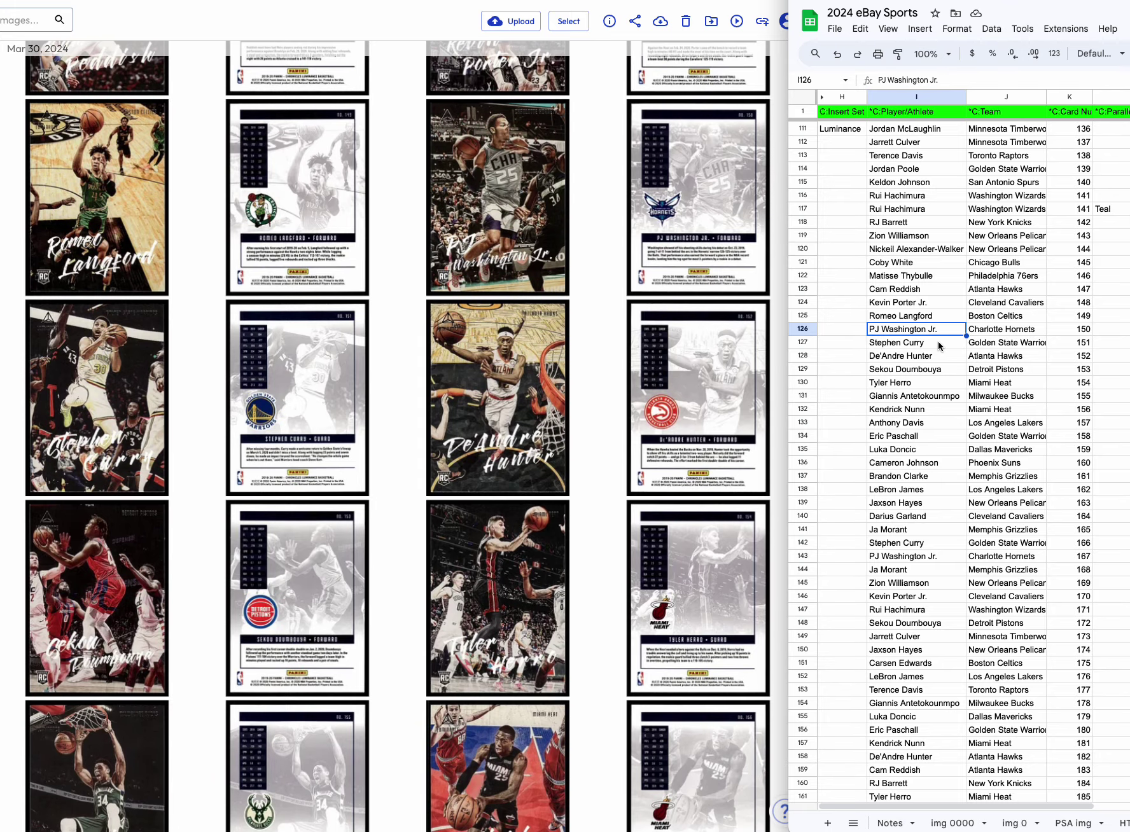
pyautogui.scroll(-5, 453, 572)
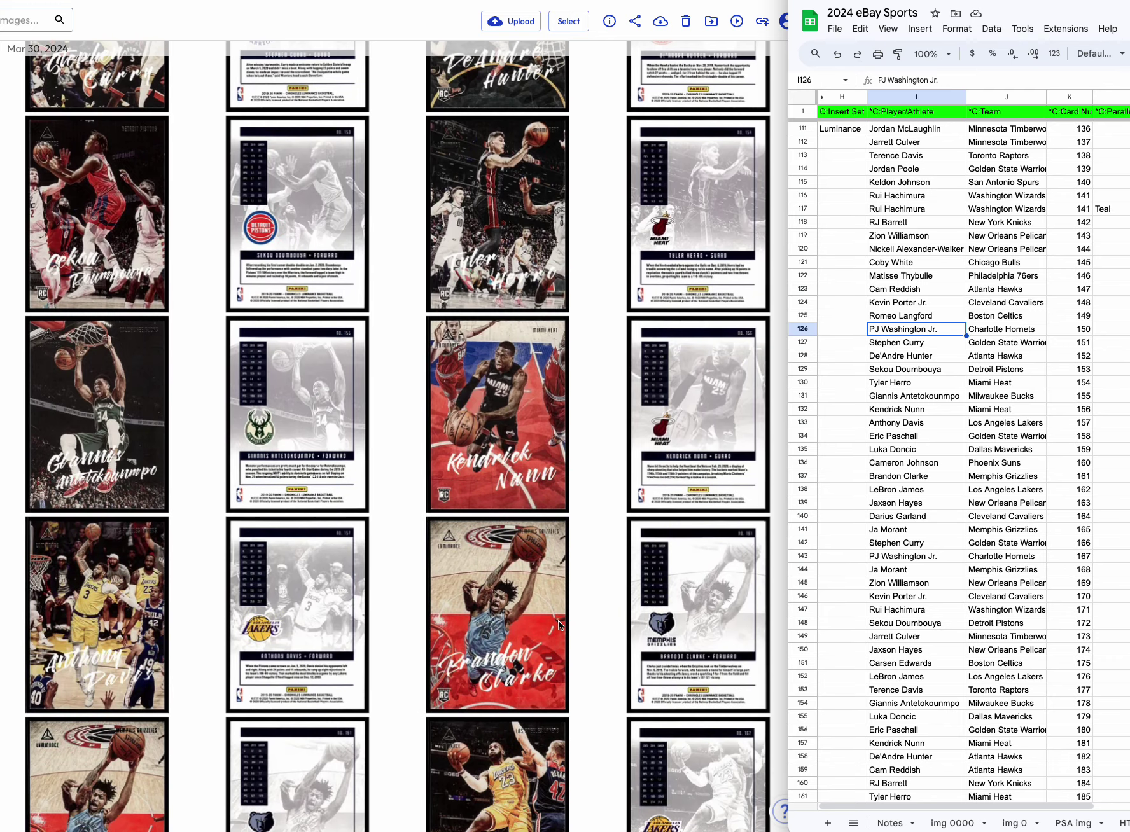
# Delete rows 134 to 136, covering Eric Paschall's card 158, Luka Doncic's card 159 and Cameron Johnson's card 160.
pyautogui.click(904, 395)
pyautogui.click(905, 409)
pyautogui.click(905, 423)
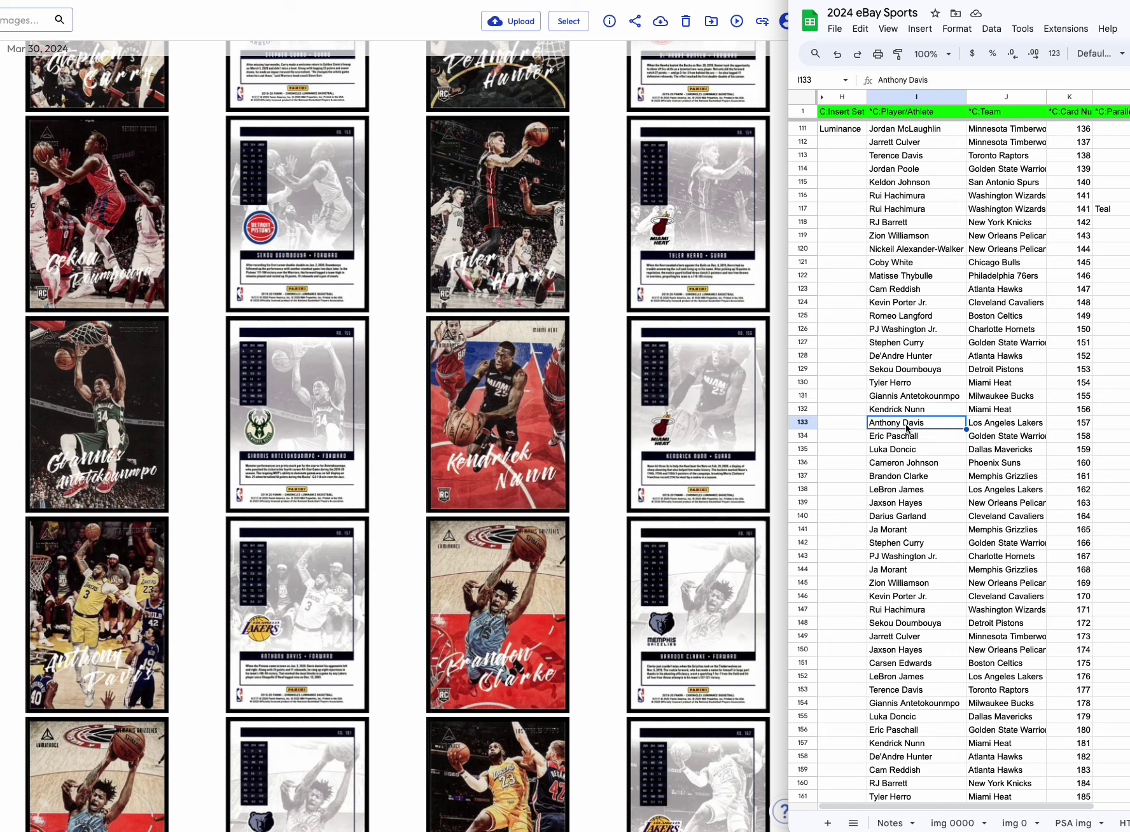
pyautogui.click(905, 435)
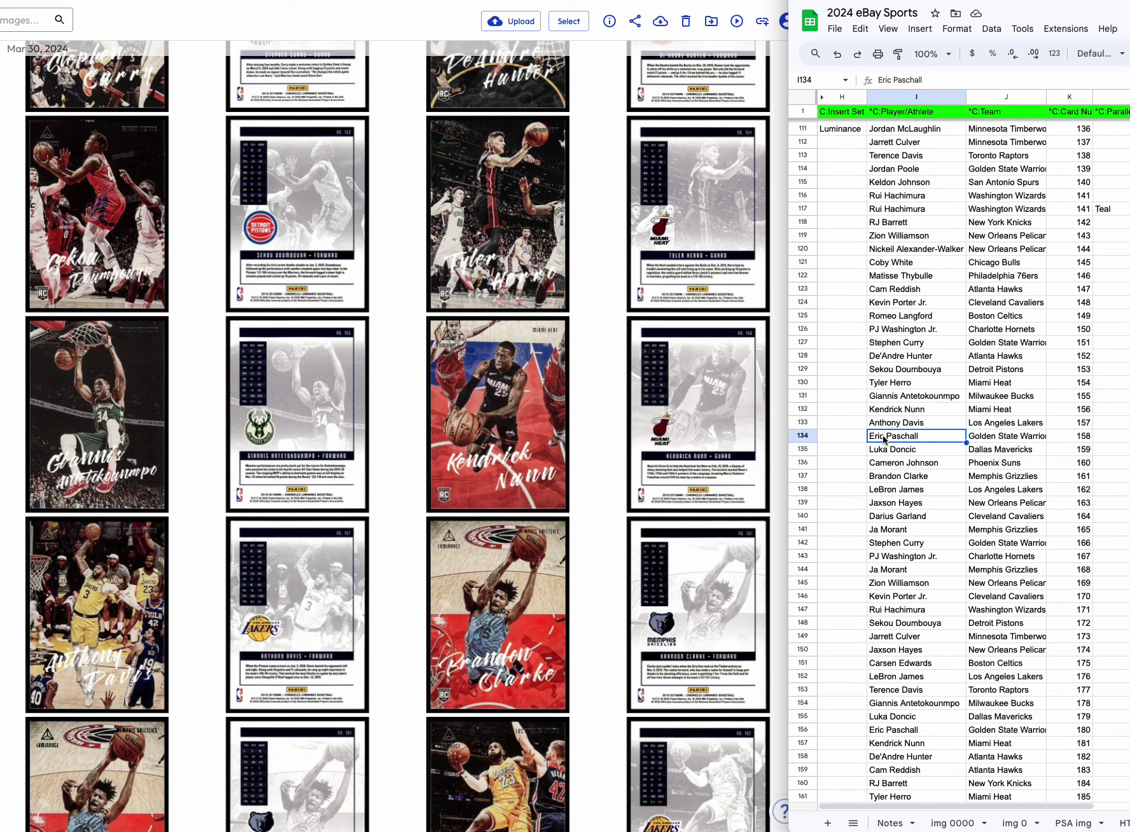
pyautogui.moveTo(802, 436); pyautogui.dragTo(802, 461)
pyautogui.rightClick(822, 445)
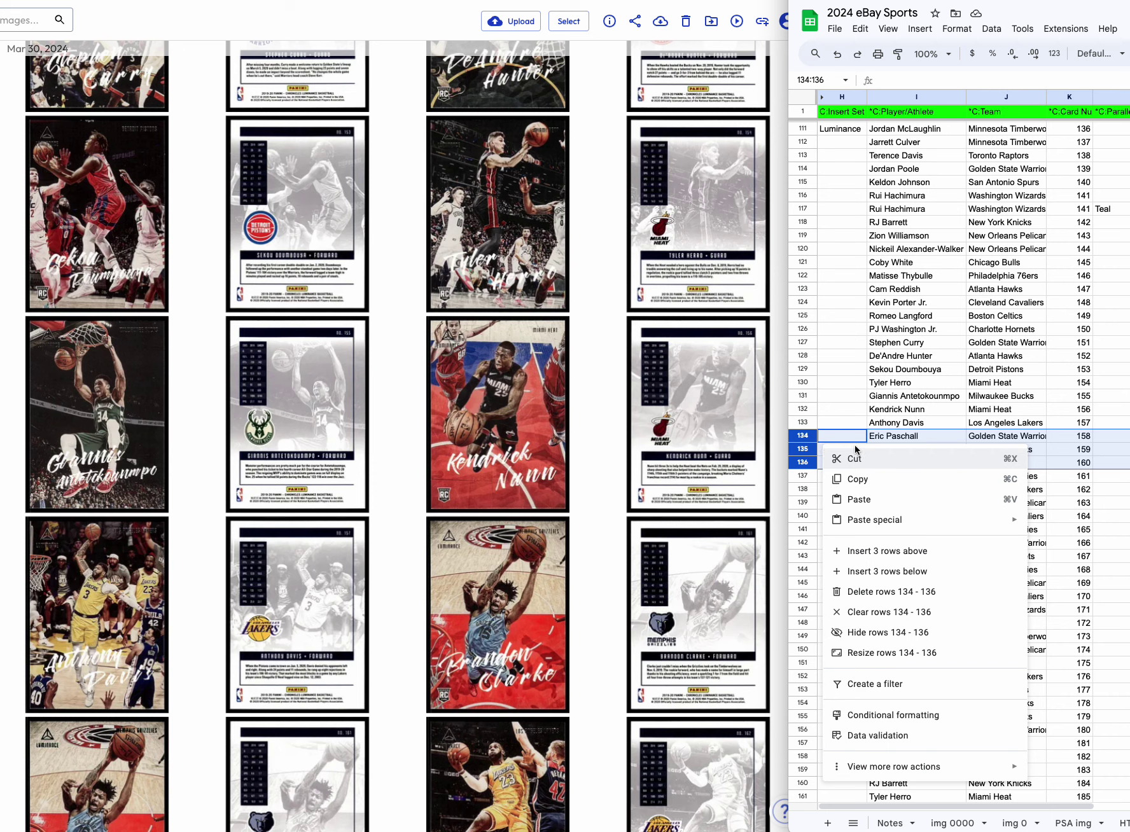
pyautogui.click(900, 592)
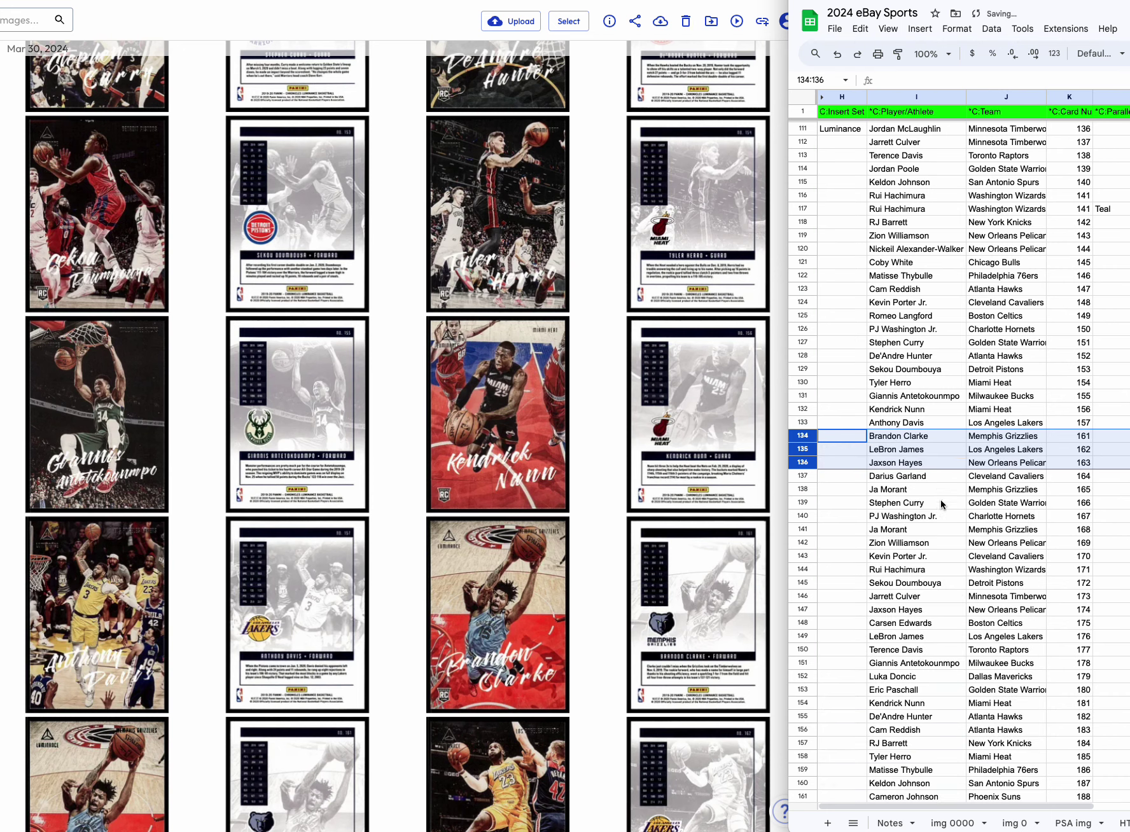
# Insert a row below Brandon Clarke's card 161 and fill it with a copy of that card's row.
pyautogui.scroll(-4, 407, 571)
pyautogui.scroll(-1, 408, 572)
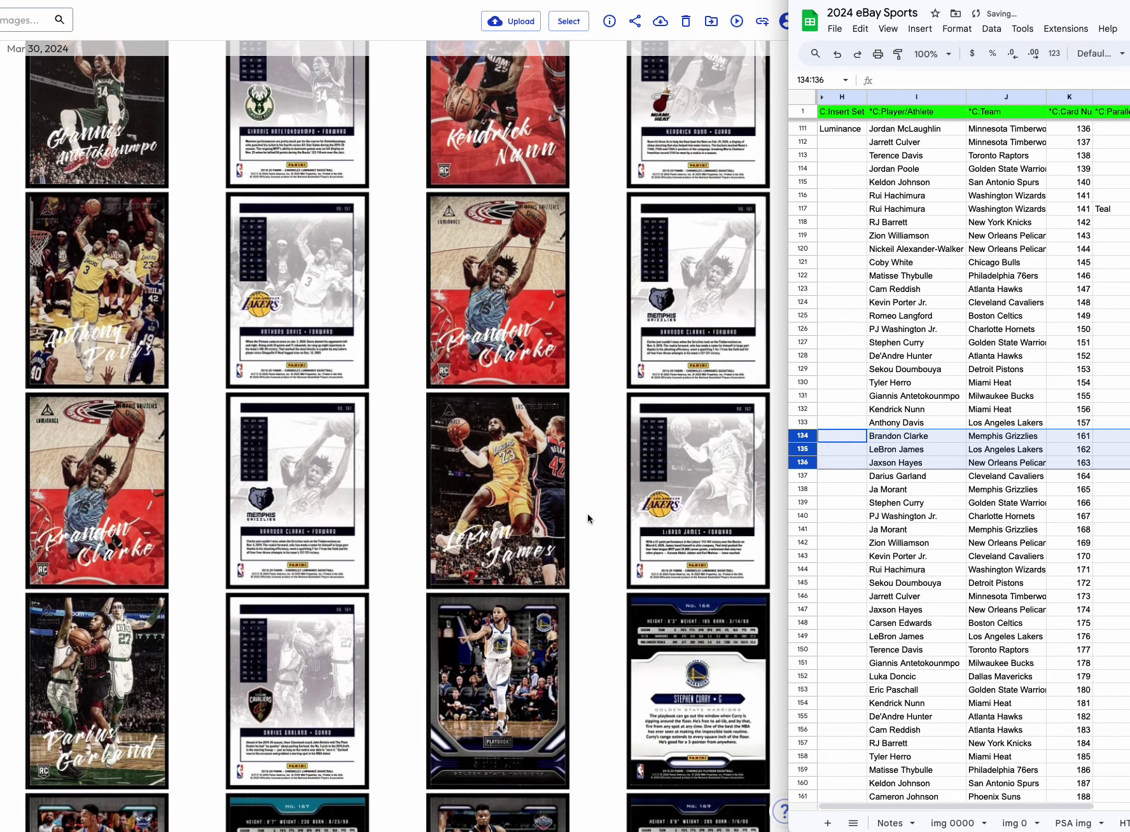
pyautogui.click(889, 449)
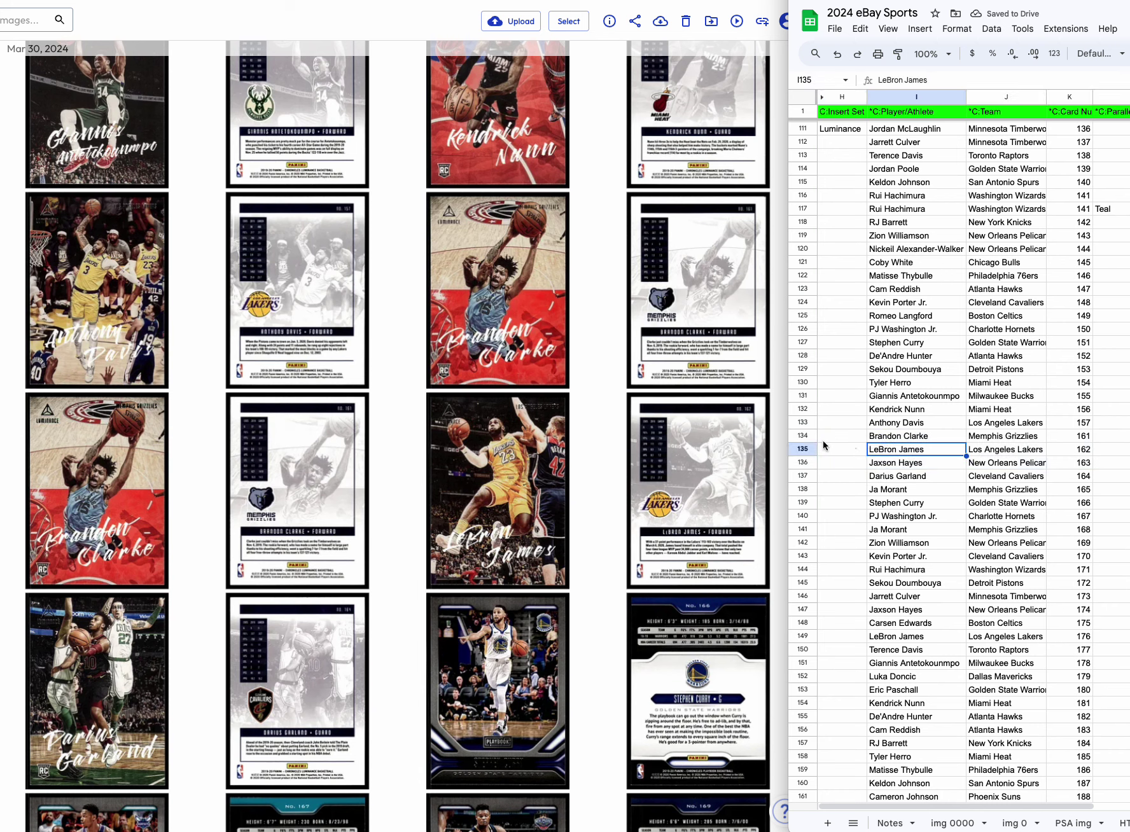
pyautogui.rightClick(802, 449)
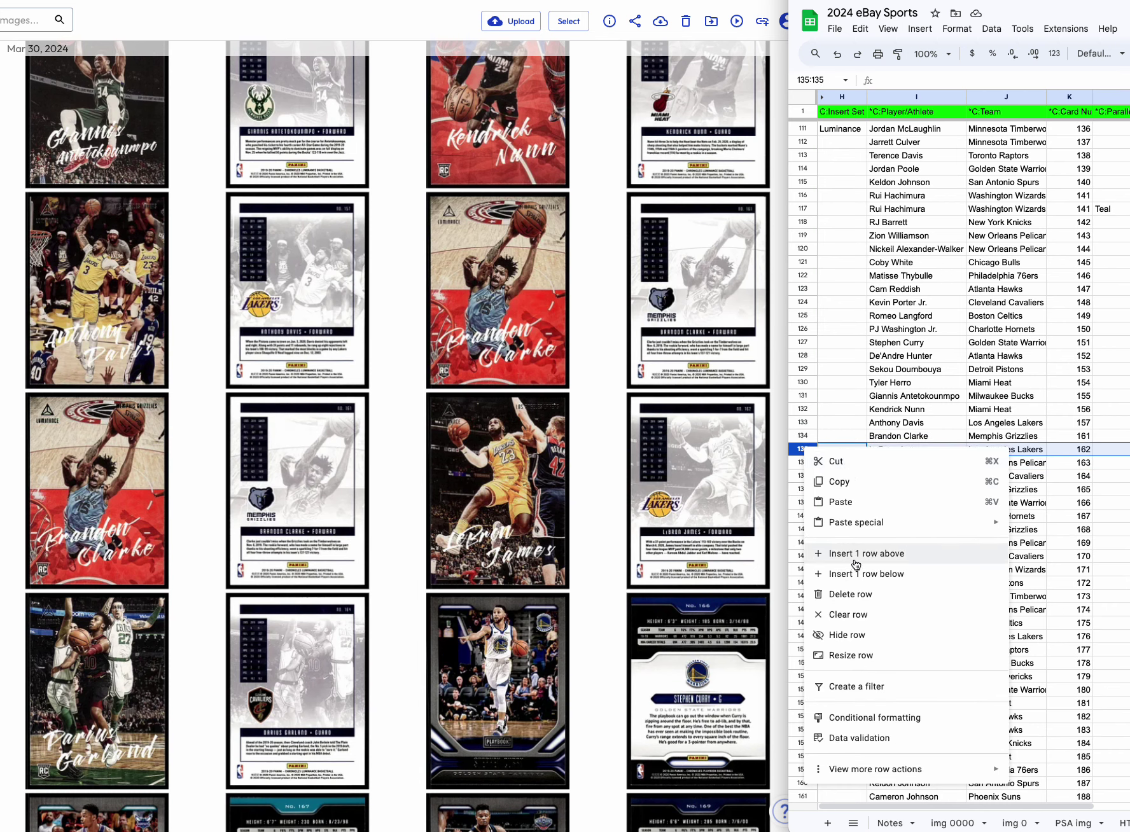
pyautogui.click(854, 555)
pyautogui.click(804, 435)
pyautogui.hotkey('ctrl', 'c')
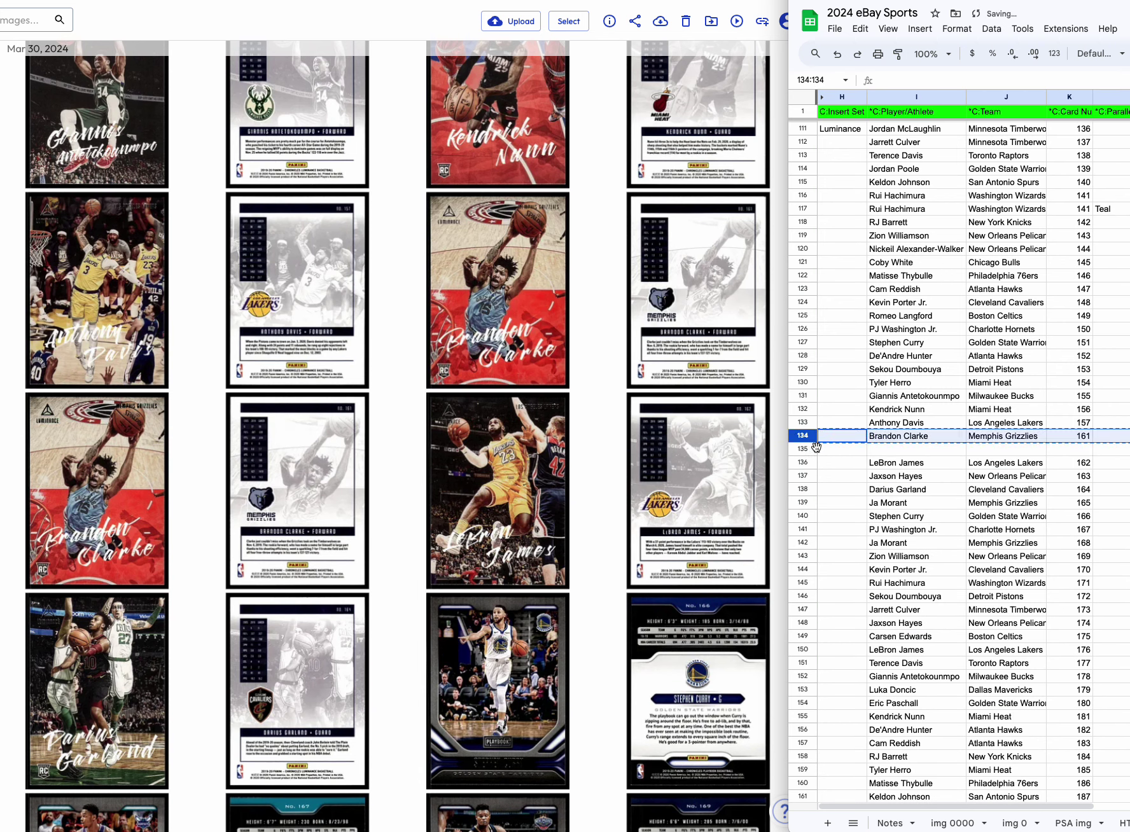
pyautogui.click(803, 449)
pyautogui.hotkey('ctrl', 'v')
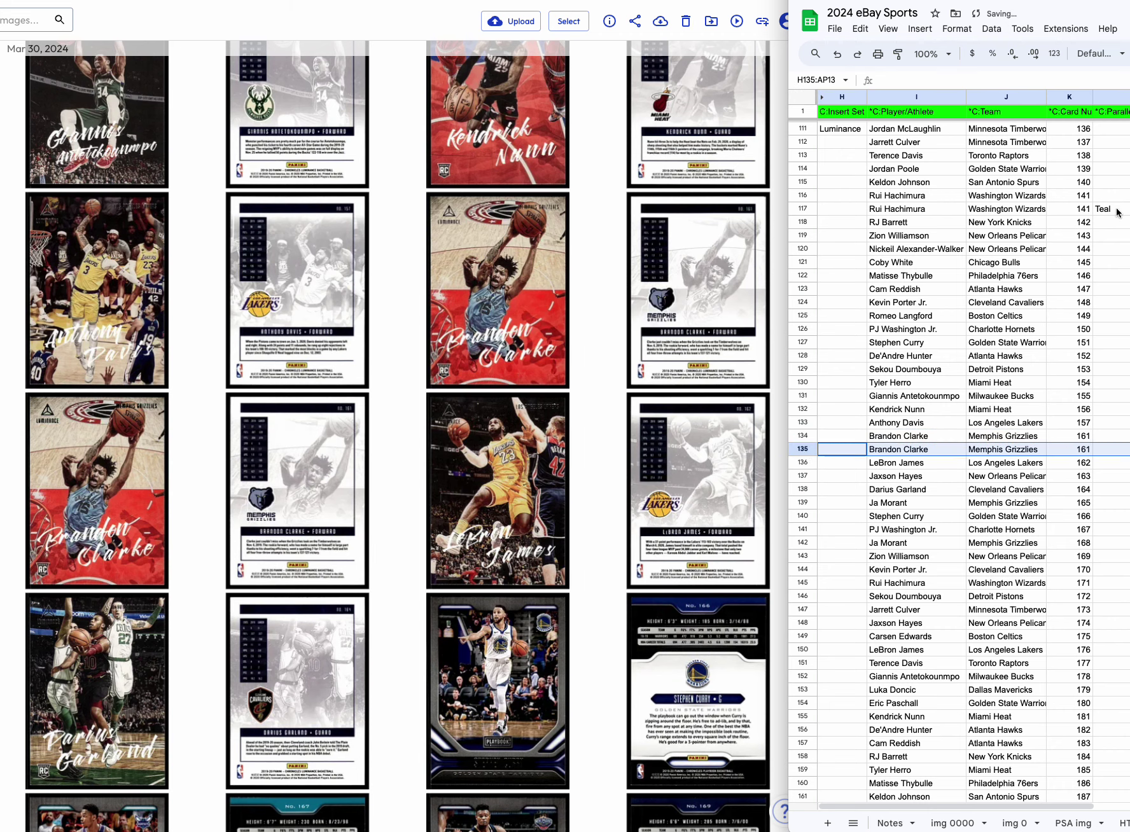
# Copy the Teal parallel from the second Rui Hachimura card 141 row to the second Brandon Clarke card 161 row.
pyautogui.click(1117, 213)
pyautogui.hotkey('ctrl', 'c')
pyautogui.click(1100, 451)
pyautogui.hotkey('ctrl', 'v')
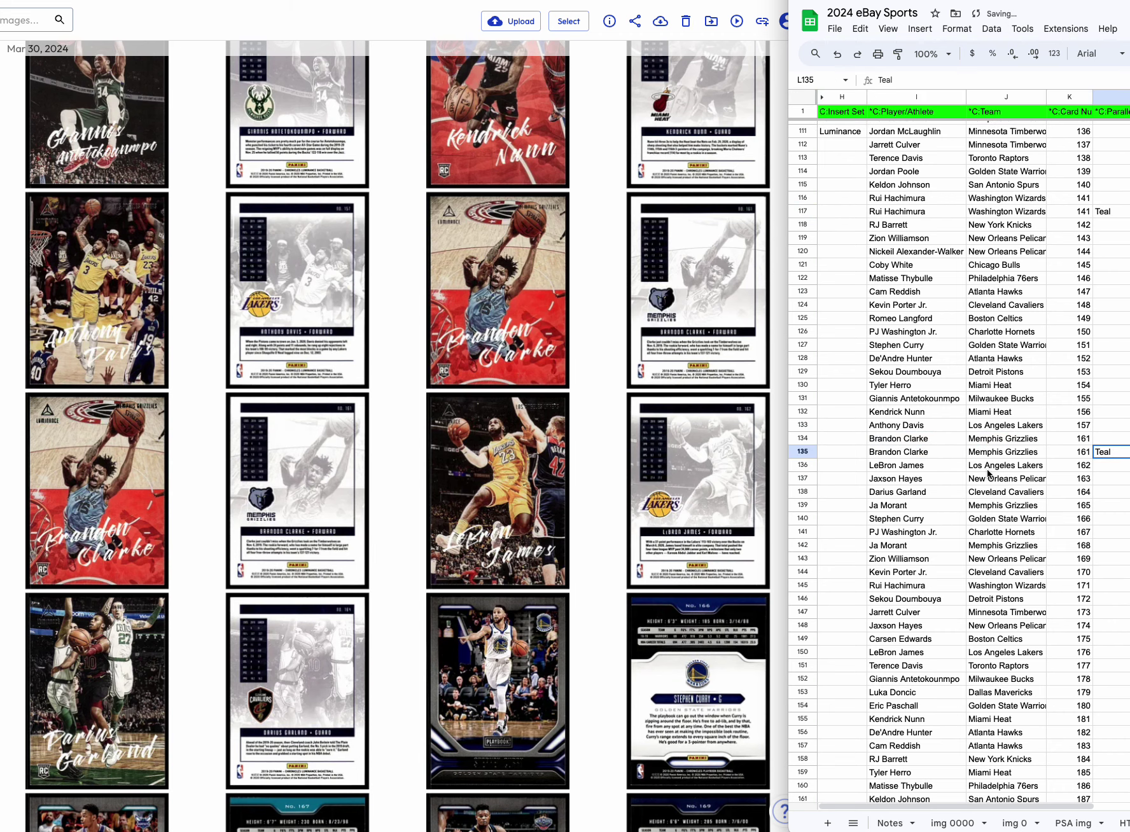
# Delete row 137, Jaxson Hayes's card 163, which is missing from the scanned images.
pyautogui.scroll(1, 815, 500)
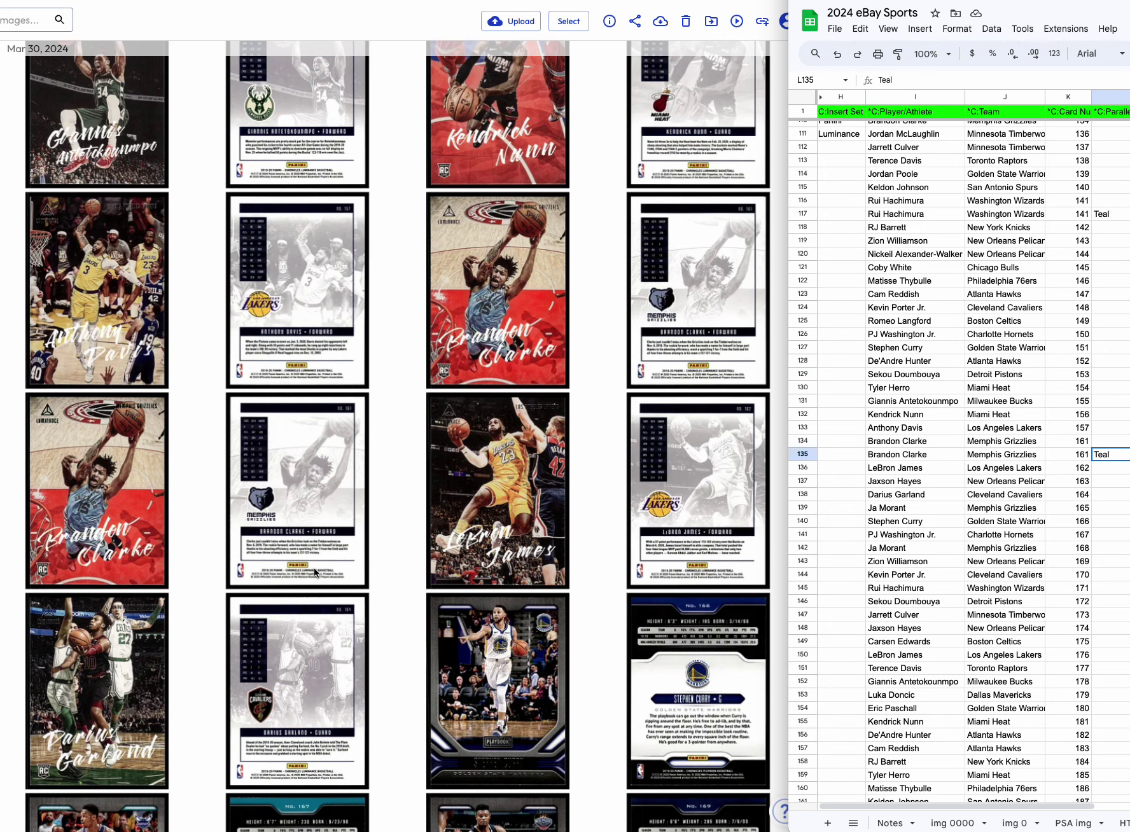
pyautogui.scroll(-3, 313, 568)
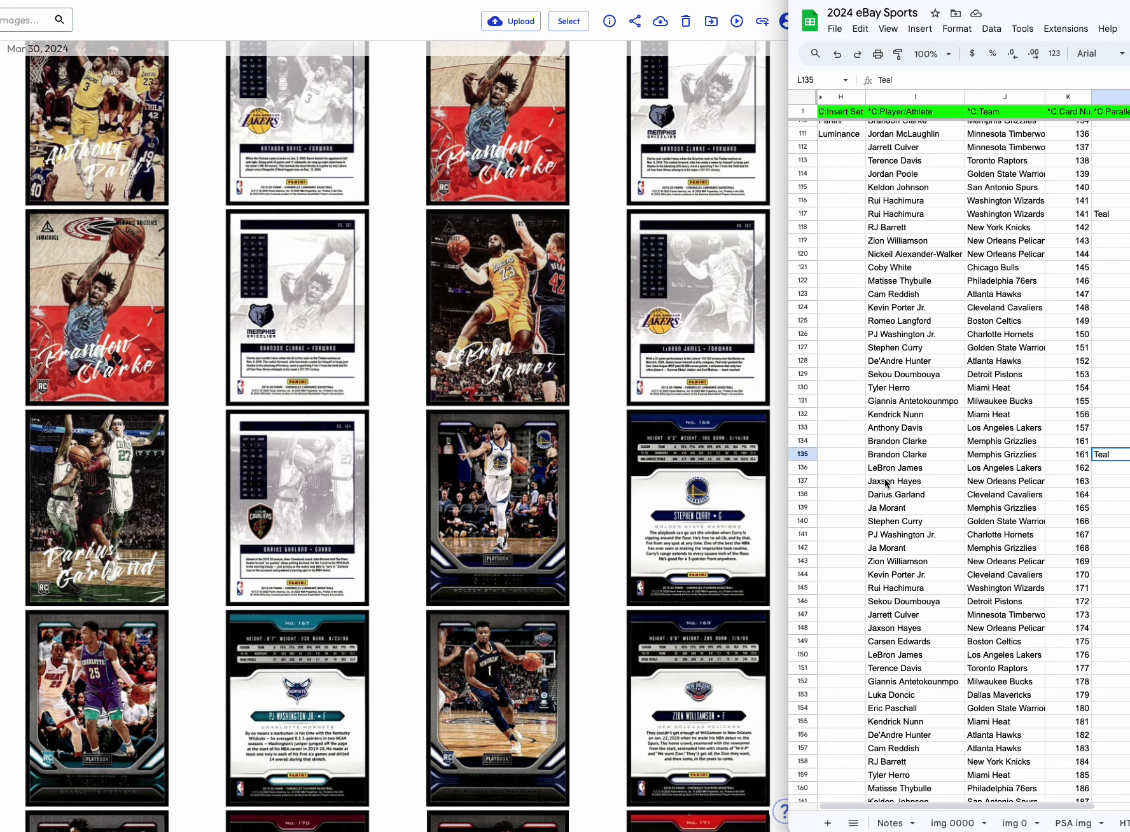
pyautogui.click(808, 484)
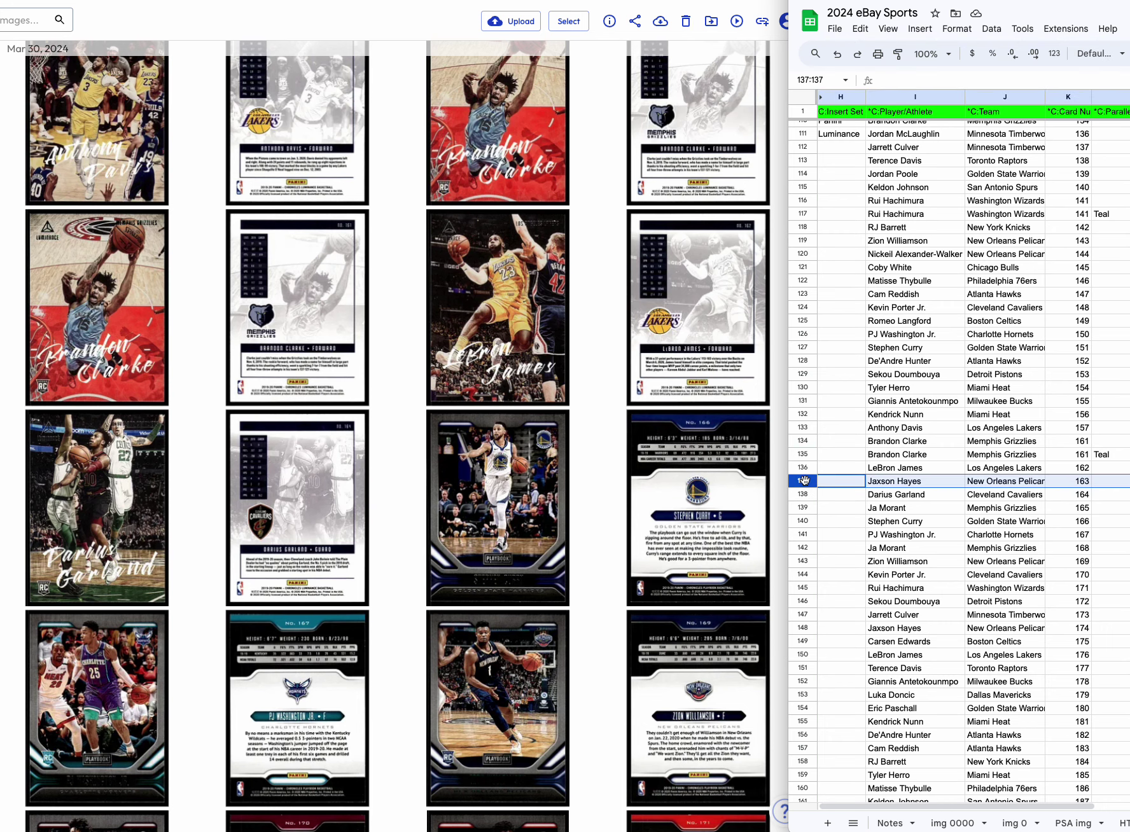
pyautogui.rightClick(808, 484)
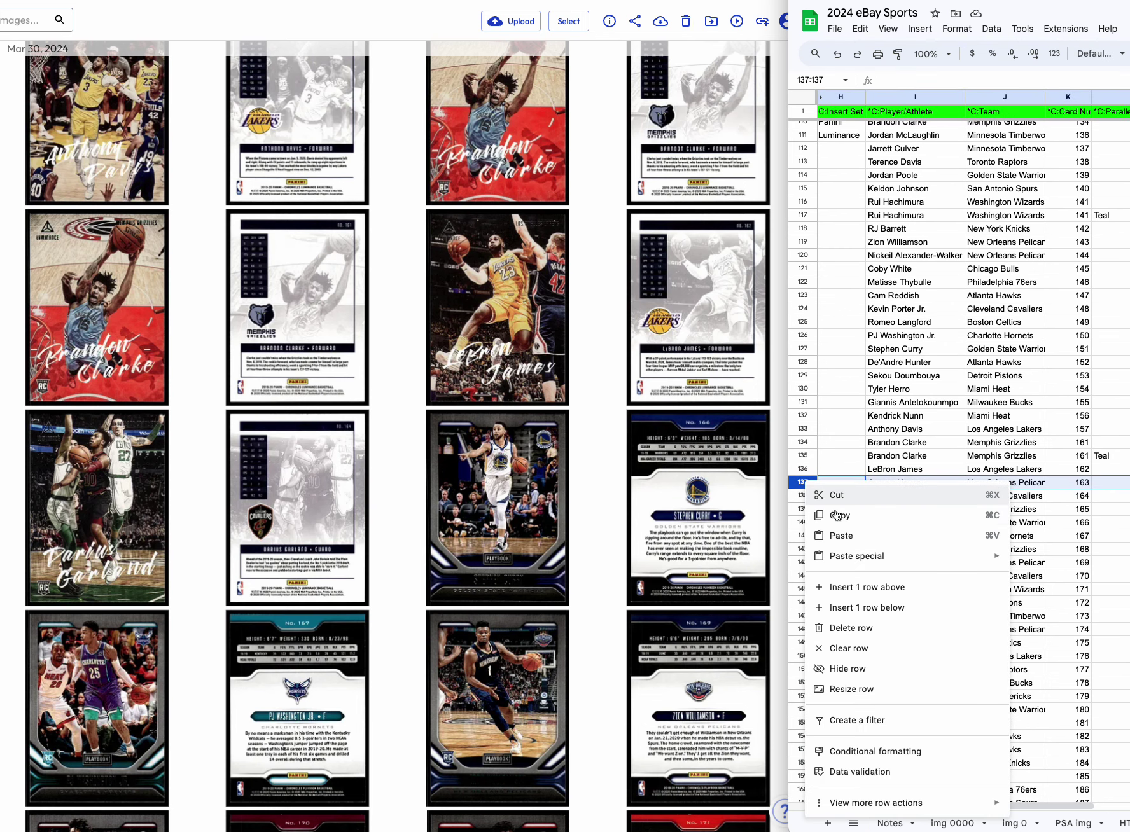
pyautogui.click(849, 629)
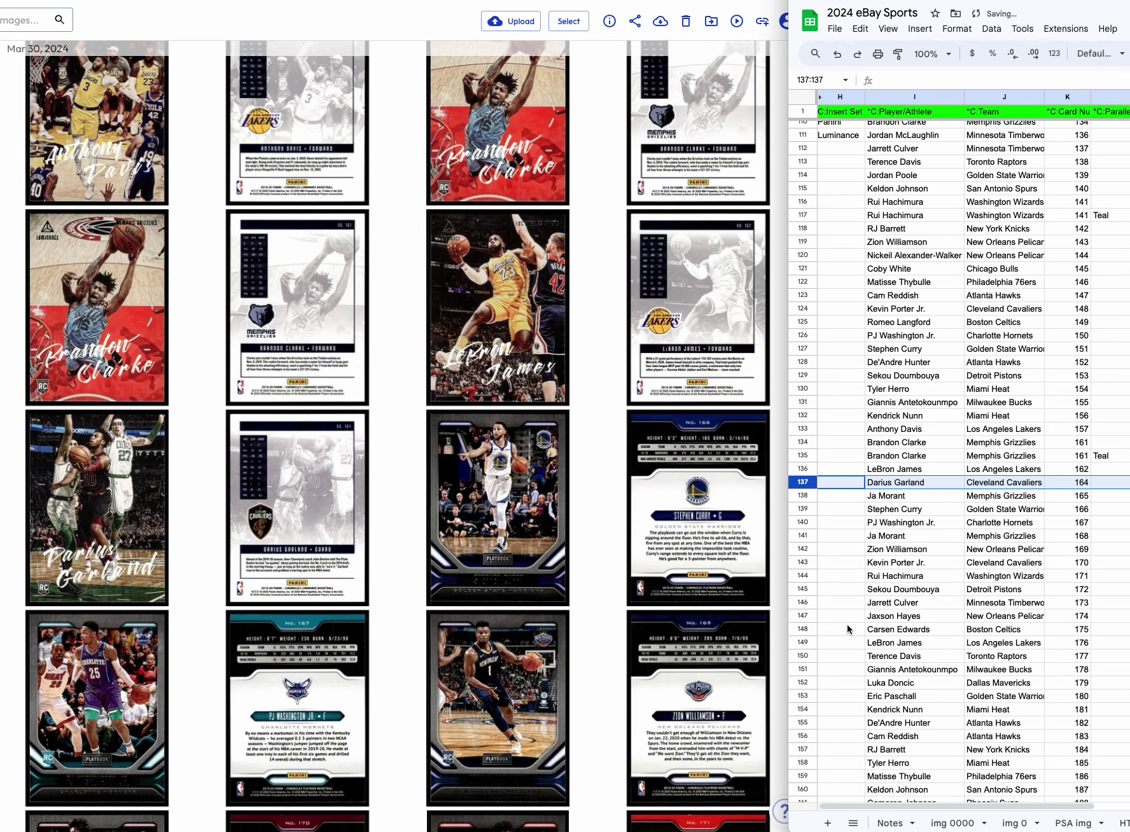
# Copy the Luminance insert set name from Jordan McLaughlin's card 136 down through Darius Garland's card 164, cells H112 to H137.
pyautogui.click(844, 136)
pyautogui.moveTo(843, 150); pyautogui.dragTo(851, 478)
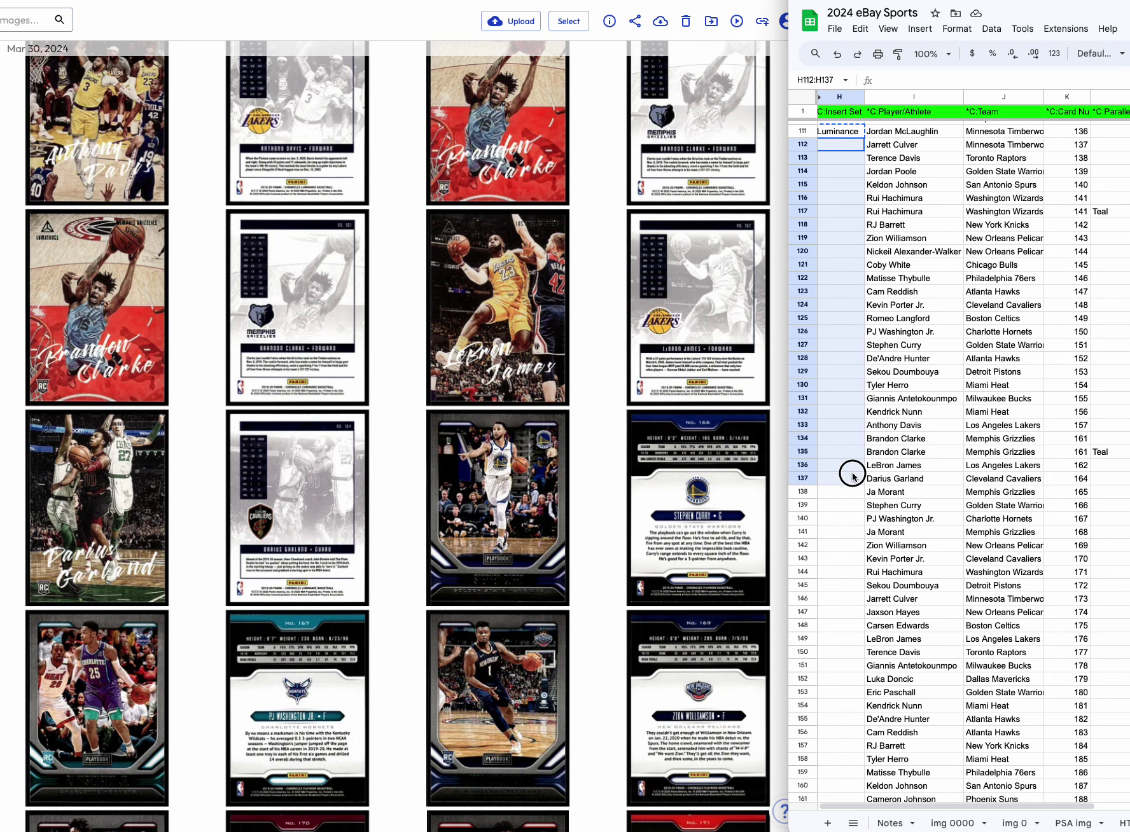
pyautogui.hotkey('ctrl', 'v')
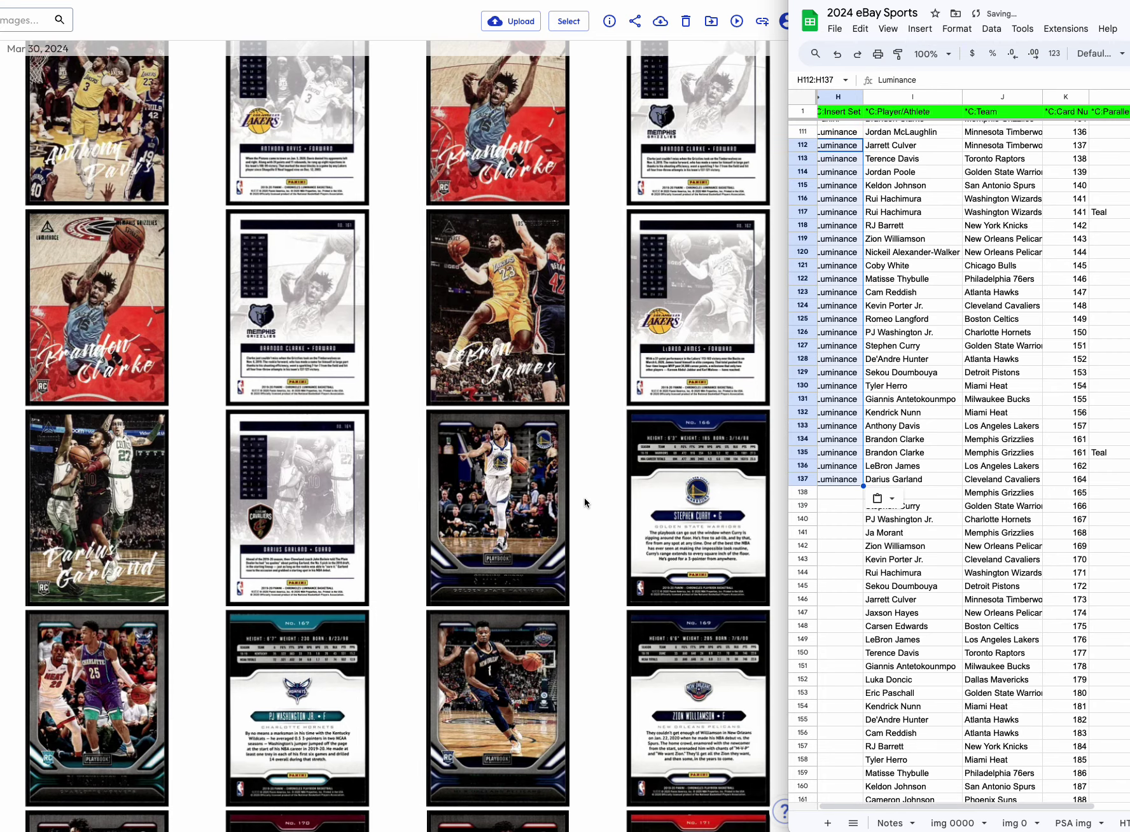
pyautogui.click(934, 558)
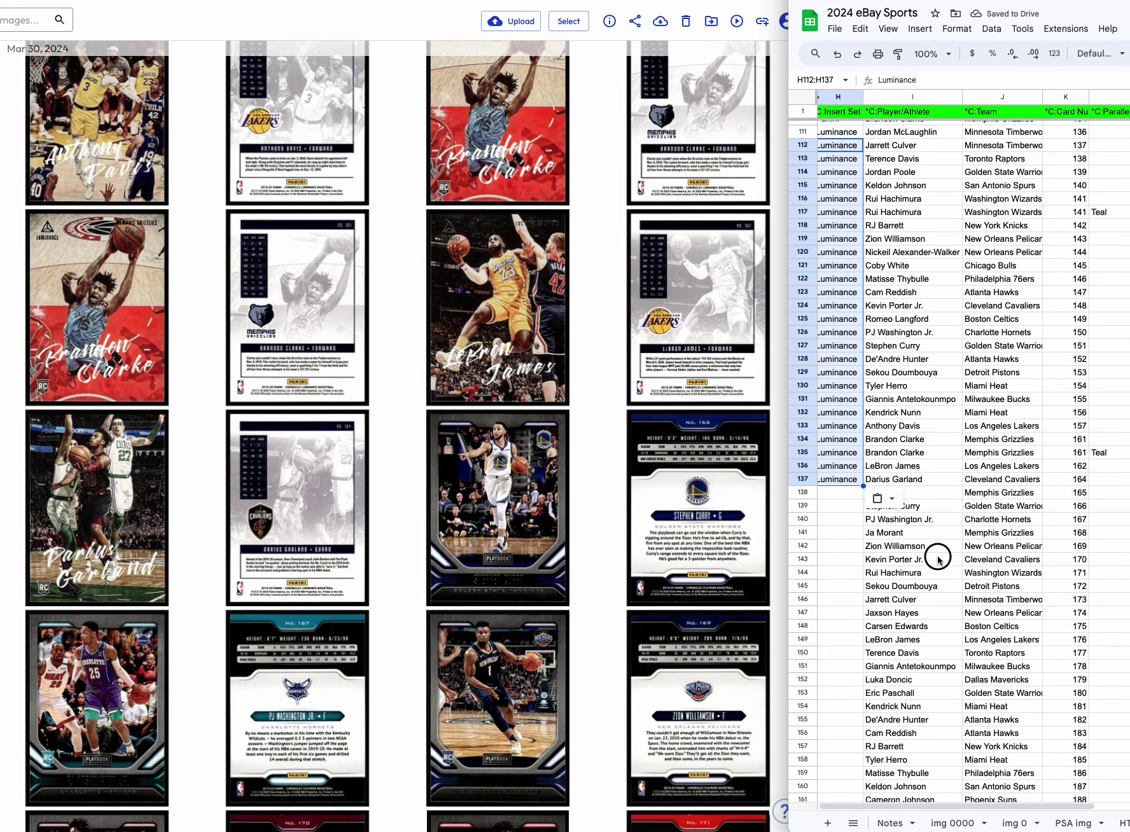
# Delete Ja Morant's card 165 row and enter Playbook as the insert set for Stephen Curry's card 166.
pyautogui.rightClick(802, 493)
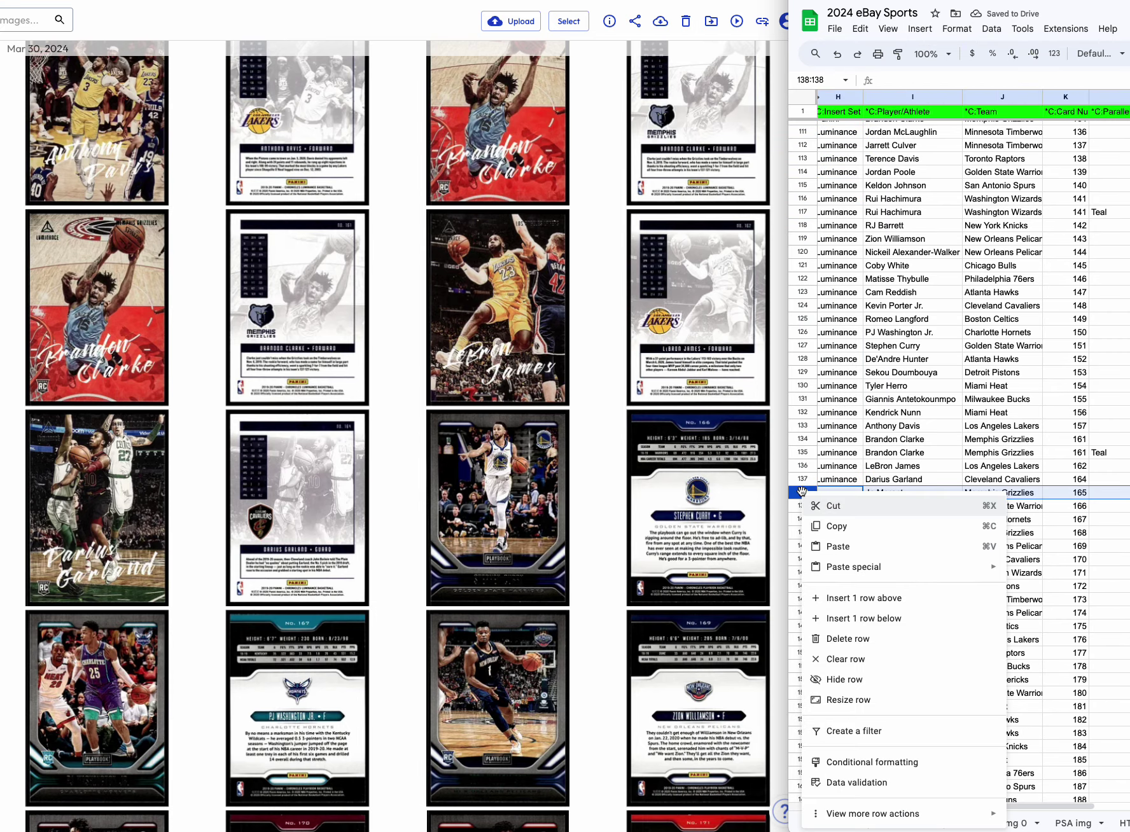
pyautogui.click(847, 639)
pyautogui.click(842, 494)
pyautogui.write('P')
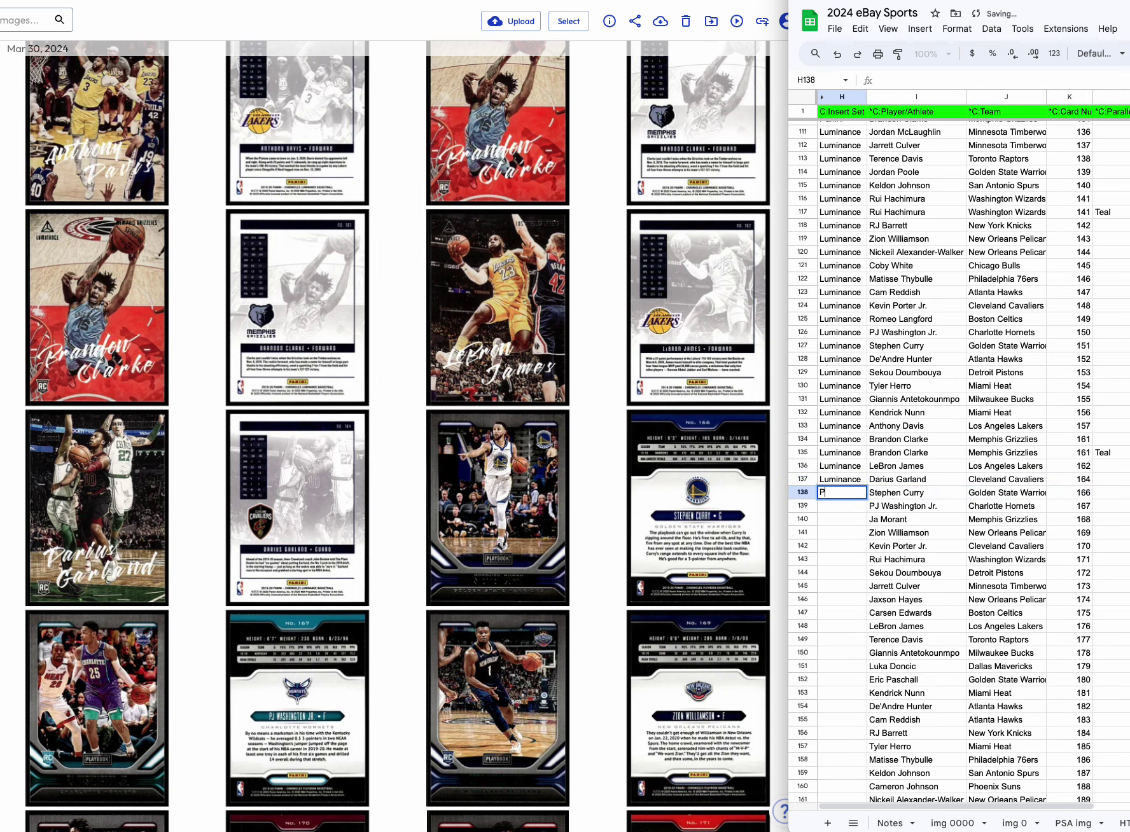
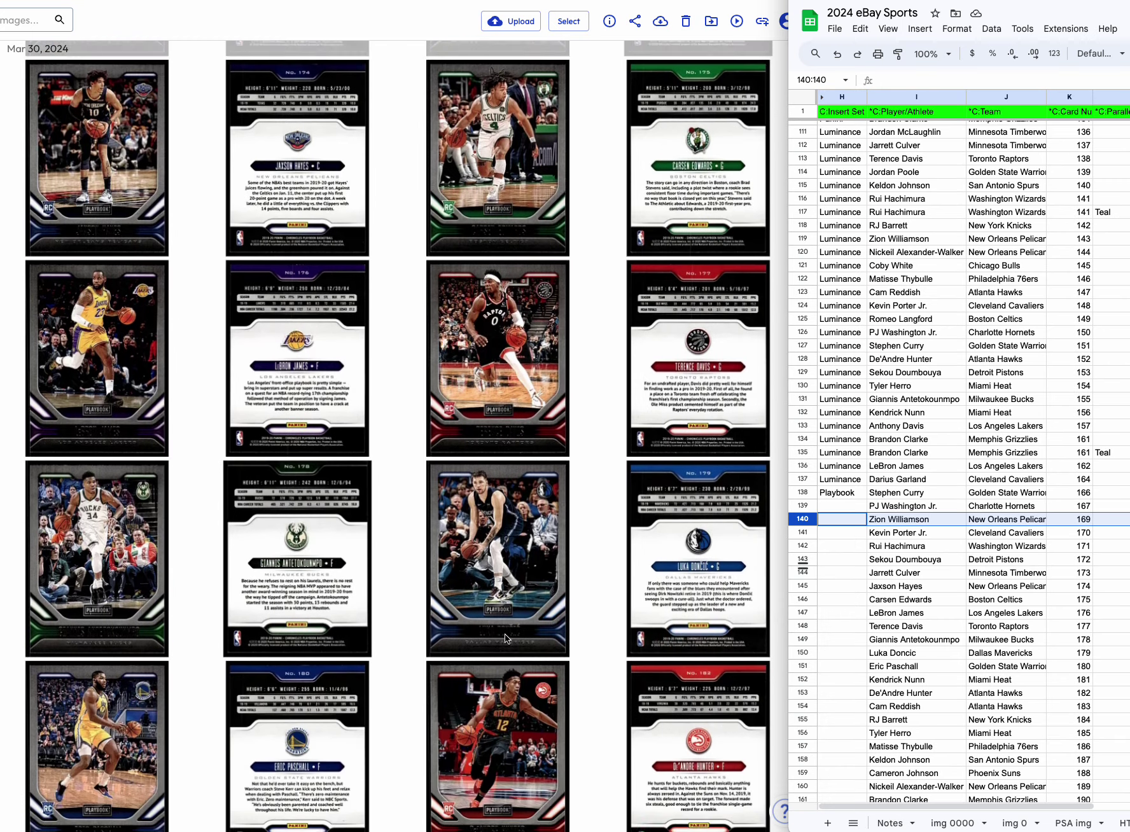
# Delete row 152, Kendrick Nunn's card 181, after checking the scanned Playbook cards.
pyautogui.scroll(-2, 691, 729)
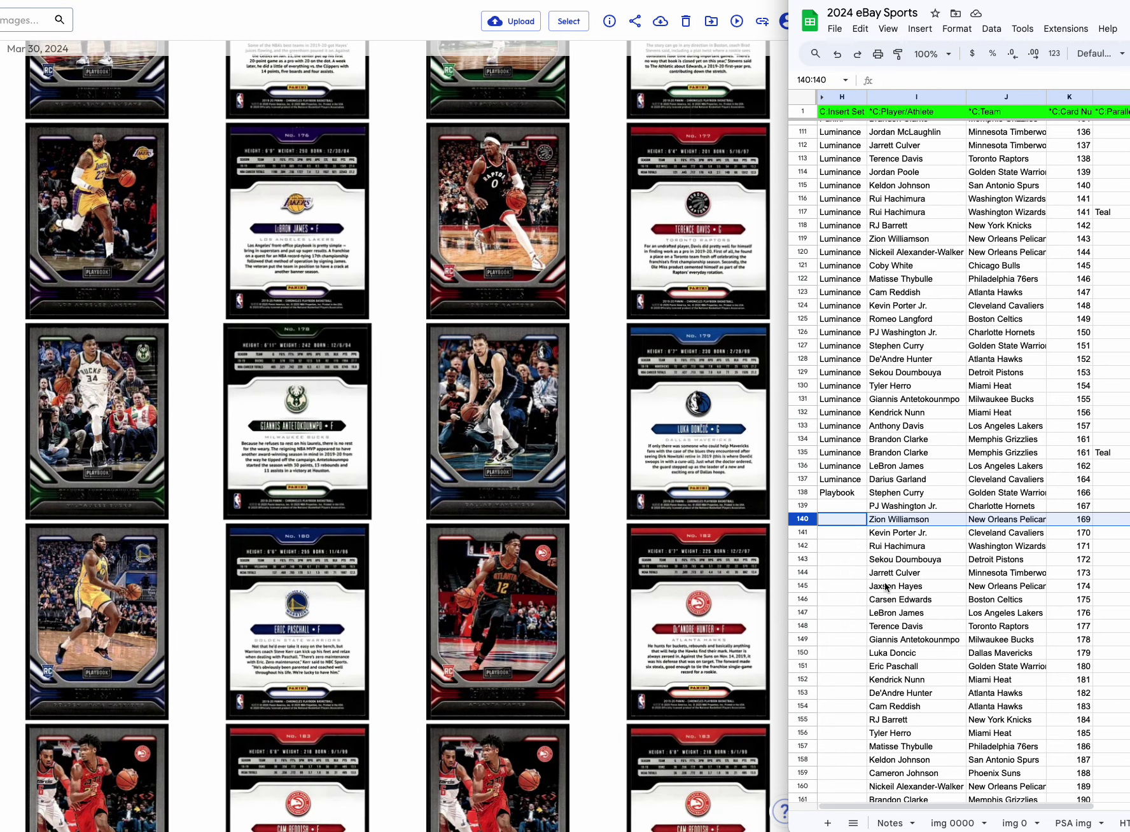
pyautogui.click(802, 679)
pyautogui.rightClick(802, 679)
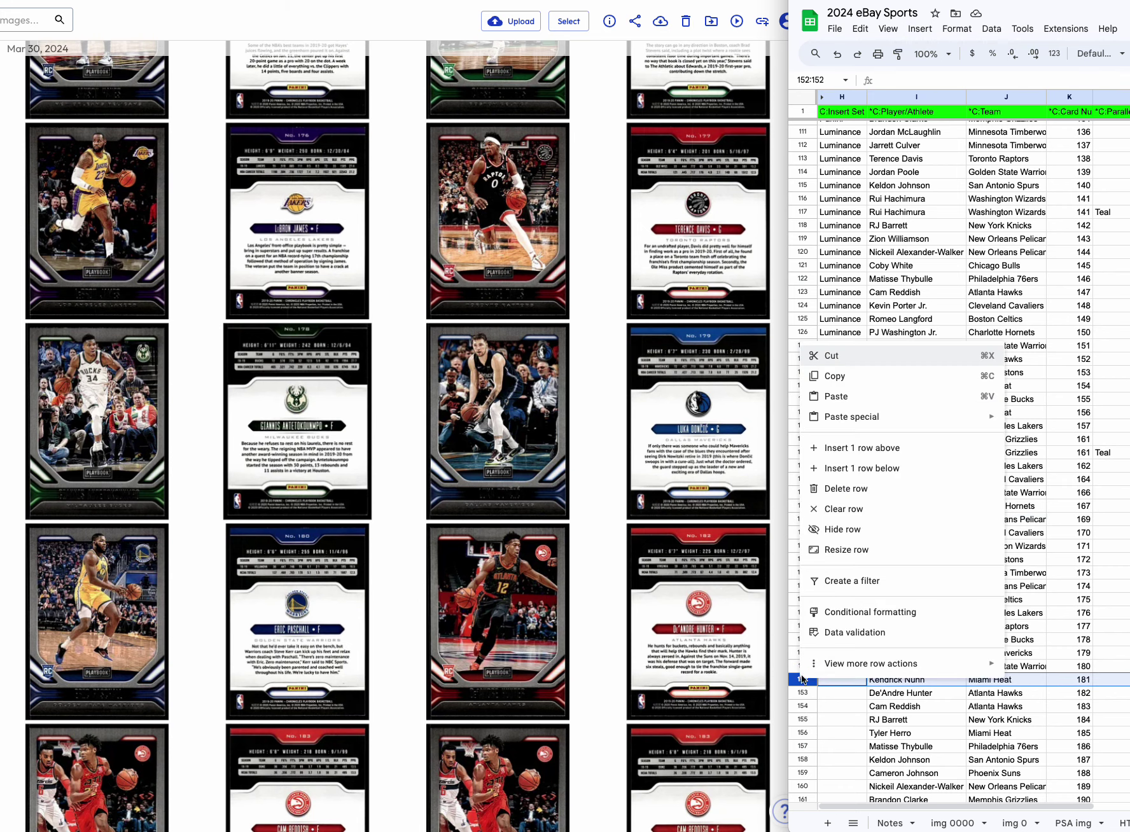
pyautogui.click(848, 490)
# Insert a row above Cam Reddish's card 183 and fill it with a copy of that card's row.
pyautogui.scroll(-10, 849, 503)
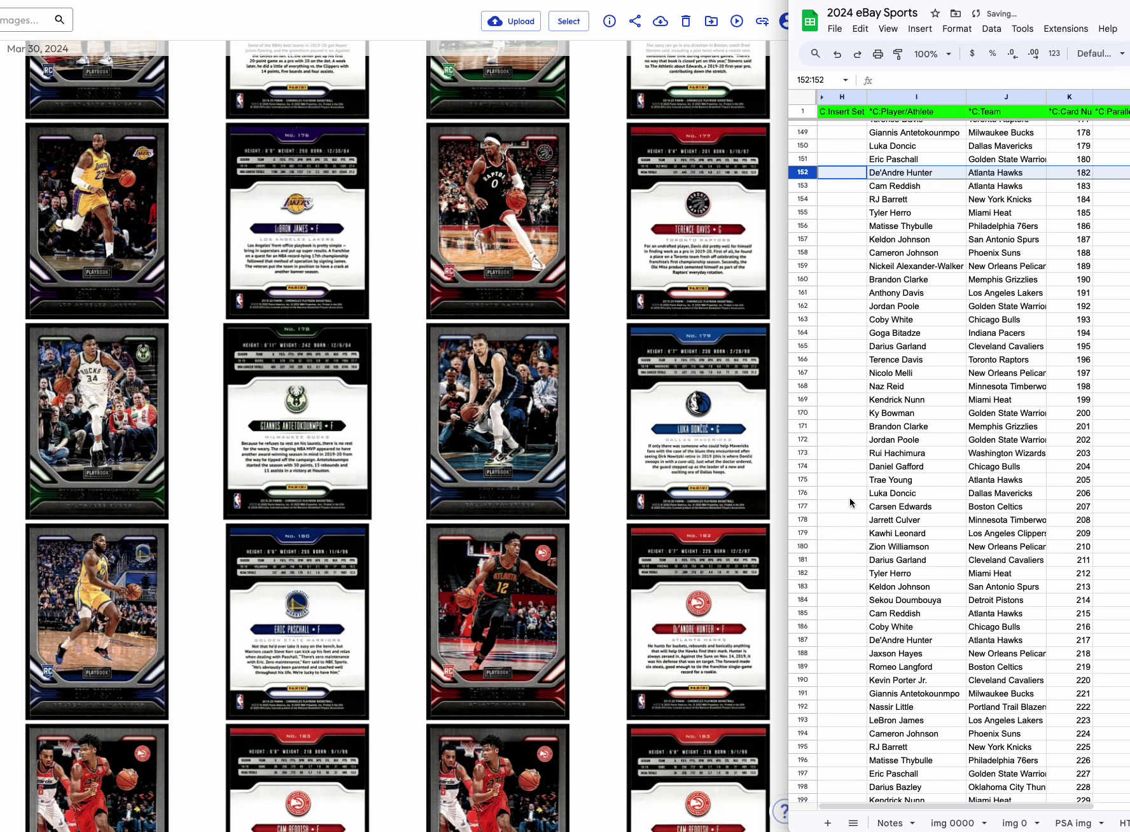
pyautogui.scroll(-5, 551, 599)
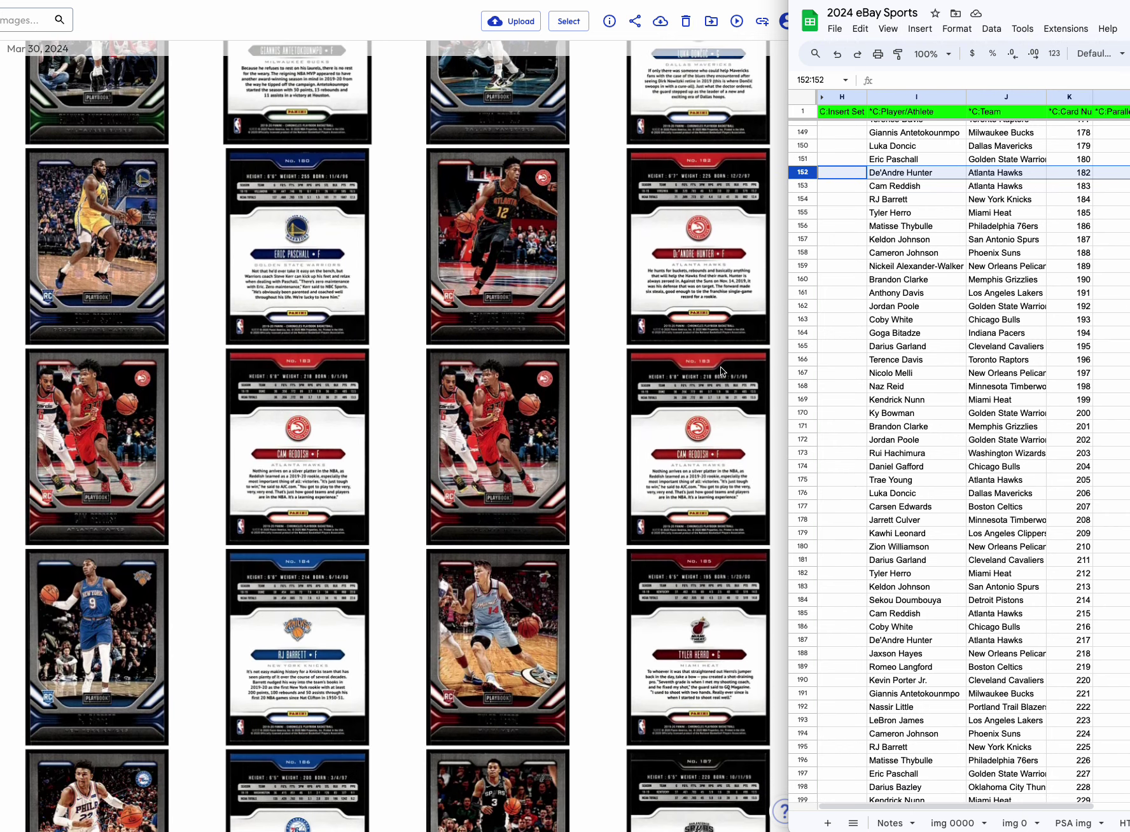
pyautogui.click(940, 201)
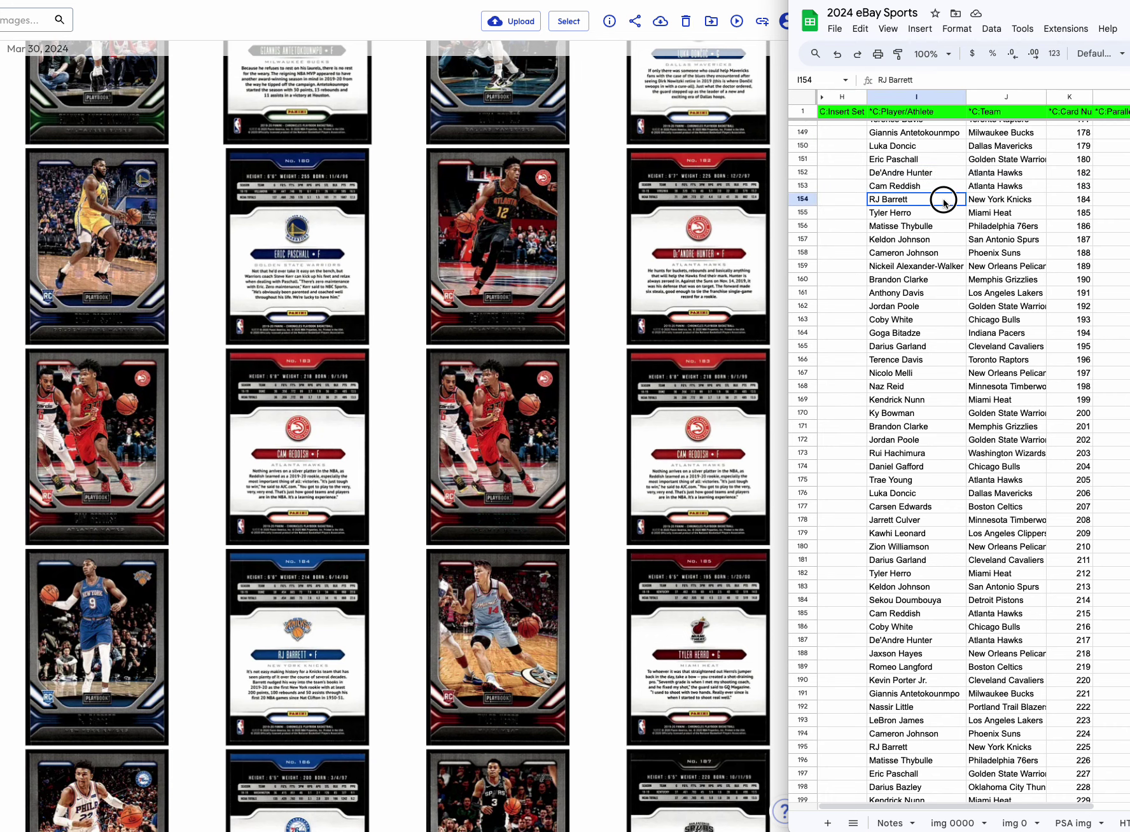
pyautogui.rightClick(802, 185)
pyautogui.click(860, 291)
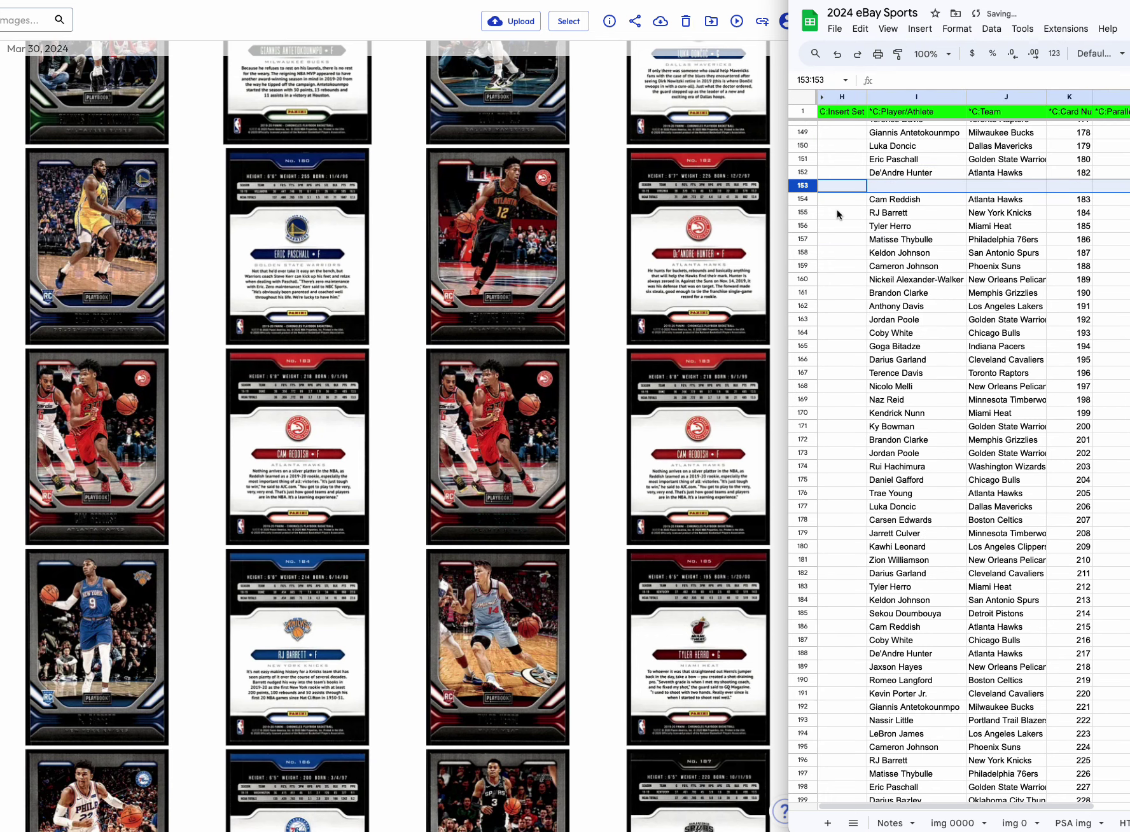
pyautogui.moveTo(802, 199); pyautogui.dragTo(810, 184)
pyautogui.click(810, 185)
pyautogui.write('Cam Reddish\tAtlanta Hawks\t183')
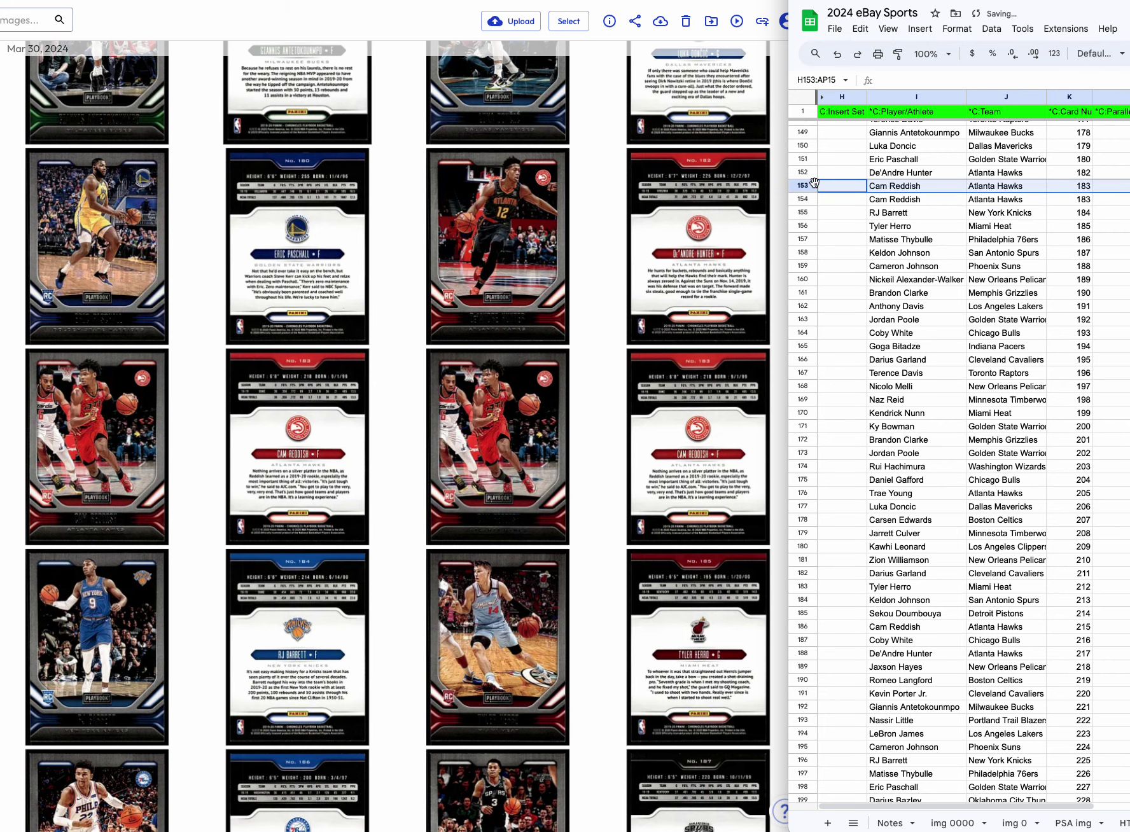
# Copy the Teal parallel from the second Brandon Clarke card 161 row to the second Cam Reddish card 183 row.
pyautogui.click(1111, 198)
pyautogui.scroll(10, 1111, 197)
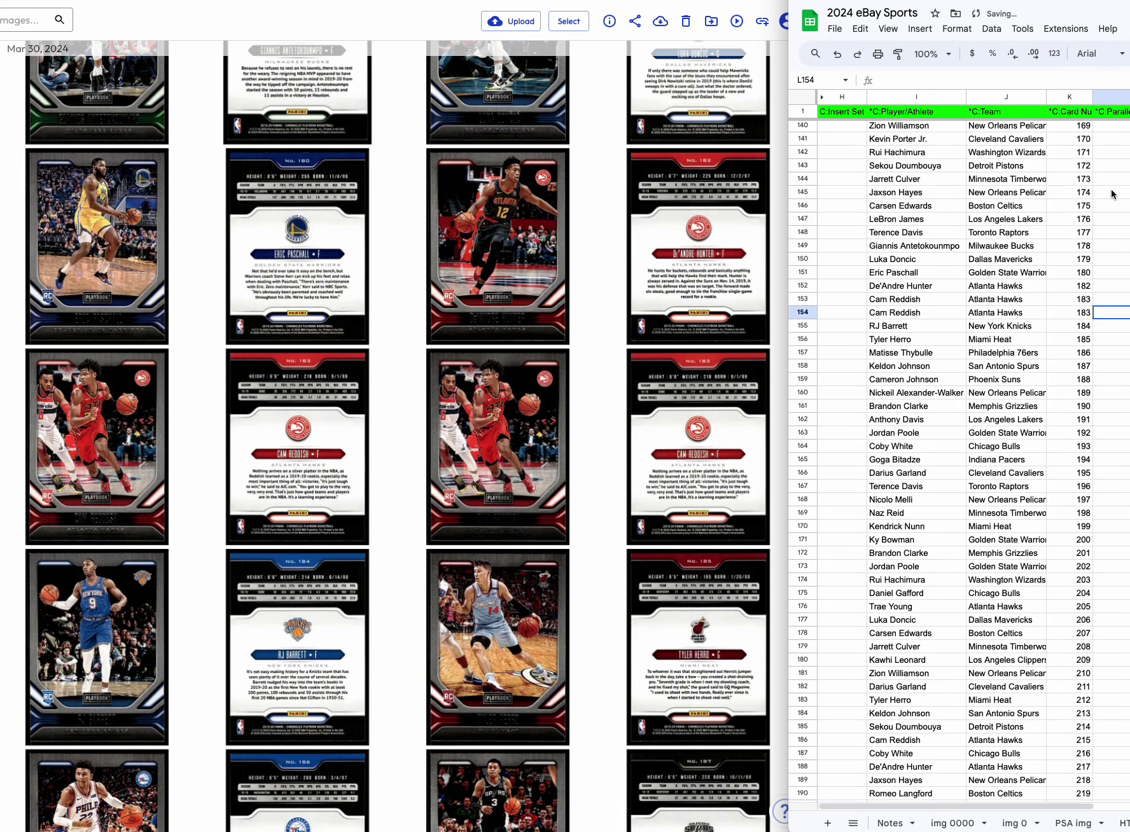
pyautogui.click(1112, 329)
pyautogui.hotkey('ctrl', 'c')
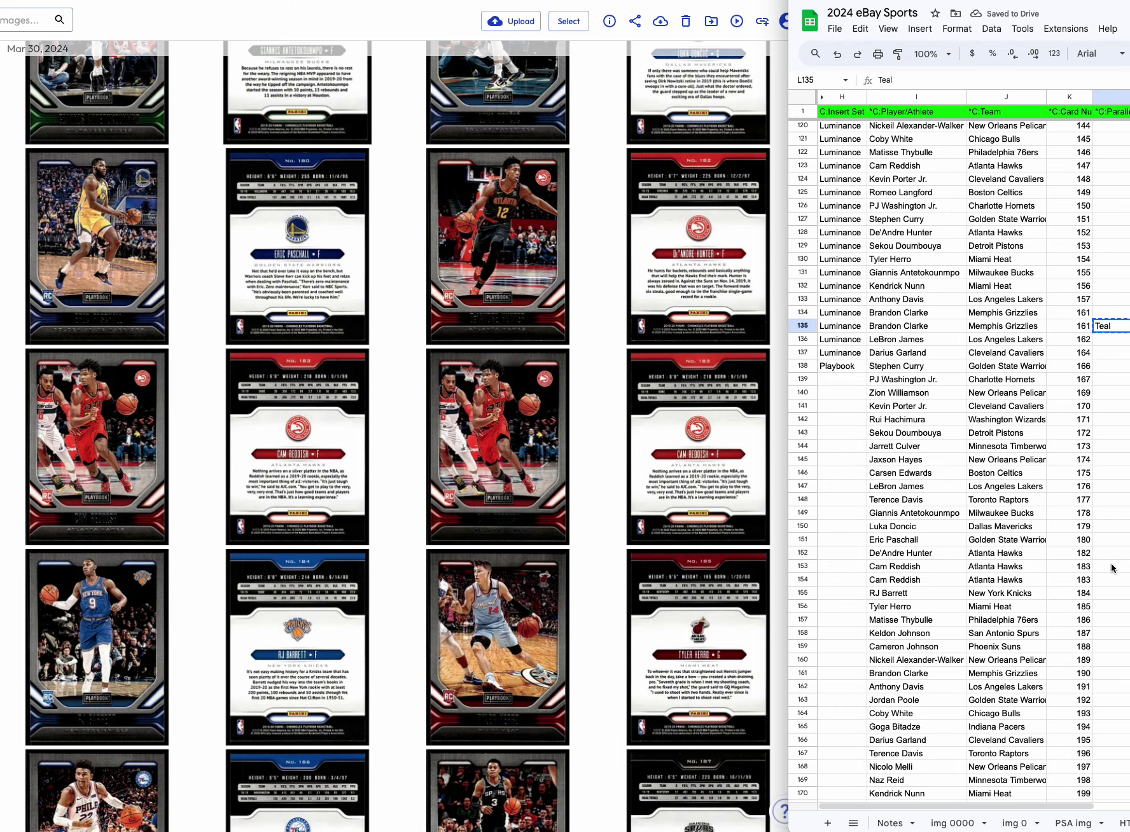
pyautogui.click(1101, 580)
pyautogui.hotkey('ctrl', 'v')
# Overwrite Cameron Johnson's card 188 row with a copy of Nickeil Alexander-Walker's card 189 row.
pyautogui.scroll(-9, 1100, 573)
pyautogui.scroll(-1, 1099, 566)
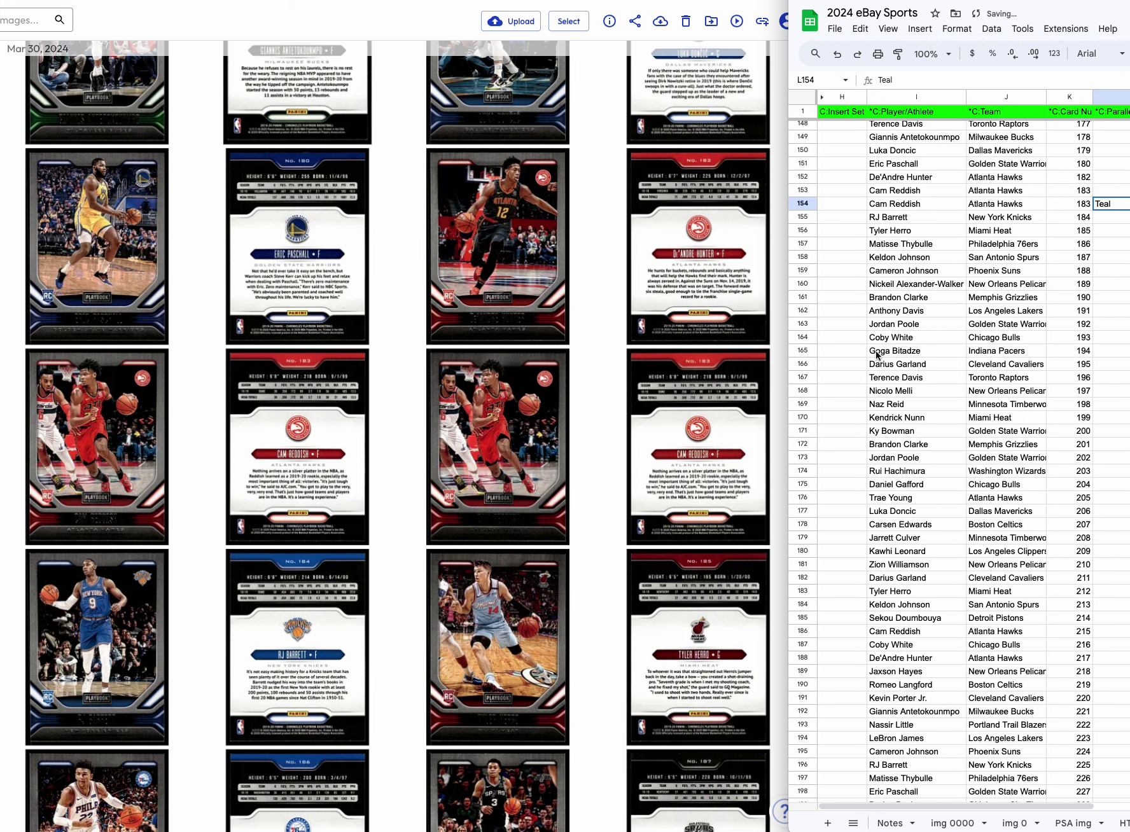
pyautogui.scroll(-3, 322, 525)
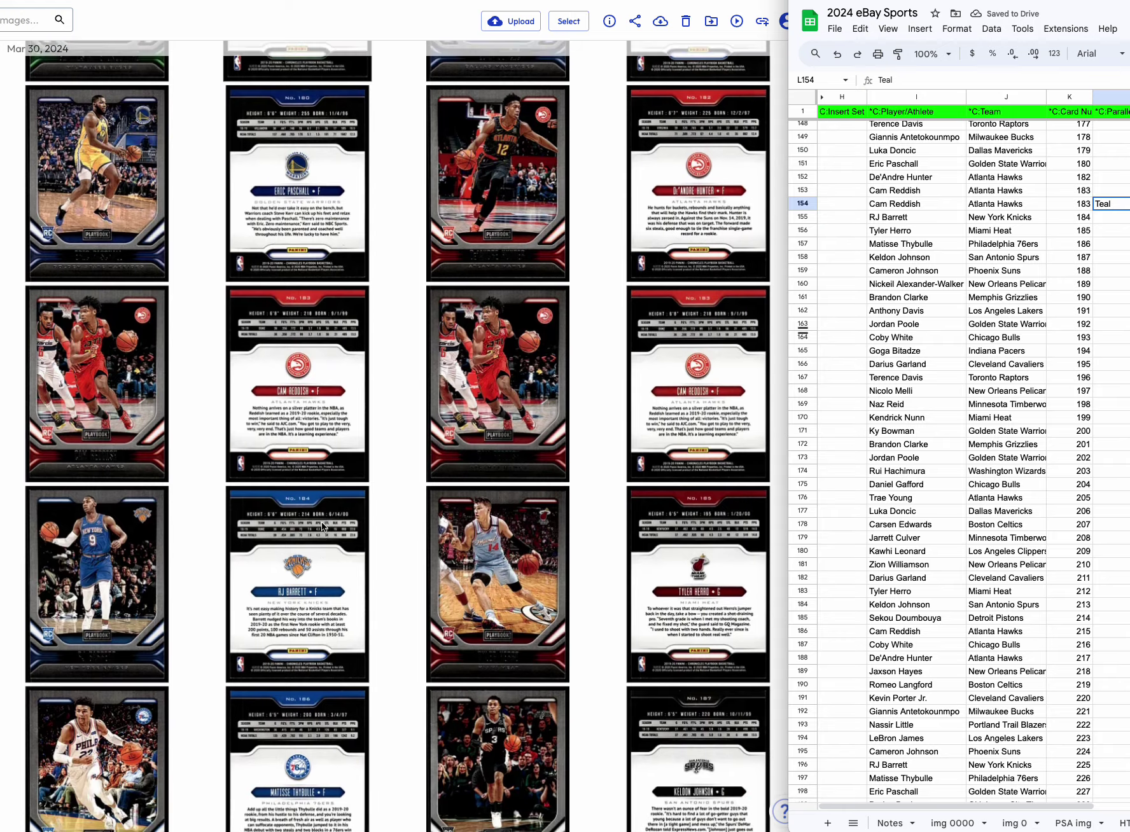
pyautogui.scroll(-4, 477, 588)
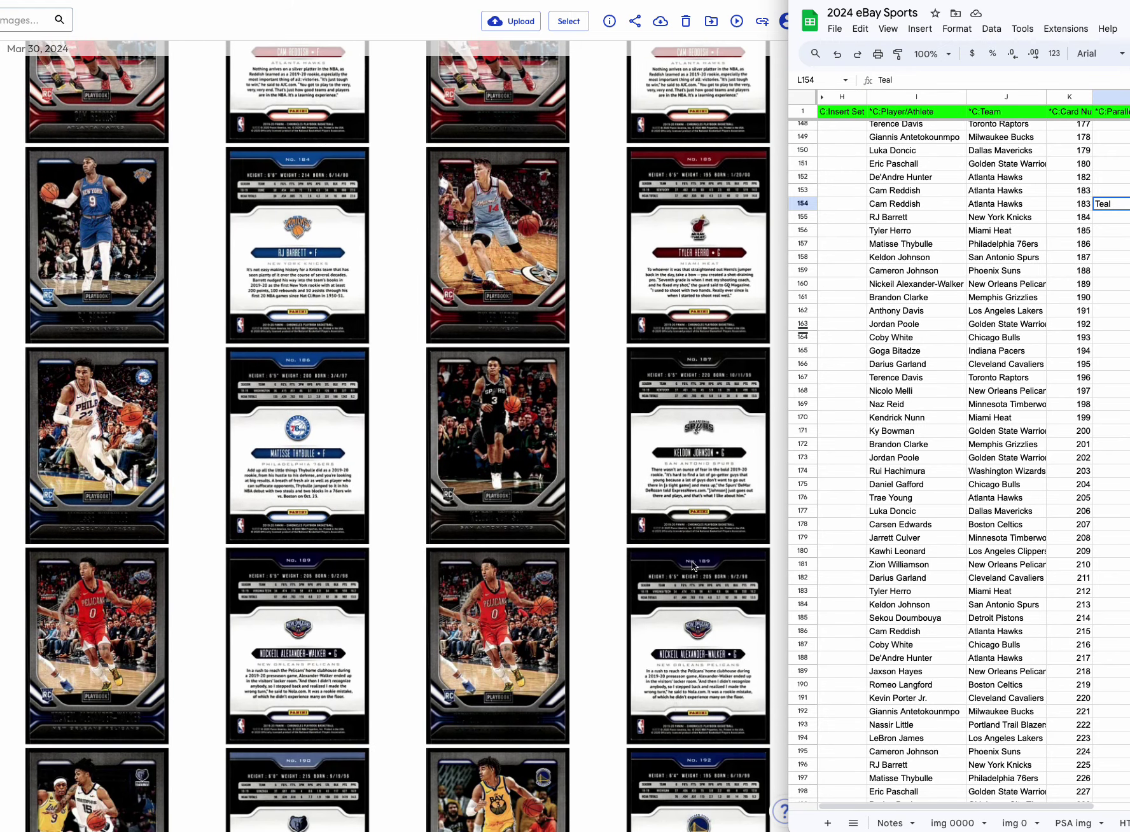
pyautogui.click(802, 283)
pyautogui.hotkey('ctrl', 'c')
pyautogui.click(802, 272)
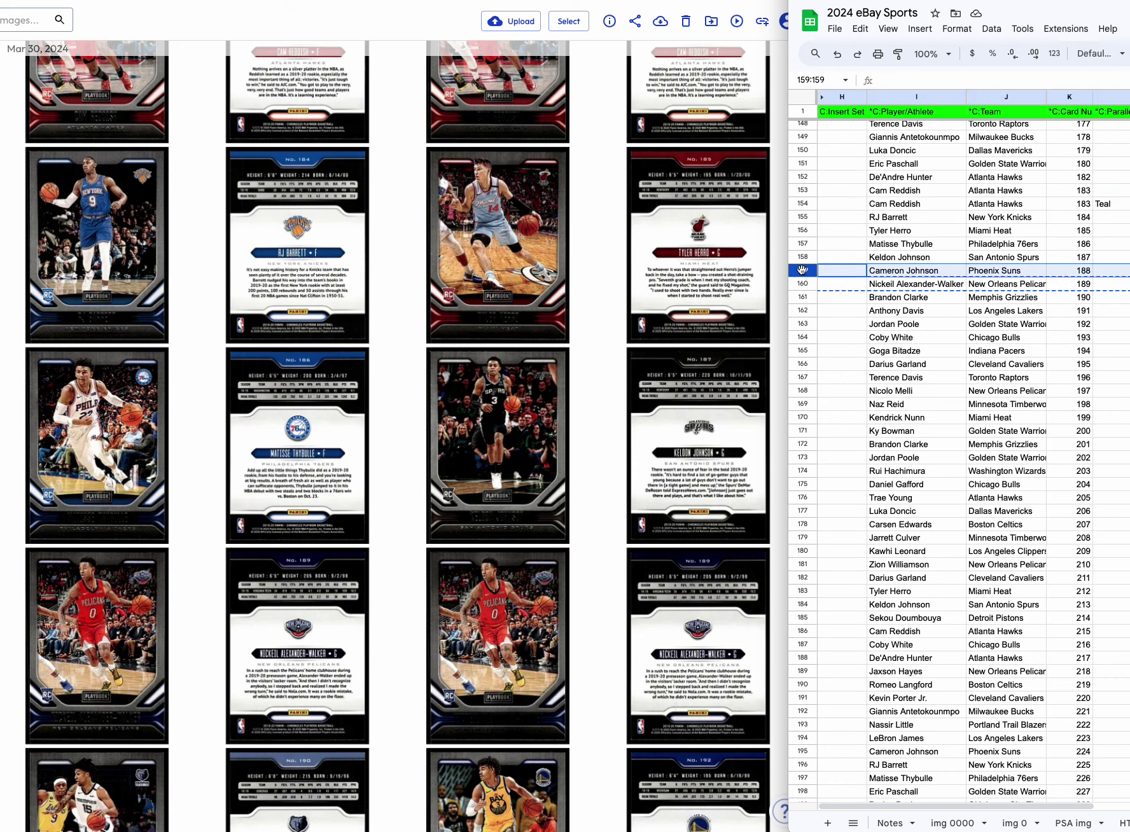
pyautogui.hotkey('ctrl', 'v')
# Copy the Teal parallel from Cam Reddish's card 183 to the first Nickeil Alexander-Walker card 189 row.
pyautogui.click(1105, 274)
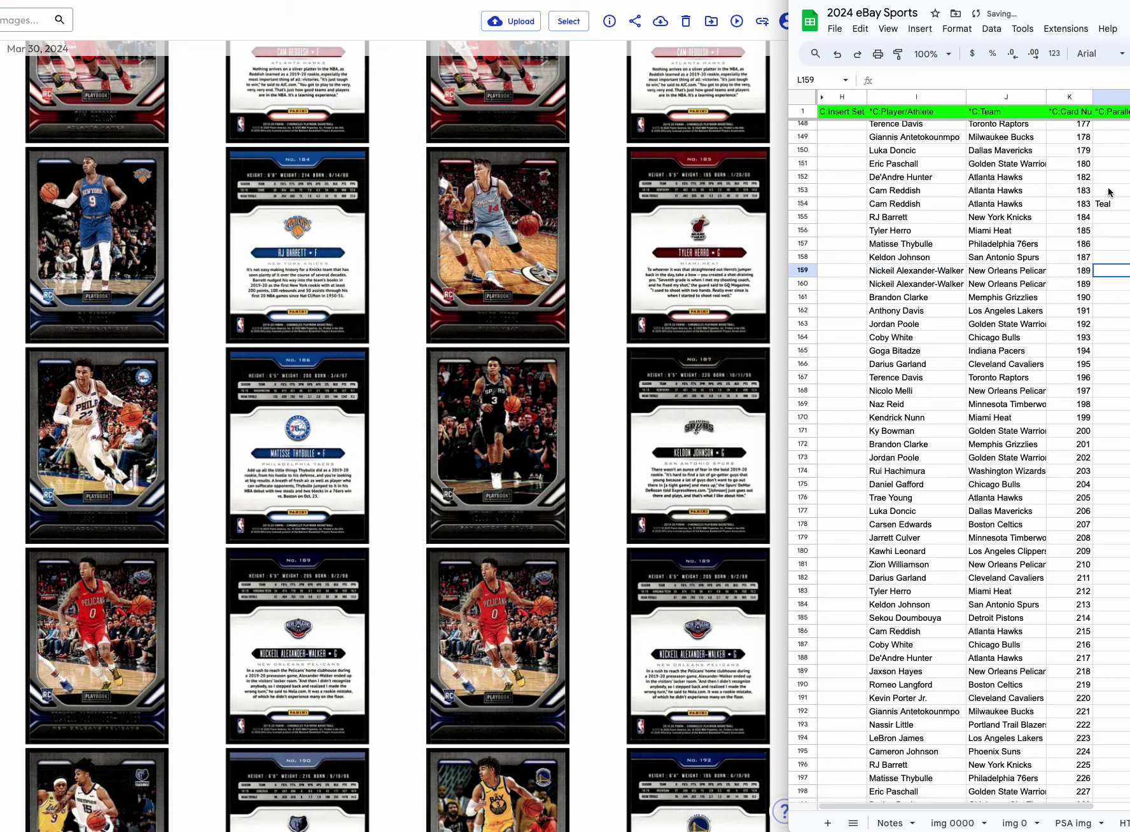
pyautogui.click(1106, 203)
pyautogui.hotkey('ctrl', 'c')
pyautogui.click(1107, 271)
pyautogui.hotkey('ctrl', 'v')
# Delete row 162, Anthony Davis's card 191, which is missing from the scanned images.
pyautogui.scroll(-3, 551, 540)
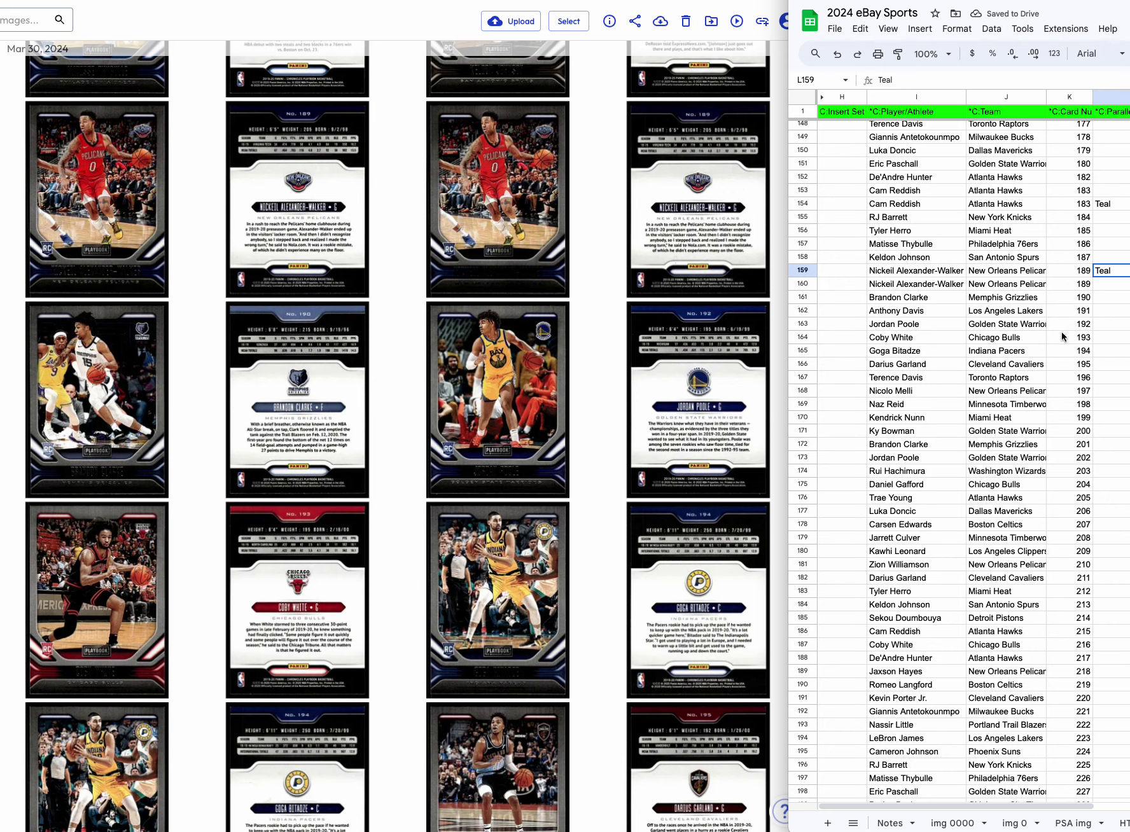
pyautogui.rightClick(799, 312)
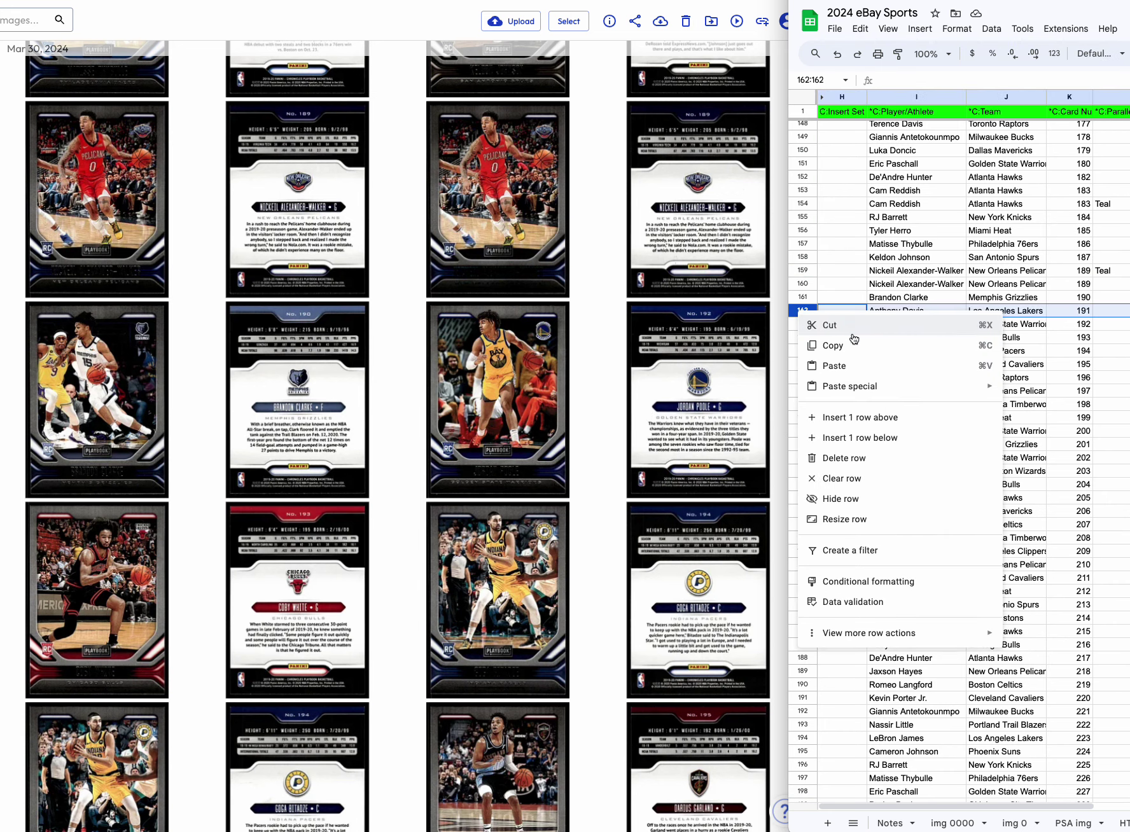
pyautogui.click(859, 457)
# Insert a row below Goga Bitadze's card 194 and paste a copy of his row into it.
pyautogui.scroll(-2, 295, 533)
pyautogui.scroll(-2, 295, 533)
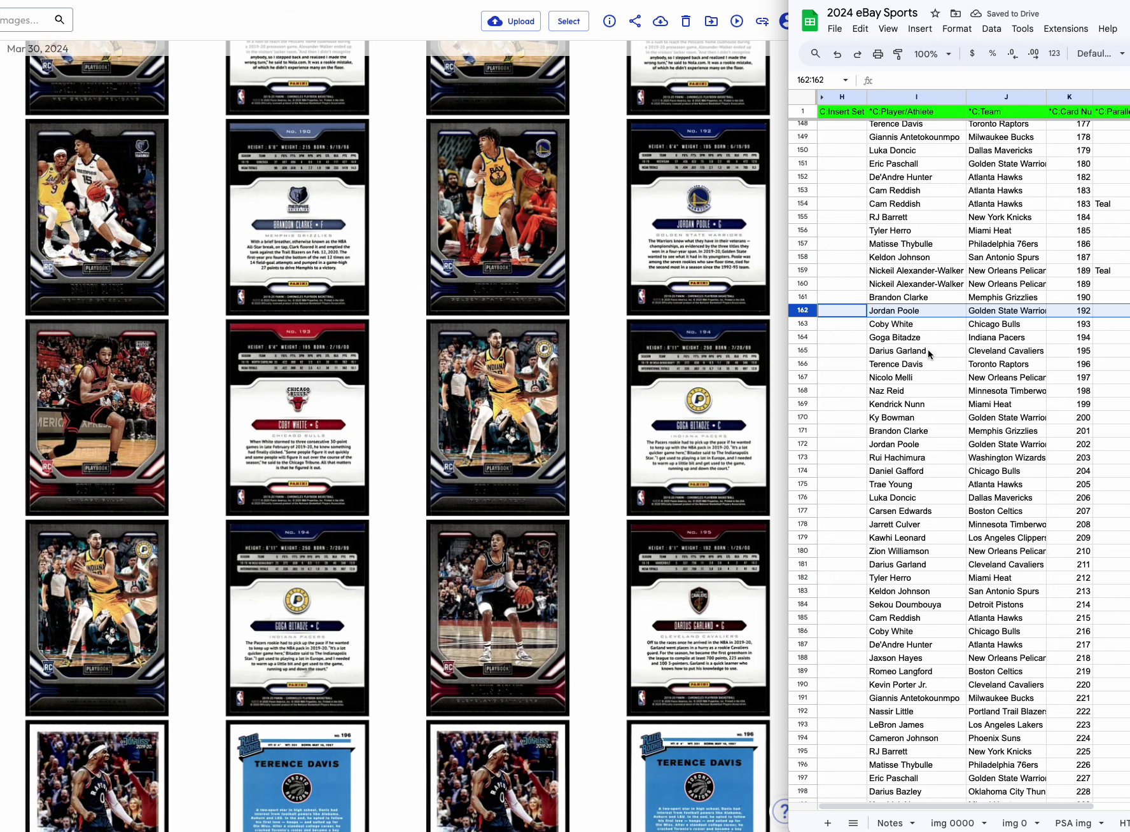
pyautogui.rightClick(805, 339)
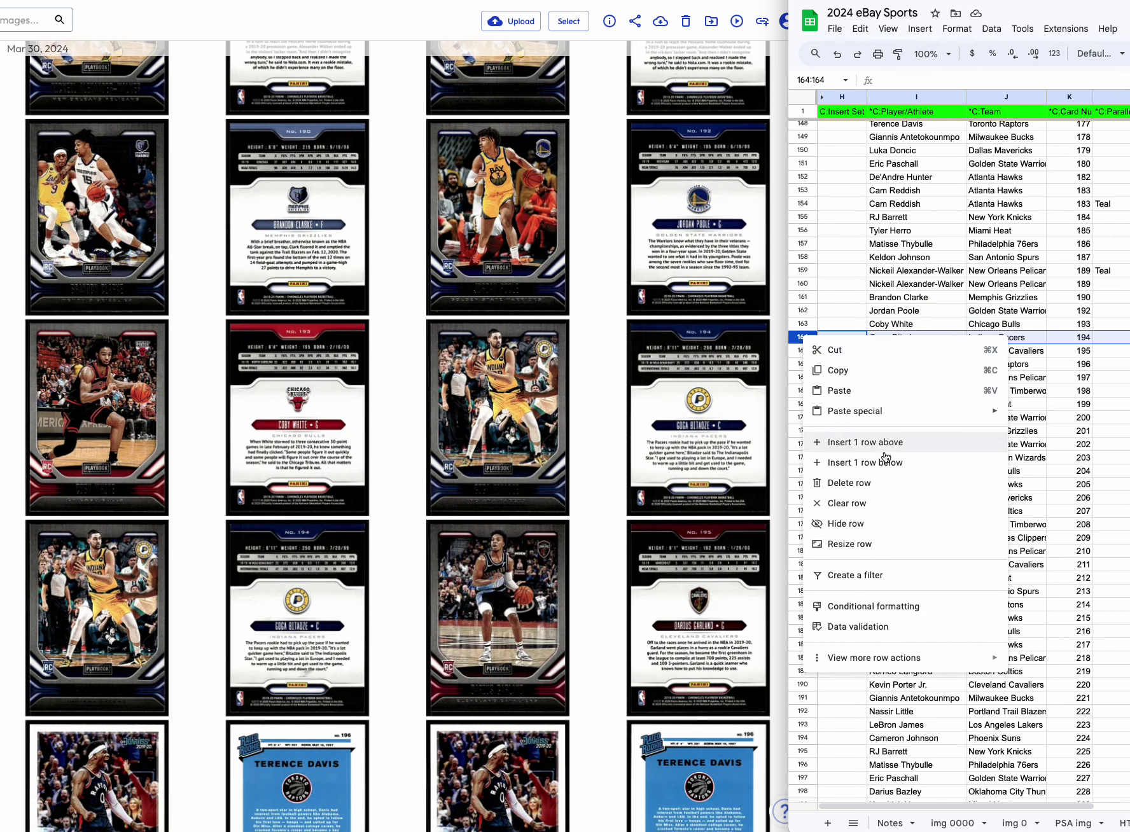
pyautogui.click(881, 462)
pyautogui.click(803, 338)
pyautogui.hotkey('ctrl', 'c')
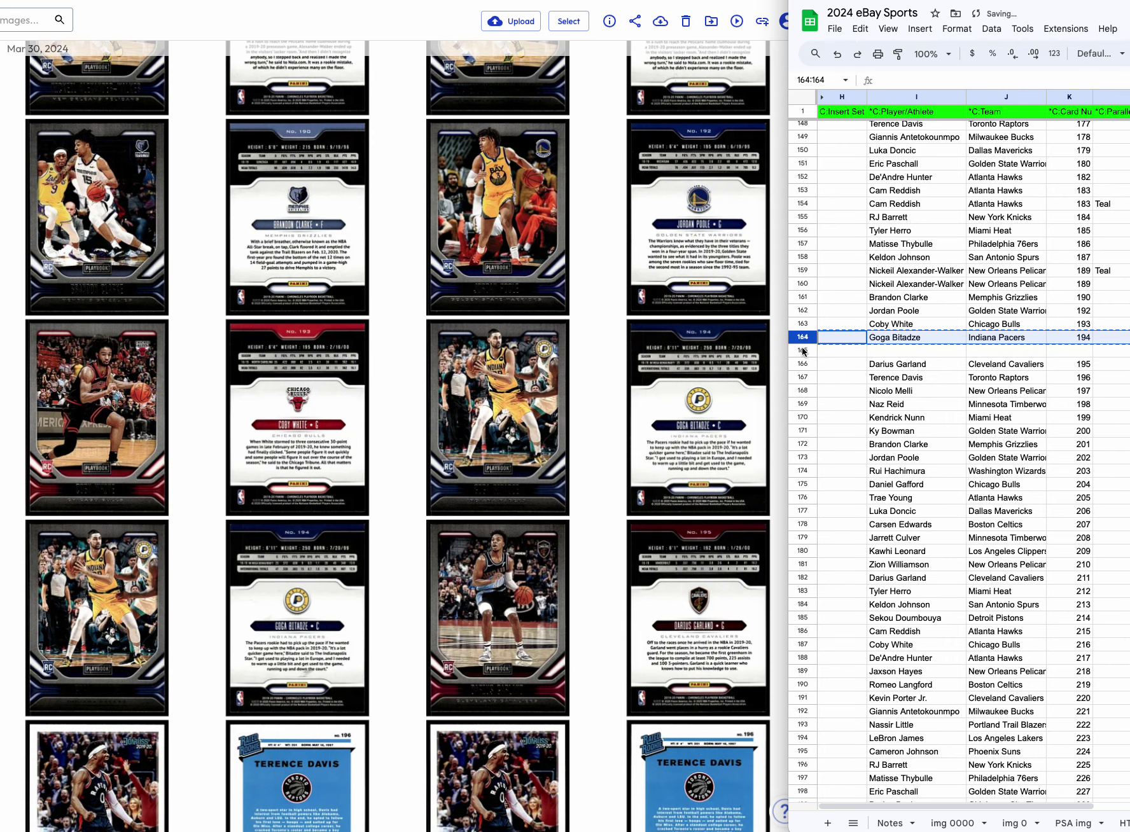
pyautogui.click(803, 351)
pyautogui.hotkey('ctrl', 'v')
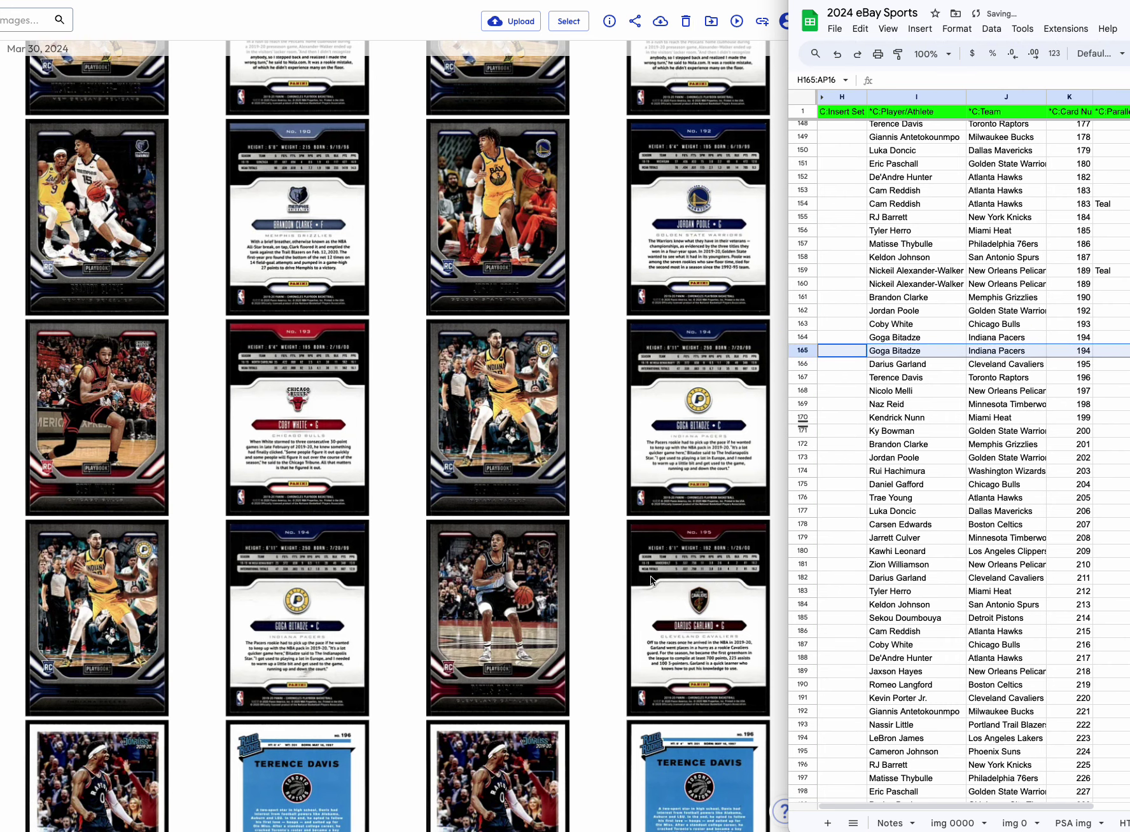
# Copy the Playbook insert set from Stephen Curry's card 166 to H139:H166, through Darius Garland's card 195.
pyautogui.scroll(-3, 650, 579)
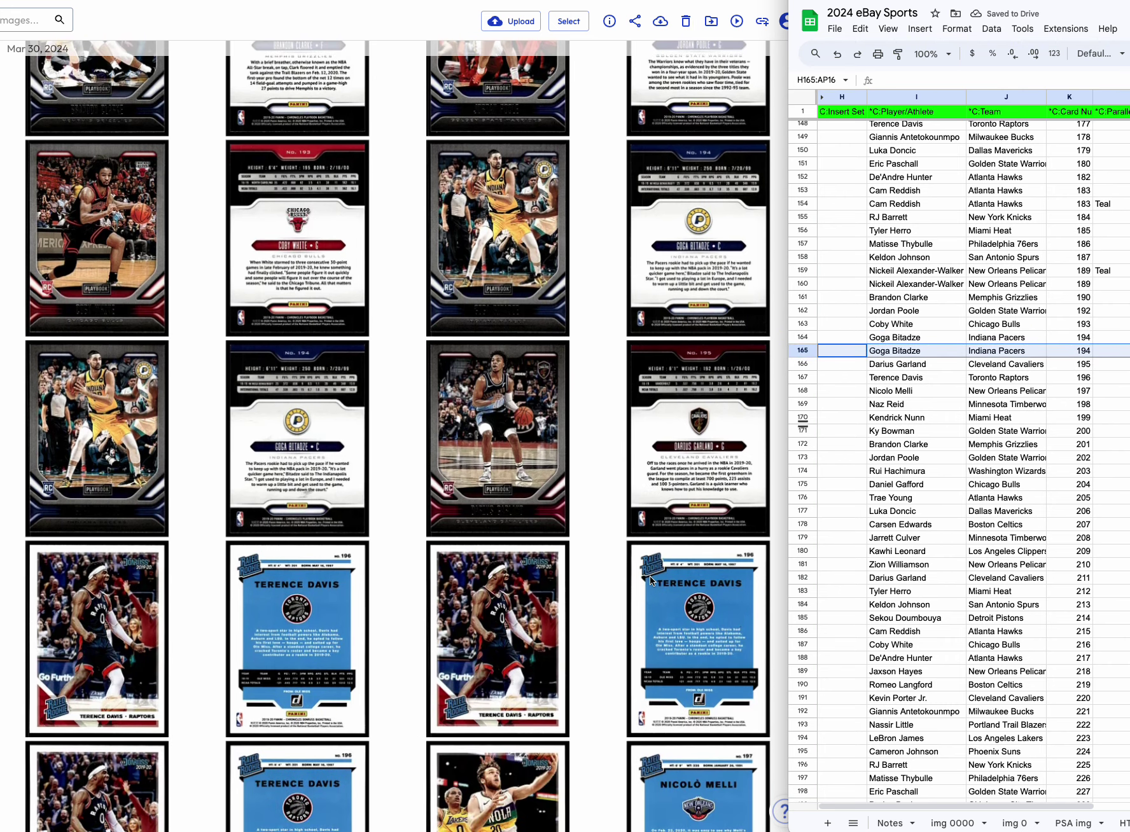
pyautogui.scroll(5, 846, 261)
pyautogui.hscroll(1, 846, 261)
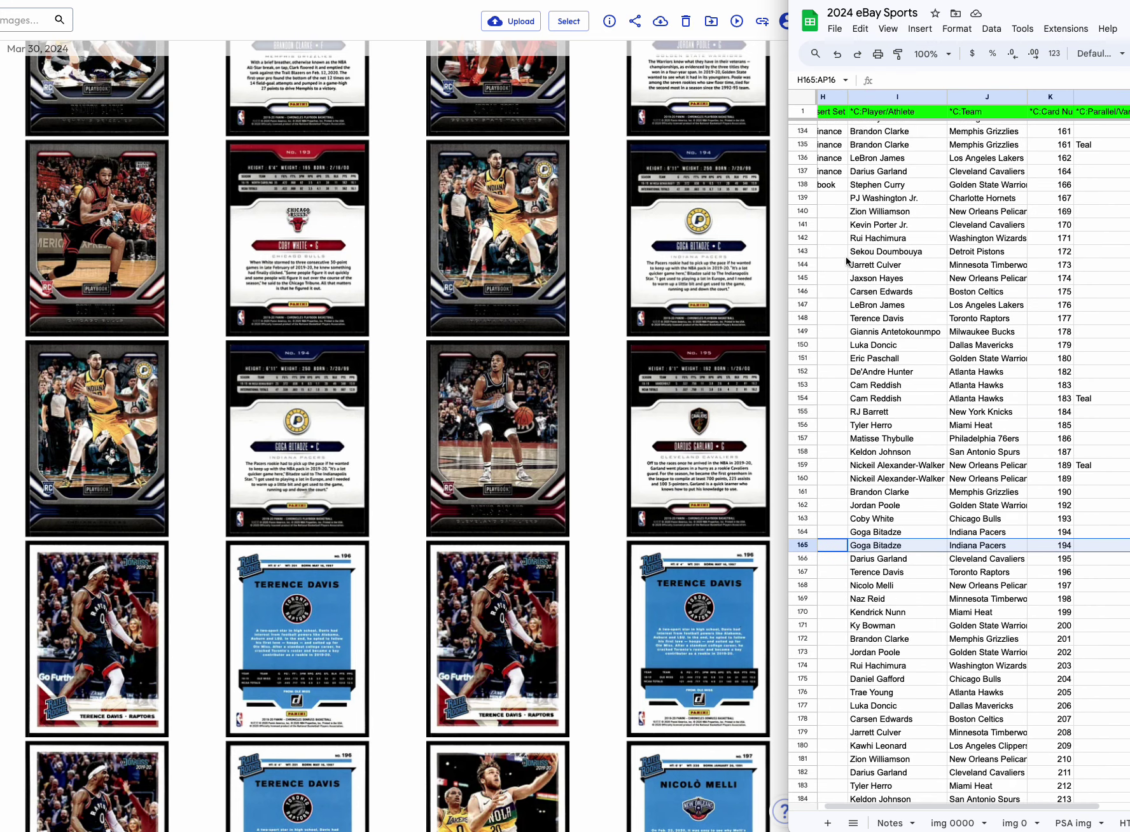
pyautogui.scroll(3, 846, 261)
pyautogui.hscroll(-1, 846, 261)
pyautogui.click(833, 284)
pyautogui.hotkey('ctrl', 'c')
pyautogui.click(837, 297)
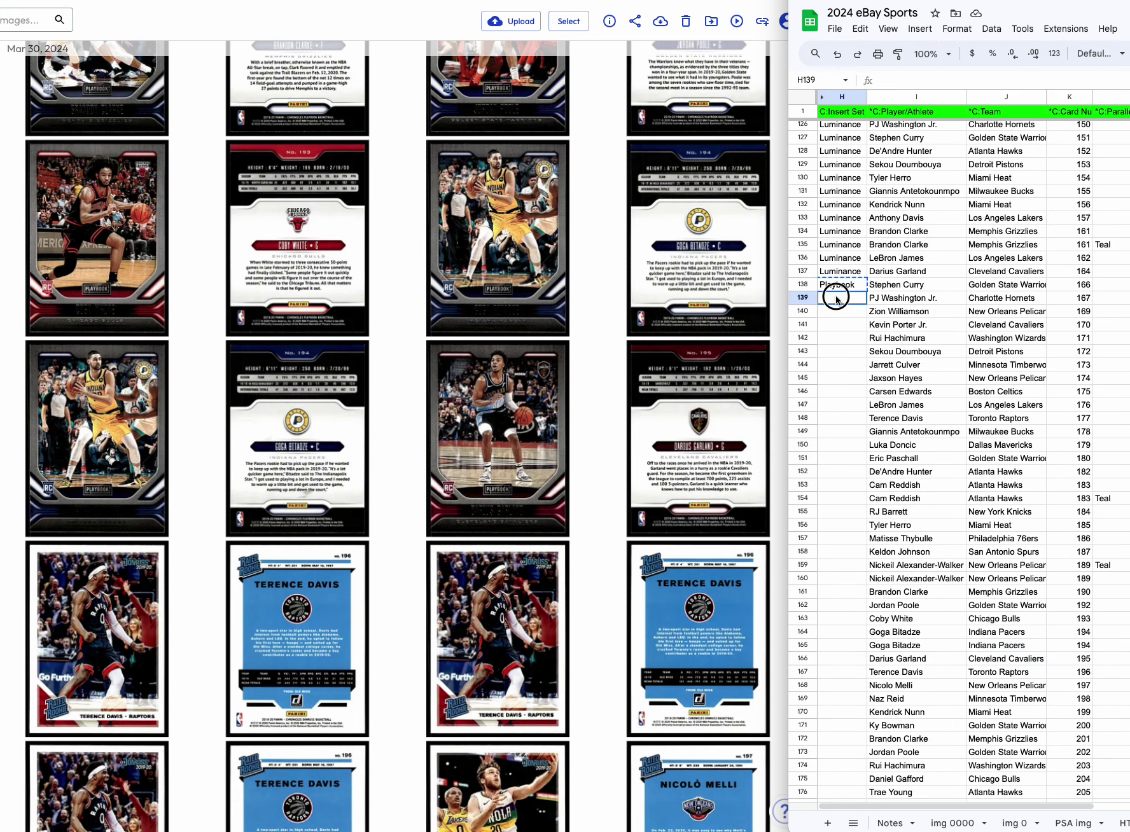
pyautogui.moveTo(837, 298); pyautogui.dragTo(864, 655)
pyautogui.hotkey('ctrl', 'v')
pyautogui.scroll(-5, 852, 651)
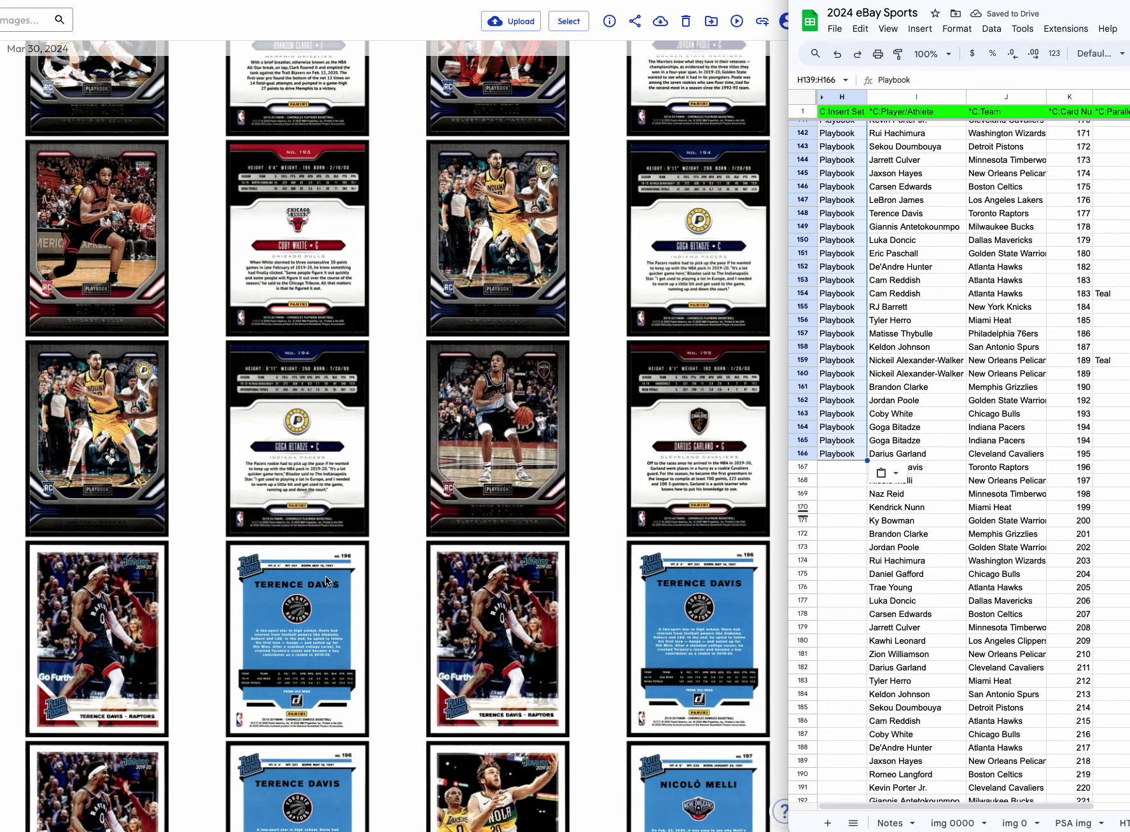
# Enter "Donruss Rated Rookie" as the insert set for Terence Davis's card 196.
pyautogui.click(1005, 481)
pyautogui.click(841, 468)
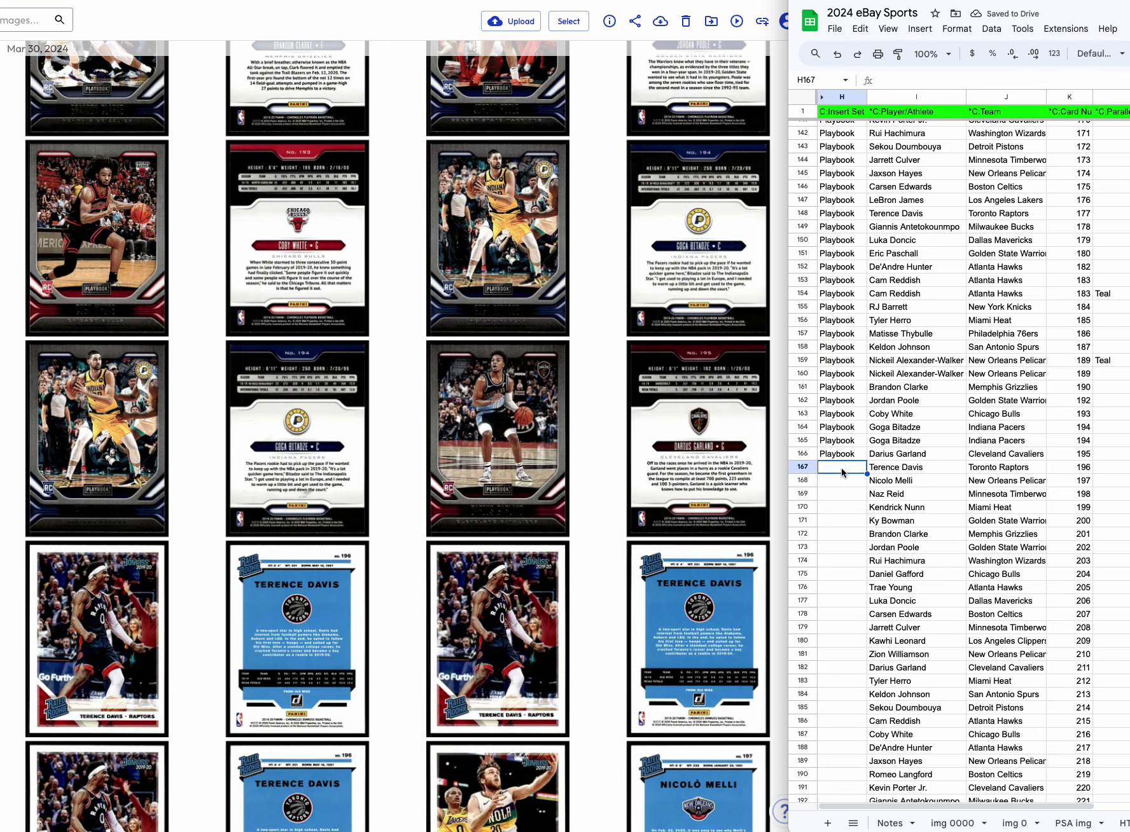
pyautogui.write('Donruss')
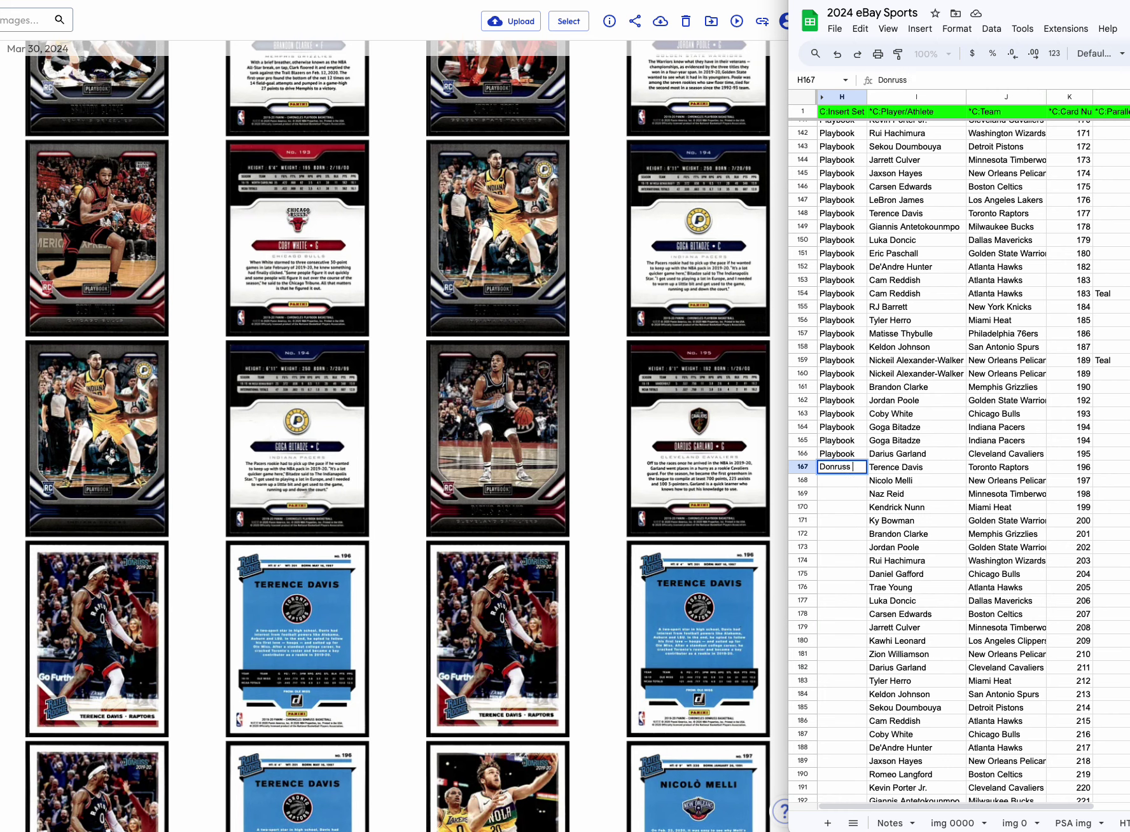
pyautogui.write(' Rated Rookie')
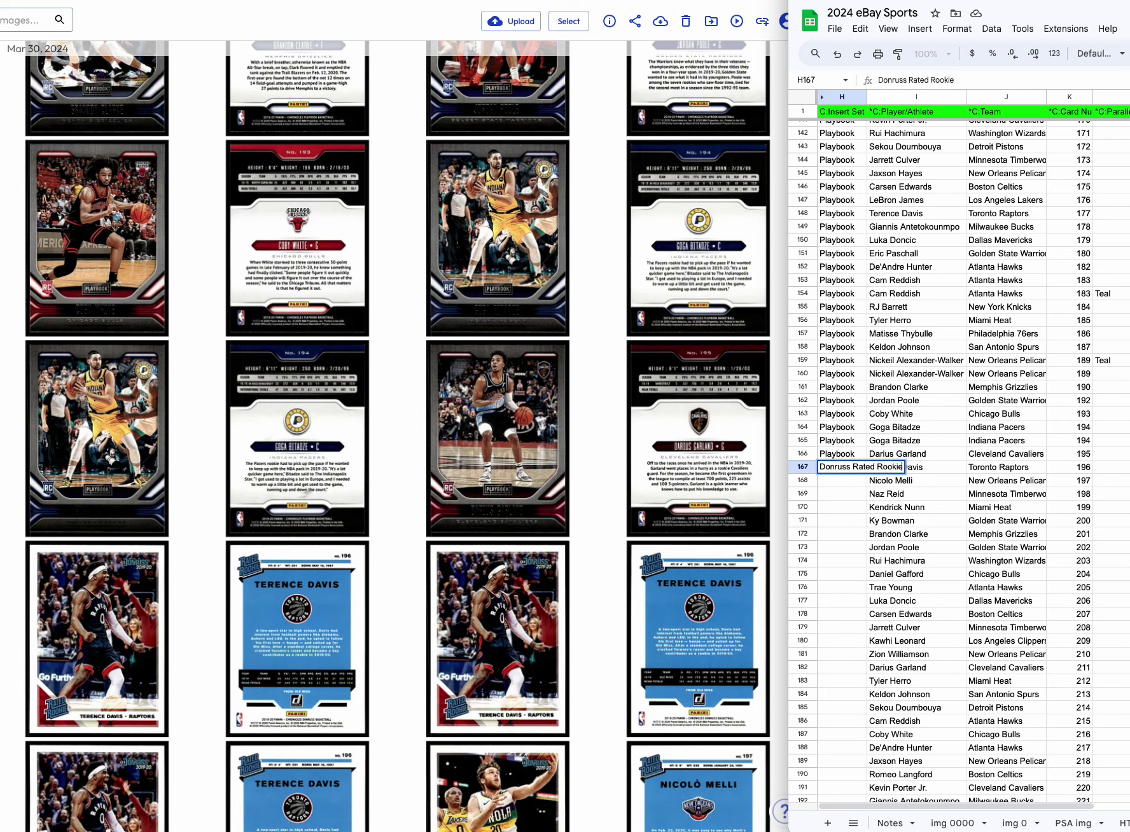
pyautogui.press('Return')
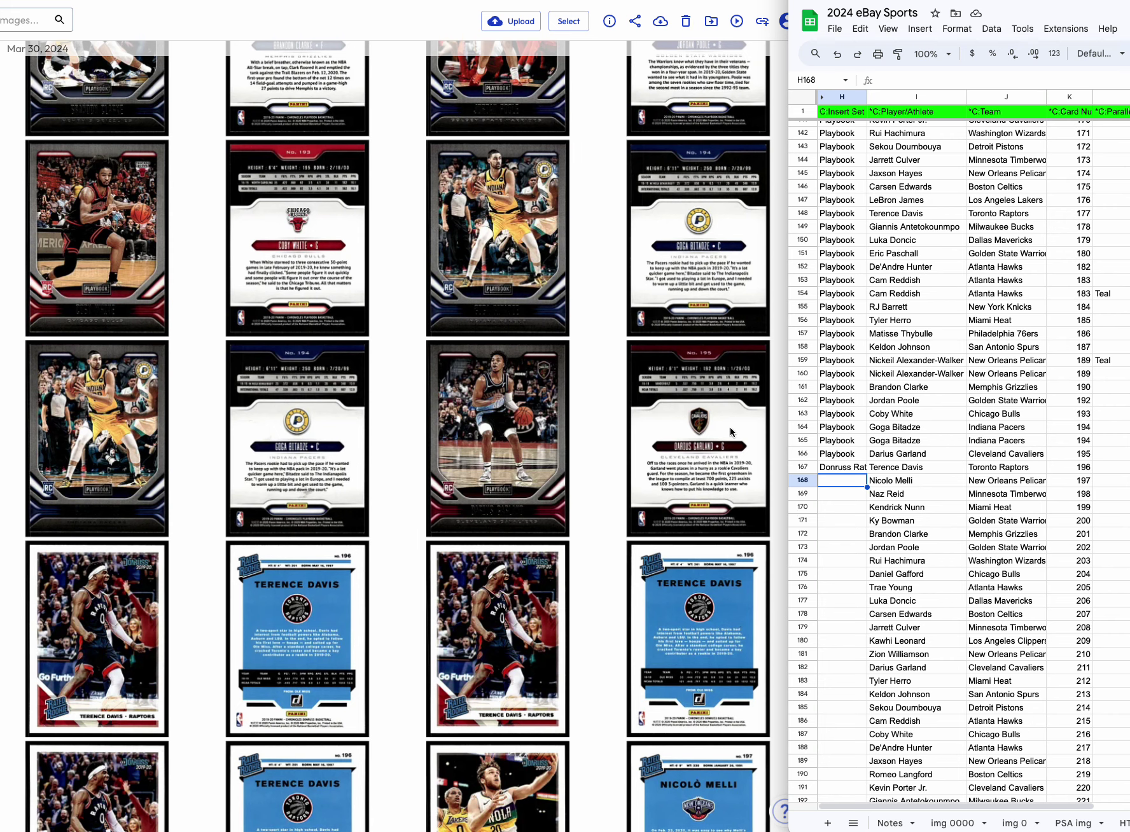
# Insert a row below Terence Davis's card 196 and paste a copy of his row into it.
pyautogui.scroll(-3, 521, 491)
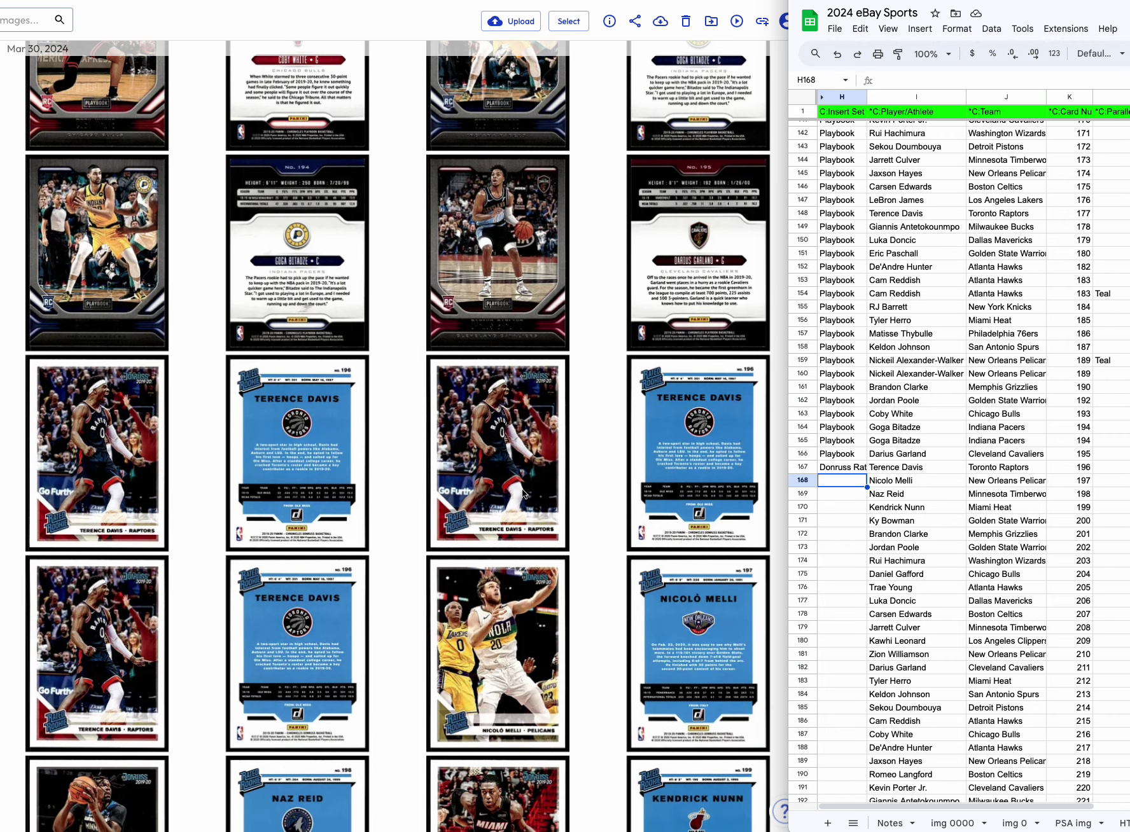
pyautogui.rightClick(803, 470)
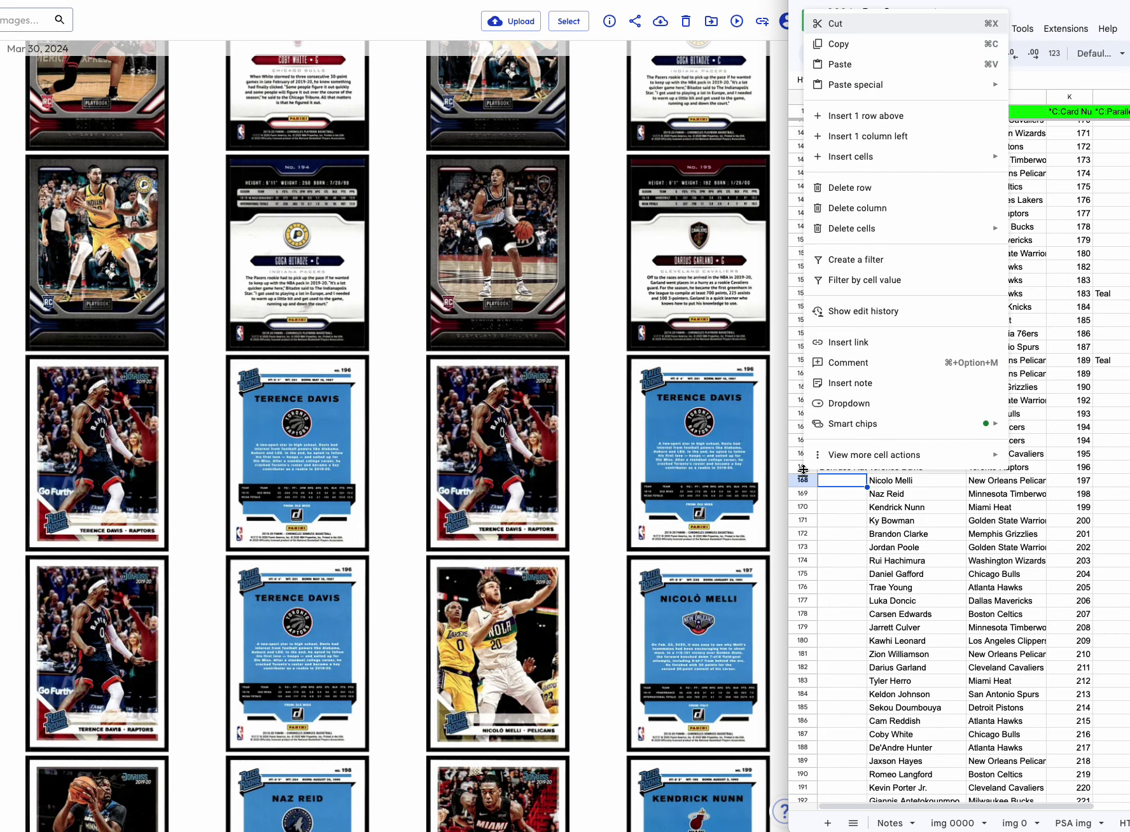
pyautogui.click(856, 514)
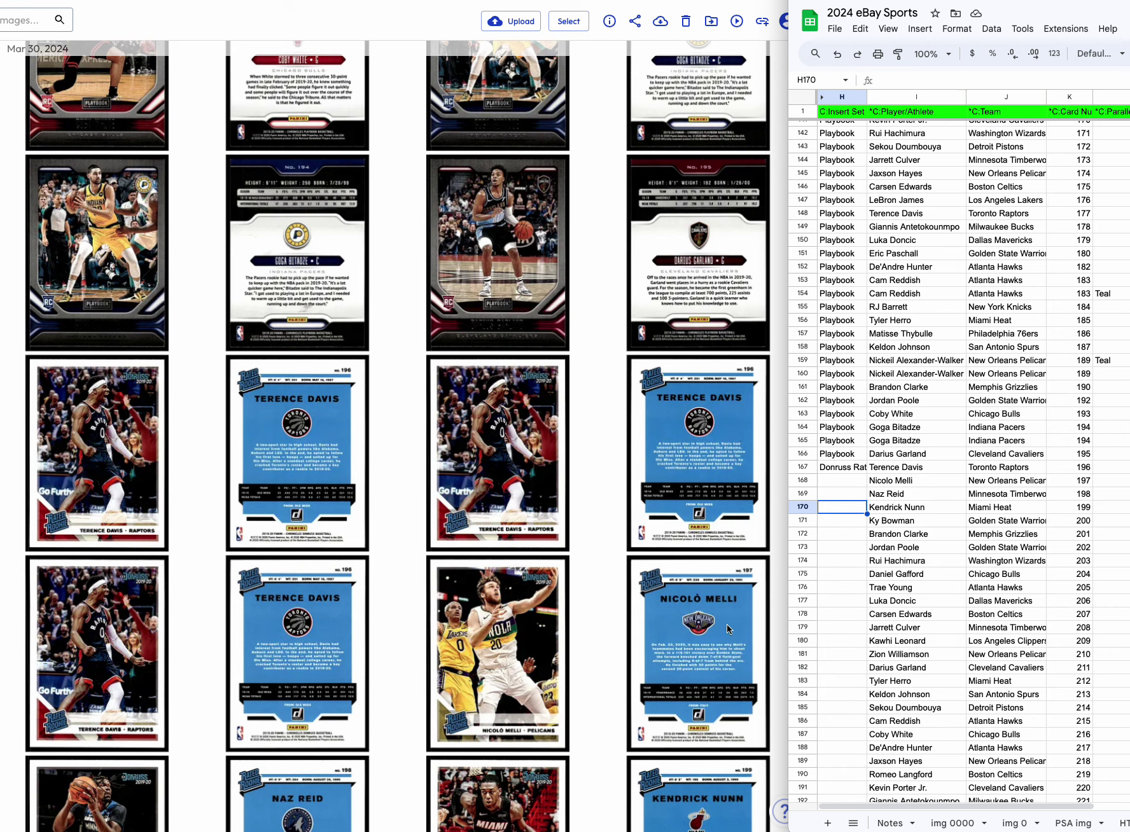
pyautogui.rightClick(803, 467)
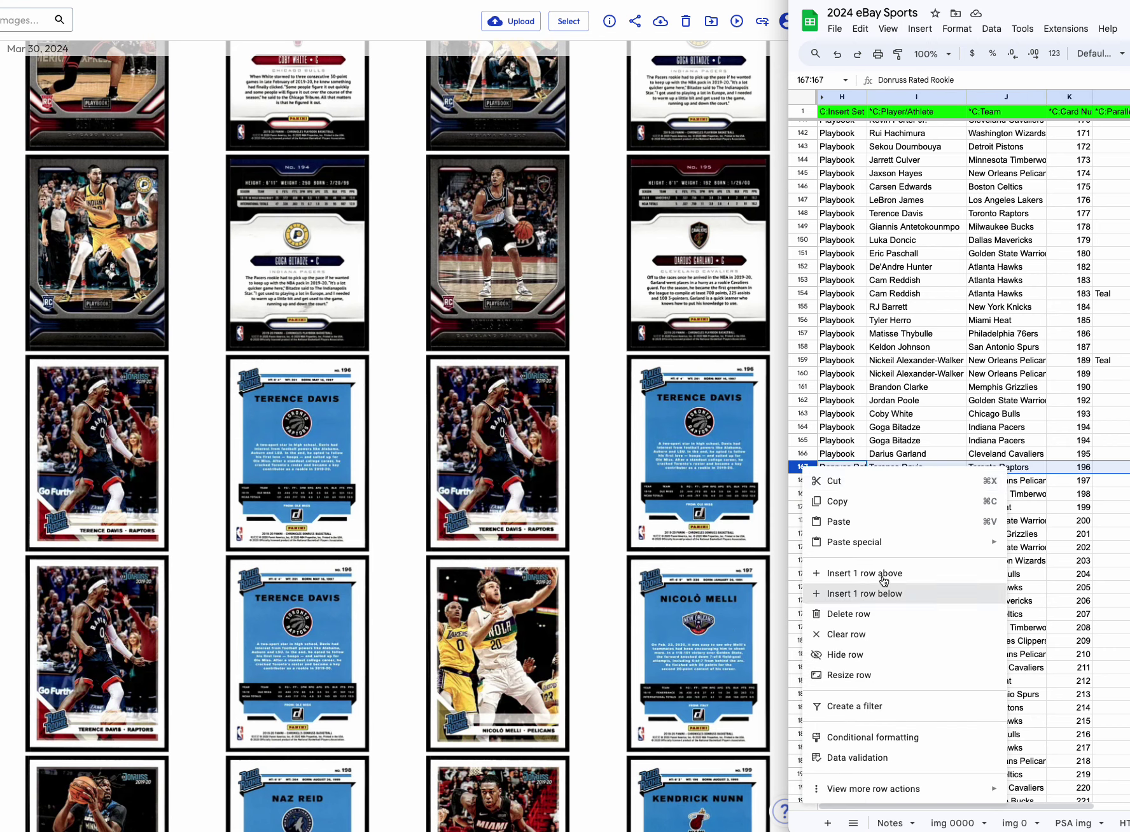
pyautogui.click(883, 590)
pyautogui.click(804, 467)
pyautogui.hotkey('ctrl', 'c')
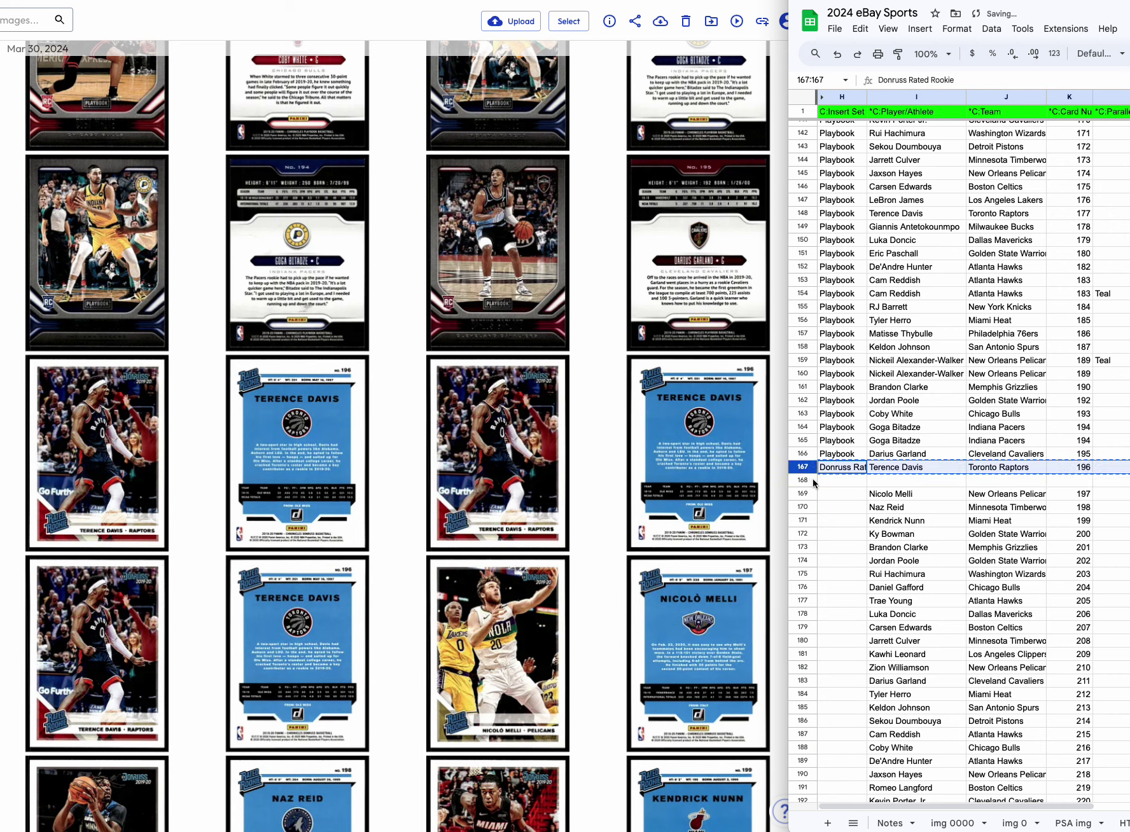
pyautogui.click(803, 480)
pyautogui.hotkey('ctrl', 'v')
# Copy the Teal parallel from Nickeil Alexander-Walker's card 189 to the second Terence Davis card 196 row.
pyautogui.click(1108, 361)
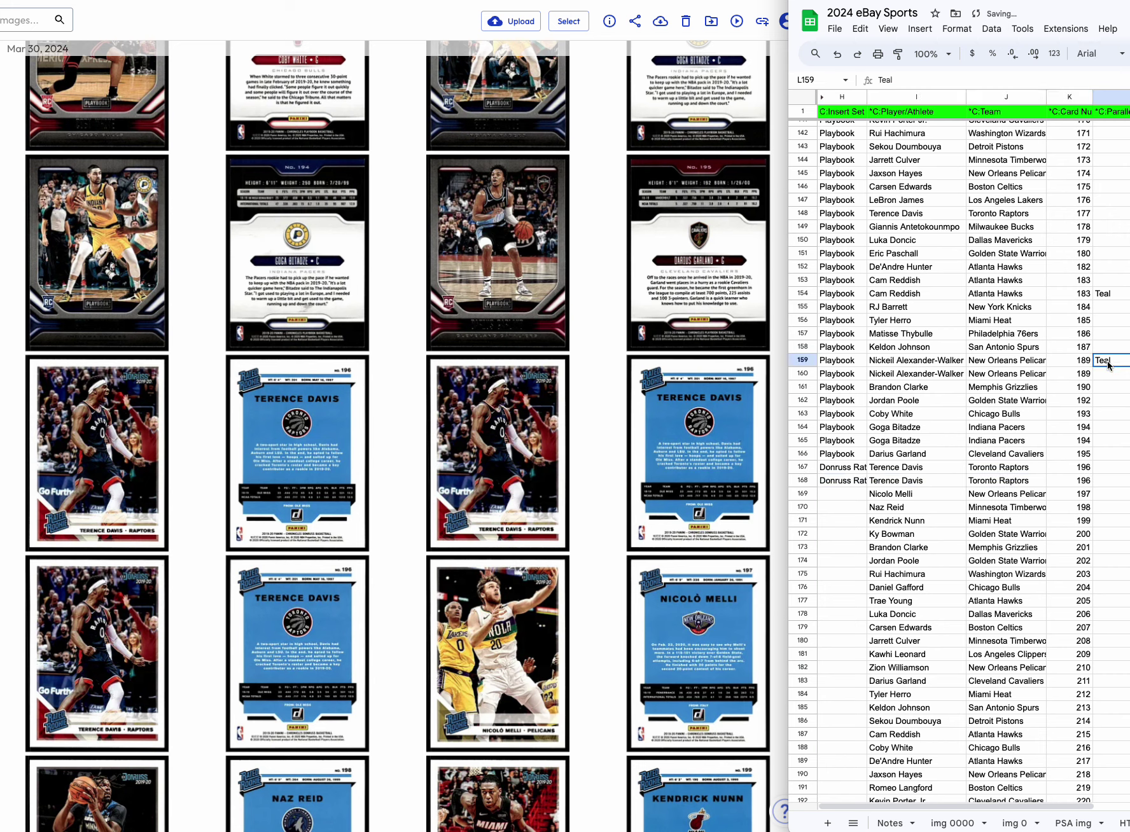
pyautogui.hotkey('ctrl', 'c')
pyautogui.click(1101, 481)
pyautogui.hotkey('ctrl', 'v')
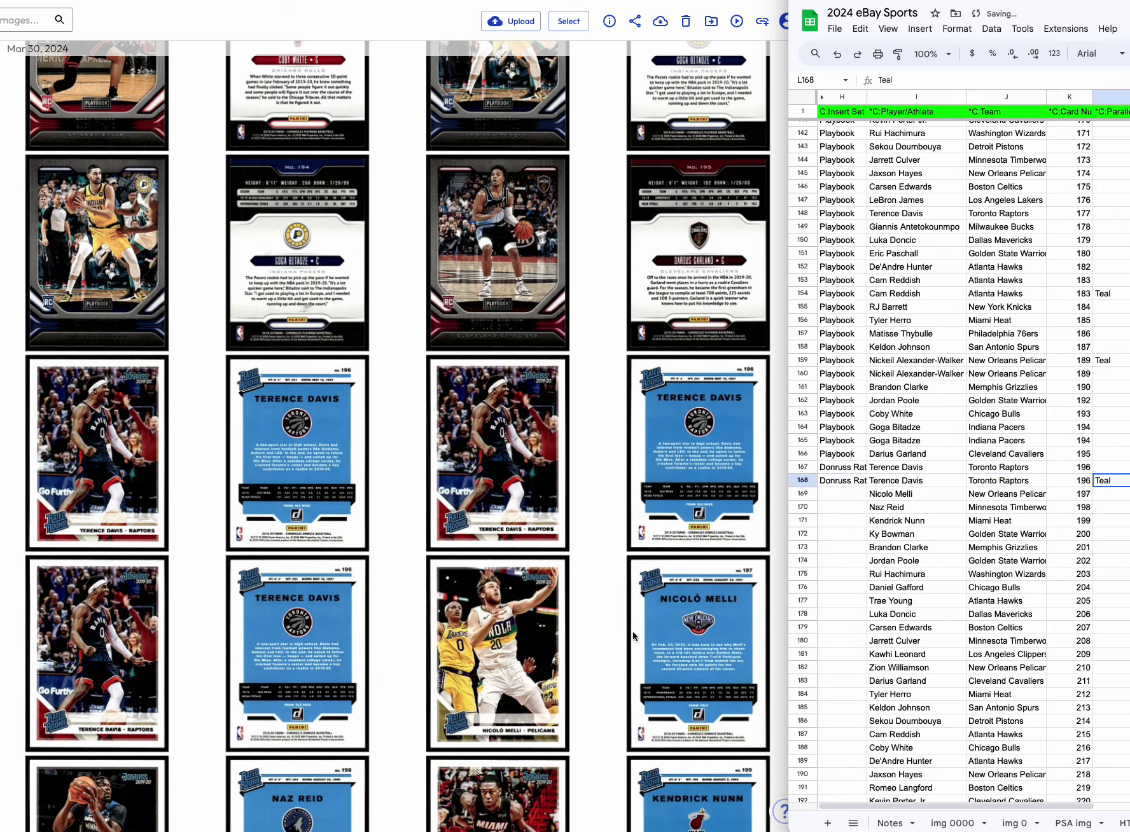
# Copy the Donruss Rated Rookie insert set to cards 197 through 200, from Nicolo Melli to Ky Bowman.
pyautogui.scroll(-1, 632, 631)
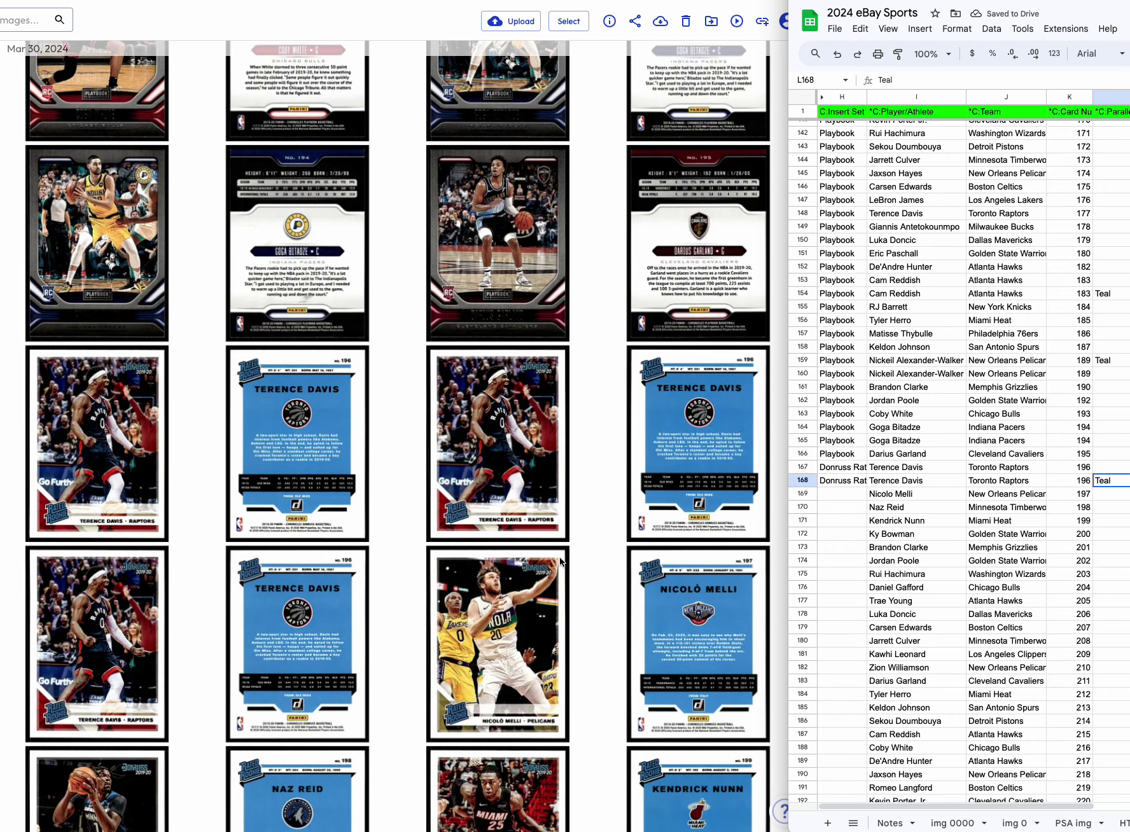
pyautogui.scroll(-5, 560, 557)
pyautogui.scroll(-5, 560, 557)
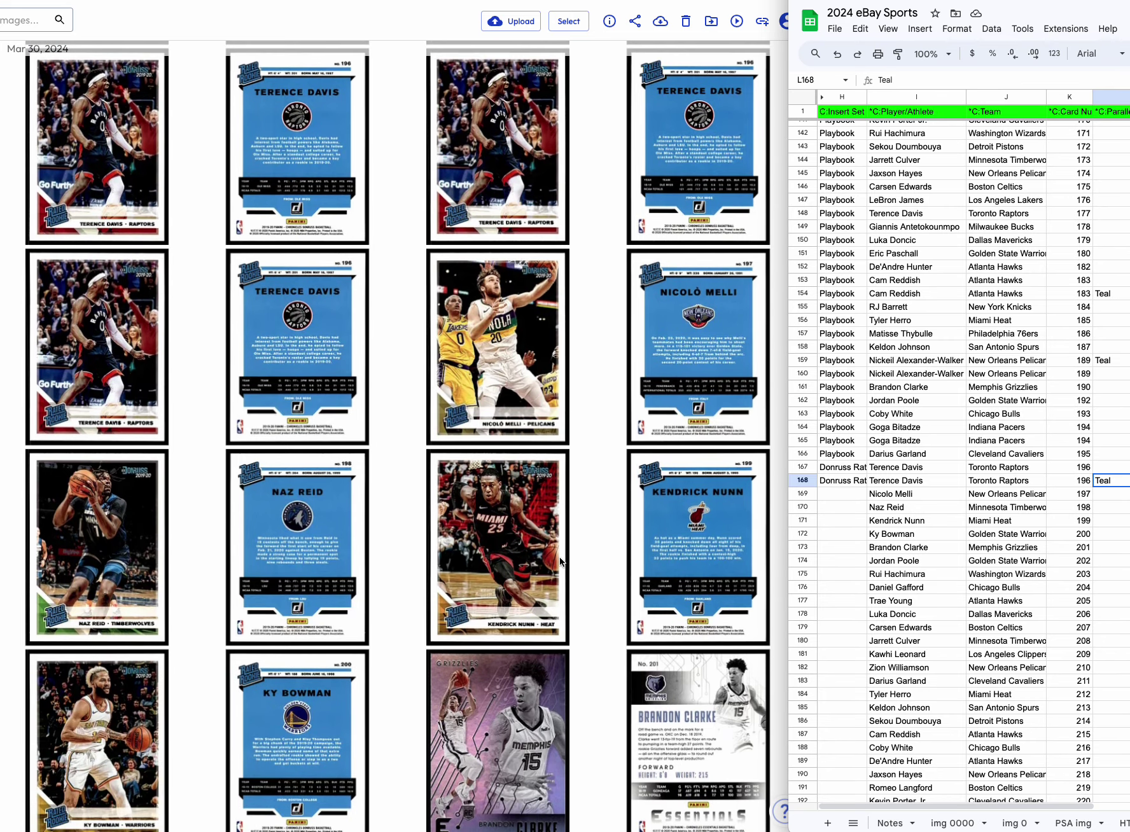
pyautogui.scroll(-4, 595, 517)
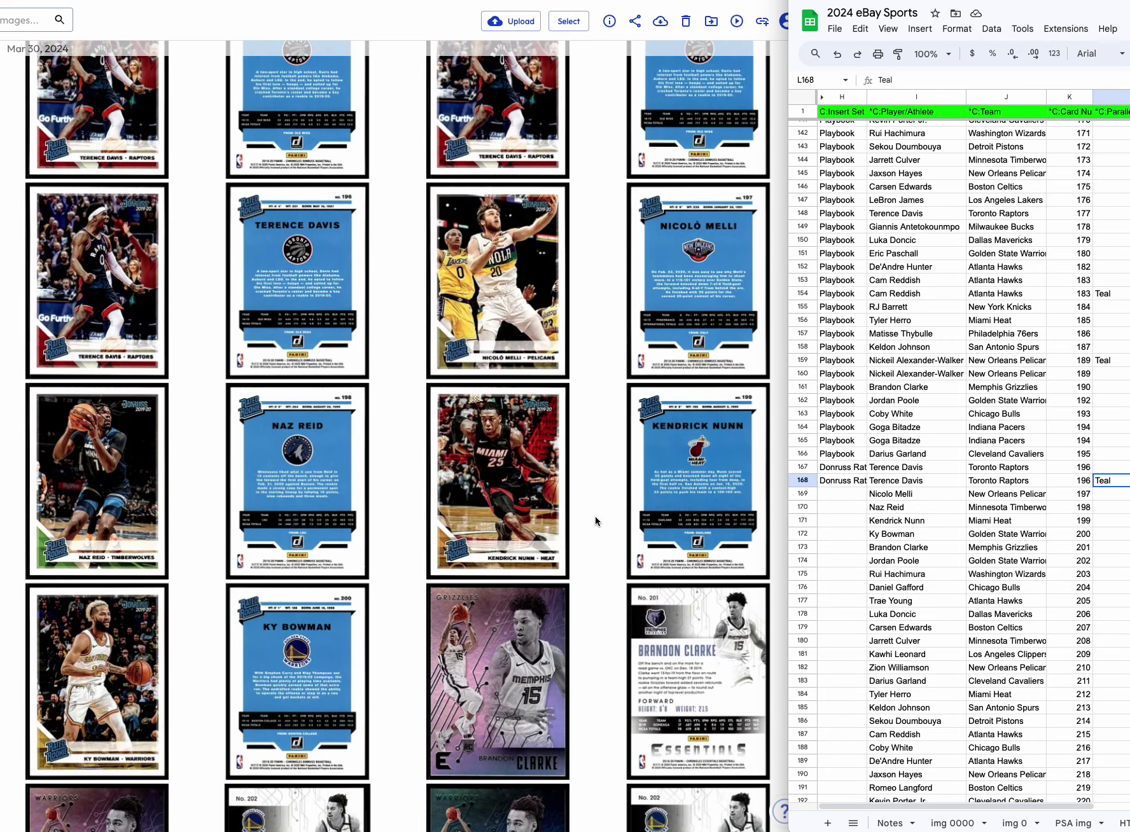
pyautogui.scroll(-7, 333, 562)
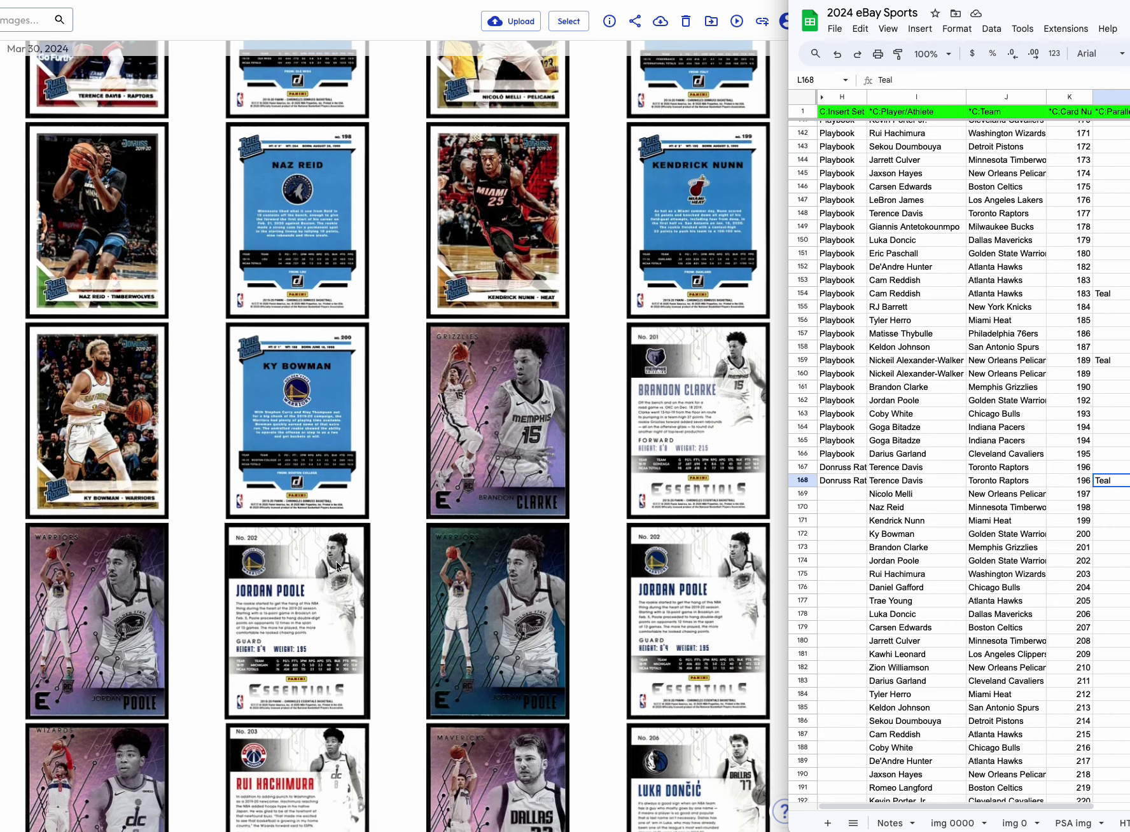
pyautogui.click(845, 482)
pyautogui.hotkey('ctrl', 'c')
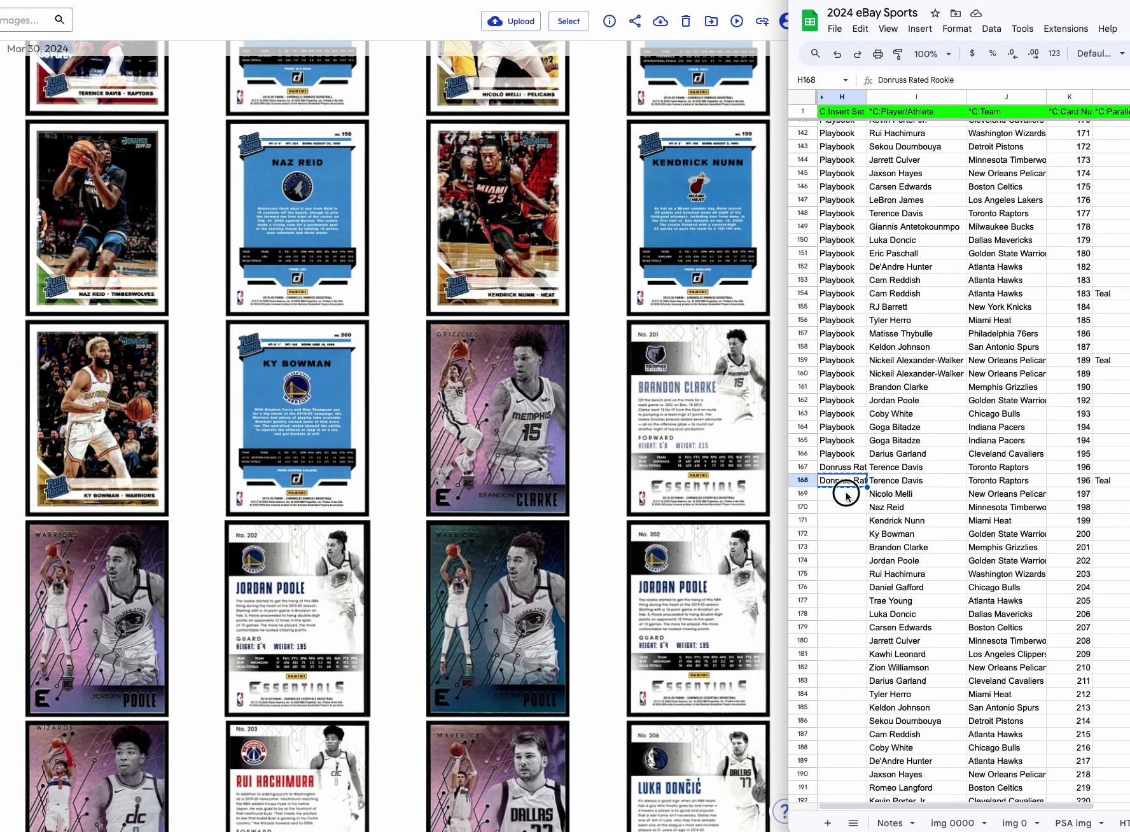
pyautogui.moveTo(845, 493); pyautogui.dragTo(848, 535)
pyautogui.hotkey('ctrl', 'v')
# Enter "Essentials" as the insert set for Brandon Clarke's card 201.
pyautogui.click(845, 551)
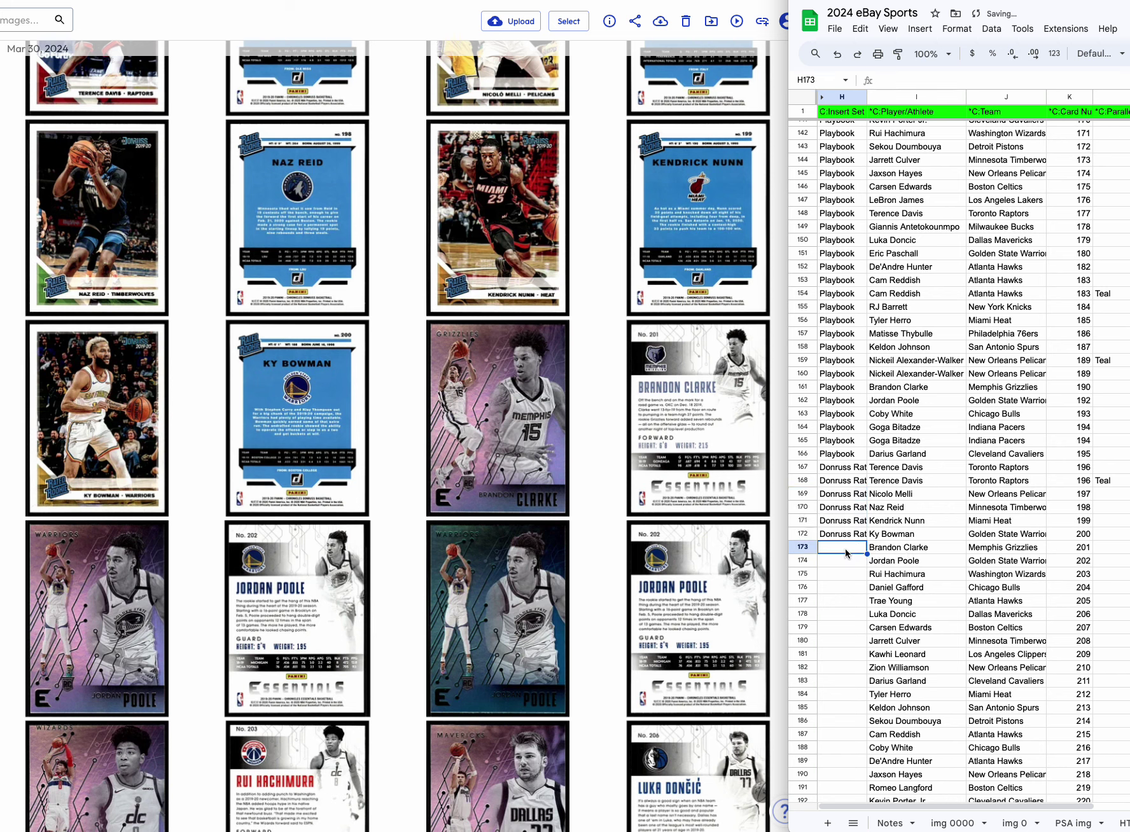
pyautogui.write('Essentials')
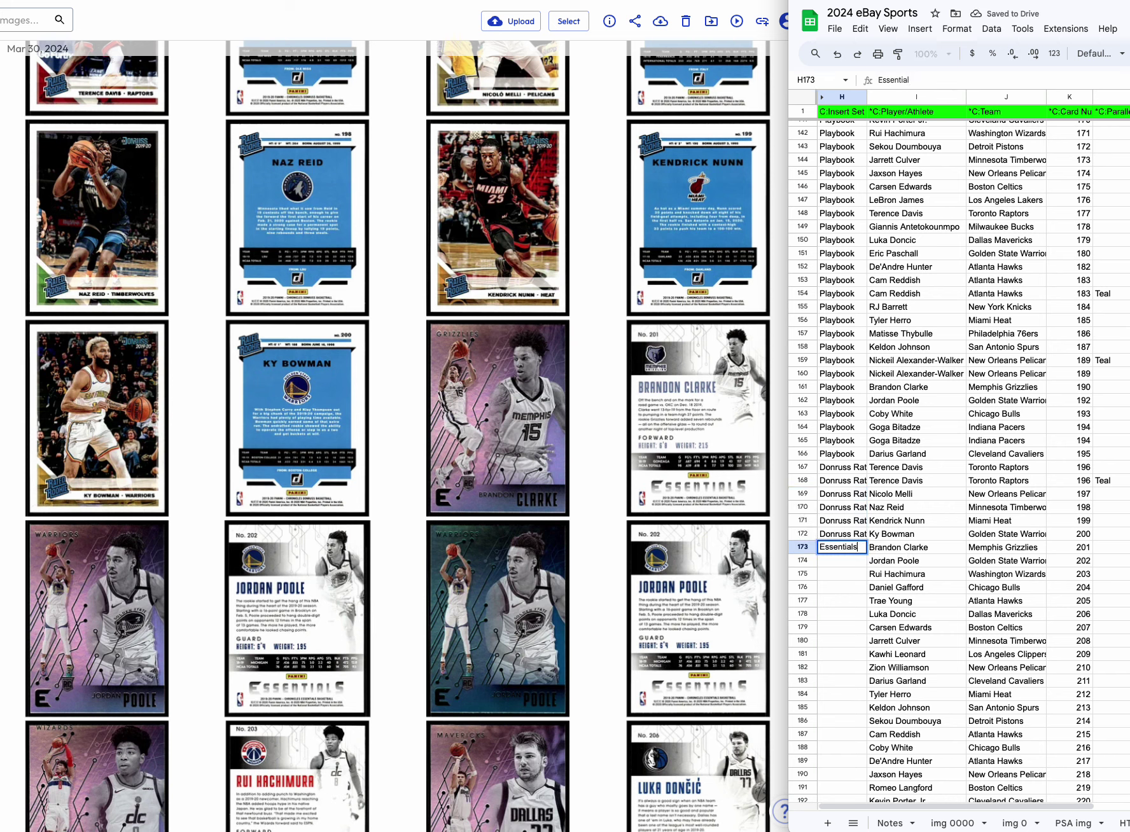
pyautogui.click(888, 588)
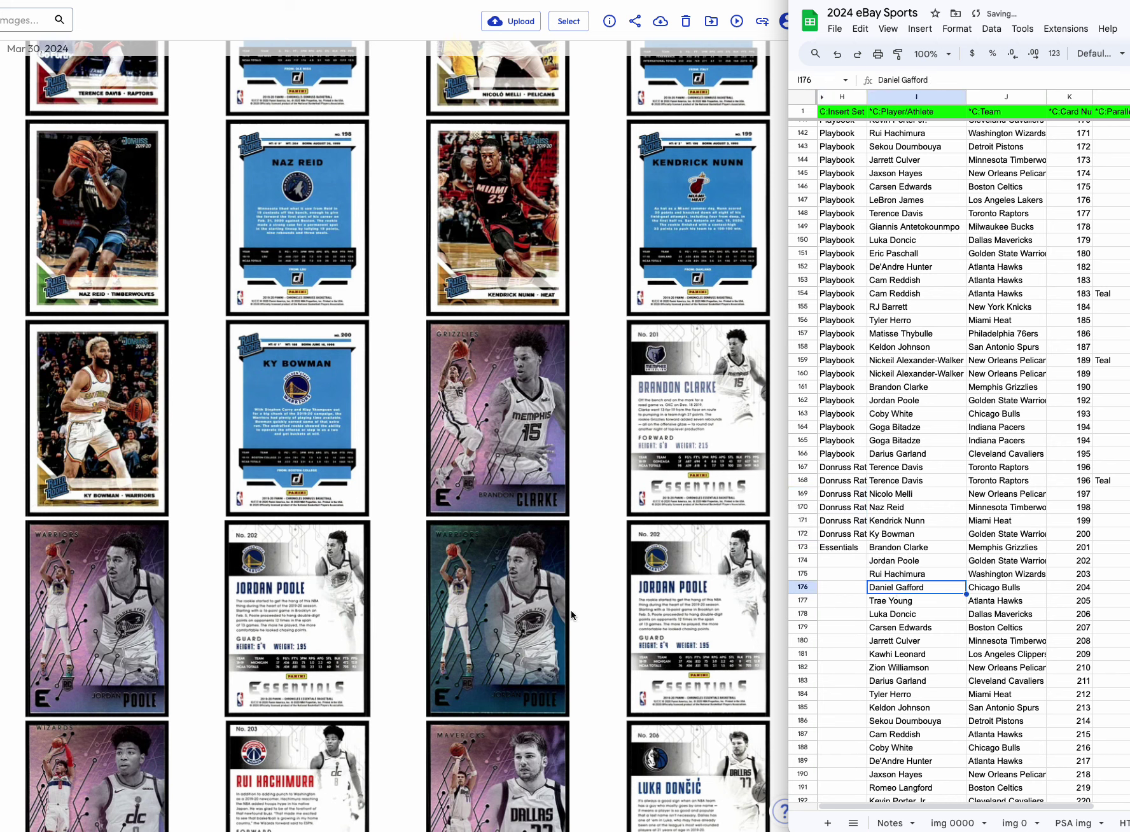
# Enlarge the scanned card thumbnails to the maximum size and browse the album for the Essentials cards.
pyautogui.scroll(-1, 558, 583)
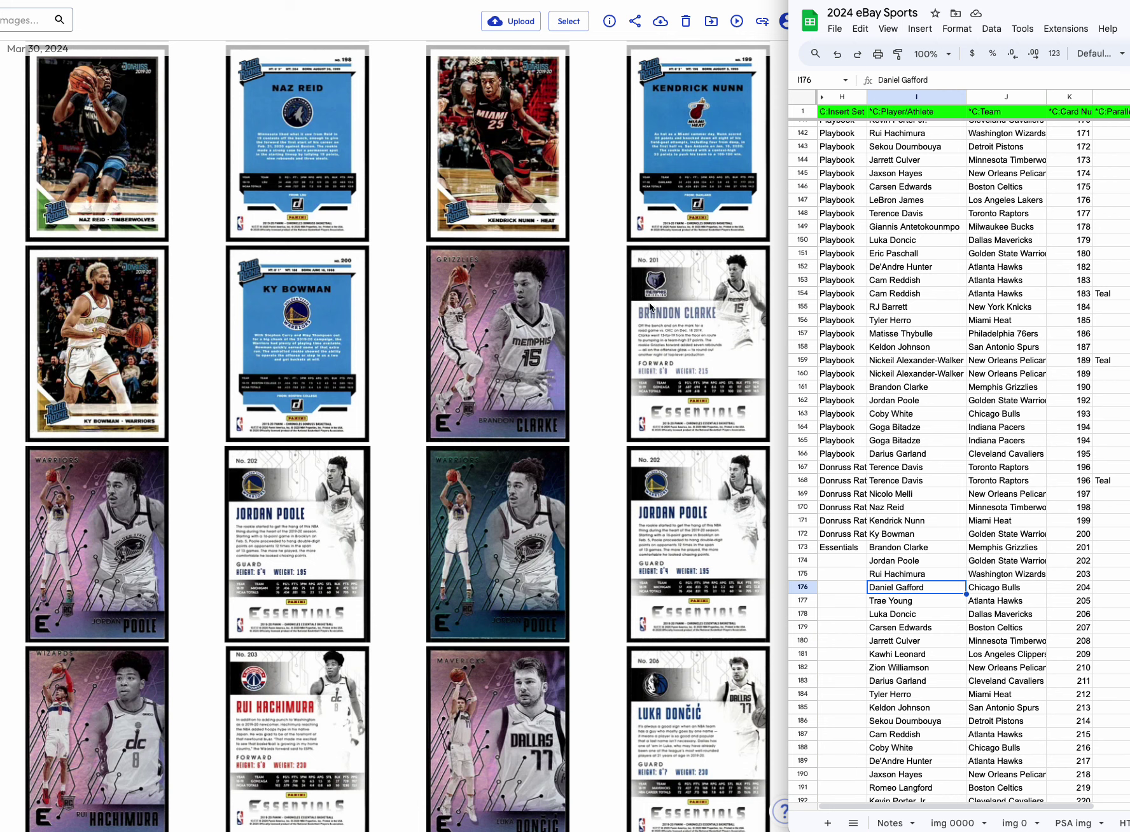
pyautogui.click(391, 5)
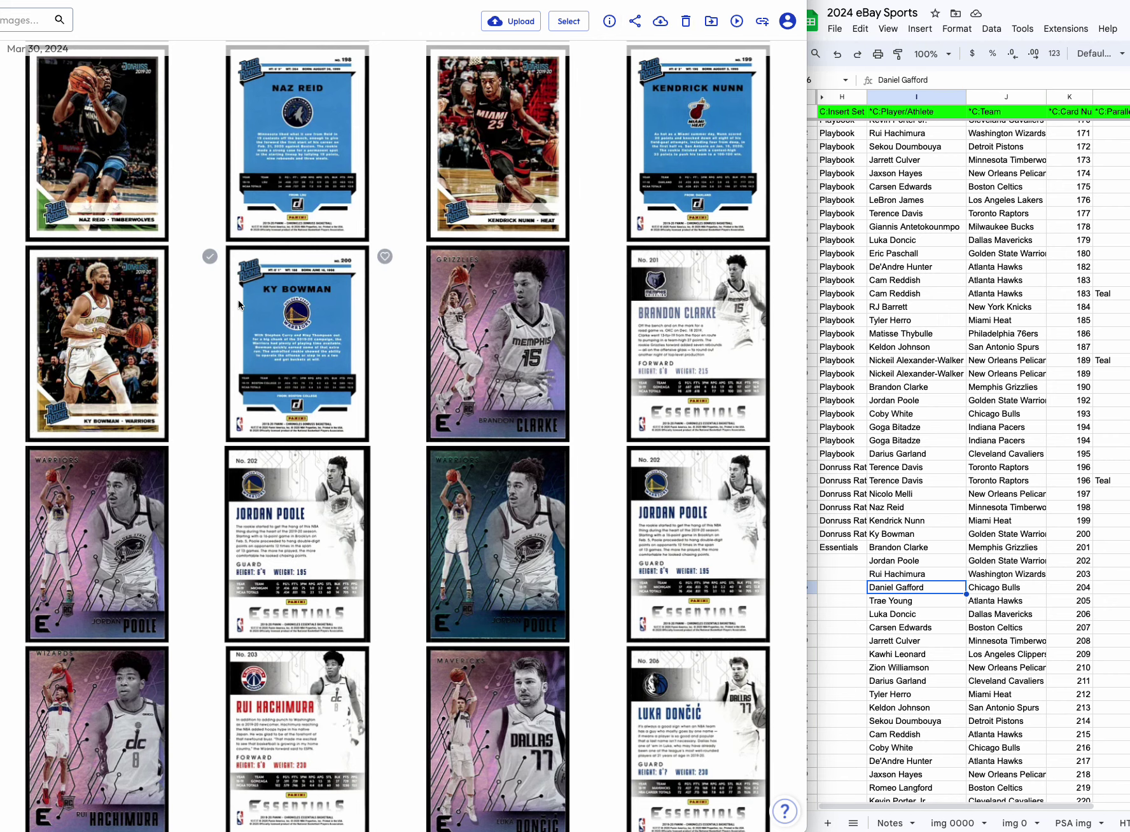
pyautogui.scroll(1, 239, 299)
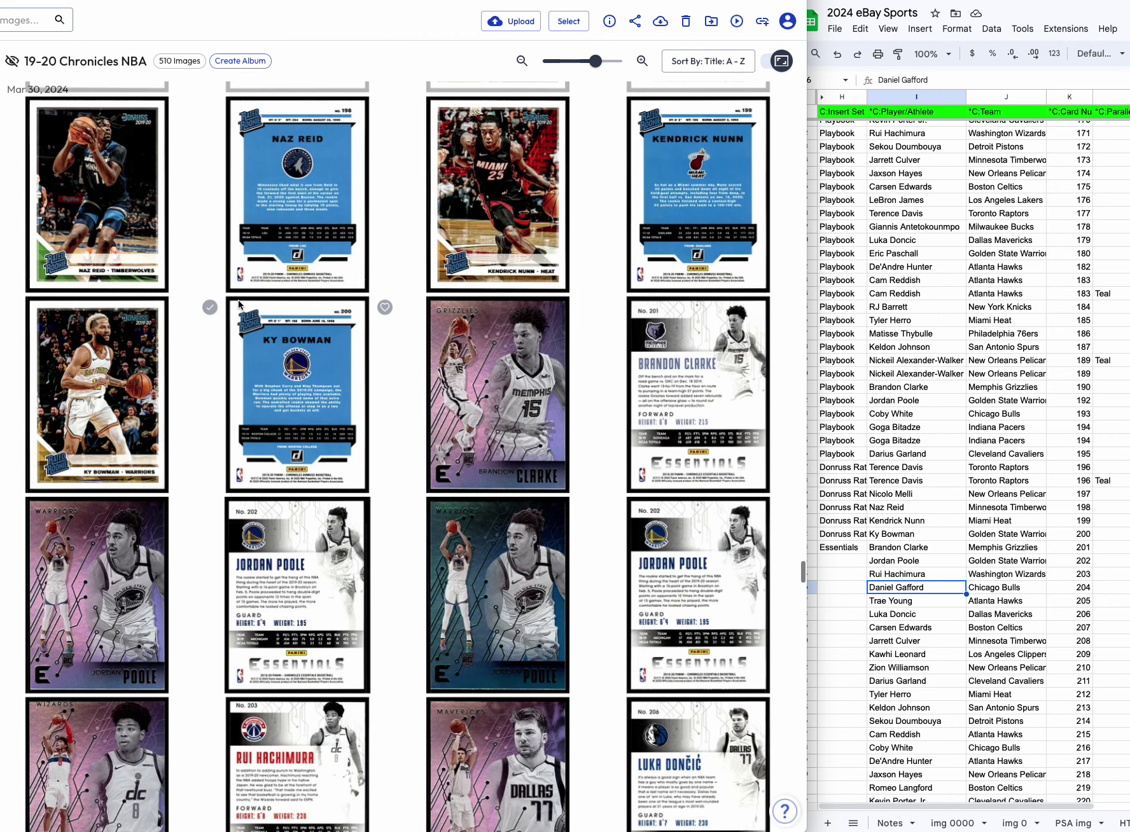
pyautogui.click(642, 61)
pyautogui.click(641, 61)
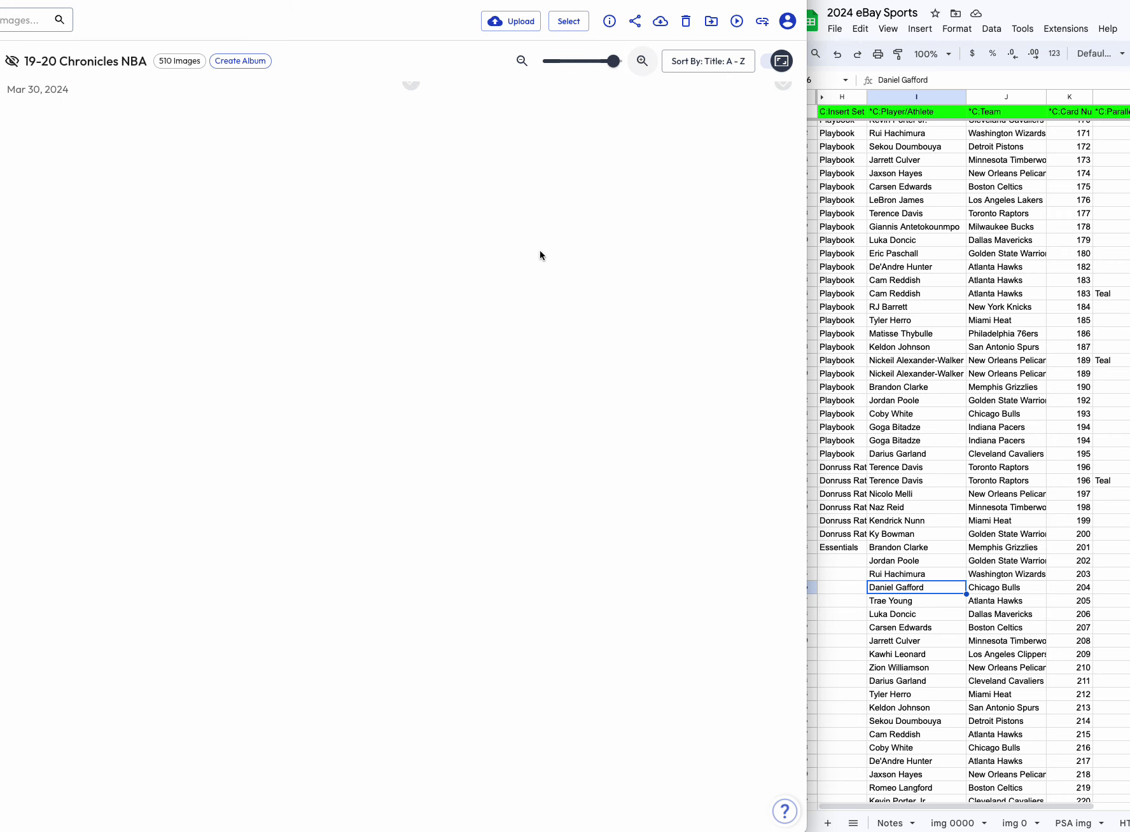
pyautogui.scroll(-10, 544, 358)
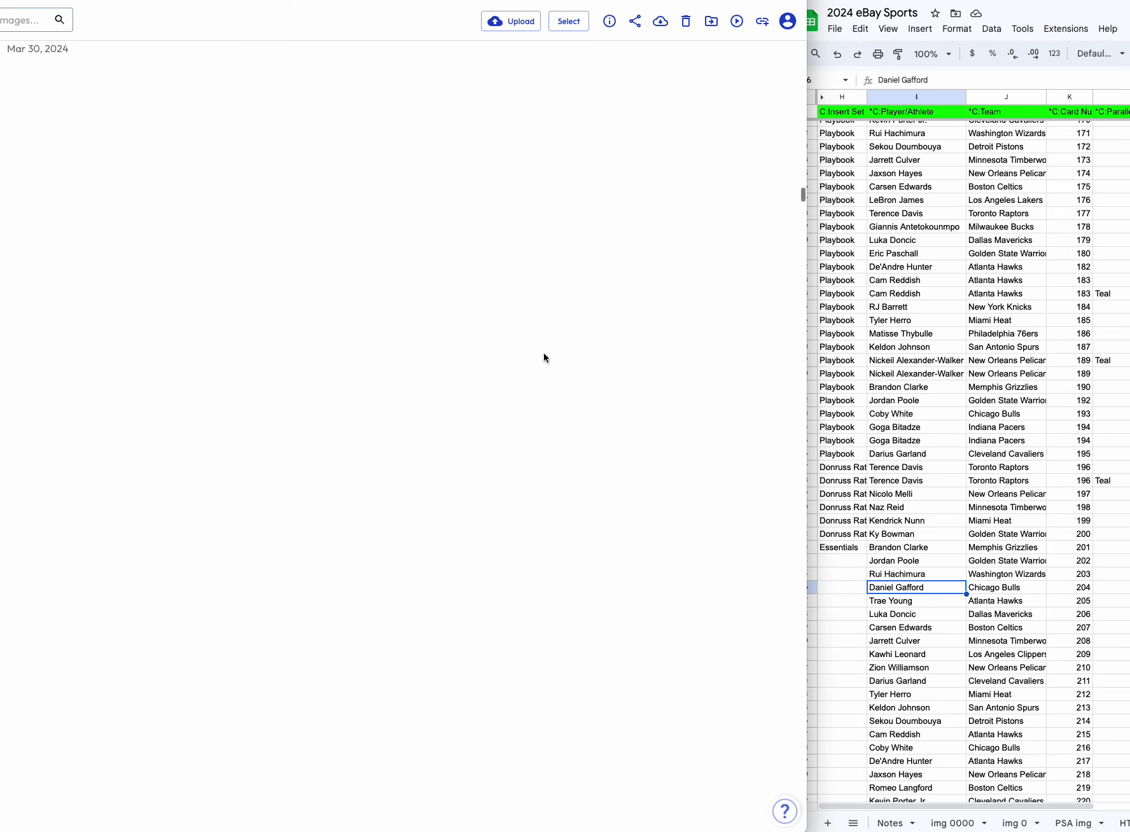
pyautogui.scroll(-5, 544, 357)
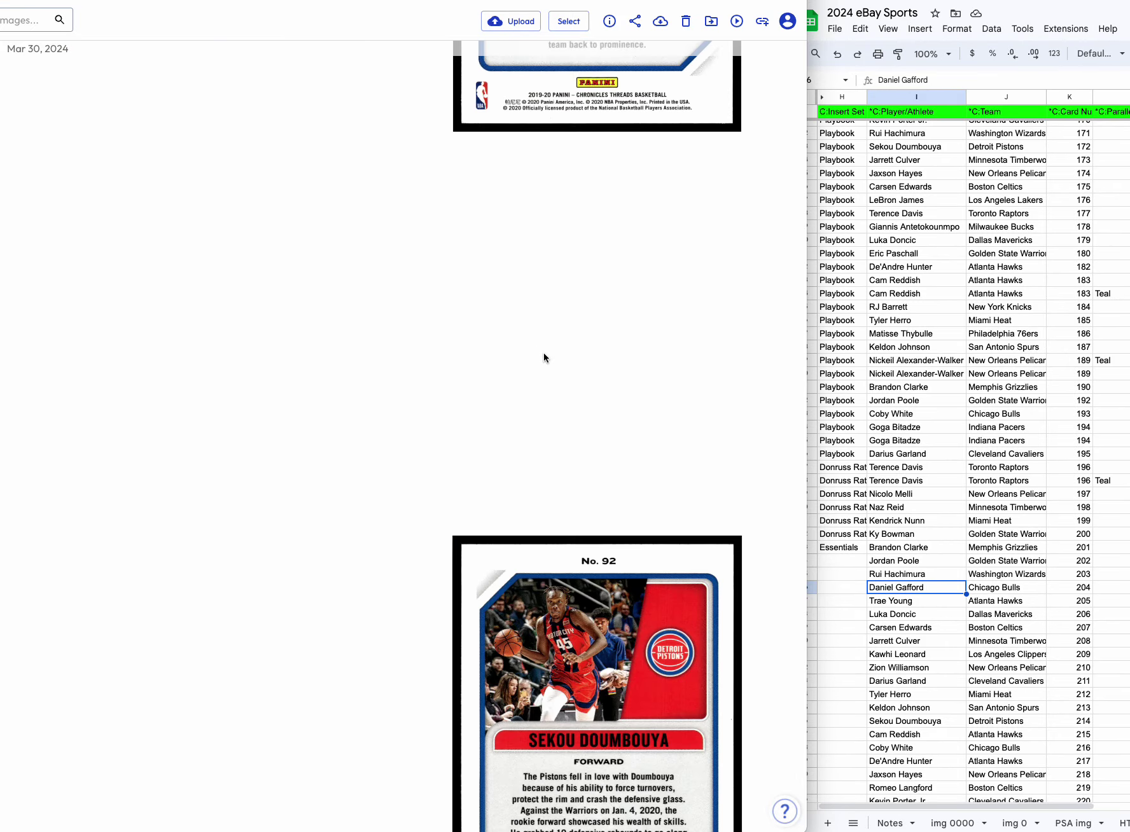
pyautogui.scroll(-5, 544, 357)
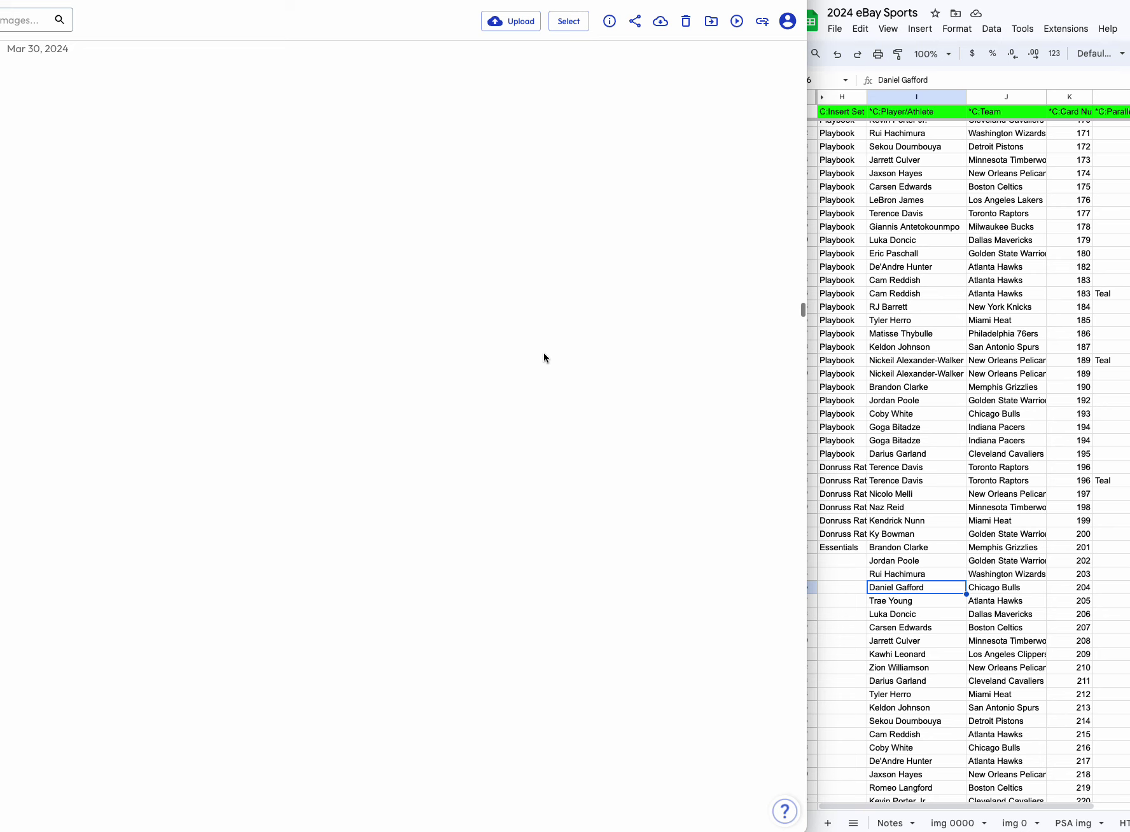
# Examine the scanned card images up to the Essentials cards numbered 201 to 203, comparing them with the listed entries.
pyautogui.scroll(-5, 543, 357)
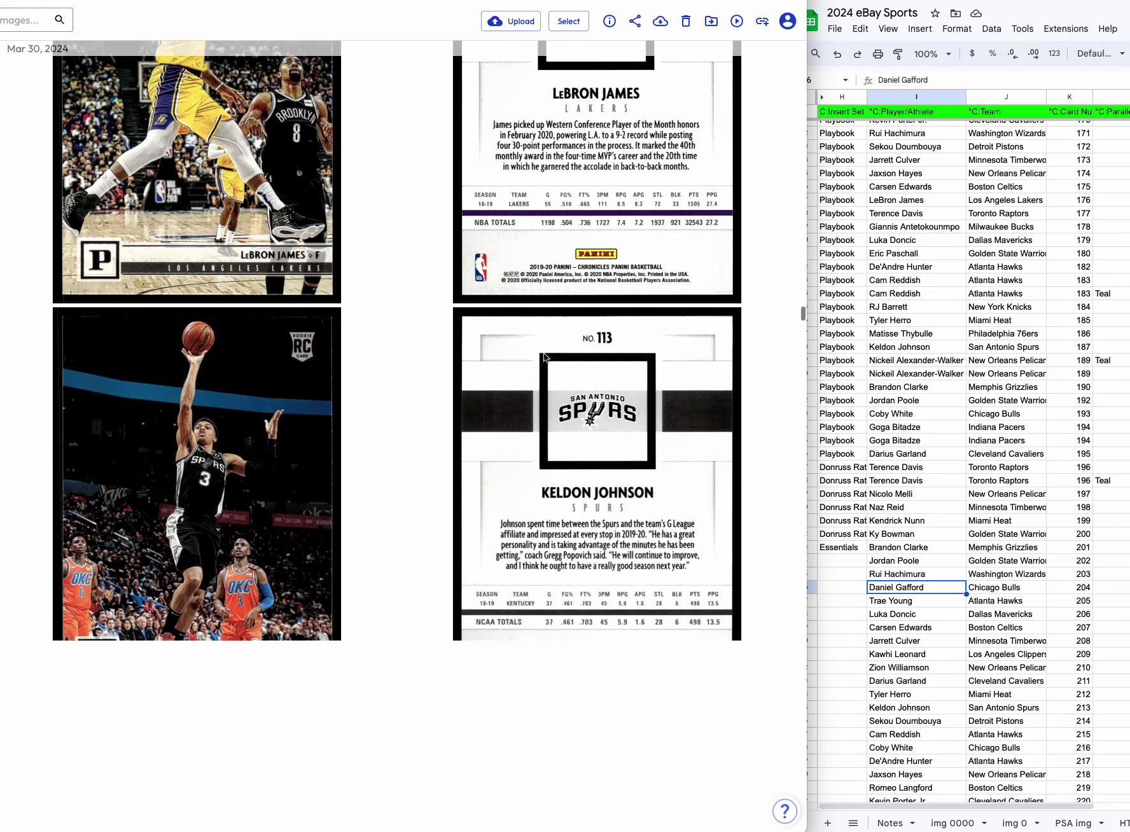
pyautogui.scroll(-5, 544, 358)
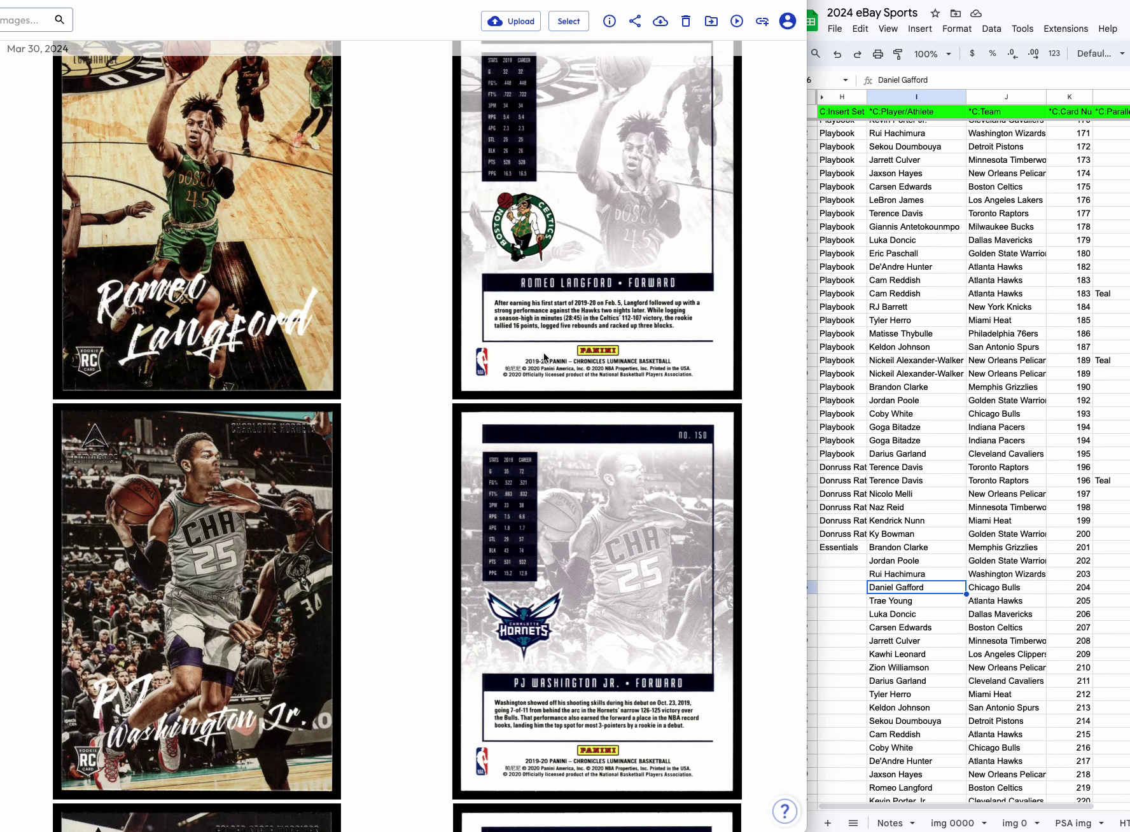
pyautogui.scroll(-5, 543, 357)
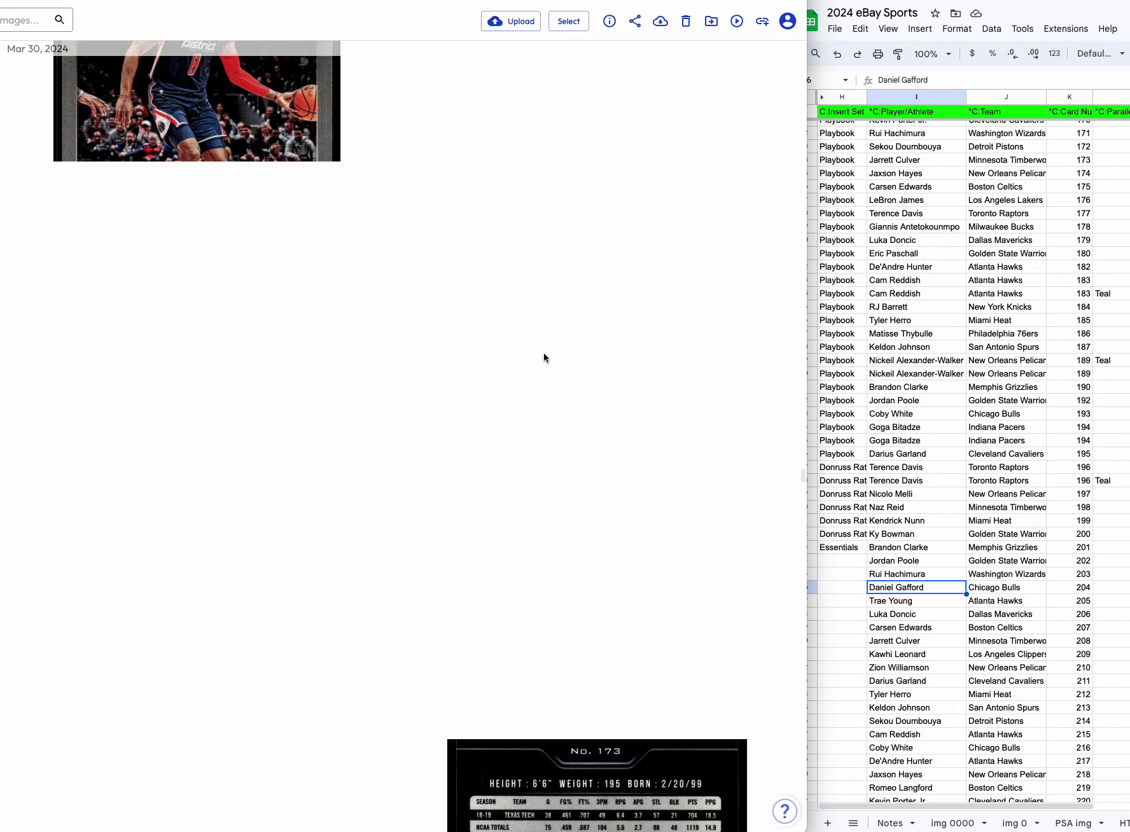
pyautogui.scroll(-5, 544, 358)
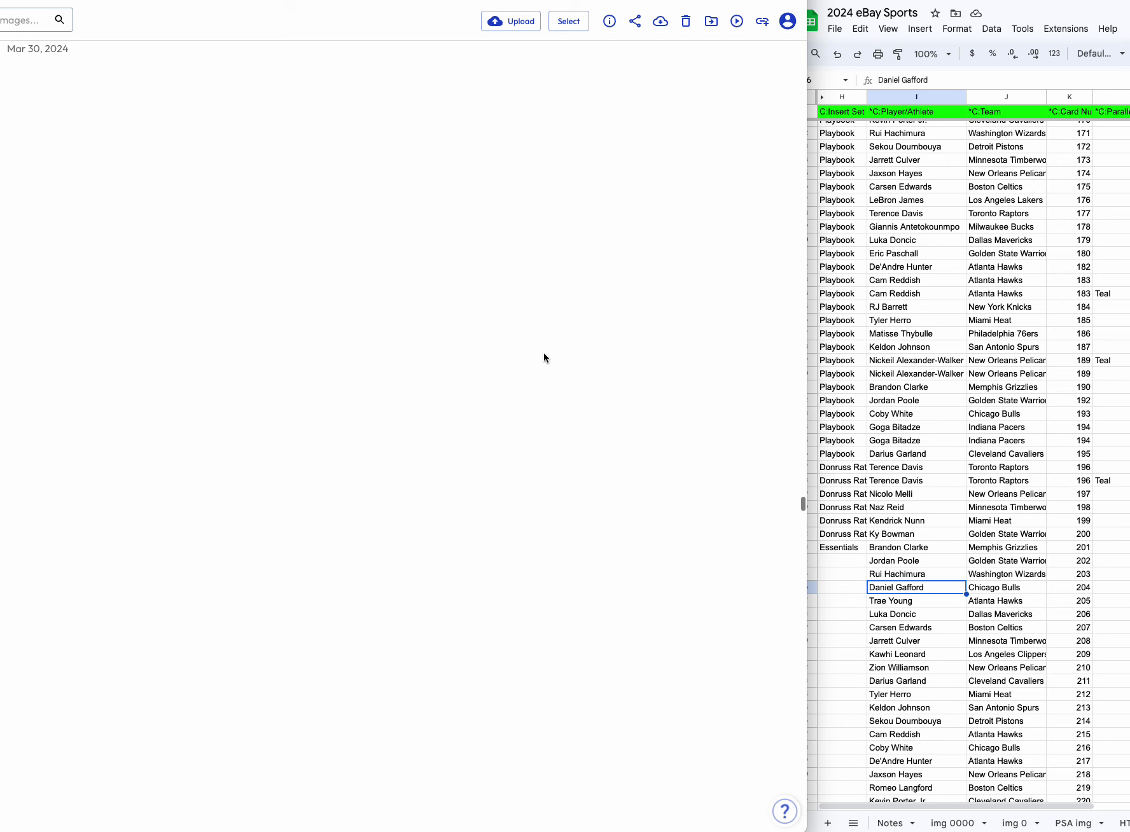
pyautogui.scroll(-5, 543, 354)
pyautogui.scroll(-3, 544, 357)
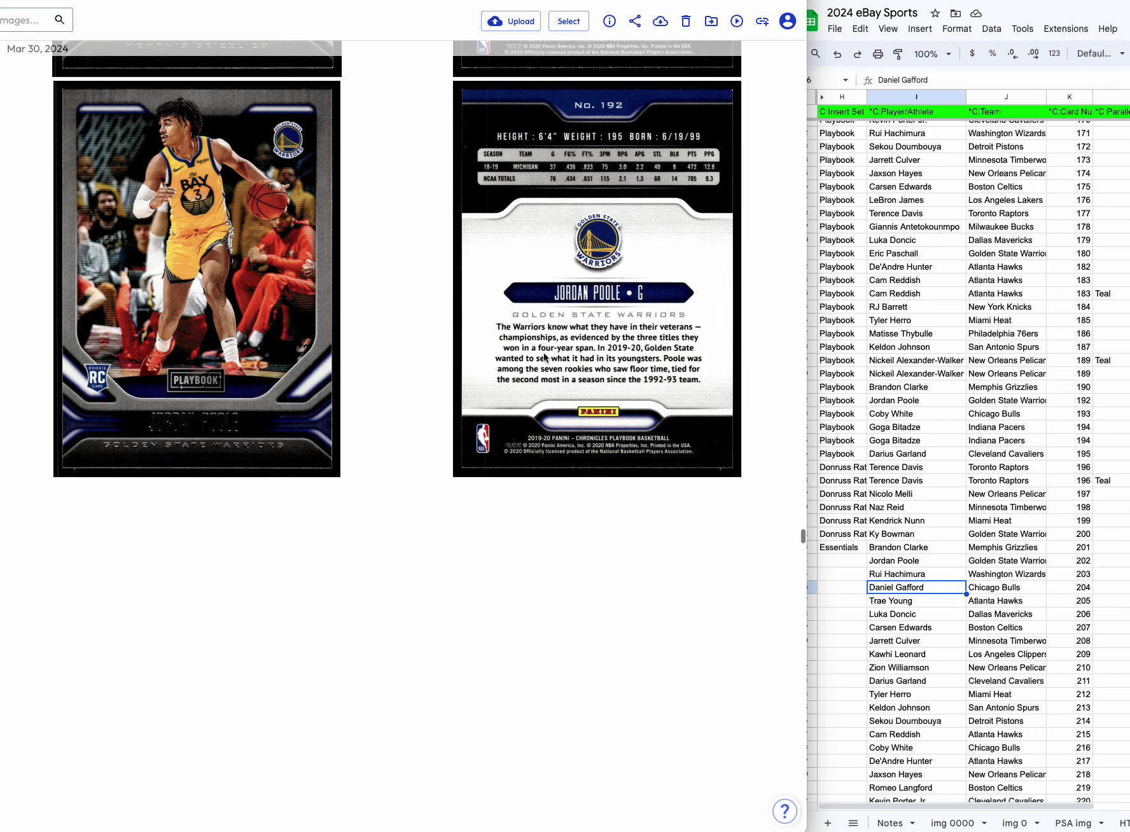
pyautogui.scroll(-5, 544, 357)
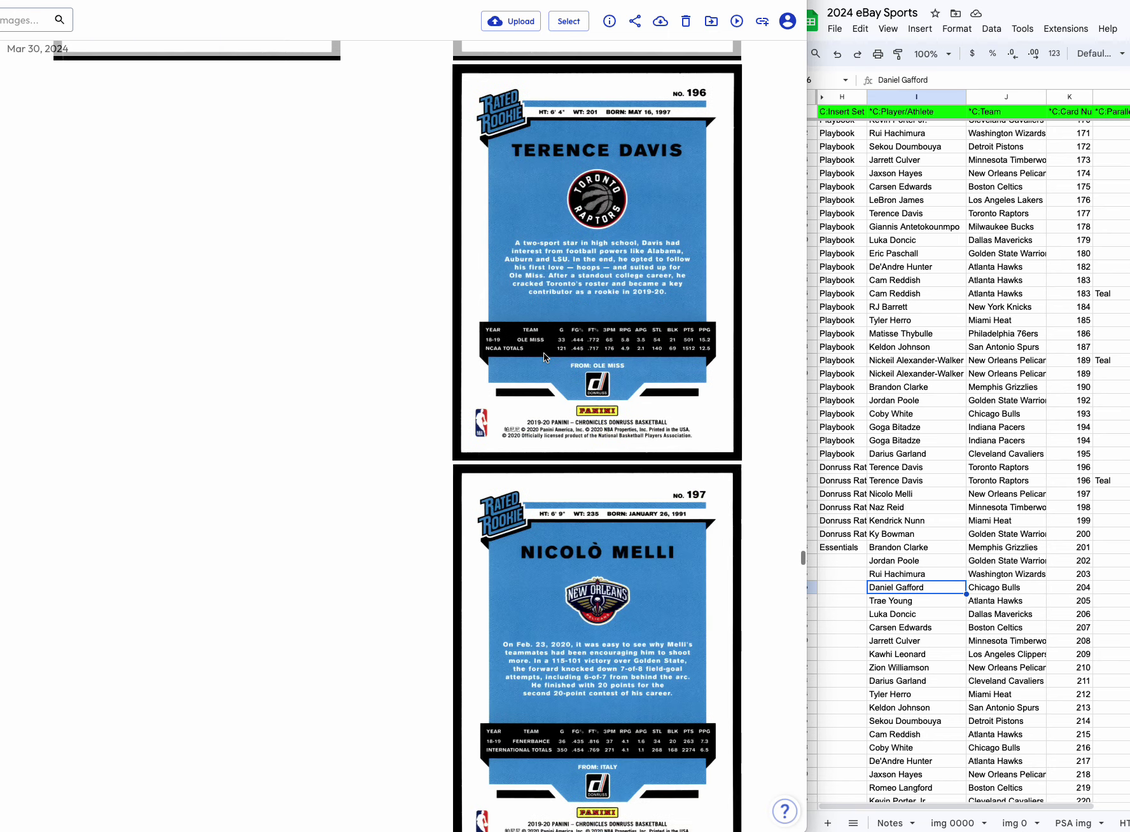
pyautogui.scroll(-3, 544, 357)
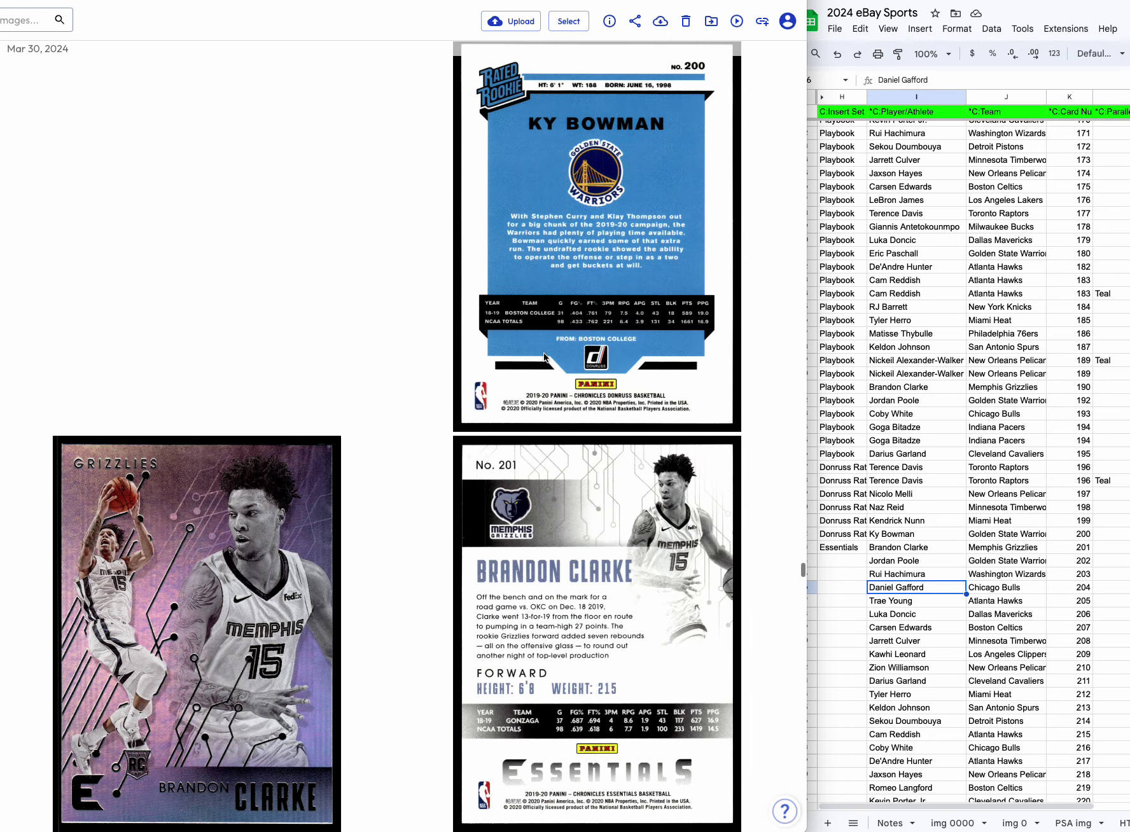
pyautogui.scroll(-2, 542, 352)
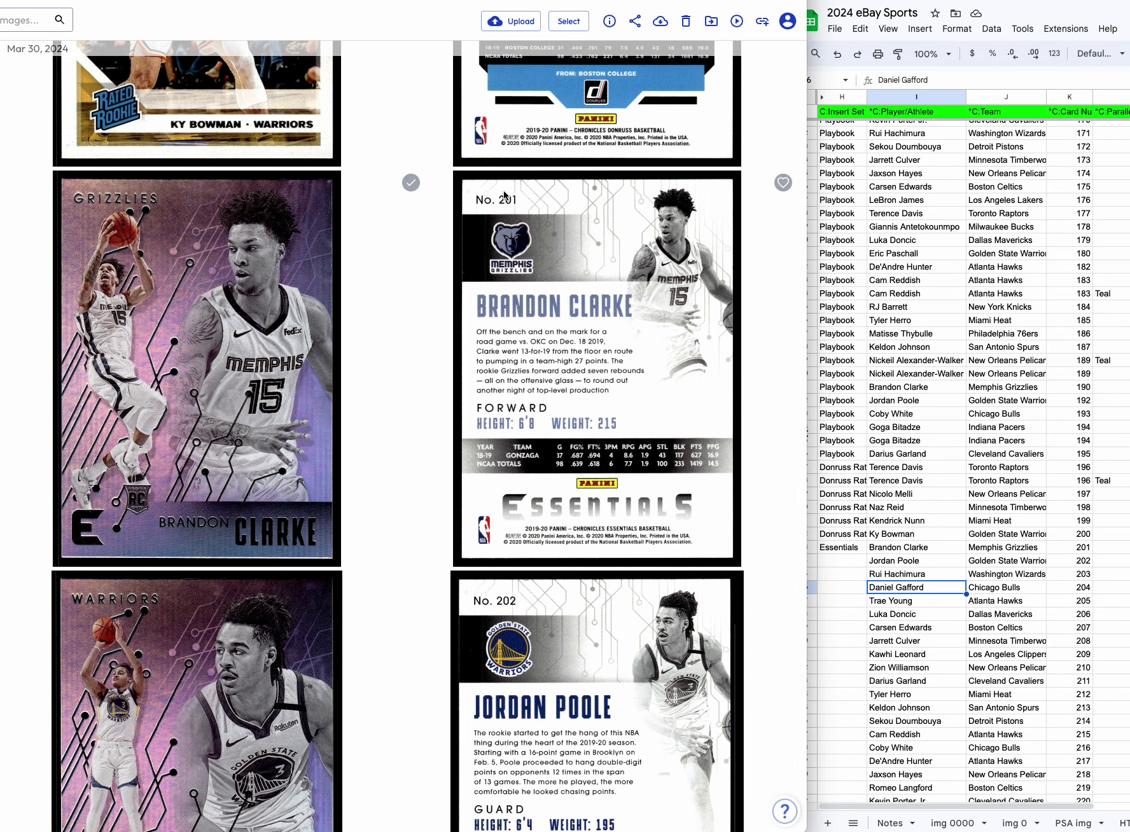
pyautogui.scroll(-1, 503, 328)
pyautogui.scroll(-5, 502, 327)
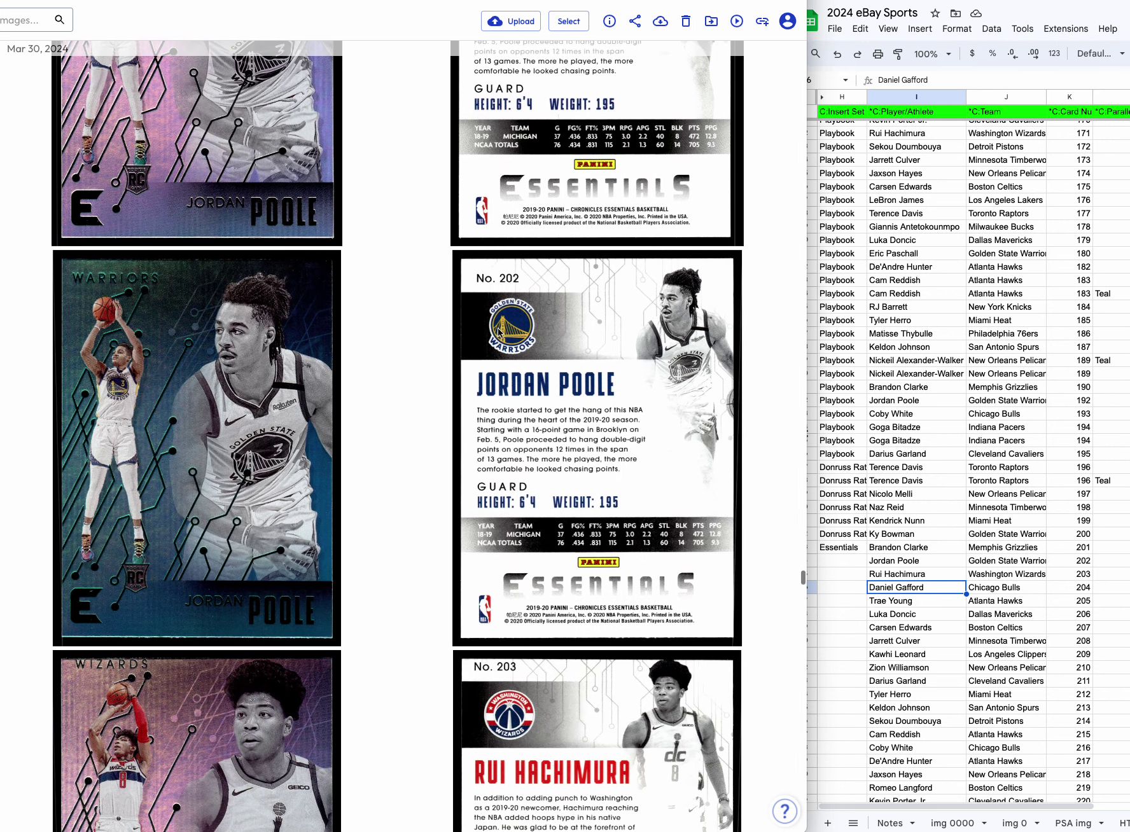
# Duplicate the Jordan Poole card 202 entry into a new row directly below it, with Teal as the parallel.
pyautogui.click(933, 588)
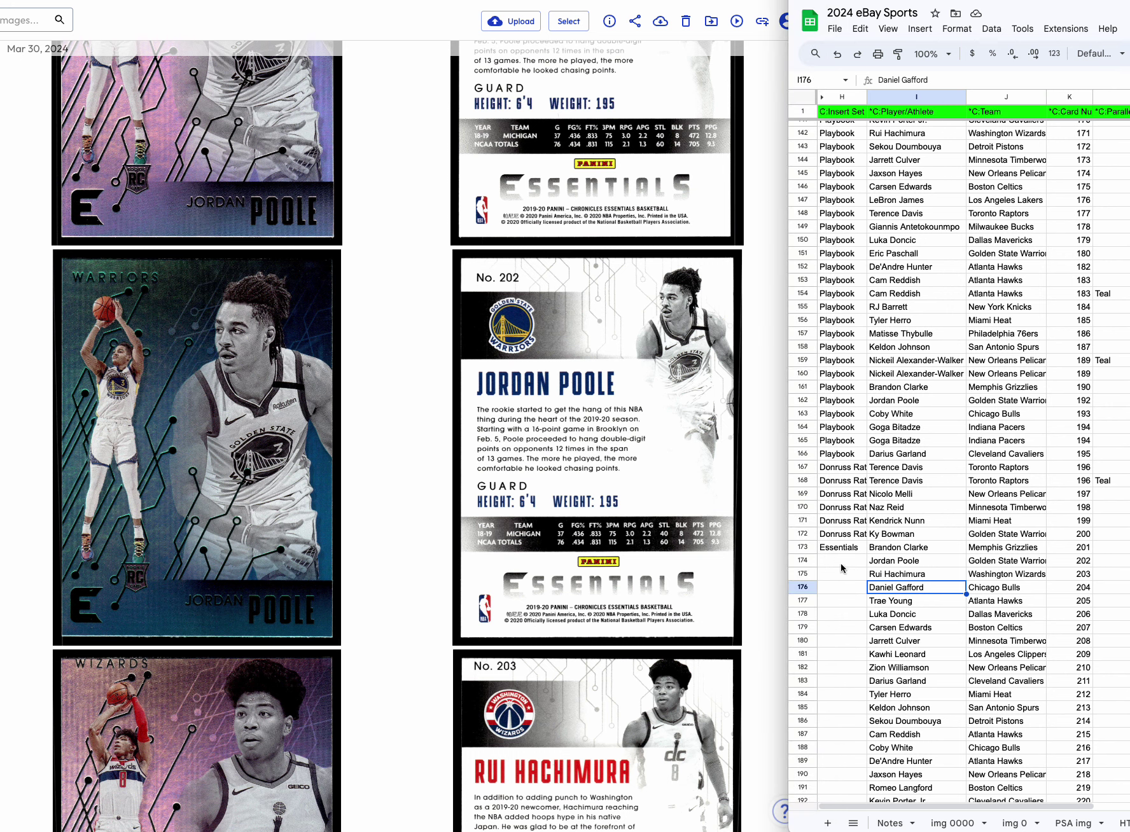
pyautogui.rightClick(805, 561)
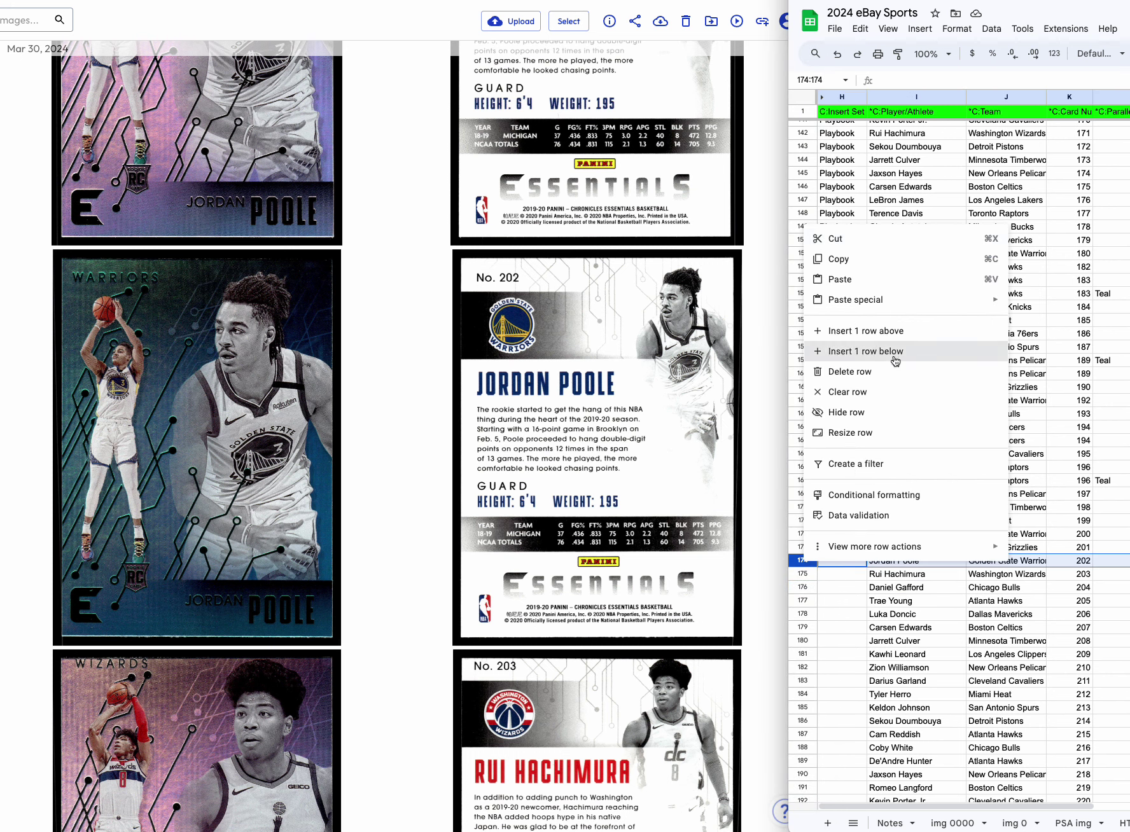
pyautogui.click(891, 351)
pyautogui.click(802, 573)
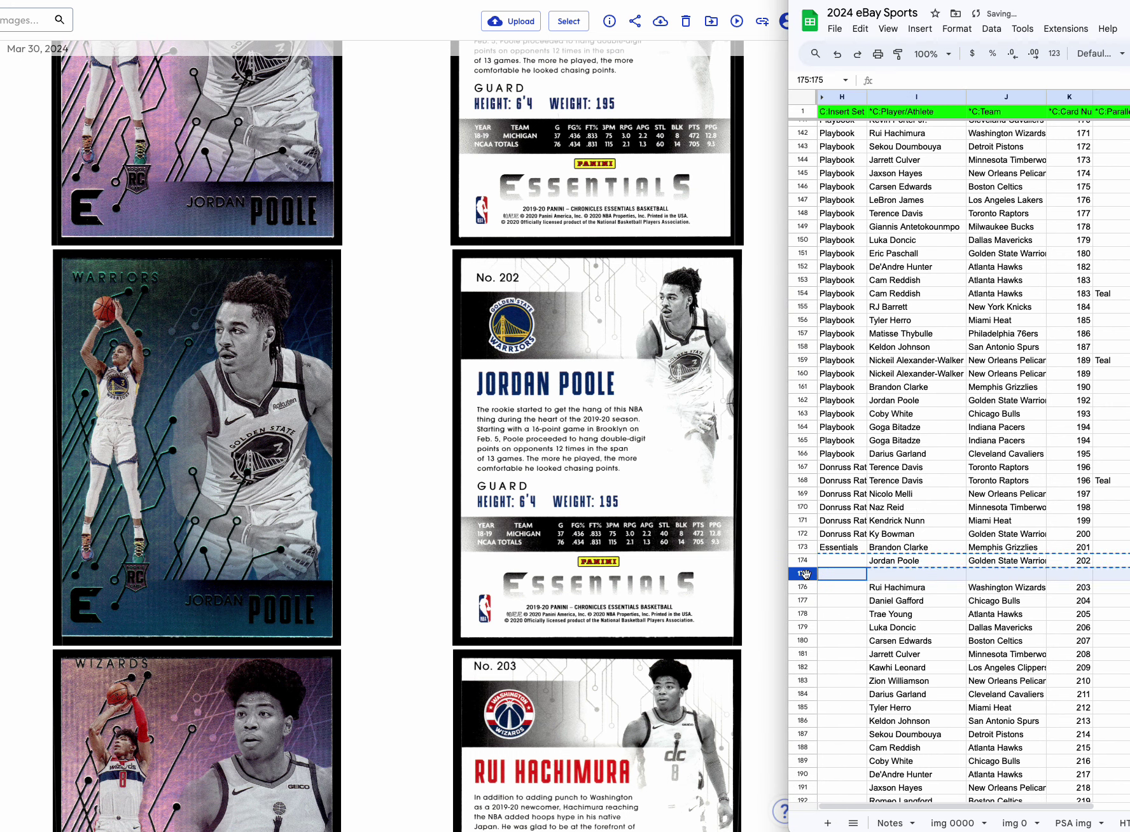
pyautogui.write('Jordan Poole\tGolden State Warriors\t202')
pyautogui.click(1117, 482)
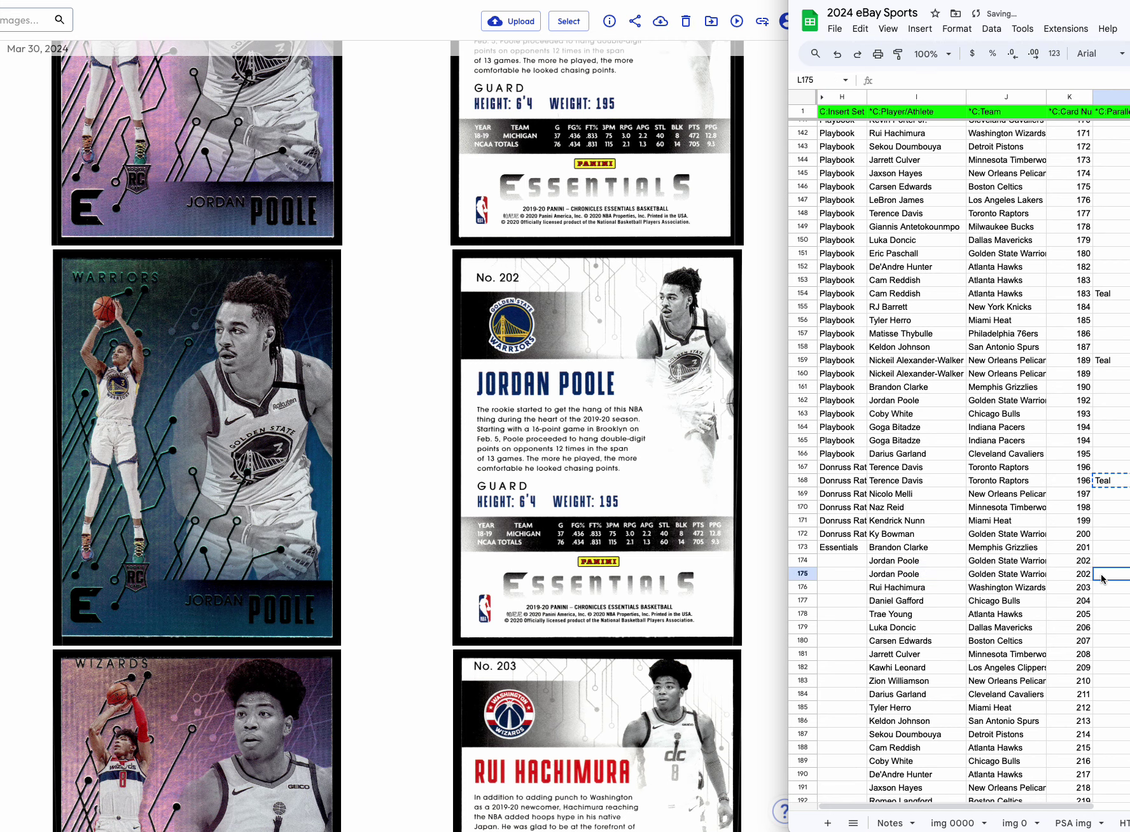
# Delete rows 177 and 178, the Daniel Gafford card 204 and Trae Young card 205 entries.
pyautogui.scroll(-13, 474, 544)
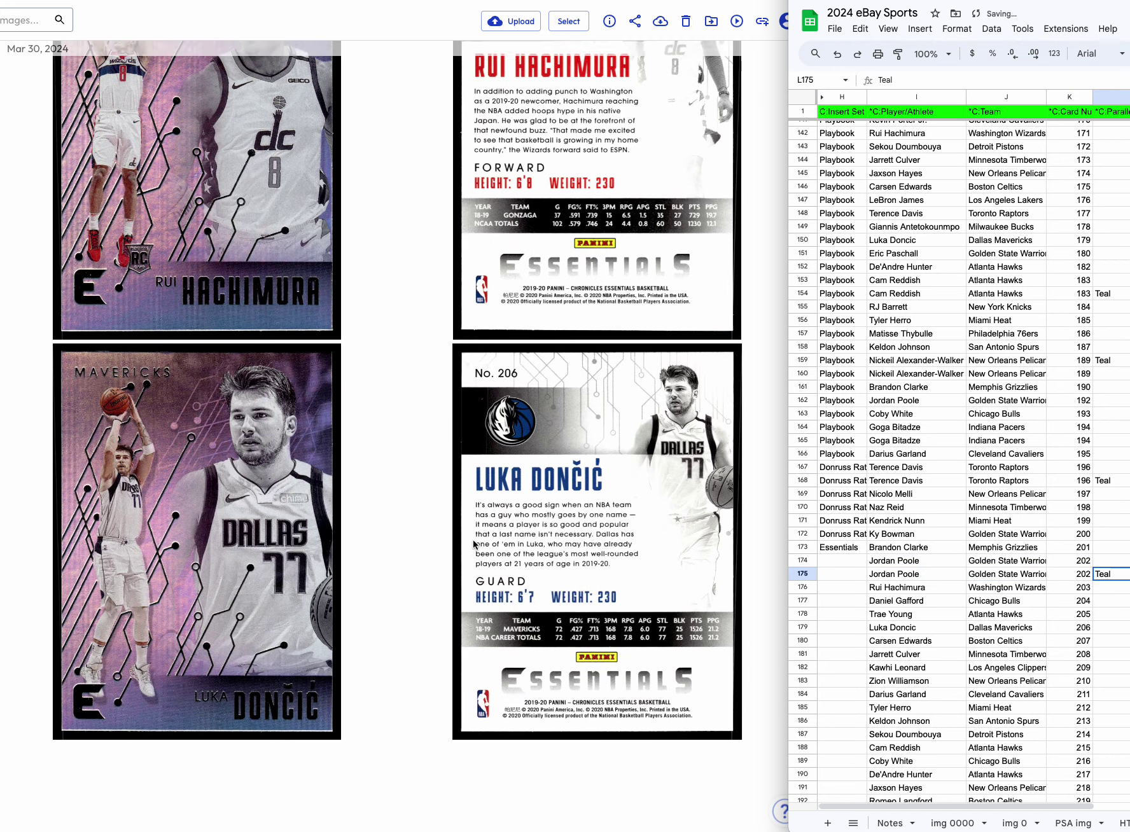
pyautogui.scroll(-1, 884, 601)
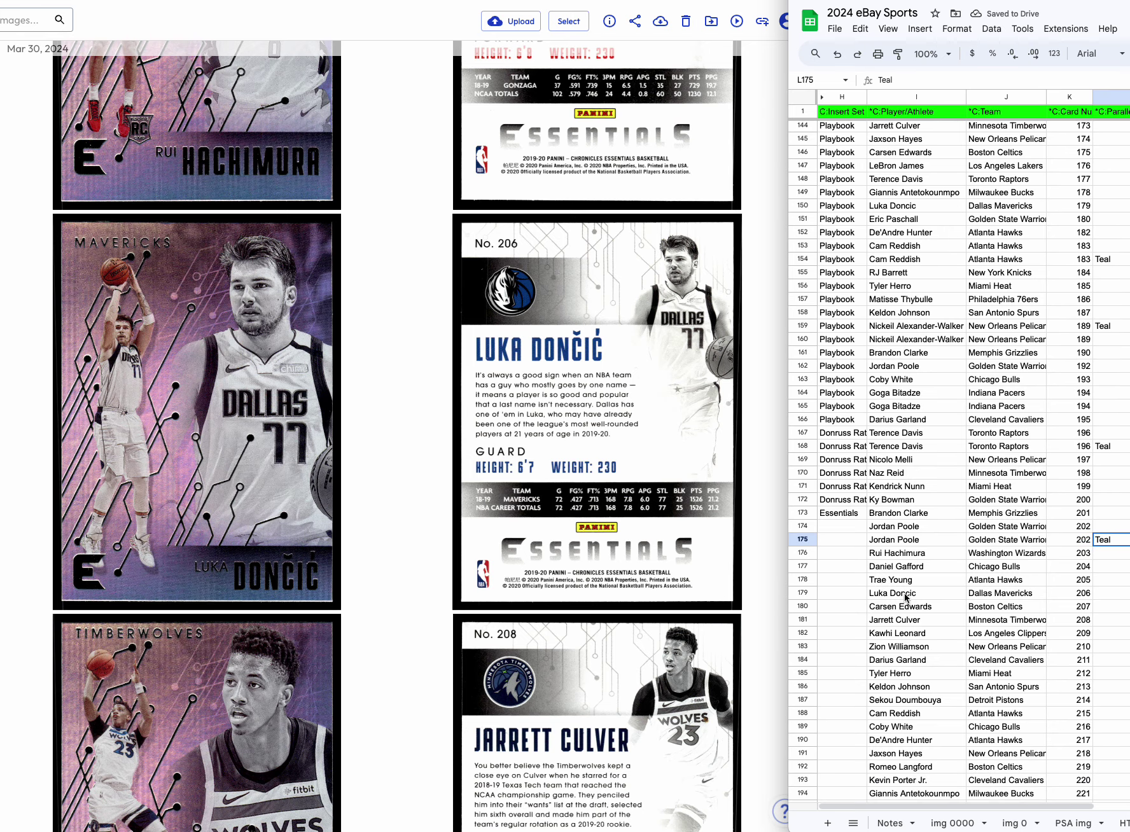
pyautogui.moveTo(799, 568); pyautogui.dragTo(797, 576)
pyautogui.rightClick(797, 572)
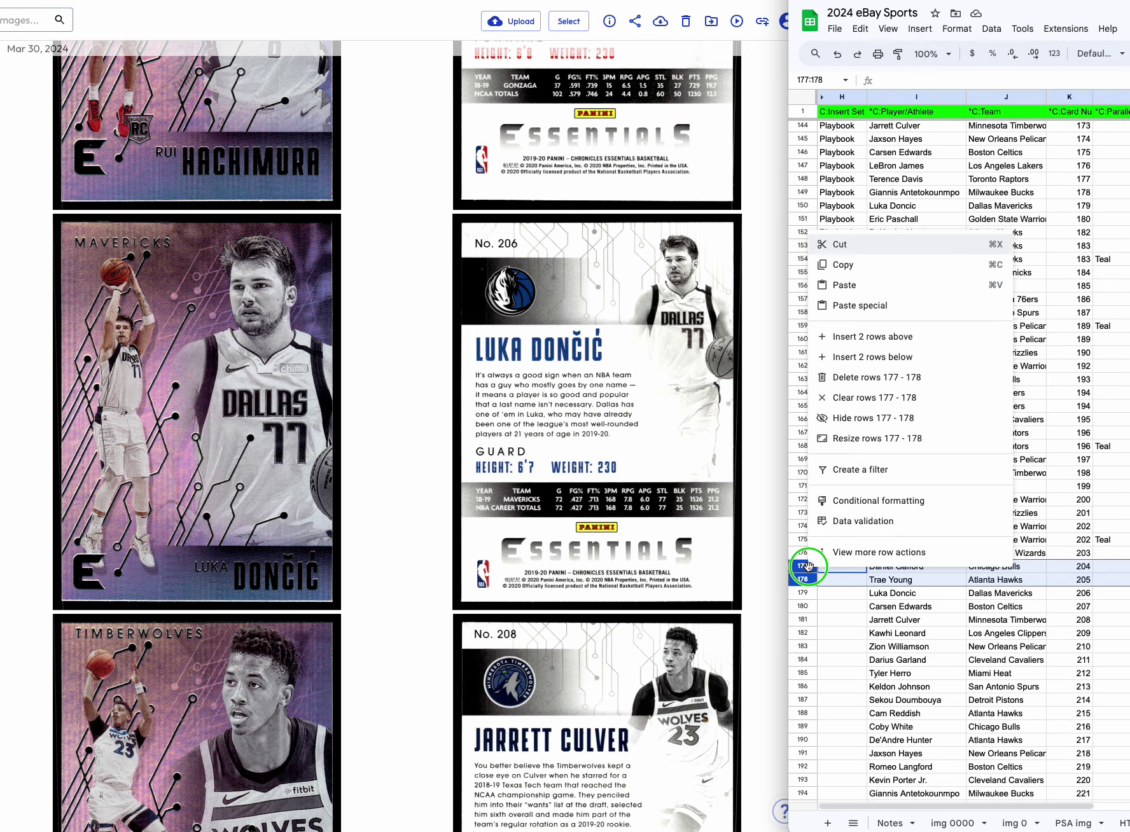
pyautogui.click(864, 379)
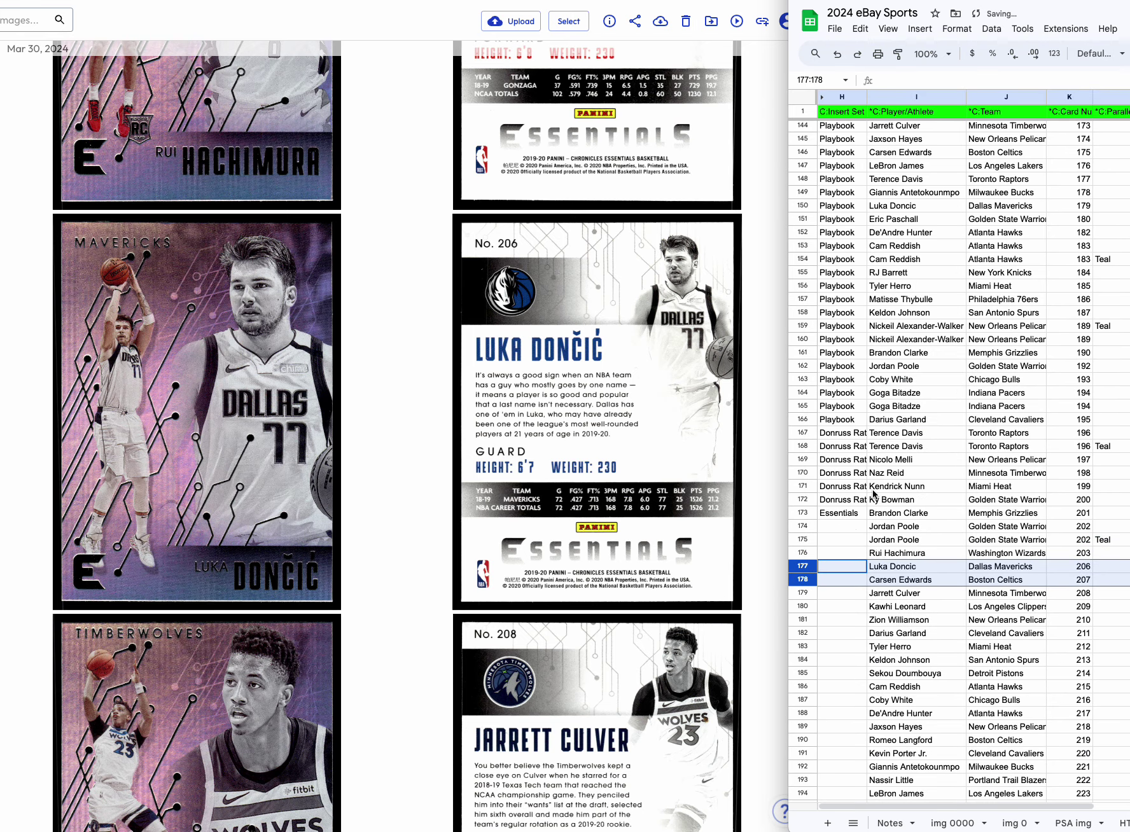
# Delete the Carsen Edwards card 207 entry in row 178, which has no scanned image.
pyautogui.click(853, 594)
pyautogui.click(802, 579)
pyautogui.rightClick(802, 578)
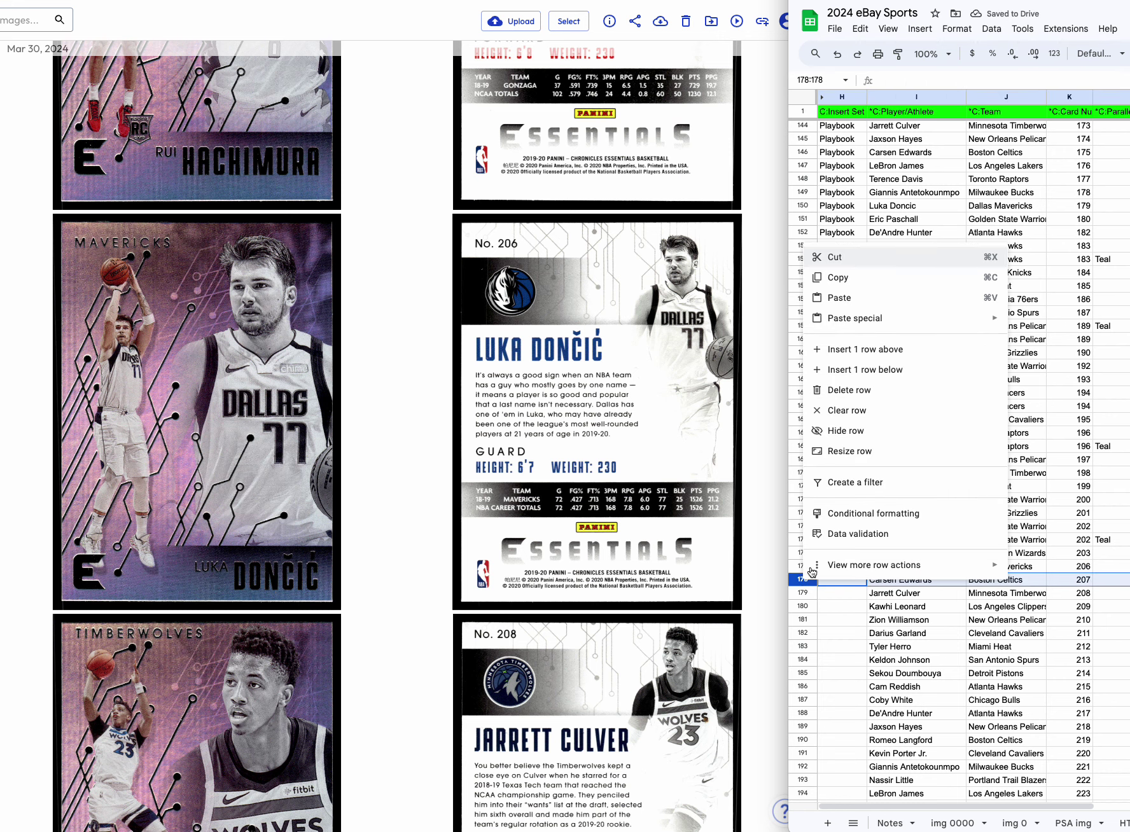
pyautogui.click(856, 399)
# Check the scans after card 208 and delete the Kawhi Leonard card 209 row.
pyautogui.scroll(-10, 596, 547)
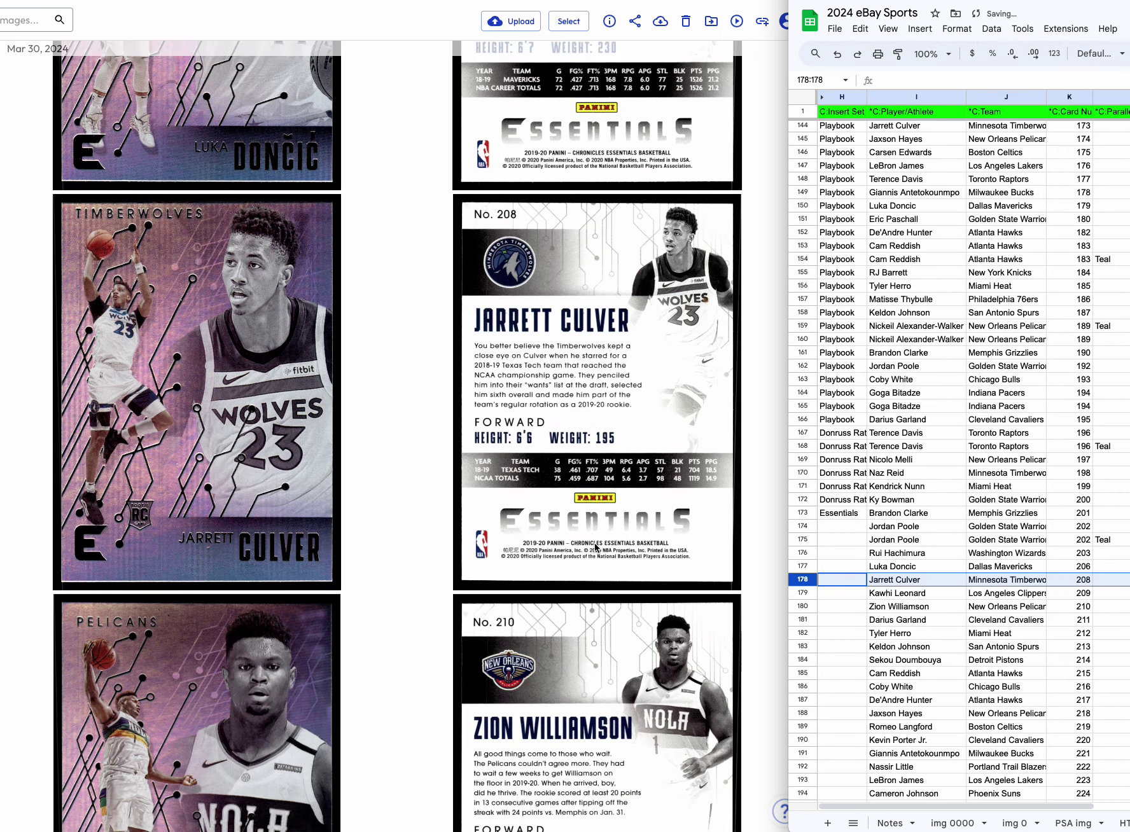
pyautogui.scroll(-6, 596, 547)
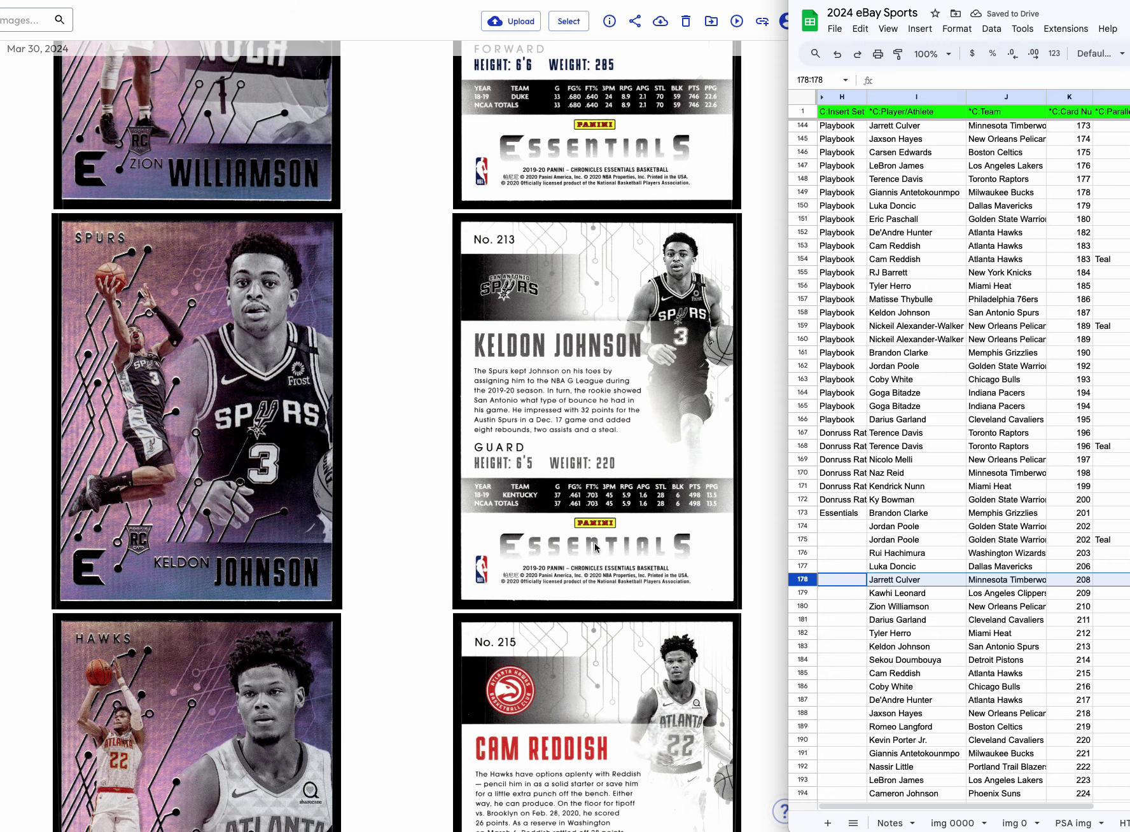
pyautogui.click(889, 664)
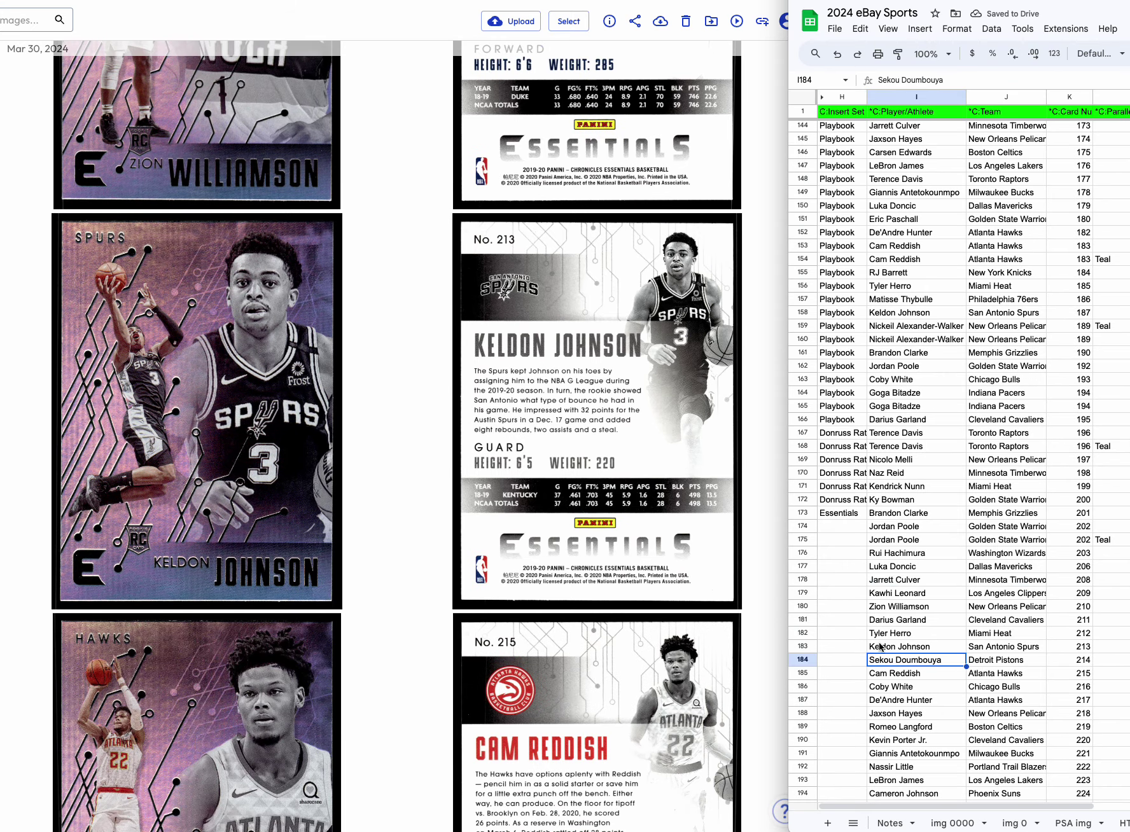
pyautogui.rightClick(795, 596)
pyautogui.click(827, 402)
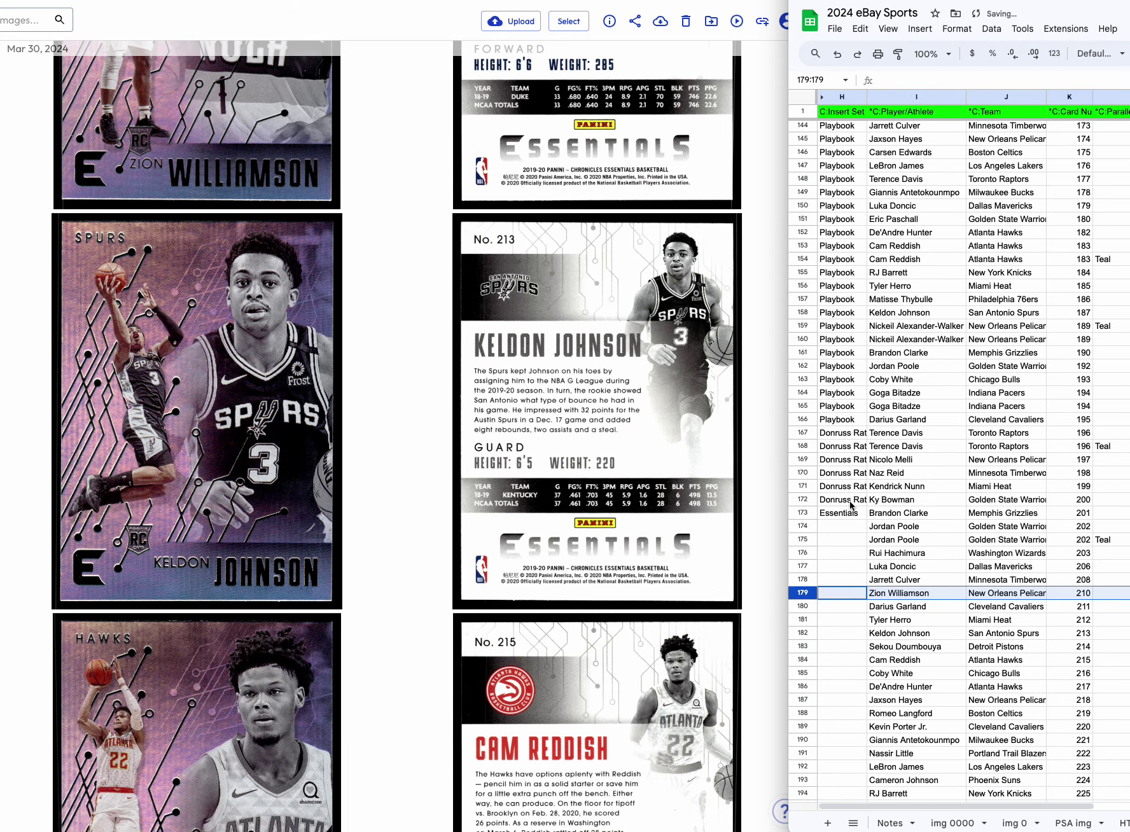
# Delete the rows for Darius Garland card 211, Tyler Herro card 212 and Sekou Doumbouya card 214.
pyautogui.moveTo(804, 606); pyautogui.dragTo(803, 619)
pyautogui.rightClick(803, 616)
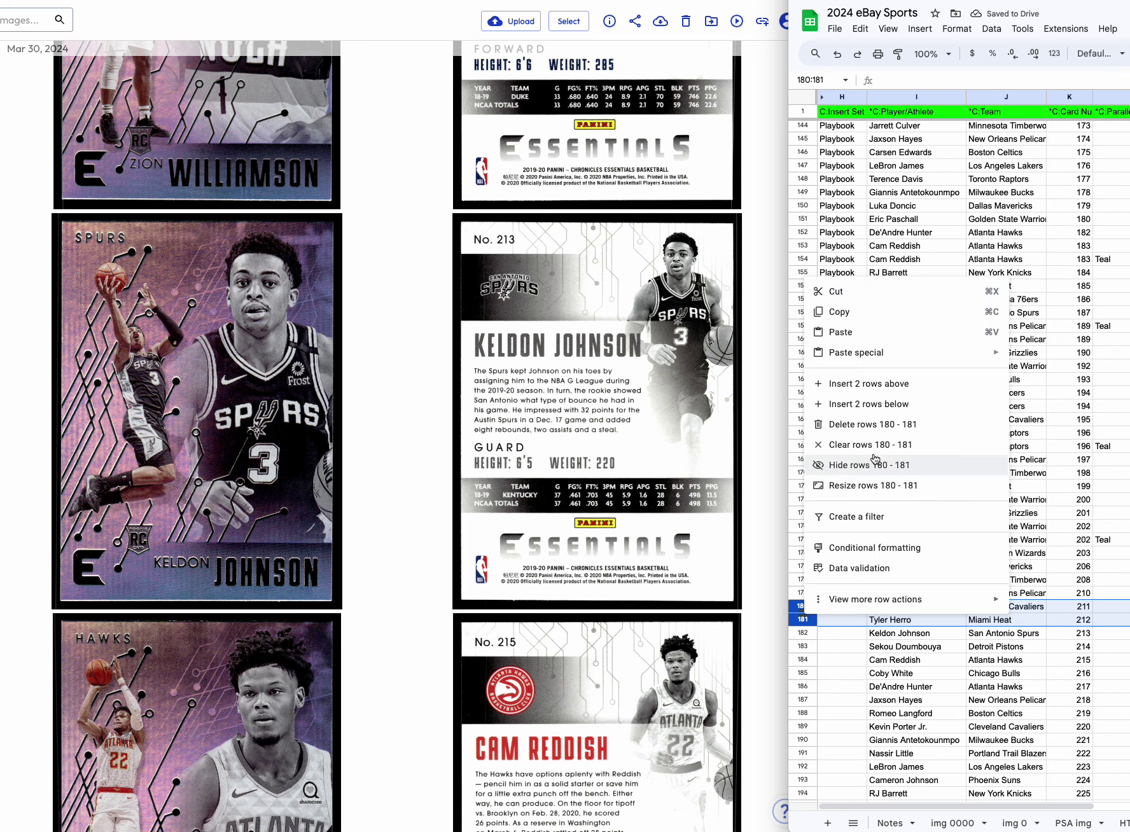
pyautogui.click(872, 424)
pyautogui.rightClick(808, 620)
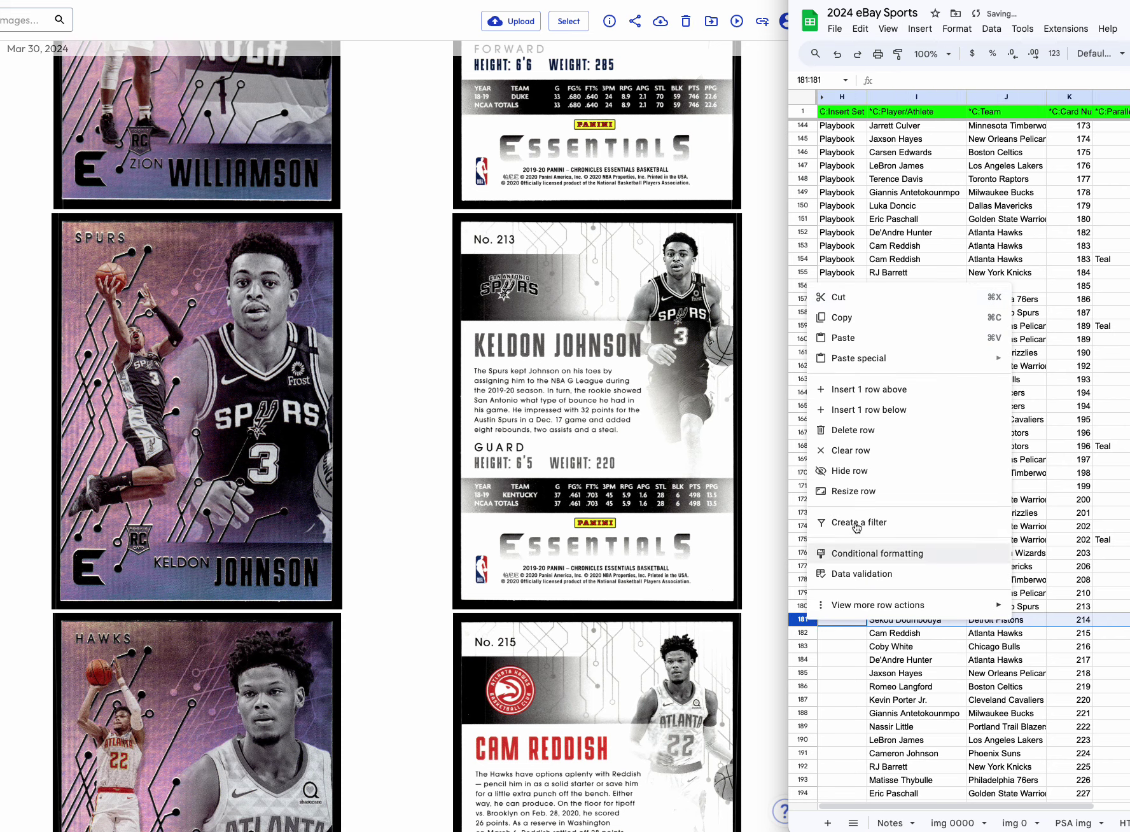
pyautogui.click(865, 431)
# Check the scans of cards 215 to 218 and copy the Teal parallel to De'Andre Hunter's card 217 in row 183.
pyautogui.scroll(-3, 516, 558)
pyautogui.scroll(-15, 516, 556)
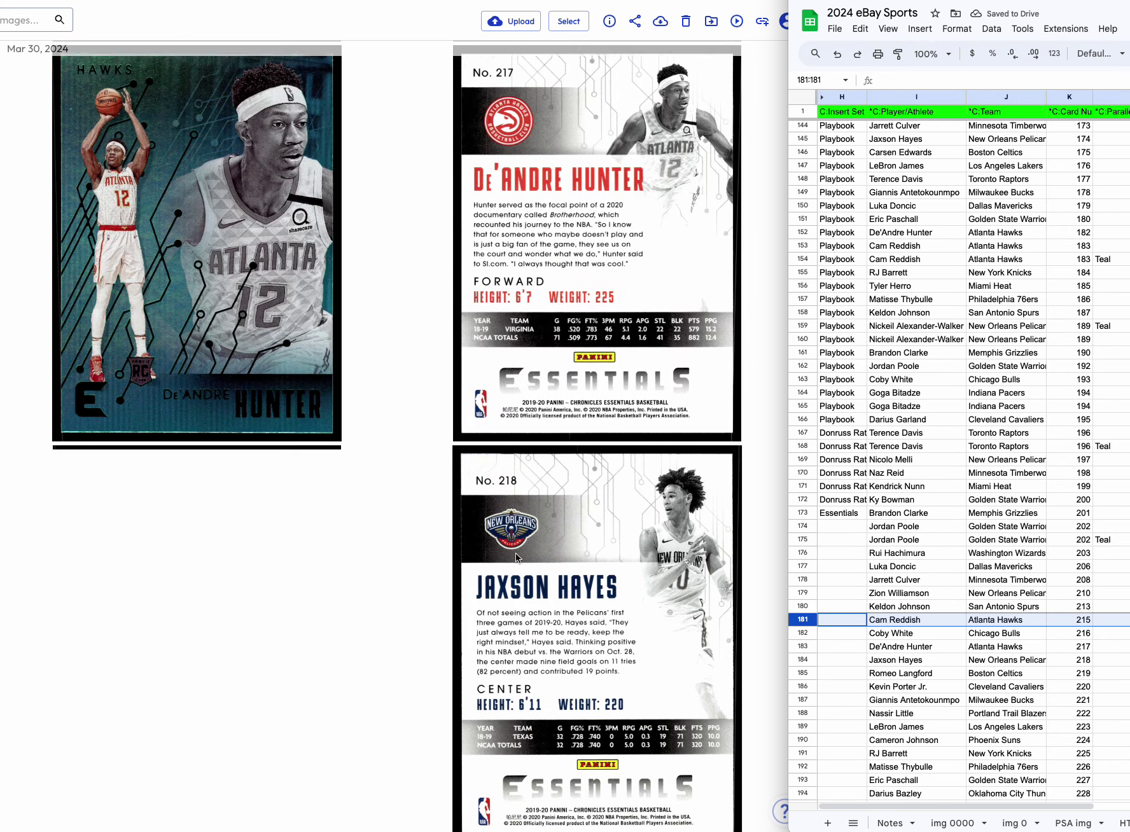
pyautogui.scroll(6, 515, 553)
pyautogui.scroll(-4, 515, 557)
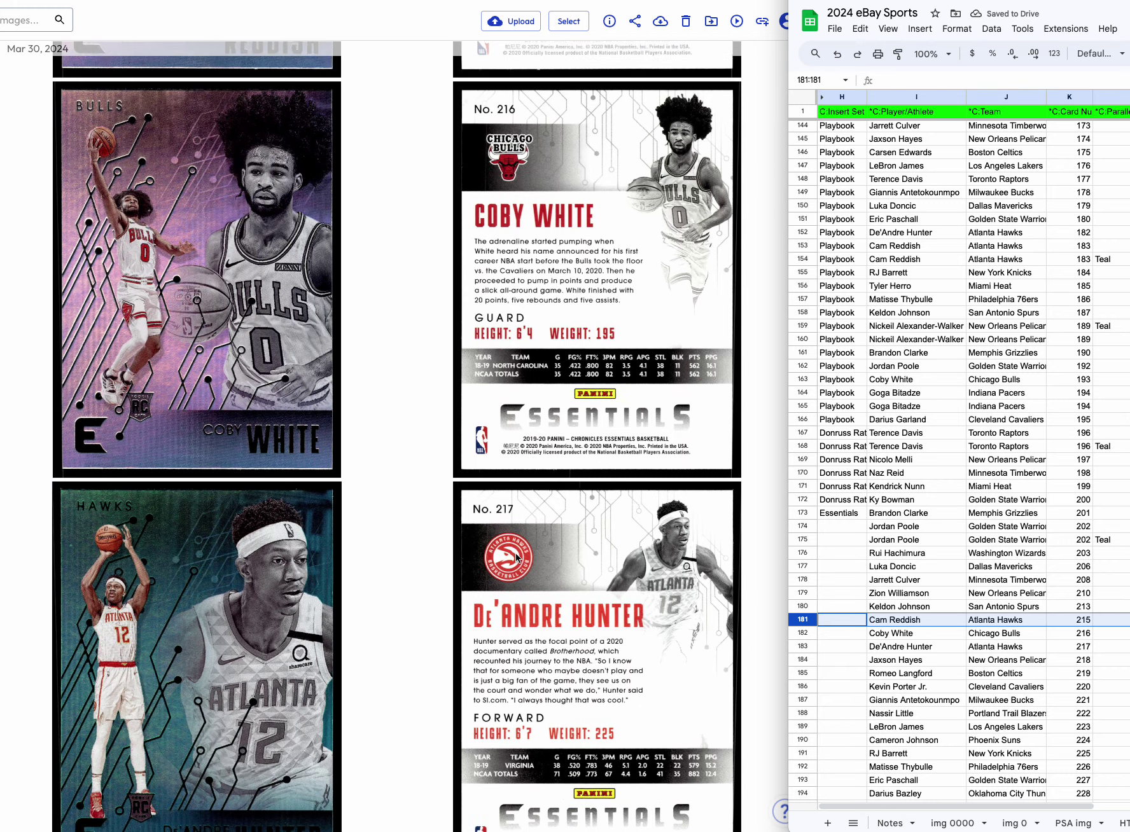
pyautogui.scroll(-1, 516, 557)
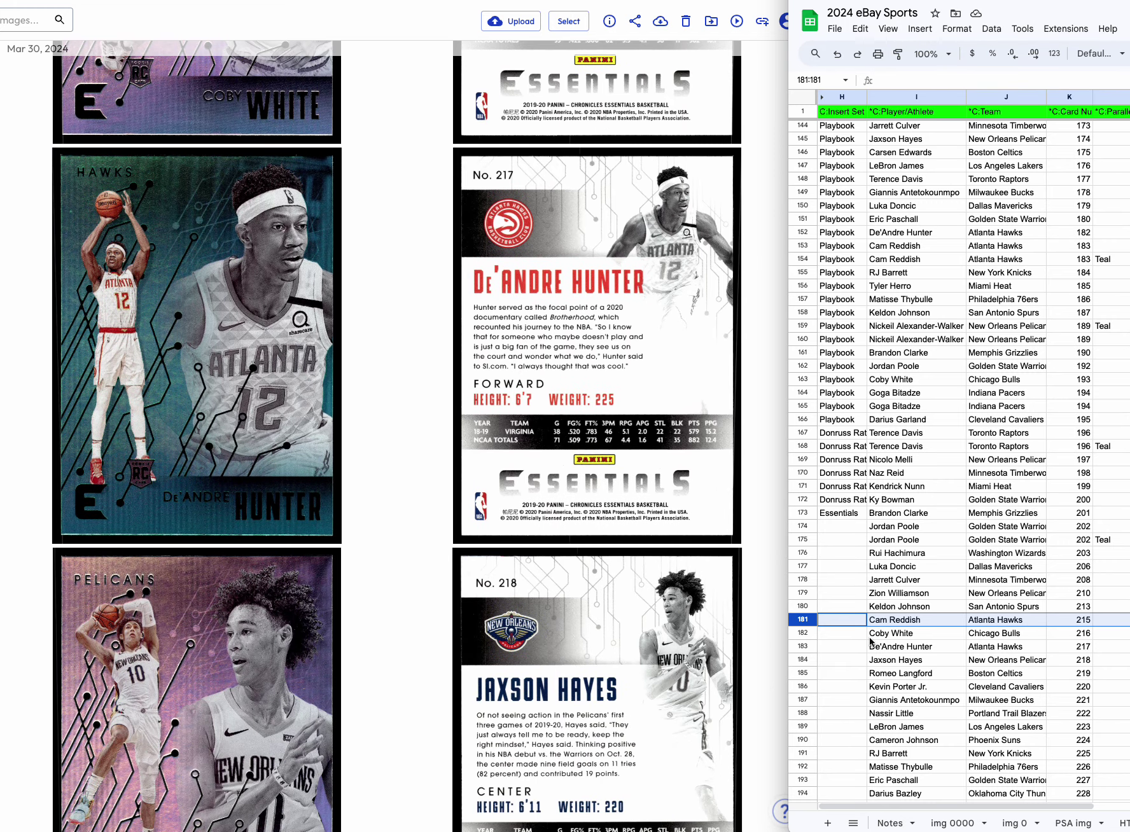
pyautogui.click(1108, 527)
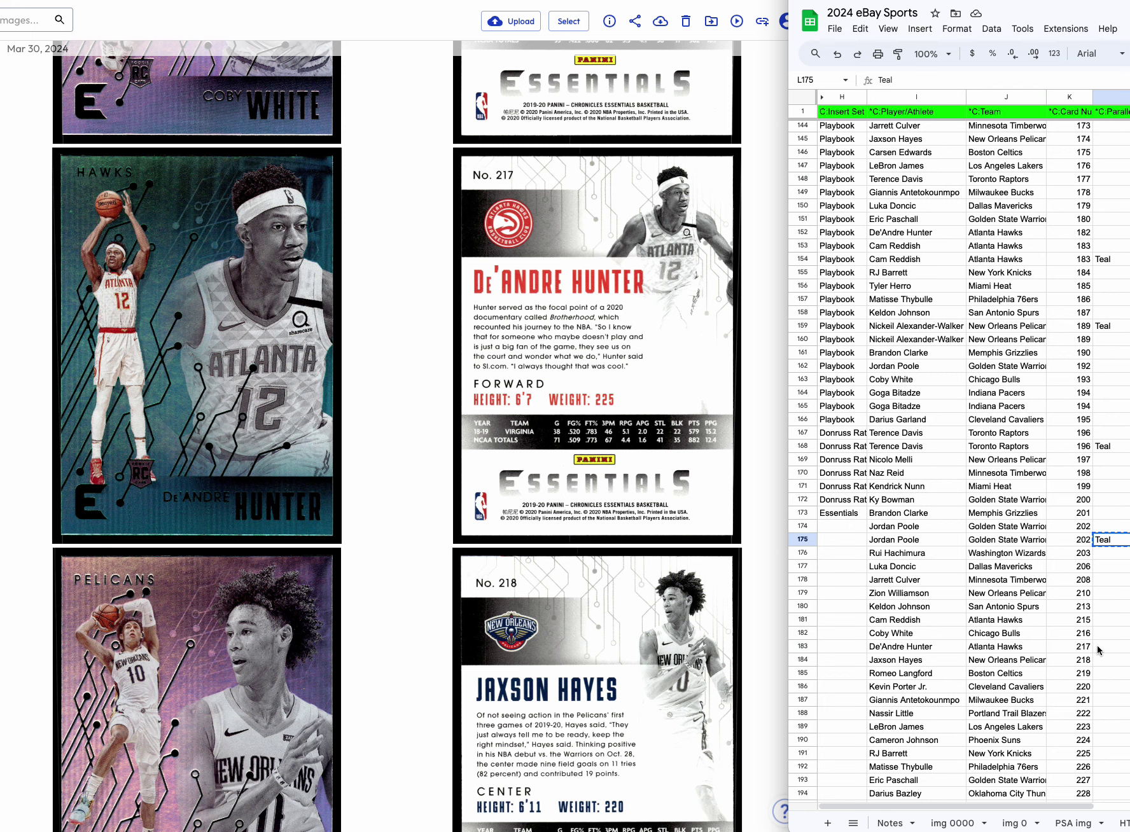
# Compare the scans after card 218 and delete rows 185 and 186, Romeo Langford card 219 and Kevin Porter Jr. card 220.
pyautogui.scroll(-9, 601, 629)
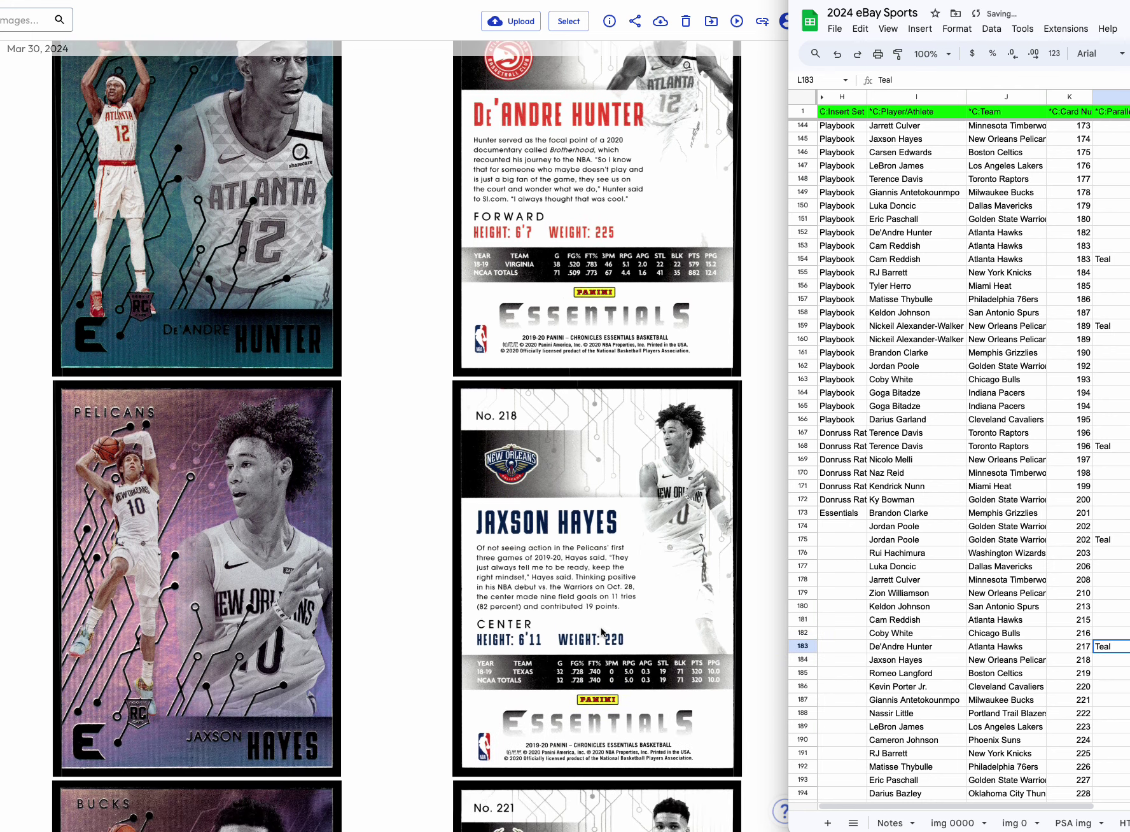
pyautogui.scroll(-1, 601, 631)
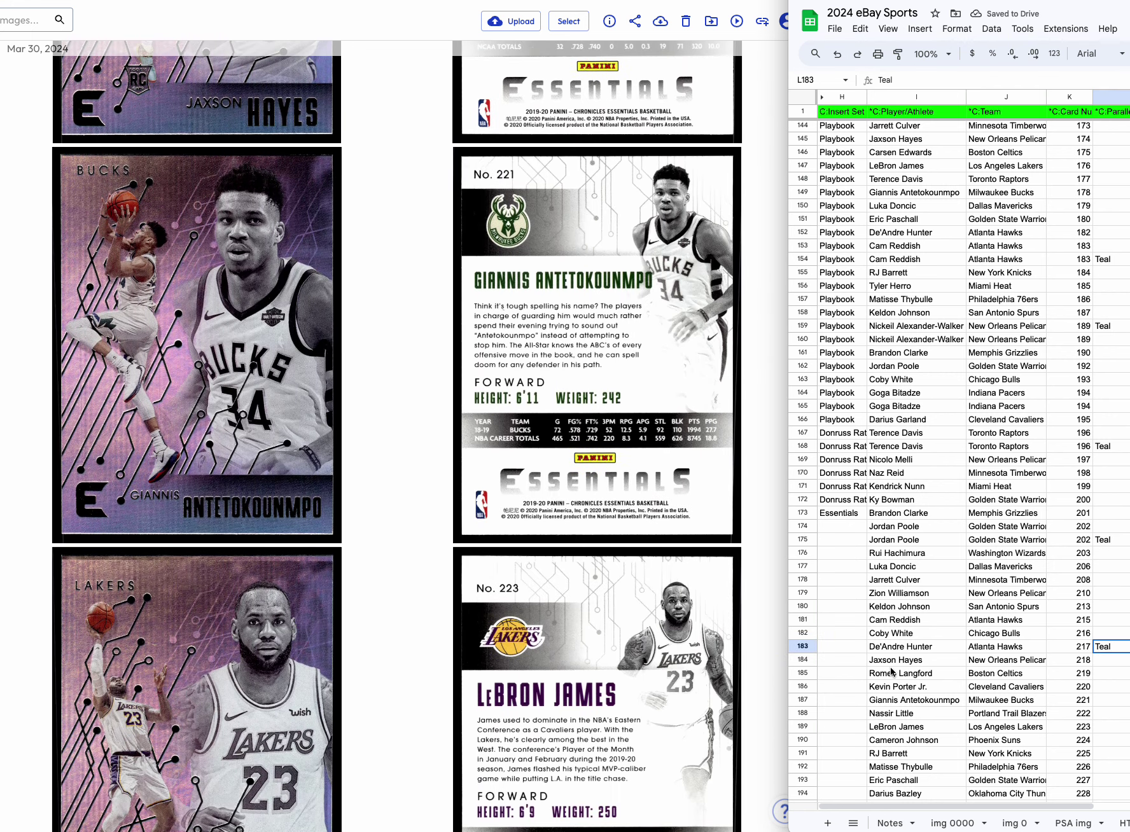
pyautogui.click(919, 691)
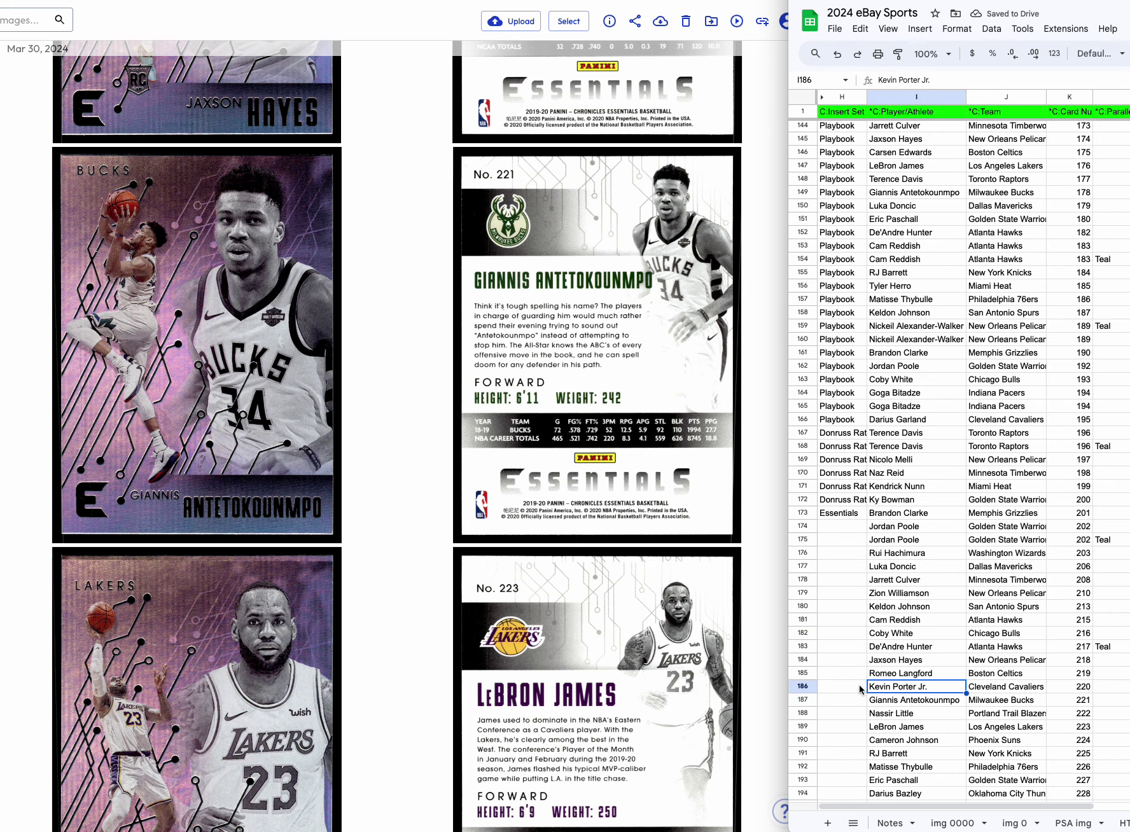
pyautogui.moveTo(796, 678); pyautogui.dragTo(799, 687)
pyautogui.rightClick(800, 687)
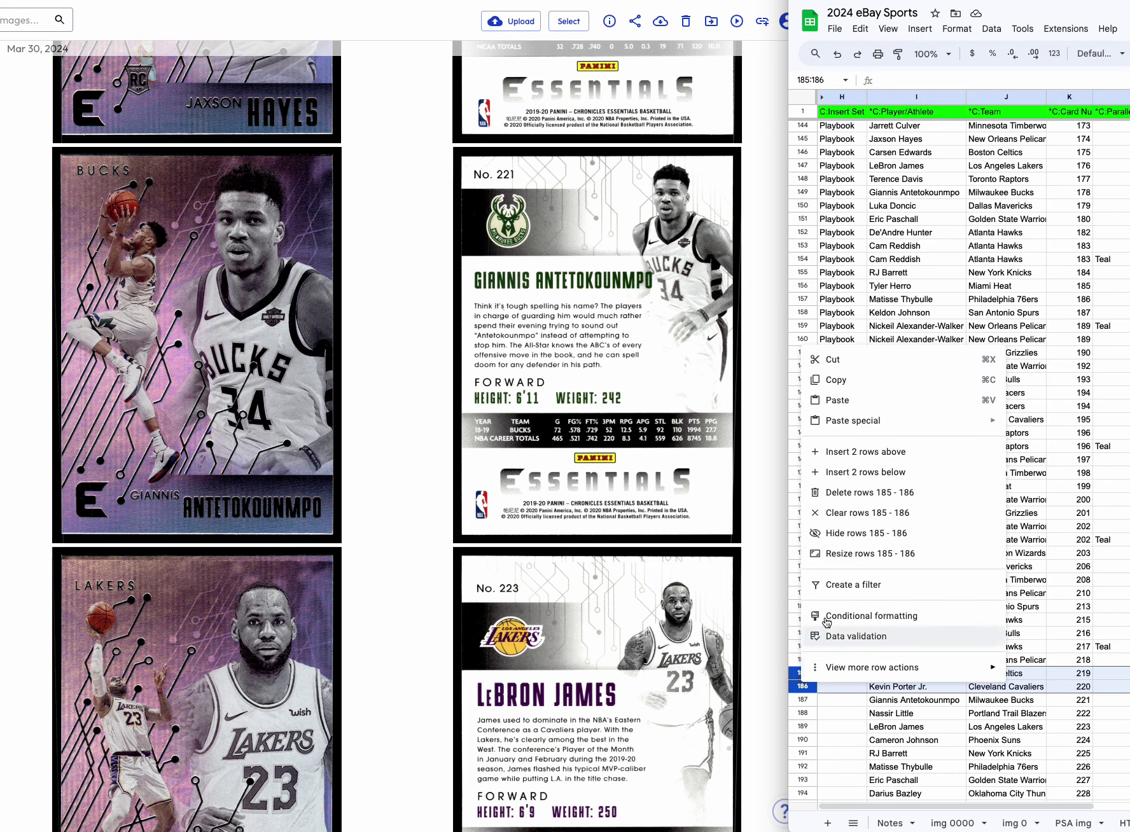
pyautogui.click(865, 492)
# Delete the Nassir Little card 222 entry in row 186 and bring the following card scans into view.
pyautogui.scroll(-6, 877, 532)
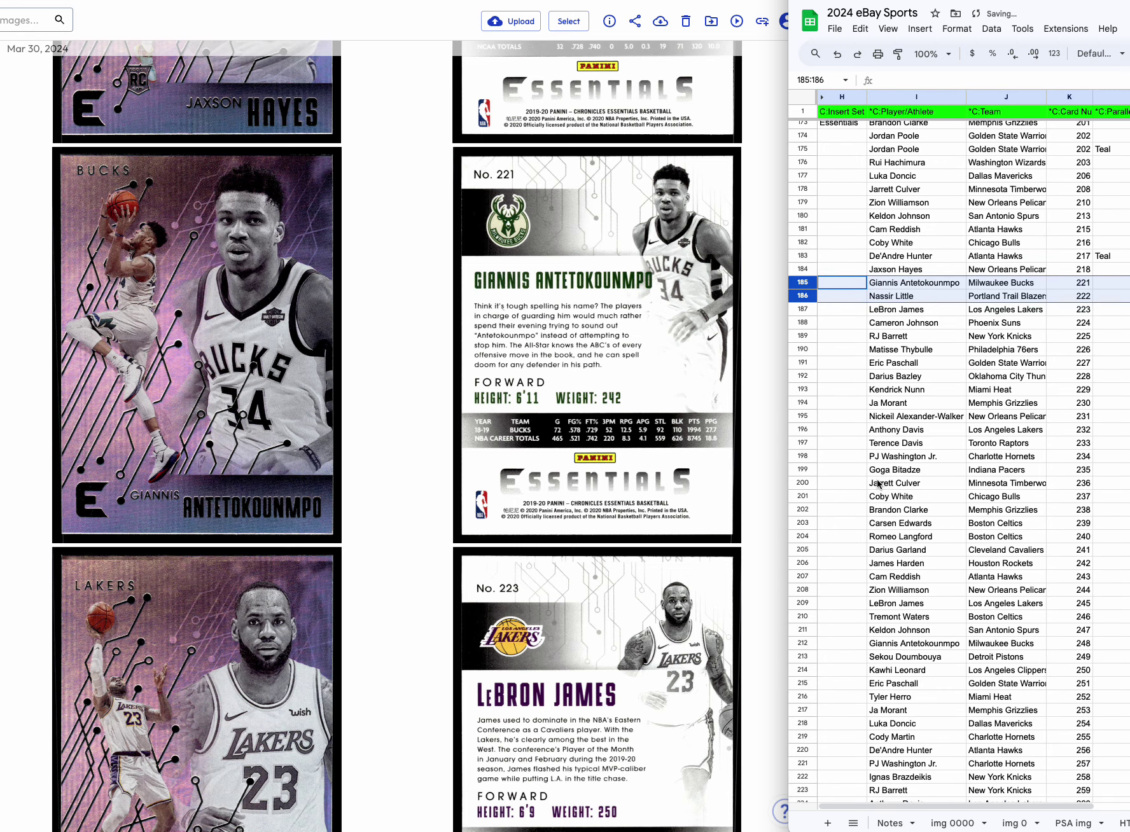
pyautogui.click(894, 359)
pyautogui.click(804, 259)
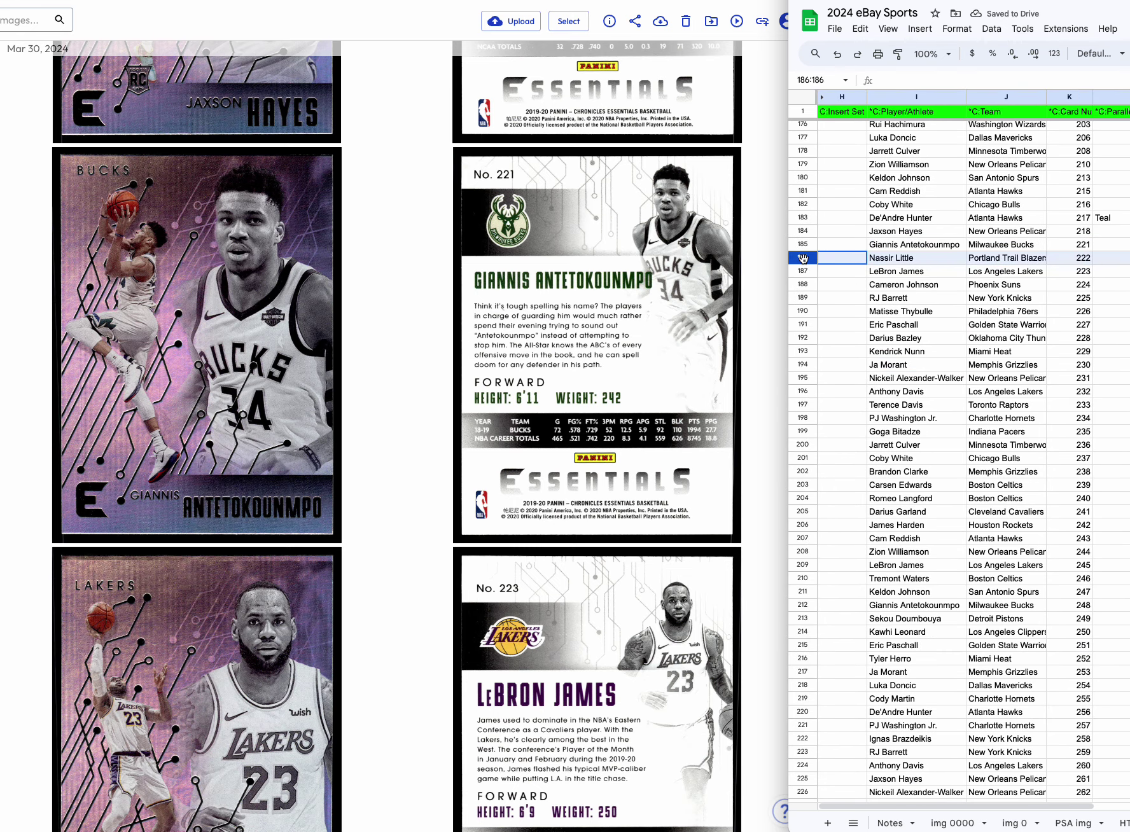
pyautogui.rightClick(804, 258)
pyautogui.click(866, 410)
pyautogui.scroll(-8, 717, 494)
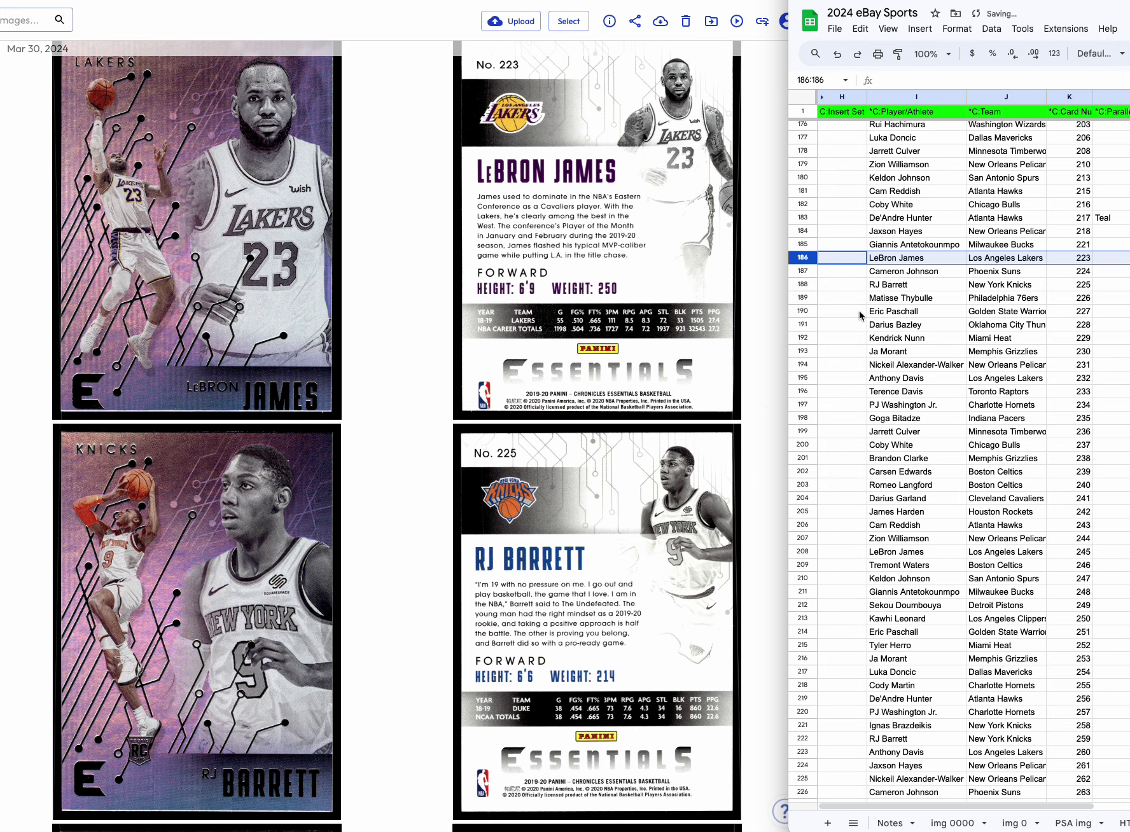
pyautogui.click(862, 311)
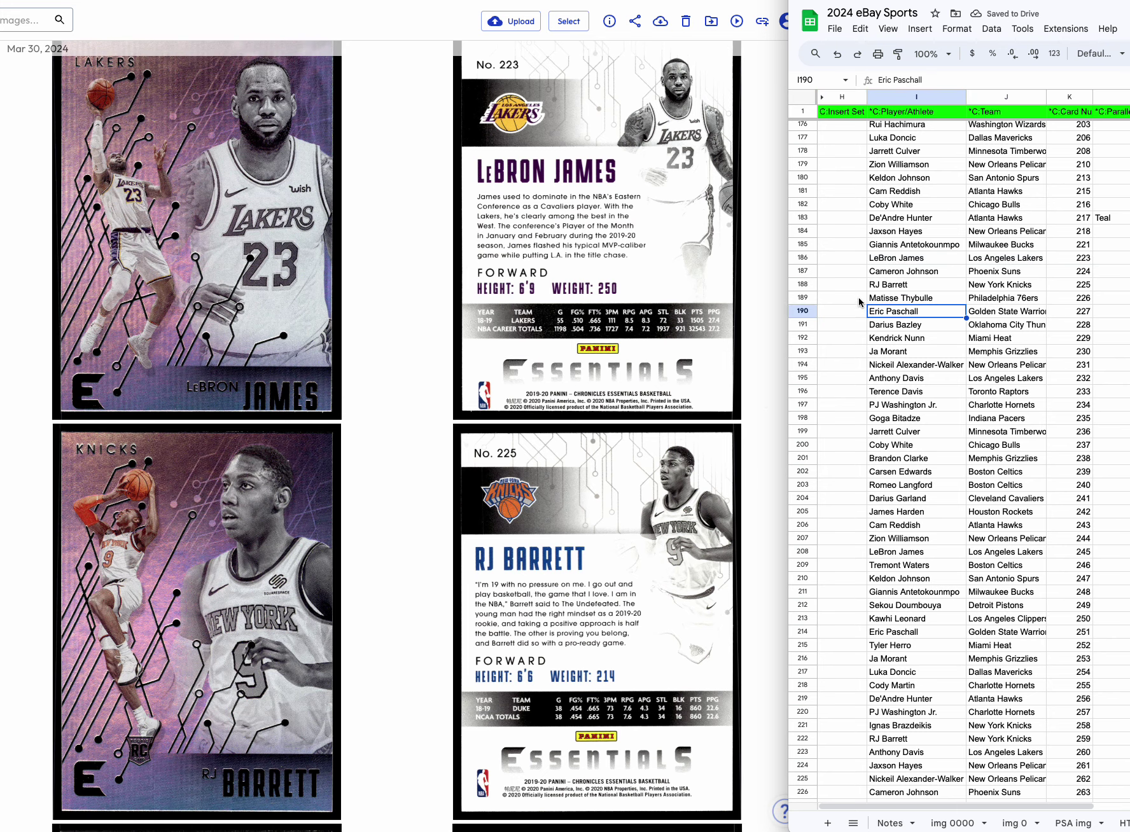
pyautogui.rightClick(803, 273)
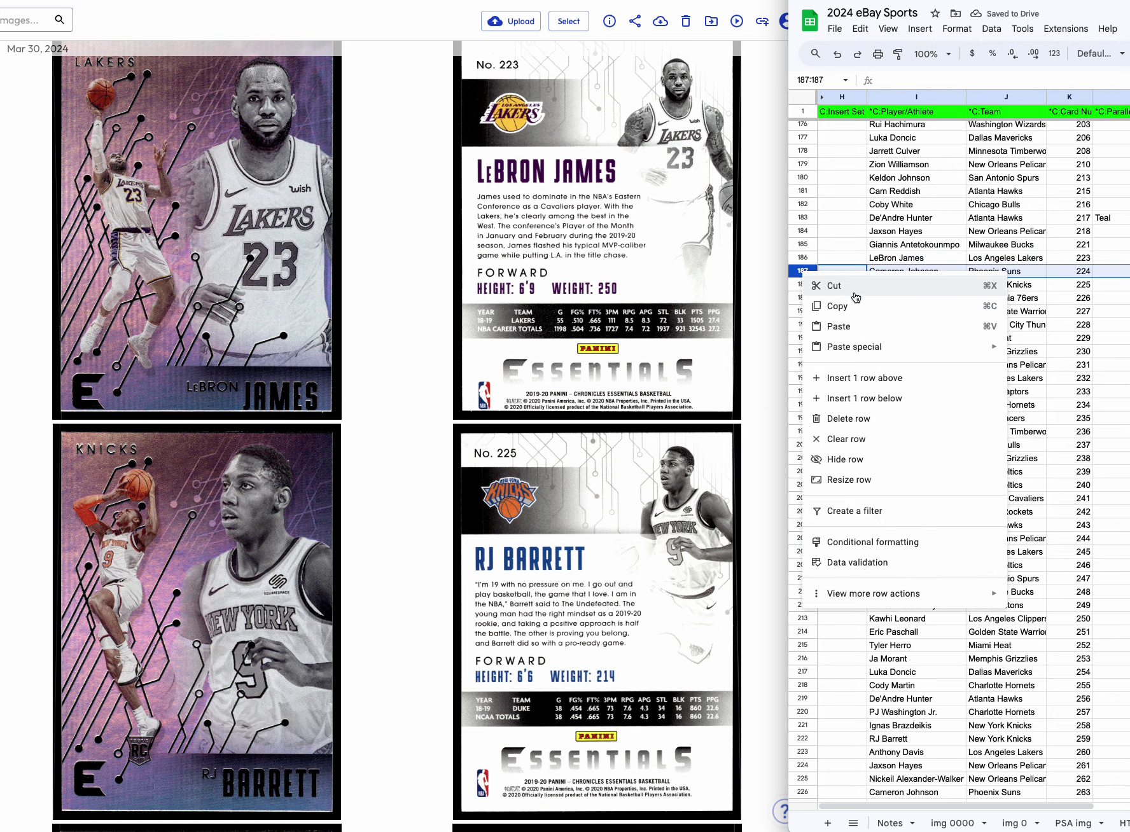
pyautogui.click(853, 419)
# Check the scans of cards 225 to 227 and copy the Teal parallel to Eric Paschall's card 227 in row 189.
pyautogui.scroll(-1, 479, 502)
pyautogui.scroll(-5, 479, 502)
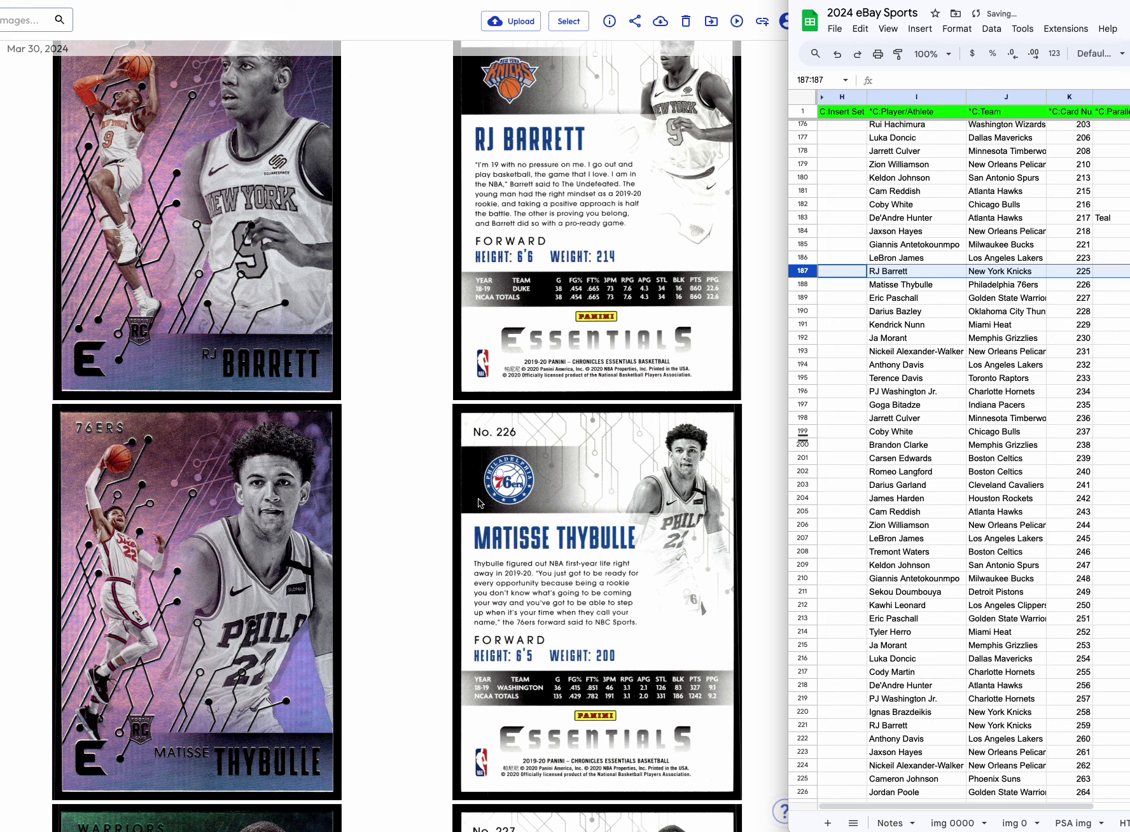
pyautogui.scroll(-6, 479, 503)
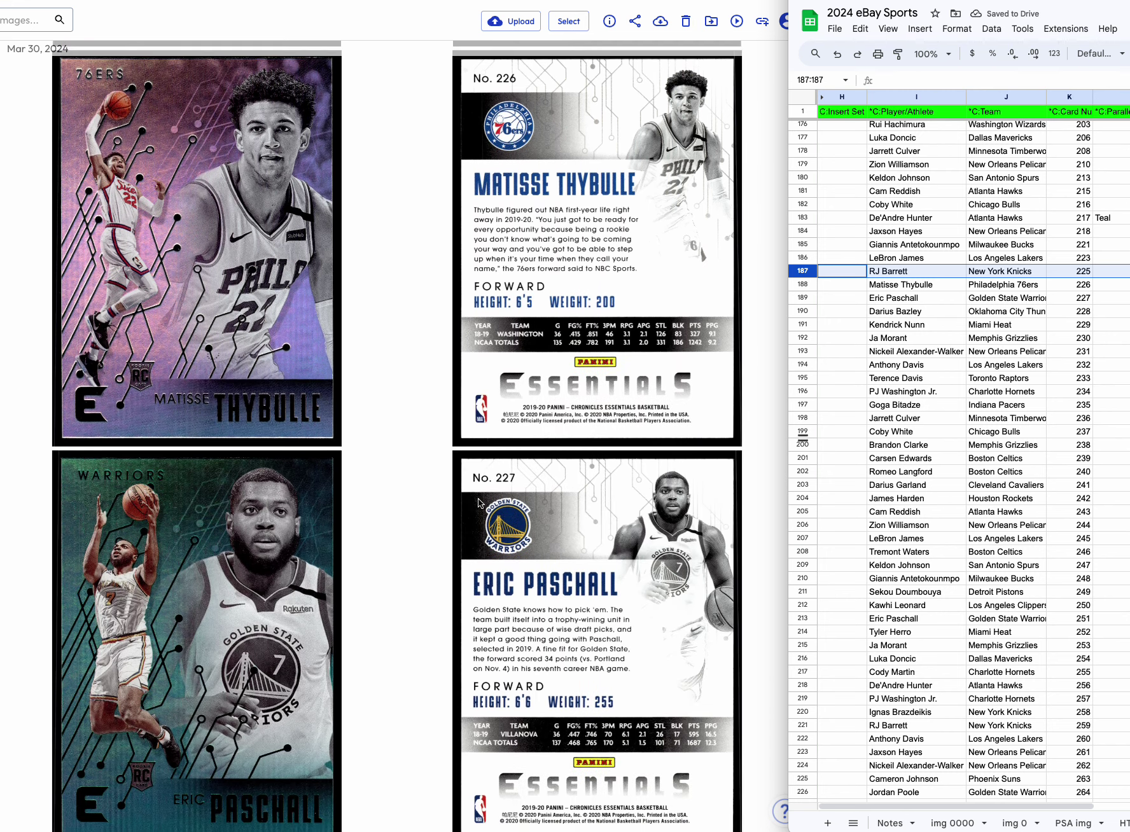
pyautogui.scroll(-3, 479, 503)
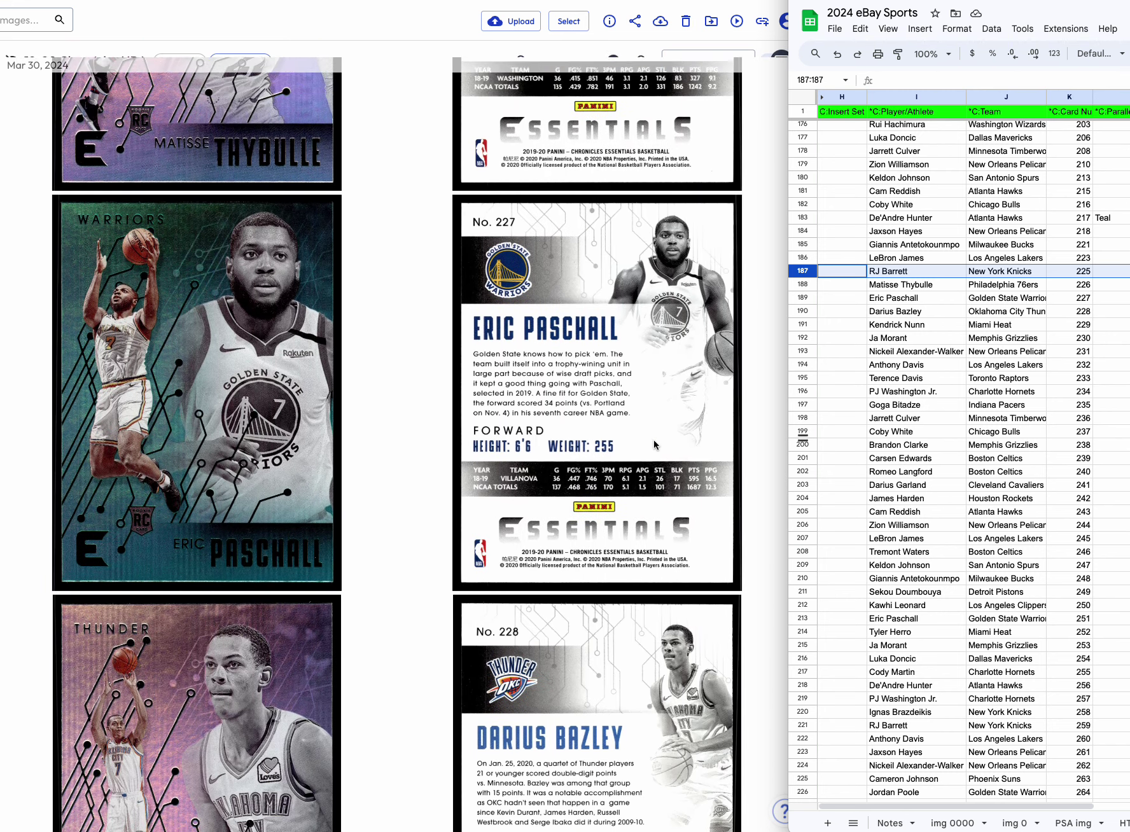
pyautogui.click(1103, 220)
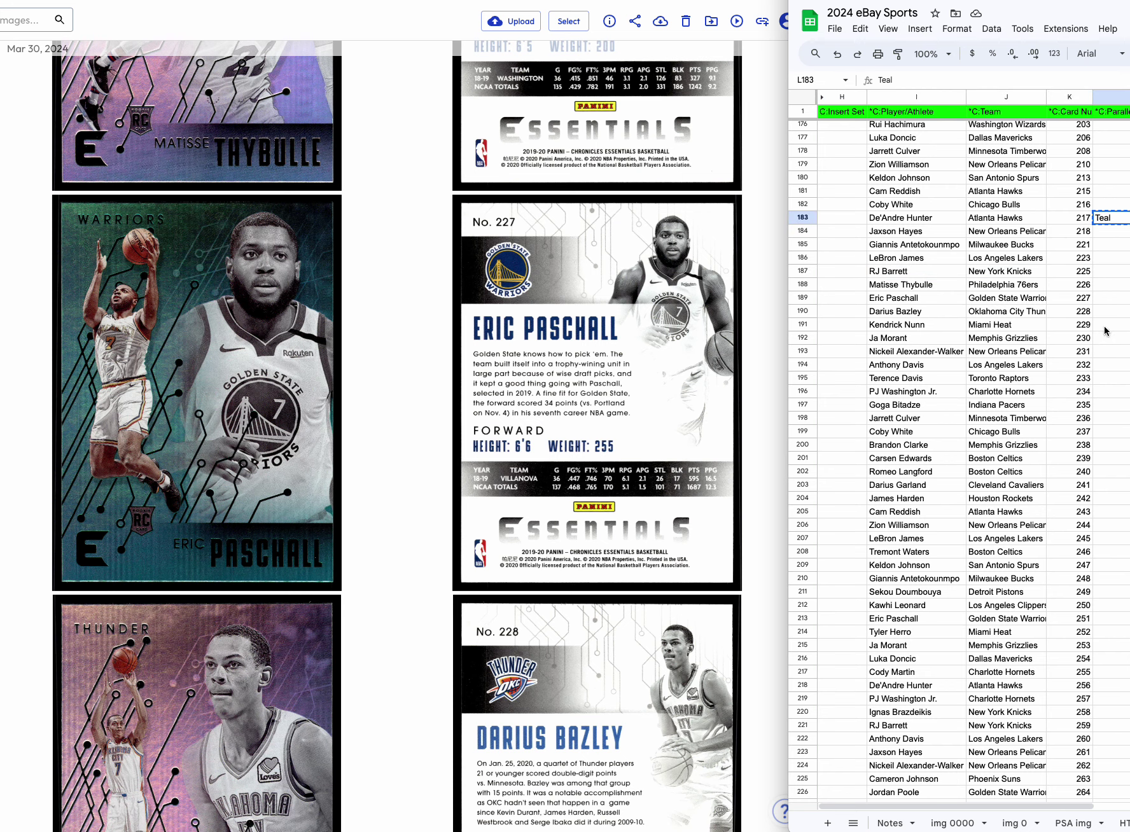
# Compare the scans after card 227 and delete rows 191 and 192, Kendrick Nunn card 229 and Ja Morant card 230.
pyautogui.scroll(-6, 582, 513)
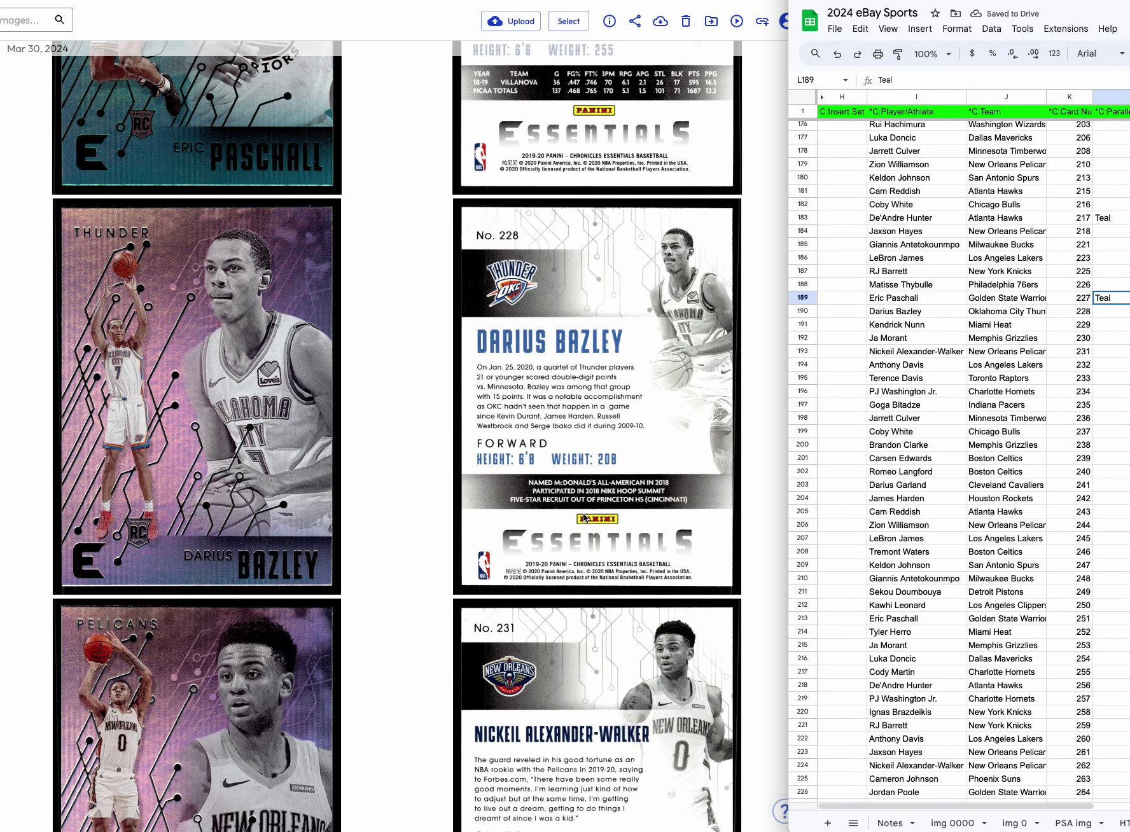
pyautogui.scroll(-5, 585, 519)
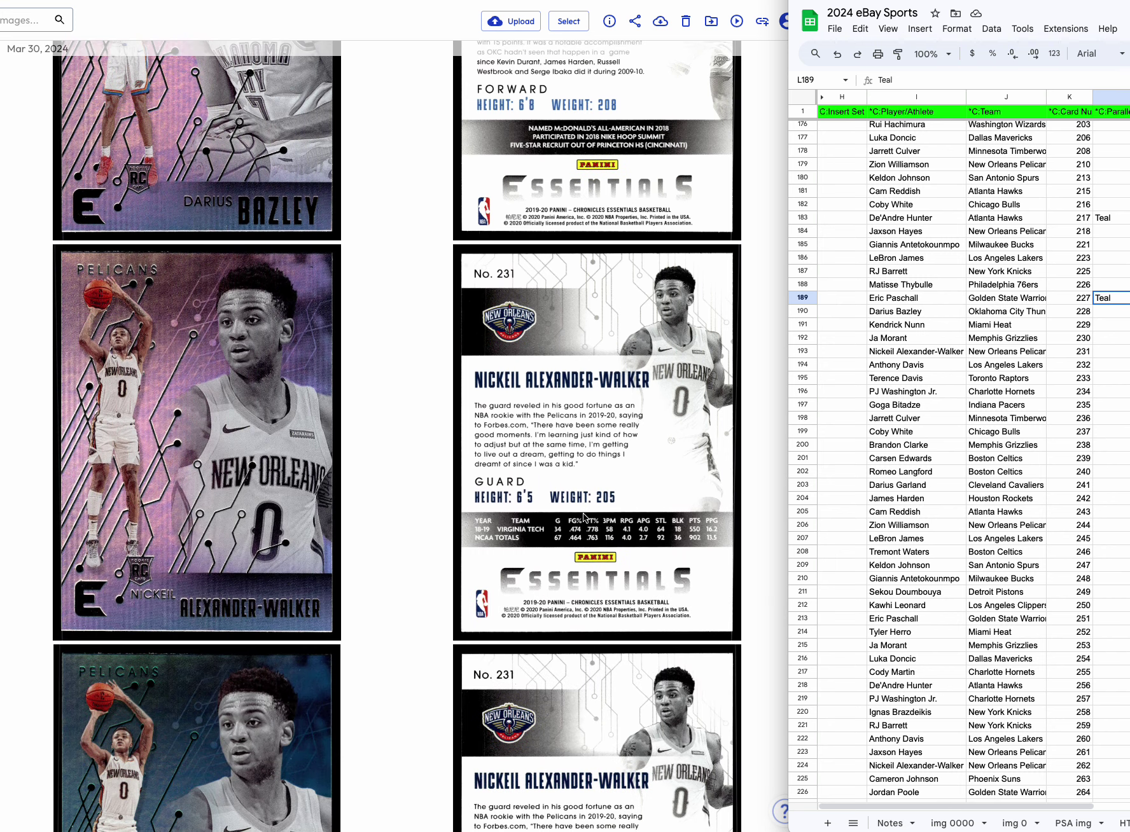
pyautogui.moveTo(803, 324); pyautogui.dragTo(803, 338)
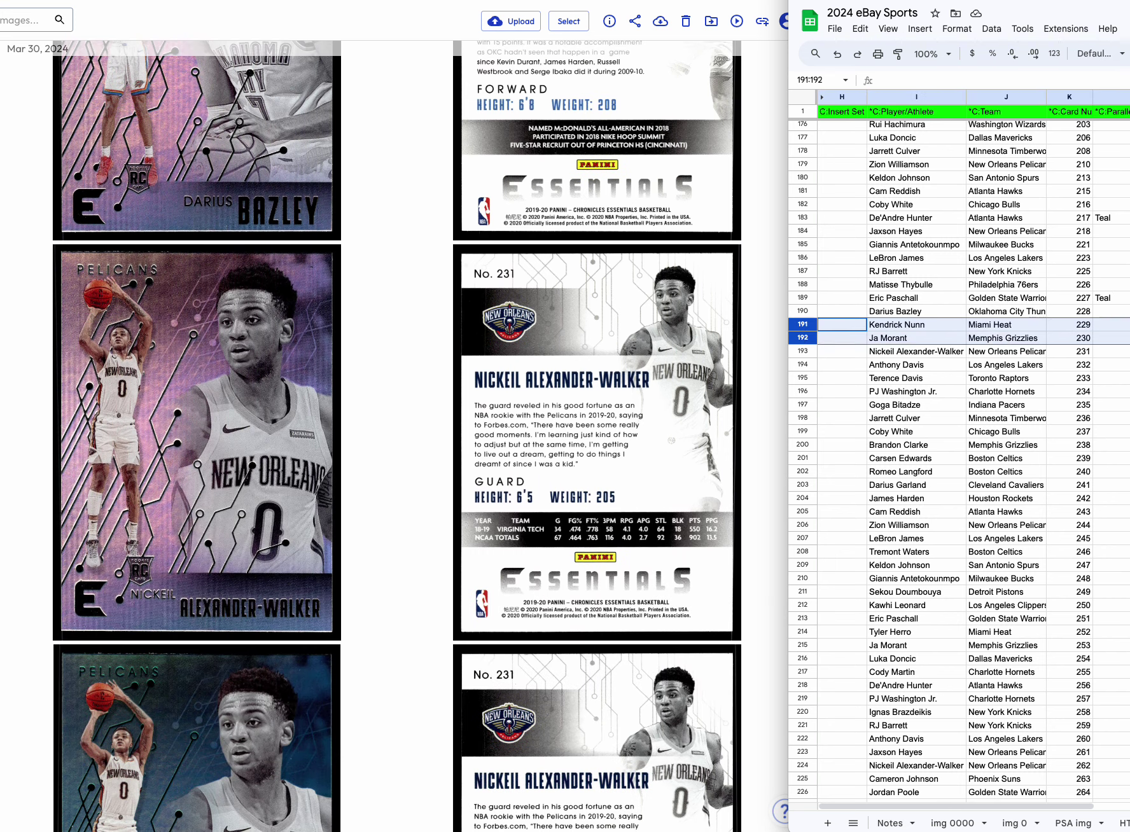
pyautogui.rightClick(803, 338)
pyautogui.click(872, 484)
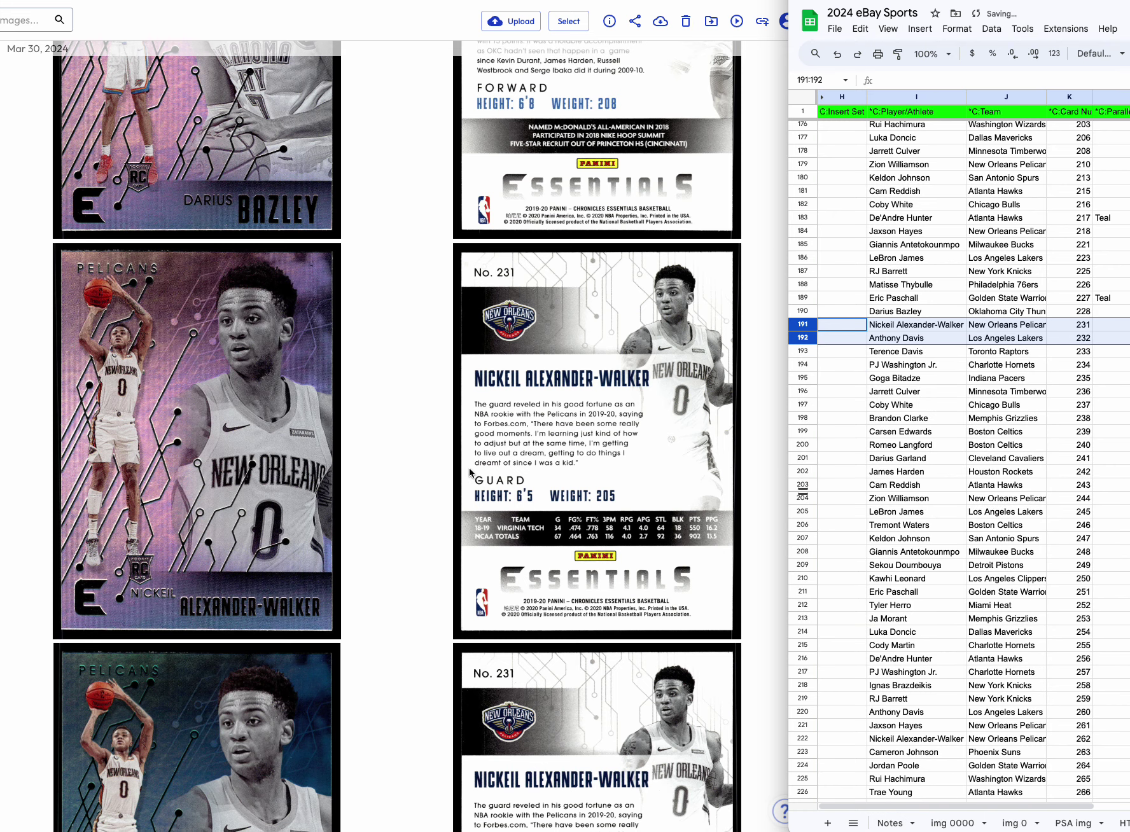
# Overwrite Anthony Davis card 232 in row 192 with a copy of Nickeil Alexander-Walker's card 231 and mark the copy as Teal.
pyautogui.scroll(-2, 469, 472)
pyautogui.scroll(-4, 553, 432)
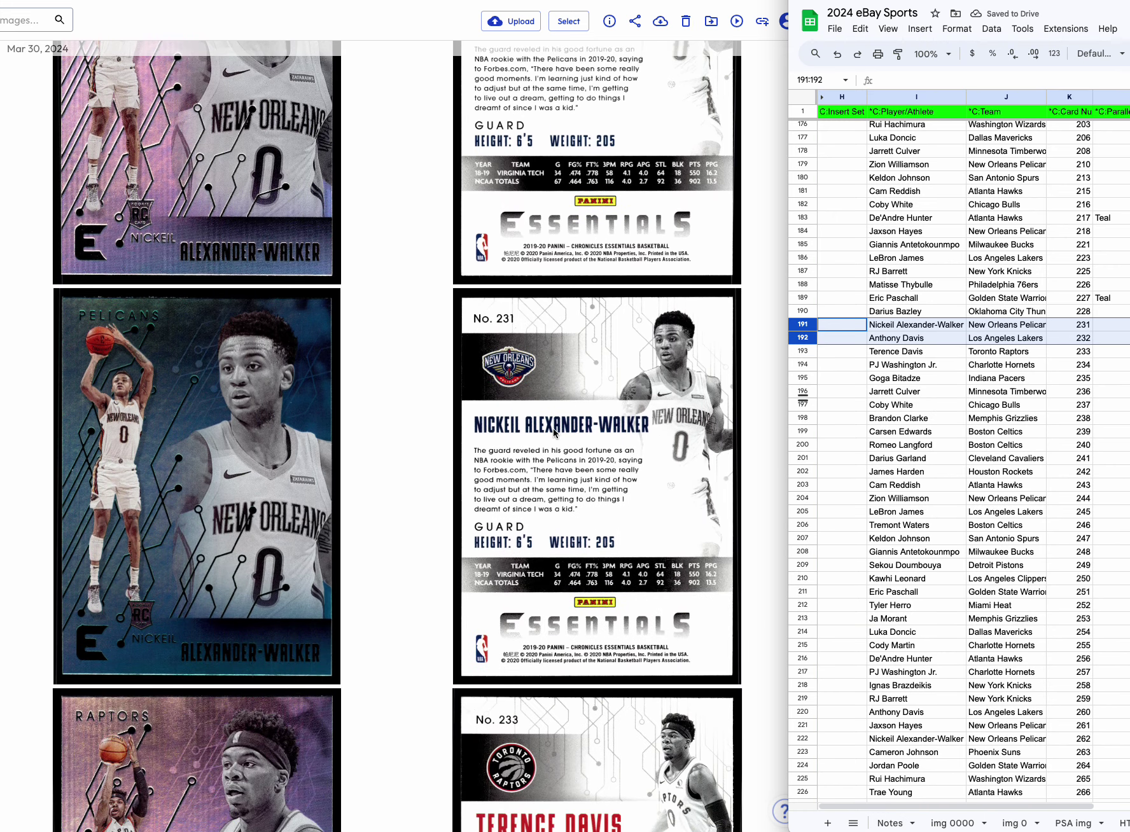
pyautogui.click(857, 391)
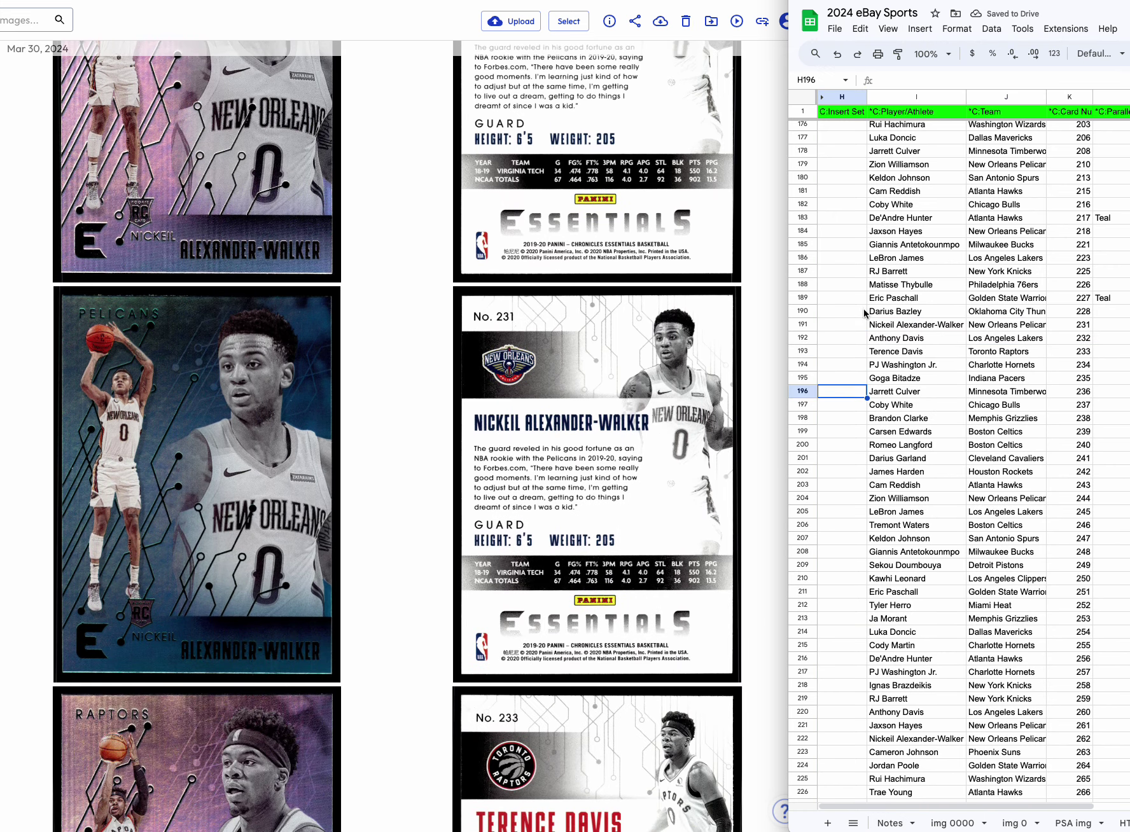
pyautogui.click(803, 325)
pyautogui.hotkey('ctrl', 'c')
pyautogui.click(803, 339)
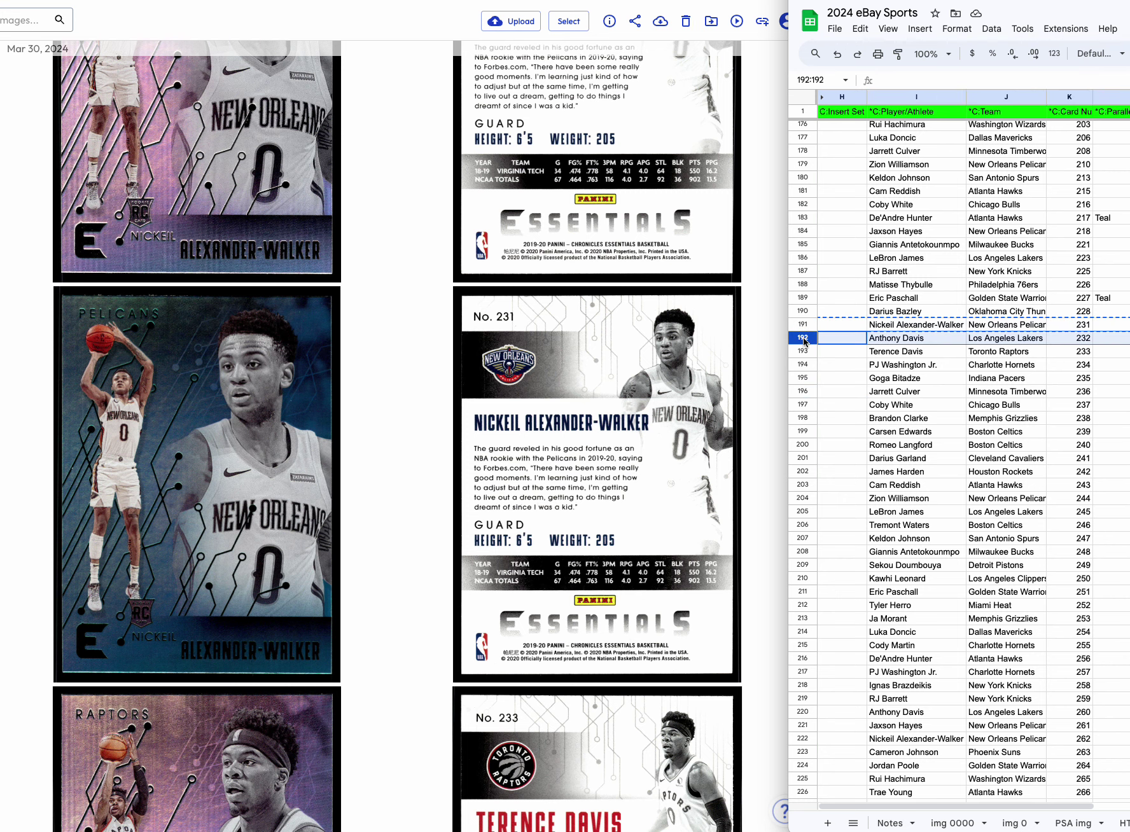
pyautogui.click(1106, 299)
pyautogui.hotkey('ctrl', 'c')
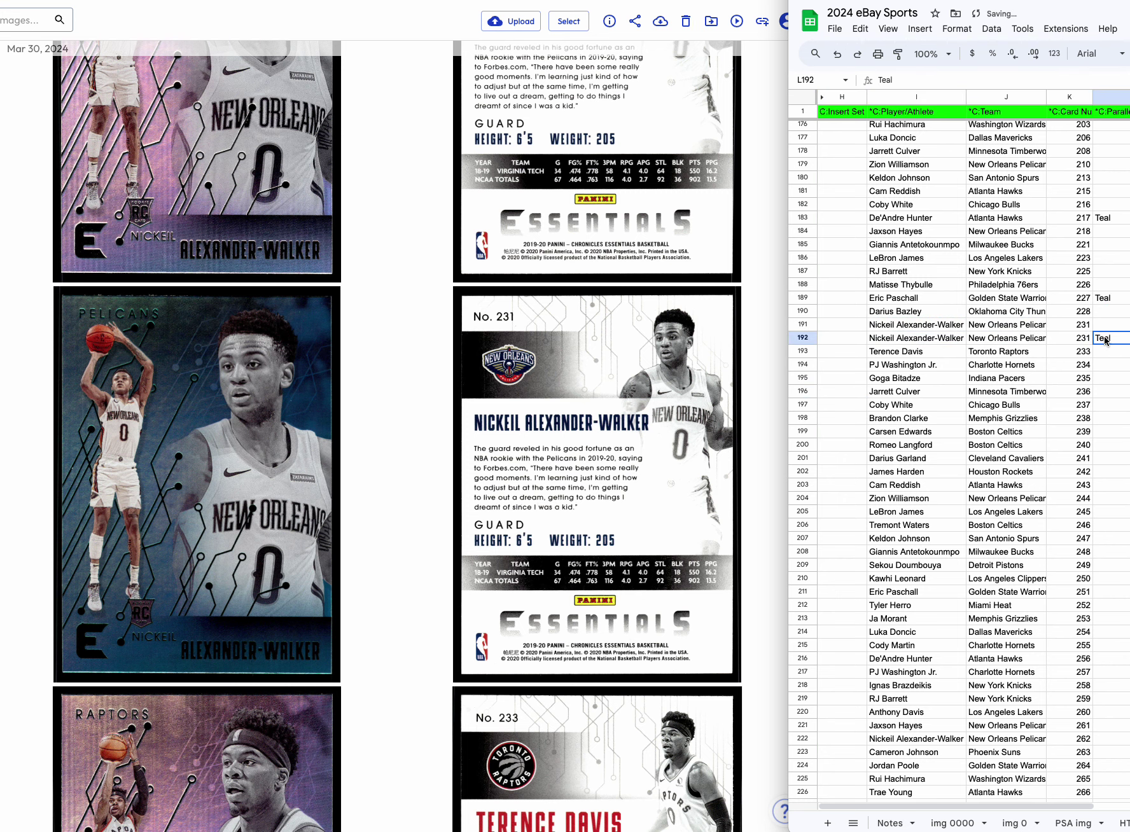
# Overwrite PJ Washington Jr. card 234 in row 194 with Goga Bitadze's card 235 and mark row 195 as Teal.
pyautogui.scroll(-10, 616, 455)
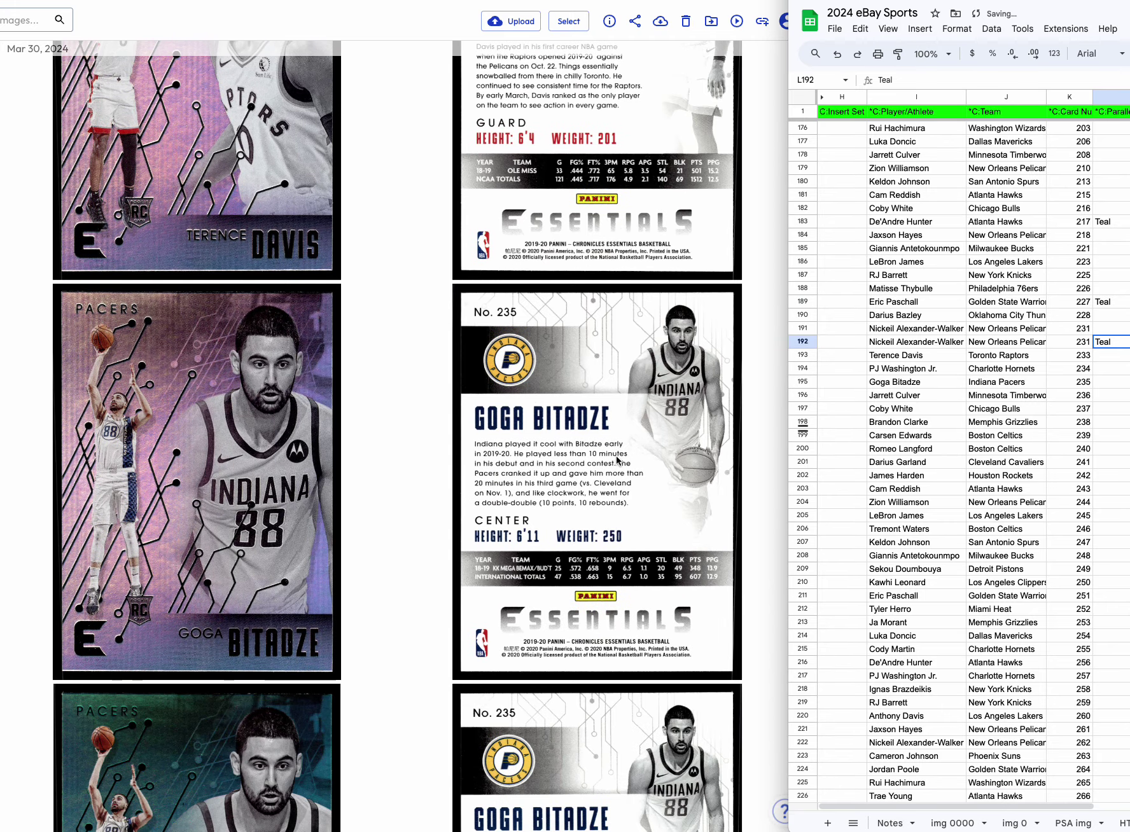
pyautogui.scroll(-6, 616, 455)
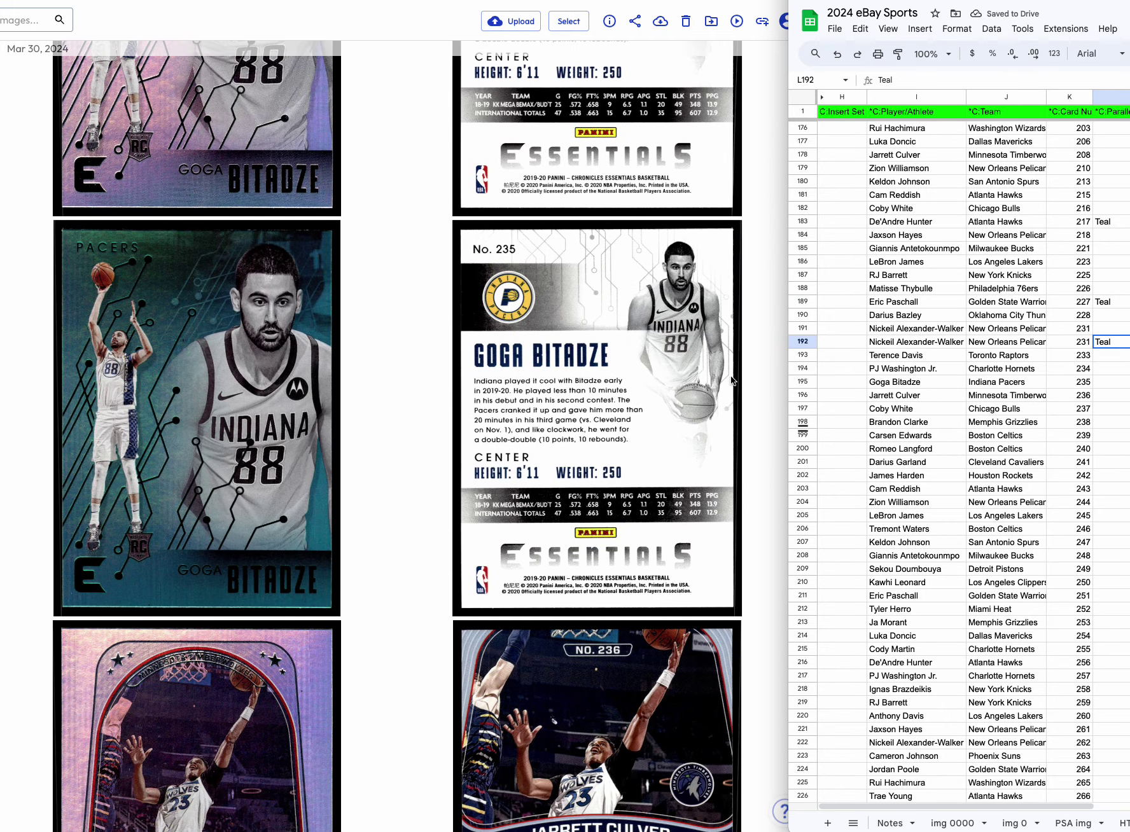
pyautogui.click(805, 368)
pyautogui.click(800, 382)
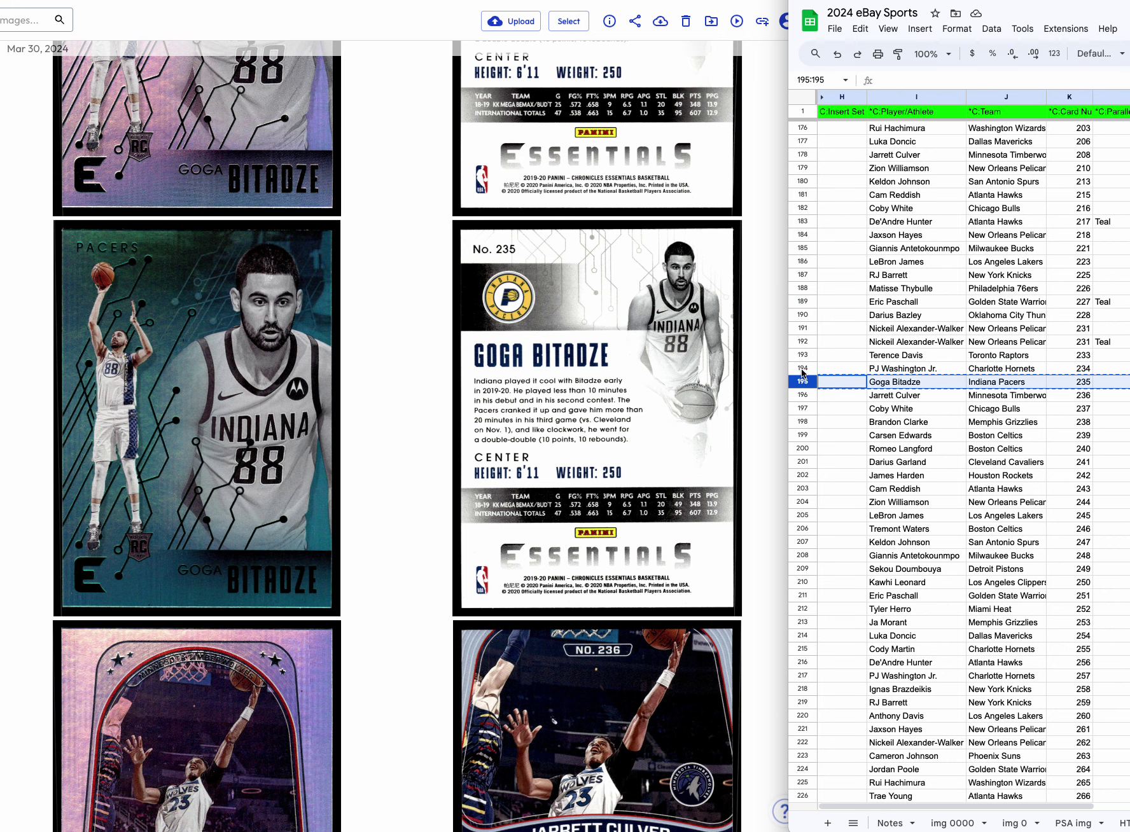
pyautogui.click(802, 372)
pyautogui.hotkey('ctrl', 'v')
pyautogui.click(1096, 346)
pyautogui.hotkey('ctrl', 'c')
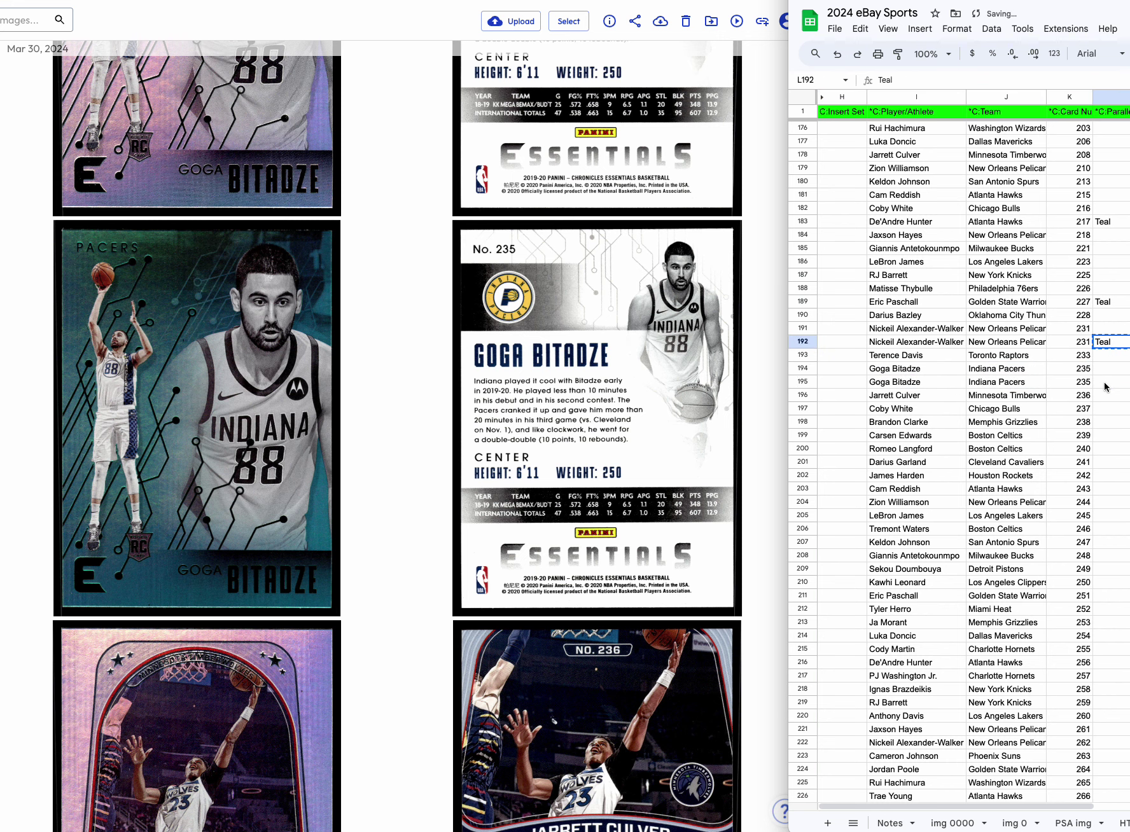
# Copy the Essentials insert set from row 173 down to row 195, the last card before the Marquee scans.
pyautogui.scroll(-5, 433, 420)
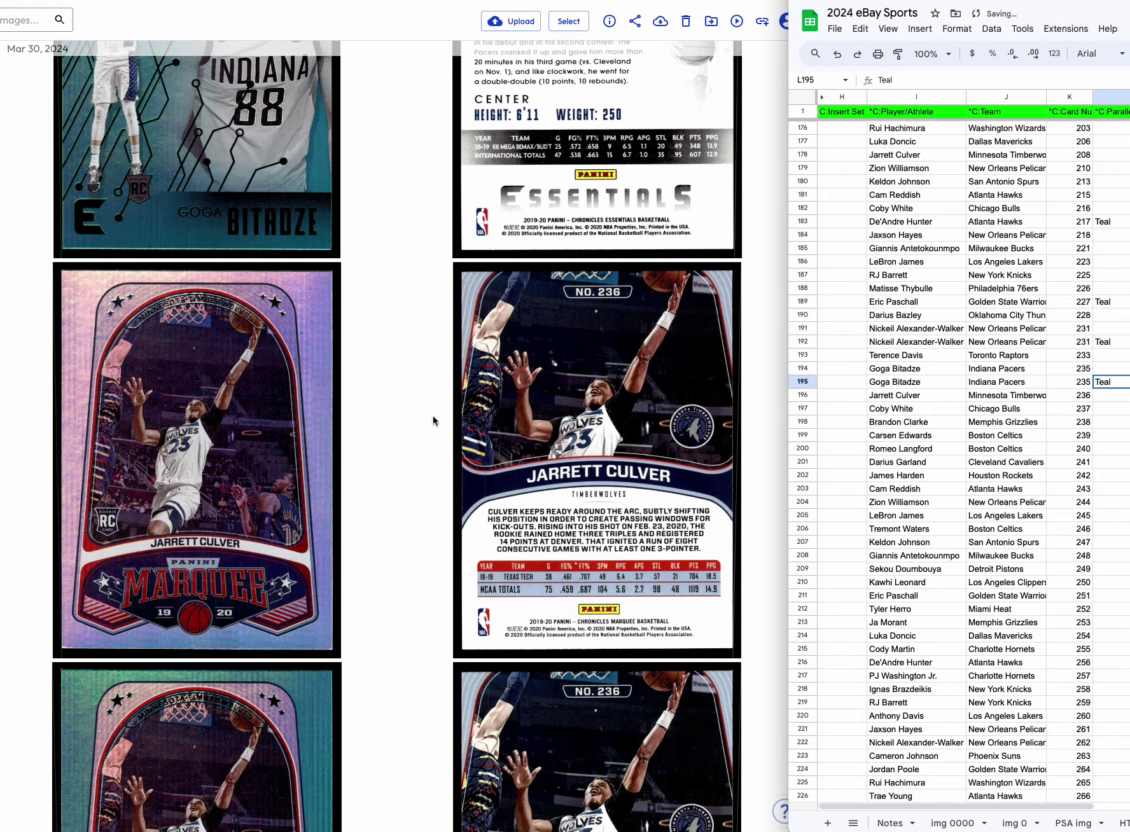
pyautogui.scroll(5, 948, 379)
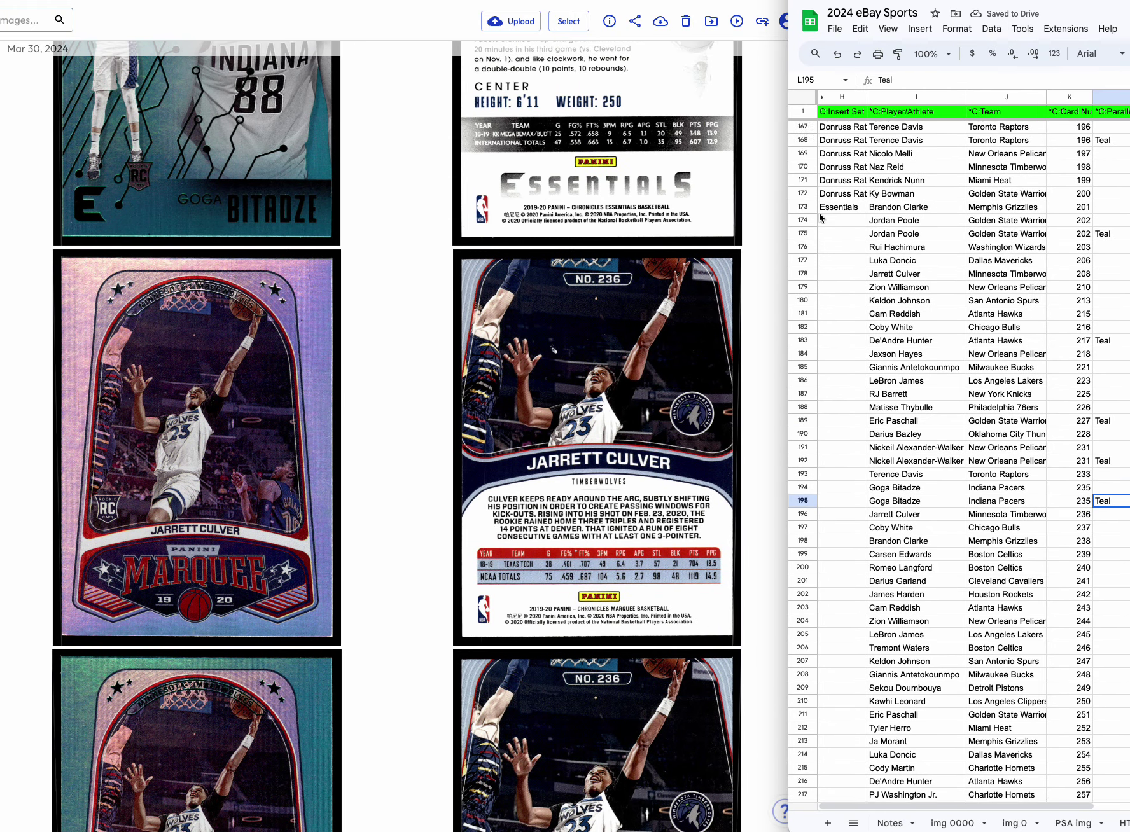
pyautogui.click(840, 255)
pyautogui.hotkey('ctrl', 'c')
pyautogui.moveTo(840, 270); pyautogui.dragTo(853, 543)
pyautogui.hotkey('ctrl', 'v')
# Enter Marquee as the insert set for Jarrett Culver's card 236 in row 196.
pyautogui.click(840, 563)
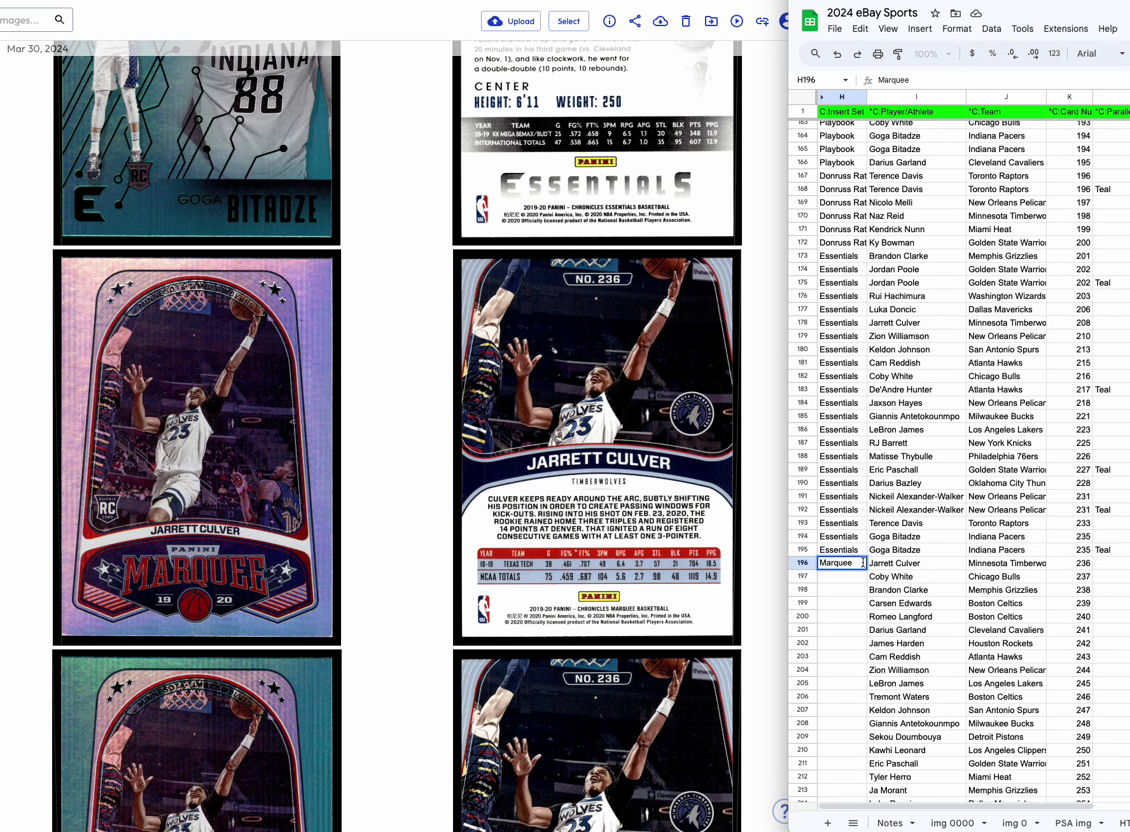
pyautogui.write('Marquee')
pyautogui.press('Tab')
# Insert a row below Jarrett Culver's card 236, copy his Marquee entry into row 197 and mark it as Teal.
pyautogui.scroll(-6, 779, 496)
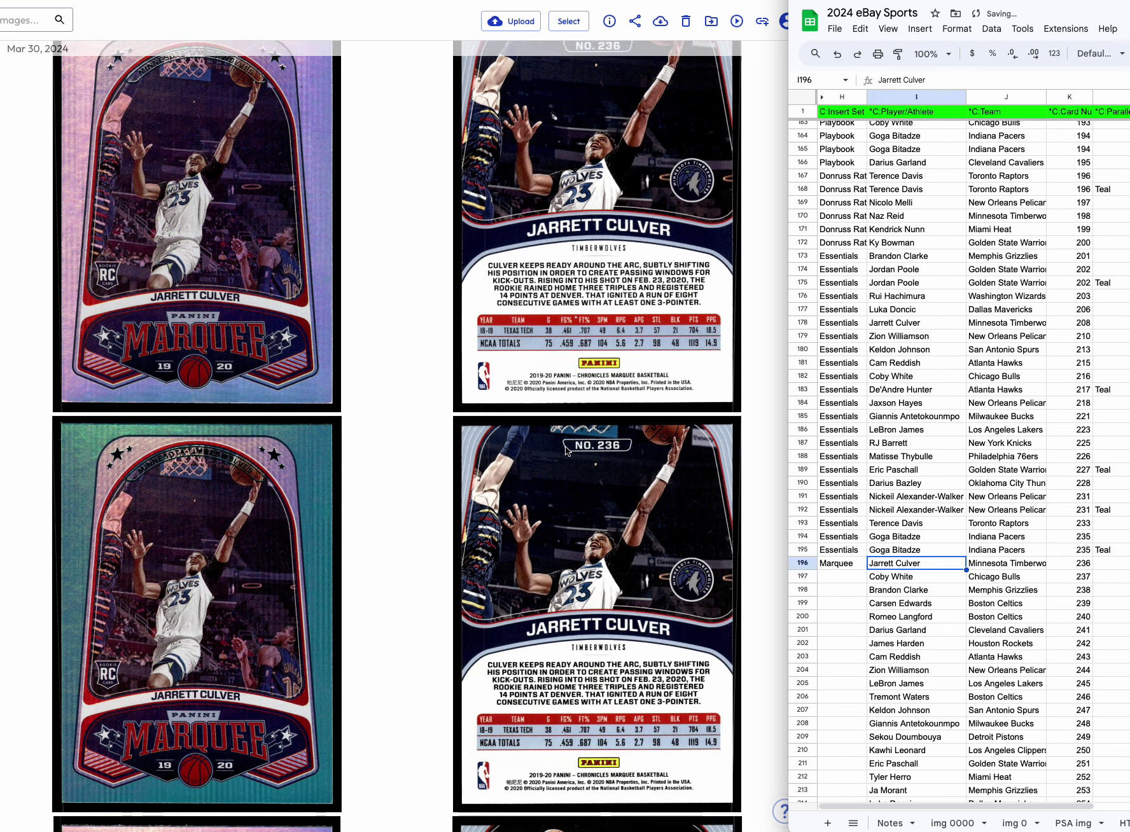
pyautogui.scroll(-1, 815, 544)
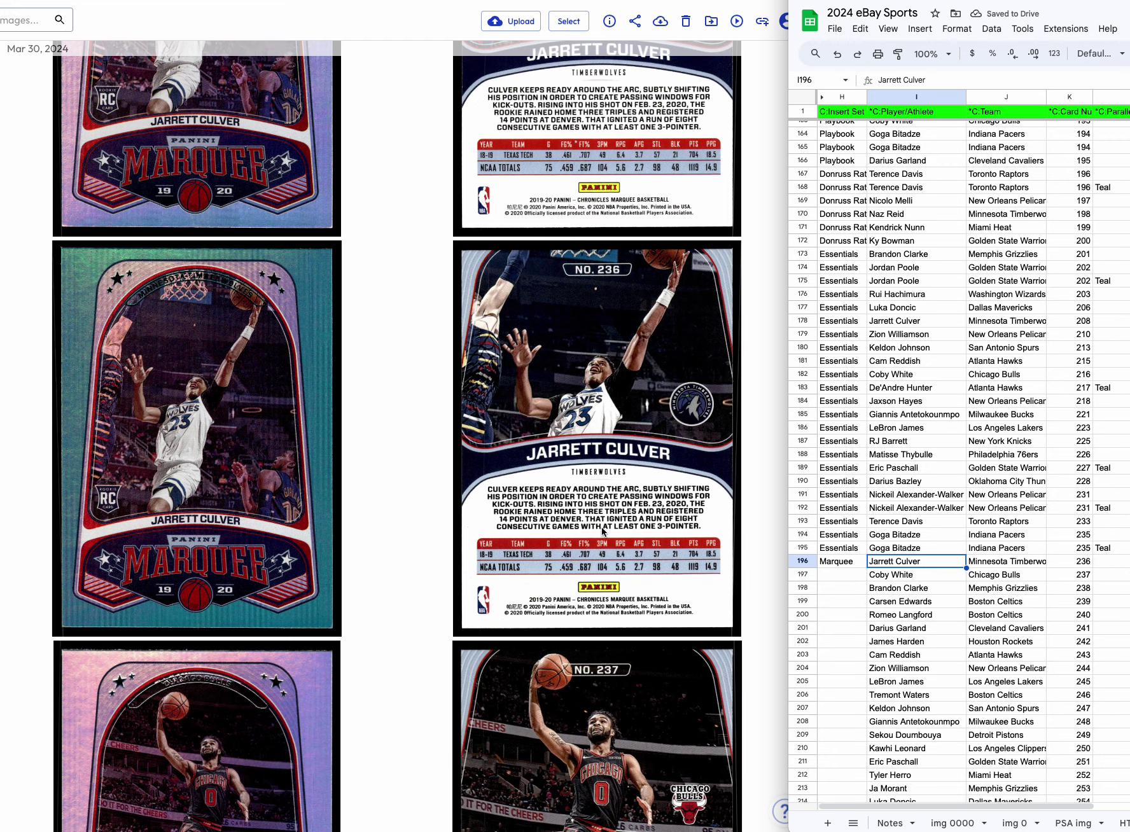
pyautogui.rightClick(806, 576)
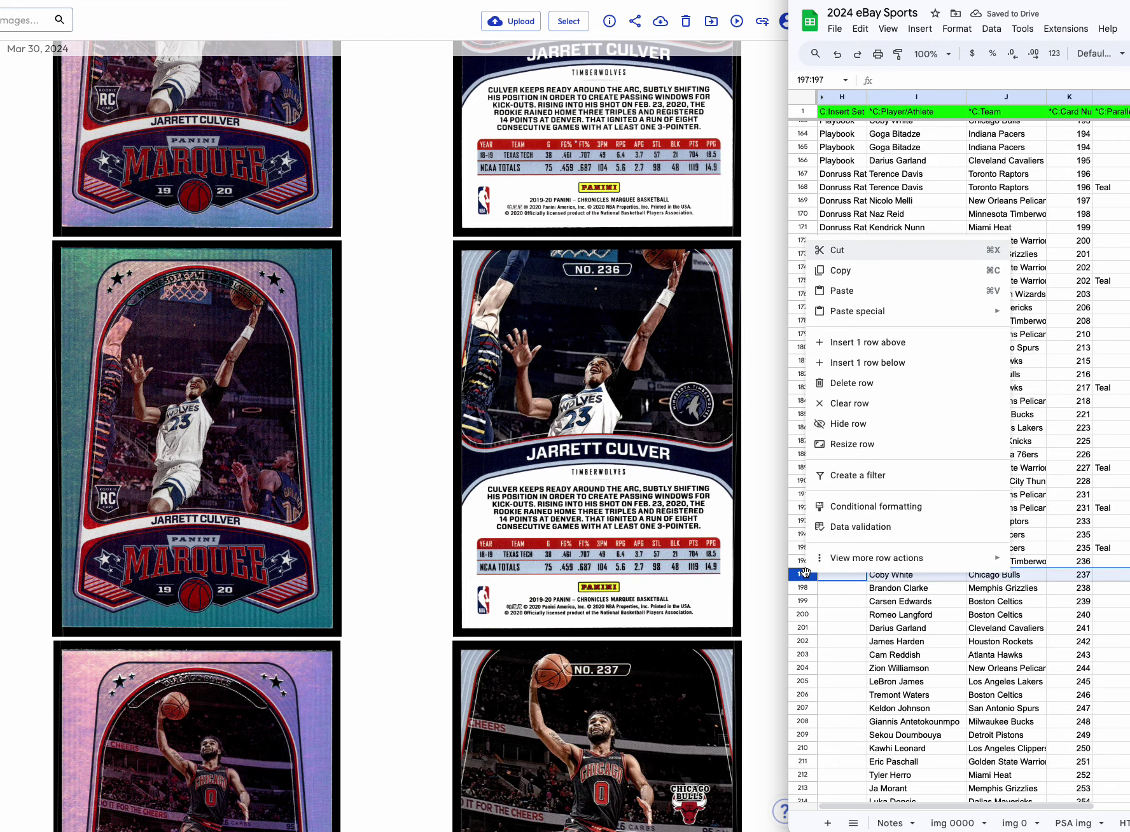
pyautogui.click(880, 348)
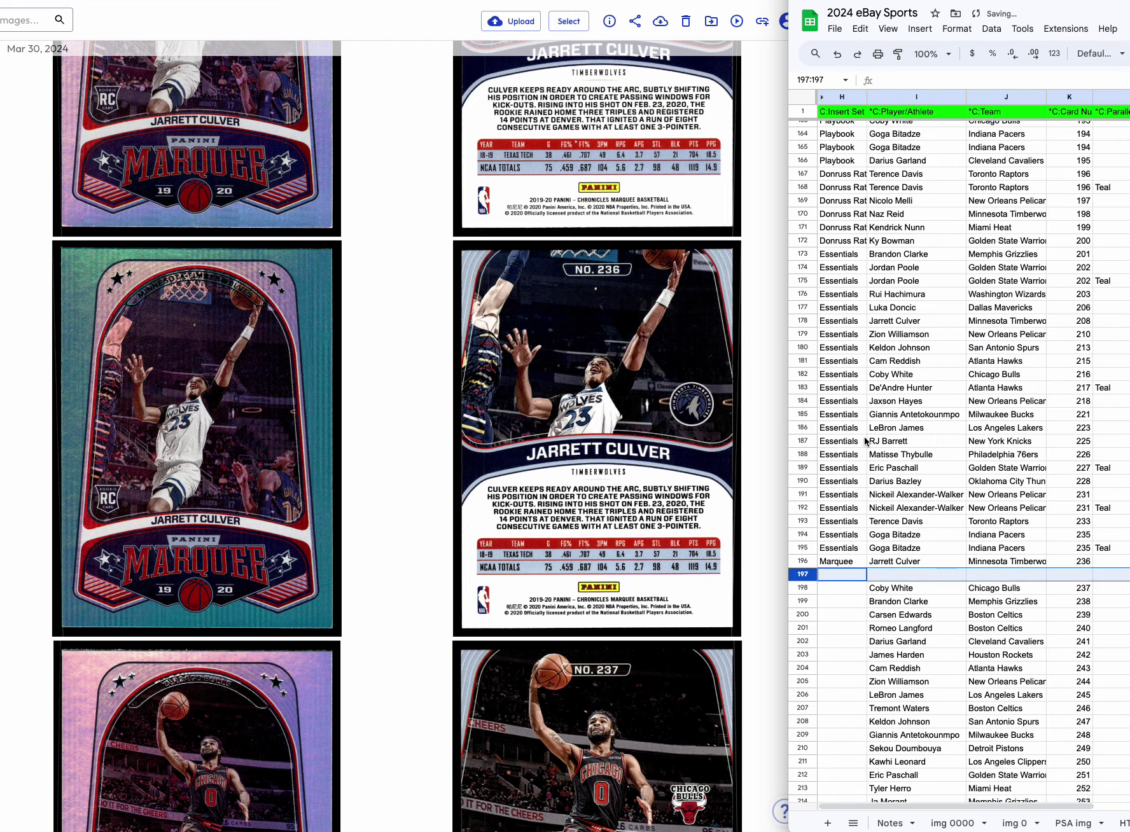
pyautogui.click(800, 560)
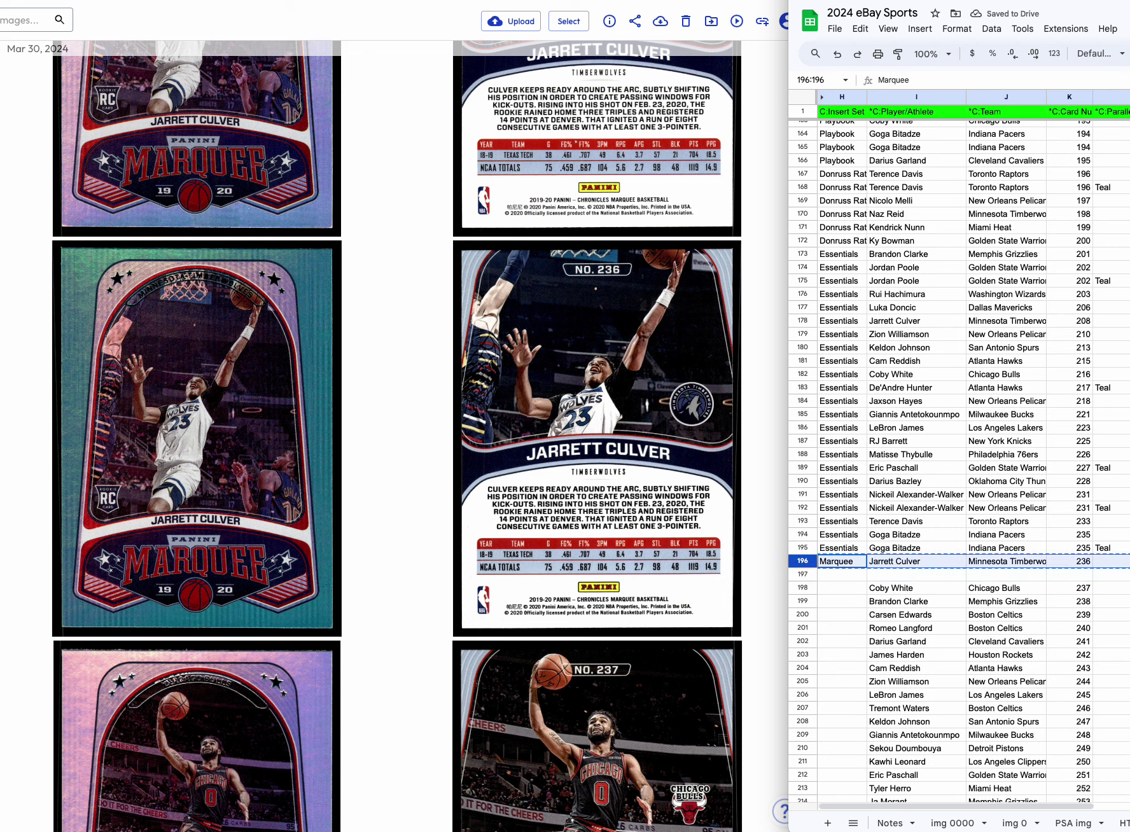
pyautogui.press('Down')
pyautogui.hotkey('ctrl', 'v')
pyautogui.click(1104, 550)
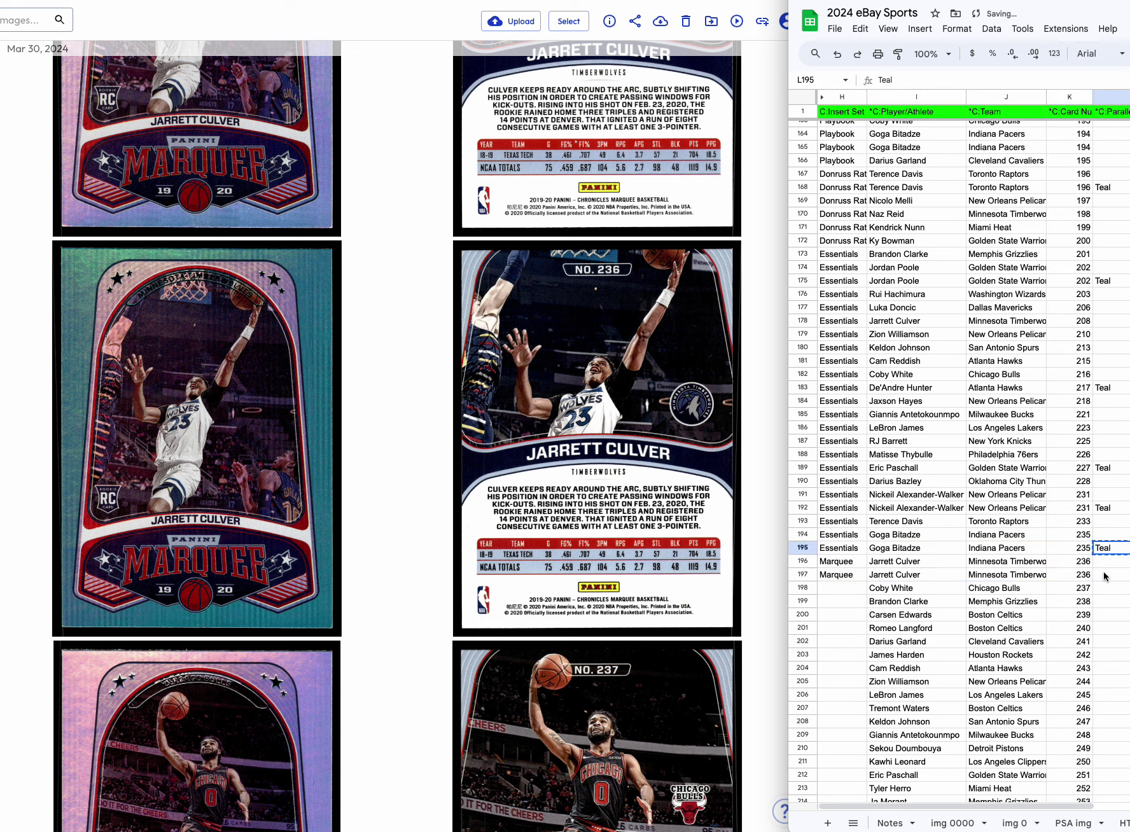
# Examine the Marquee card scans from 237 to 257 for missing cards and parallels against the spreadsheet rows.
pyautogui.scroll(-9, 560, 596)
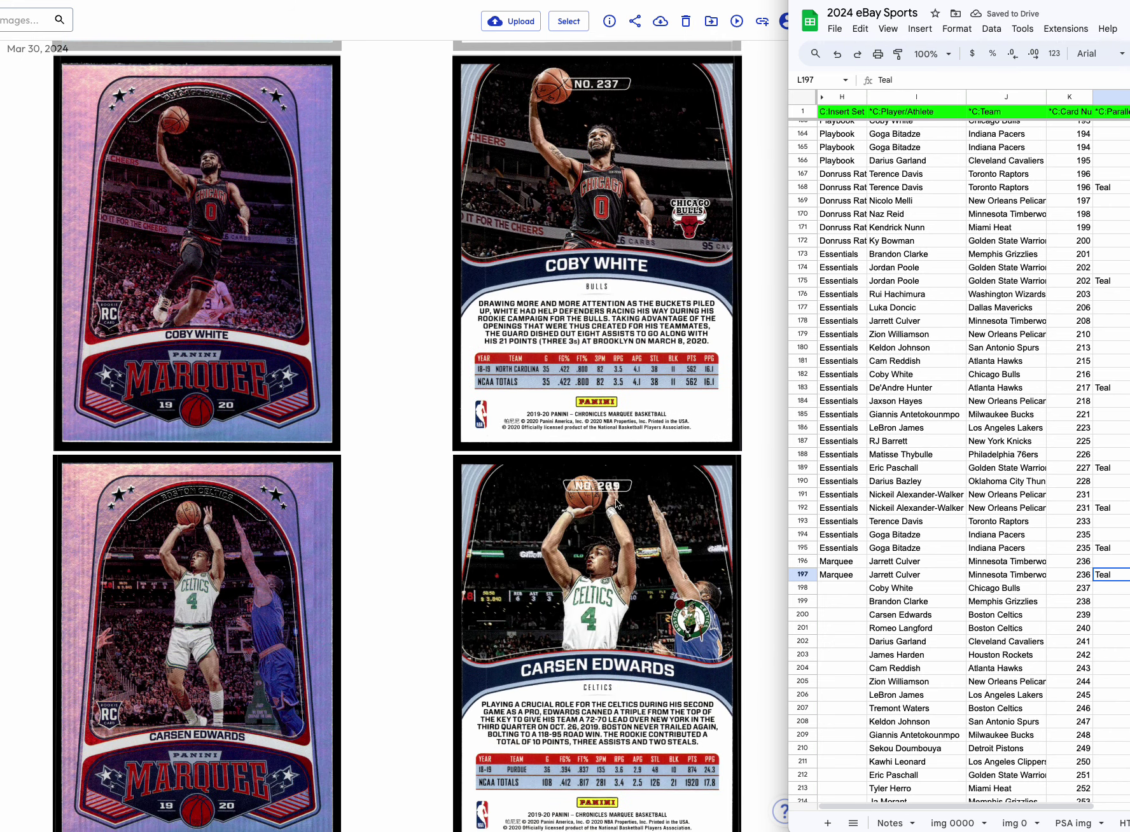
pyautogui.scroll(-4, 616, 504)
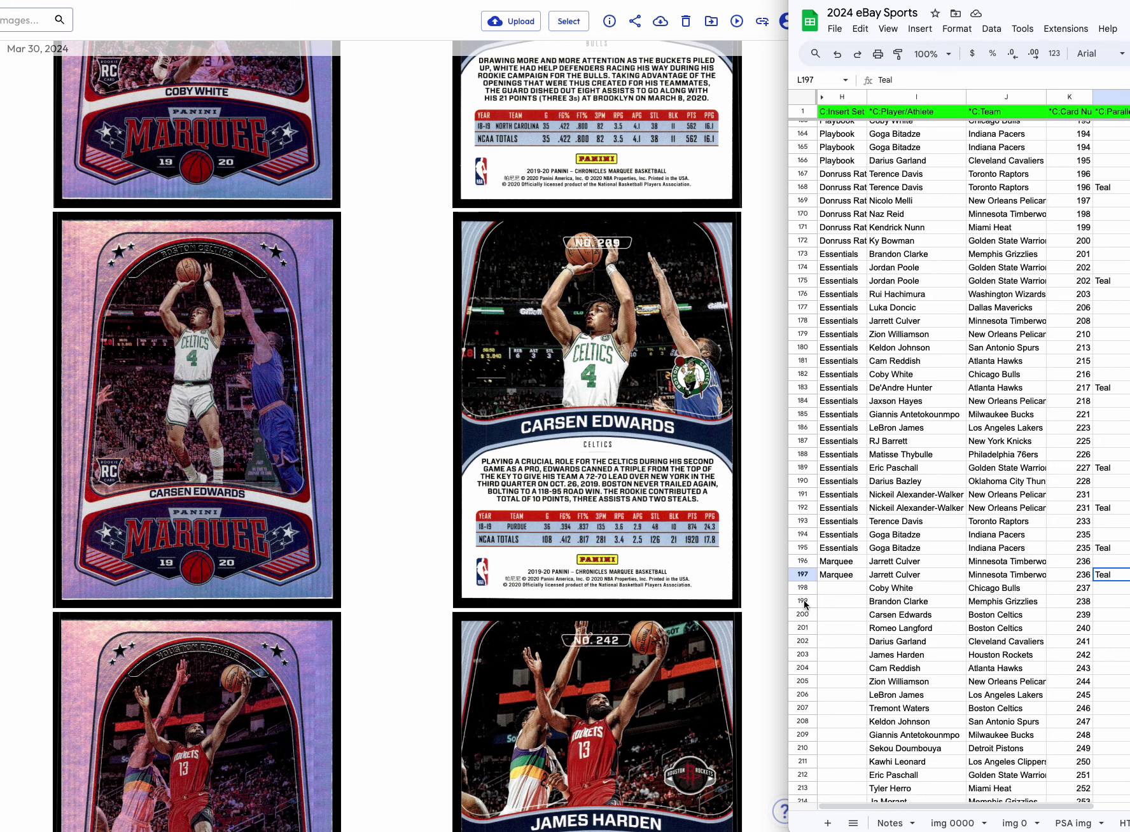
pyautogui.scroll(-12, 575, 595)
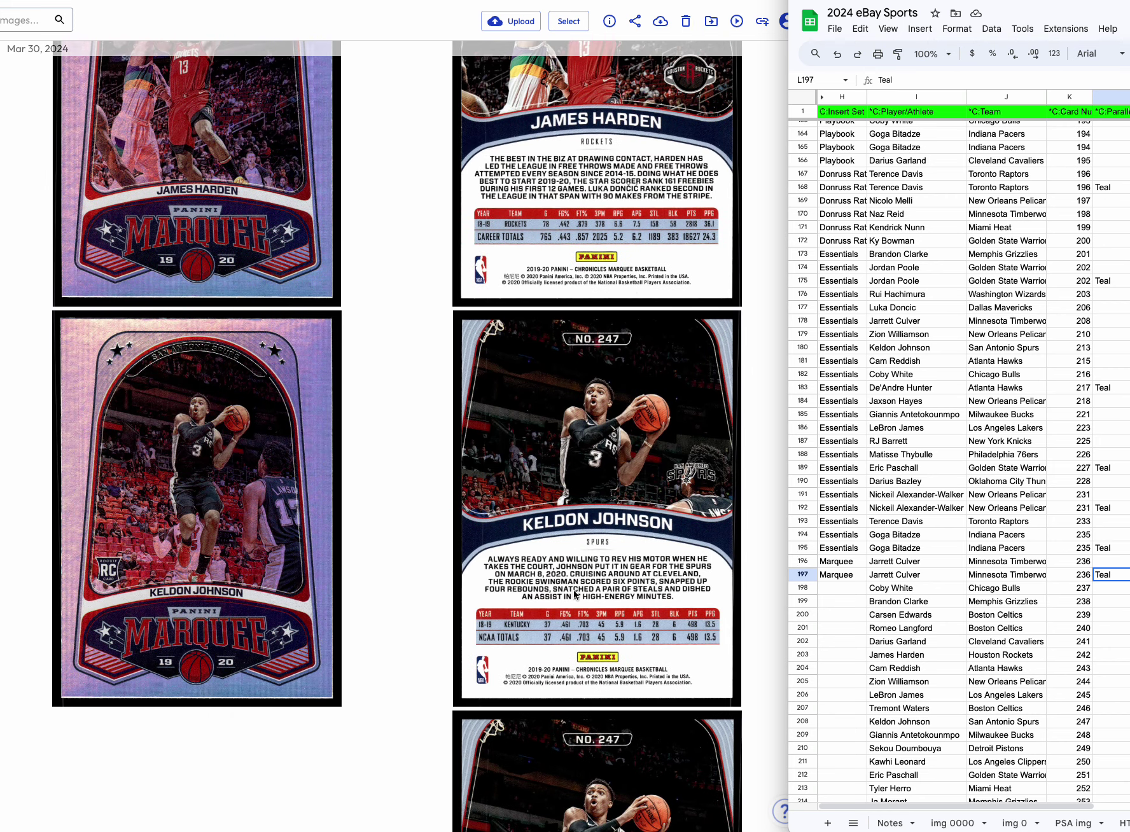
pyautogui.scroll(-12, 573, 590)
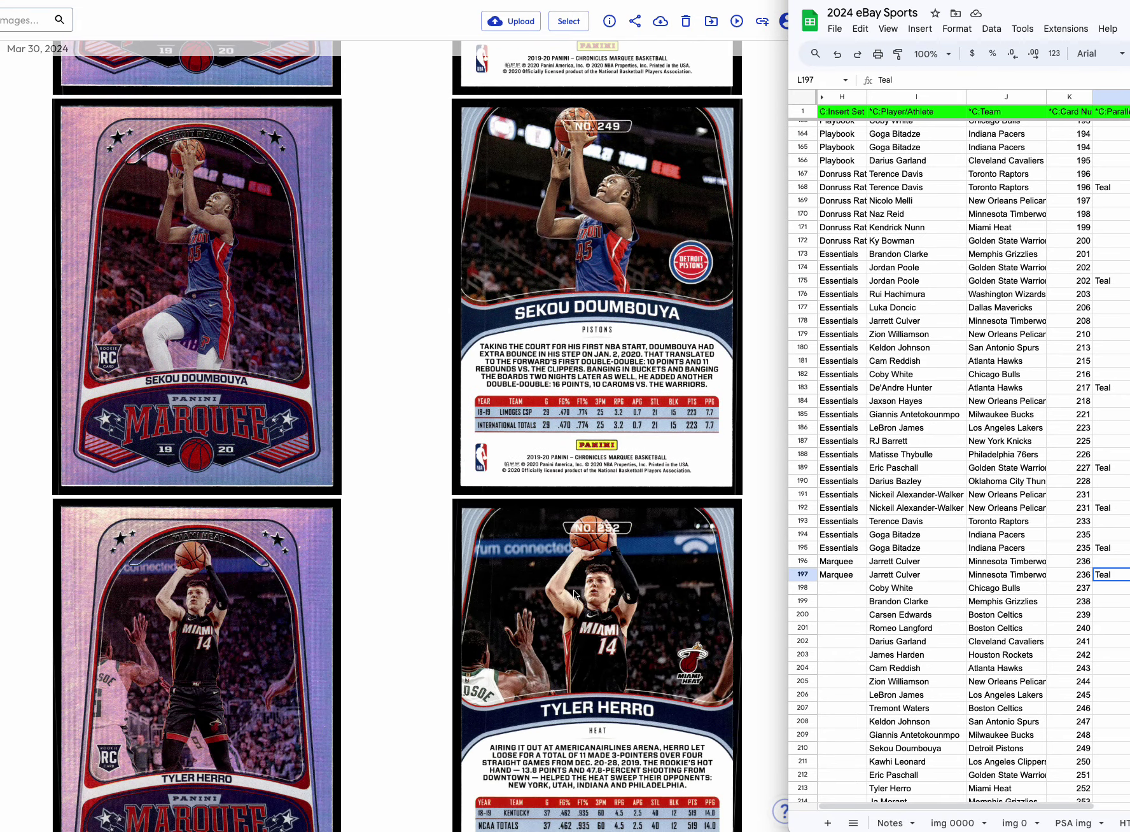
pyautogui.scroll(-9, 575, 595)
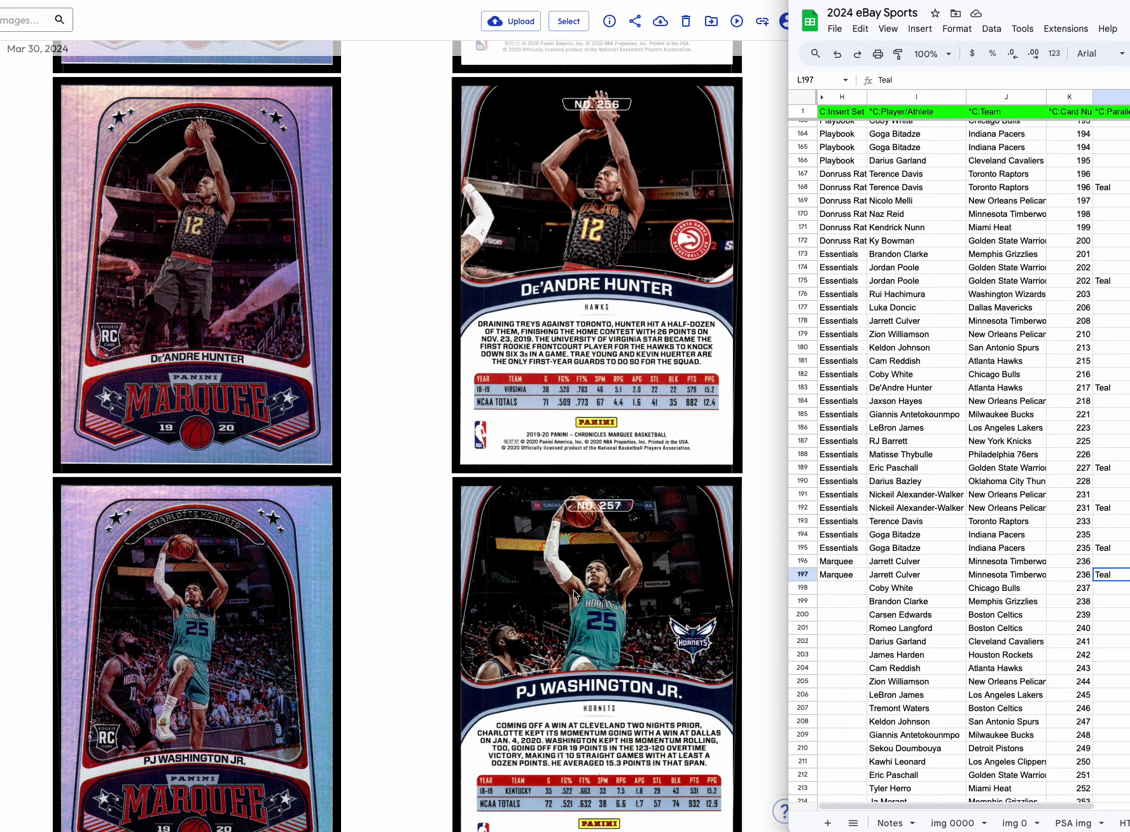
pyautogui.scroll(-10, 574, 595)
pyautogui.scroll(15, 574, 595)
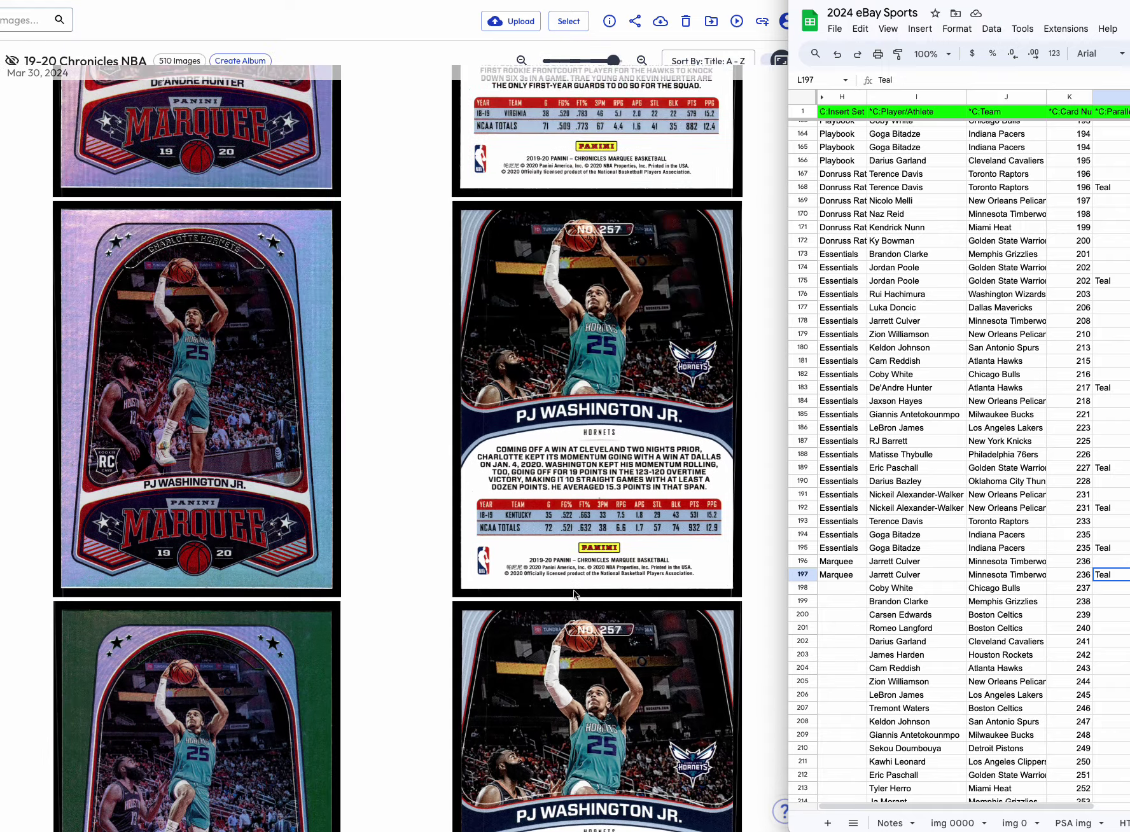
pyautogui.scroll(14, 574, 595)
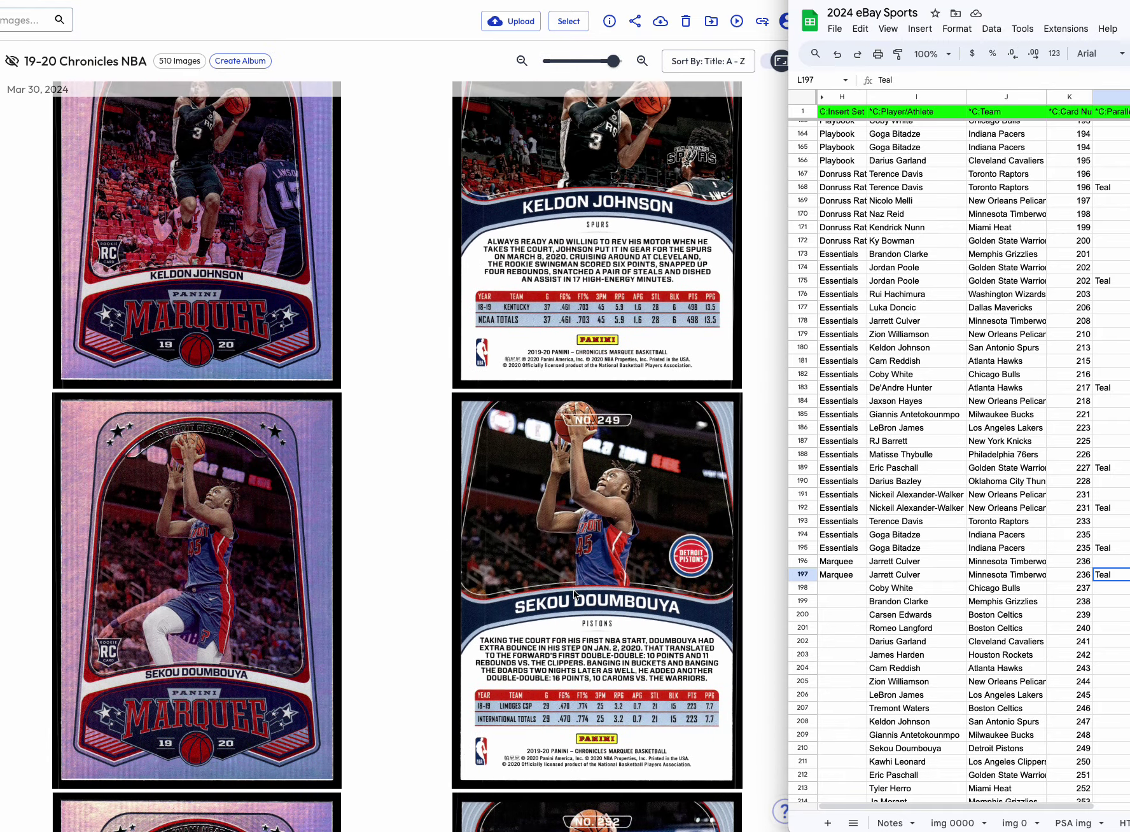
pyautogui.scroll(6, 574, 594)
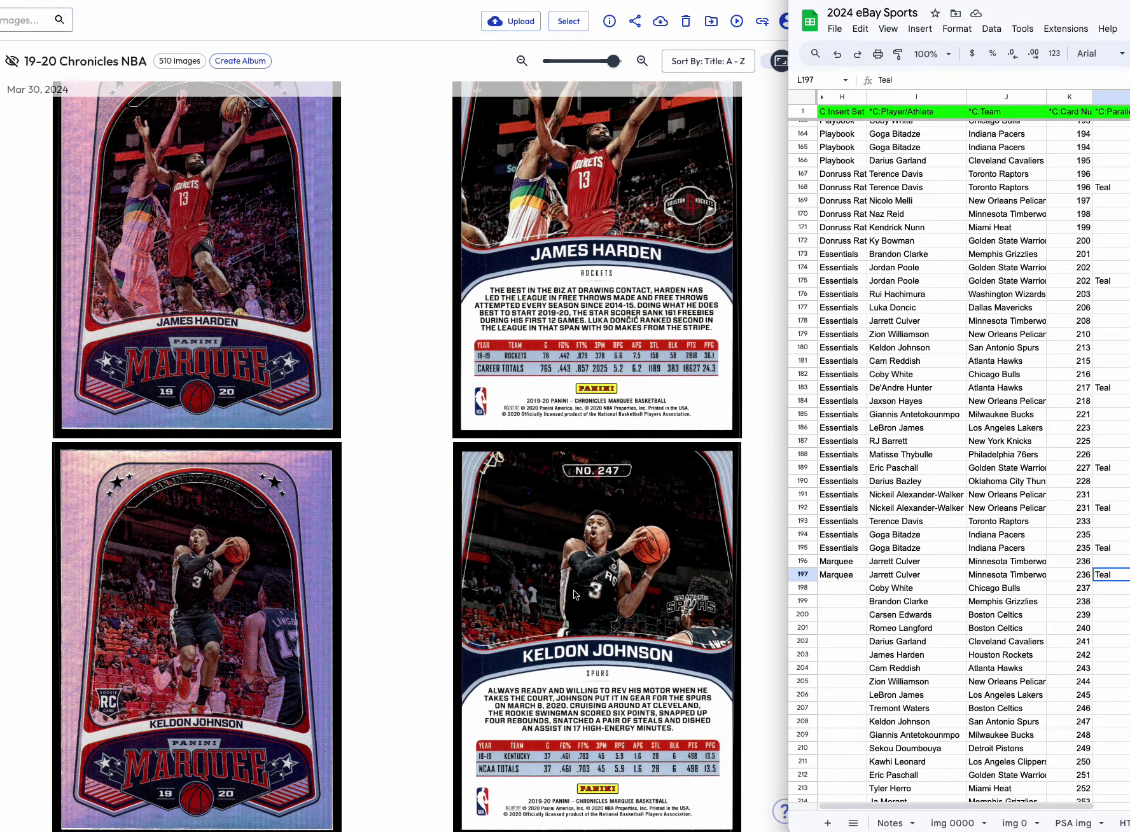
# Check the Marquee scans for Coby White and Carsen Edwards, and delete row 199 with Brandon Clarke's card 238.
pyautogui.scroll(5, 574, 595)
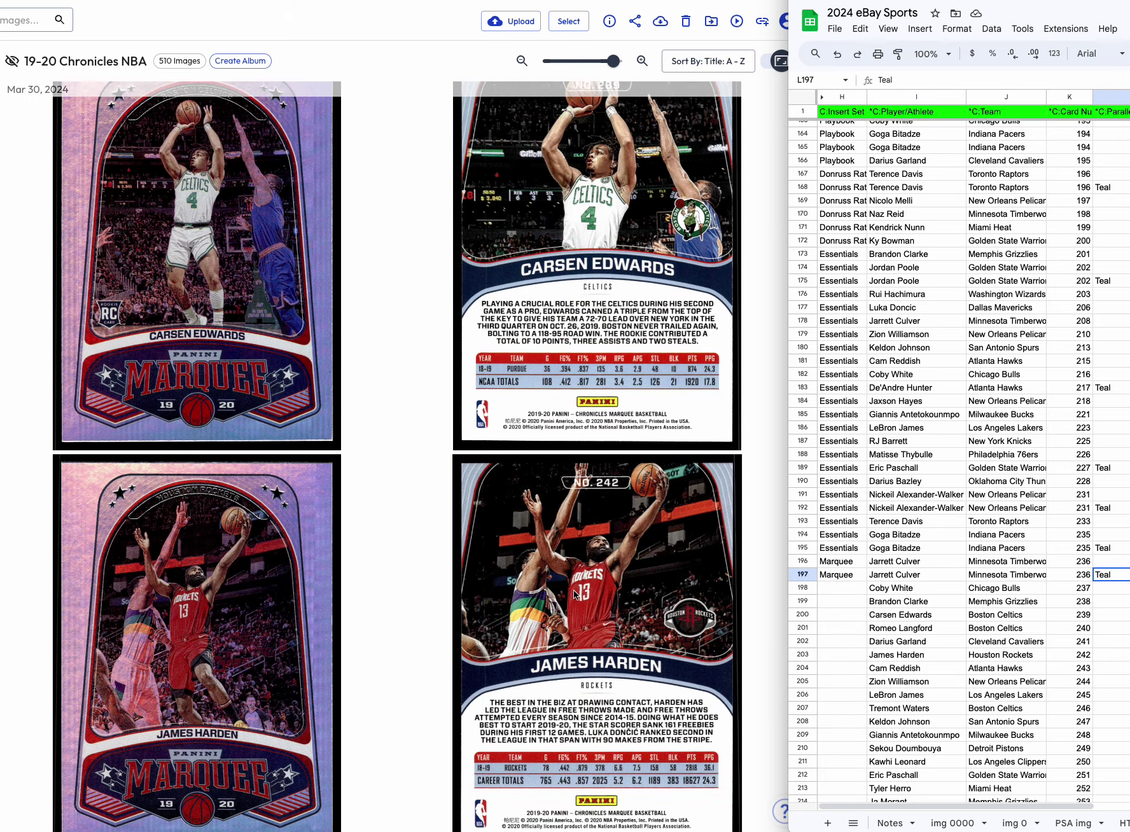
pyautogui.scroll(10, 575, 595)
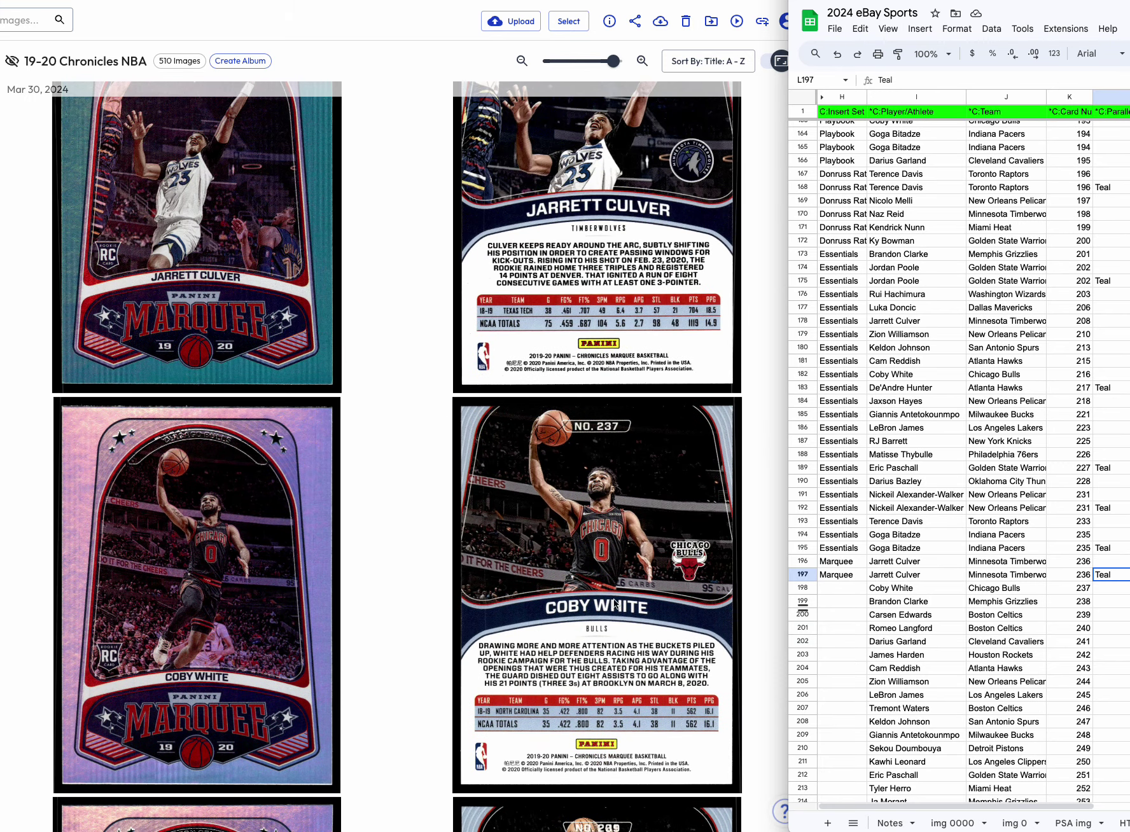
pyautogui.scroll(-5, 614, 601)
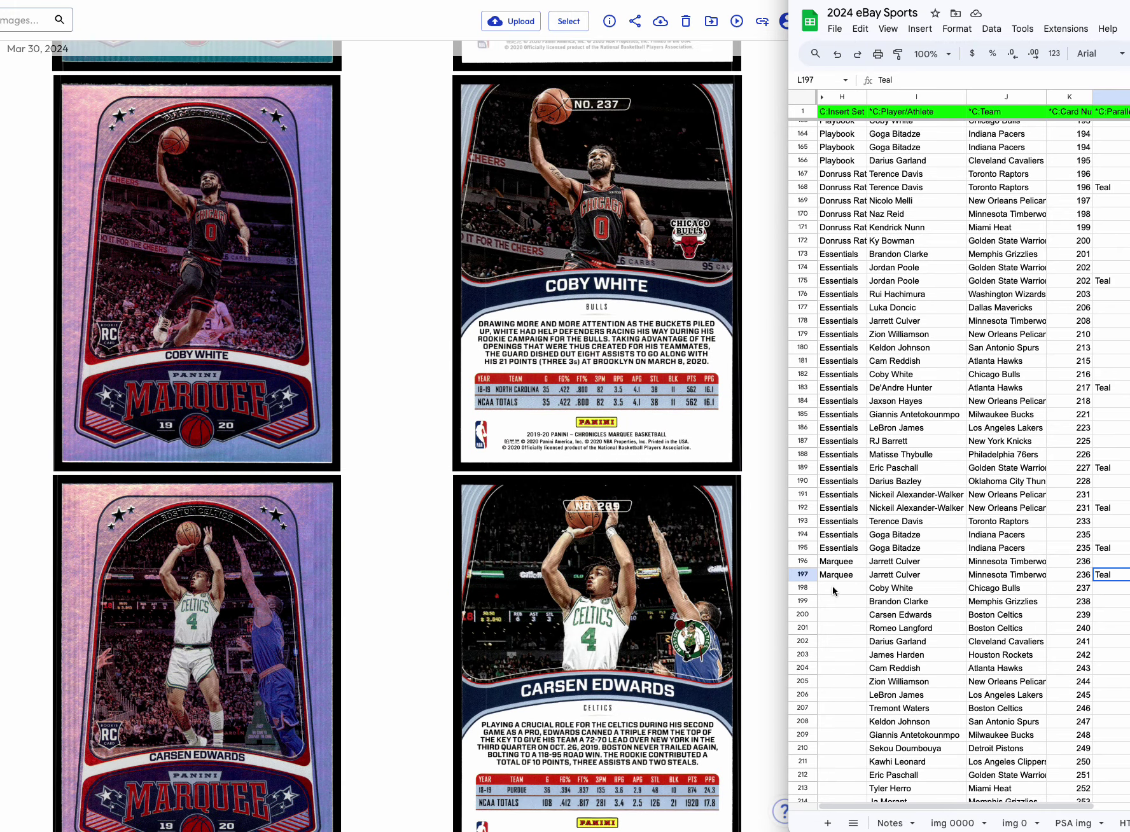
pyautogui.click(803, 602)
pyautogui.rightClick(803, 602)
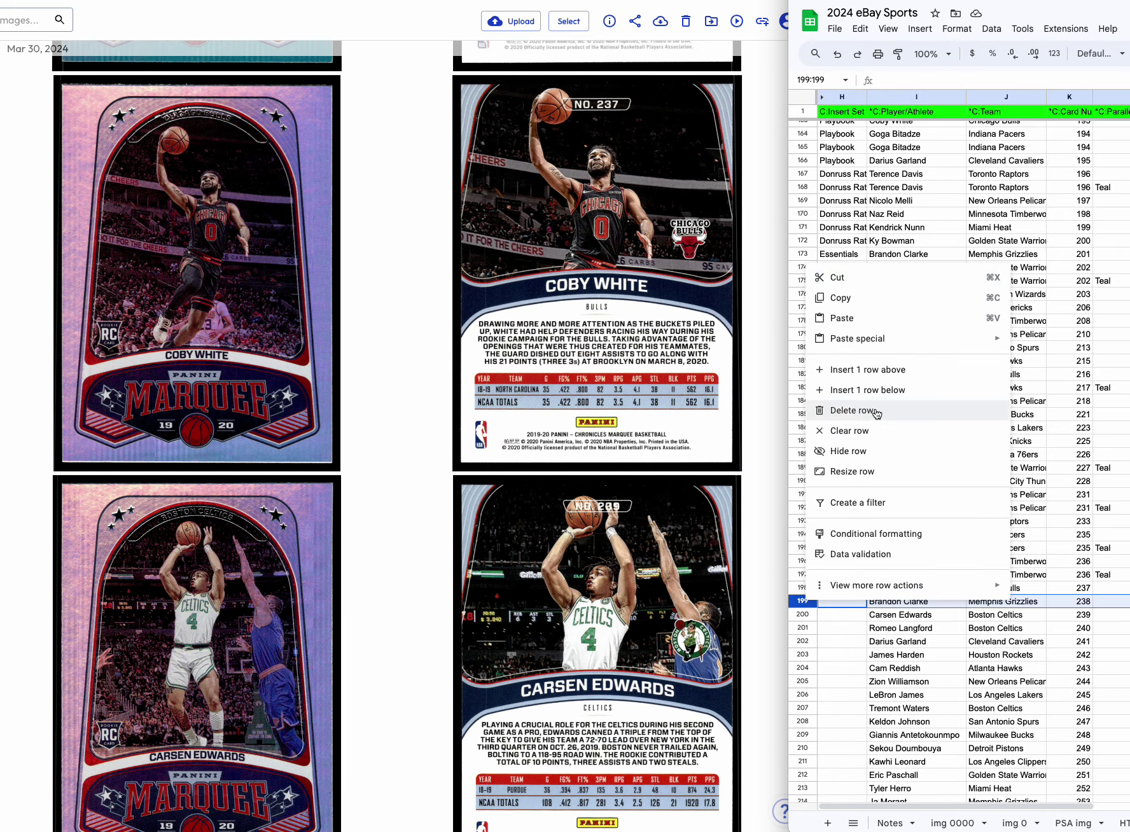
pyautogui.click(840, 421)
# Delete rows 200 and 201, Romeo Langford's card 240 and Darius Garland's card 241, which have no Marquee scans.
pyautogui.scroll(-7, 628, 542)
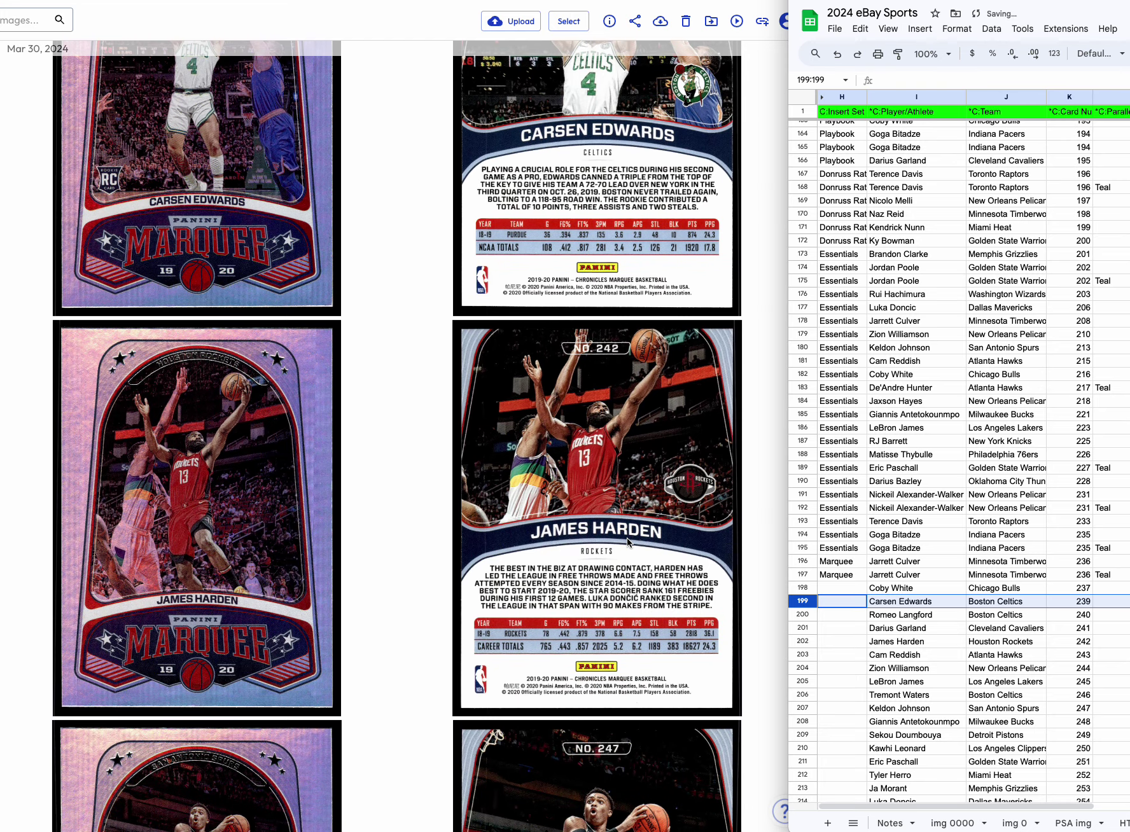
pyautogui.scroll(3, 624, 539)
pyautogui.scroll(-1, 628, 545)
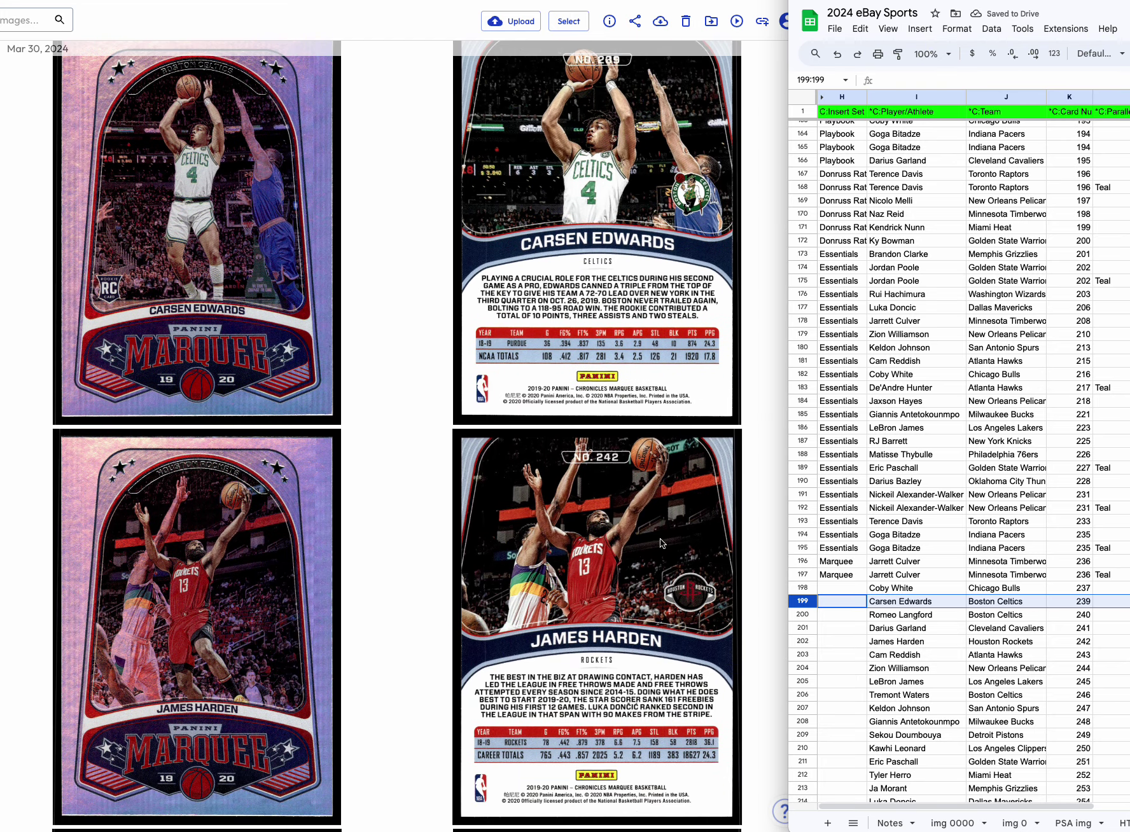
pyautogui.moveTo(802, 615); pyautogui.dragTo(802, 627)
pyautogui.rightClick(802, 628)
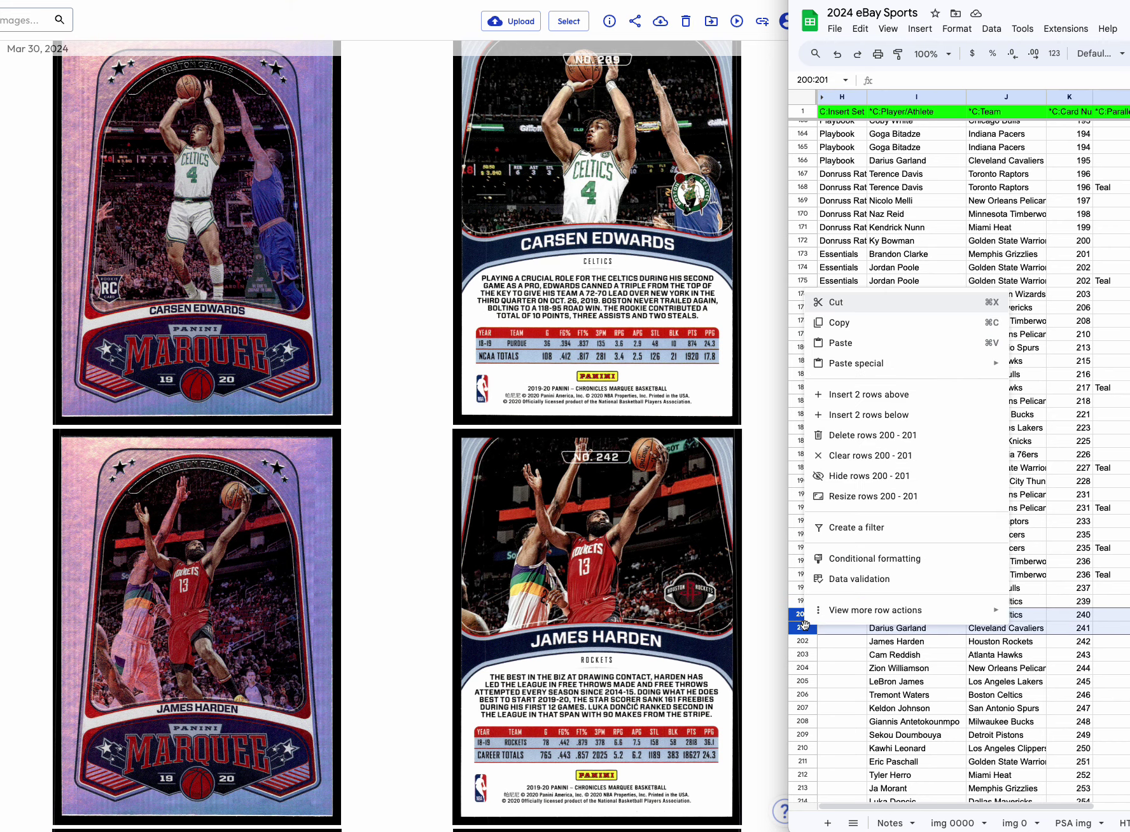
pyautogui.click(859, 435)
# Check the Marquee scans following James Harden's card 242 and delete rows 201 to 204, holding cards 243 to 246.
pyautogui.scroll(-6, 514, 559)
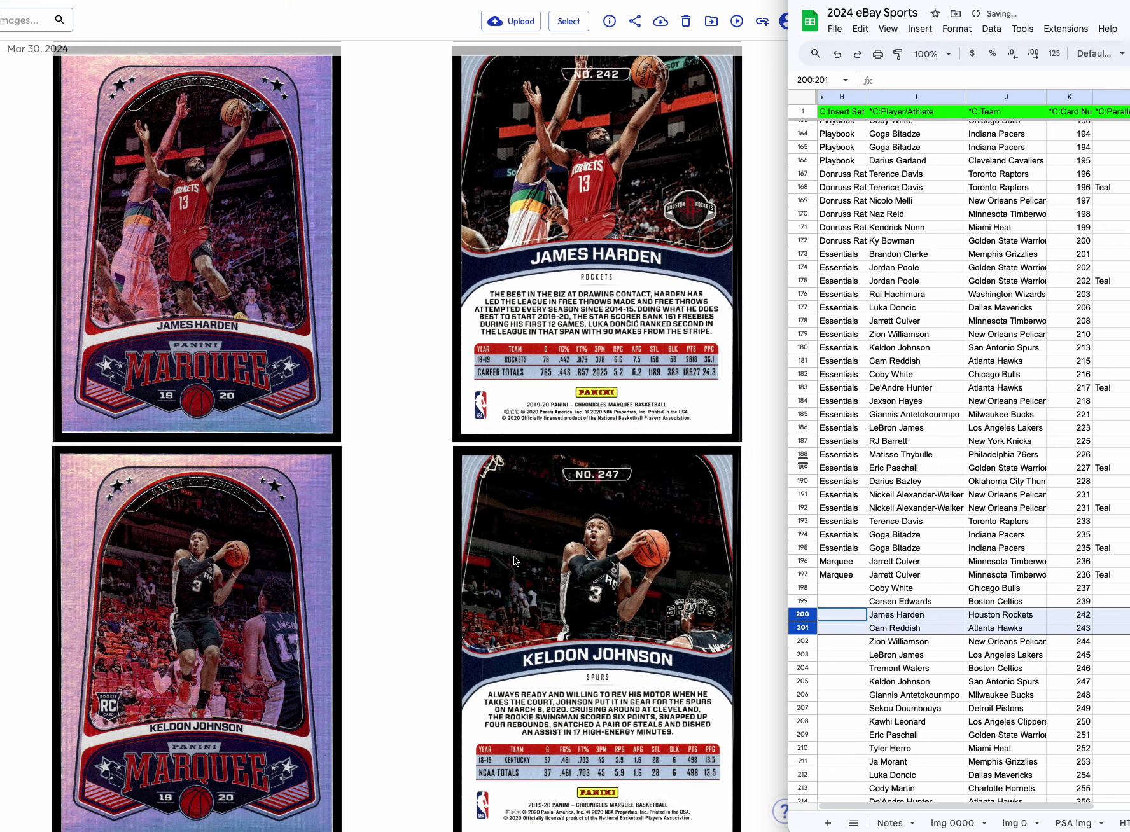
pyautogui.scroll(-5, 516, 561)
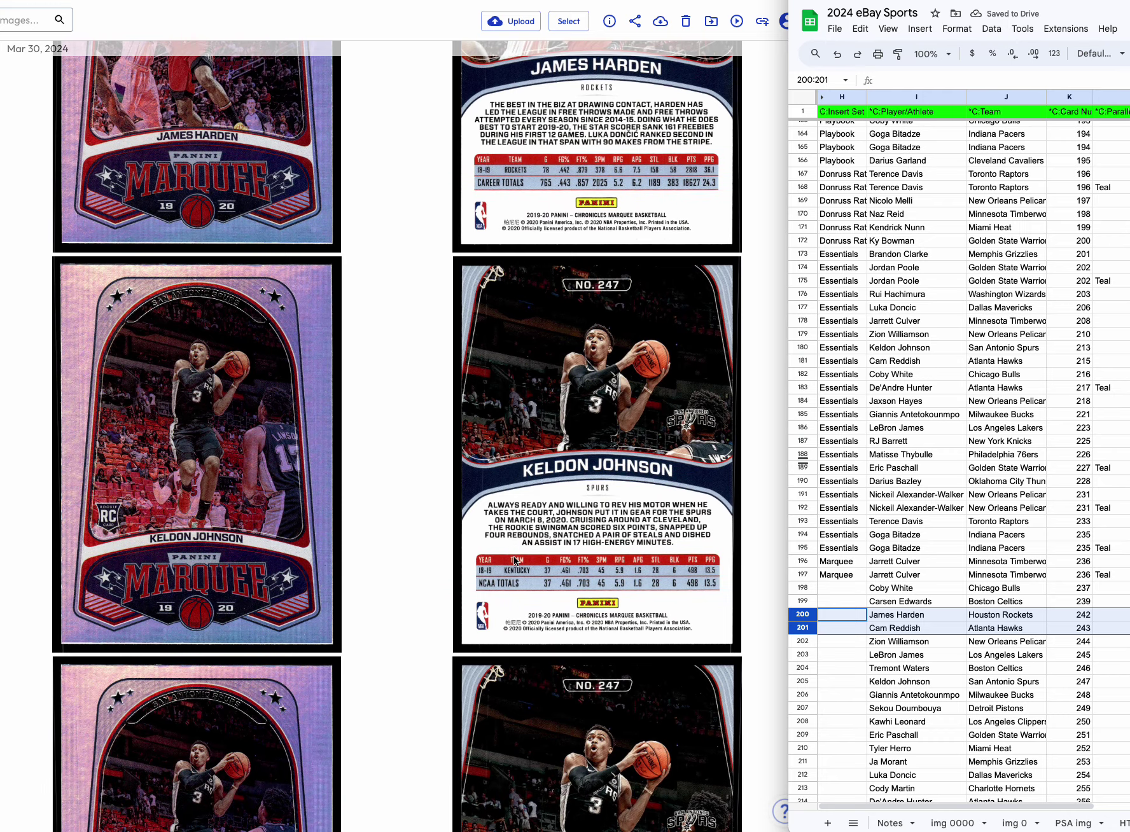
pyautogui.scroll(-10, 515, 561)
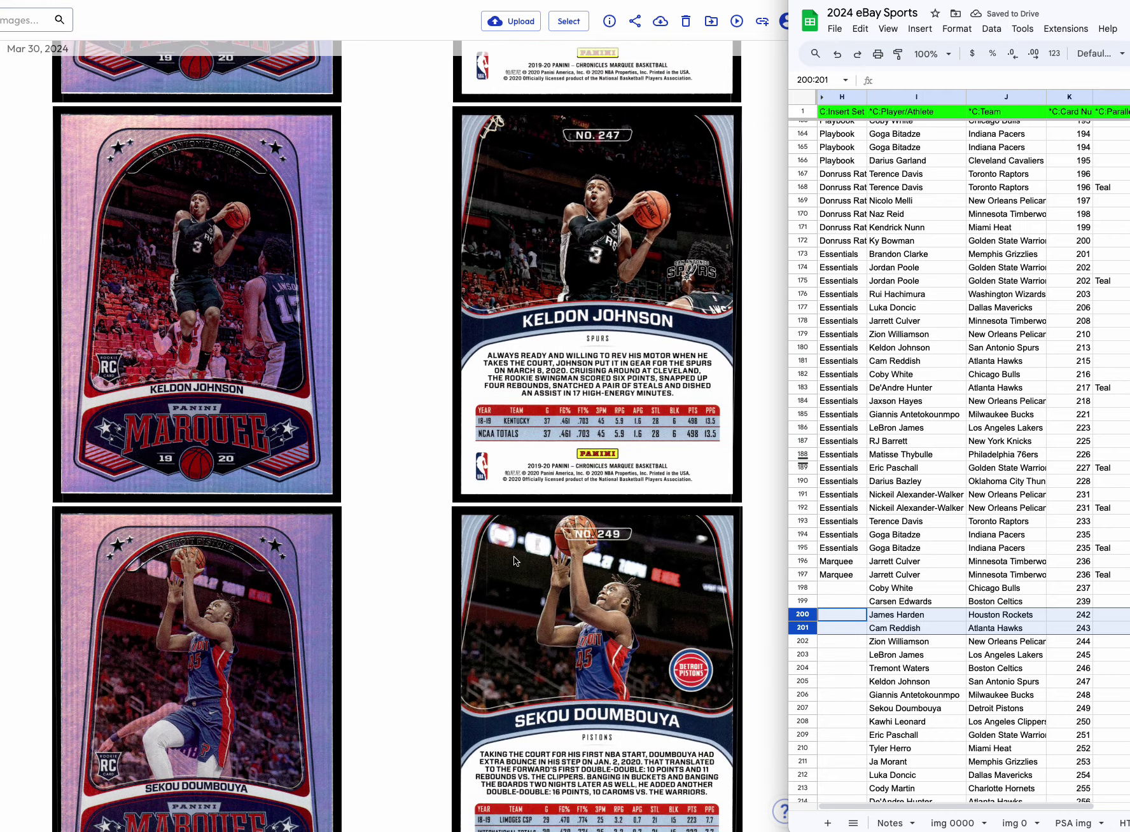
pyautogui.scroll(-8, 516, 562)
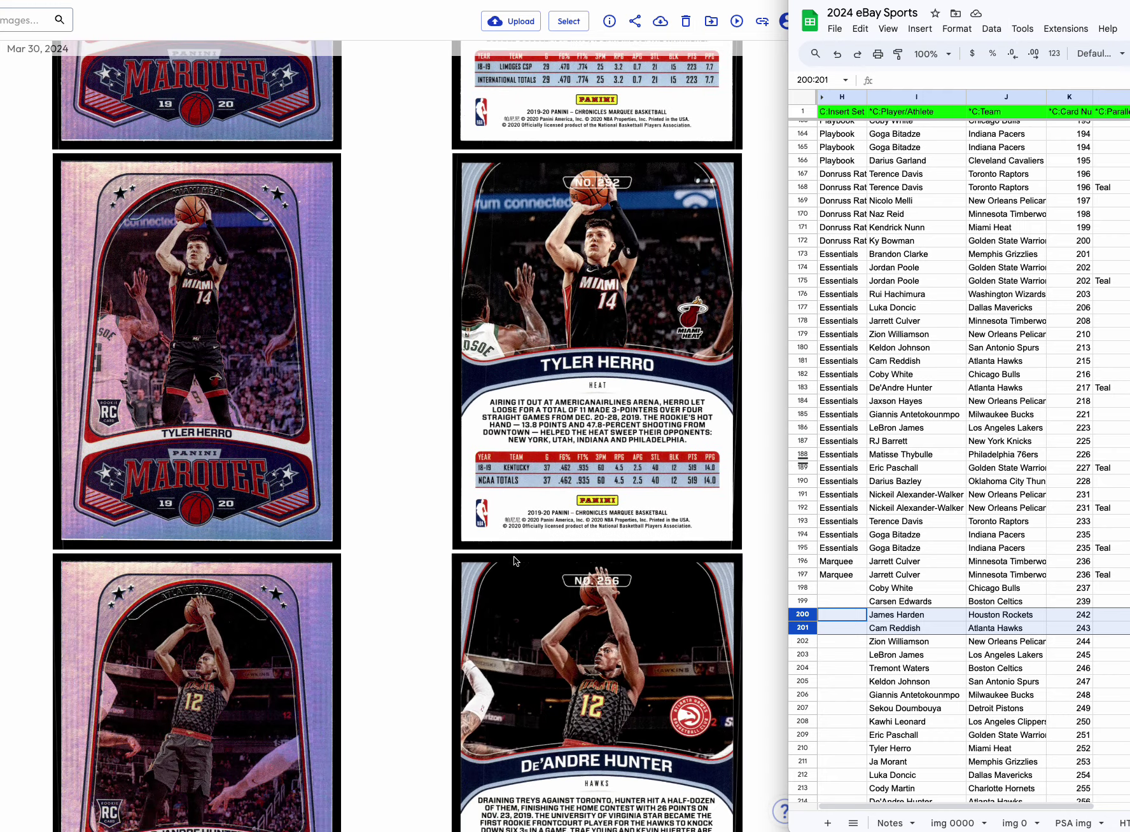
pyautogui.scroll(-15, 515, 561)
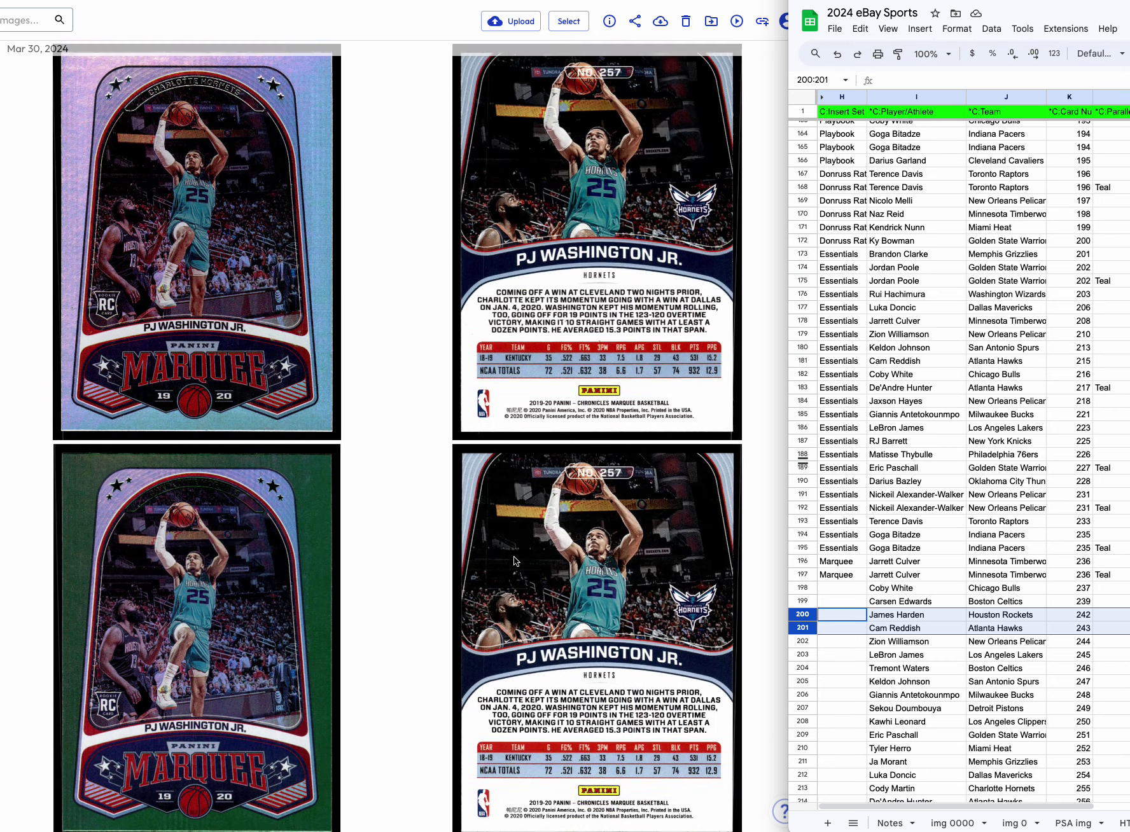
pyautogui.scroll(-2, 515, 561)
pyautogui.scroll(-20, 515, 561)
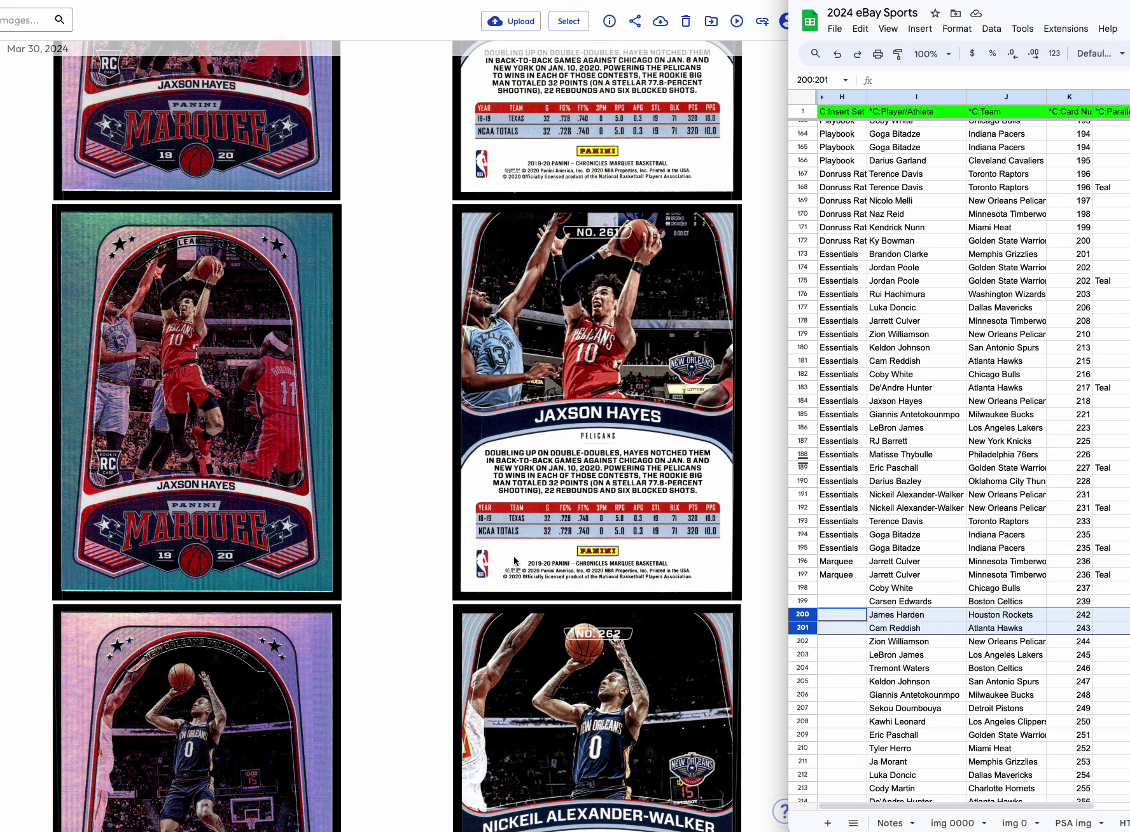
pyautogui.scroll(20, 515, 561)
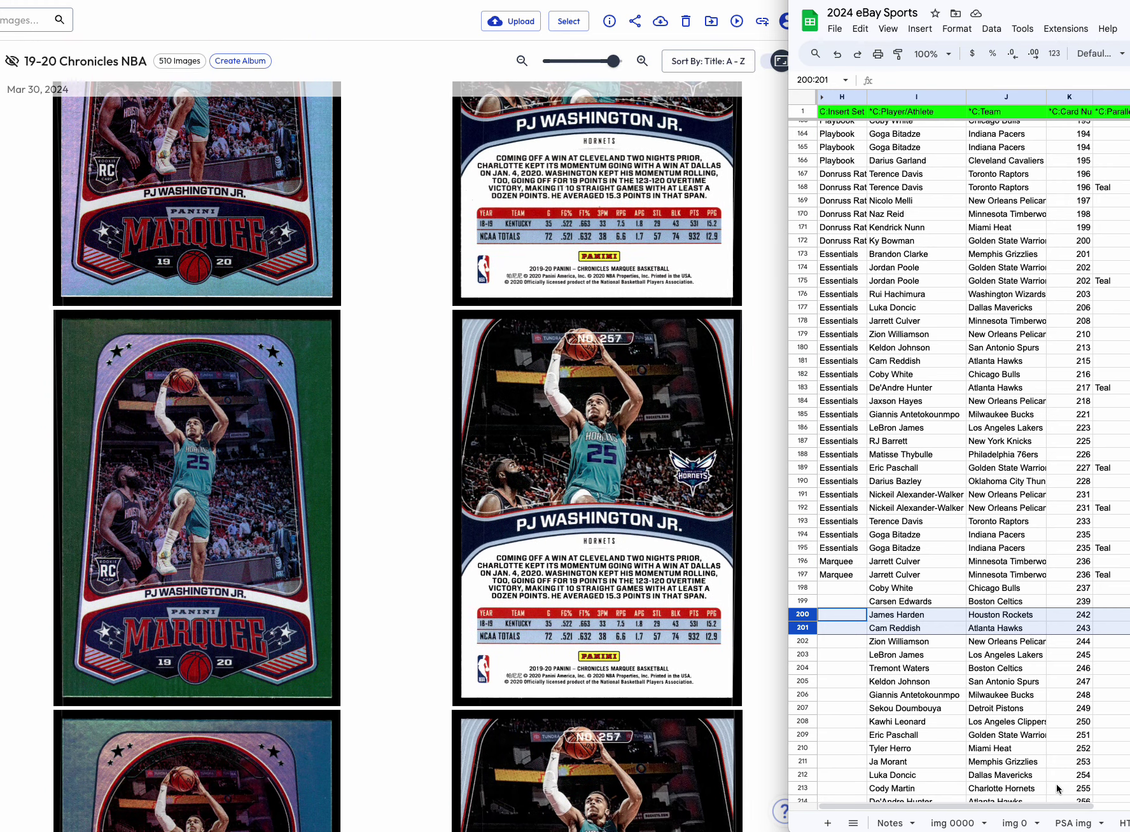
pyautogui.click(1026, 736)
pyautogui.moveTo(802, 630); pyautogui.dragTo(798, 666)
pyautogui.rightClick(808, 646)
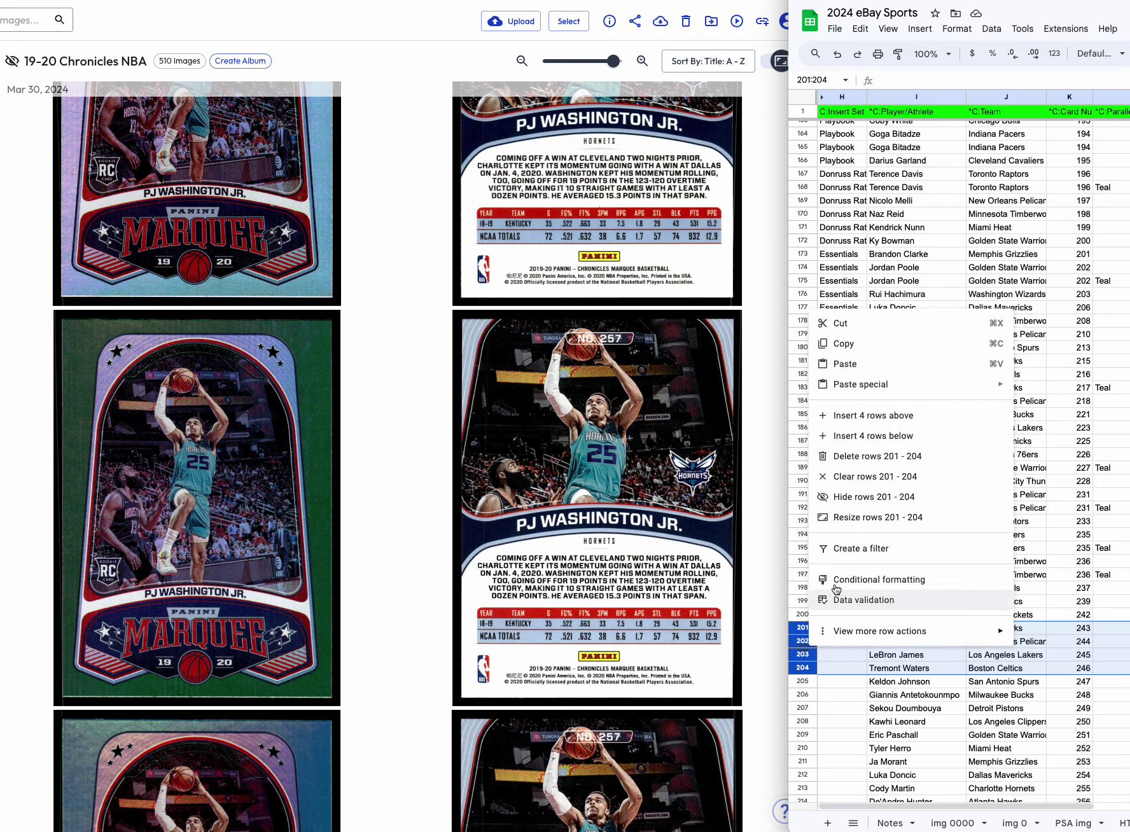
pyautogui.click(853, 456)
# Compare the Keldon Johnson and Sekou Doumbouya scans with the sheet and delete row 202 with Giannis Antetokounmpo's card 248.
pyautogui.scroll(10, 723, 474)
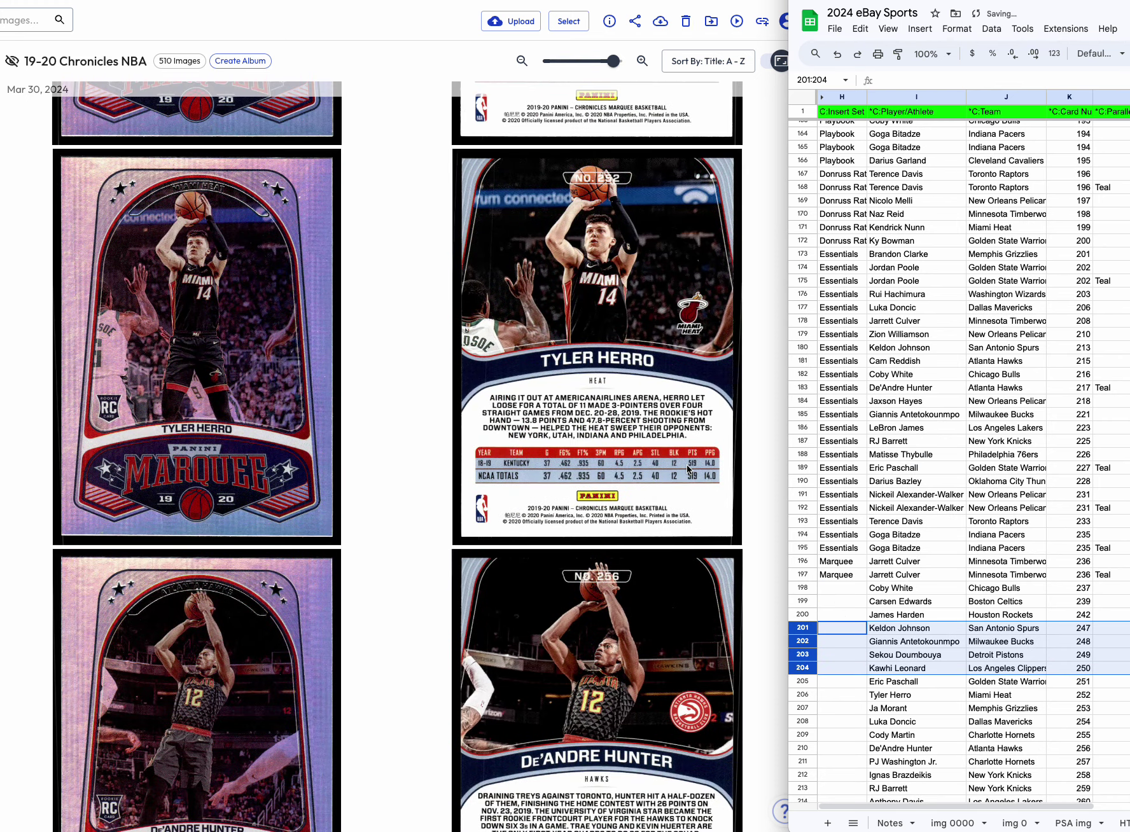
pyautogui.scroll(8, 687, 470)
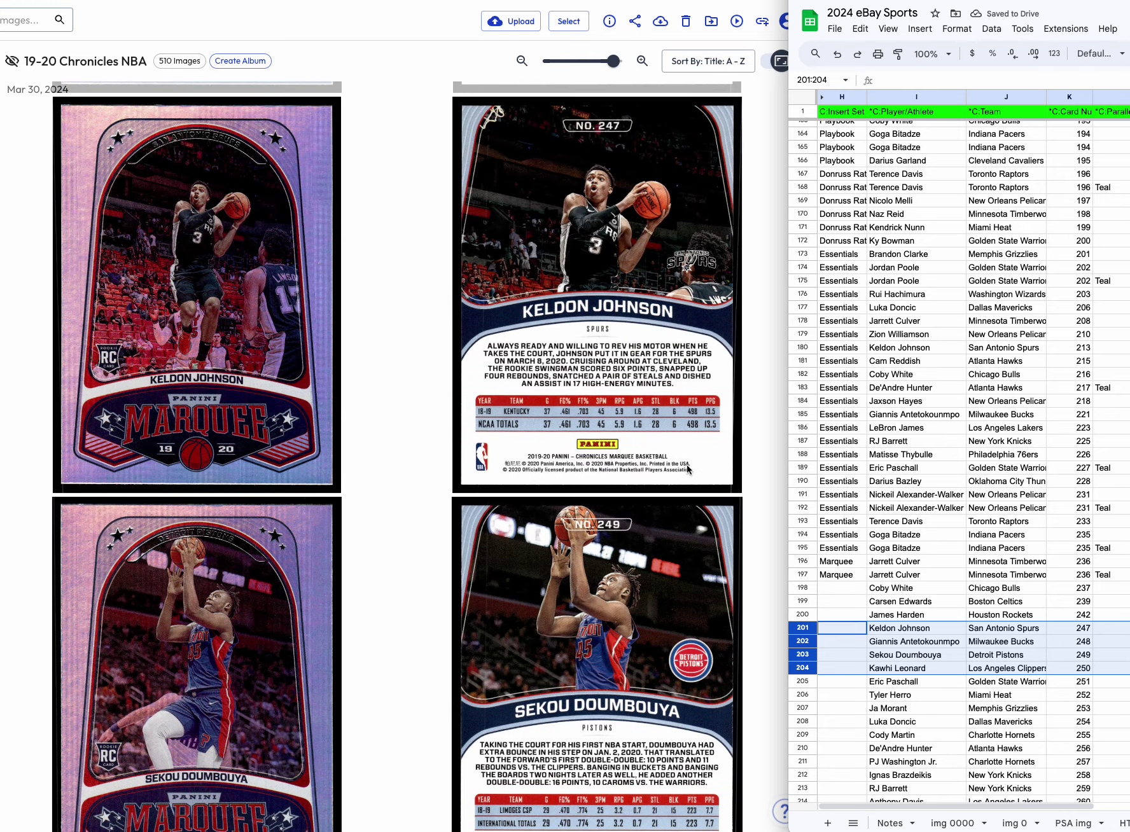
pyautogui.scroll(-3, 666, 567)
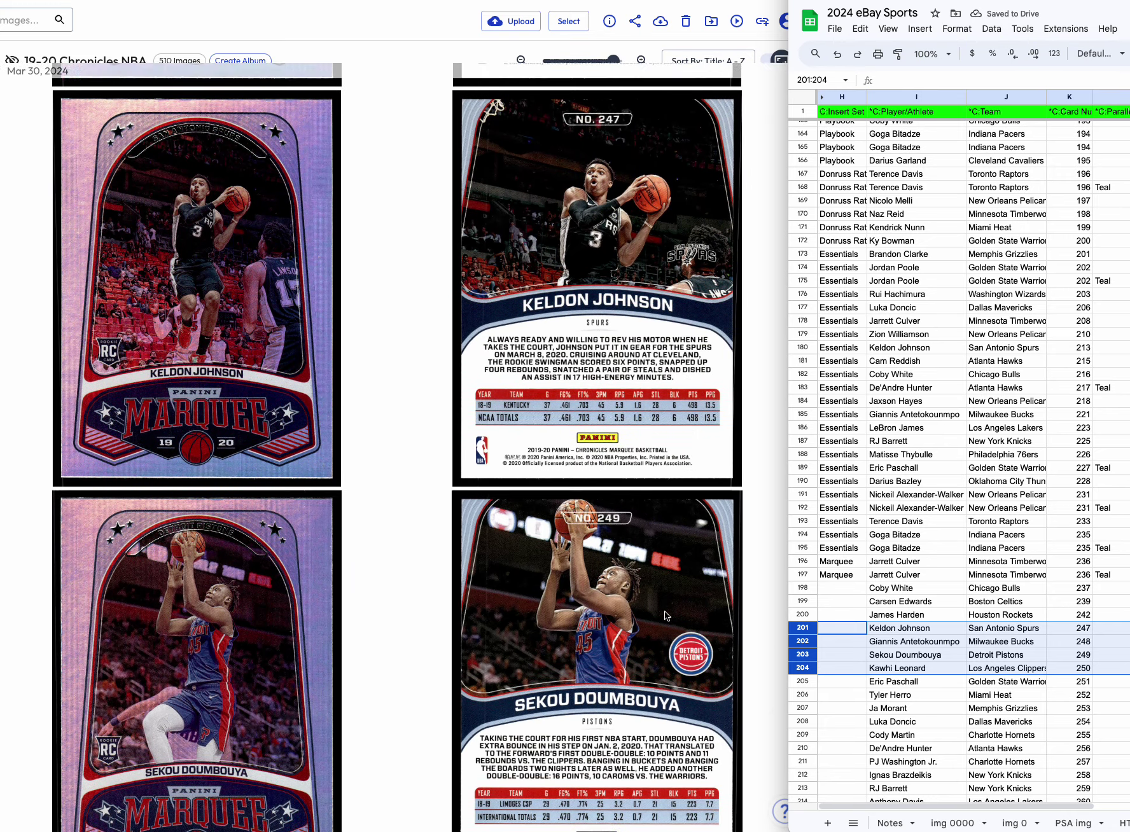
pyautogui.click(920, 654)
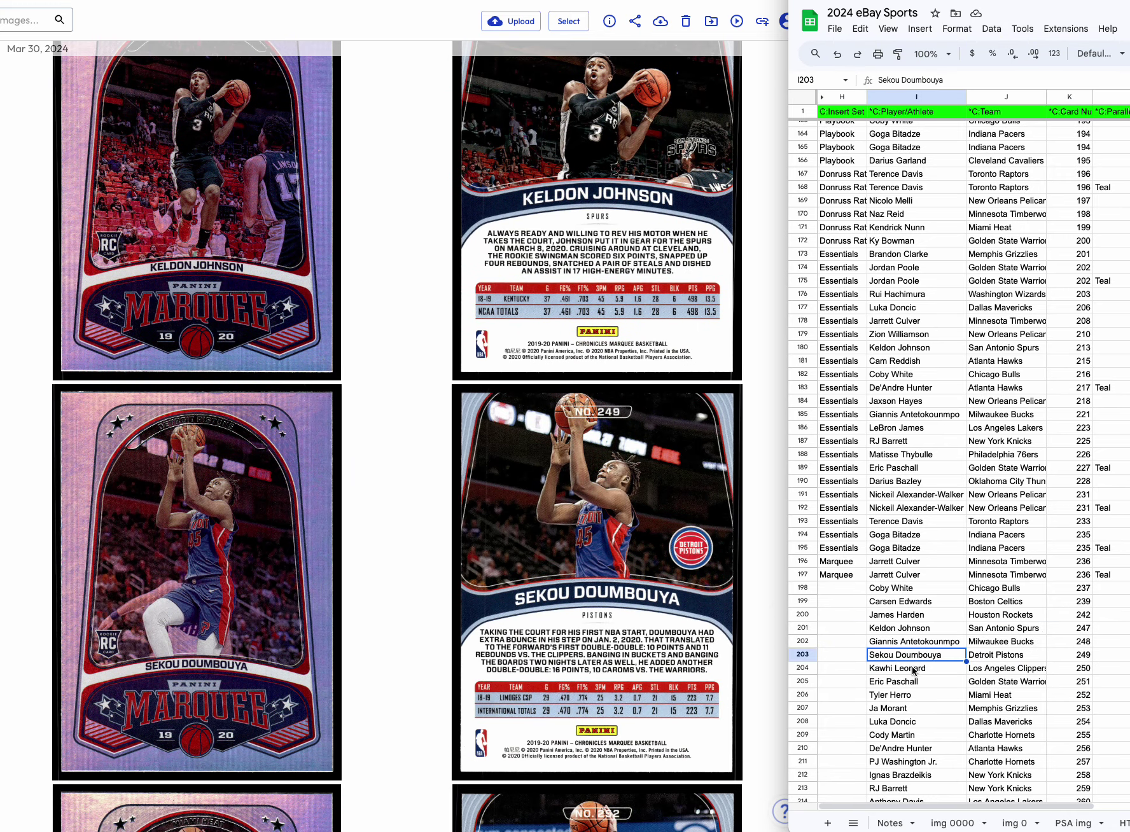
pyautogui.click(812, 644)
pyautogui.rightClick(812, 644)
pyautogui.click(880, 452)
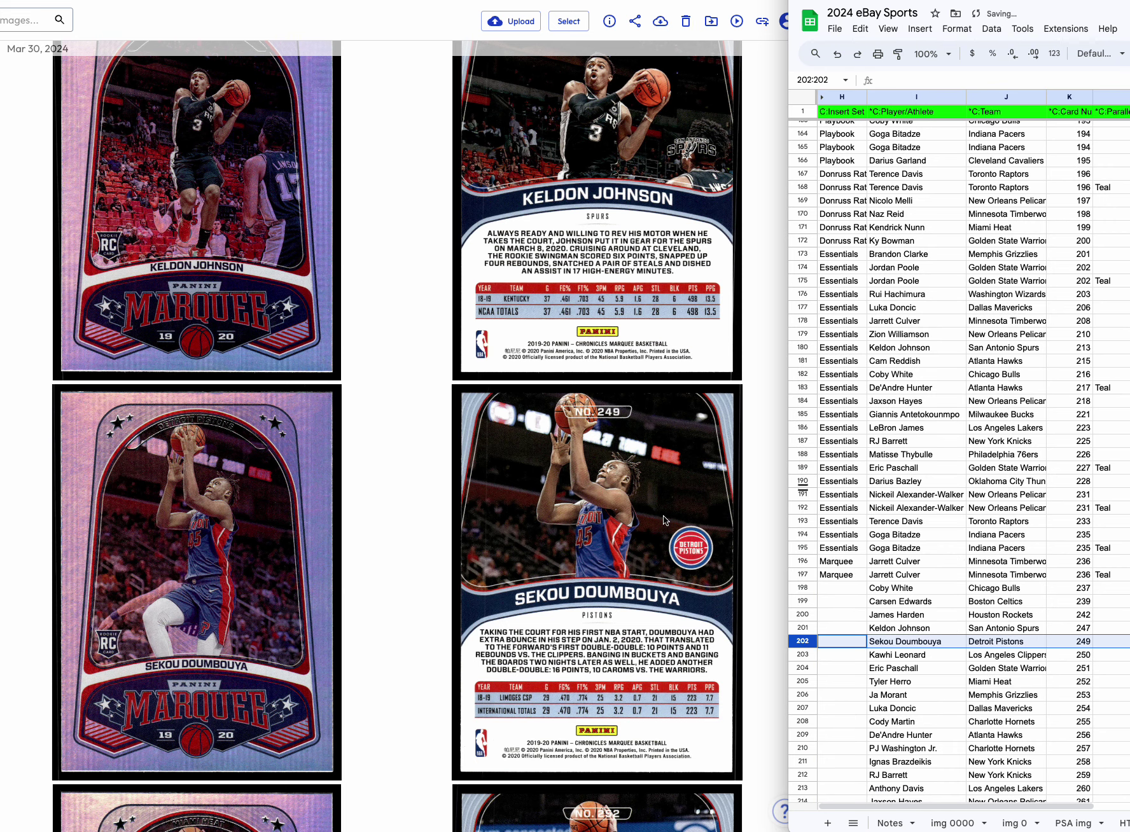
# Delete rows 203 and 204, Kawhi Leonard's card 250 and Eric Paschall's card 251.
pyautogui.scroll(-4, 664, 521)
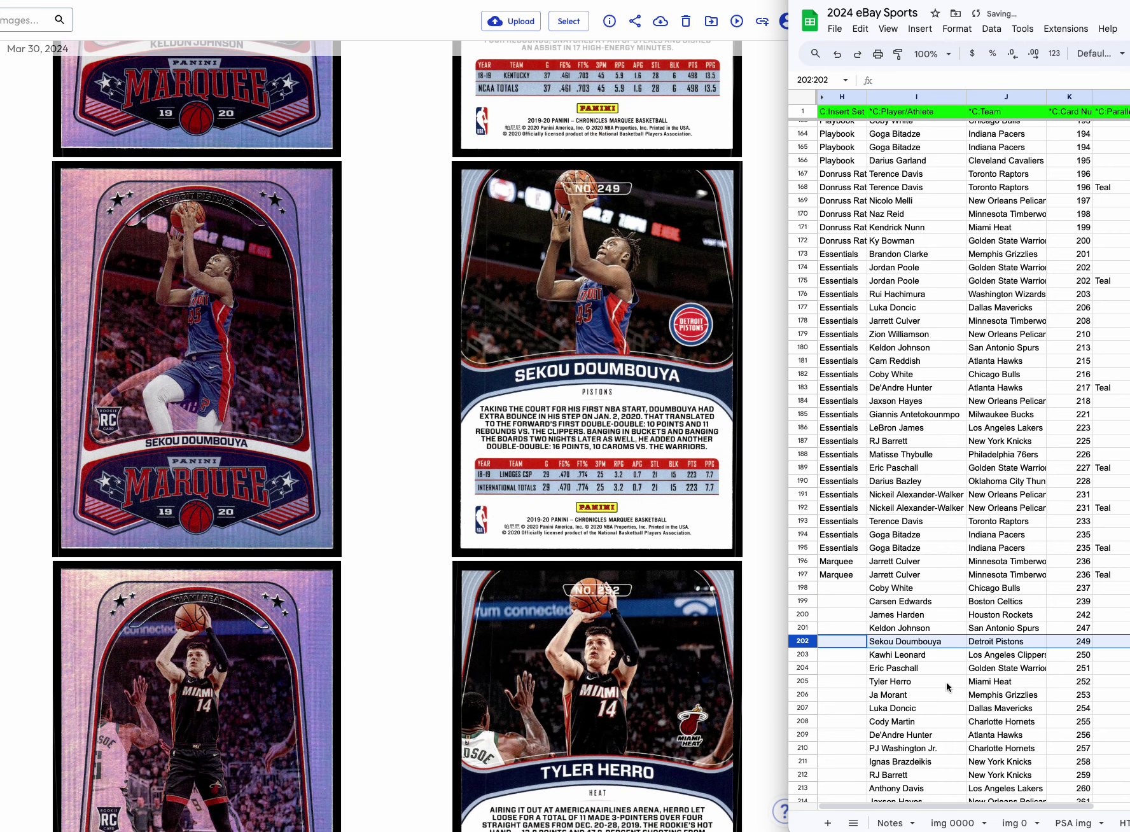
pyautogui.moveTo(802, 657); pyautogui.dragTo(802, 668)
pyautogui.rightClick(800, 666)
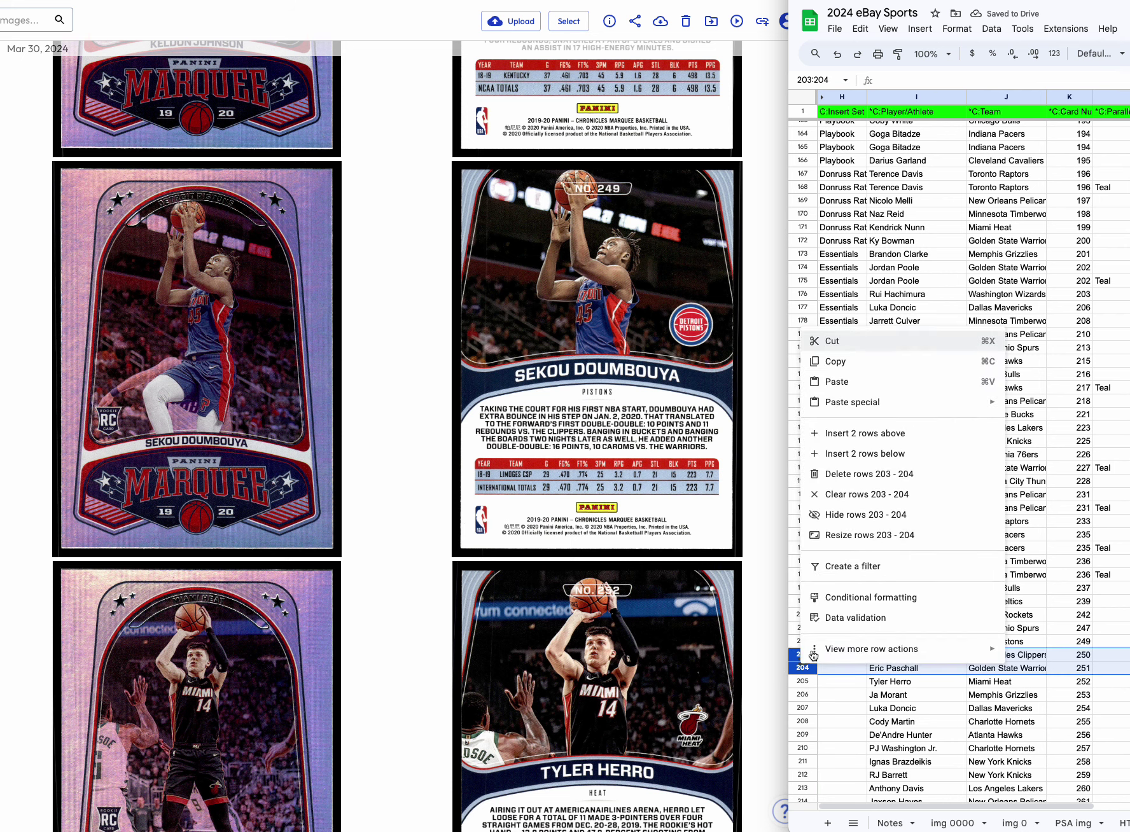
pyautogui.click(827, 474)
# Delete rows 204 to 206, holding cards 253 to 255 between Tyler Herro and De'Andre Hunter.
pyautogui.scroll(-8, 588, 543)
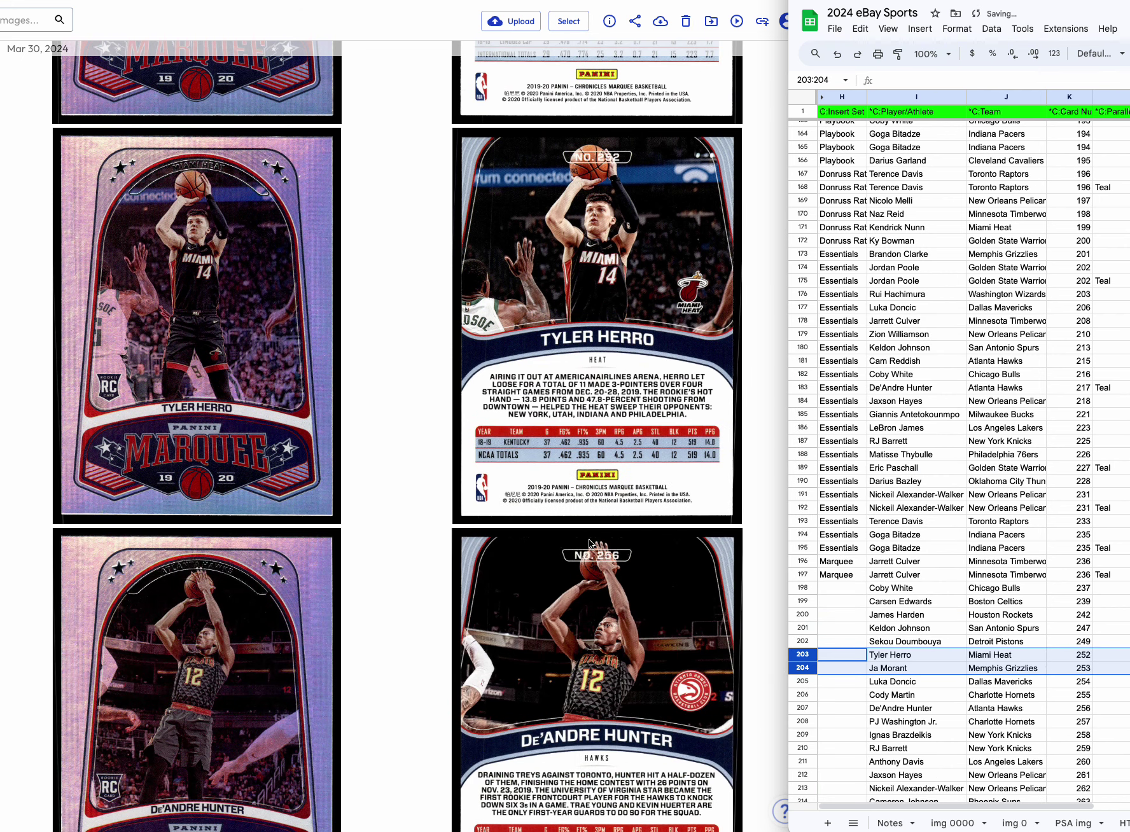
pyautogui.scroll(-4, 589, 544)
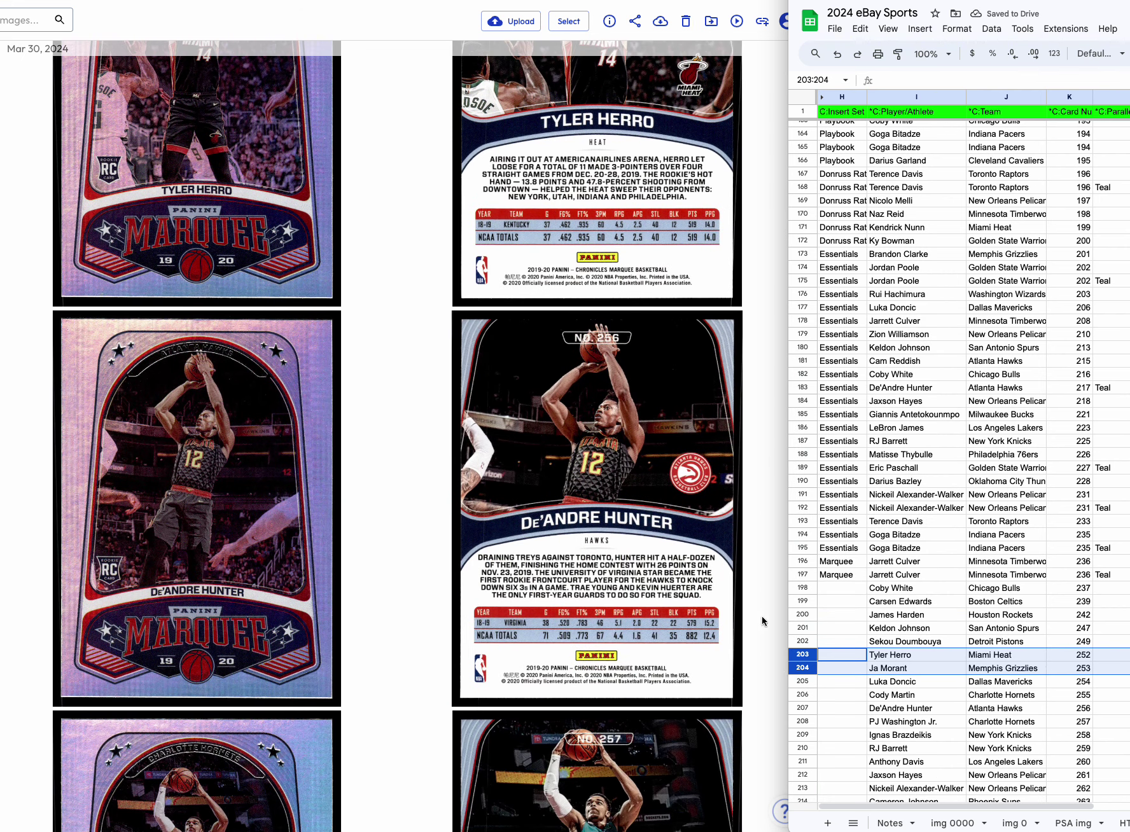
pyautogui.click(854, 693)
pyautogui.moveTo(803, 668); pyautogui.dragTo(801, 693)
pyautogui.rightClick(802, 693)
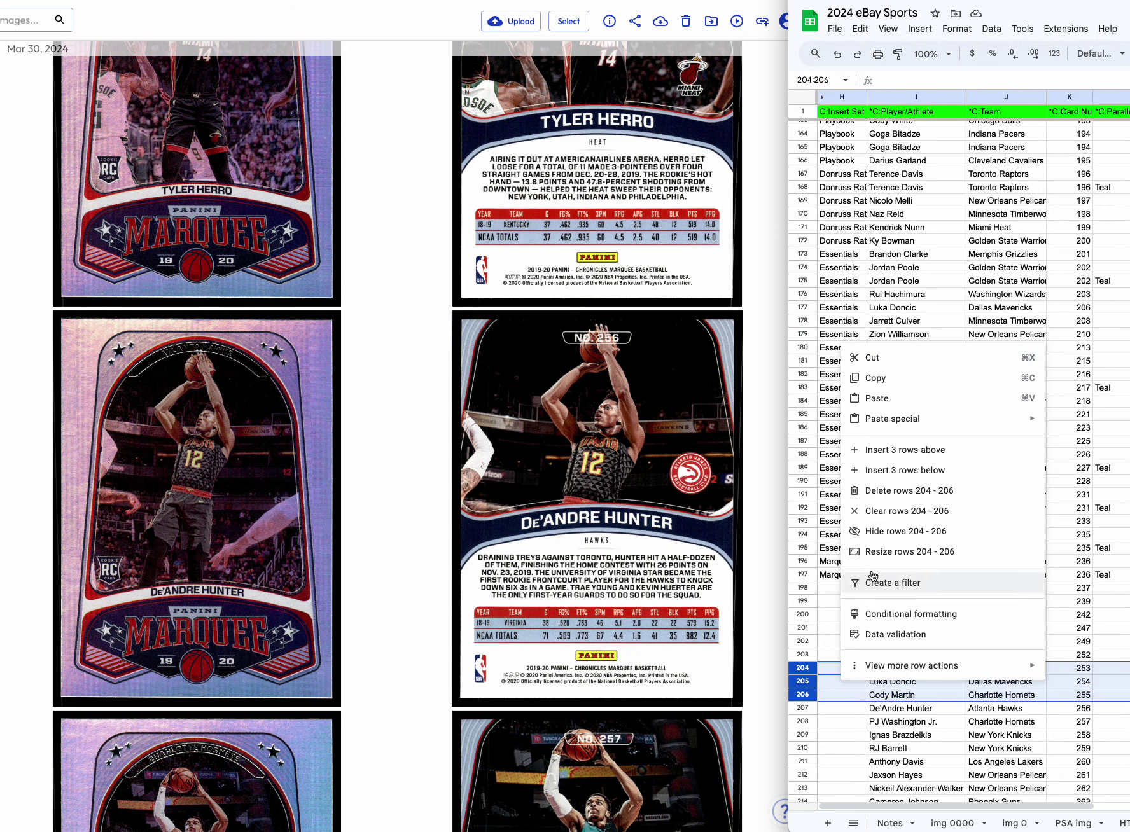
pyautogui.click(903, 491)
# Check PJ Washington Jr.'s card 257 scans and insert two blank rows directly below his entry in row 205.
pyautogui.scroll(-8, 641, 546)
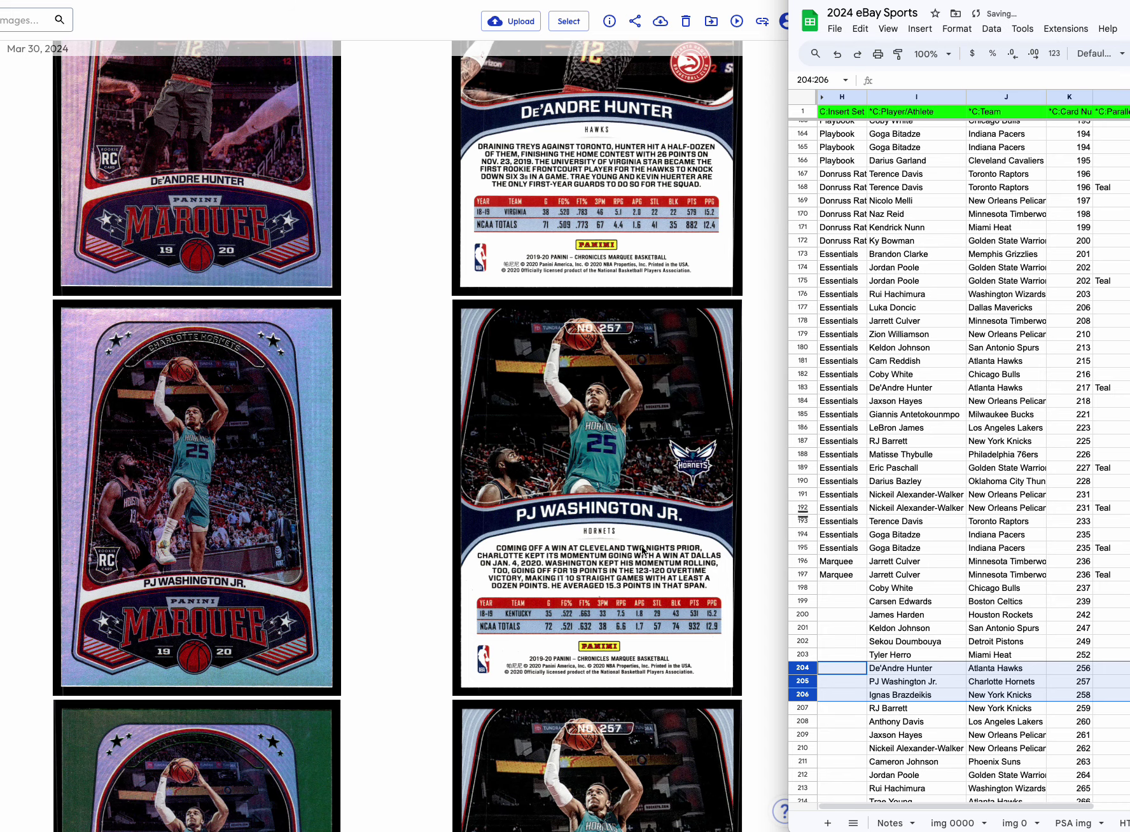
pyautogui.scroll(-10, 642, 550)
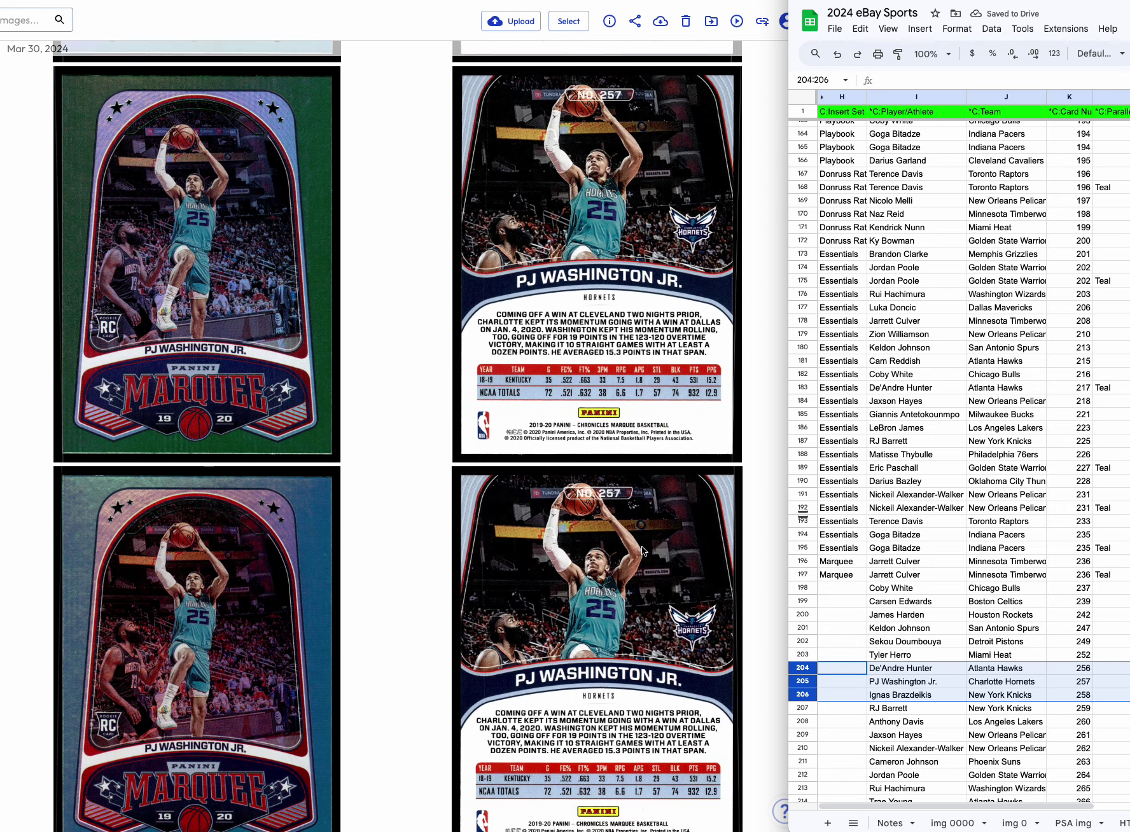
pyautogui.click(897, 682)
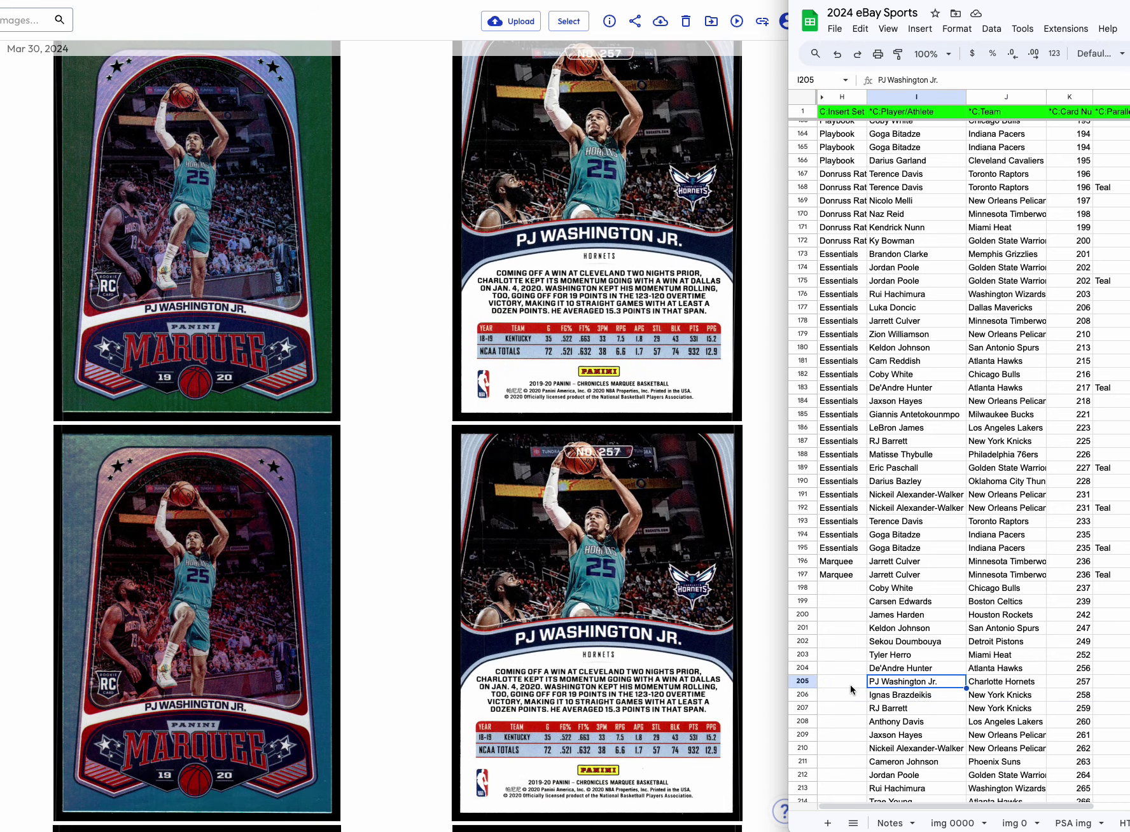
pyautogui.moveTo(805, 696); pyautogui.dragTo(804, 708)
pyautogui.rightClick(804, 708)
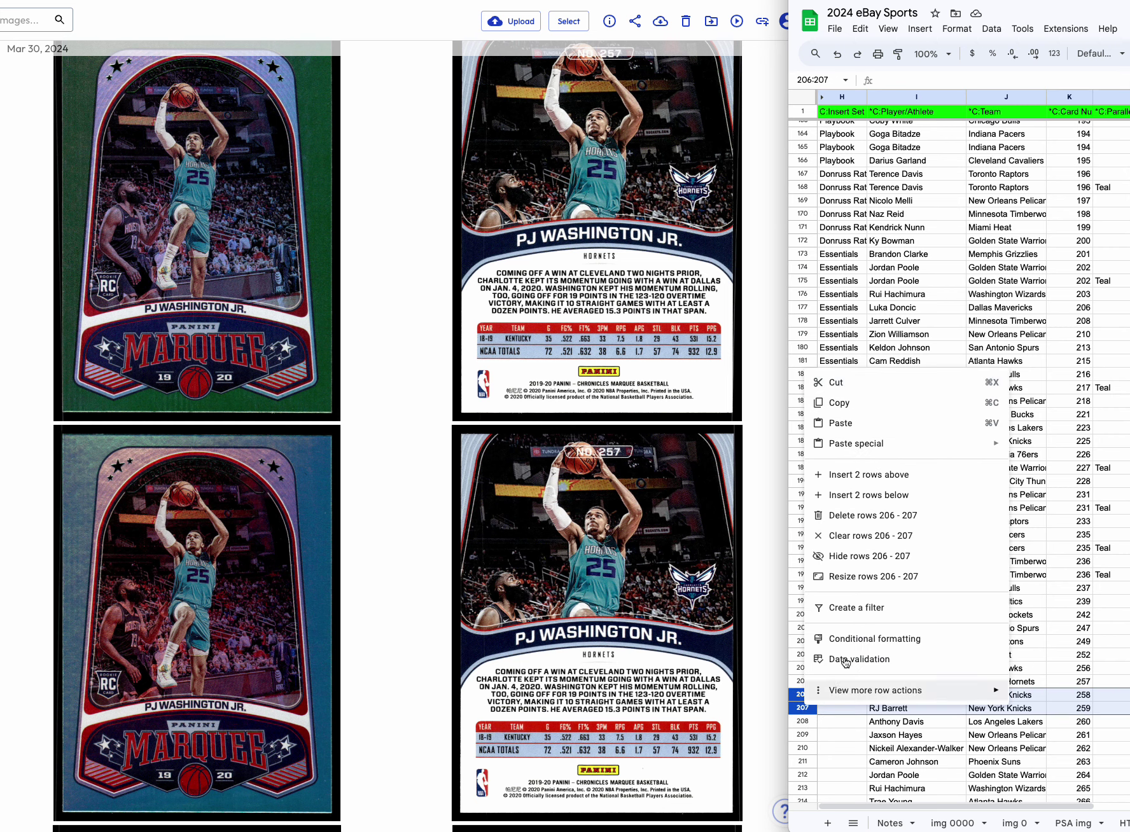
pyautogui.click(877, 498)
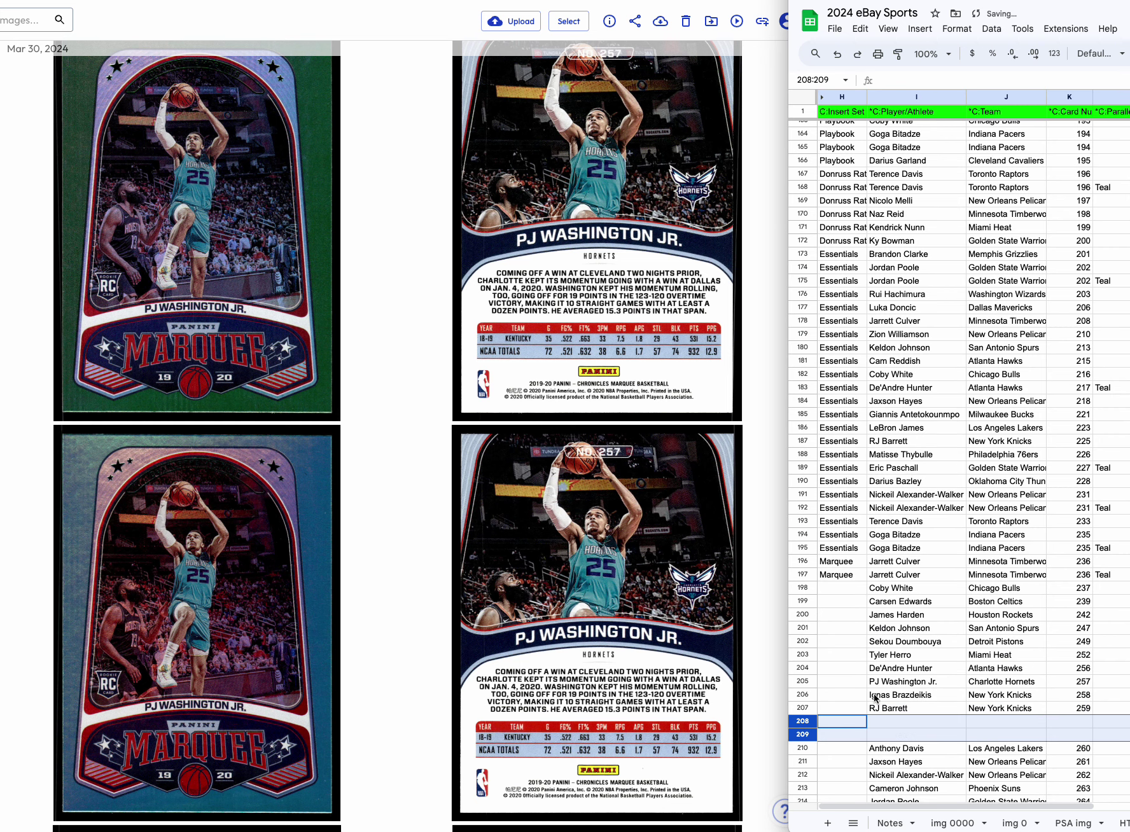
pyautogui.press('super+z')
pyautogui.rightClick(831, 695)
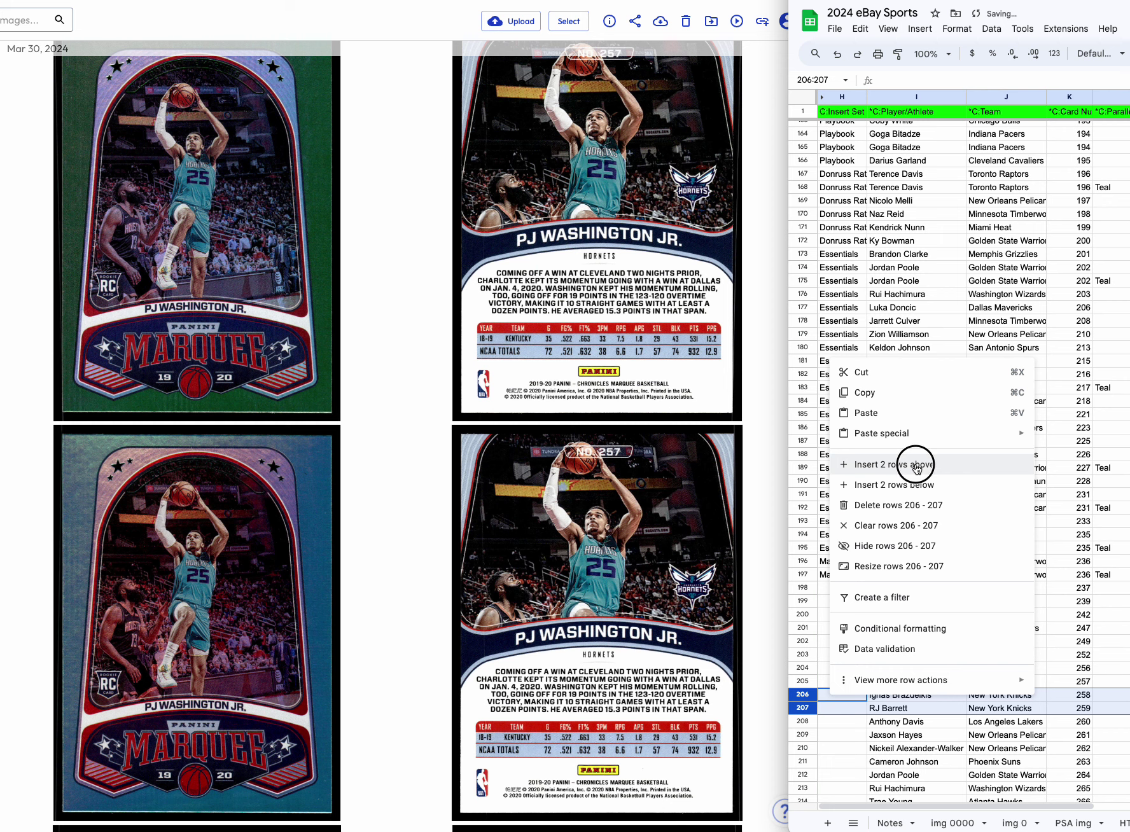
pyautogui.click(916, 469)
# Copy PJ Washington Jr.'s row 205 into the blank rows 206 and 207.
pyautogui.click(800, 681)
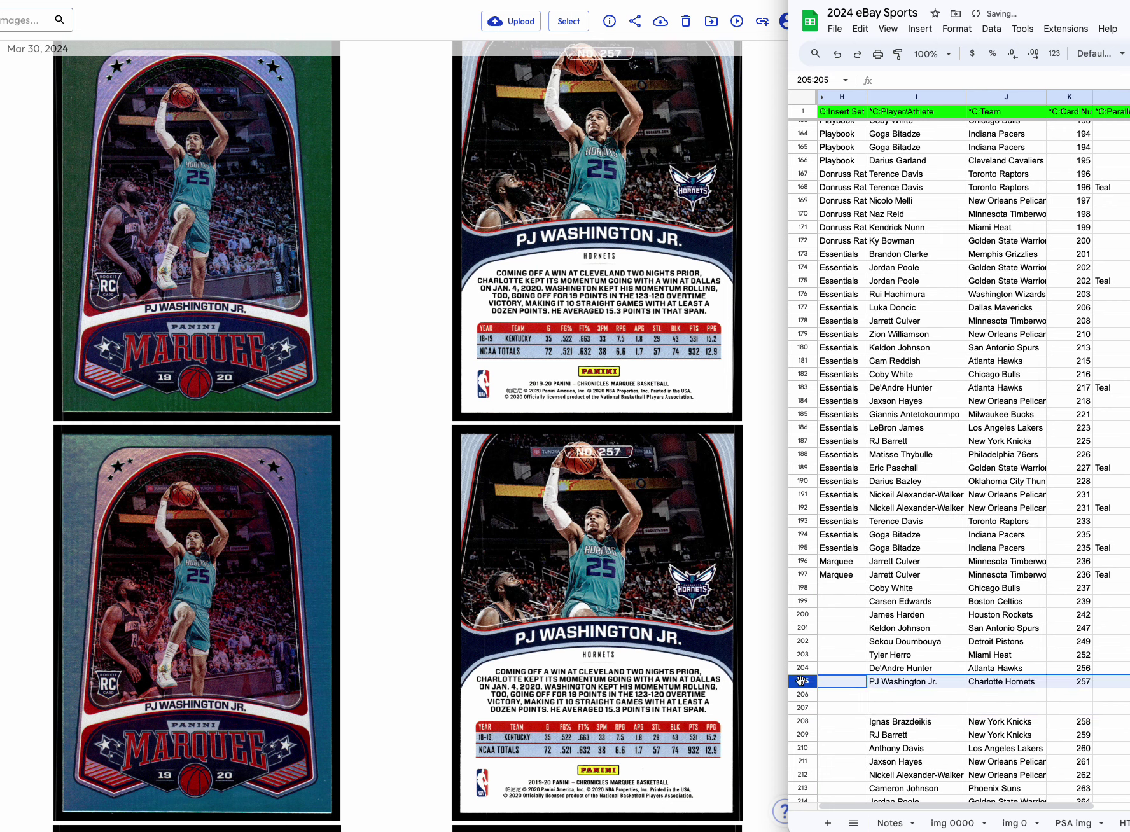
pyautogui.moveTo(803, 694); pyautogui.dragTo(805, 708)
pyautogui.hotkey('ctrl', 'v')
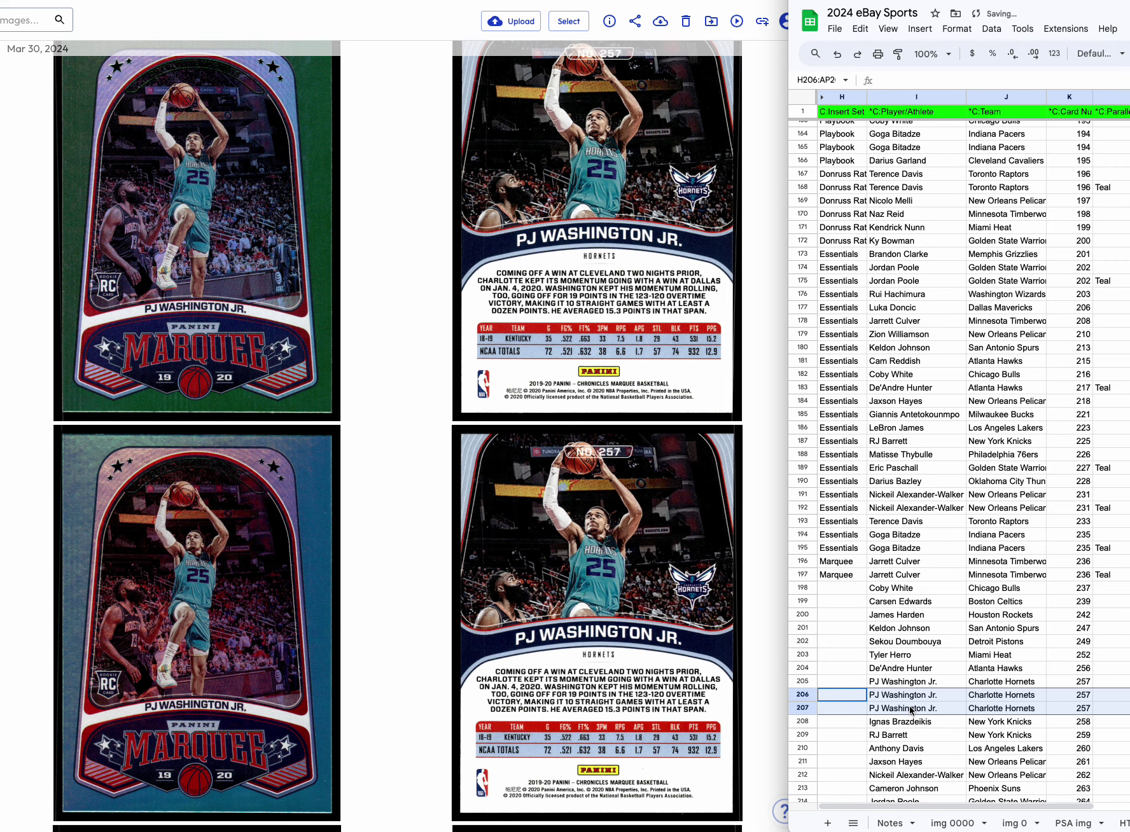
# Mark PJ Washington Jr.'s card 257 parallels as Green in row 206 and Teal in row 207.
pyautogui.scroll(5, 310, 293)
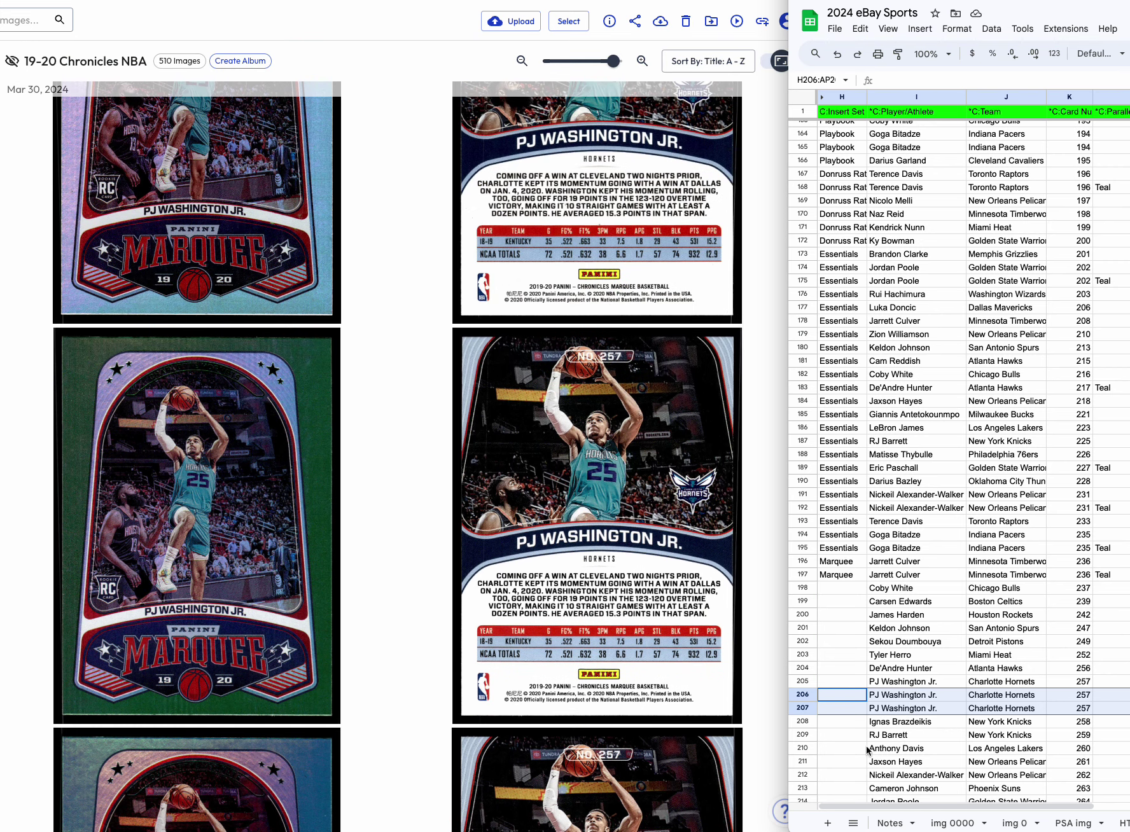
pyautogui.moveTo(1107, 697); pyautogui.dragTo(1109, 690)
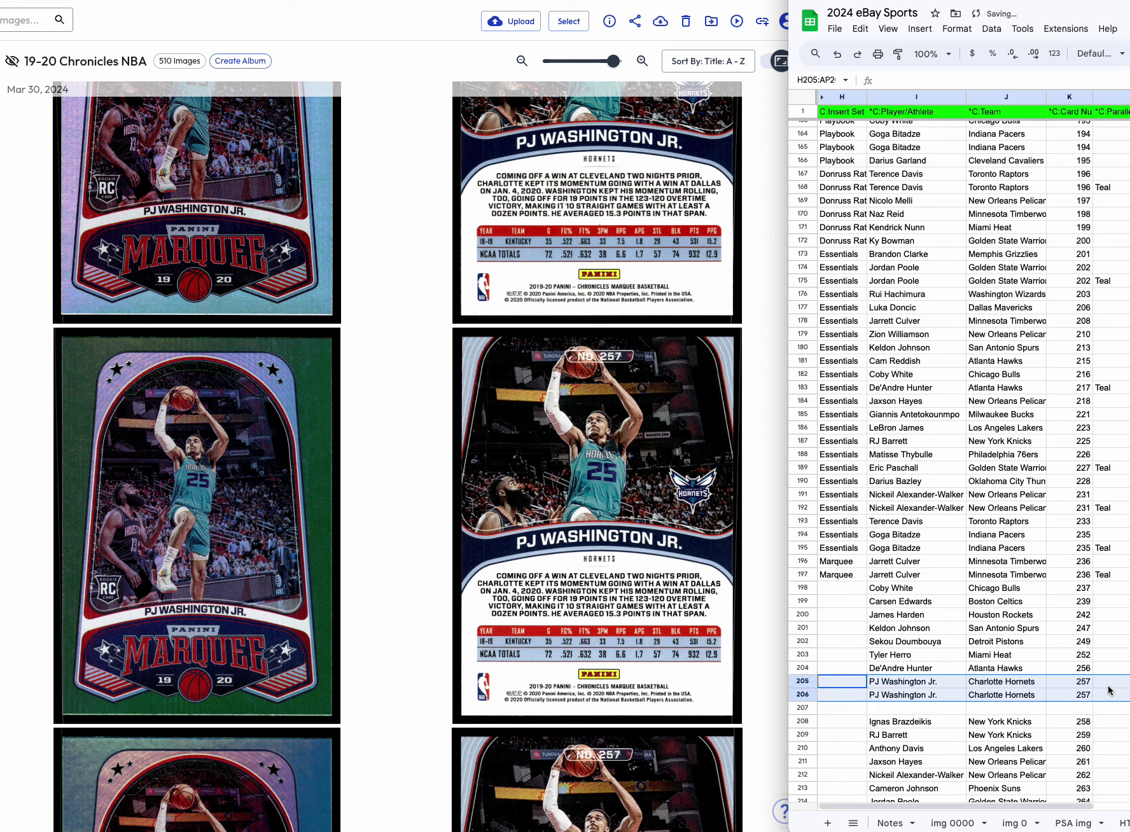
pyautogui.click(1110, 682)
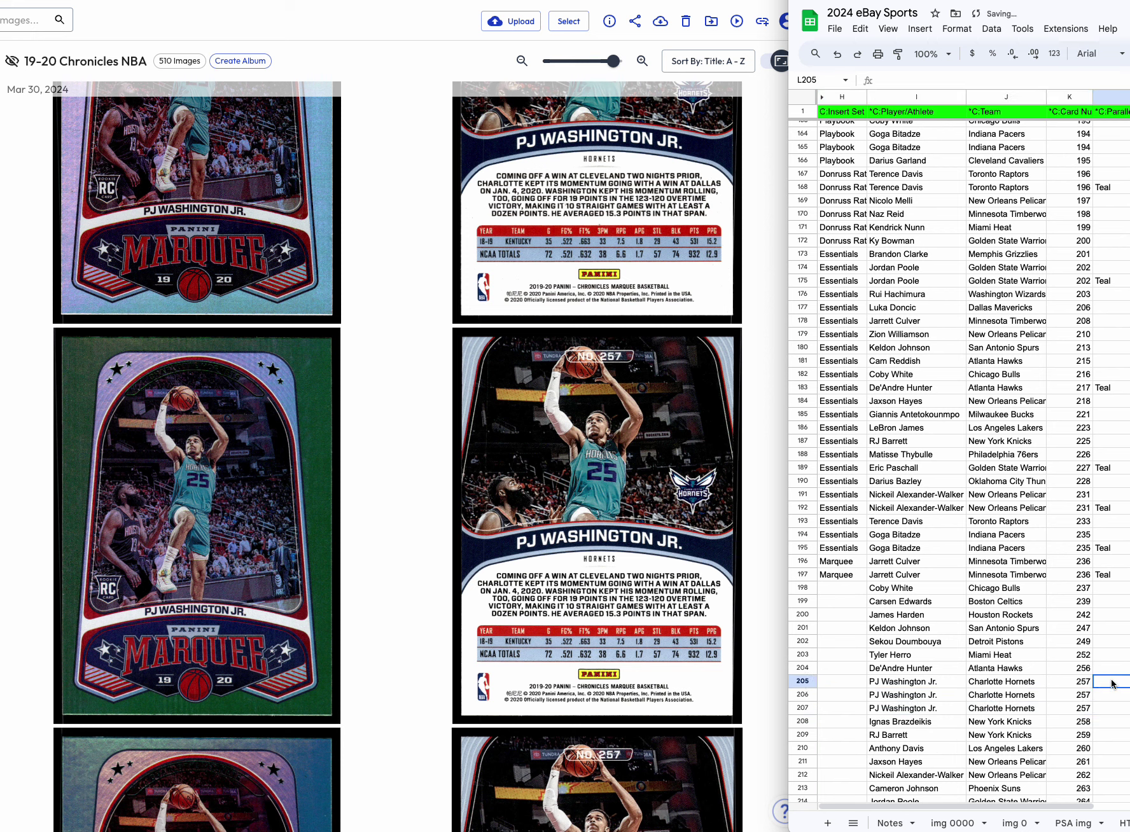
pyautogui.write('bas')
pyautogui.press('Return')
pyautogui.write('Tea')
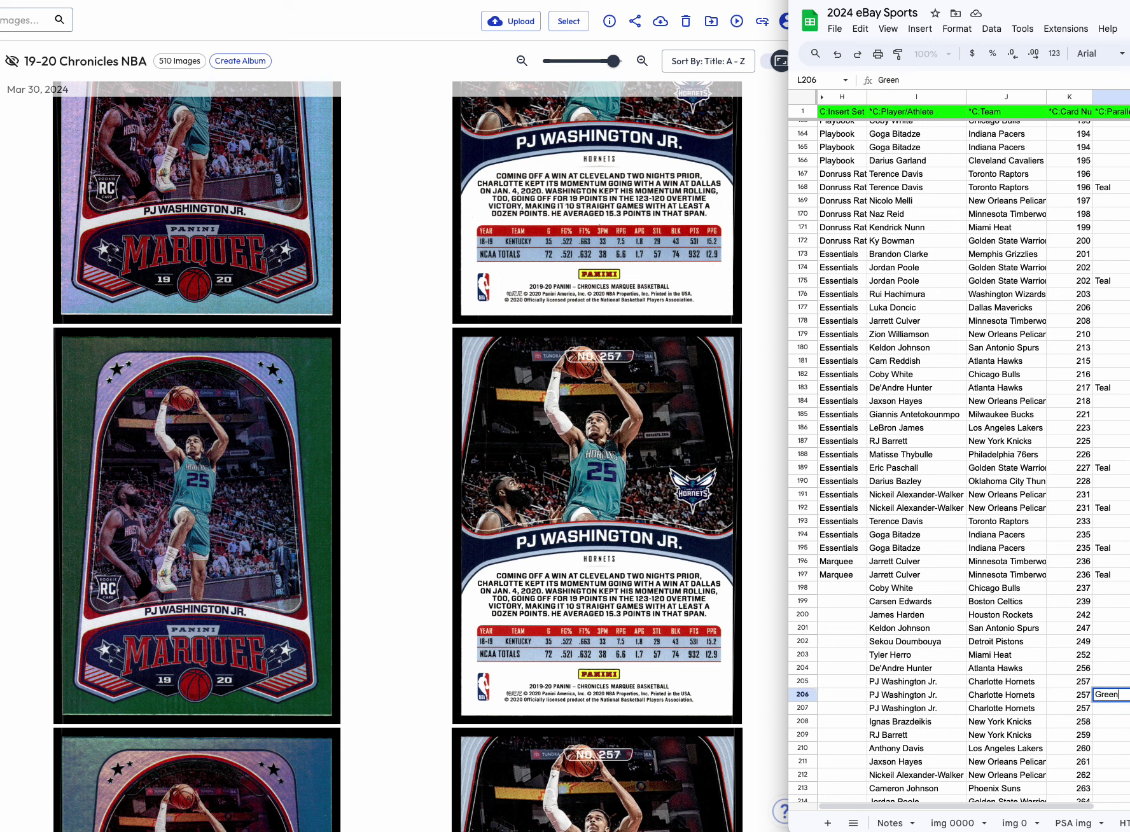
pyautogui.press('Return')
pyautogui.write('Teal')
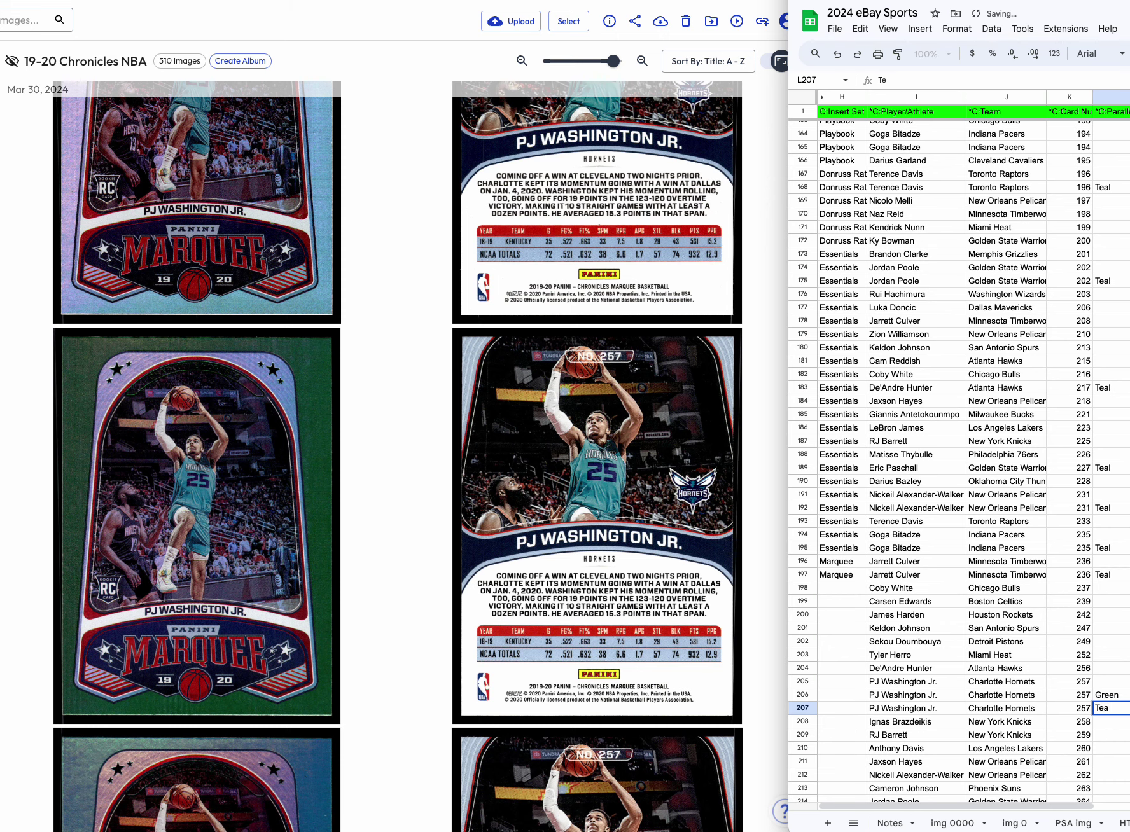
pyautogui.press('Return')
# Delete the rows for Ignas Brazdeikis's card 258 and Anthony Davis's card 260, which have no scans.
pyautogui.scroll(-15, 587, 558)
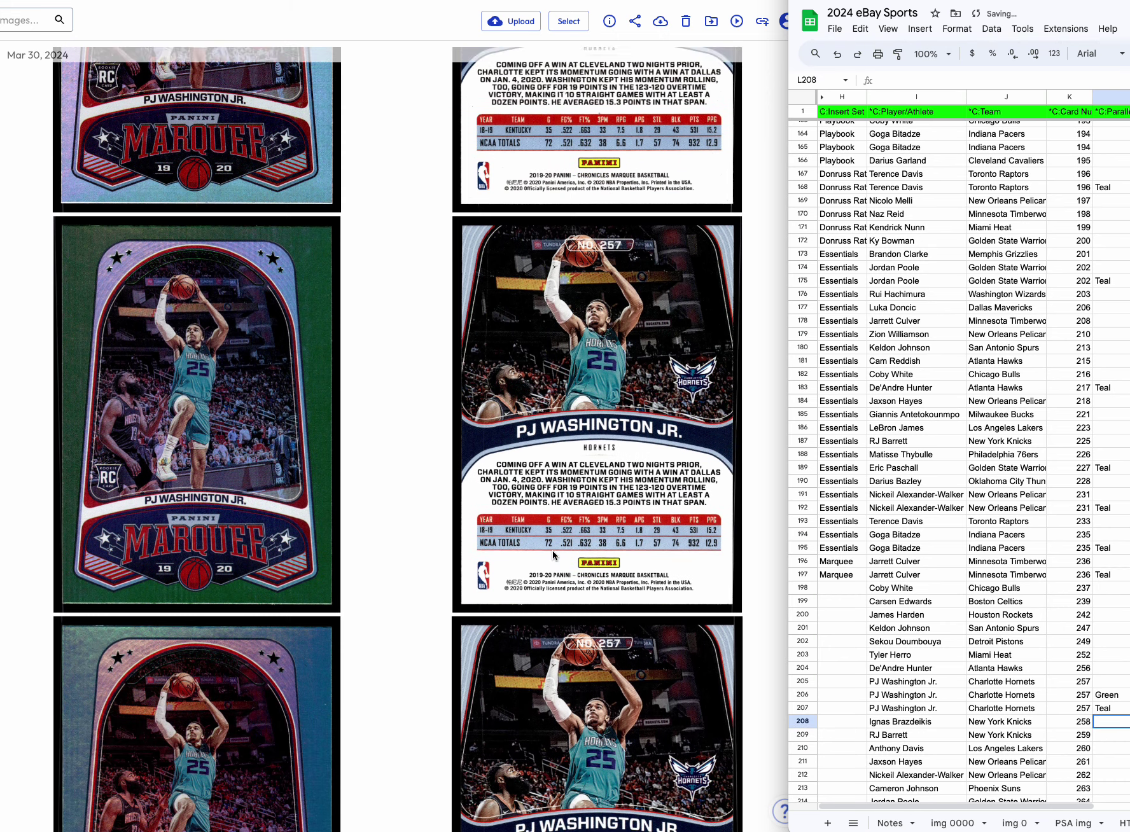
pyautogui.scroll(-1, 553, 550)
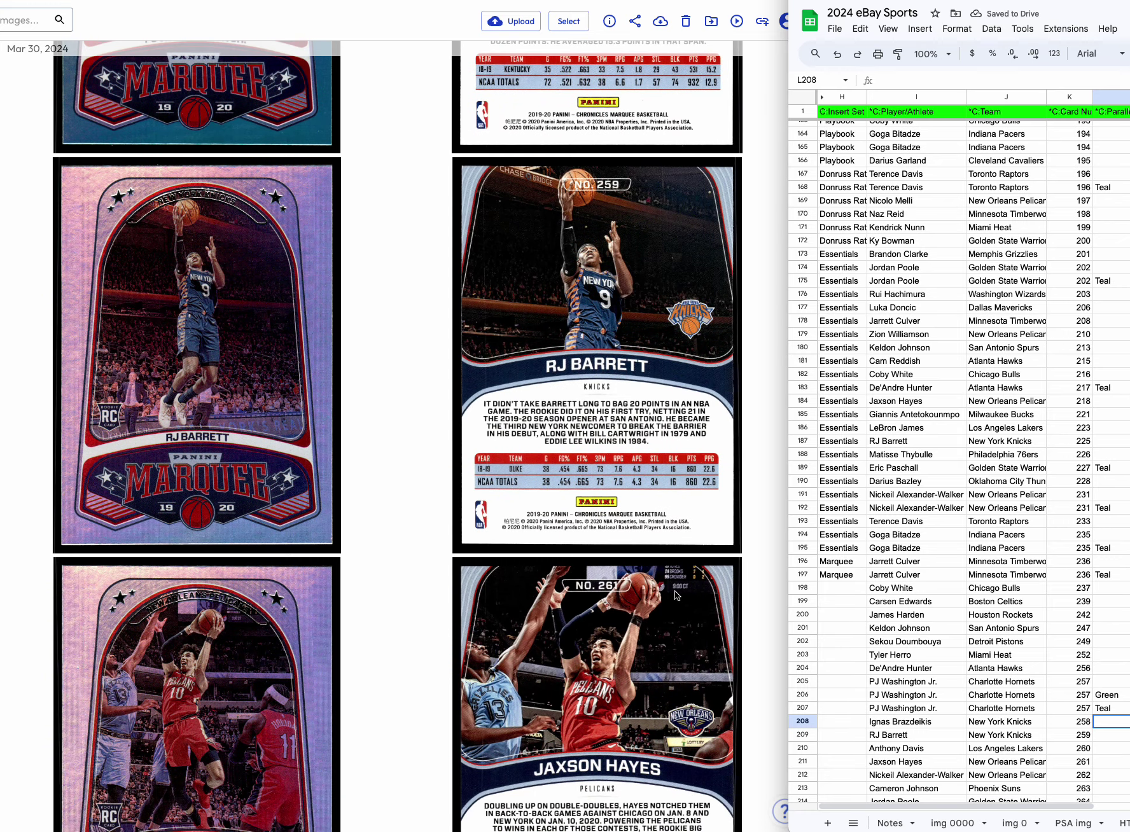
pyautogui.click(801, 723)
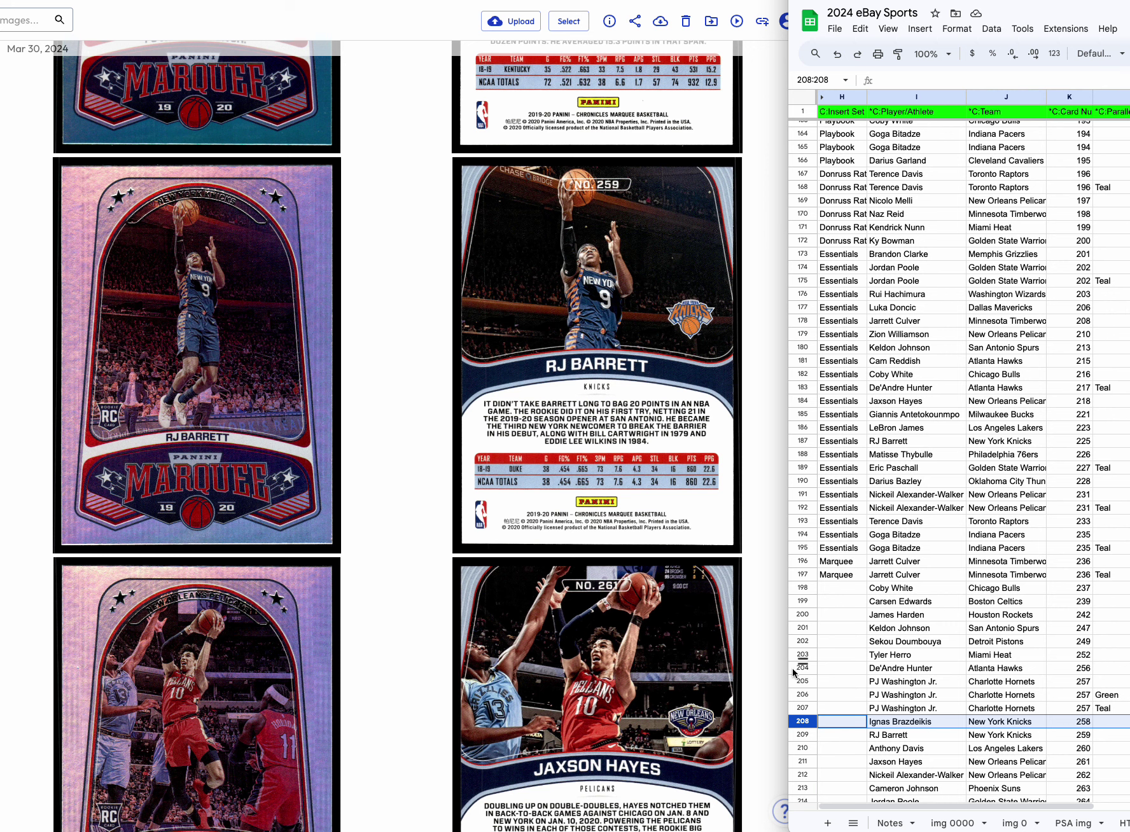
pyautogui.rightClick(801, 719)
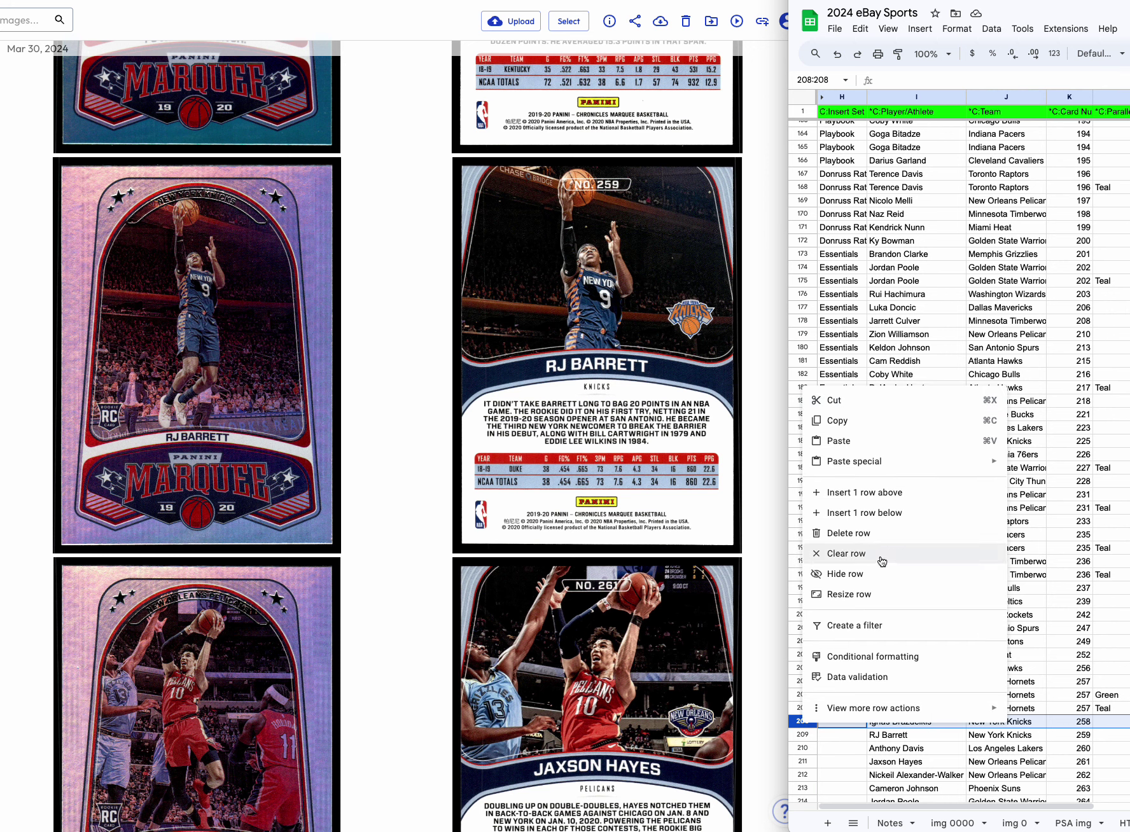
pyautogui.click(878, 533)
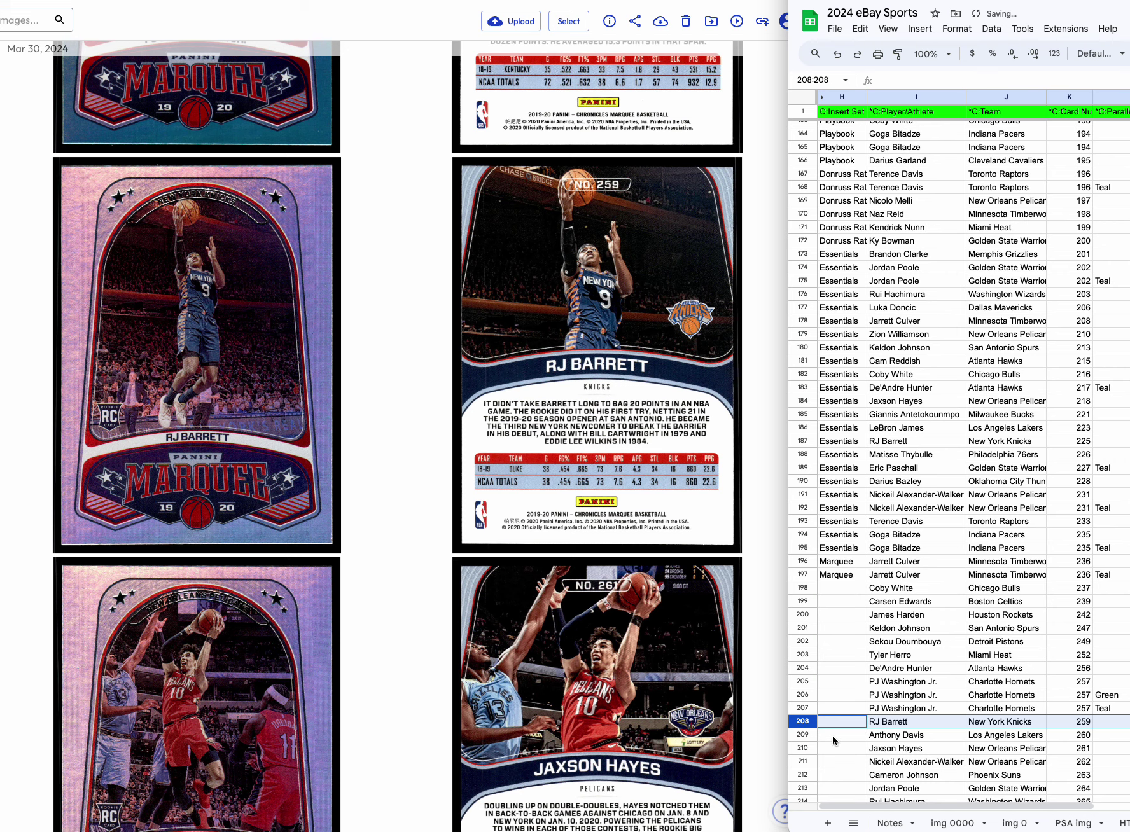
pyautogui.rightClick(802, 734)
pyautogui.click(875, 546)
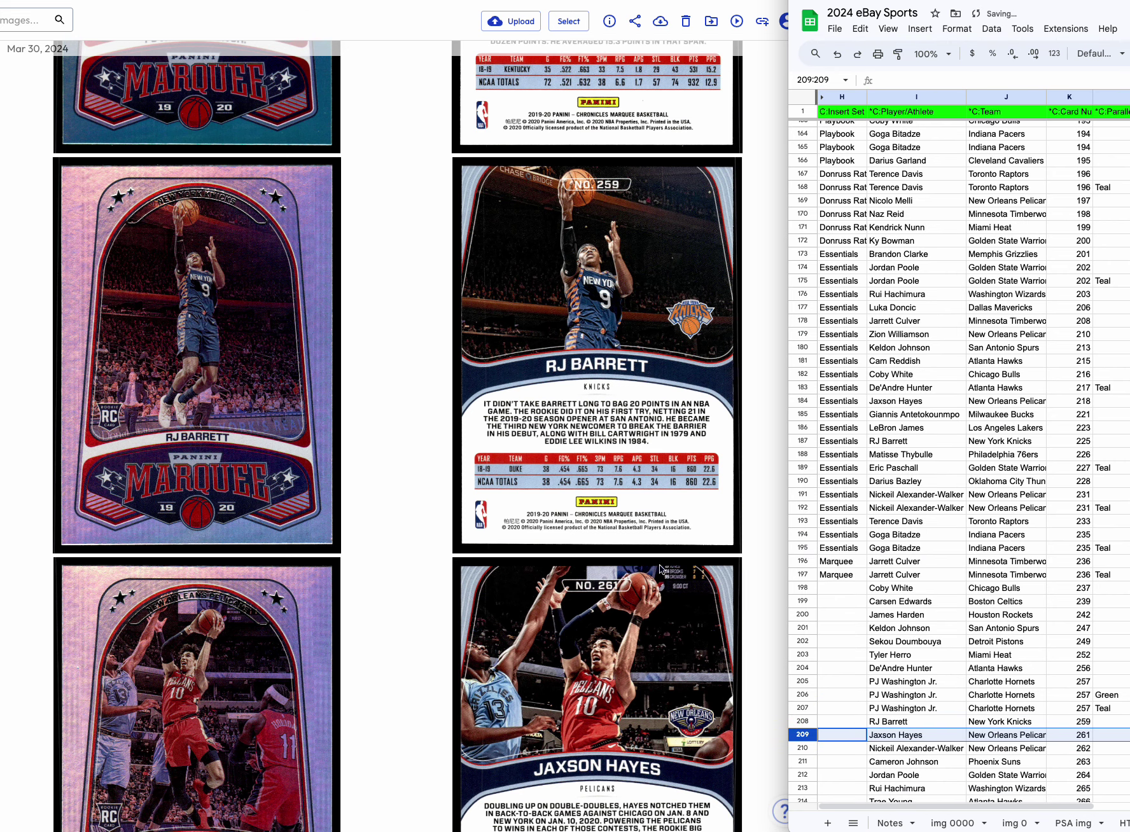
# Insert a blank row above Jaxson Hayes's card 261 and copy his row into it.
pyautogui.scroll(-2, 605, 571)
pyautogui.scroll(-3, 606, 571)
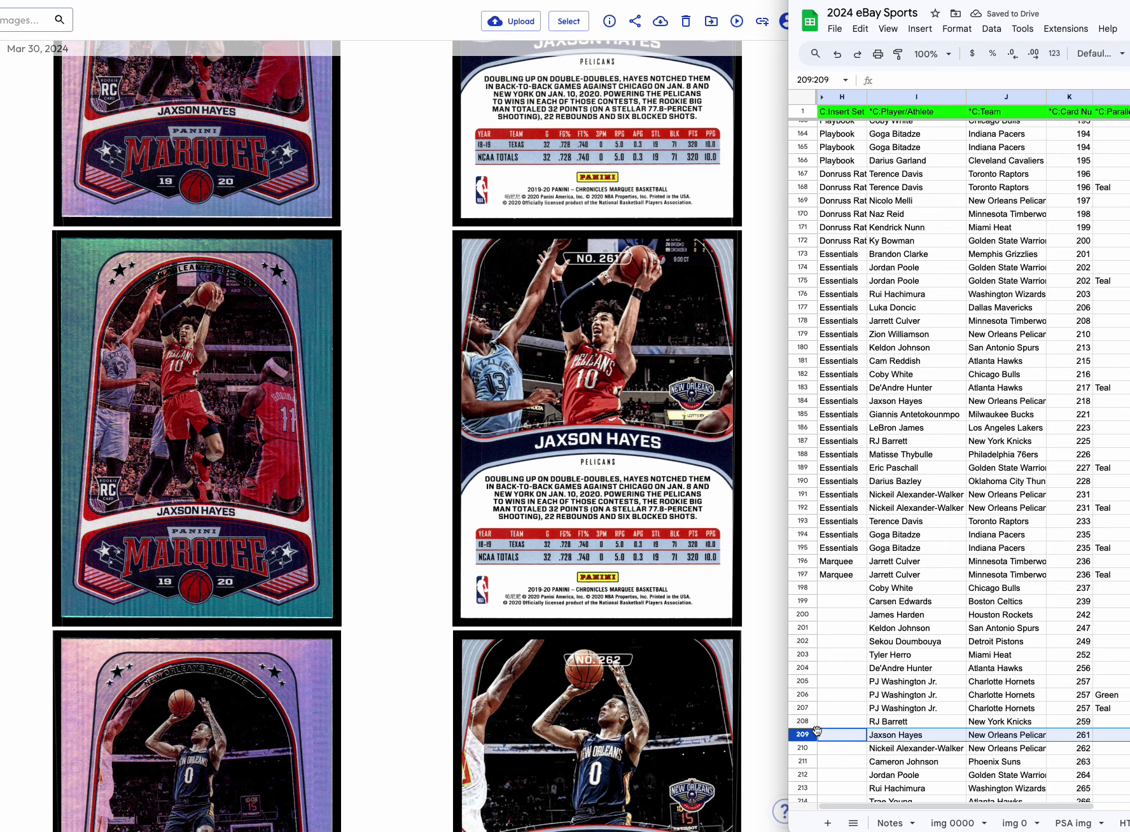
pyautogui.rightClick(817, 730)
pyautogui.click(872, 512)
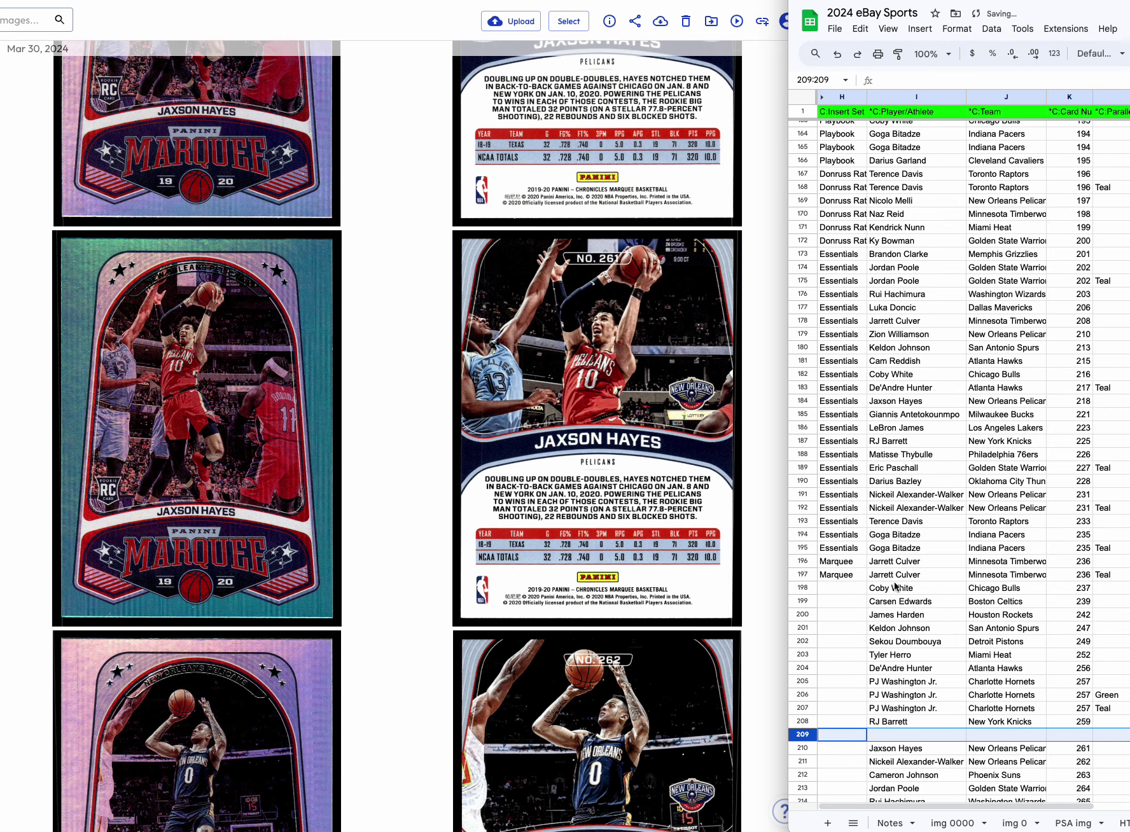
pyautogui.click(799, 748)
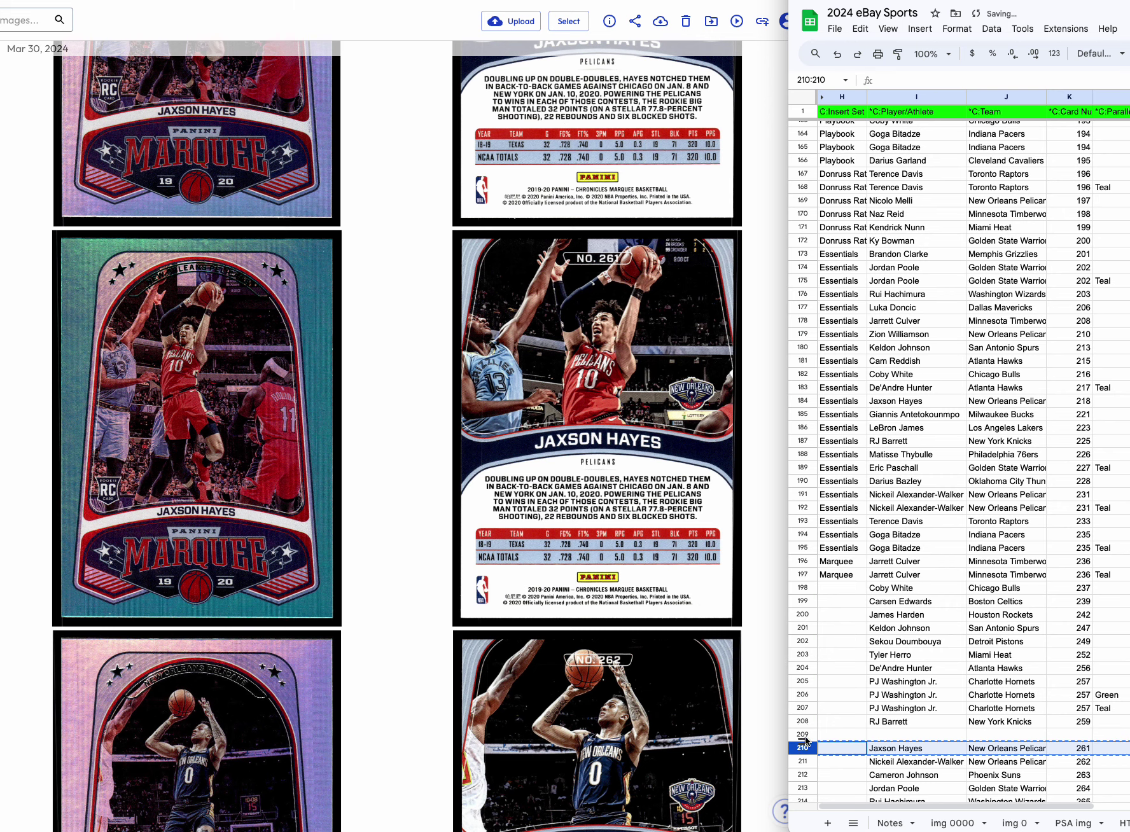
pyautogui.click(803, 735)
pyautogui.hotkey('ctrl', 'v')
# Copy the Teal parallel from PJ Washington Jr.'s row 207 to Jaxson Hayes's row 210.
pyautogui.click(1104, 708)
pyautogui.hotkey('ctrl', 'c')
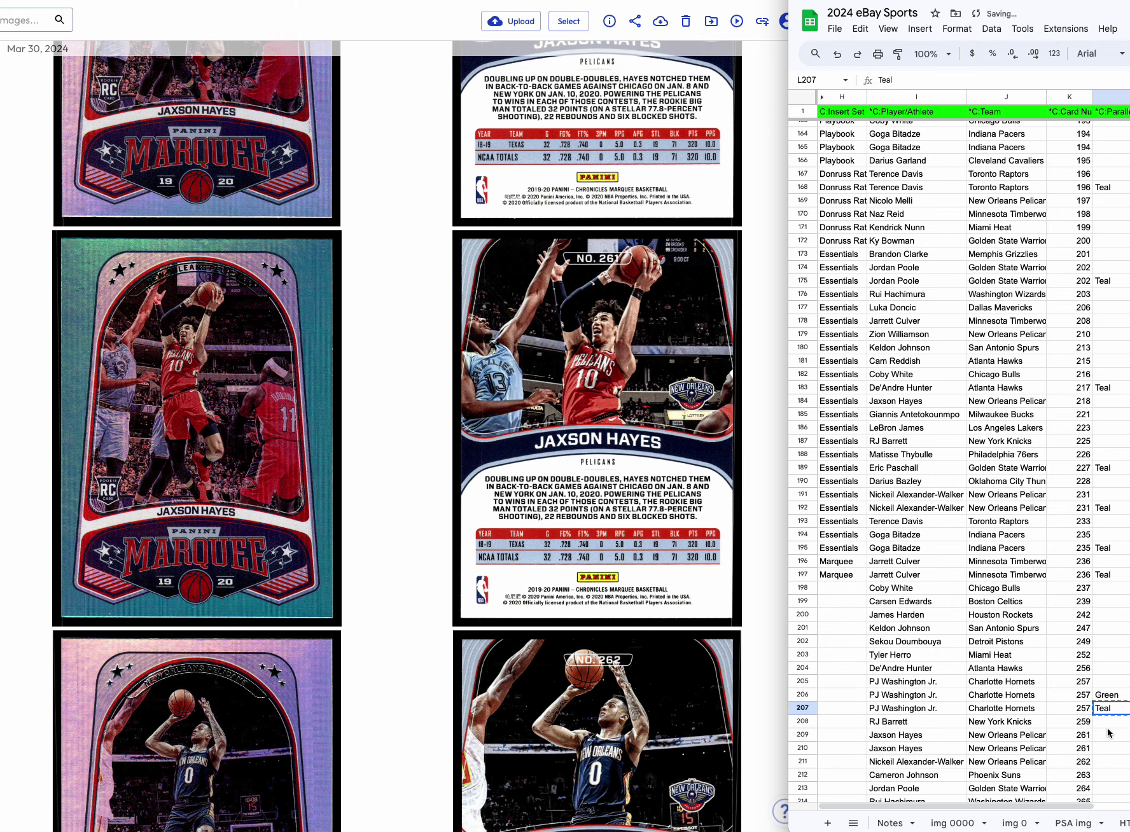
pyautogui.click(1107, 748)
pyautogui.hotkey('ctrl', 'v')
# Check the scans for cards 262 and 263 and copy the Teal parallel to Cameron Johnson's row 212.
pyautogui.scroll(-7, 957, 711)
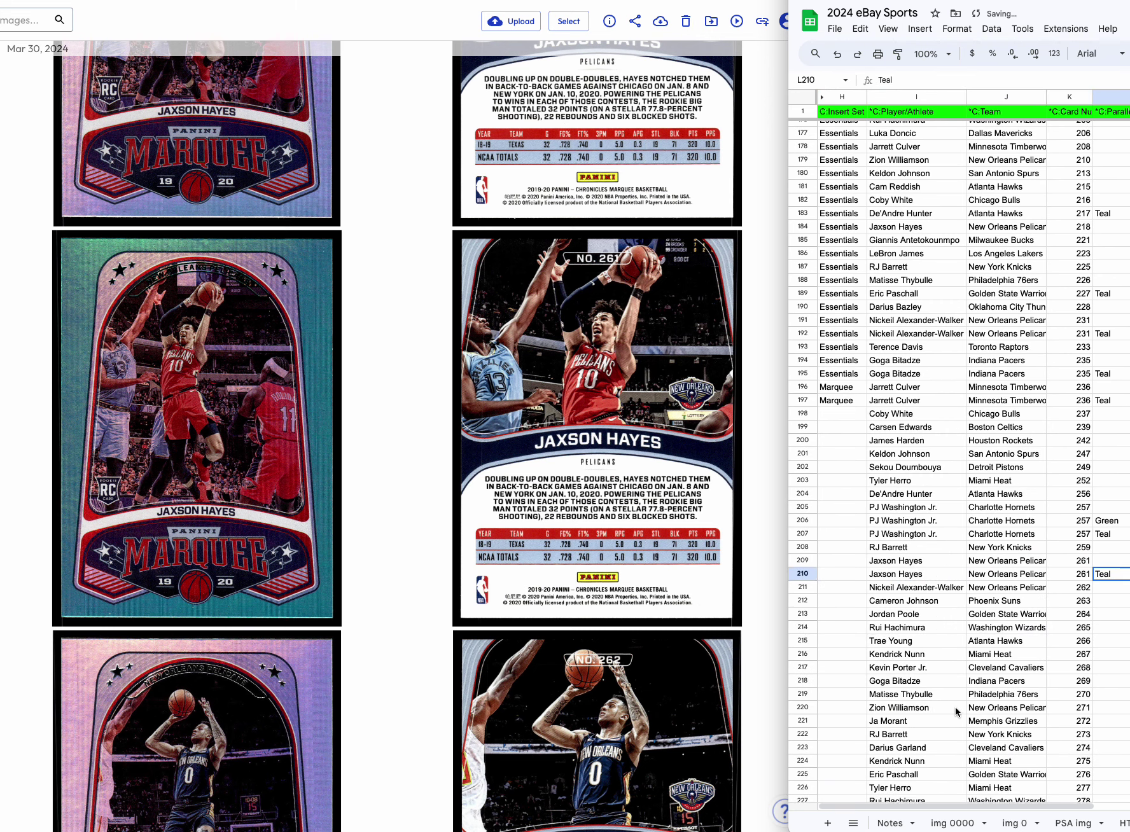
pyautogui.scroll(1, 958, 307)
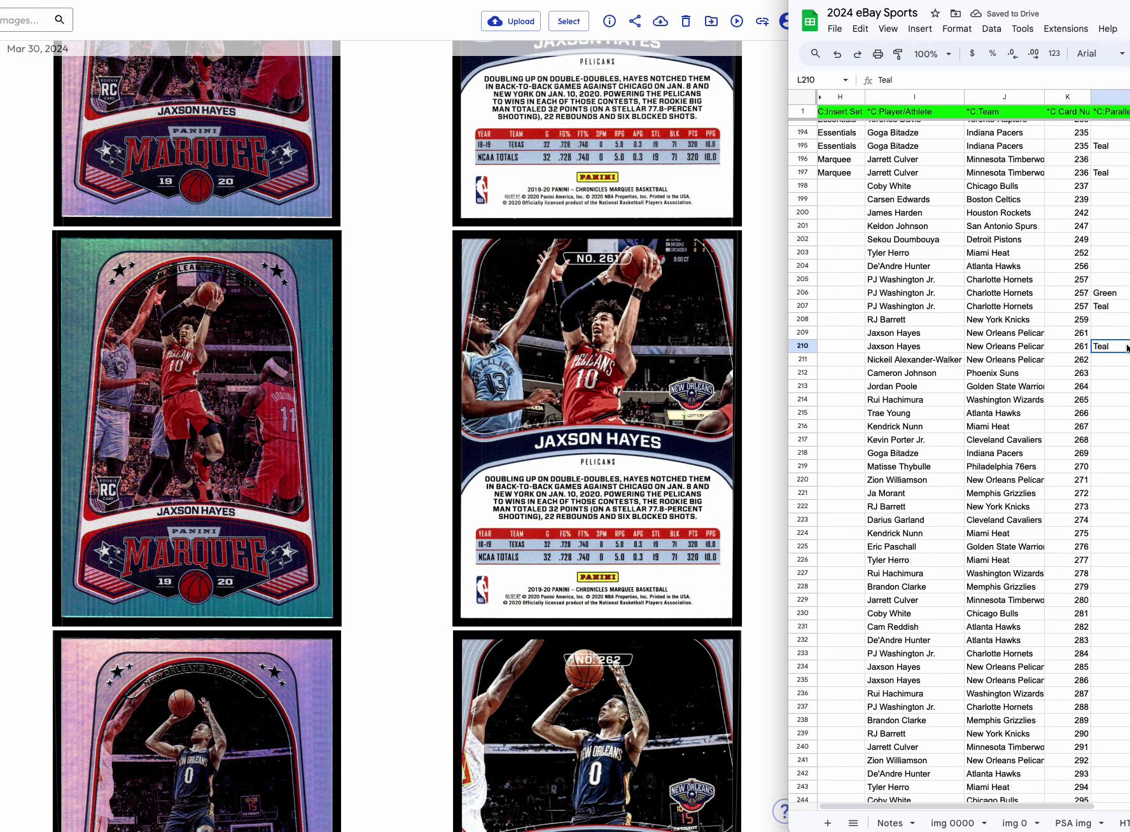
pyautogui.scroll(-9, 596, 520)
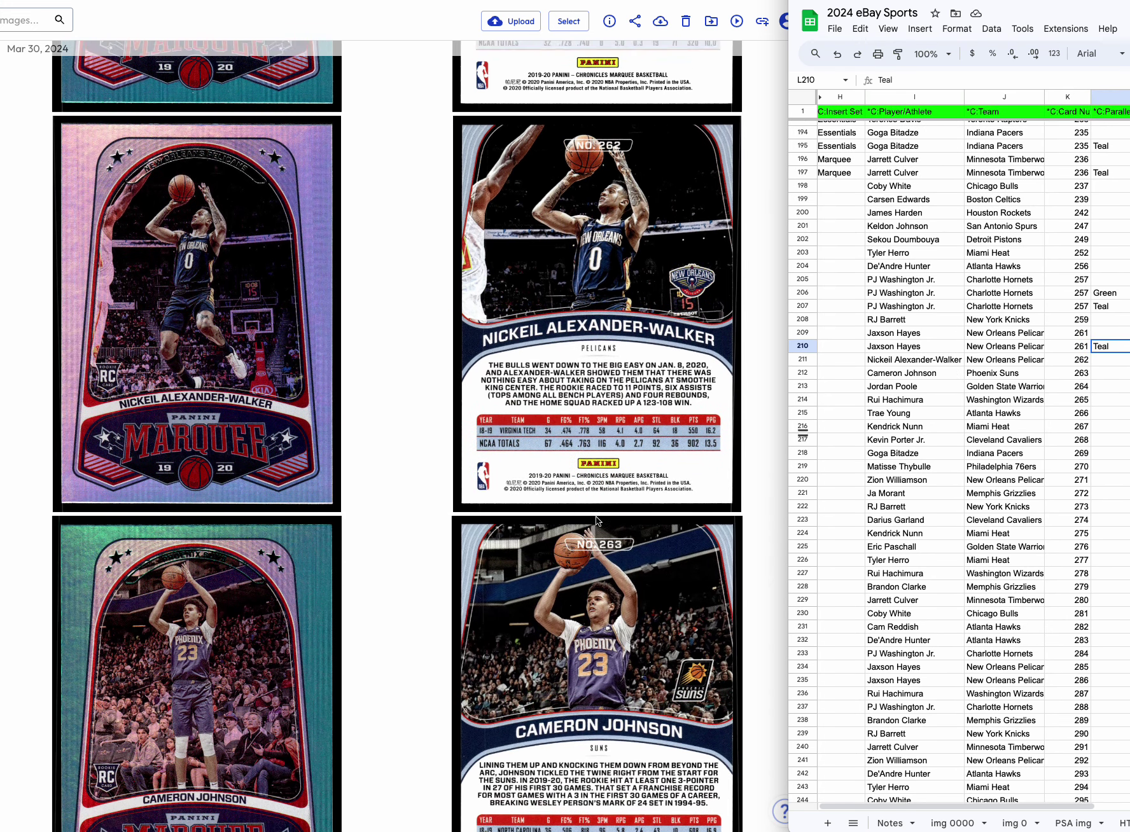
pyautogui.scroll(-5, 596, 520)
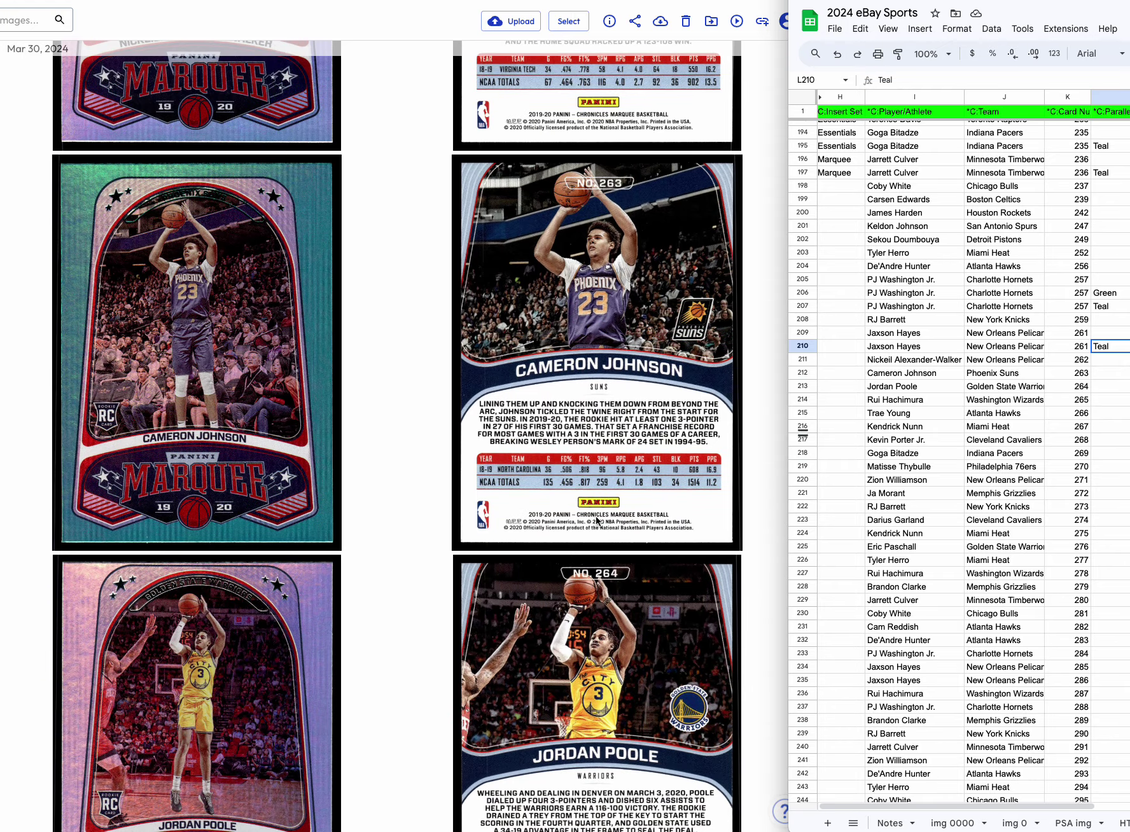
pyautogui.click(1104, 346)
pyautogui.hotkey('ctrl', 'c')
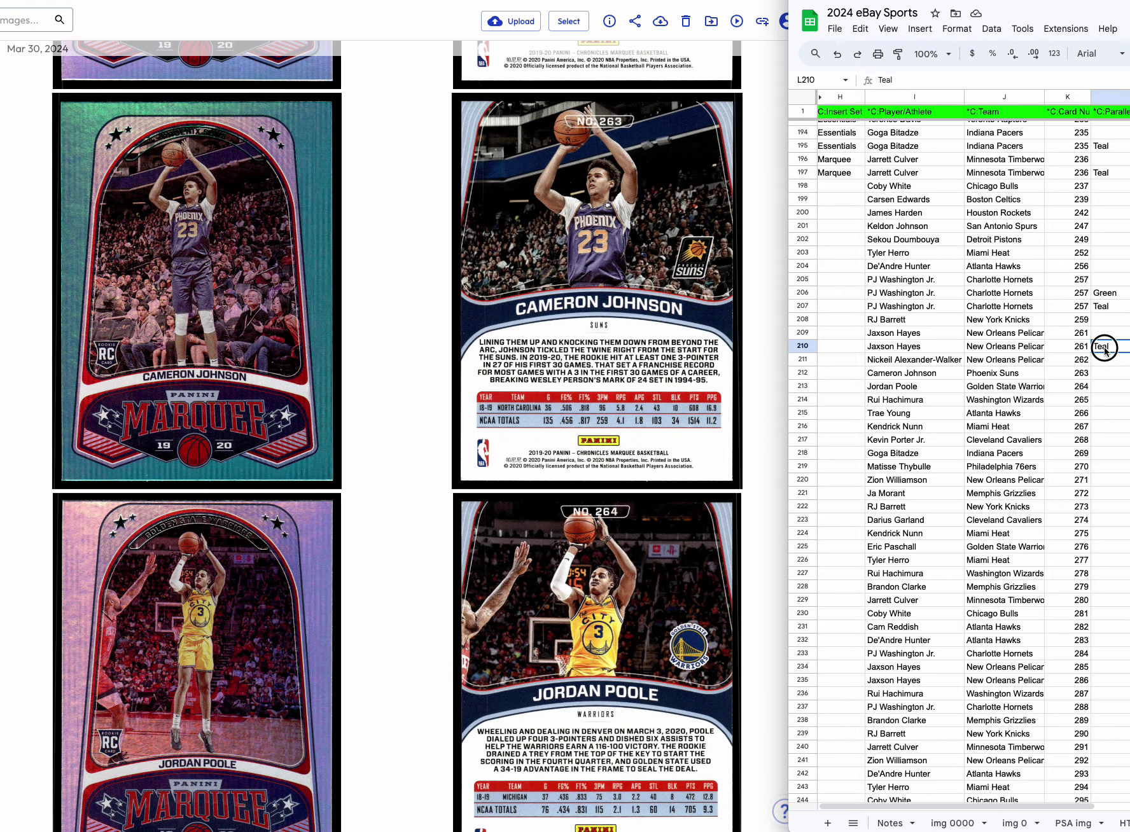
pyautogui.click(1107, 373)
pyautogui.hotkey('ctrl', 'v')
# Compare the scans after card 264 with the sheet and delete row 214, Rui Hachimura's card 265.
pyautogui.scroll(-5, 540, 596)
pyautogui.scroll(-10, 539, 596)
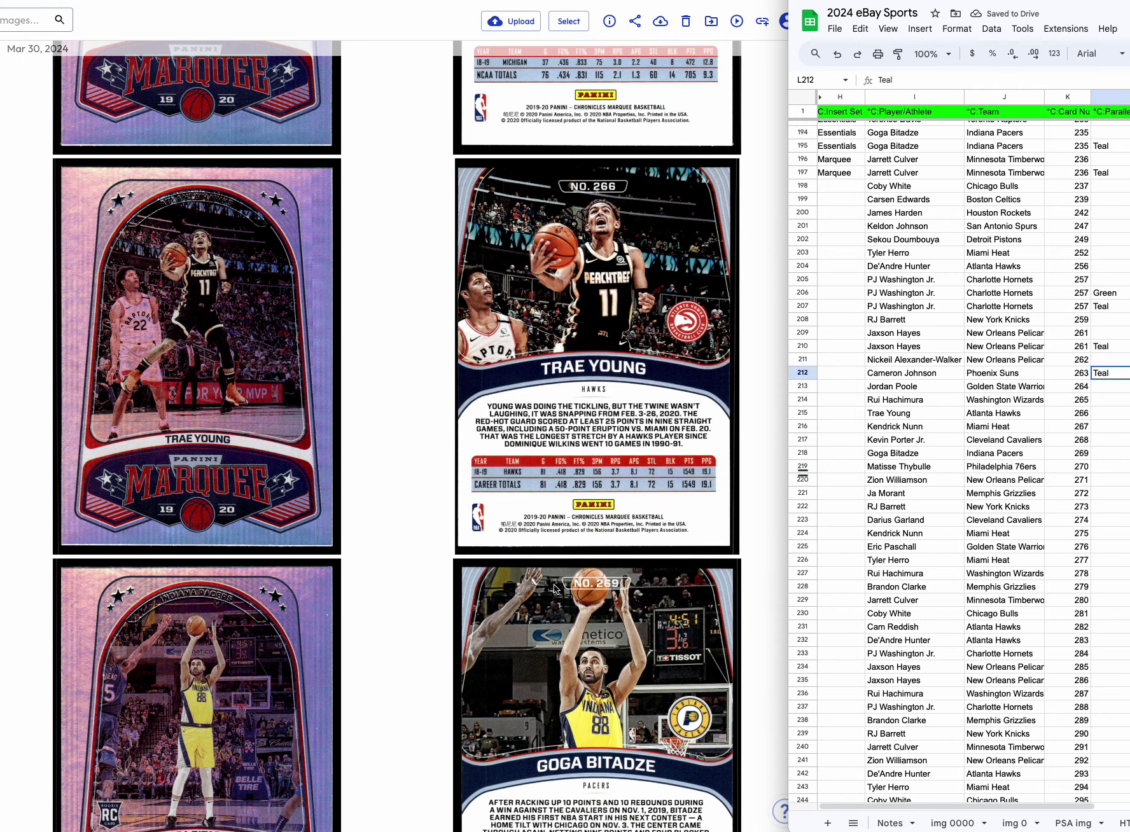
pyautogui.scroll(-1, 555, 589)
pyautogui.click(813, 399)
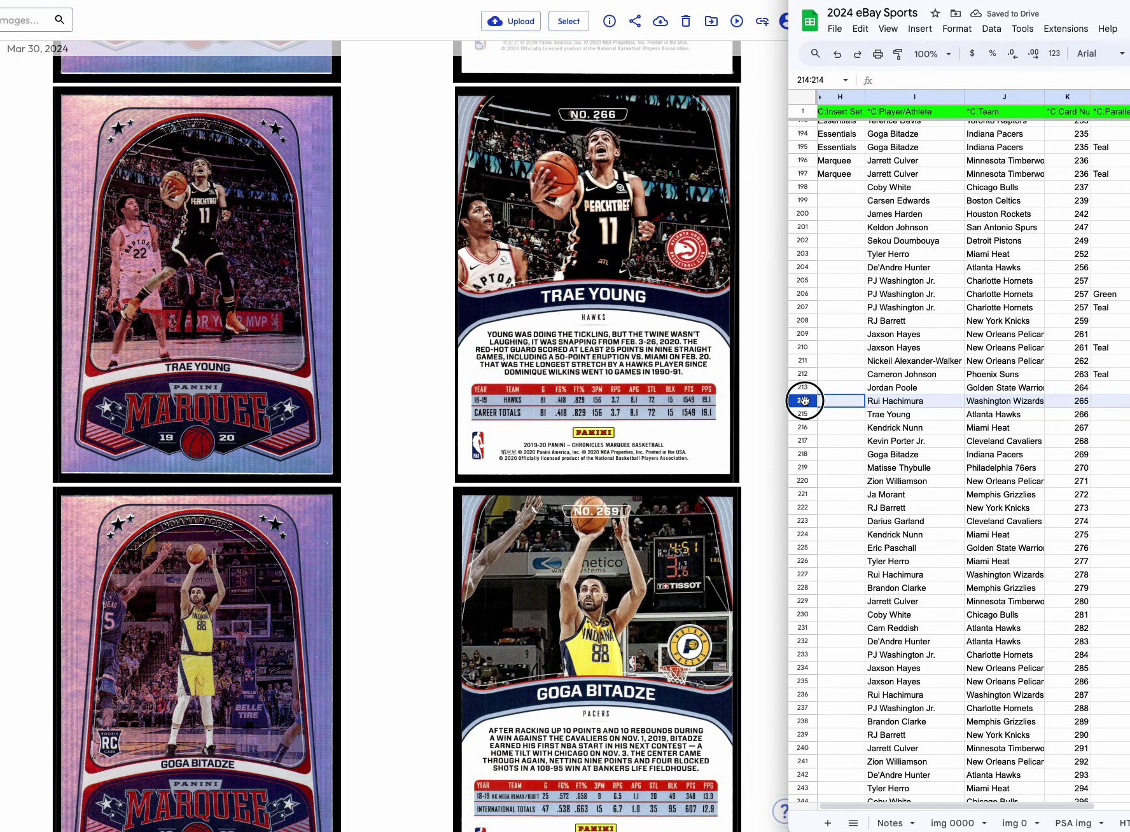
pyautogui.rightClick(813, 400)
pyautogui.click(871, 548)
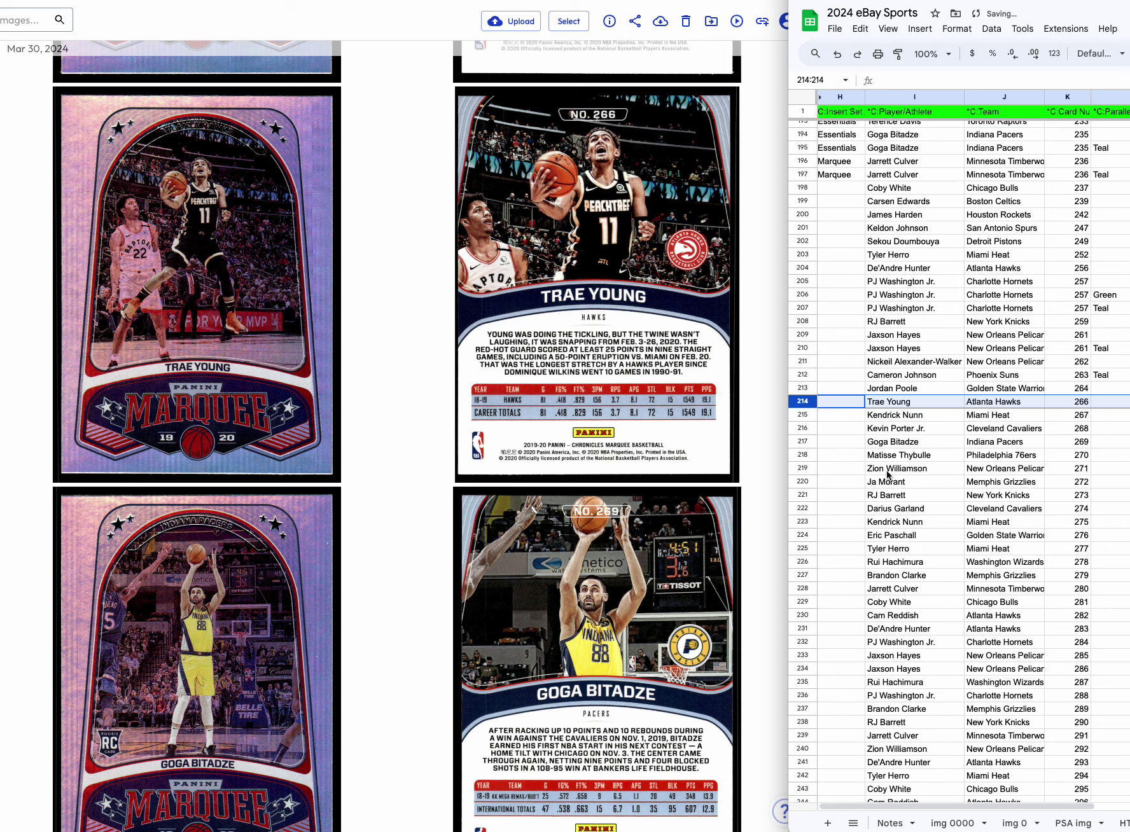
# Try deleting rows 215 and 216, Kendrick Nunn's card 267 and Kevin Porter Jr.'s card 268.
pyautogui.moveTo(803, 416); pyautogui.dragTo(804, 428)
pyautogui.rightClick(802, 429)
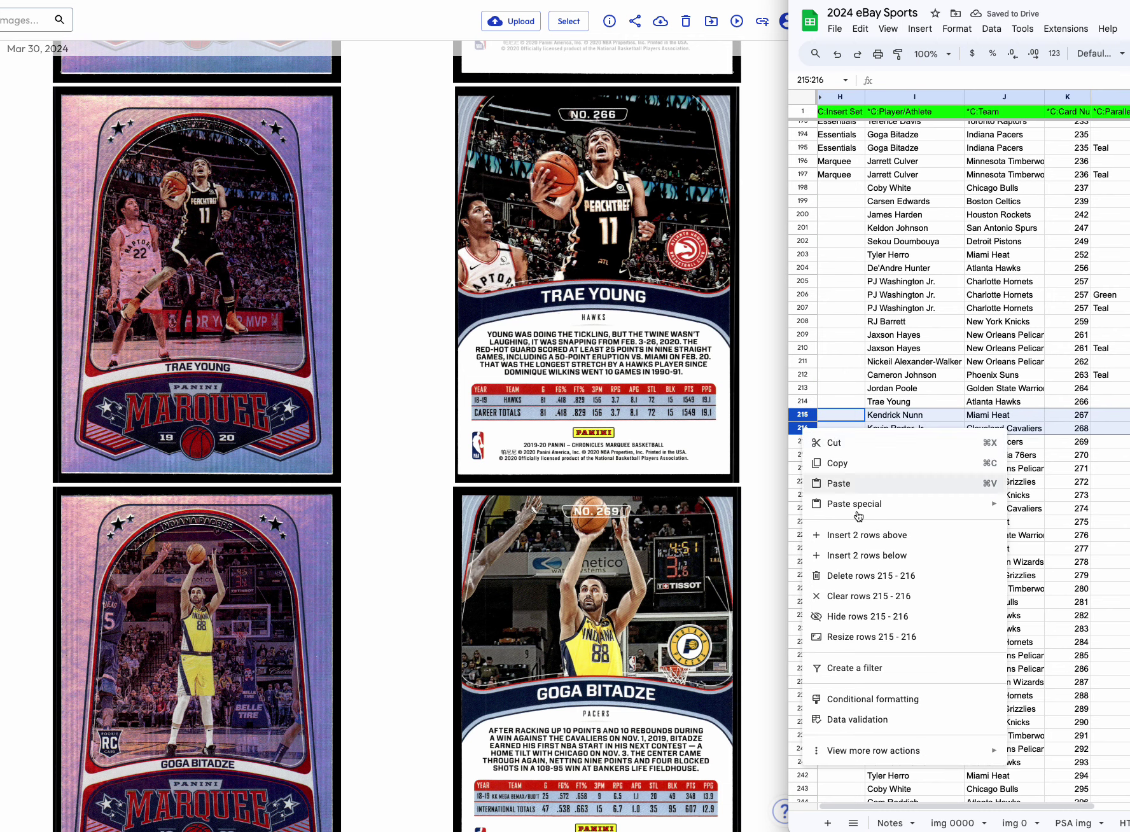
pyautogui.click(865, 580)
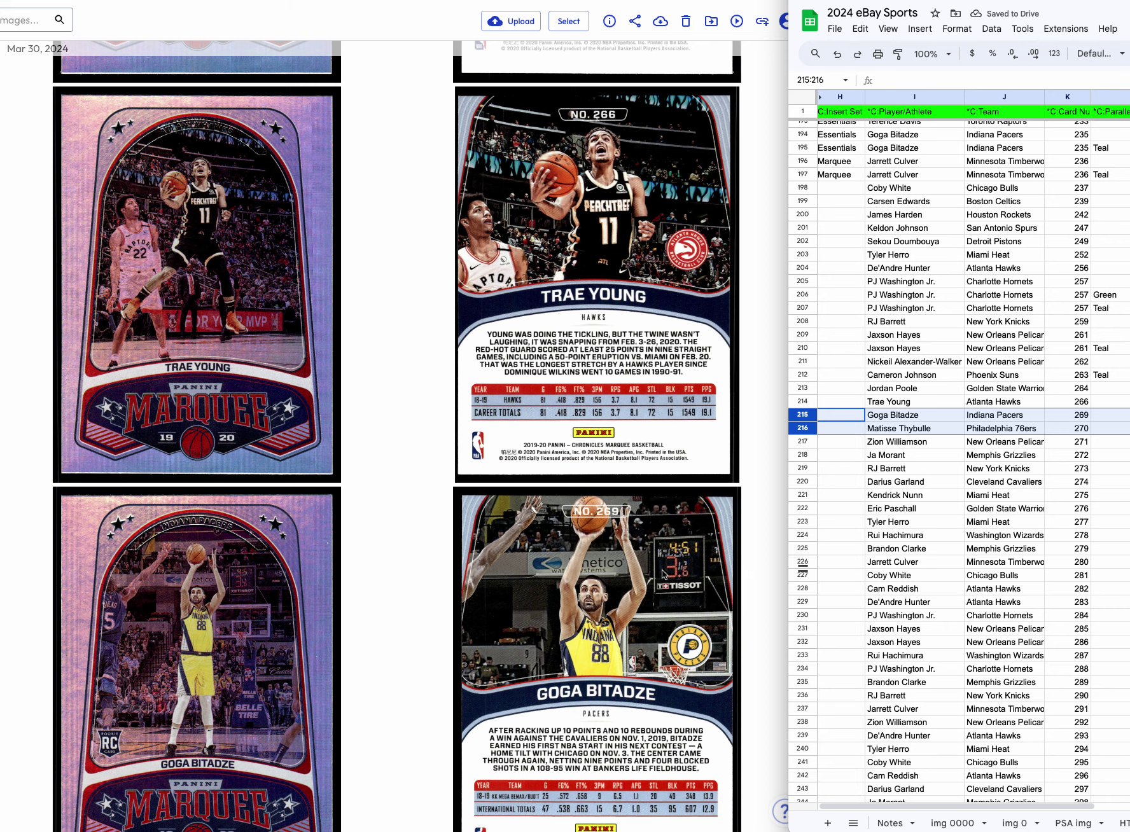
# Check the Goga Bitadze, Kendrick Nunn and Kevin Porter Jr. scans and undo the deletion of rows 215 and 216.
pyautogui.scroll(-7, 663, 574)
pyautogui.scroll(-3, 664, 574)
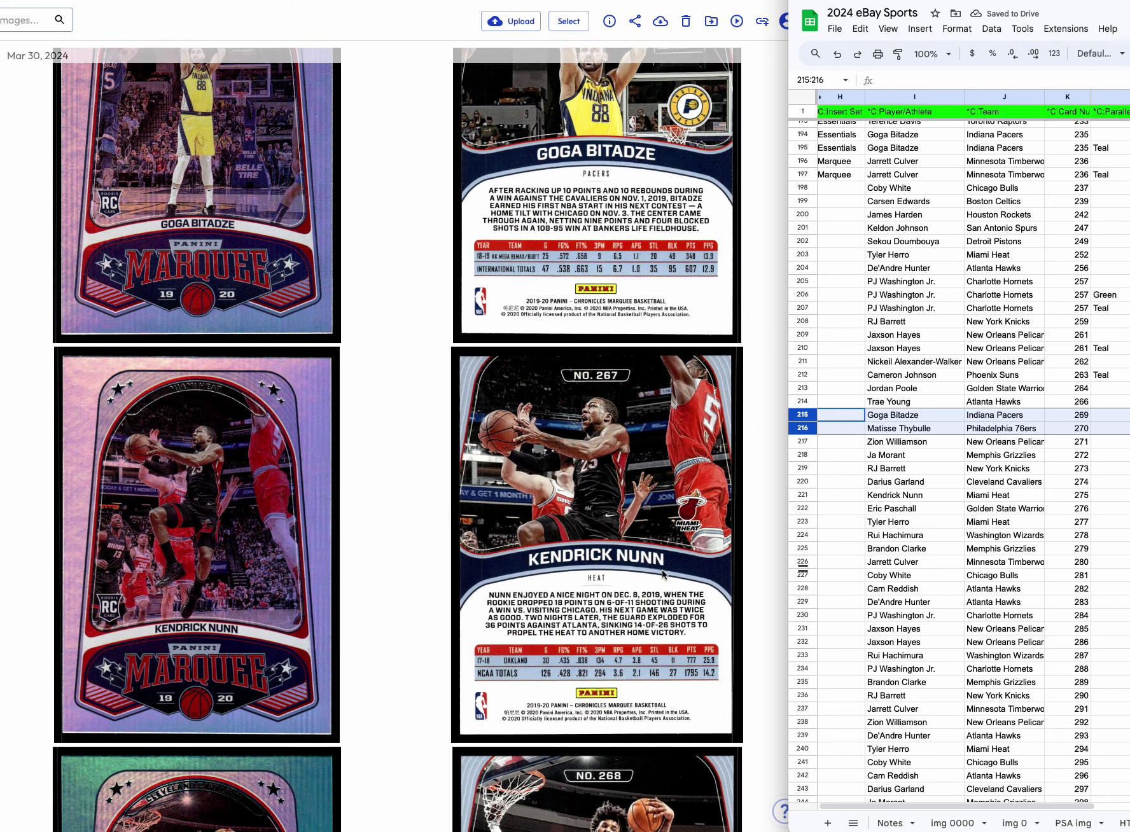
pyautogui.scroll(4, 663, 575)
pyautogui.scroll(1, 664, 575)
pyautogui.scroll(-2, 663, 575)
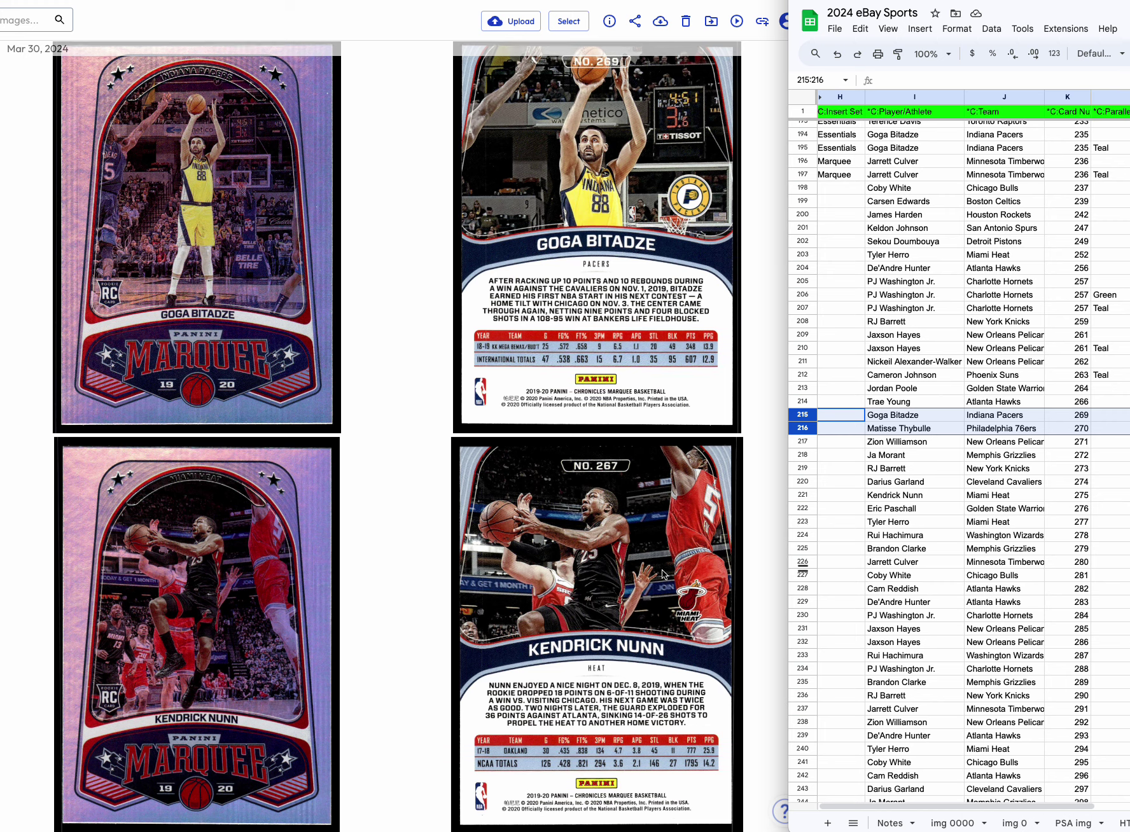
pyautogui.scroll(2, 663, 575)
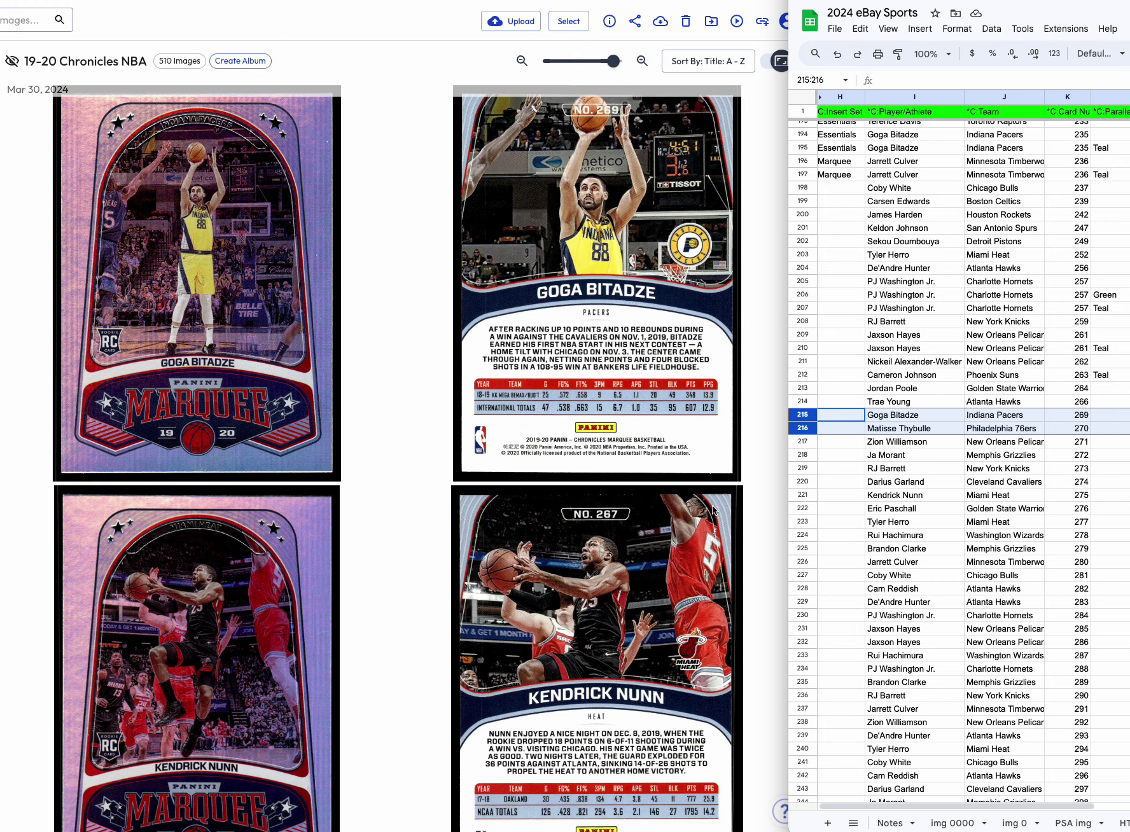
pyautogui.scroll(-8, 713, 508)
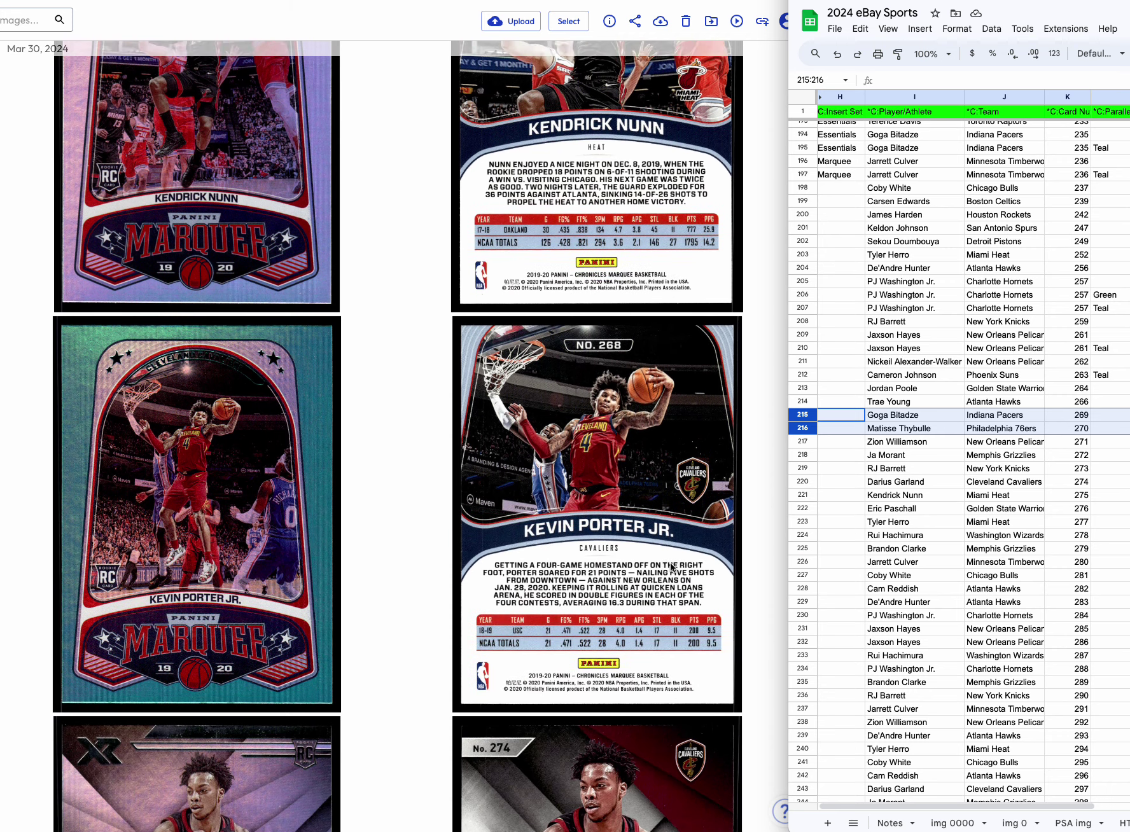
pyautogui.scroll(3, 671, 566)
pyautogui.click(981, 539)
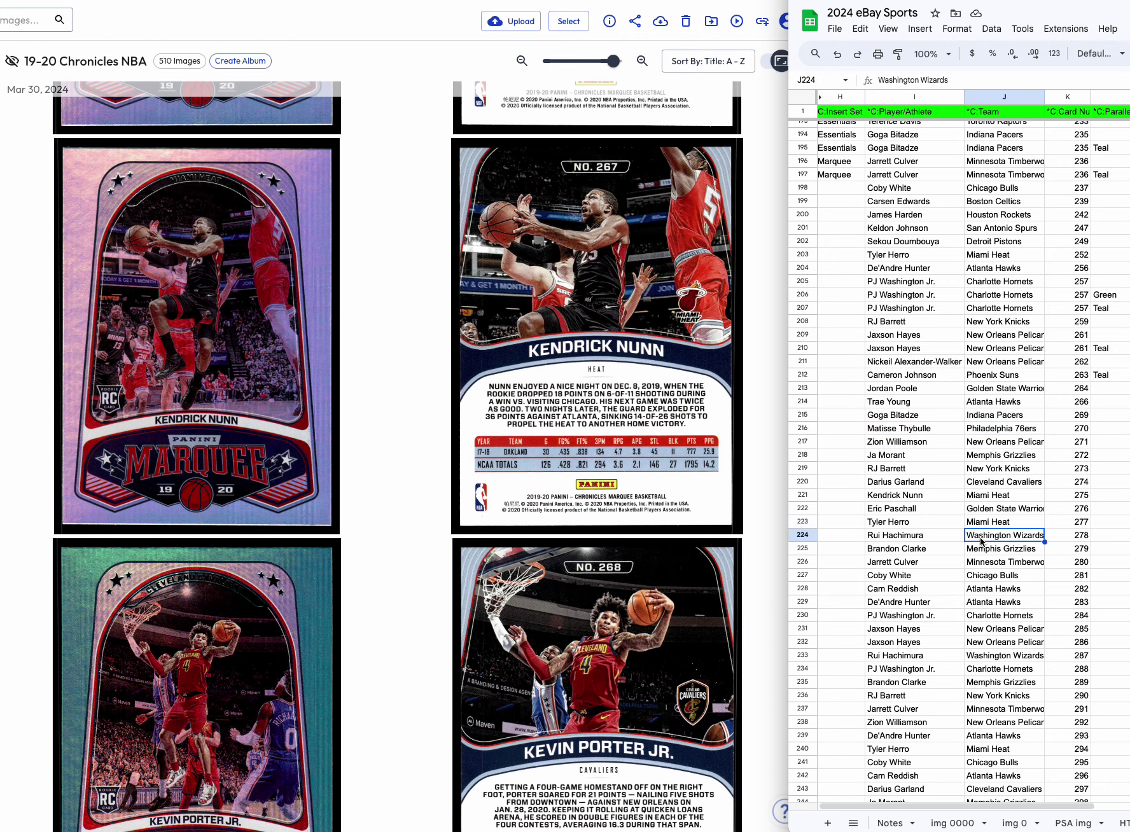
pyautogui.hotkey('ctrl', 'z')
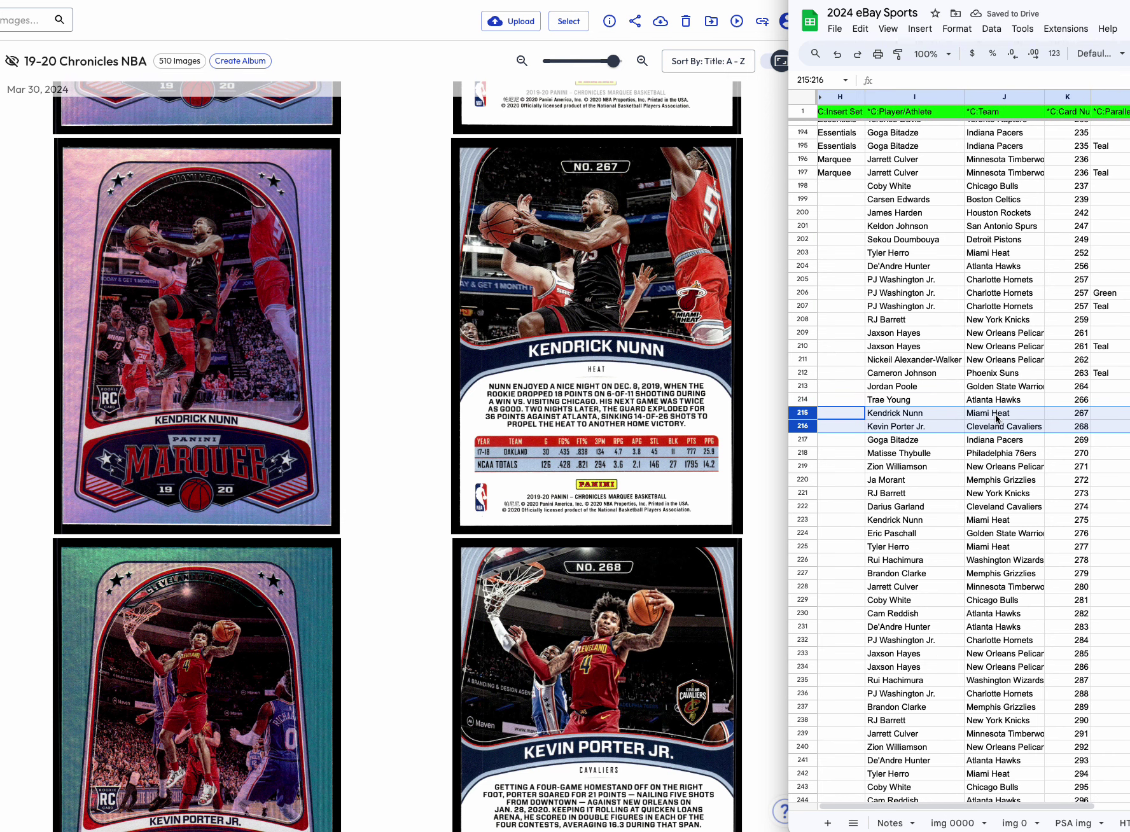
# Set the parallel of Kevin Porter Jr.'s card 268 in row 216 to Teal.
pyautogui.click(1100, 427)
pyautogui.write('Tea')
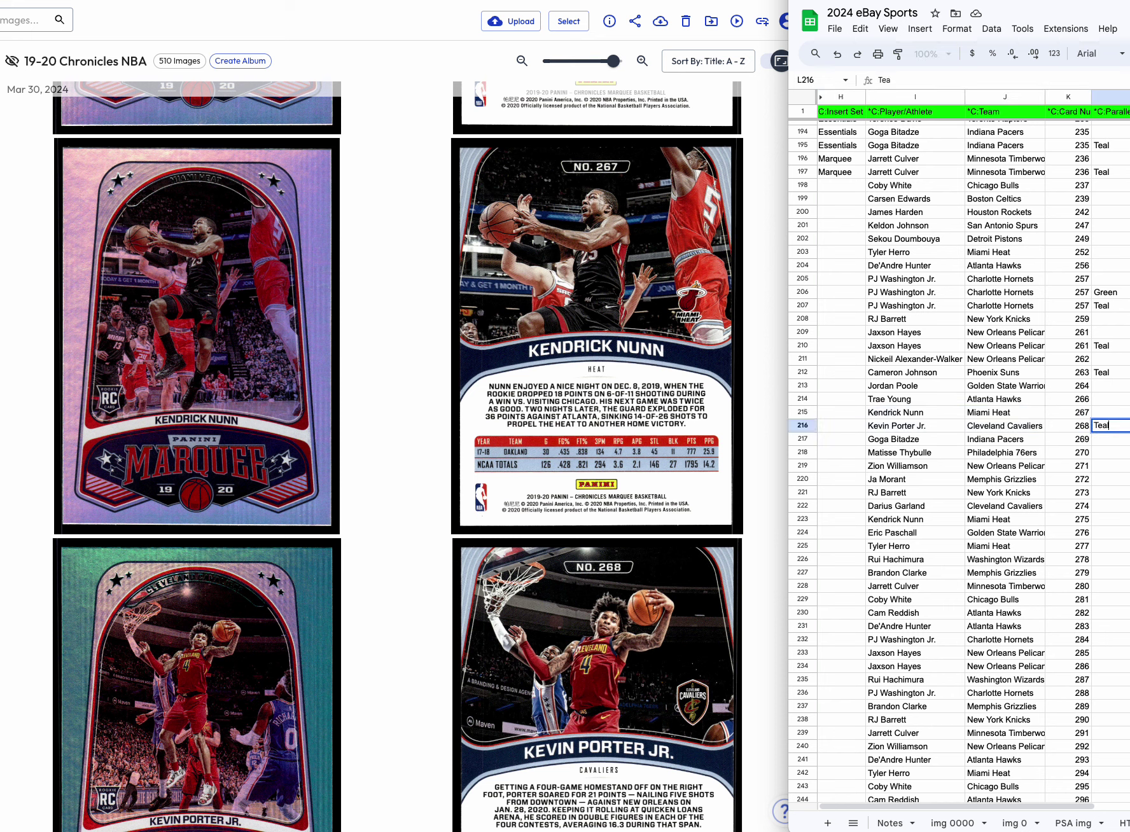
pyautogui.write('l')
pyautogui.click(1110, 412)
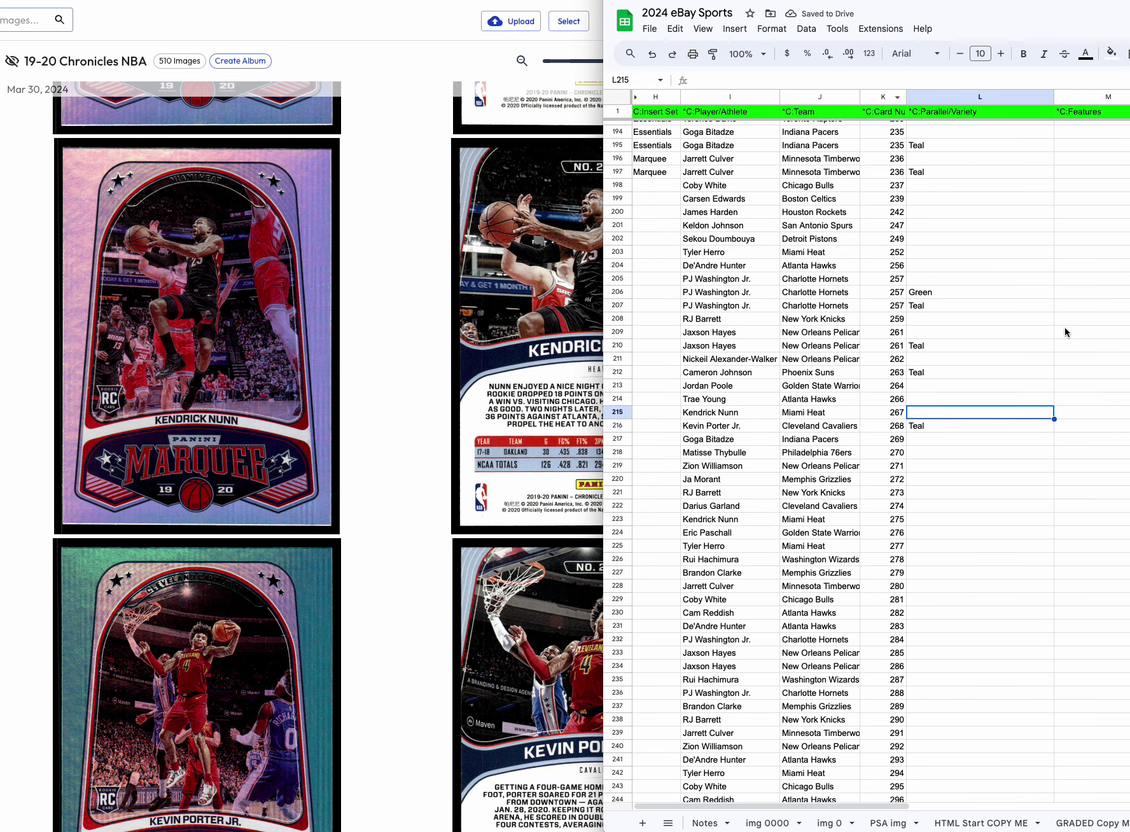
# Enter the note OUT OF ORDER as the feature of Trae Young's card 266 in row 214.
pyautogui.click(1066, 399)
pyautogui.write('OU')
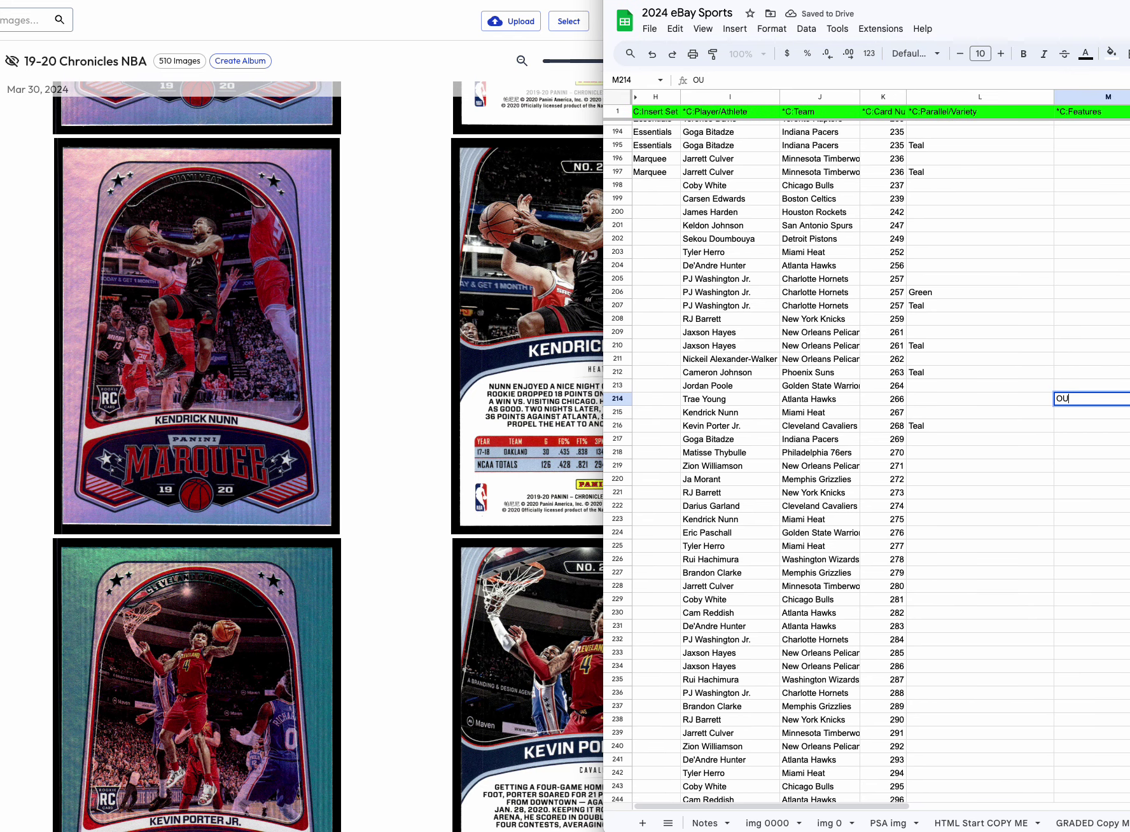
pyautogui.write('T OF ORDER')
pyautogui.press('Up')
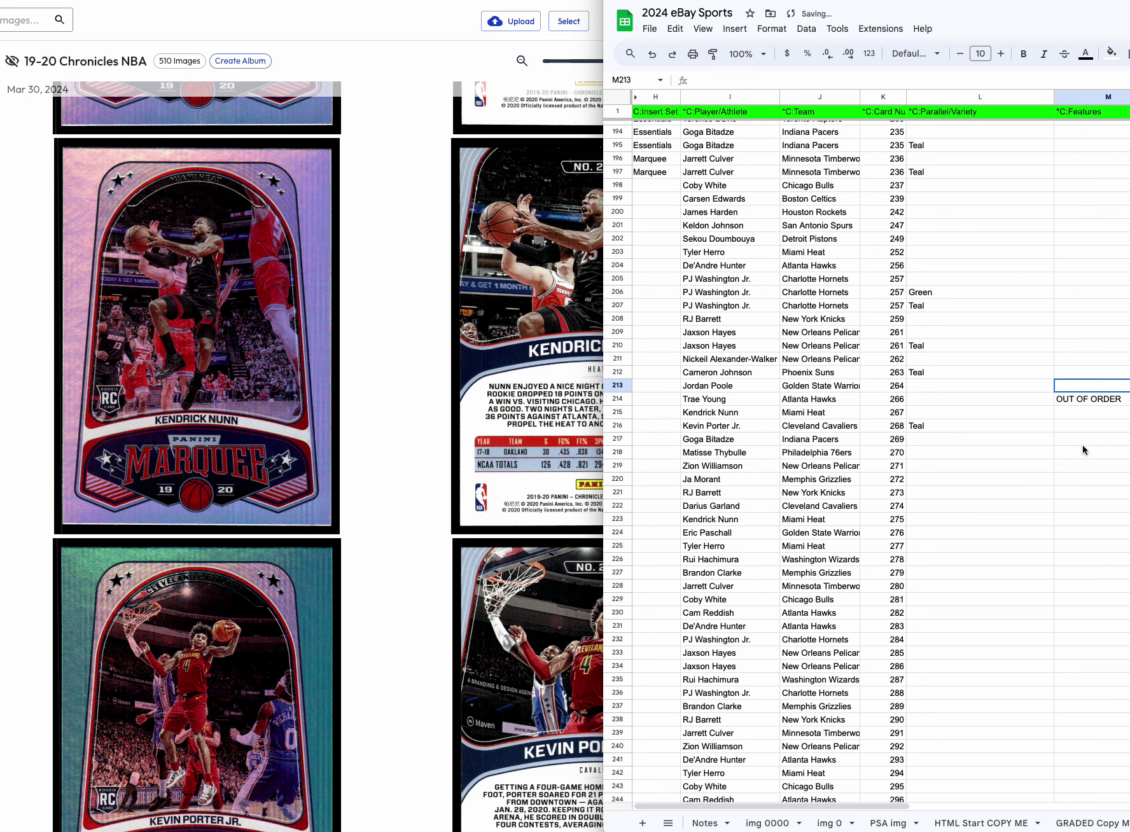
# Copy the OUT OF ORDER note from Trae Young's row 214 to the feature of Kendrick Nunn's card 267 in row 215.
pyautogui.click(1085, 398)
pyautogui.hotkey('ctrl', 'c')
pyautogui.click(1081, 414)
pyautogui.hotkey('ctrl', 'v')
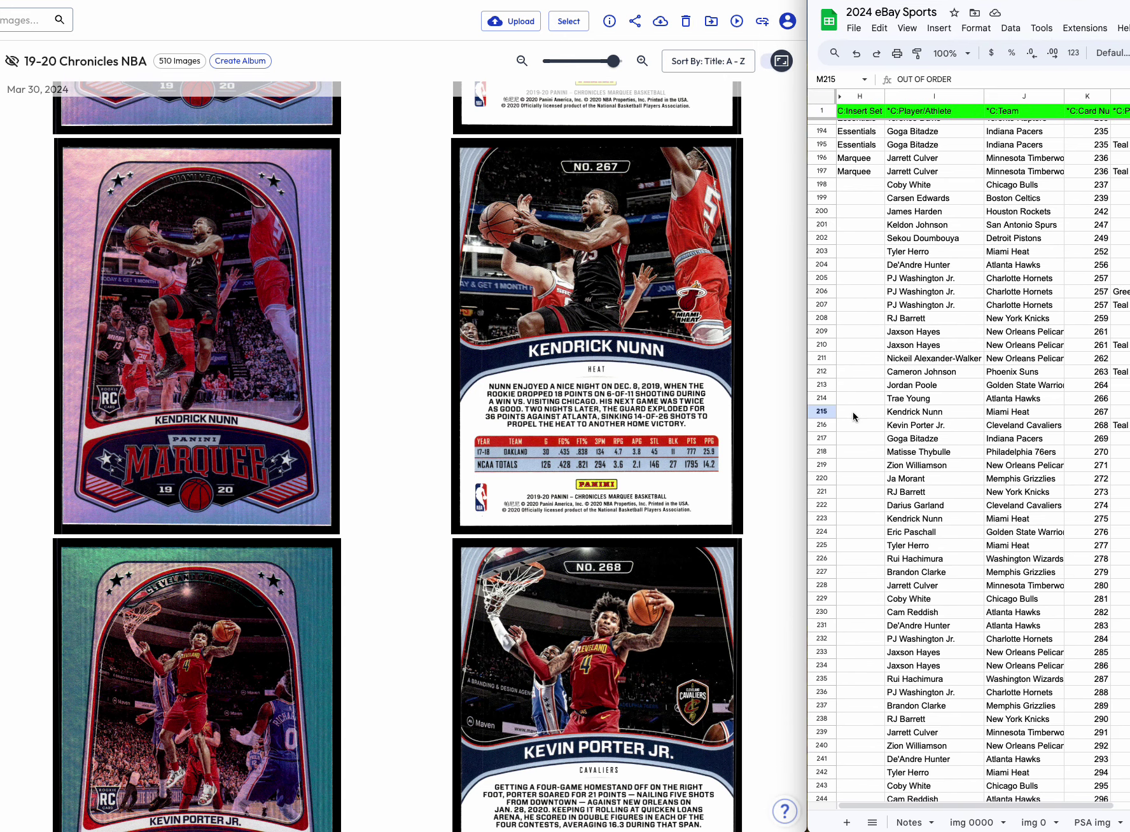
# Compare the next scans and delete rows 217 to 221, cards 269 to 273, which have no scans.
pyautogui.scroll(-3, 623, 469)
pyautogui.scroll(-5, 623, 469)
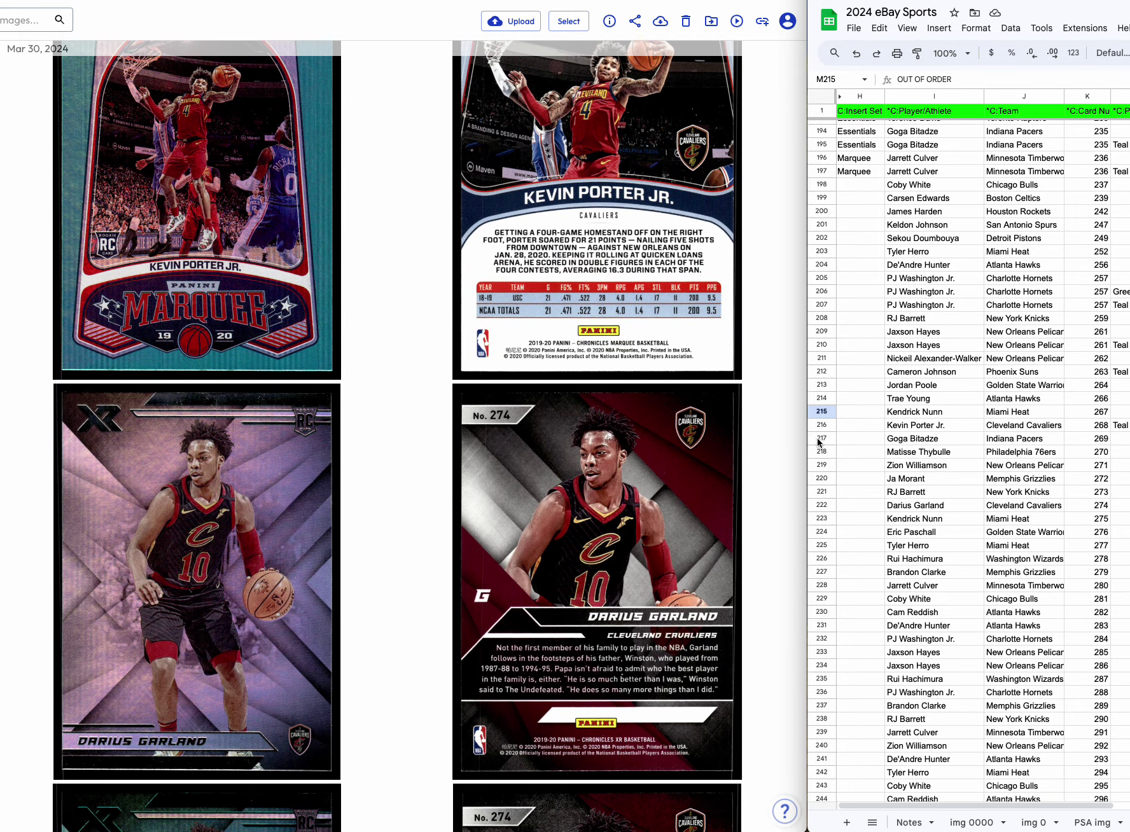
pyautogui.moveTo(823, 441); pyautogui.dragTo(823, 490)
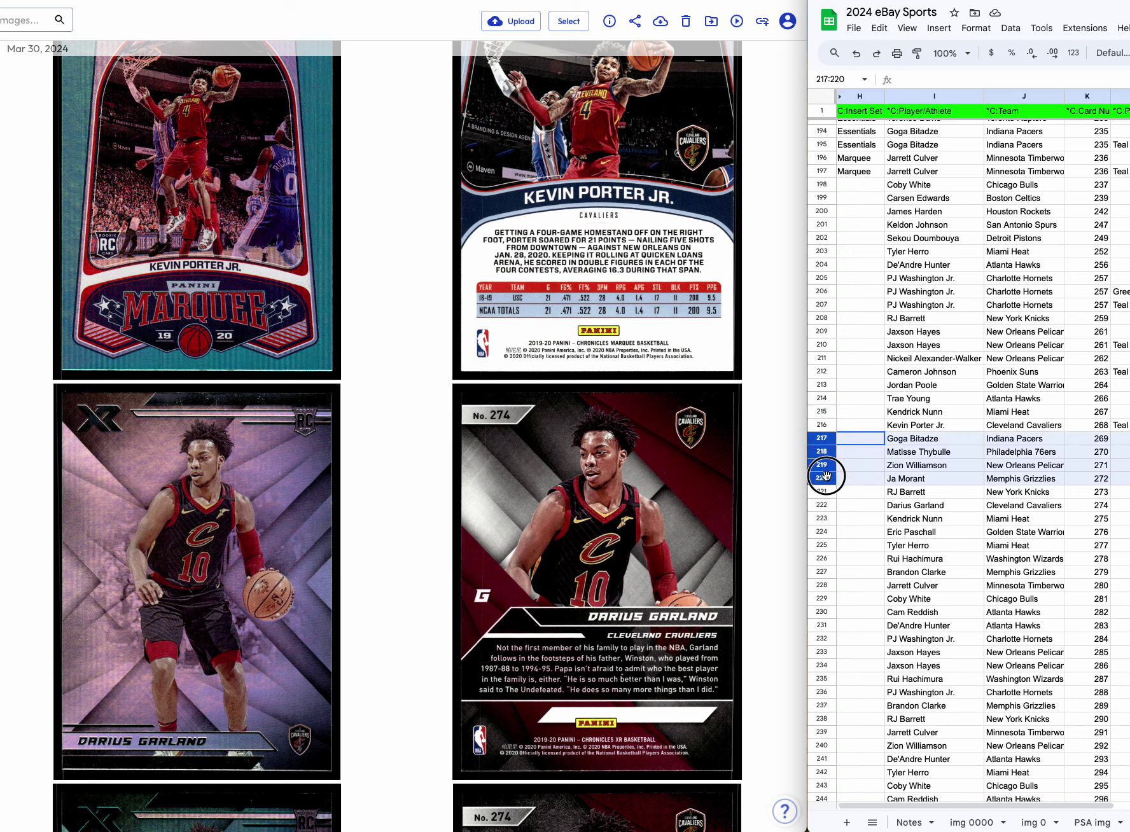
pyautogui.rightClick(882, 485)
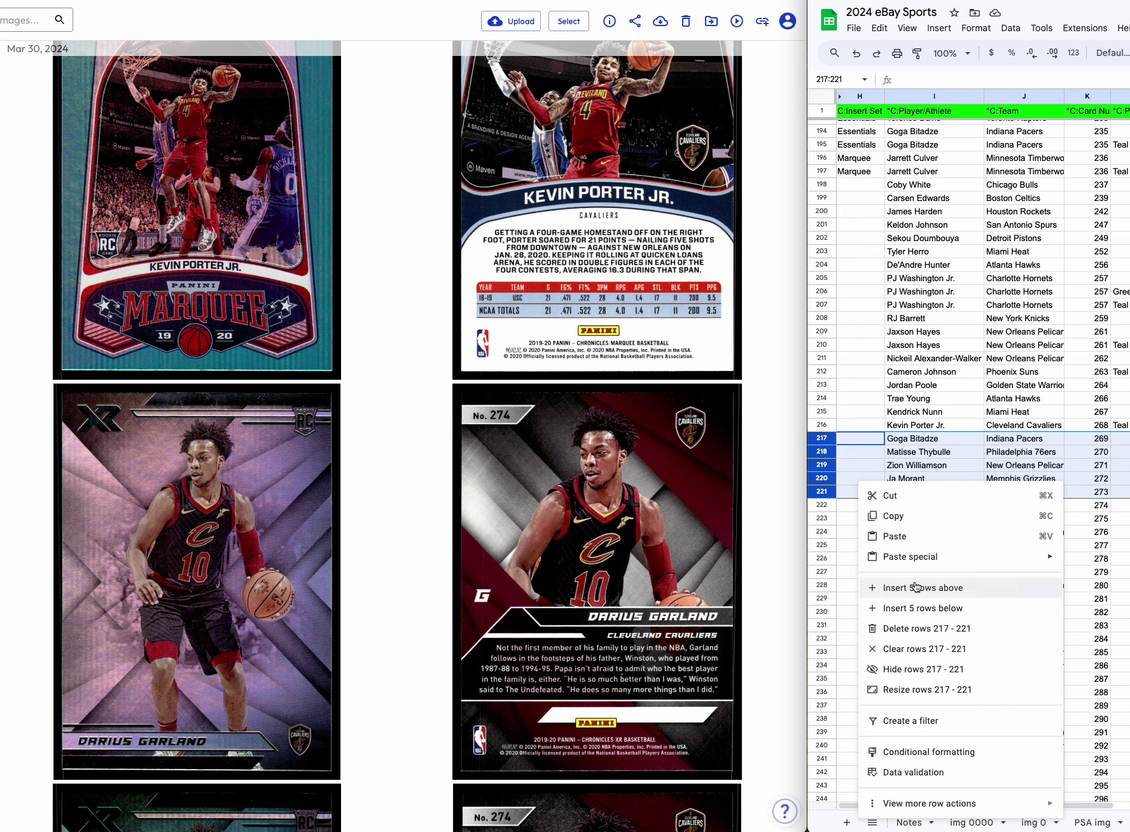
pyautogui.click(945, 631)
# Copy the insert set Marquee from Jarrett Culver's row 197 into rows 198 to 216.
pyautogui.click(869, 175)
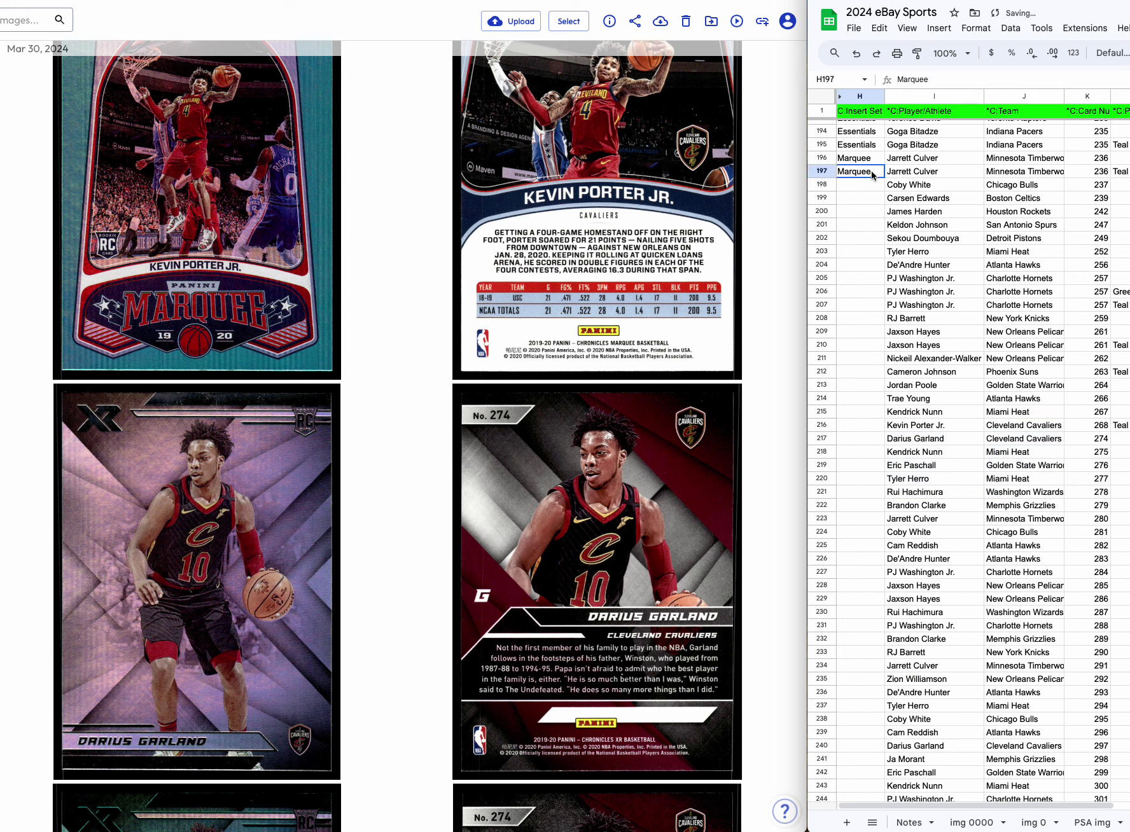
pyautogui.moveTo(865, 186); pyautogui.dragTo(871, 425)
pyautogui.hotkey('ctrl', 'v')
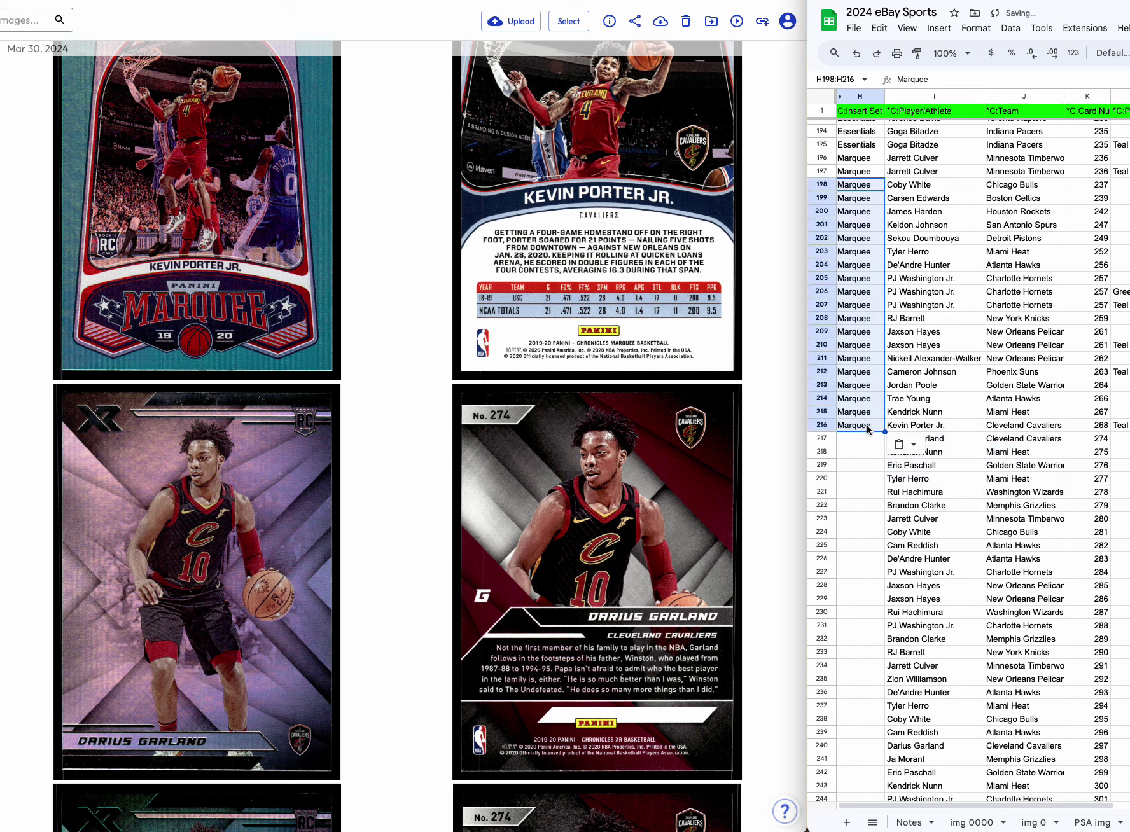
# Insert a row 218 below Darius Garland's card 274 and copy that card's row 217 into it.
pyautogui.scroll(-5, 472, 475)
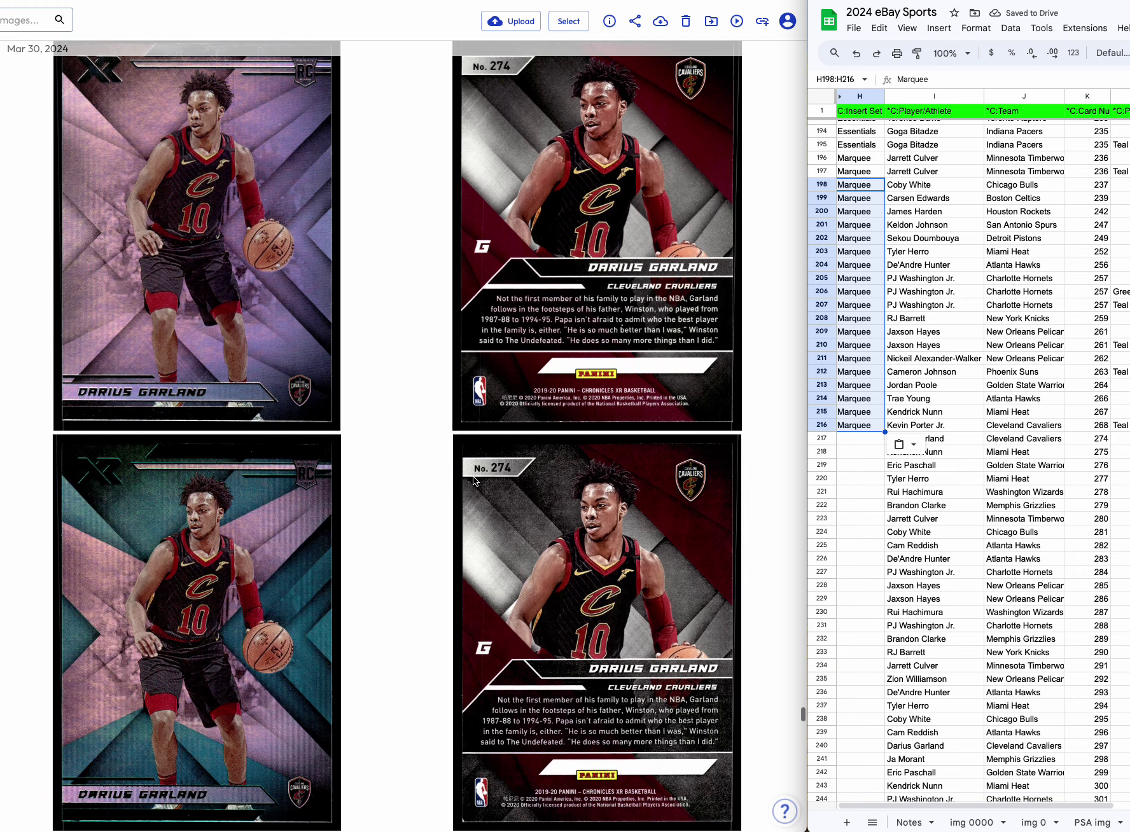
pyautogui.scroll(-1, 885, 469)
pyautogui.scroll(-3, 587, 522)
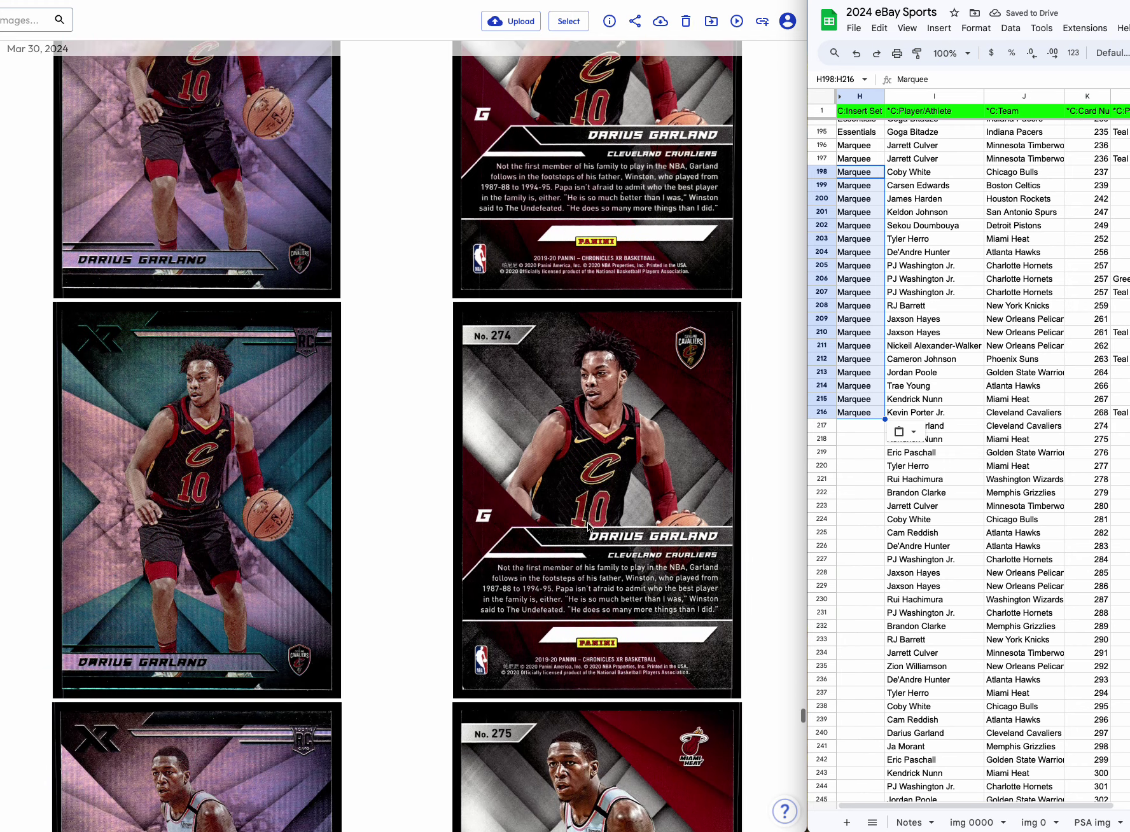
pyautogui.click(1016, 450)
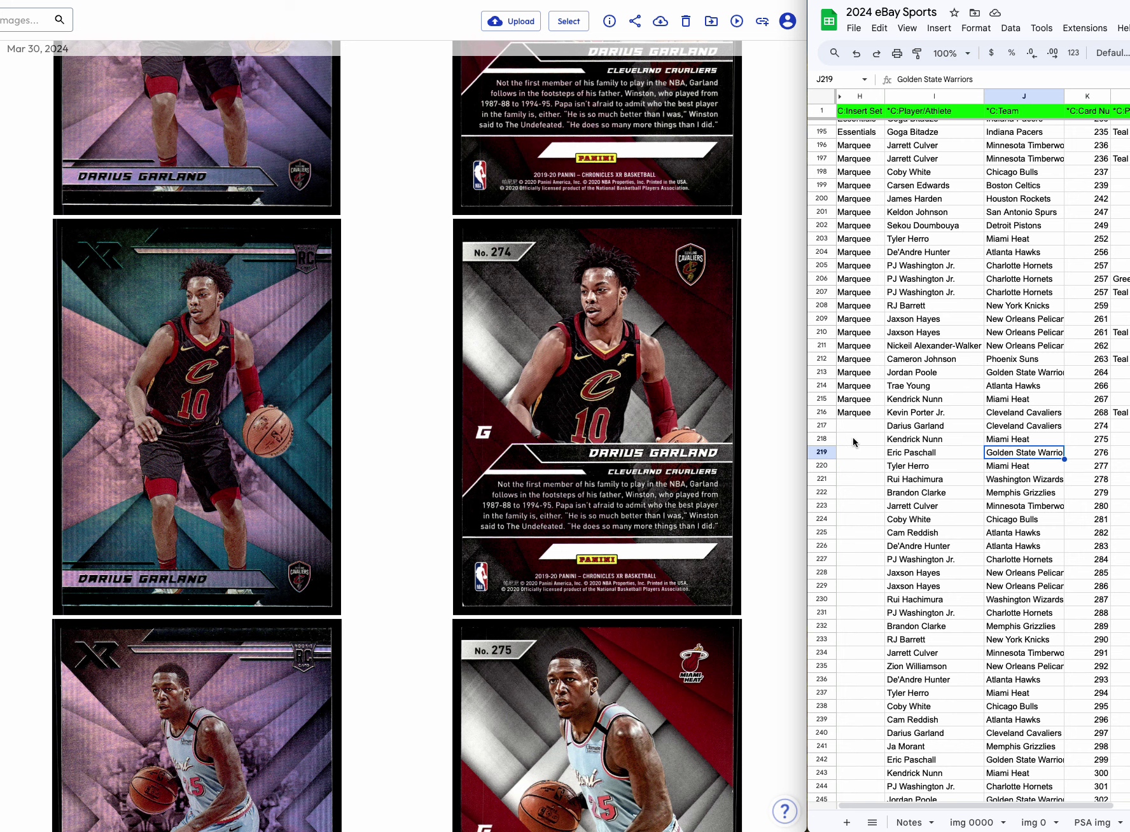
pyautogui.rightClick(823, 439)
pyautogui.click(869, 545)
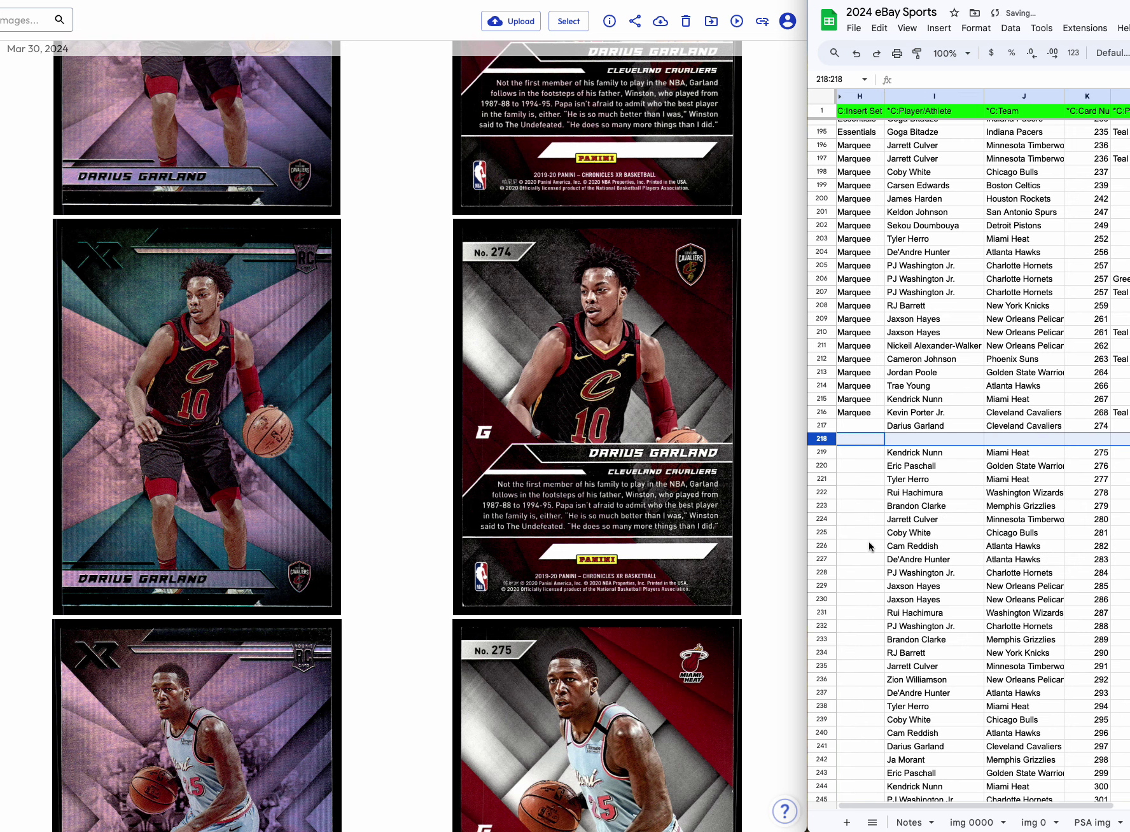
pyautogui.click(821, 427)
pyautogui.hotkey('ctrl', 'c')
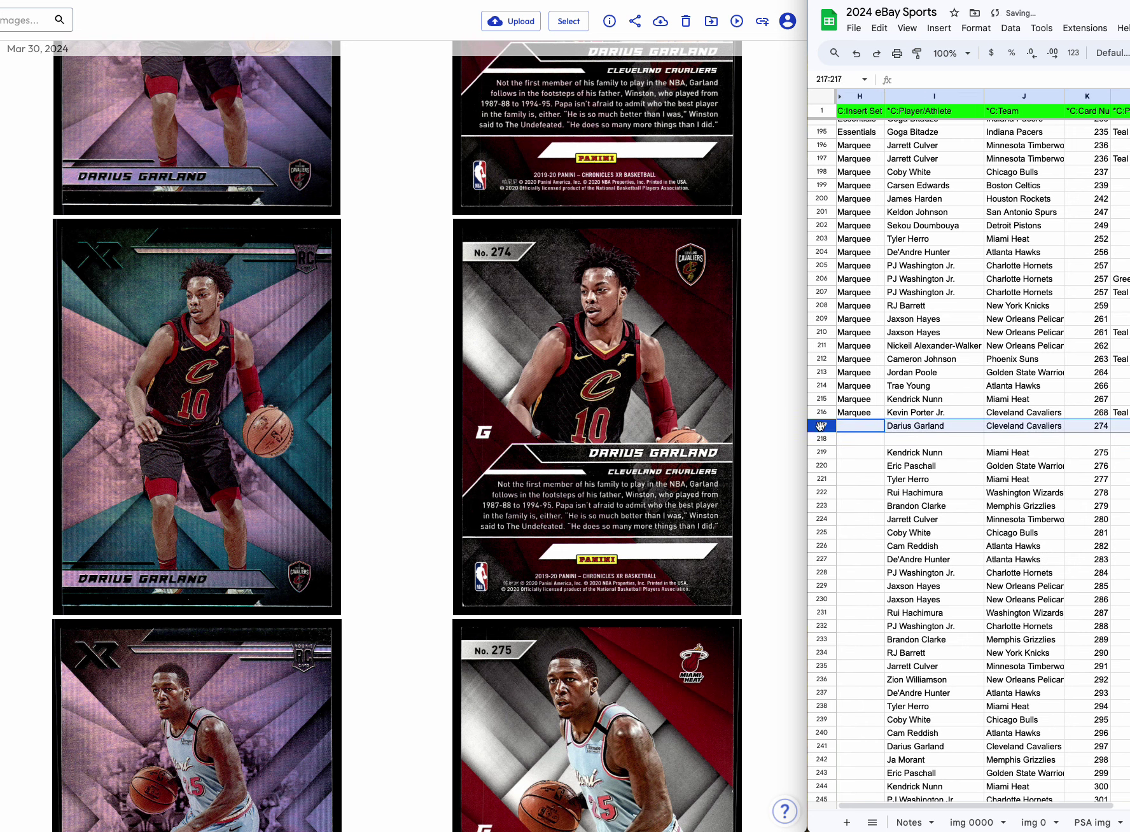
pyautogui.click(821, 439)
pyautogui.hotkey('ctrl', 'v')
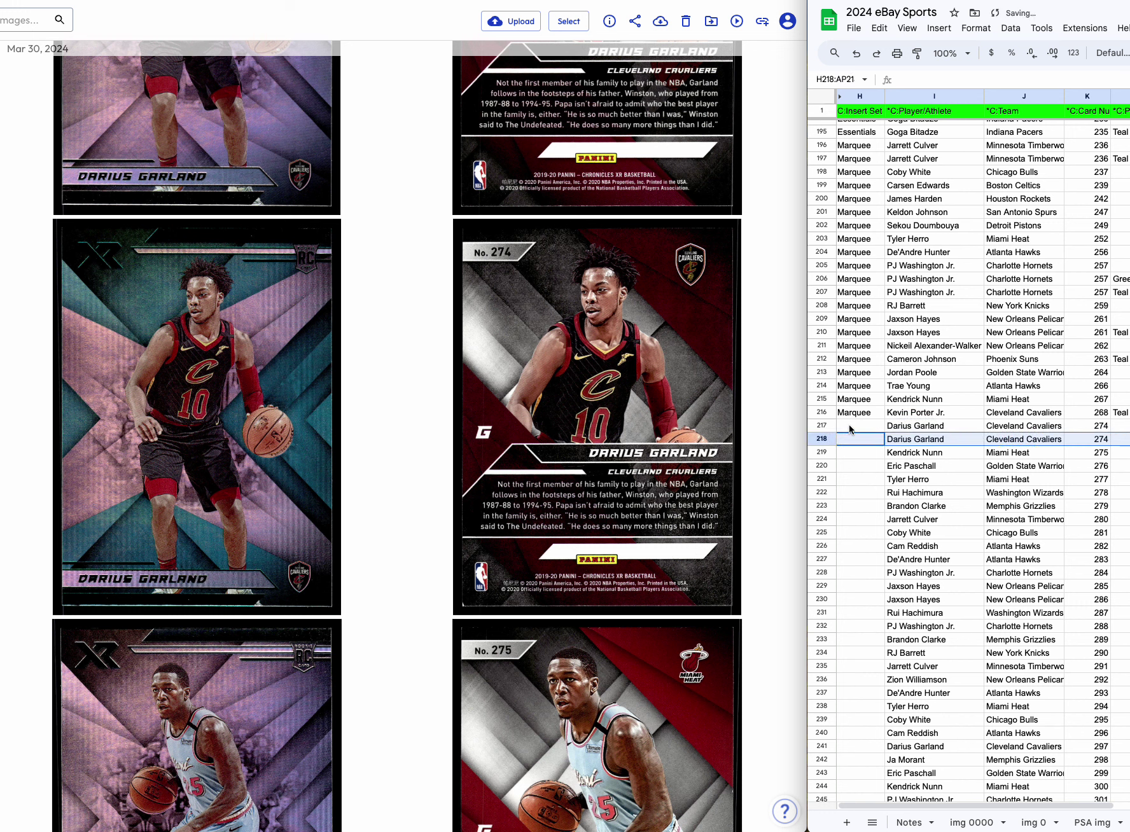
pyautogui.click(826, 430)
pyautogui.hotkey('ctrl', 'c')
pyautogui.click(825, 440)
# Enter XR as the insert set of Darius Garland's row 217 and set the parallel of his duplicate in row 218 to Teal.
pyautogui.click(852, 427)
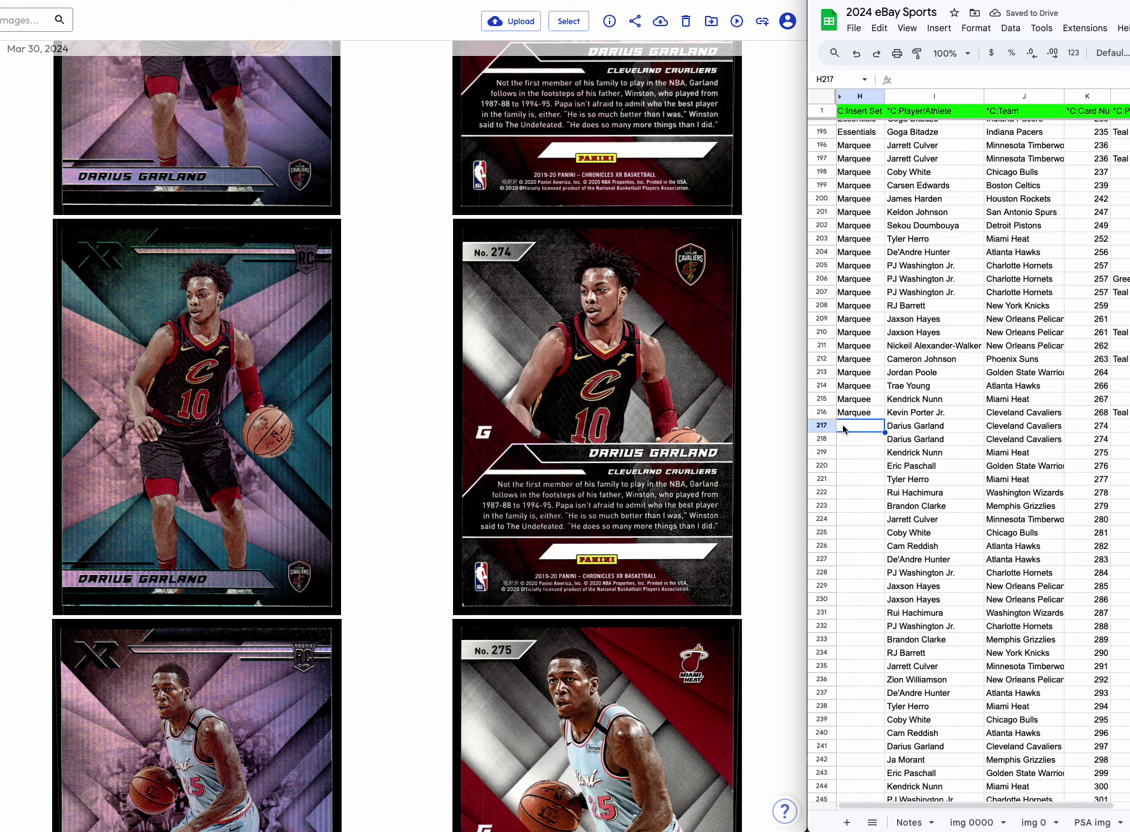
pyautogui.write('XR')
pyautogui.press('Return')
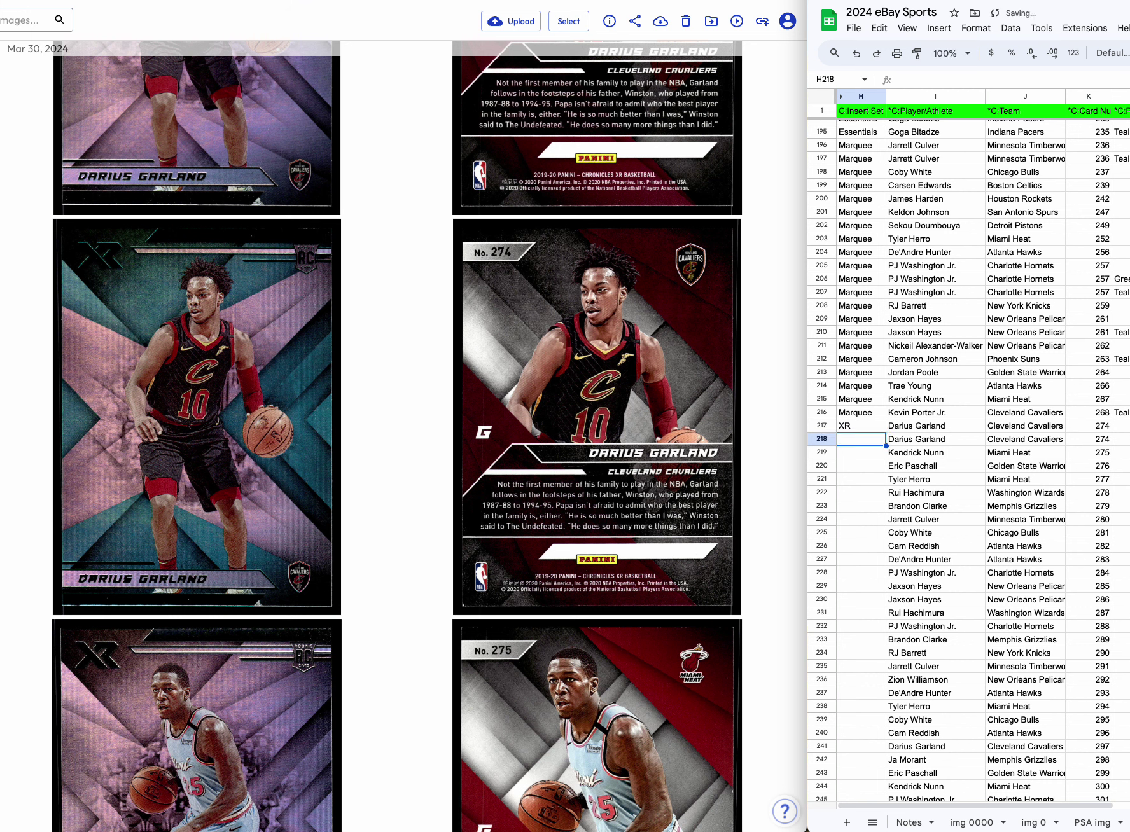
pyautogui.click(1114, 413)
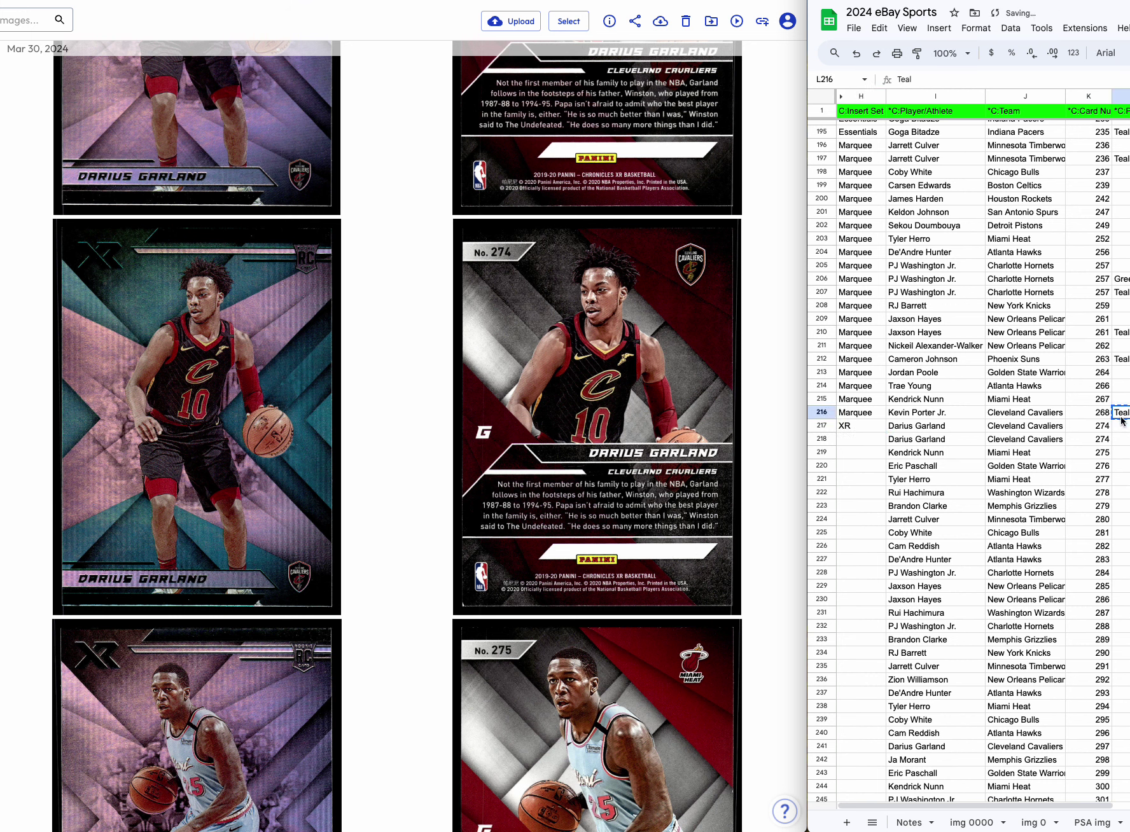
pyautogui.hotkey('ctrl', 'c')
pyautogui.click(1115, 438)
pyautogui.hotkey('ctrl', 'v')
# Check the next XR scans and delete the rows of Eric Paschall's card 276 and Rui Hachimura's card 278.
pyautogui.scroll(-10, 697, 463)
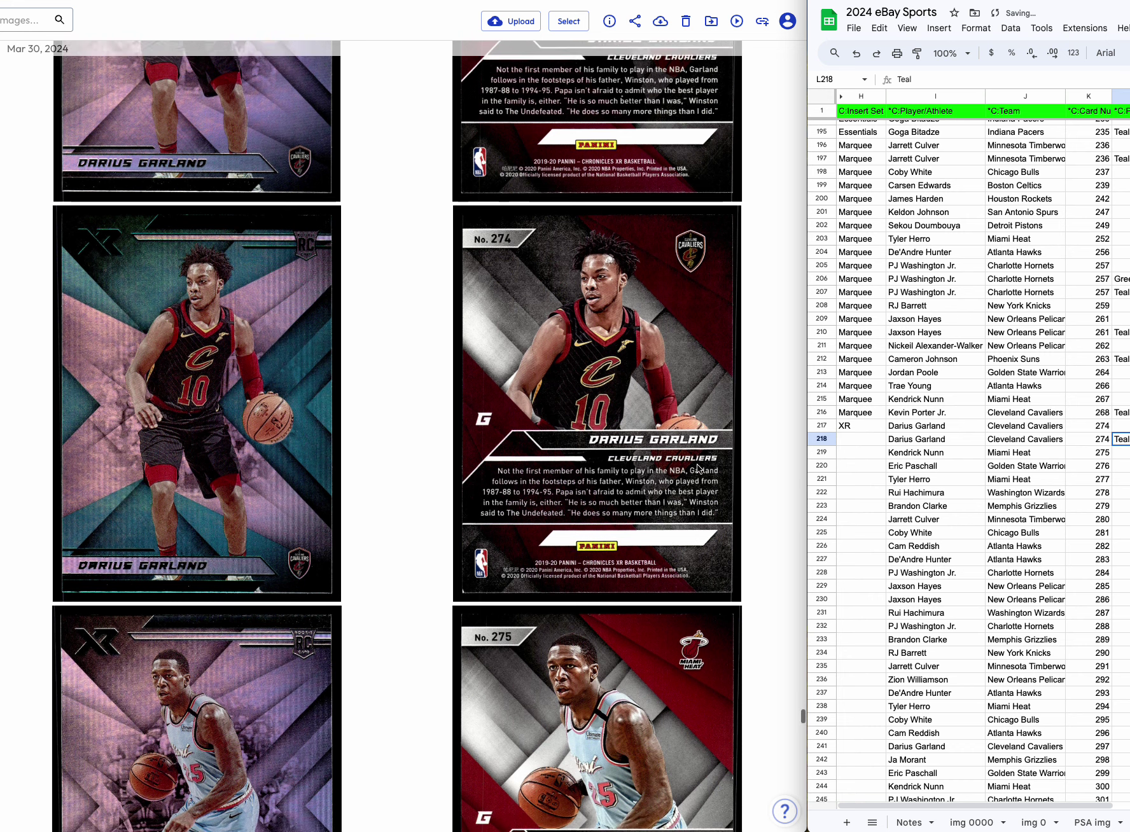
pyautogui.scroll(-1, 696, 463)
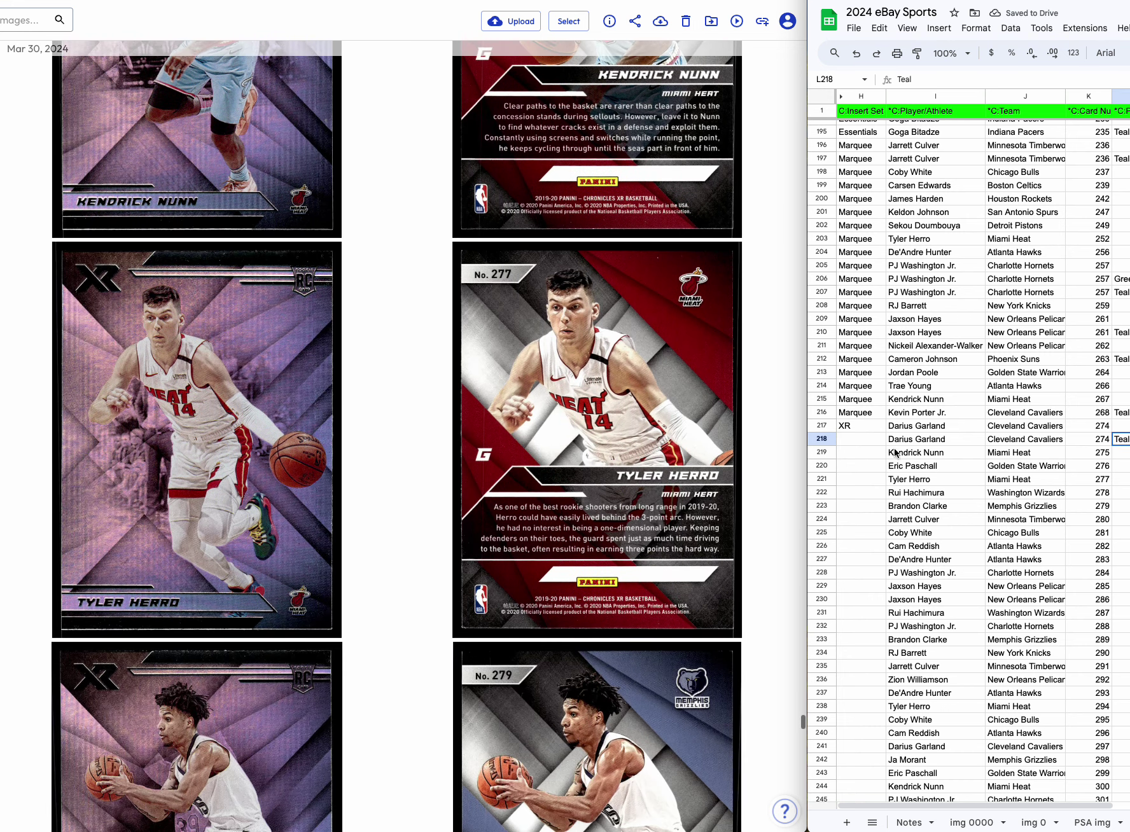
pyautogui.rightClick(821, 466)
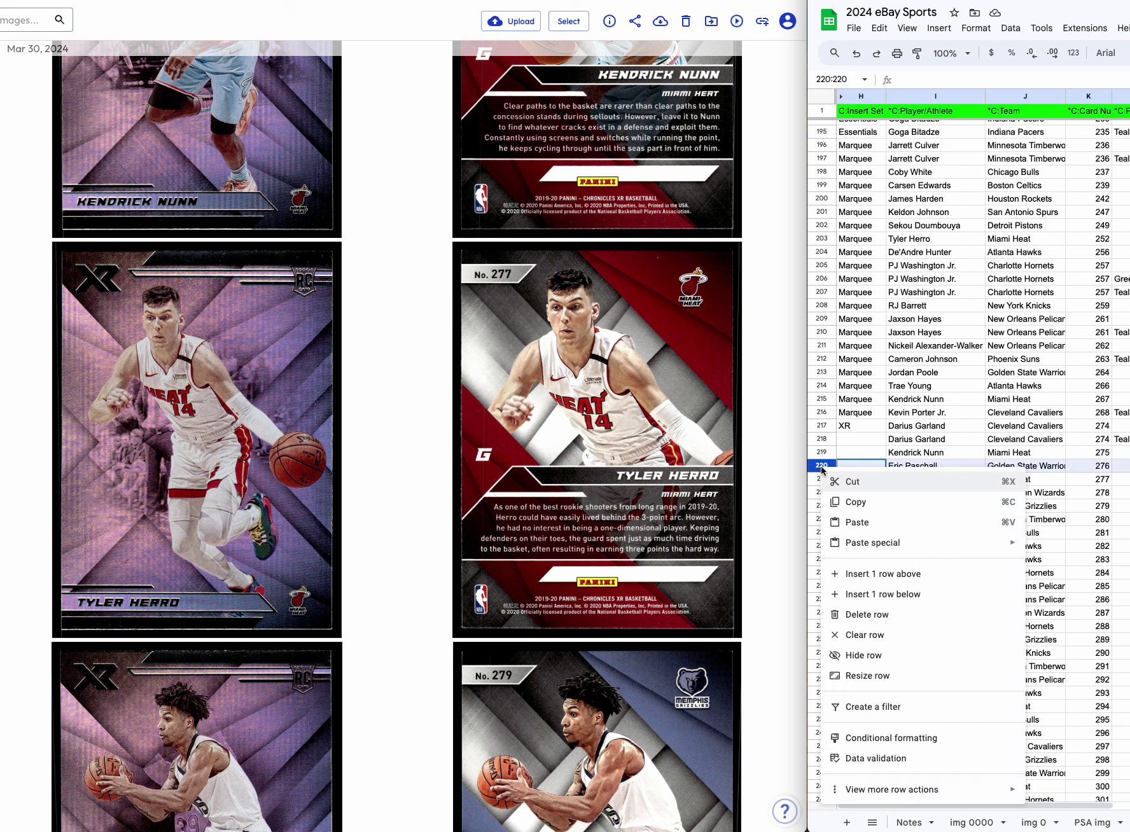
pyautogui.click(871, 606)
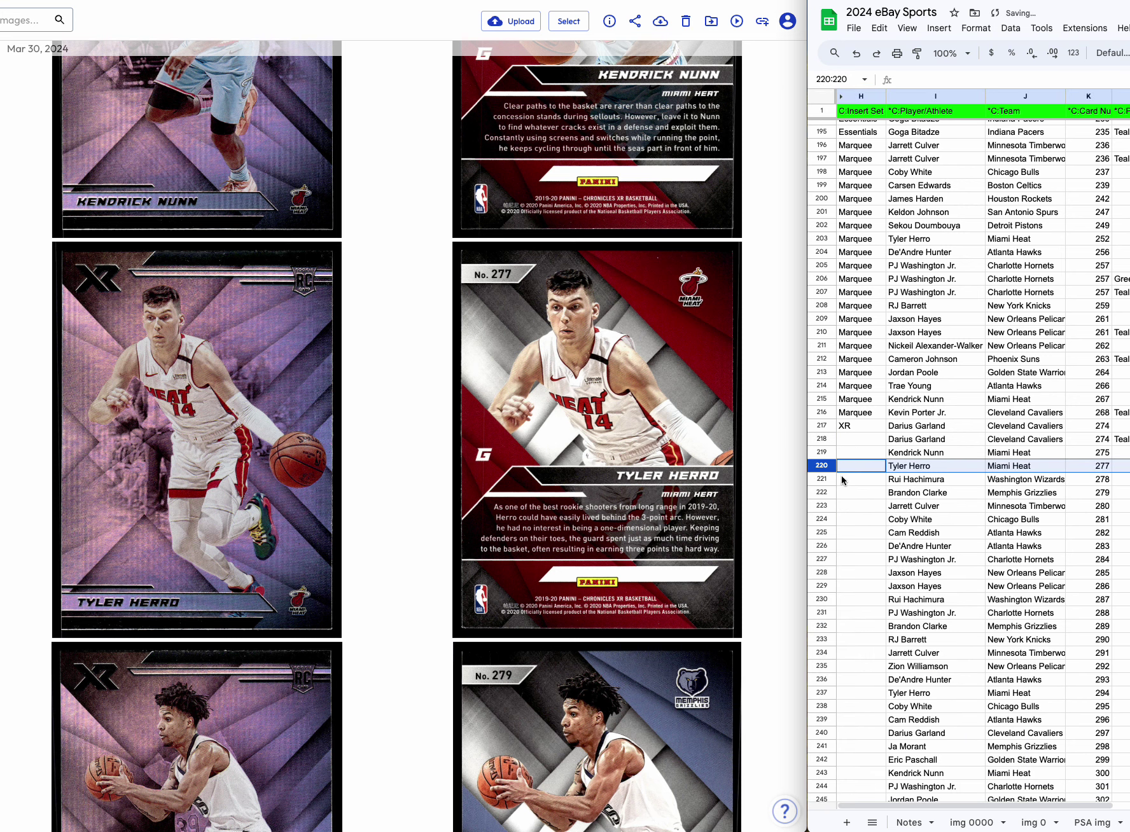
pyautogui.rightClick(821, 484)
pyautogui.click(872, 624)
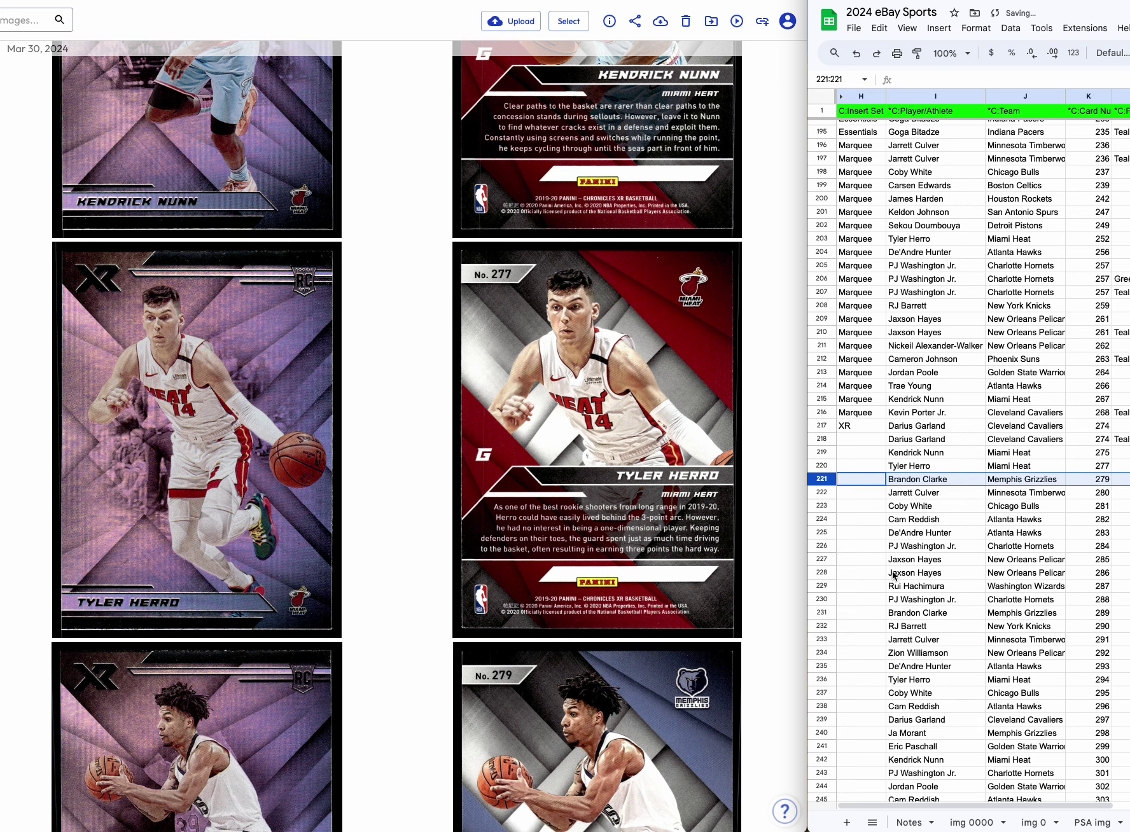
# Check the following scans and set the parallel of Coby White's card 281 in row 223 to Teal.
pyautogui.scroll(-15, 550, 583)
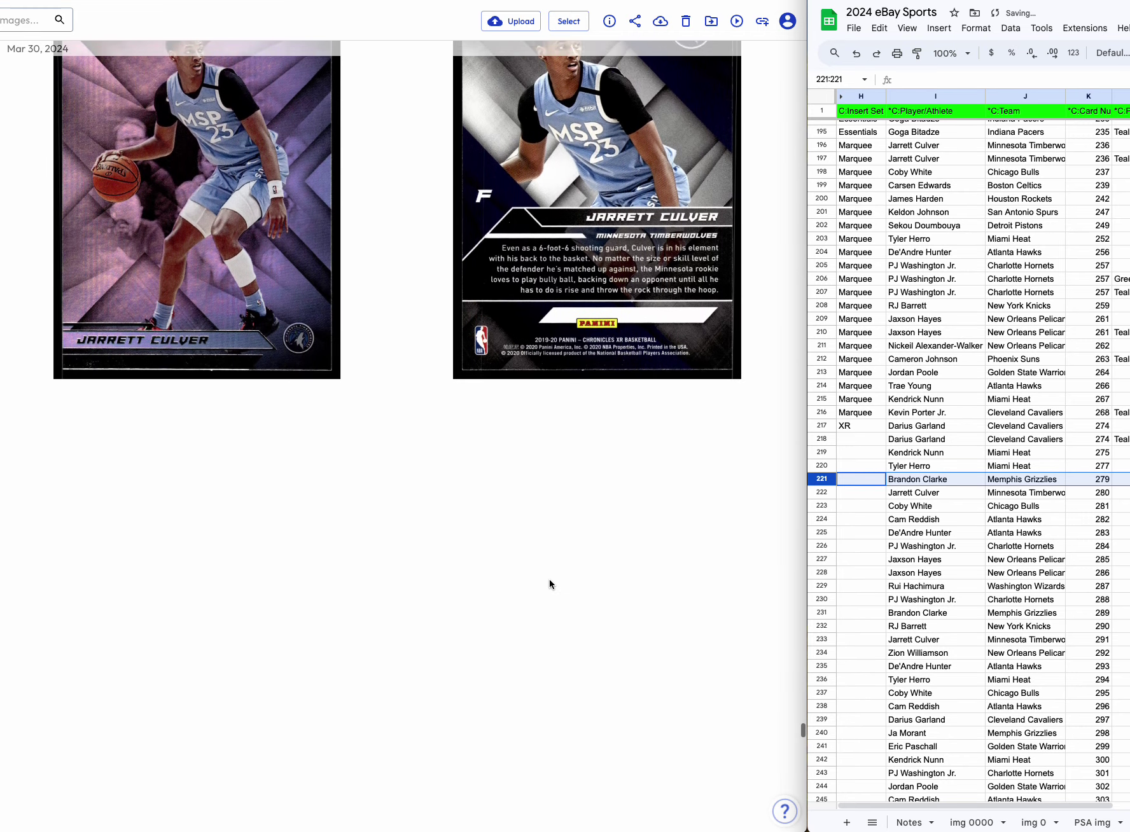
pyautogui.scroll(-2, 550, 584)
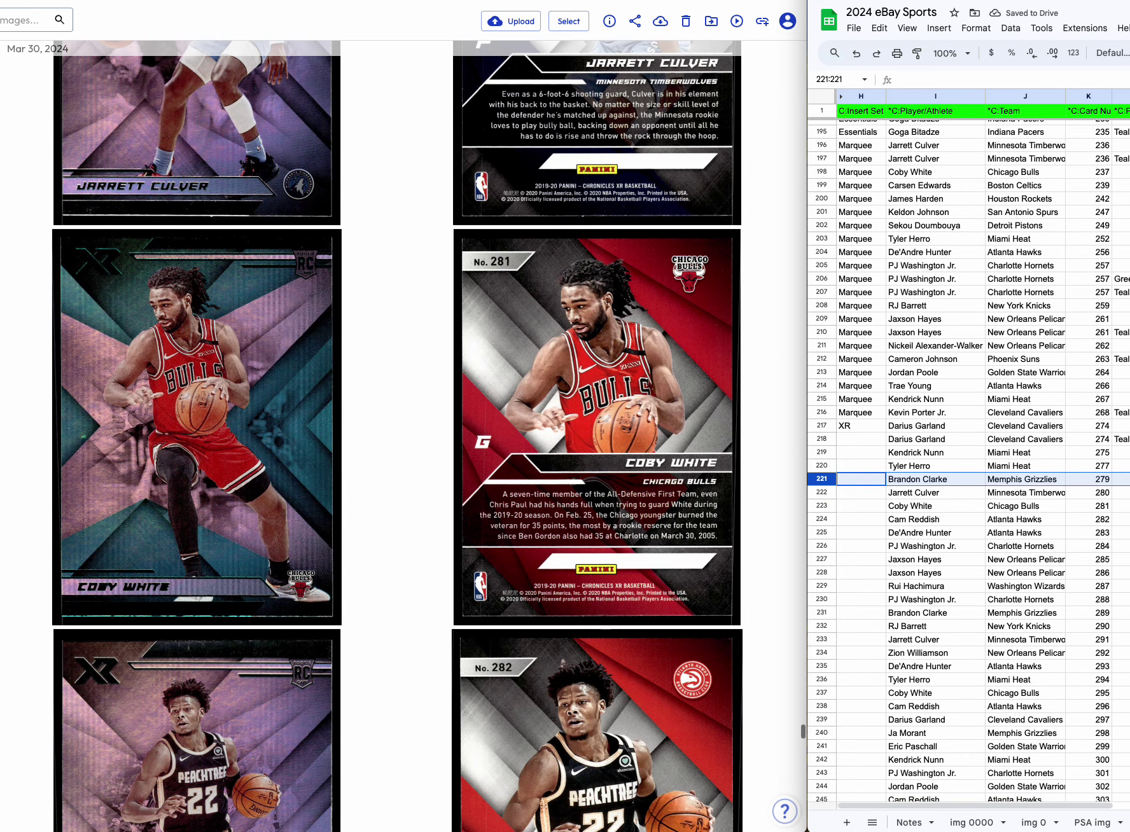
pyautogui.click(1121, 440)
pyautogui.hotkey('ctrl', 'c')
pyautogui.click(1114, 505)
pyautogui.hotkey('ctrl', 'v')
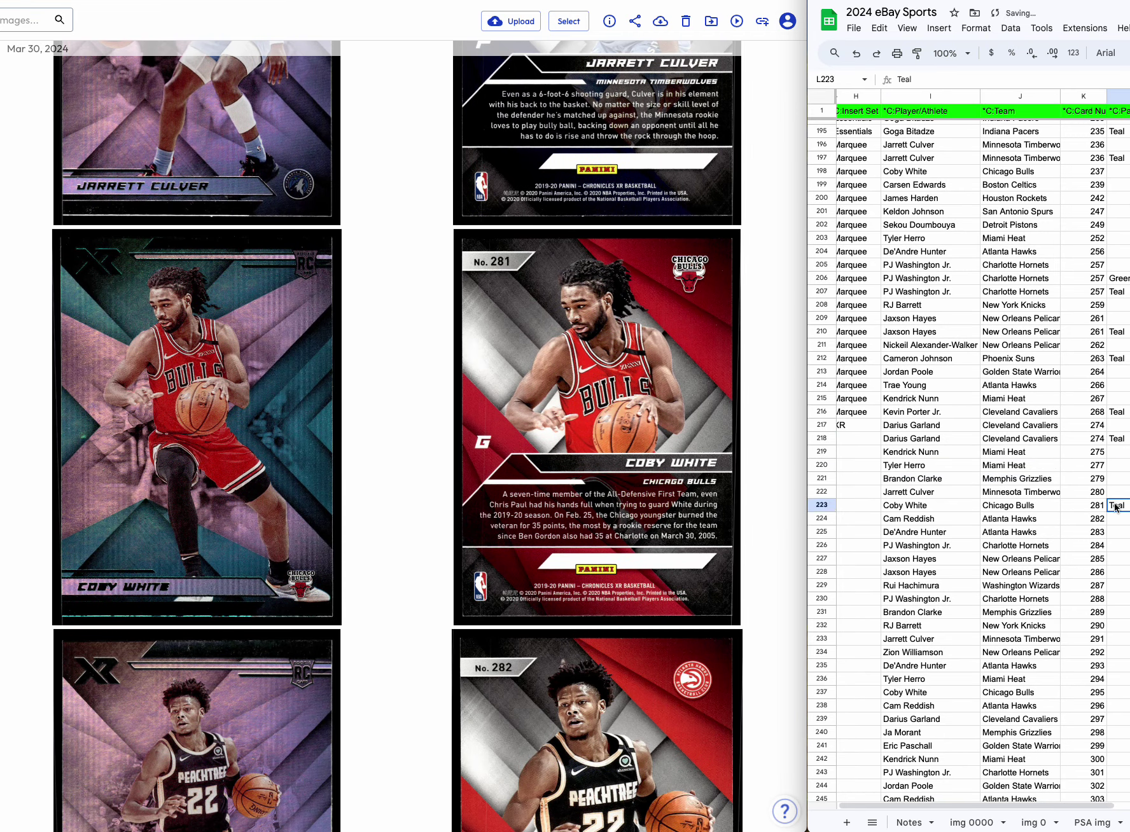
# Check the next scans and delete rows 225 and 226, De'Andre Hunter's card 283 and PJ Washington Jr.'s card 284.
pyautogui.scroll(-10, 630, 571)
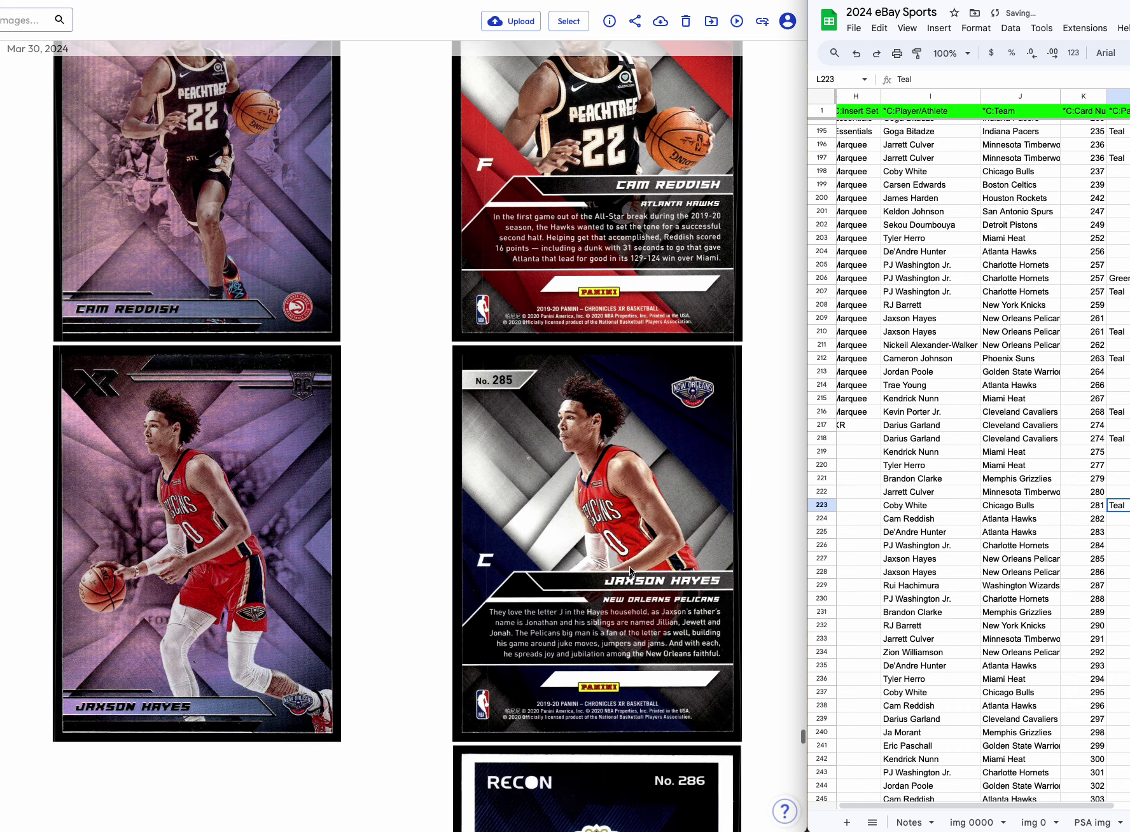
pyautogui.scroll(-3, 649, 565)
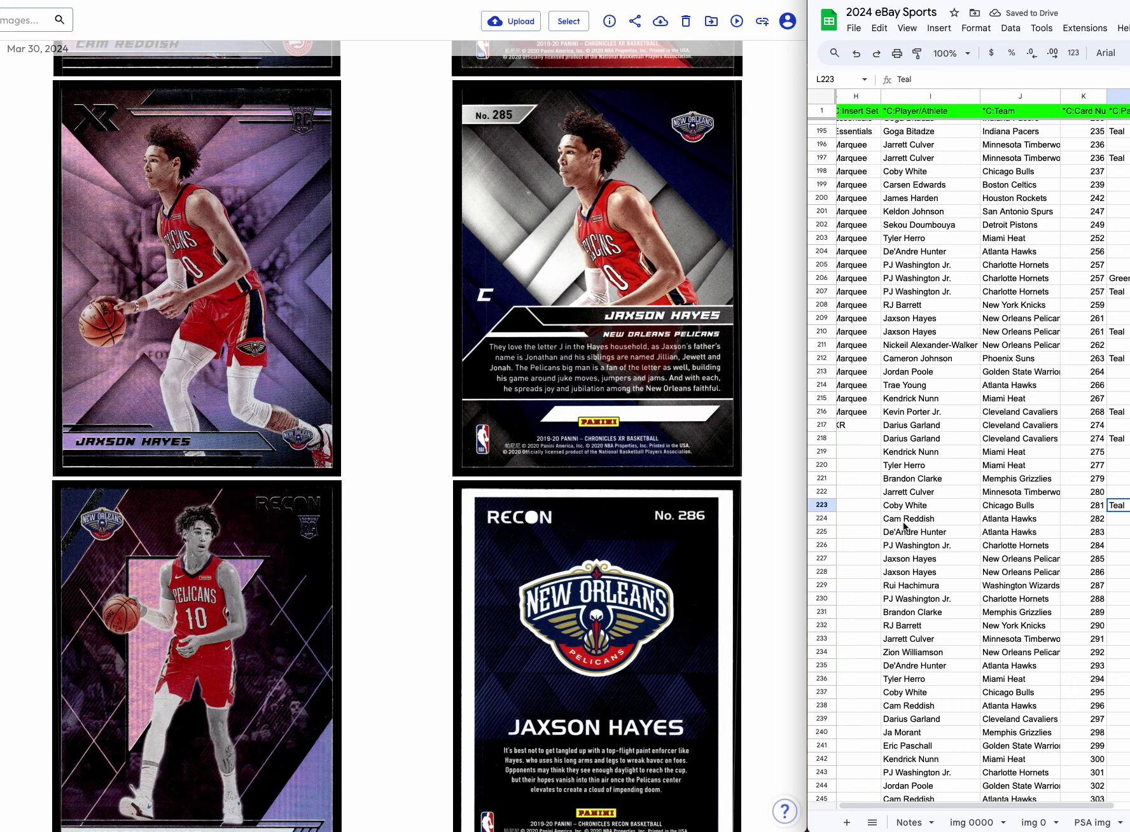
pyautogui.moveTo(827, 535); pyautogui.dragTo(822, 545)
pyautogui.rightClick(822, 544)
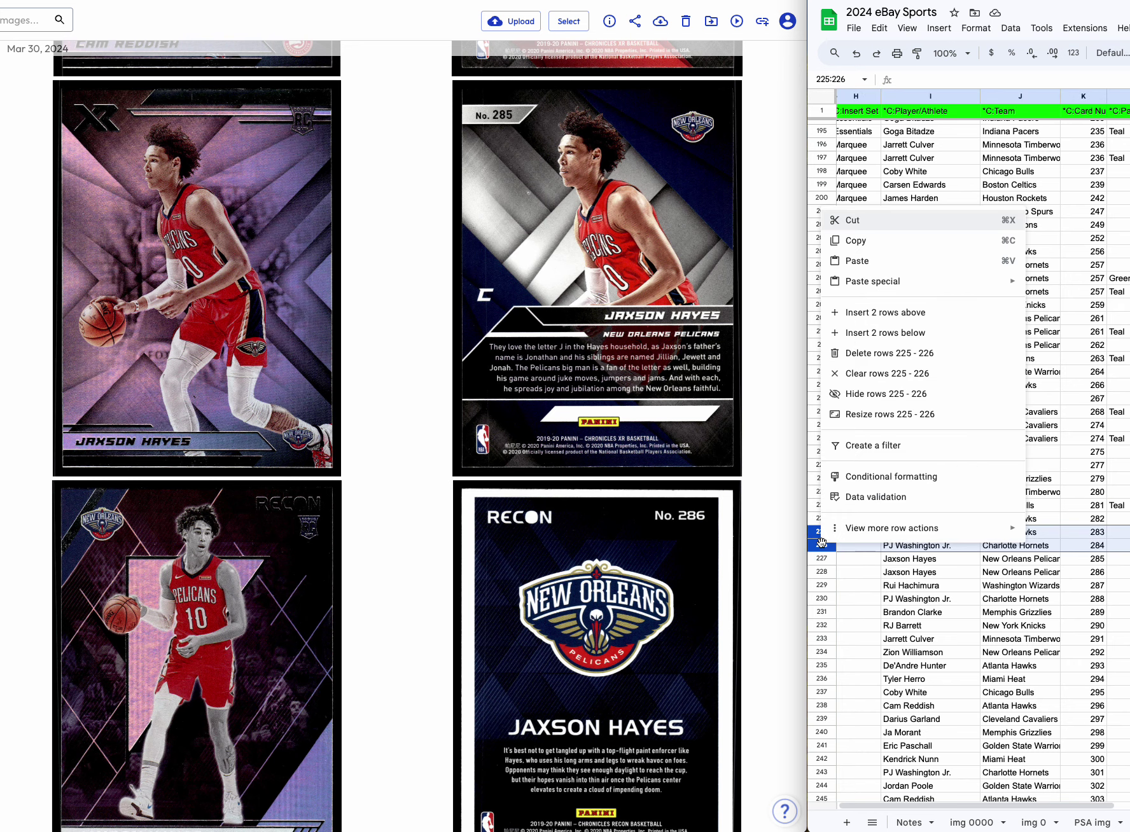
pyautogui.click(887, 354)
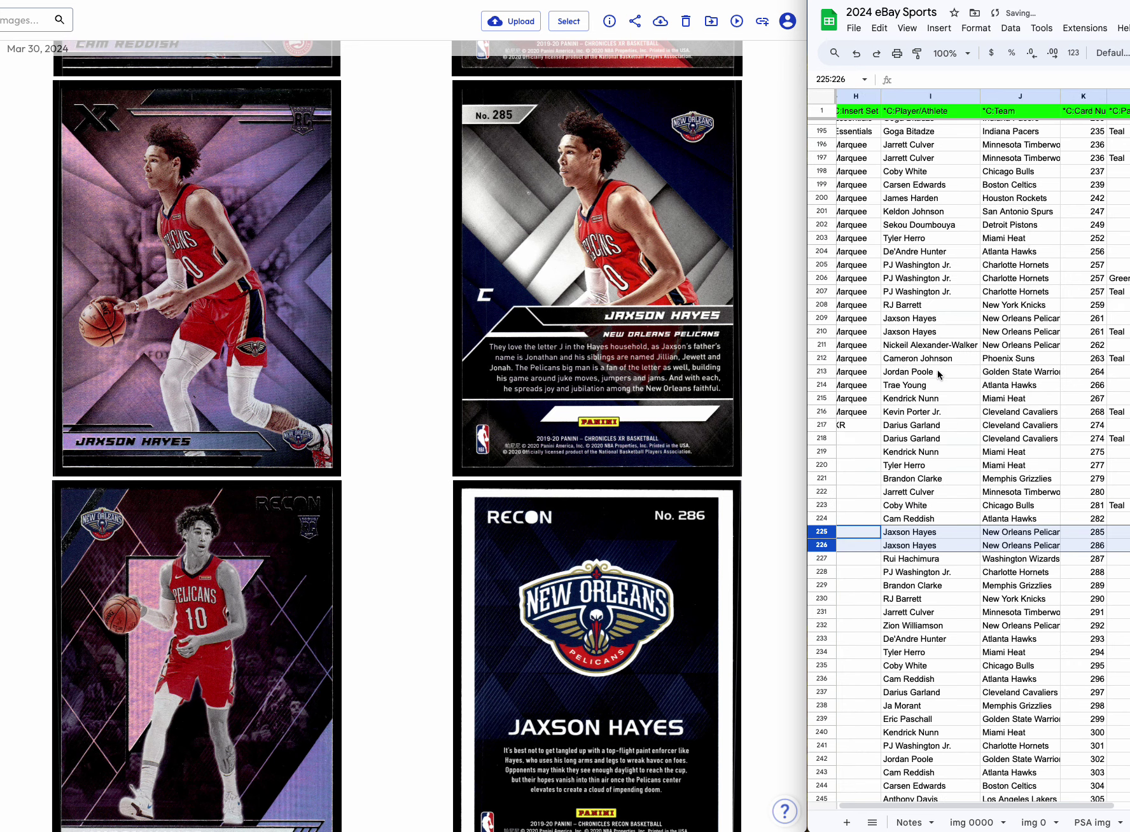
# Copy the insert set XR from Darius Garland's row 217 into rows 218 to 224.
pyautogui.click(903, 425)
pyautogui.click(866, 429)
pyautogui.hotkey('ctrl', 'c')
pyautogui.moveTo(863, 438); pyautogui.dragTo(865, 520)
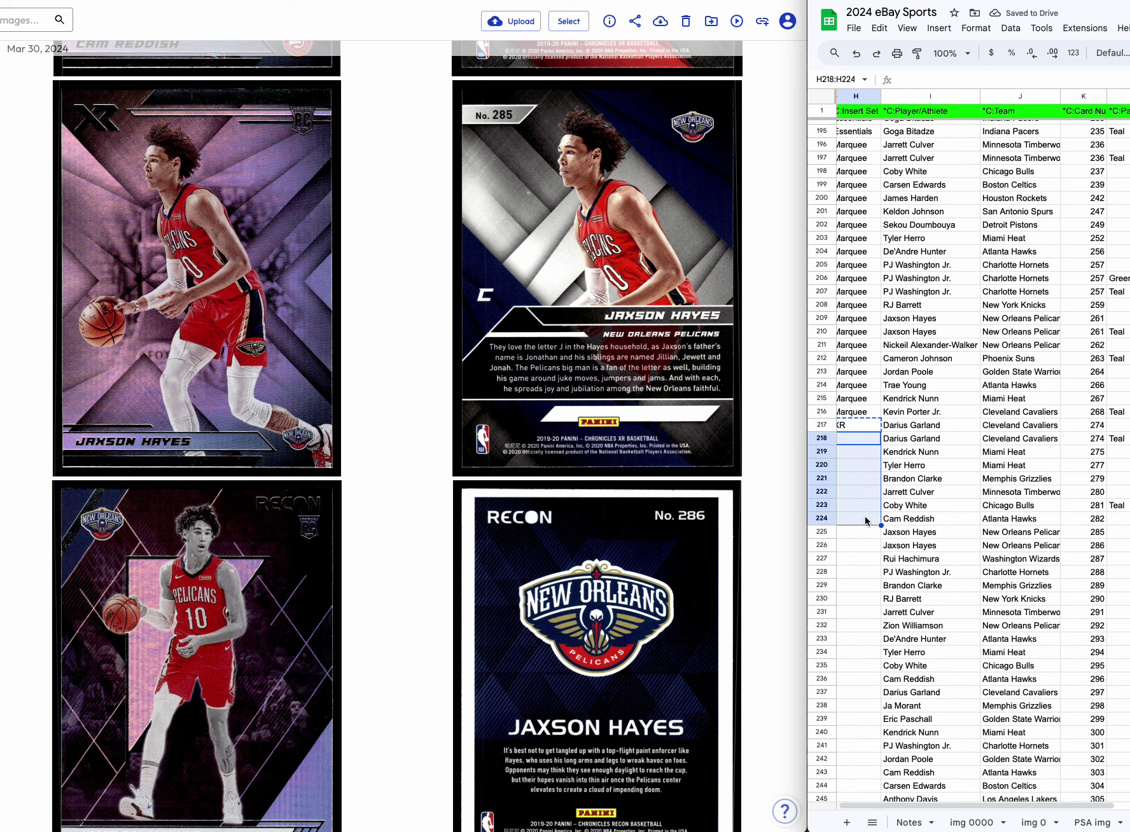
pyautogui.hotkey('ctrl', 'v')
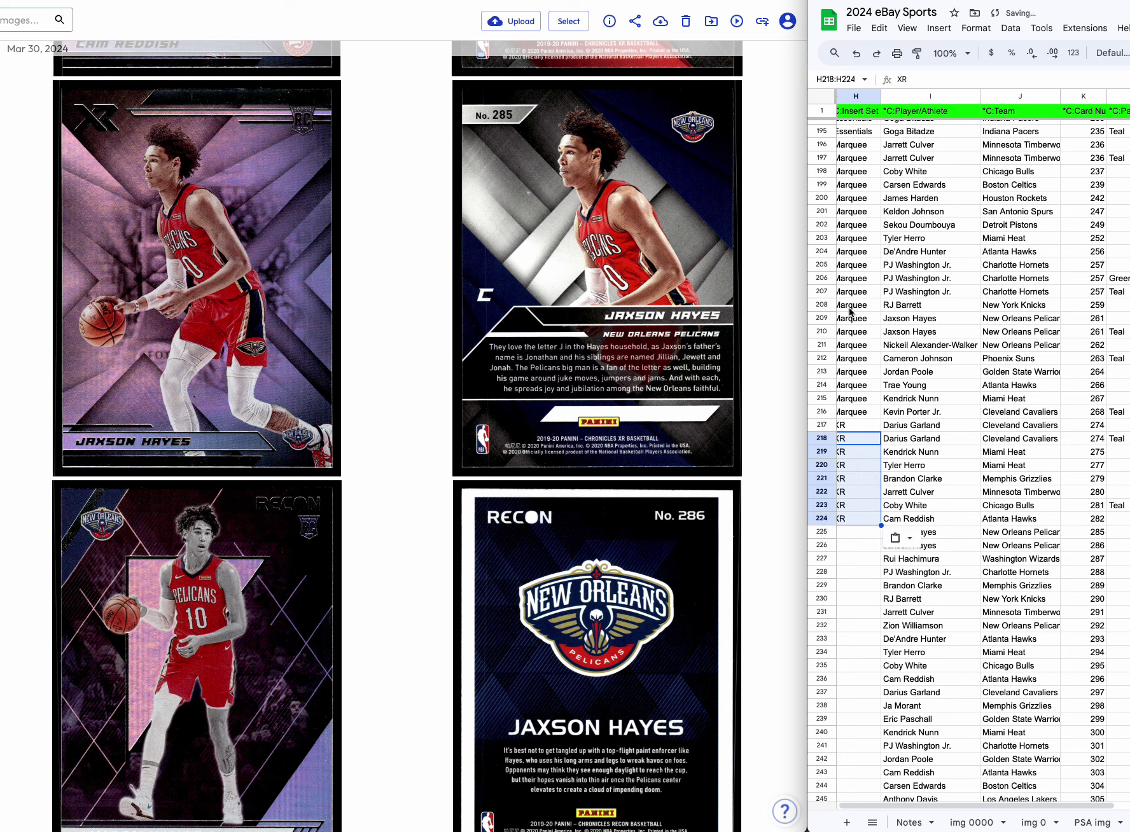
pyautogui.hscroll(-1, 905, 427)
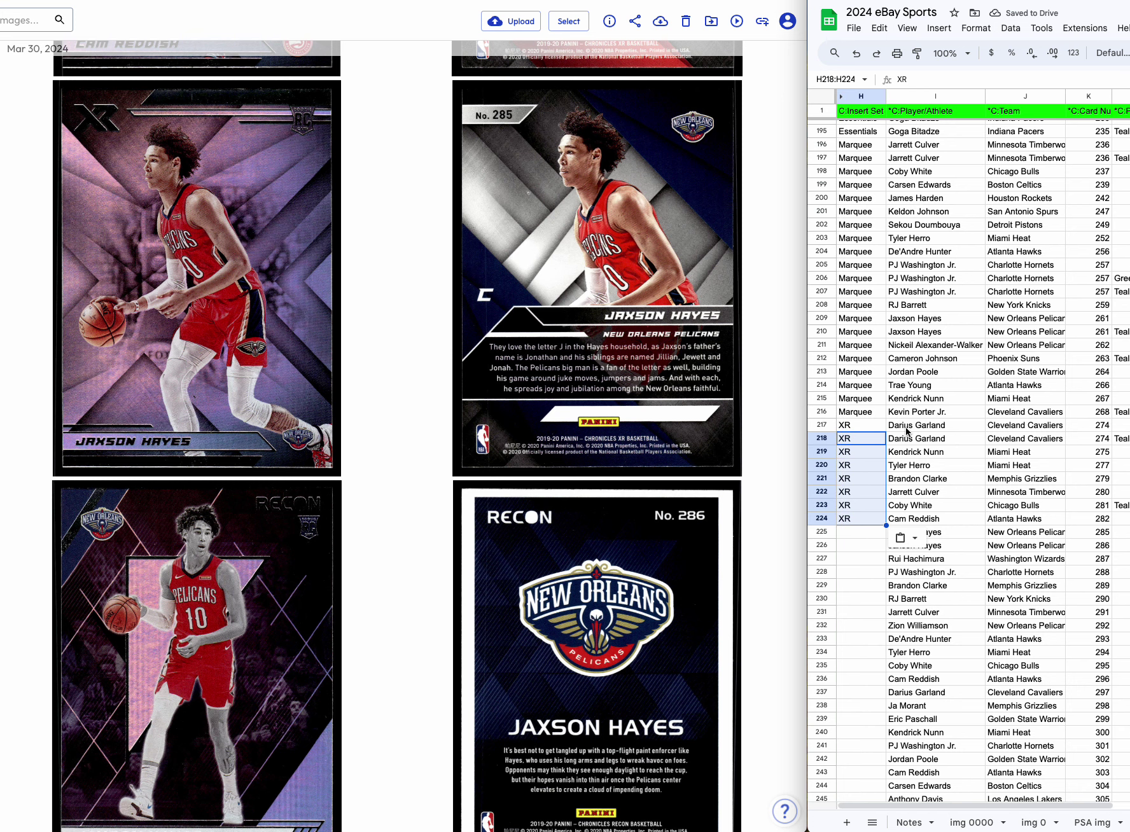
# Enter Recon as the insert set in row 225, Jaxson Hayes's card 285, and check the following Recon scans.
pyautogui.click(847, 533)
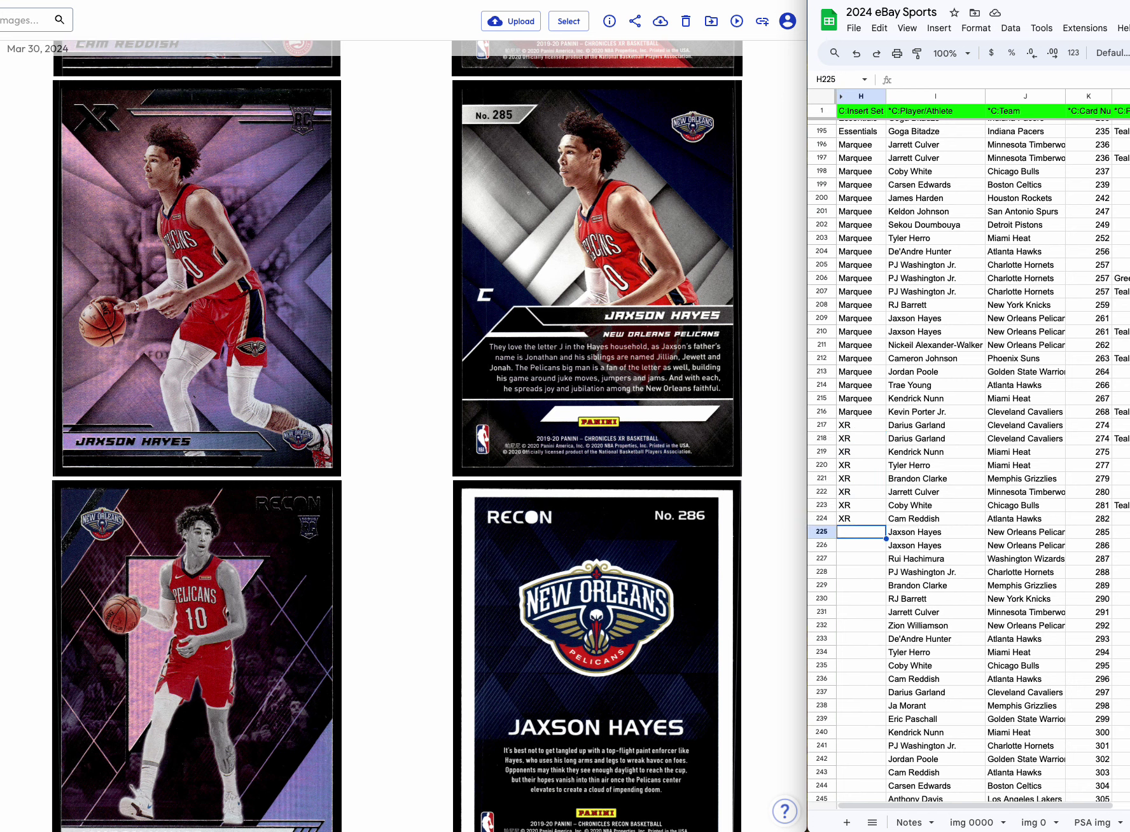
pyautogui.write('Recon')
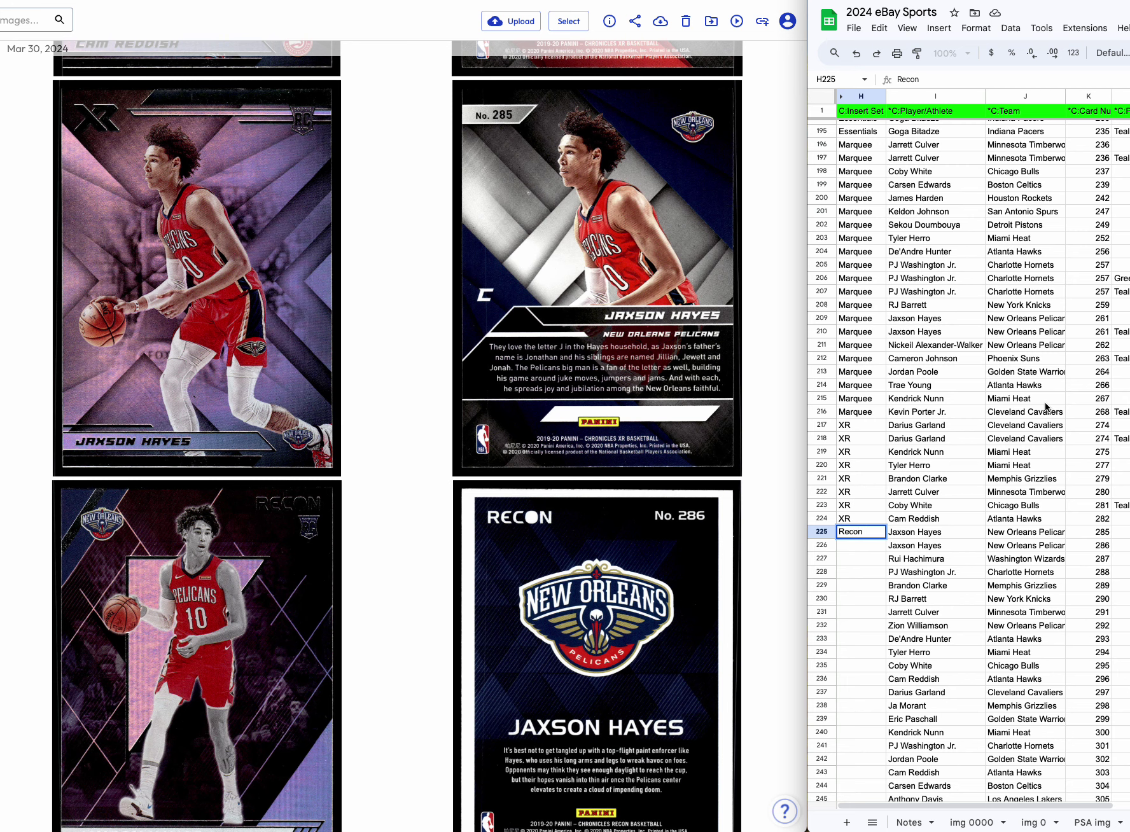
pyautogui.hscroll(1, 904, 533)
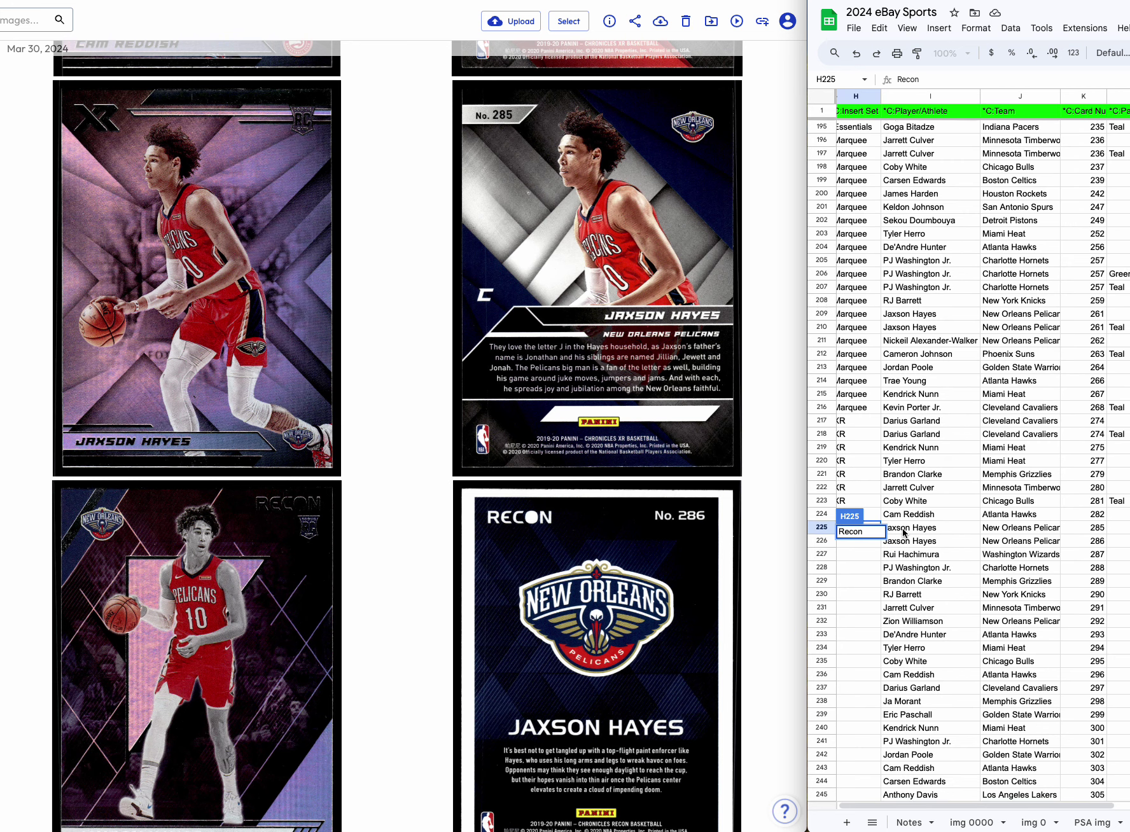
pyautogui.hscroll(-1, 904, 533)
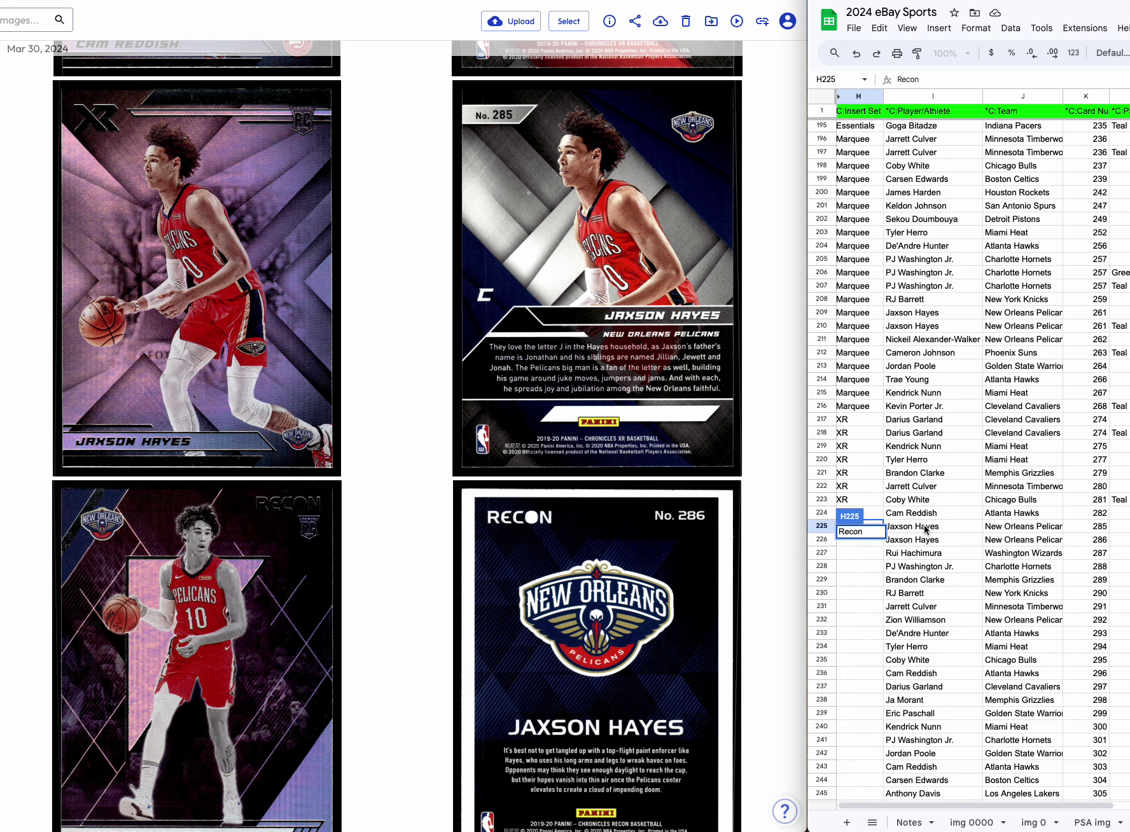
pyautogui.click(925, 528)
pyautogui.scroll(-6, 594, 531)
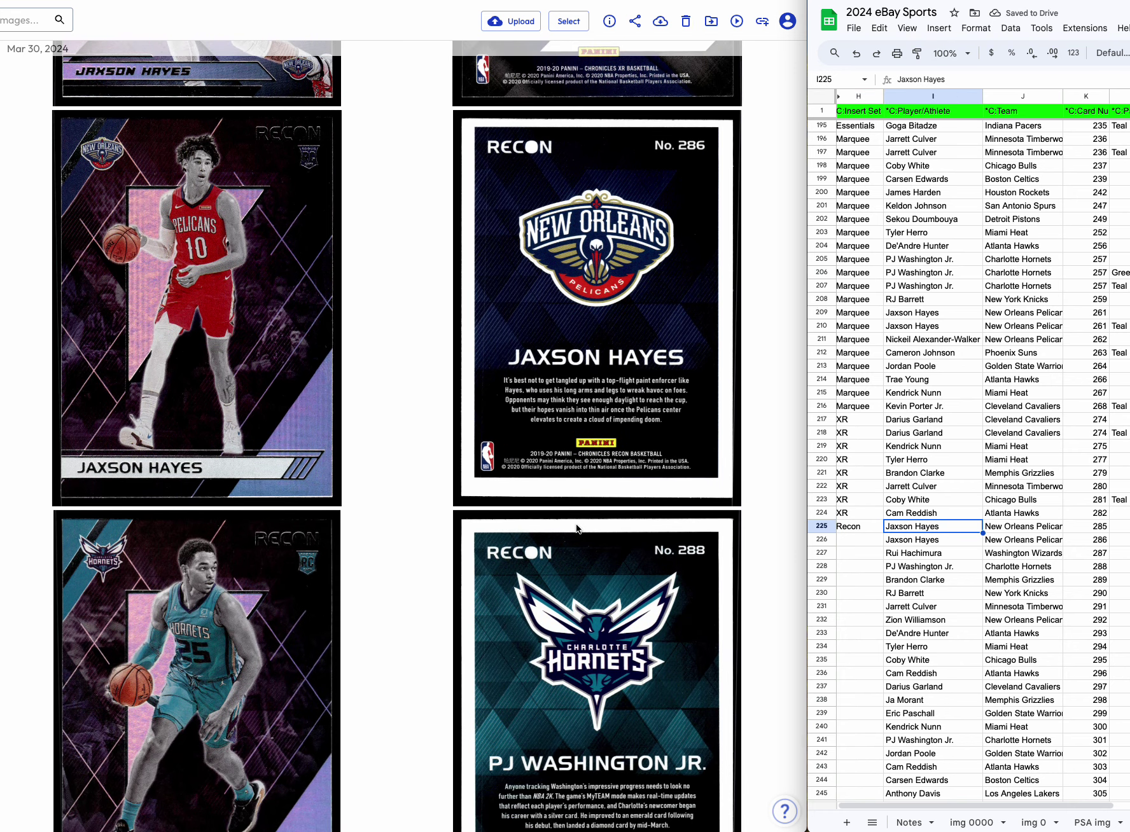
# Overwrite row 227, Rui Hachimura's card 287, with a copy of row 228, PJ Washington Jr.'s card 288.
pyautogui.scroll(-5, 577, 528)
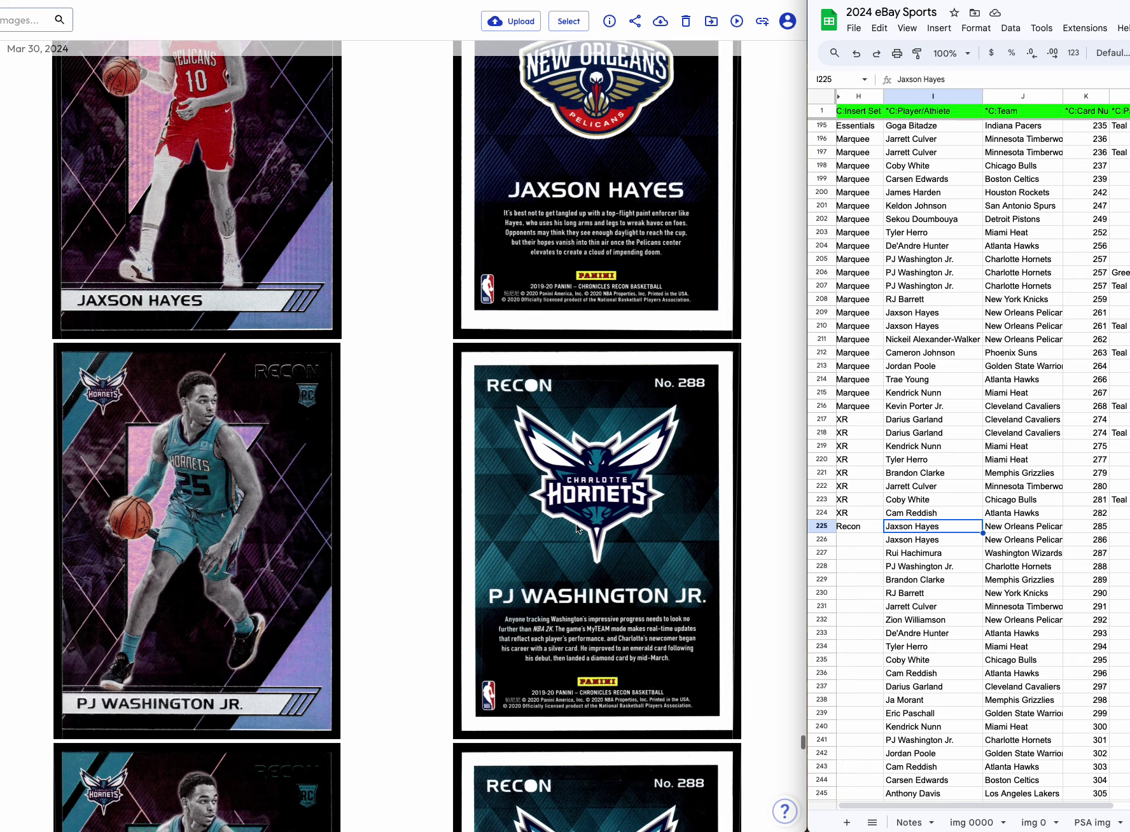
pyautogui.hscroll(1, 846, 554)
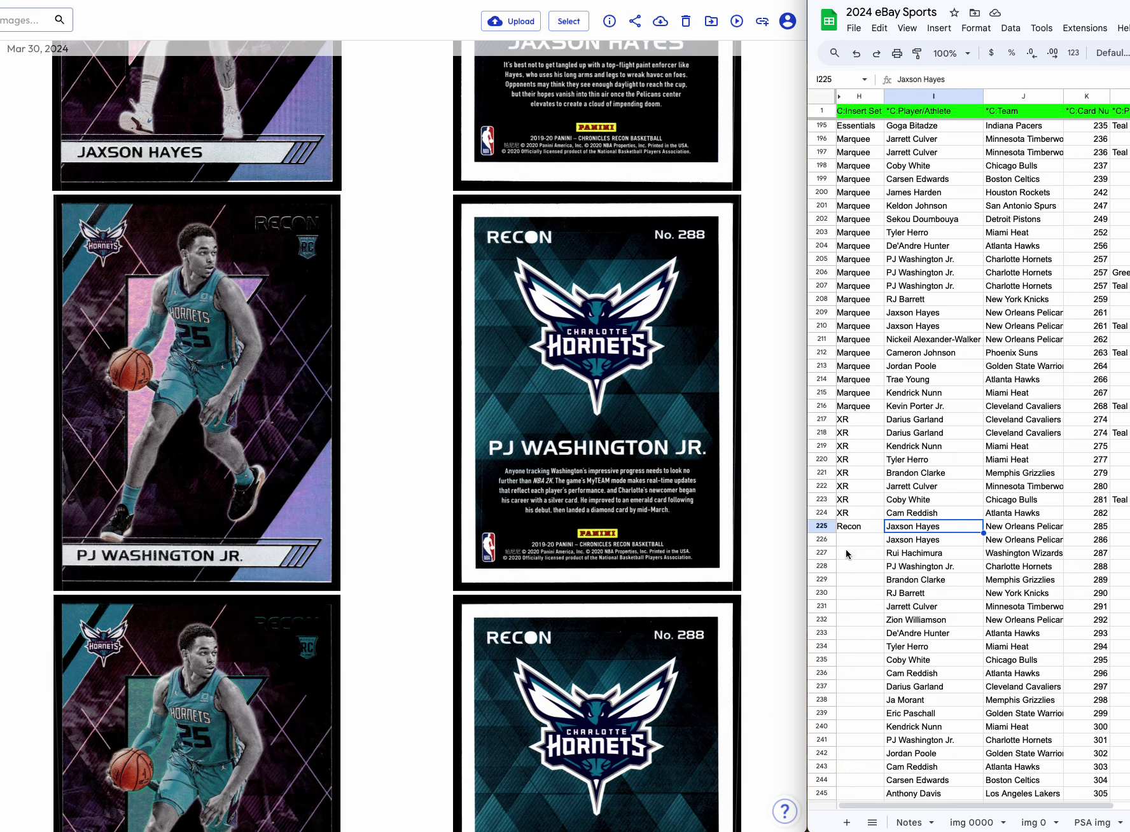
pyautogui.click(820, 567)
pyautogui.hotkey('ctrl', 'c')
pyautogui.click(820, 555)
pyautogui.hotkey('ctrl', 'v')
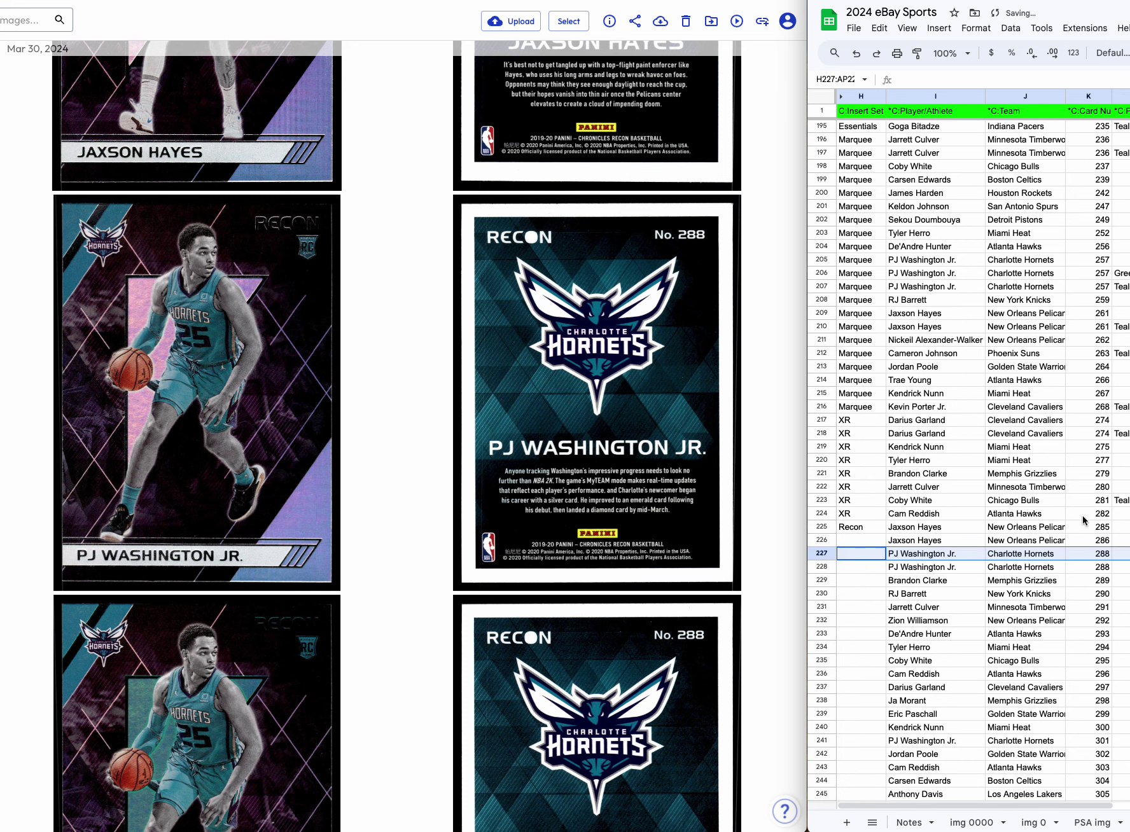
# Copy the Teal parallel from Coby White's row 223 to row 228, PJ Washington Jr.'s duplicate card 288.
pyautogui.click(1118, 504)
pyautogui.hotkey('ctrl', 'c')
pyautogui.click(1118, 565)
pyautogui.hotkey('ctrl', 'v')
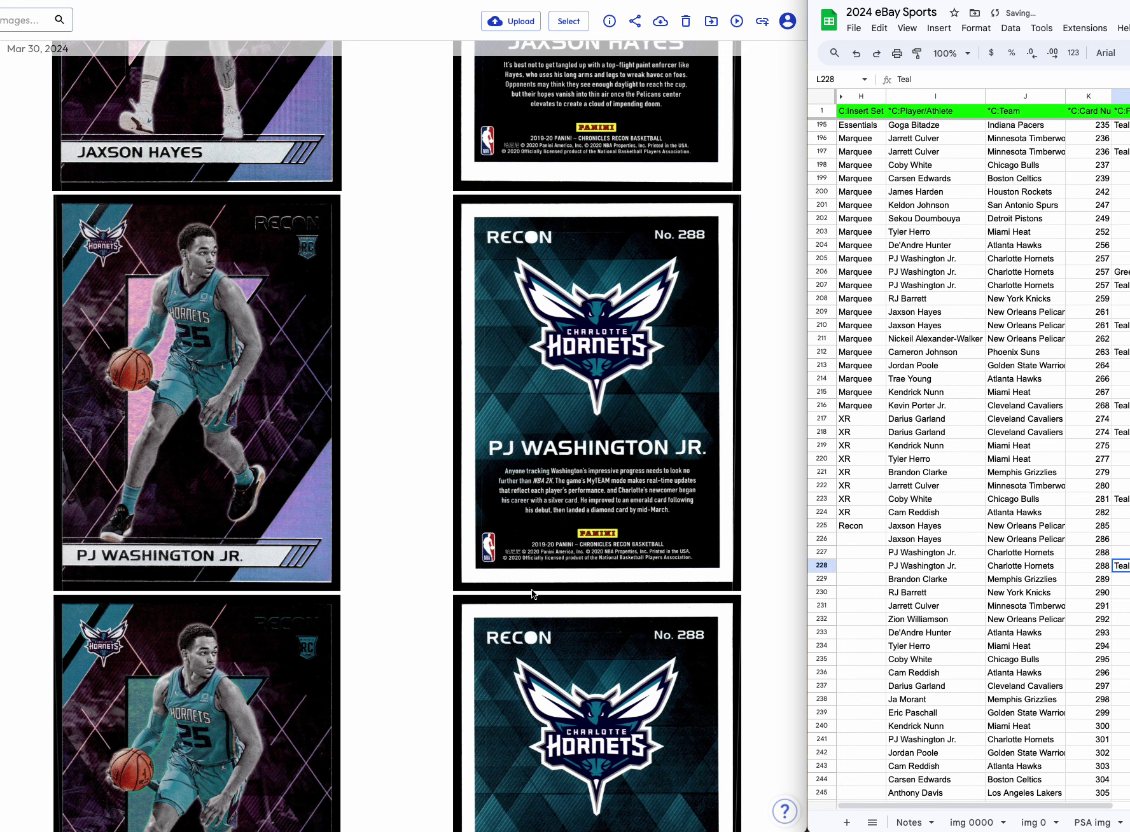
# Check the next Recon scans and delete the rows of RJ Barrett's card 290 and Zion Williamson's card 292.
pyautogui.scroll(-2, 523, 587)
pyautogui.scroll(-10, 524, 587)
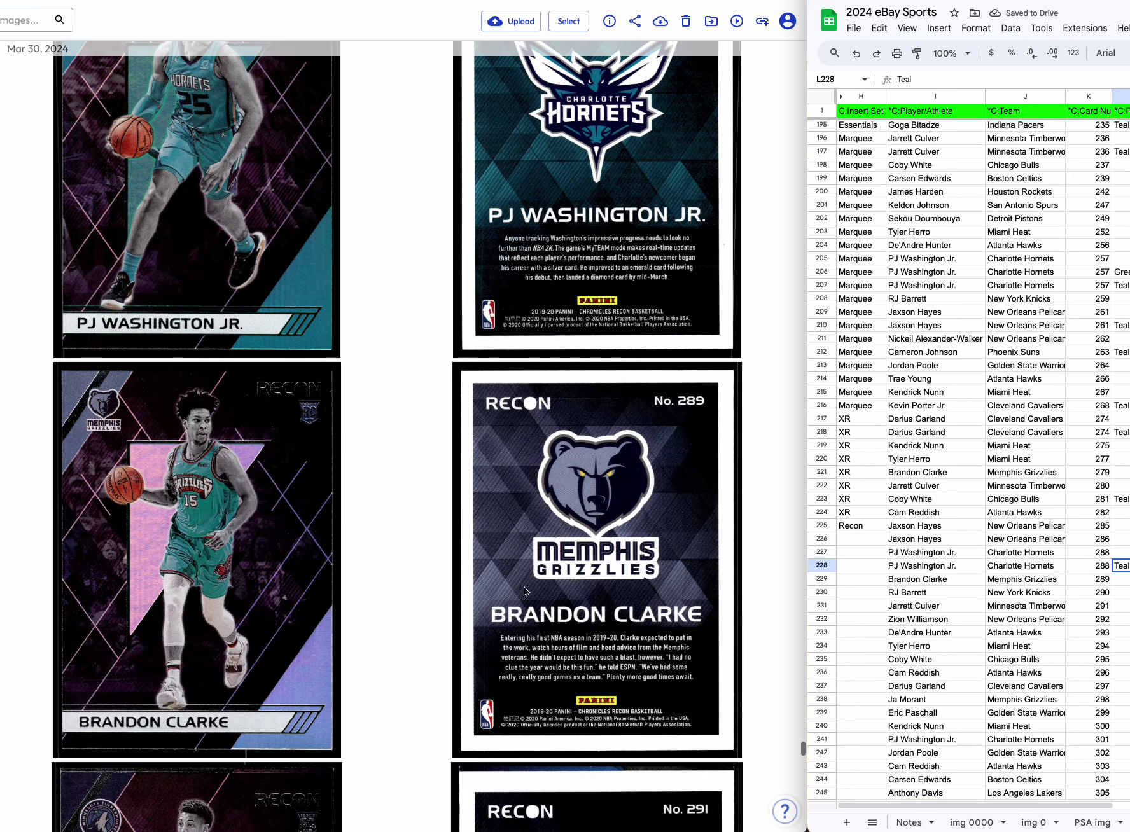
pyautogui.scroll(-5, 525, 592)
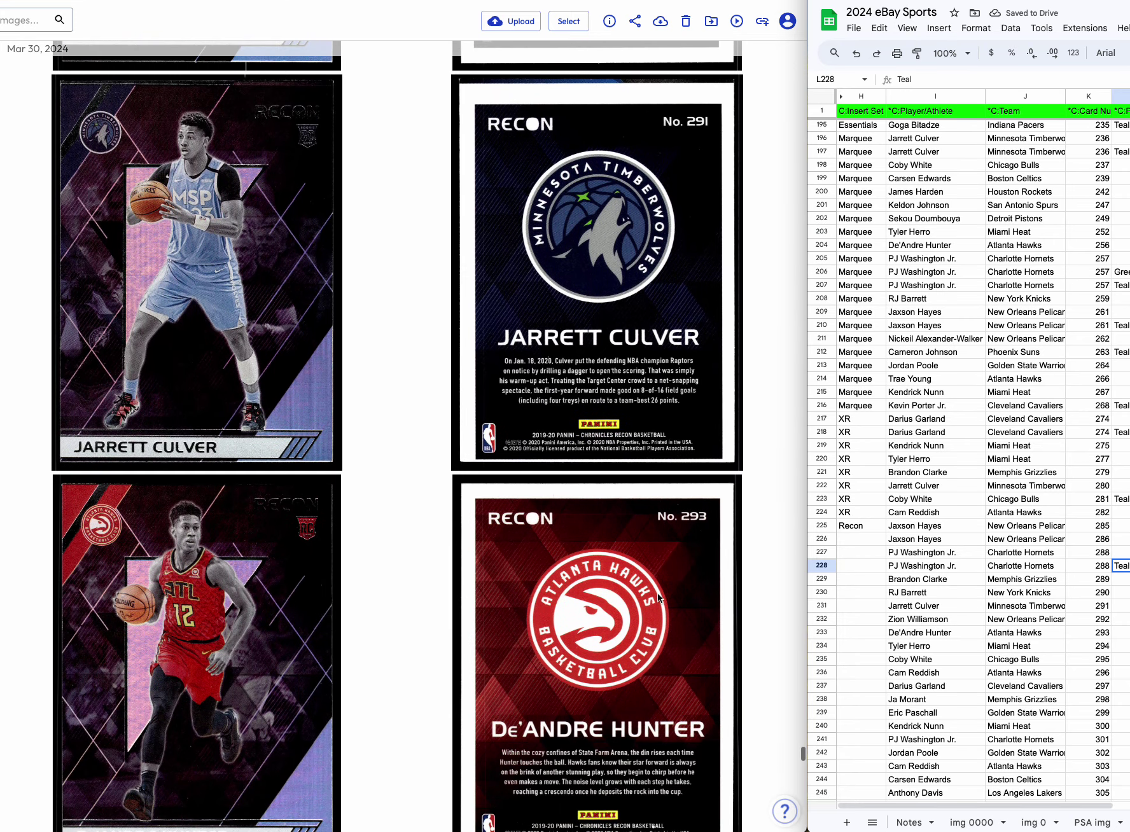
pyautogui.click(821, 591)
pyautogui.rightClick(821, 592)
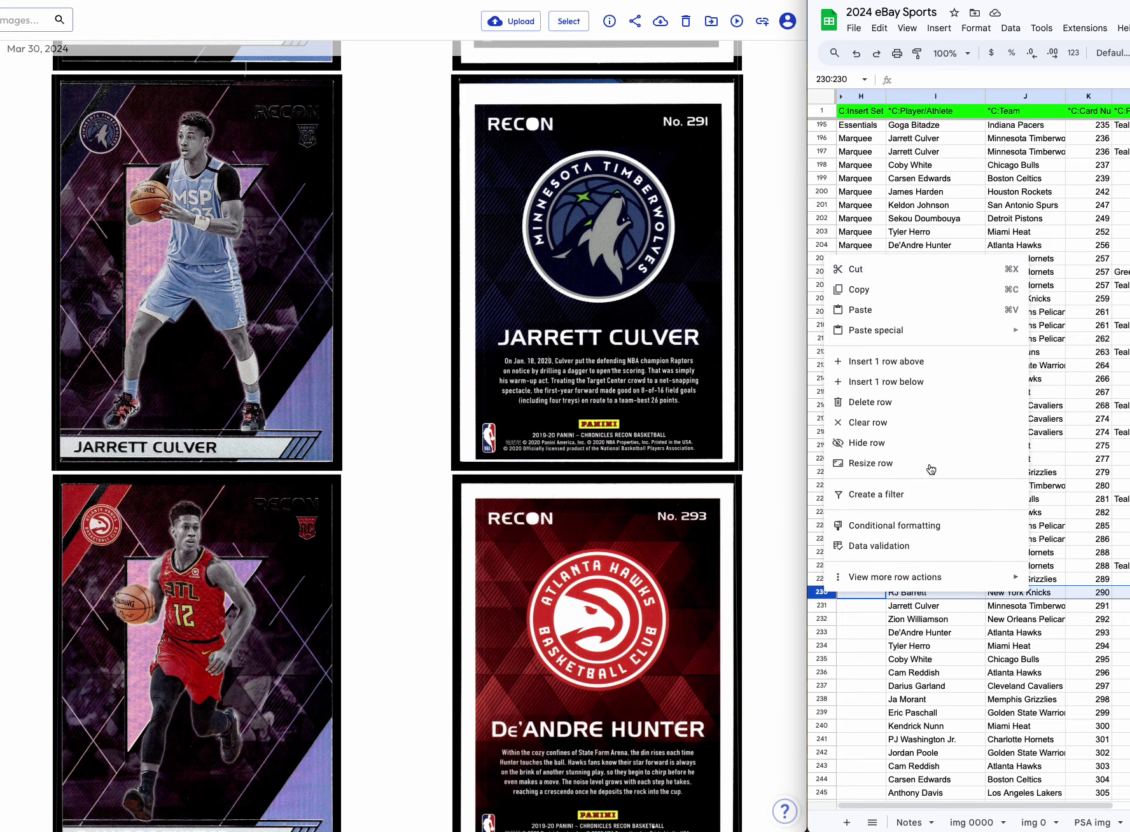
pyautogui.click(903, 411)
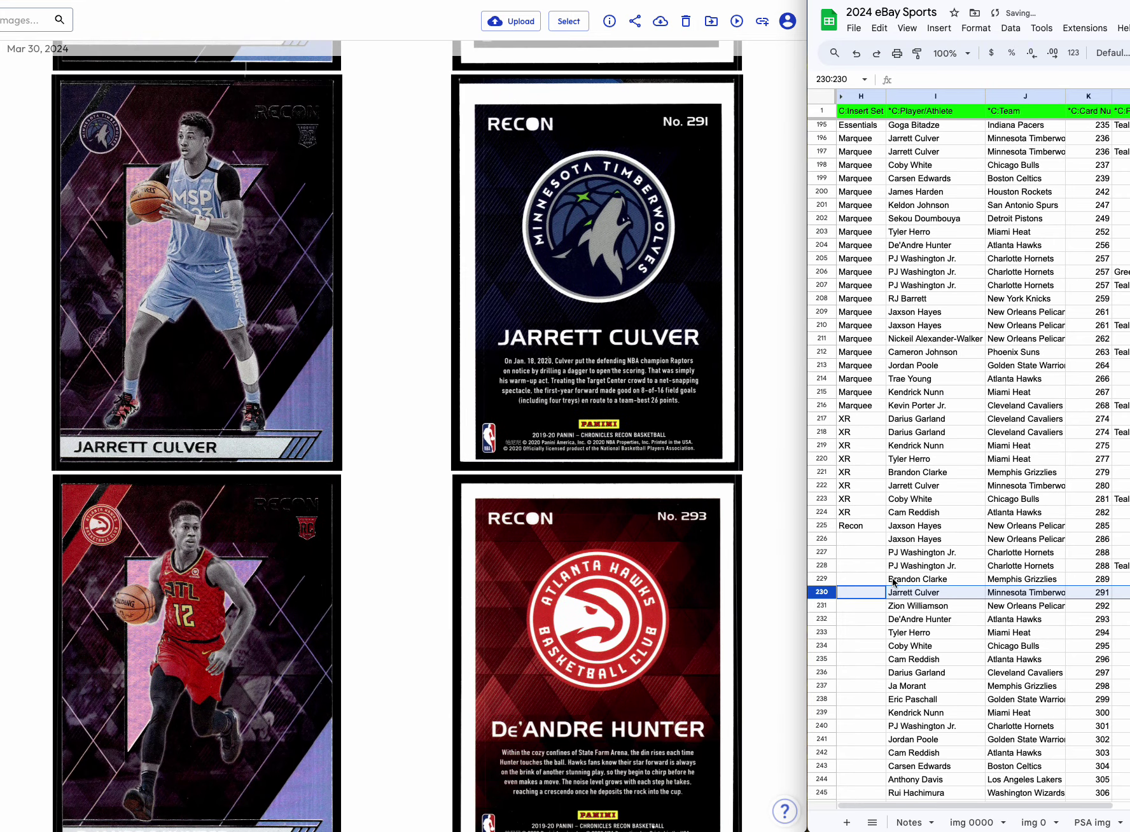
pyautogui.click(822, 606)
pyautogui.rightClick(821, 606)
pyautogui.click(903, 414)
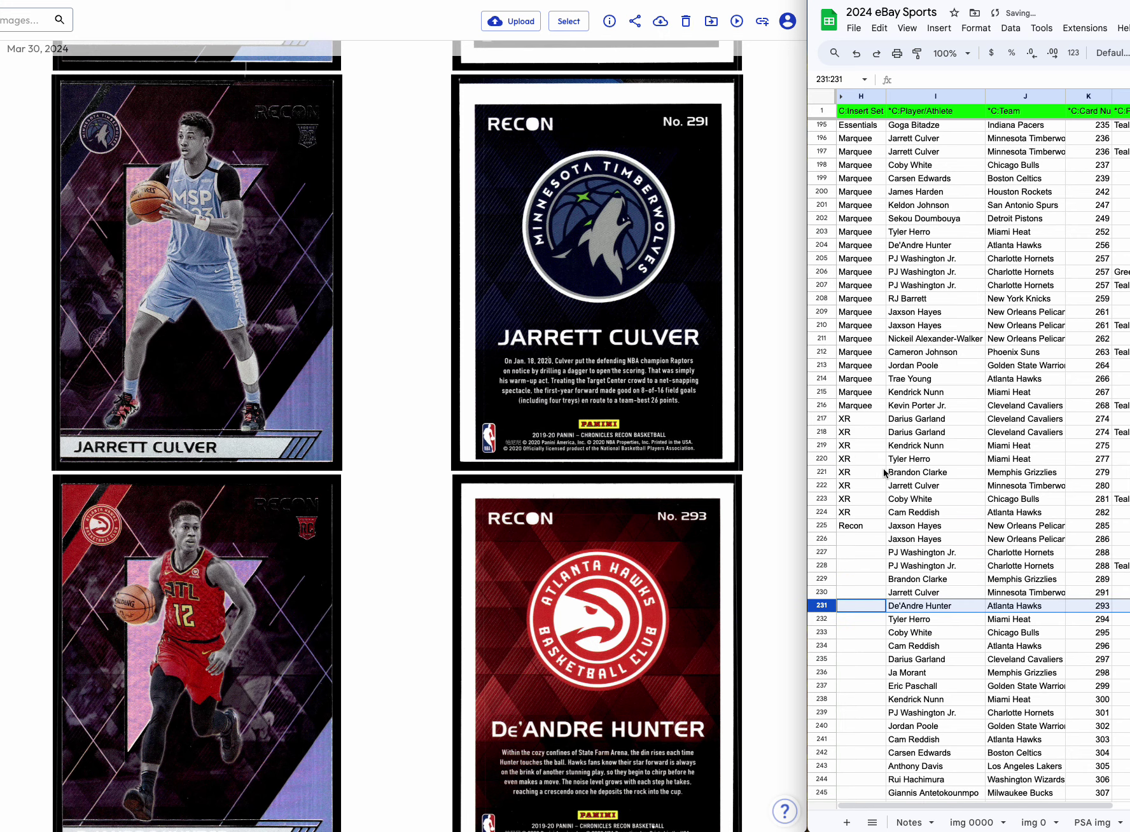
# Check the following scans and set the parallel of Tyler Herro's card 294 in row 232 to Teal.
pyautogui.scroll(-10, 491, 561)
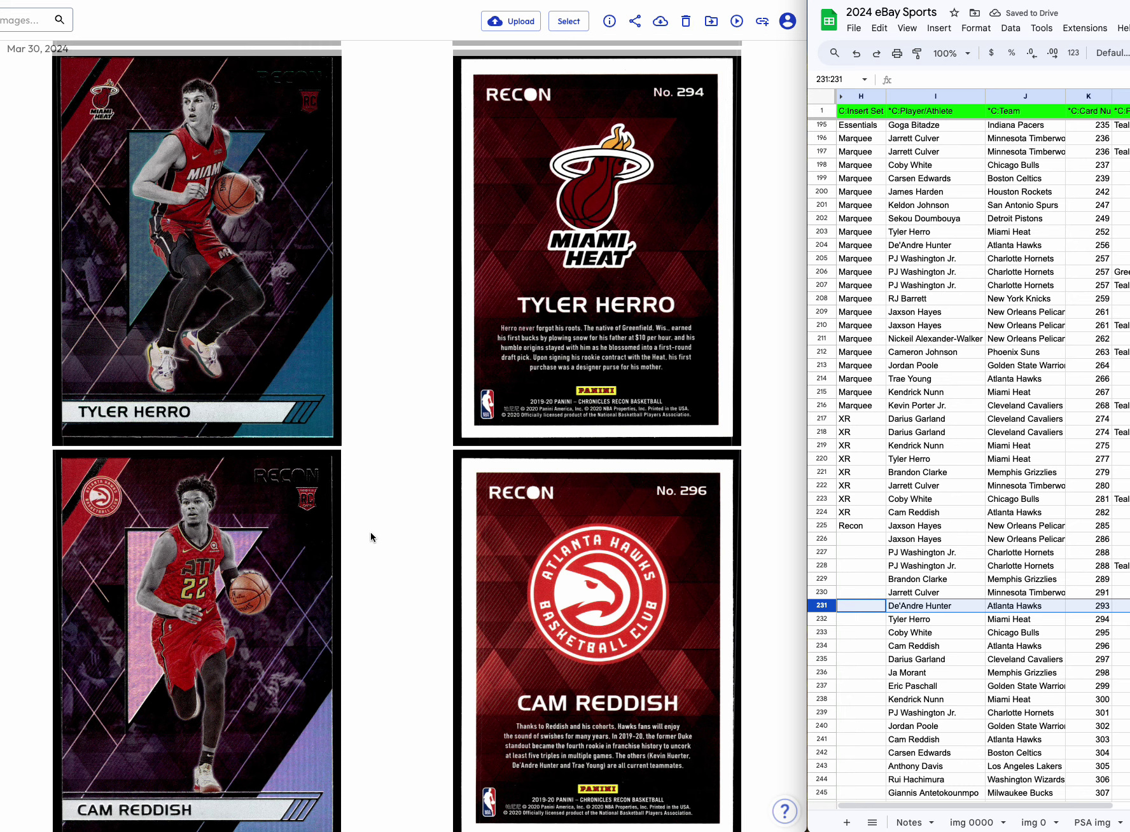
pyautogui.scroll(-1, 370, 533)
pyautogui.scroll(3, 369, 533)
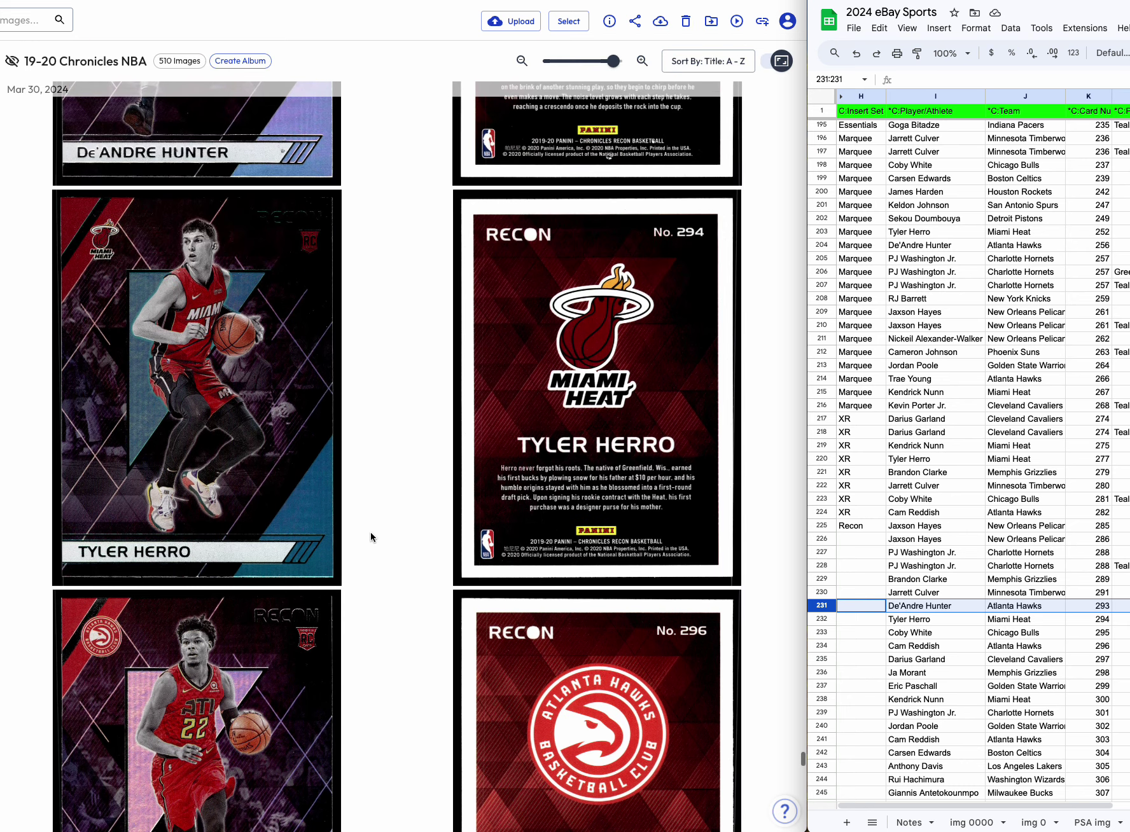
pyautogui.scroll(2, 331, 486)
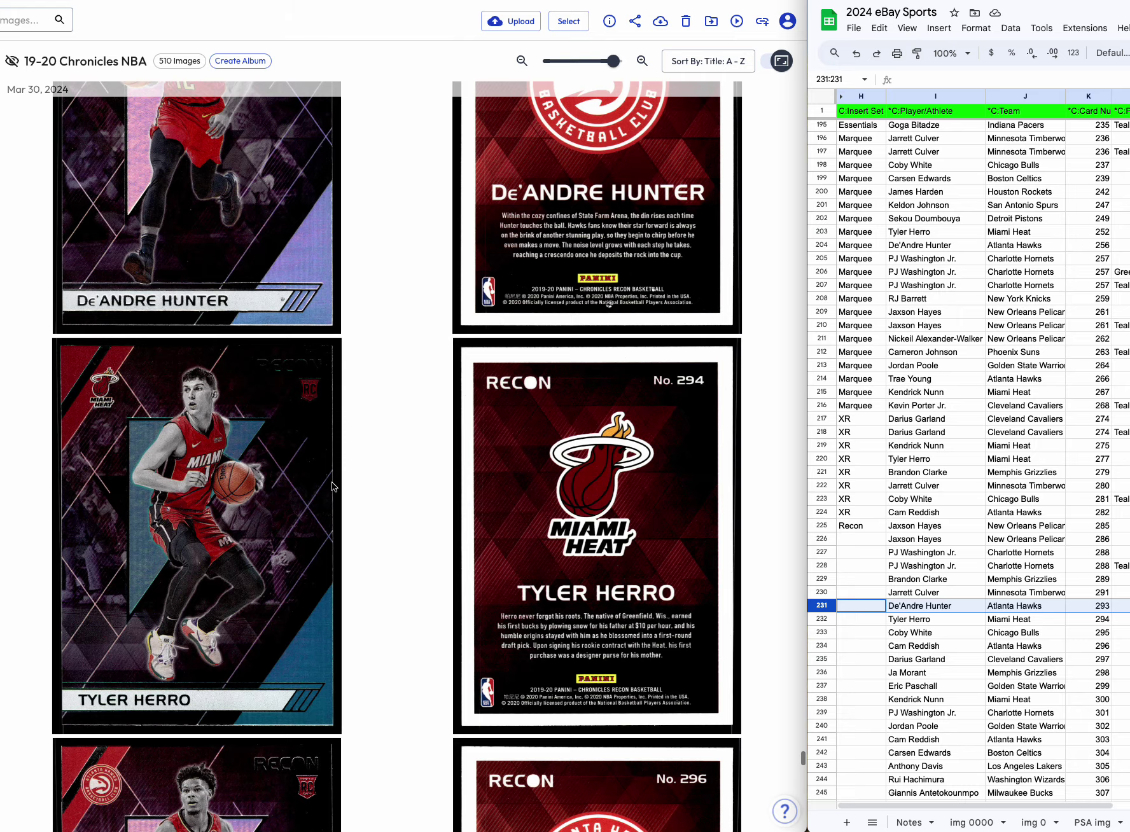
pyautogui.scroll(-2, 277, 482)
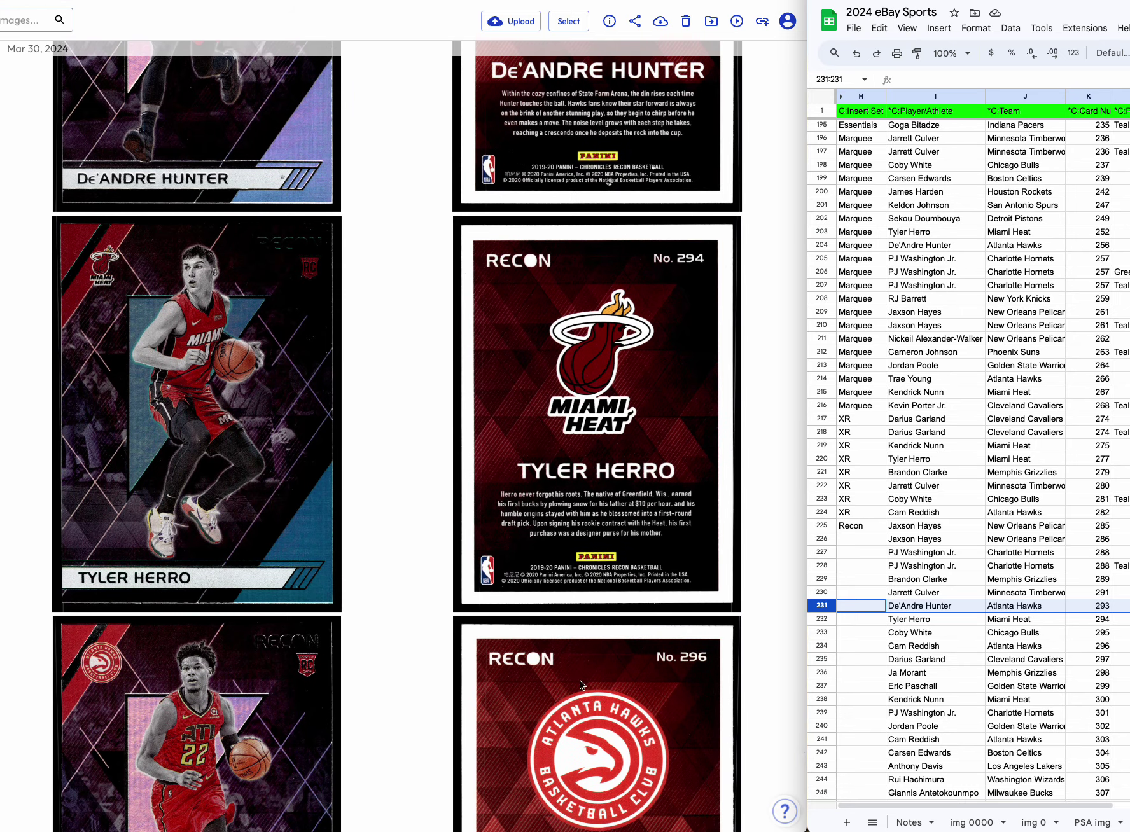
pyautogui.click(1121, 619)
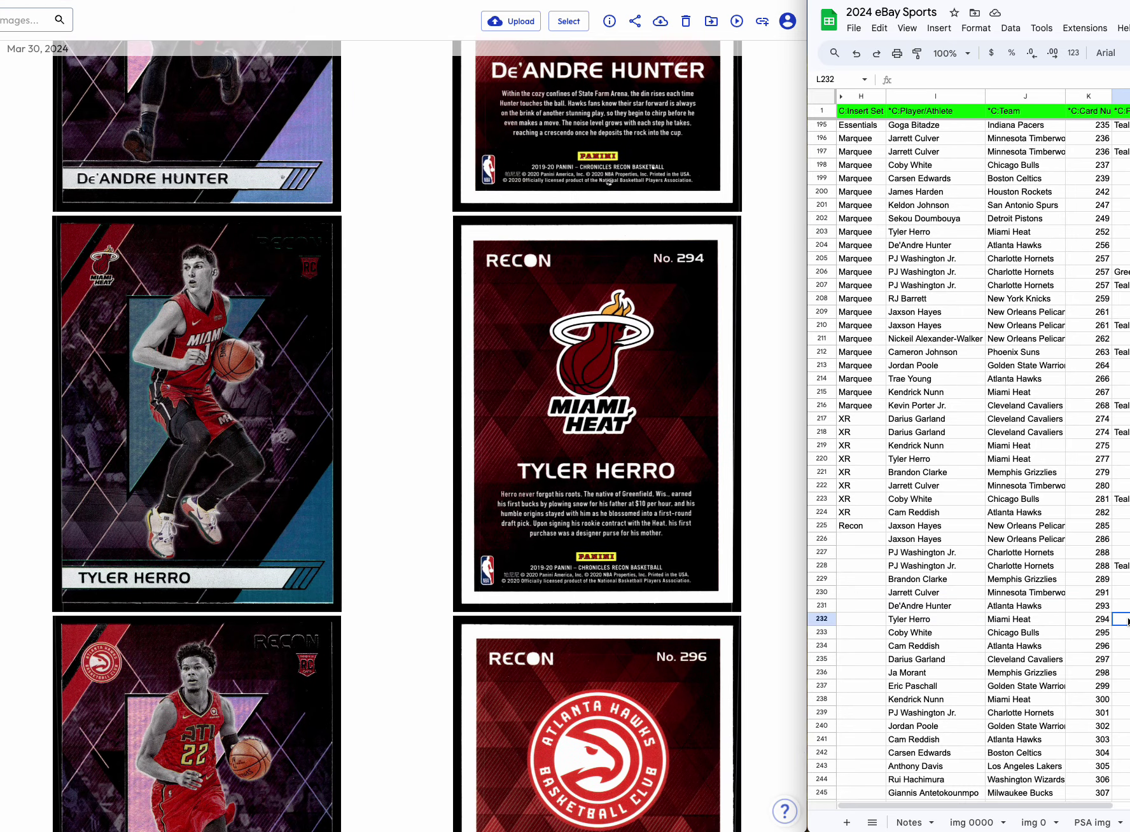
pyautogui.write('TEAL')
pyautogui.press('Return')
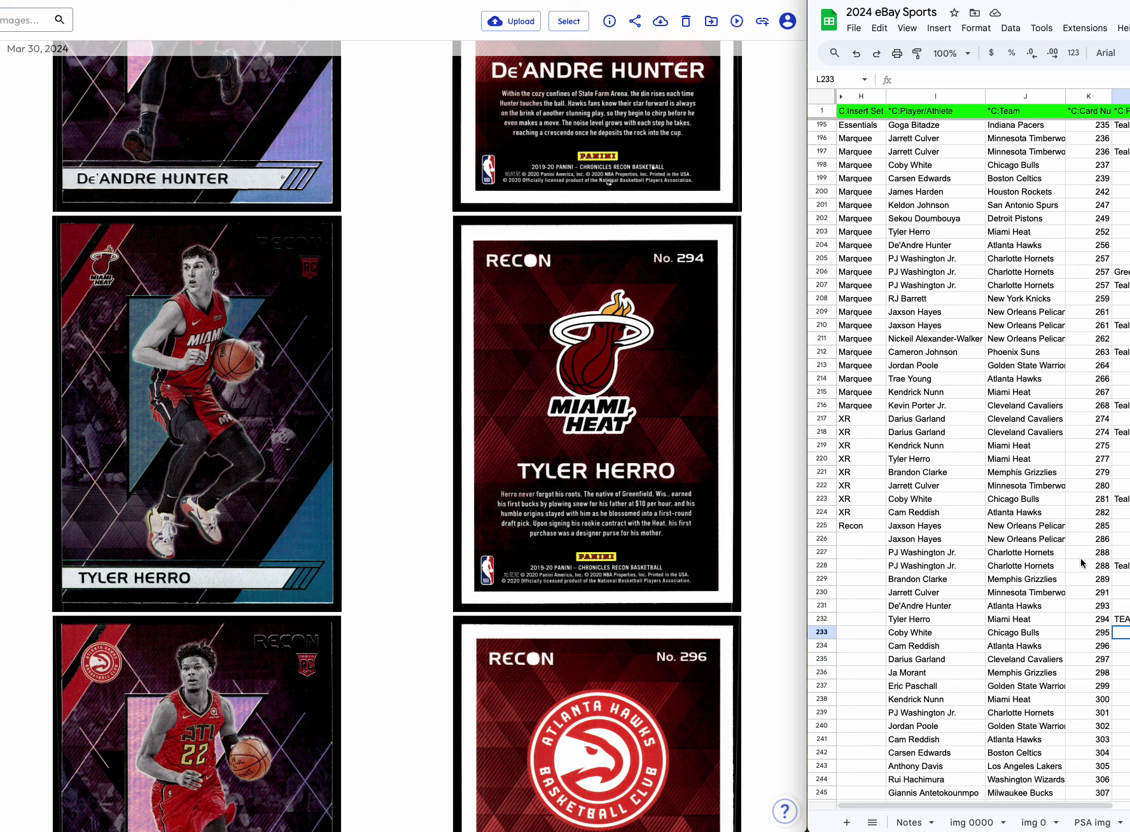
pyautogui.click(1120, 565)
pyautogui.click(1123, 620)
pyautogui.write('Teal')
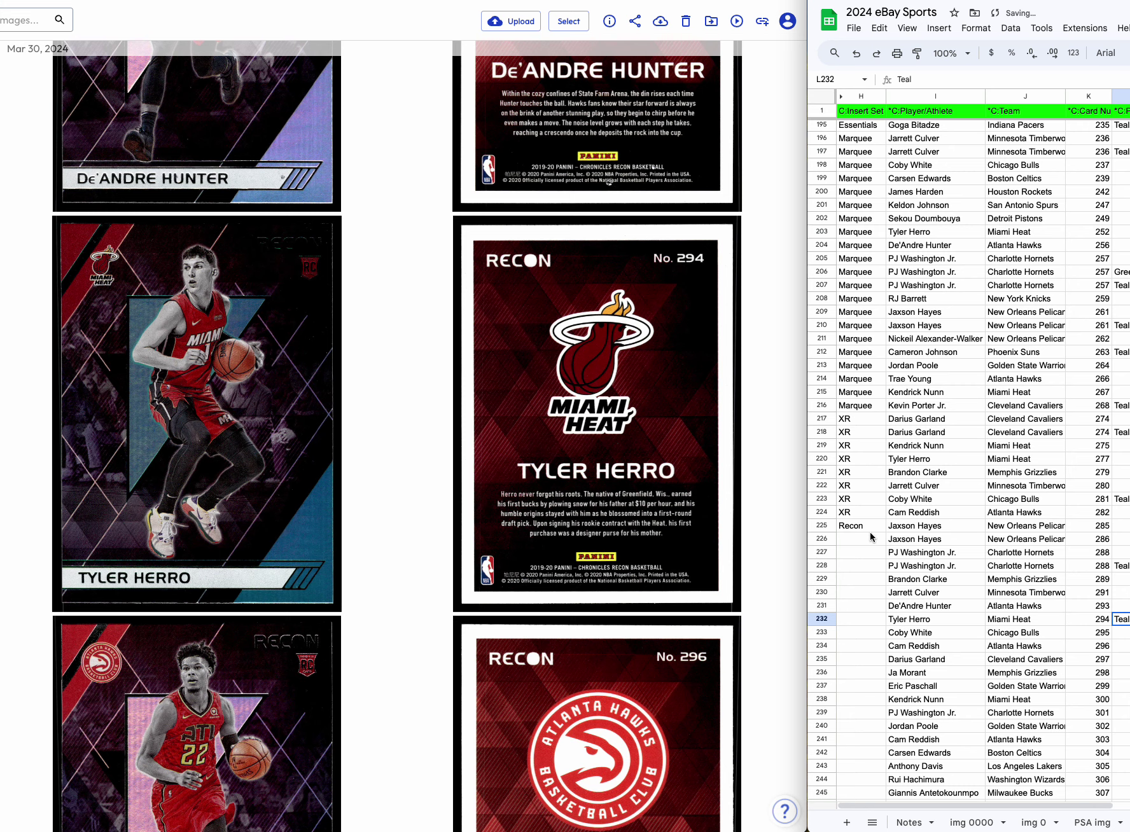
# Recheck the scans around Tyler Herro and delete row 233, Coby White's card 295.
pyautogui.scroll(6, 337, 357)
pyautogui.scroll(-5, 338, 357)
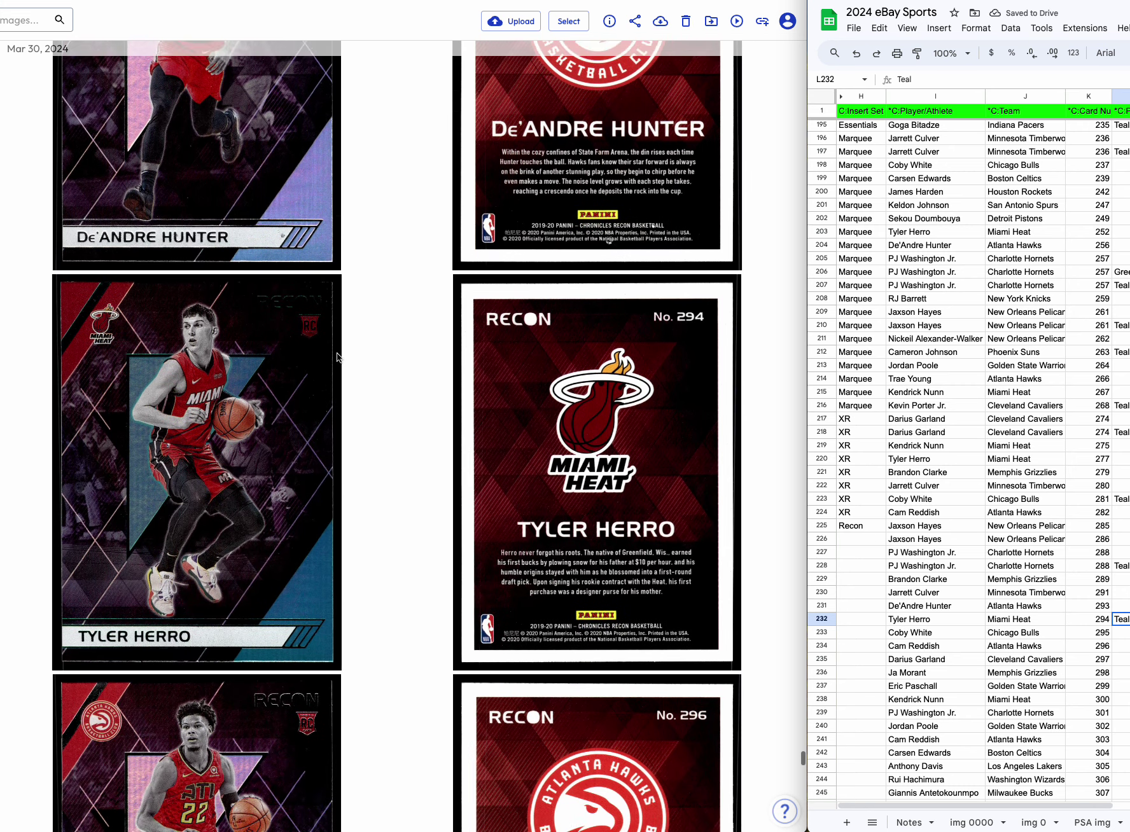
pyautogui.scroll(-1, 338, 357)
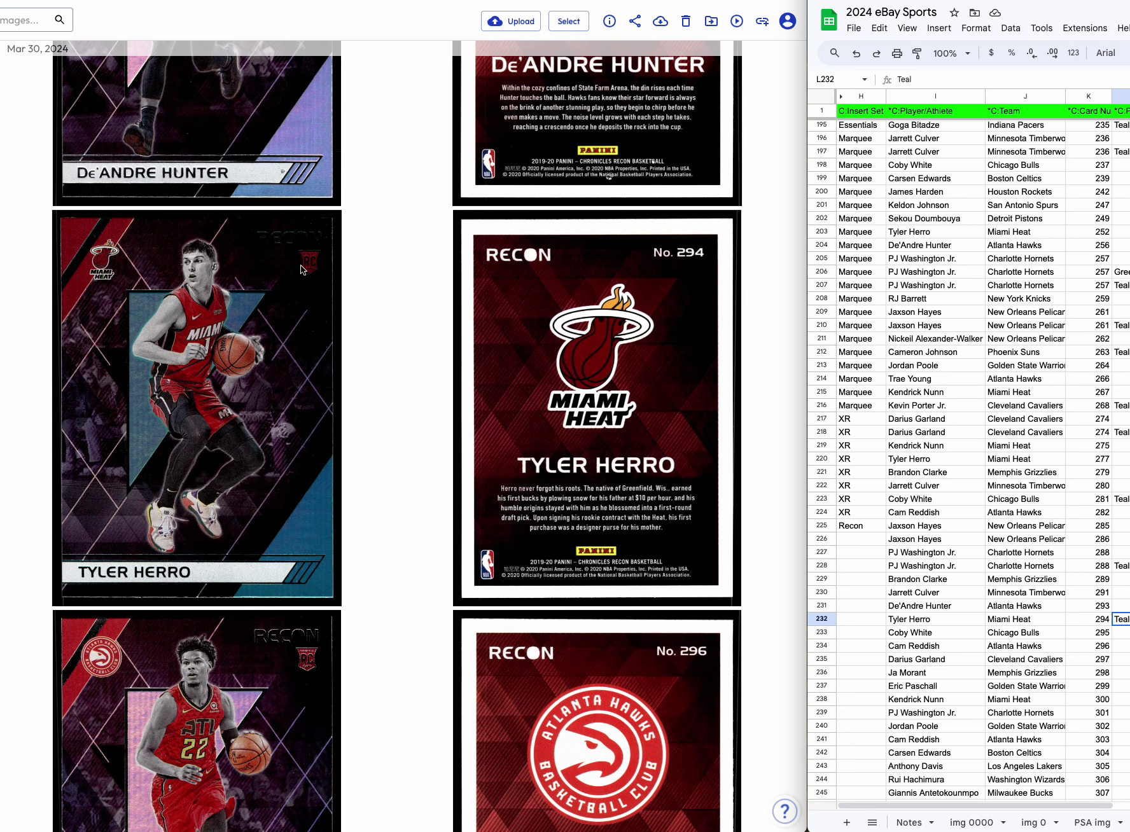
pyautogui.click(821, 633)
pyautogui.rightClick(821, 633)
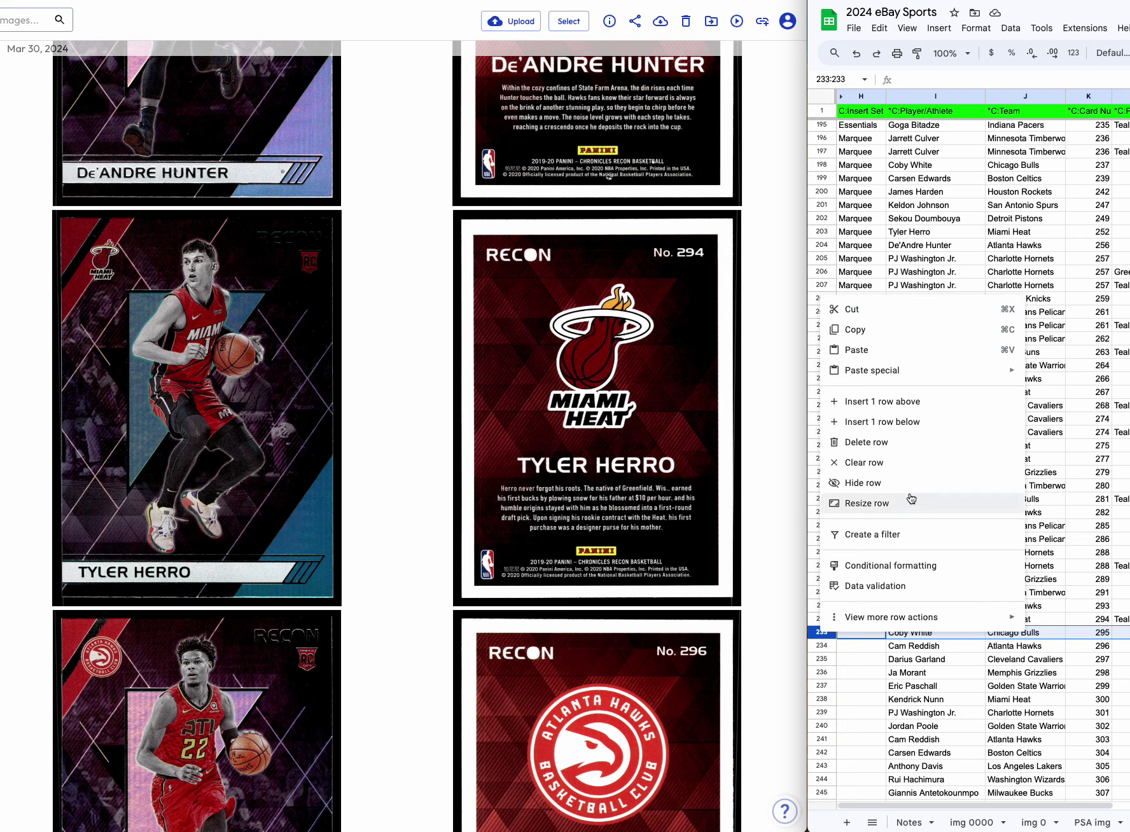
pyautogui.click(890, 438)
# Check the next scans and delete rows 234 and 235, Darius Garland's card 297 and Ja Morant's card 298.
pyautogui.scroll(-10, 487, 577)
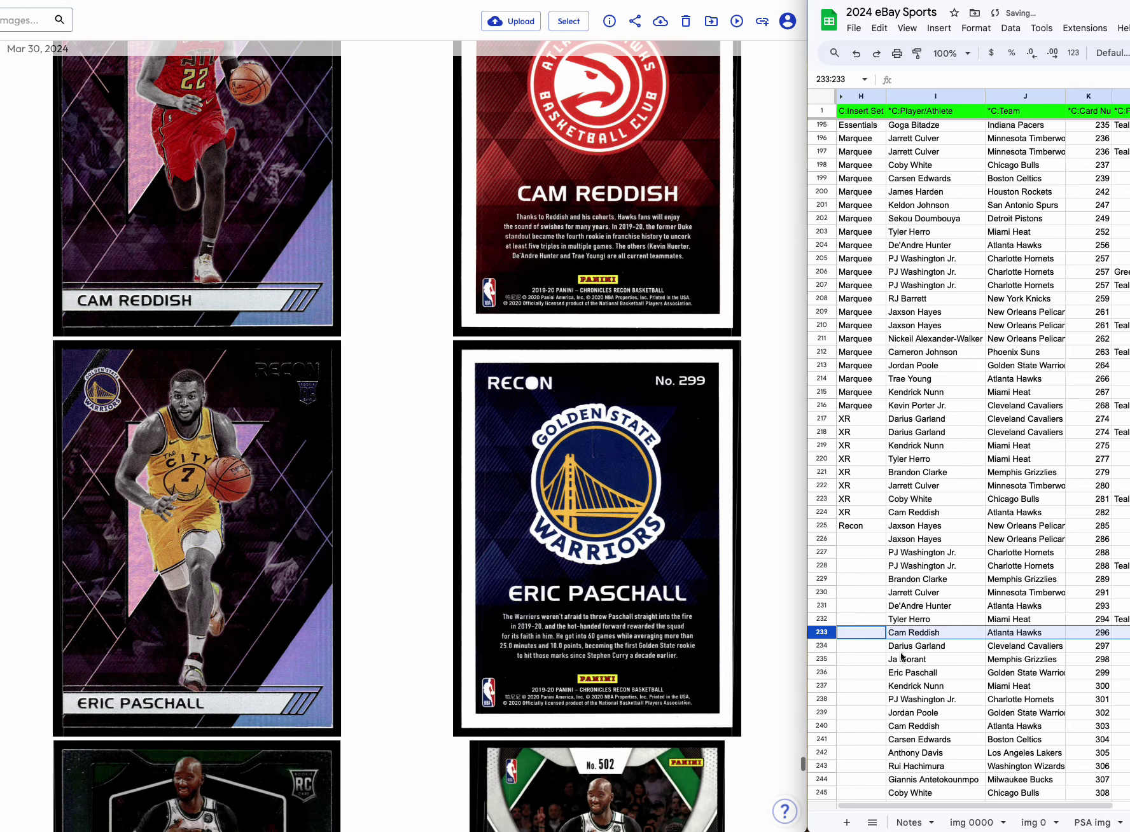
pyautogui.click(908, 669)
pyautogui.moveTo(821, 648); pyautogui.dragTo(821, 659)
pyautogui.rightClick(821, 657)
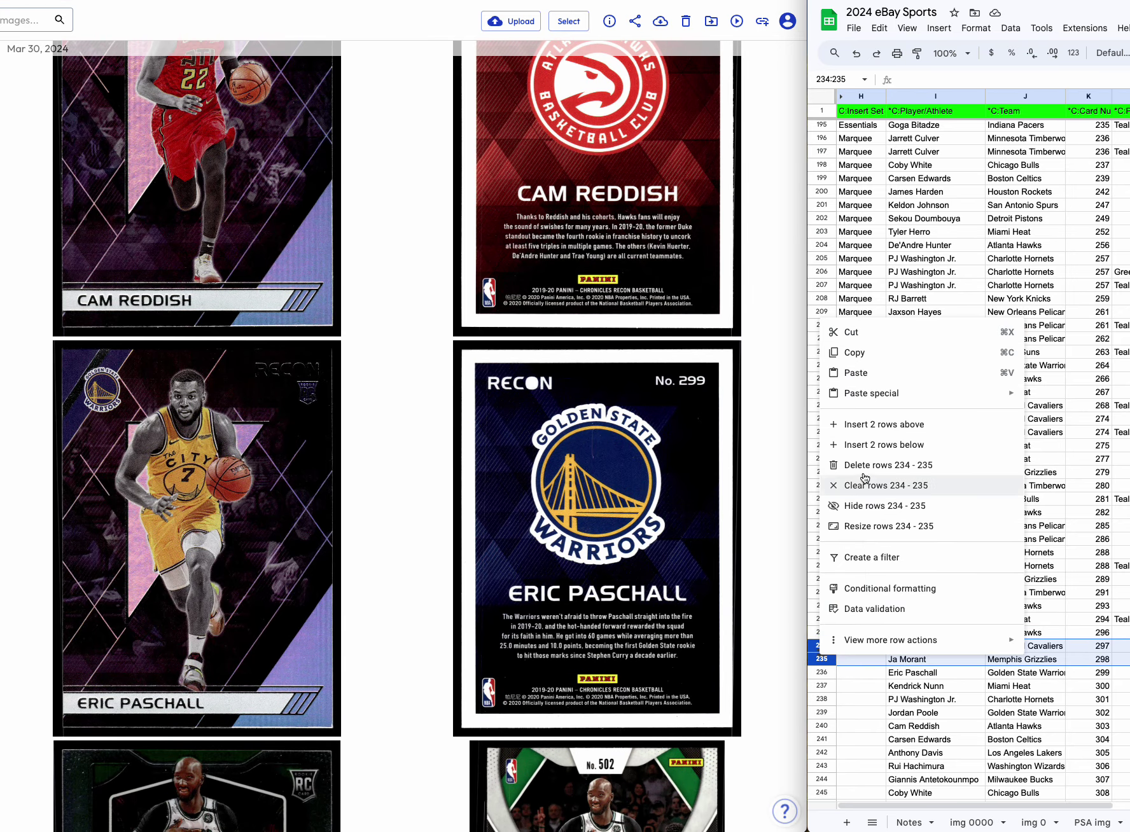
pyautogui.click(888, 465)
# Check the scan following Eric Paschall's card 299 and delete rows 235 to 436, cards 300 to 501.
pyautogui.scroll(-5, 487, 561)
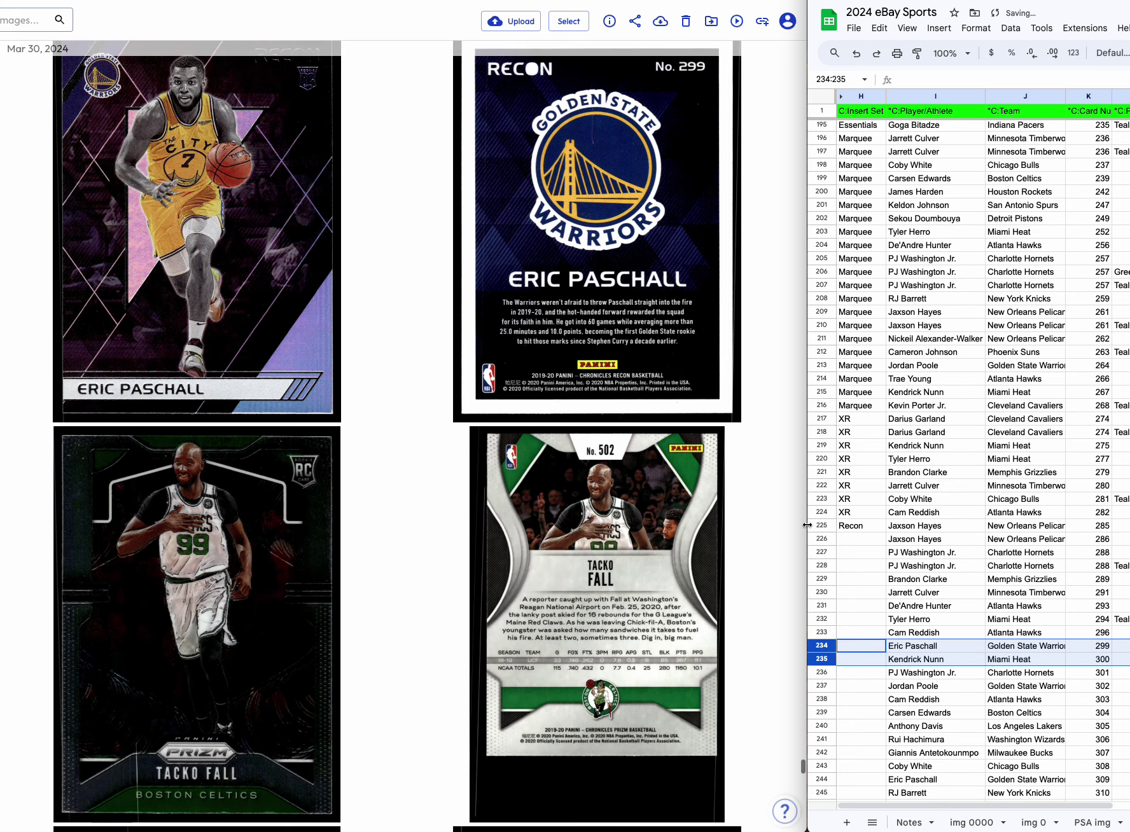
pyautogui.click(870, 553)
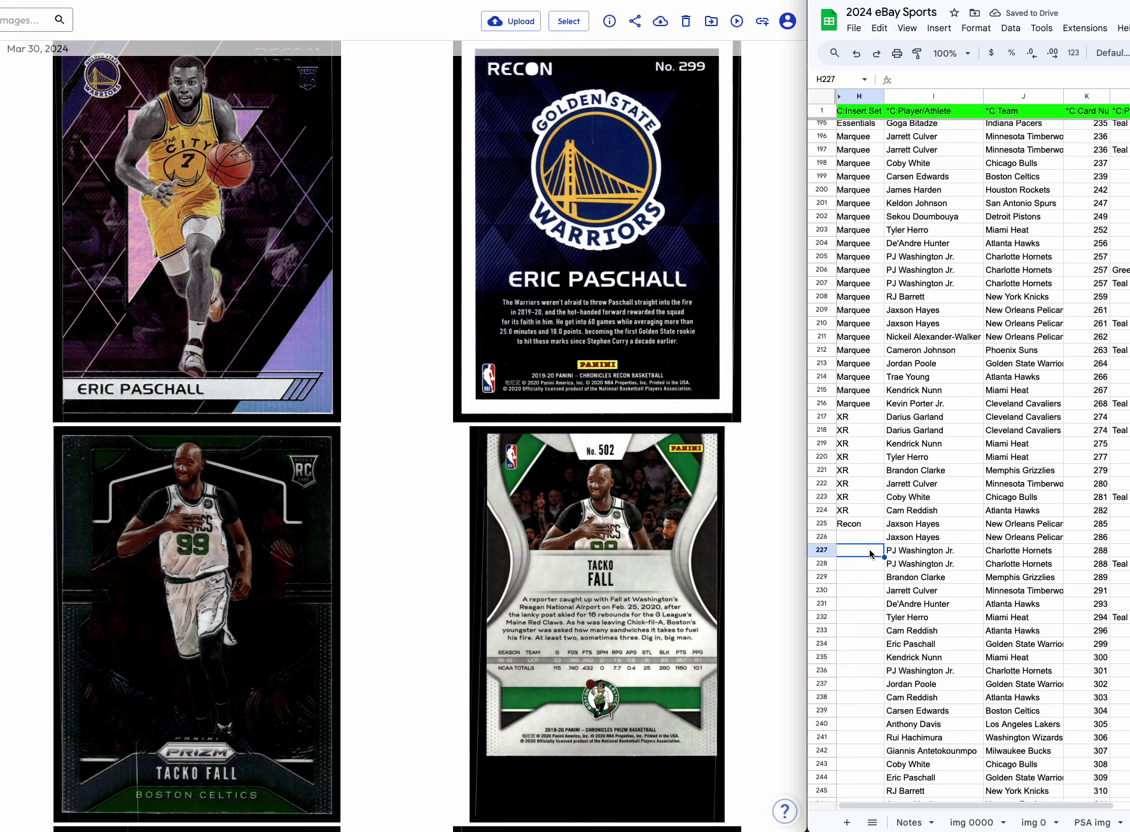
pyautogui.moveTo(820, 655); pyautogui.dragTo(900, 381)
pyautogui.rightClick(902, 373)
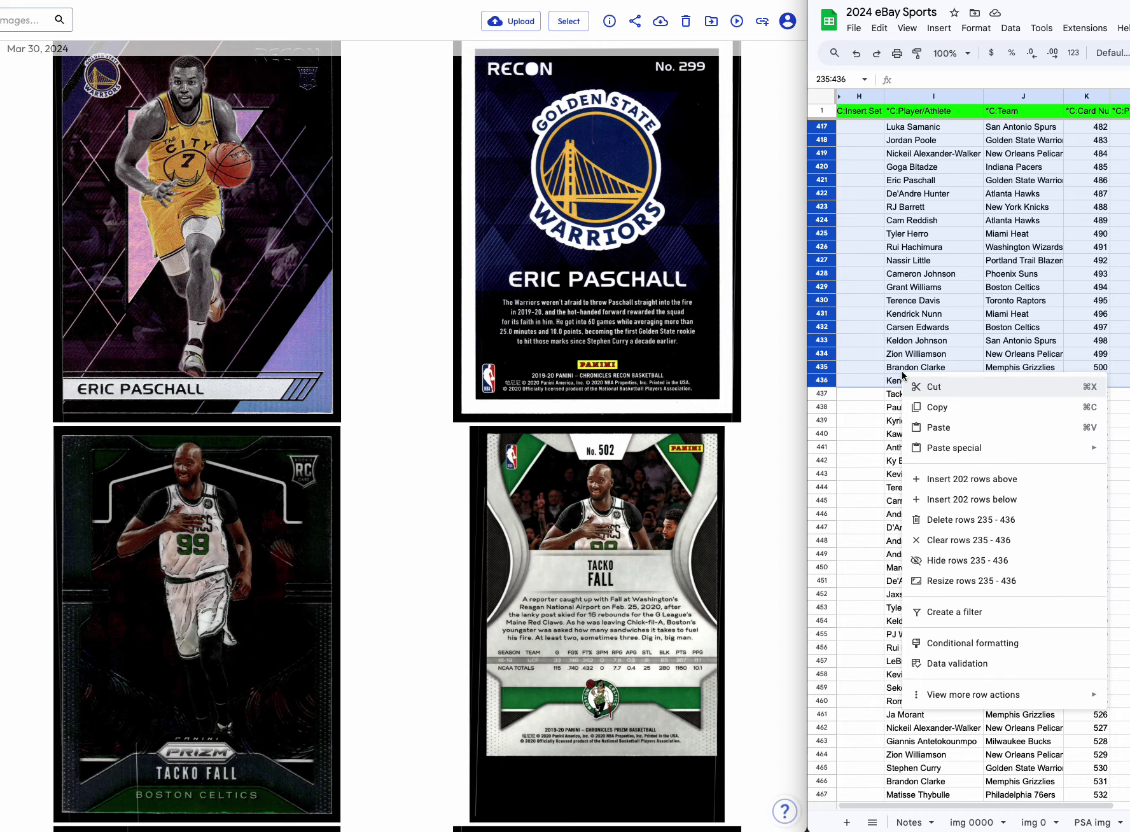
pyautogui.click(983, 516)
# Delete rows 236 to 238, Paul George's card 503, Kyrie Irving's card 504 and Kawhi Leonard's card 505.
pyautogui.scroll(20, 938, 179)
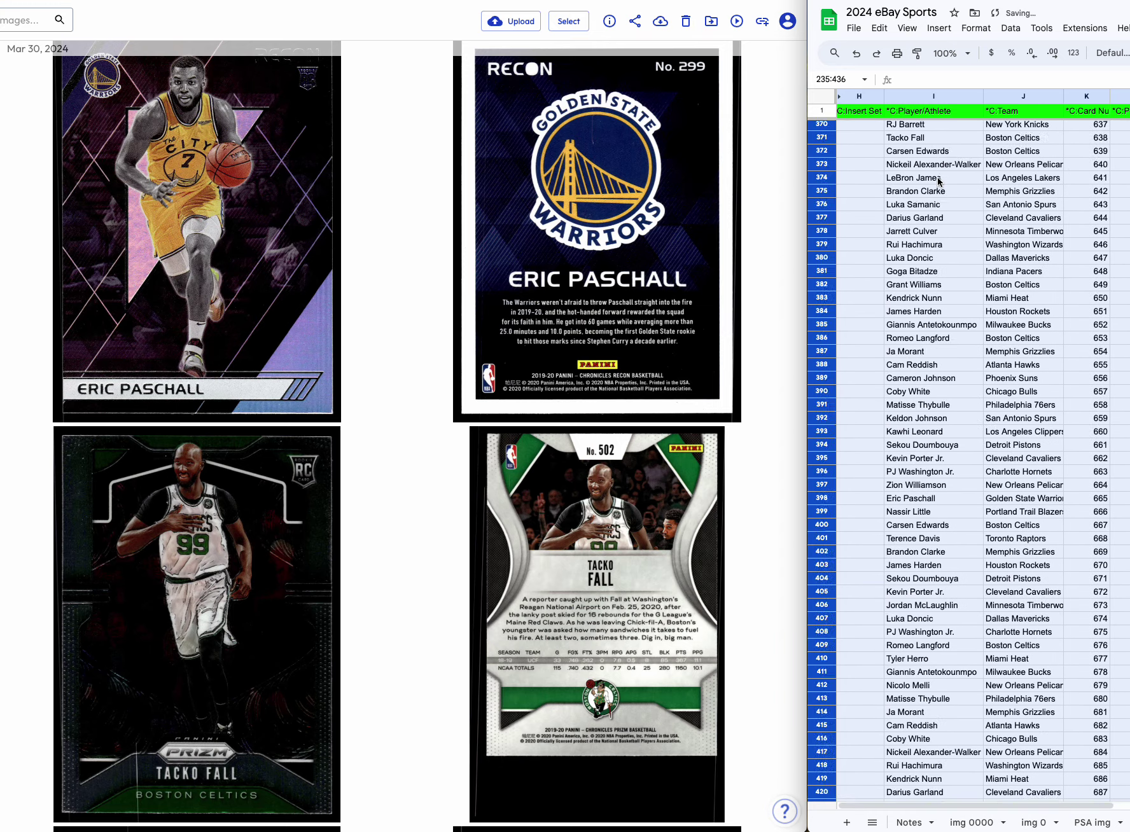
pyautogui.scroll(10, 938, 181)
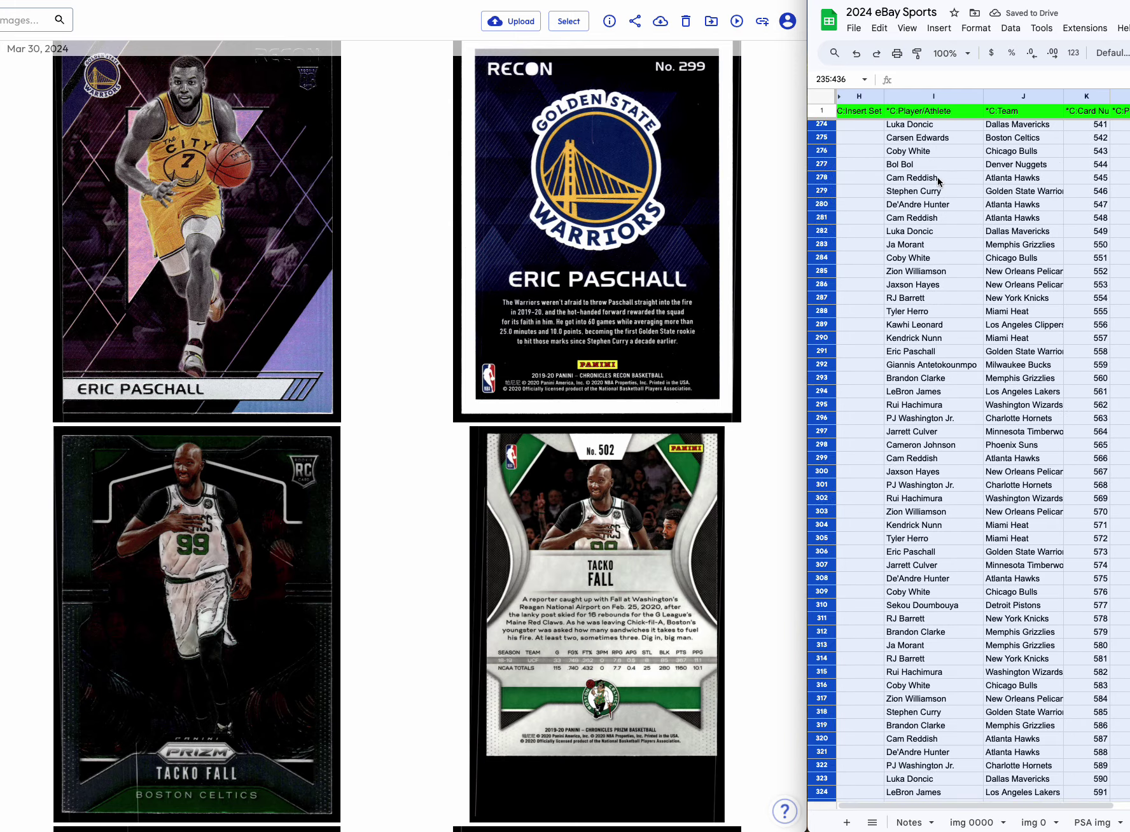
pyautogui.scroll(3, 937, 176)
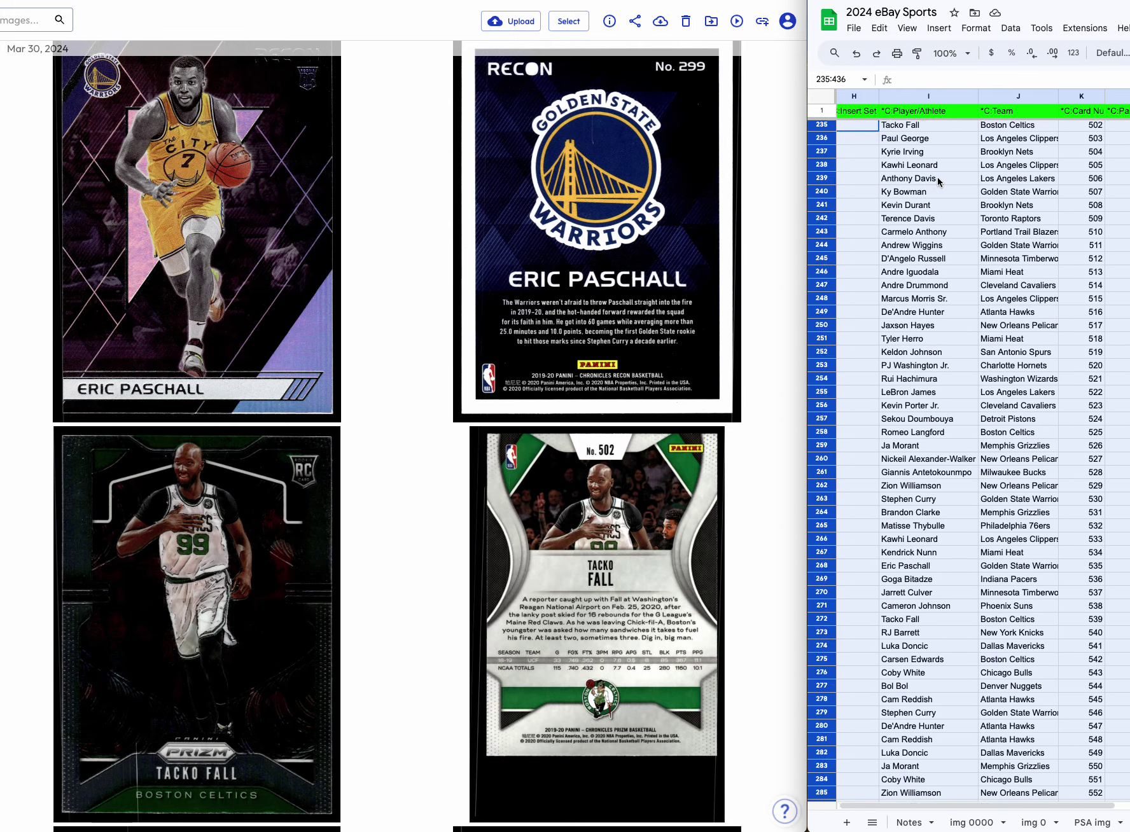
pyautogui.click(939, 177)
pyautogui.moveTo(823, 166); pyautogui.dragTo(821, 191)
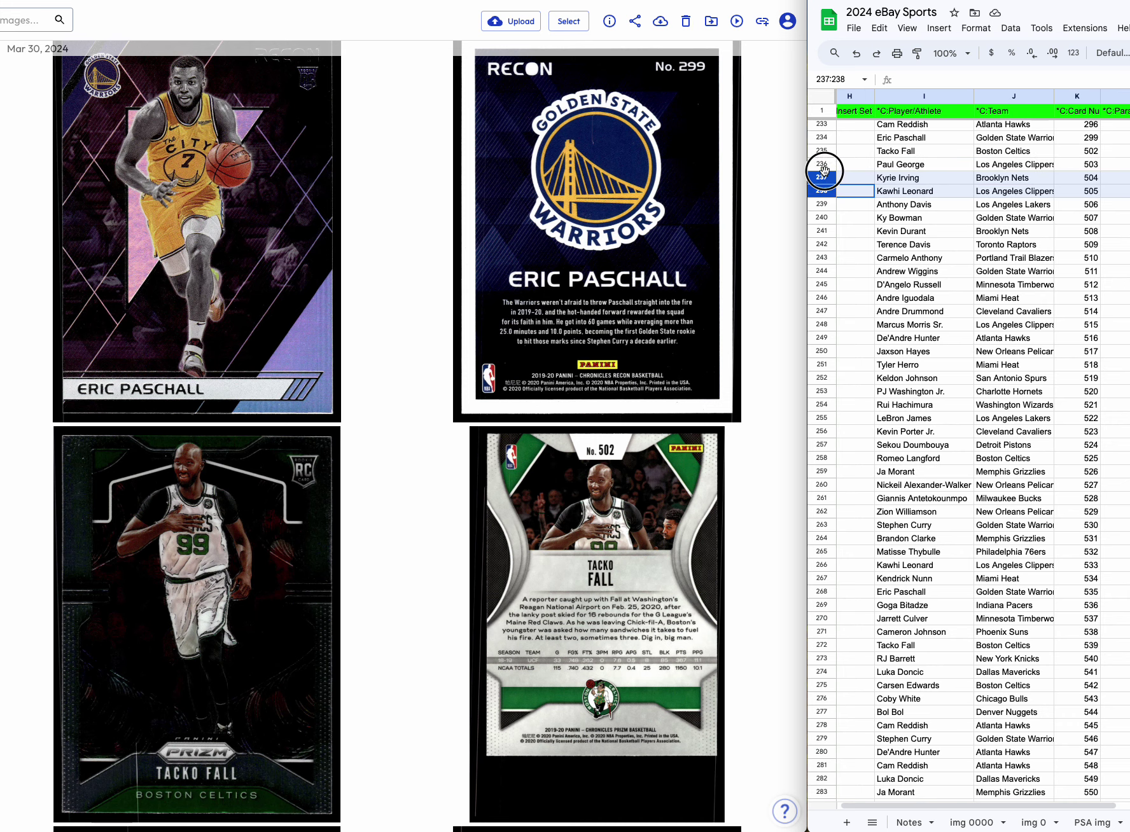
pyautogui.rightClick(822, 171)
pyautogui.click(918, 314)
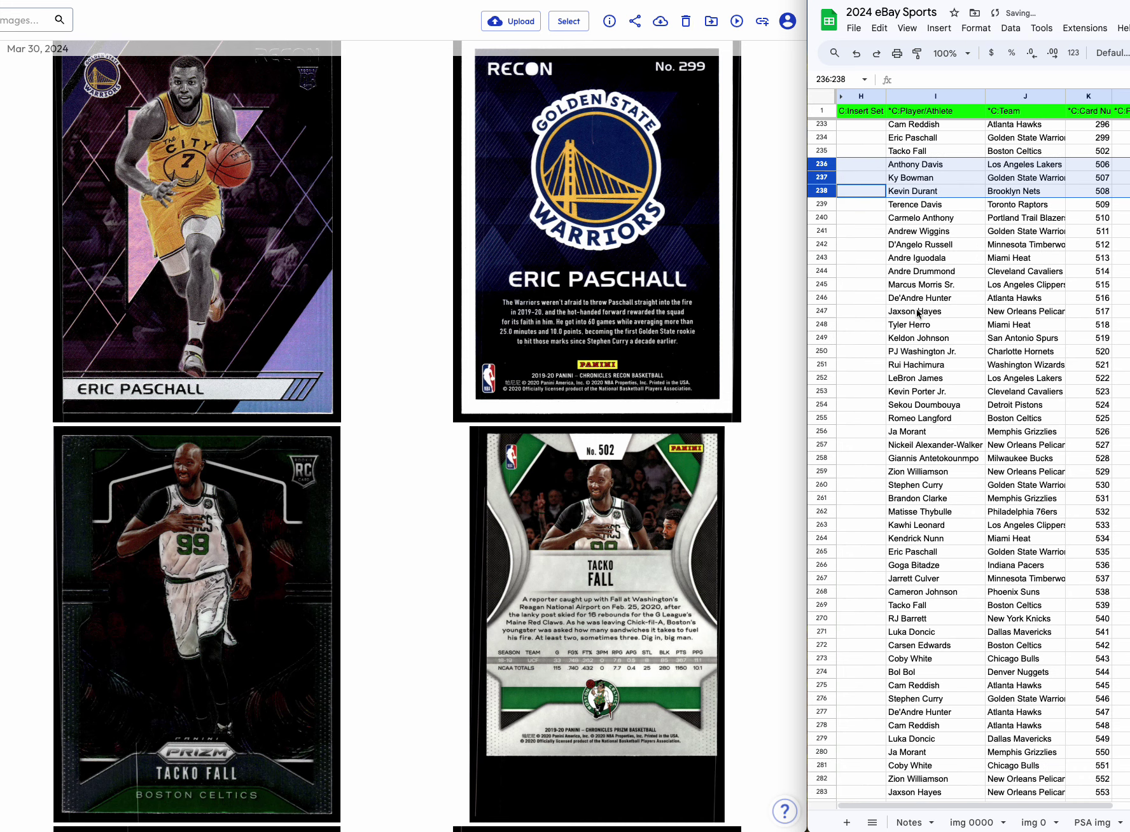
# Enter Prizm as the insert set for Tacko Fall's card 502 in row 235 and Anthony Davis's card 506 in row 236.
pyautogui.scroll(-5, 544, 463)
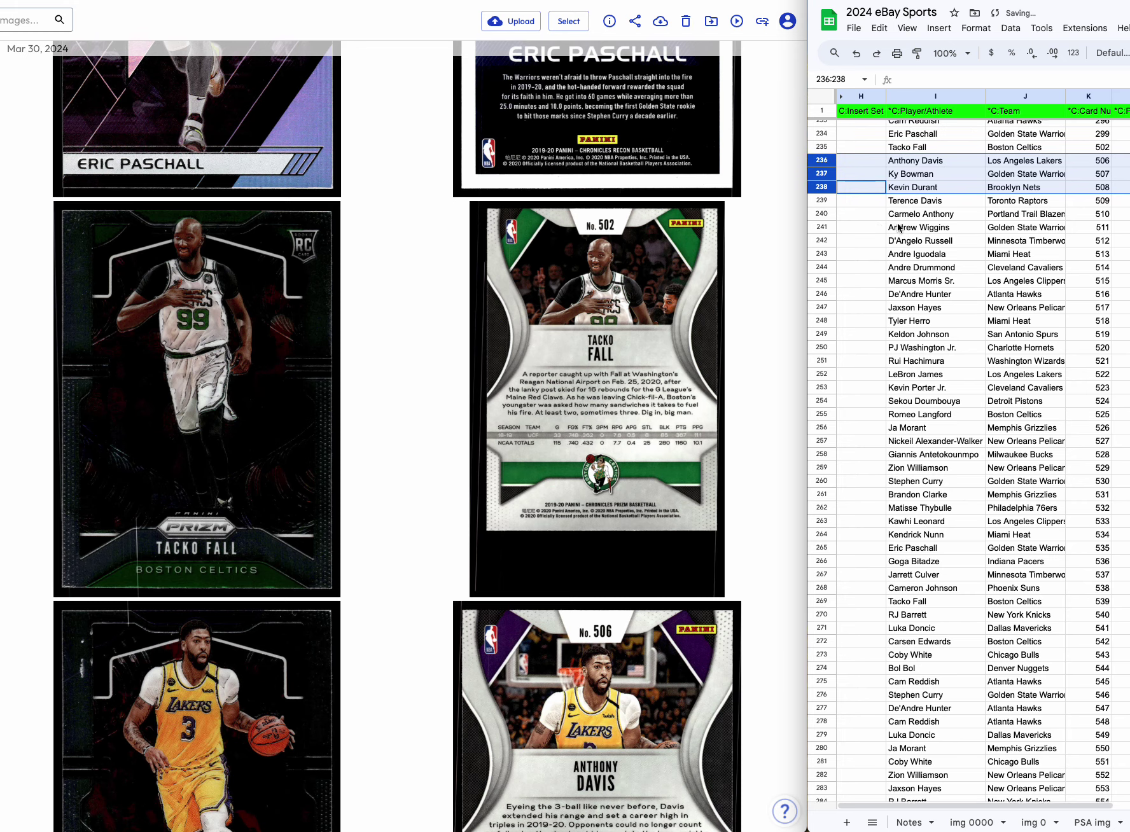
pyautogui.click(894, 219)
pyautogui.scroll(3, 897, 224)
pyautogui.scroll(-1, 899, 228)
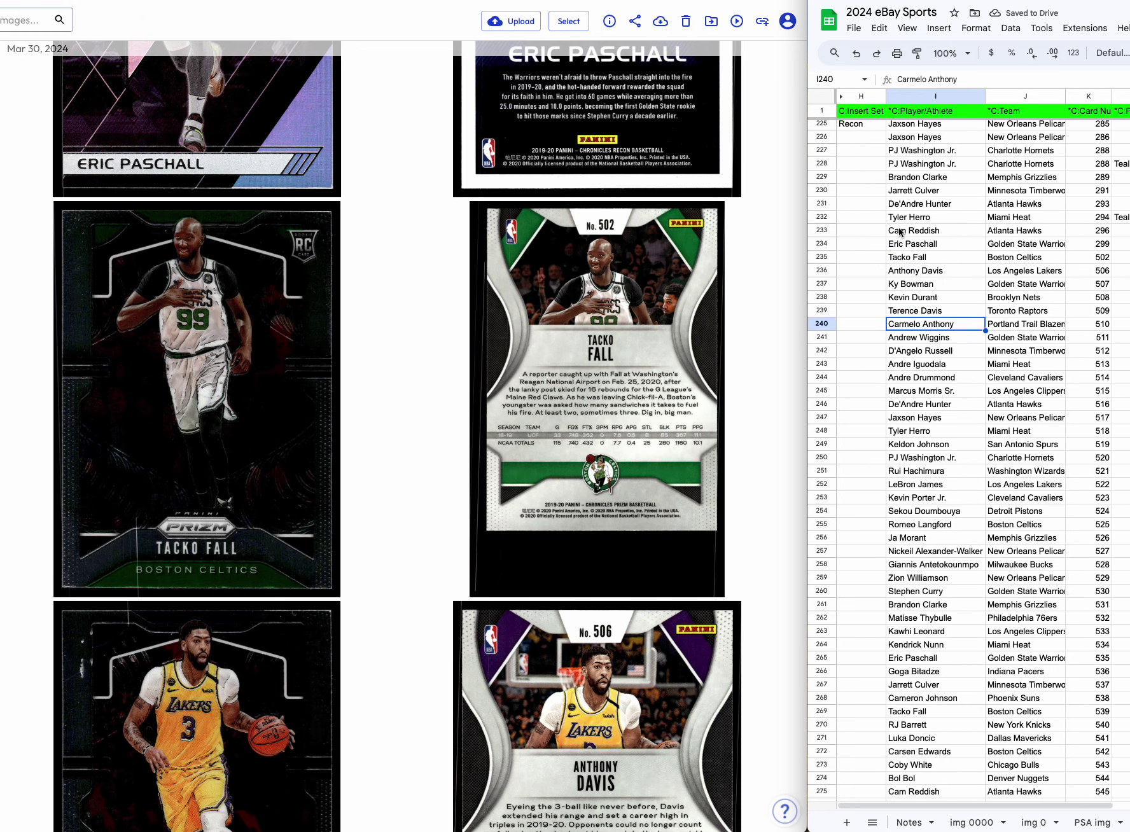
pyautogui.click(874, 272)
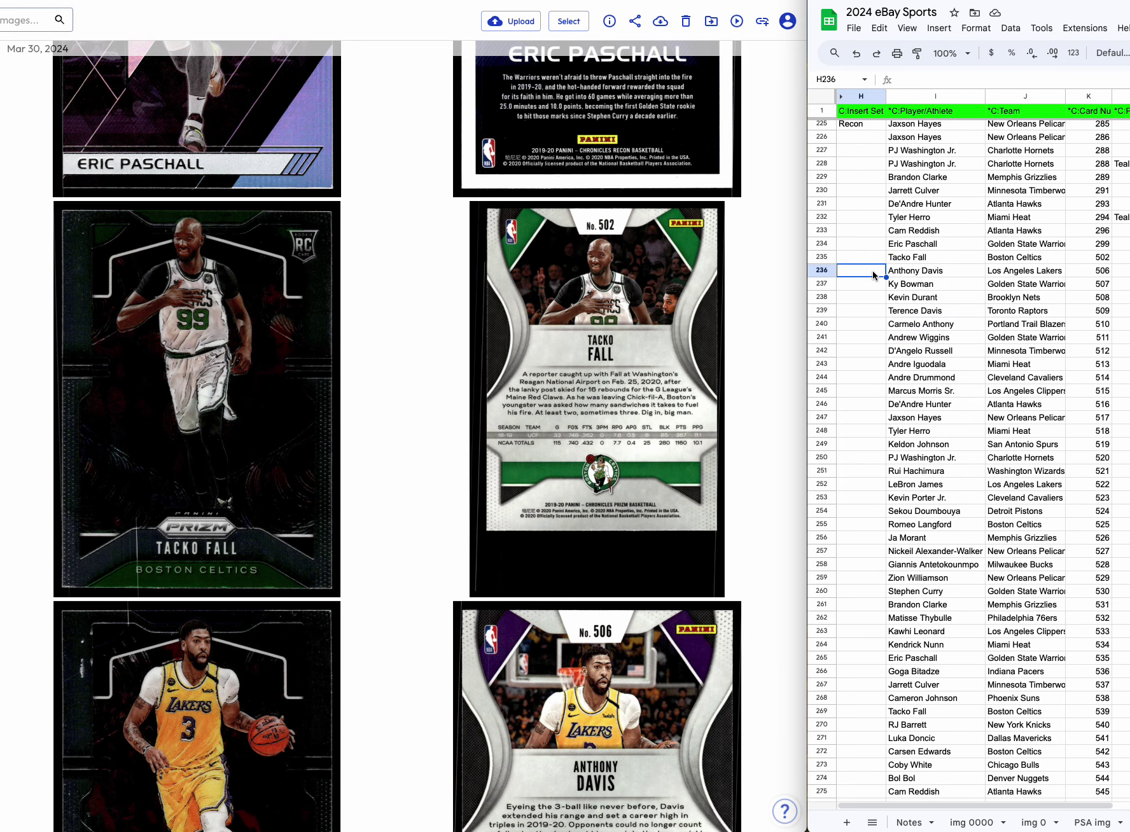
pyautogui.click(860, 257)
pyautogui.write('Pri')
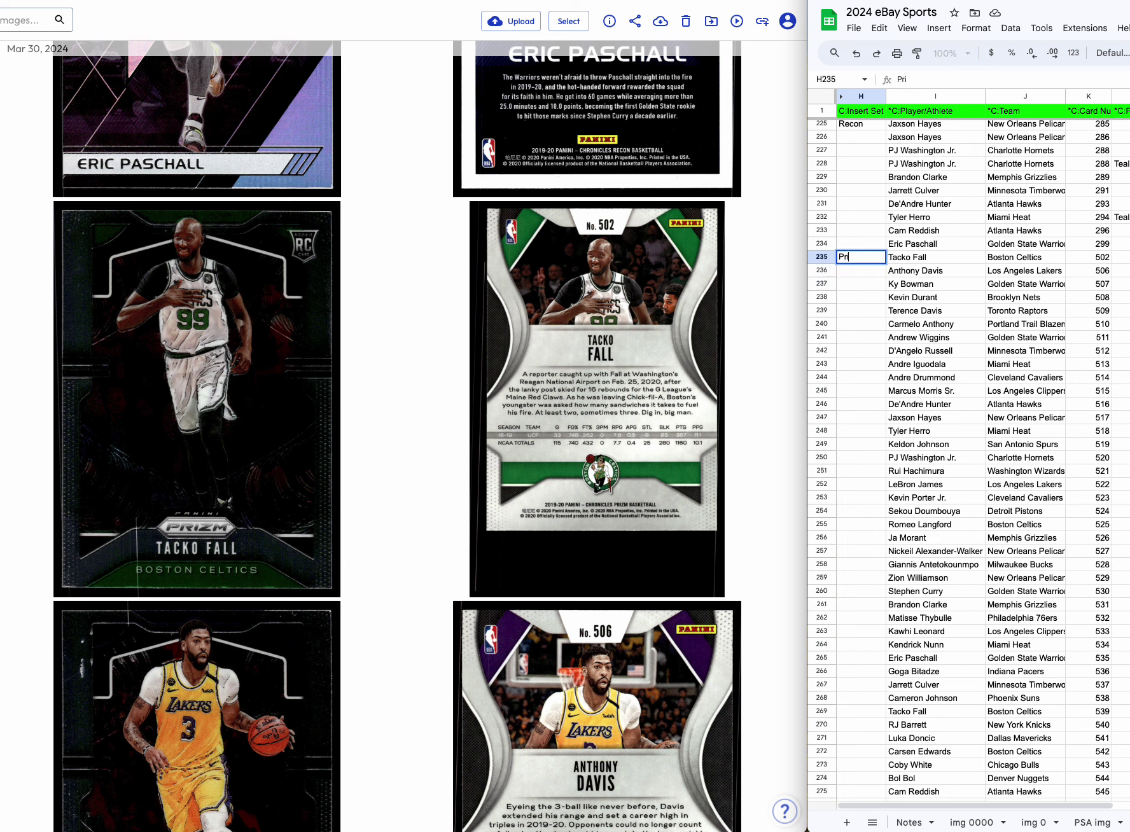
pyautogui.write('zm')
pyautogui.press('Return')
pyautogui.write('Pr')
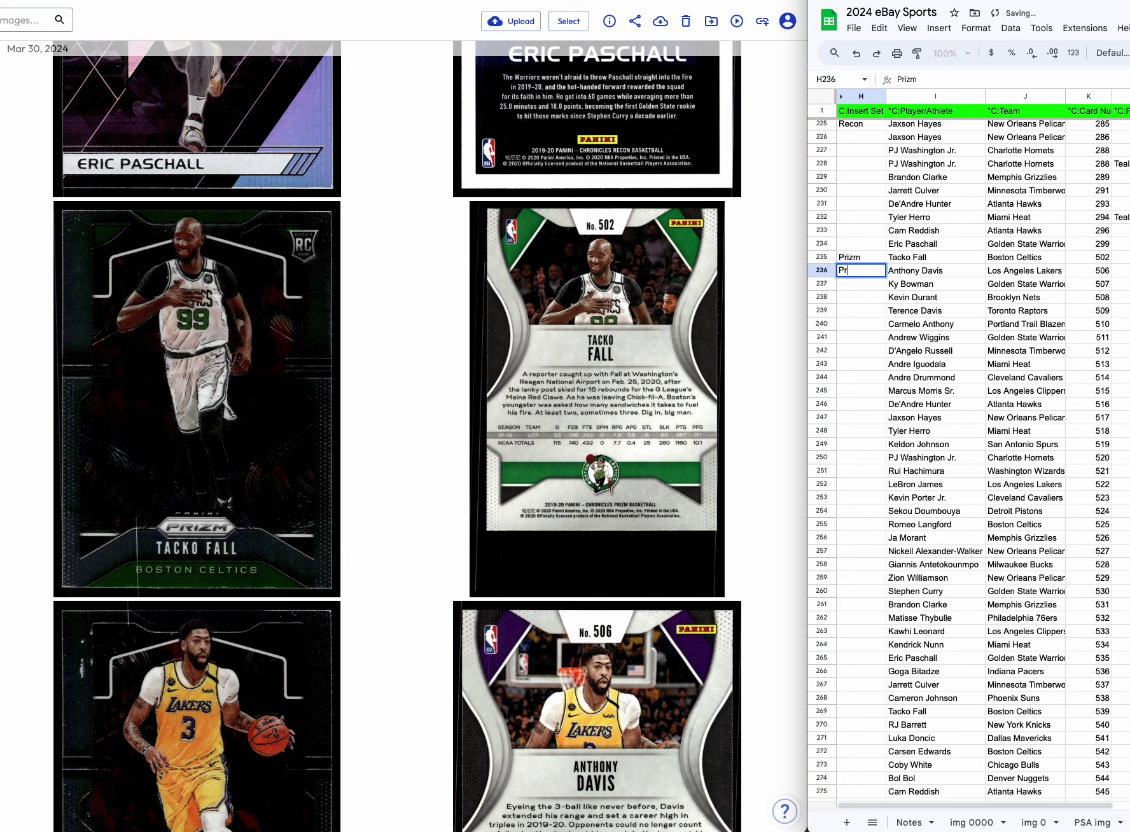
pyautogui.write('izm')
pyautogui.press('Return')
# Copy the Recon insert set from row 225 into rows 226 to 234, through Eric Paschall's card 299.
pyautogui.click(854, 123)
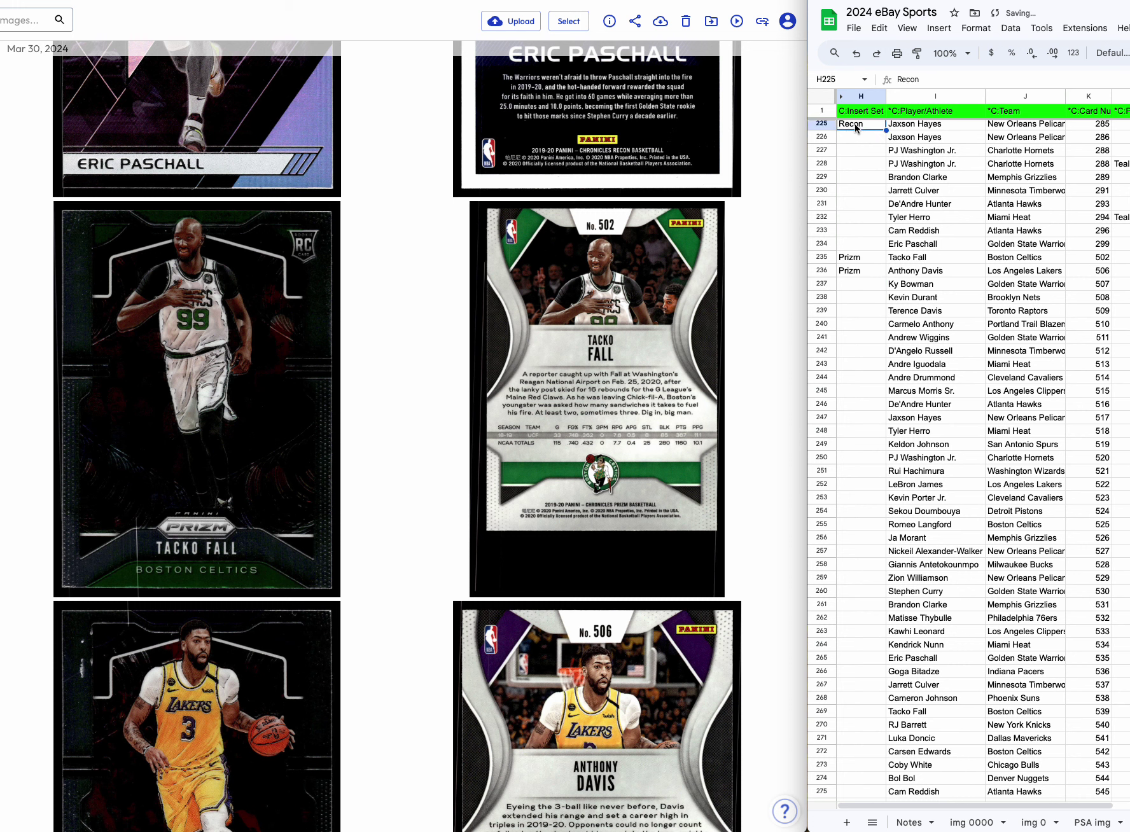
pyautogui.moveTo(853, 133); pyautogui.dragTo(853, 244)
pyautogui.write('Recon Recon Recon Recon Recon Recon Recon Recon Recon')
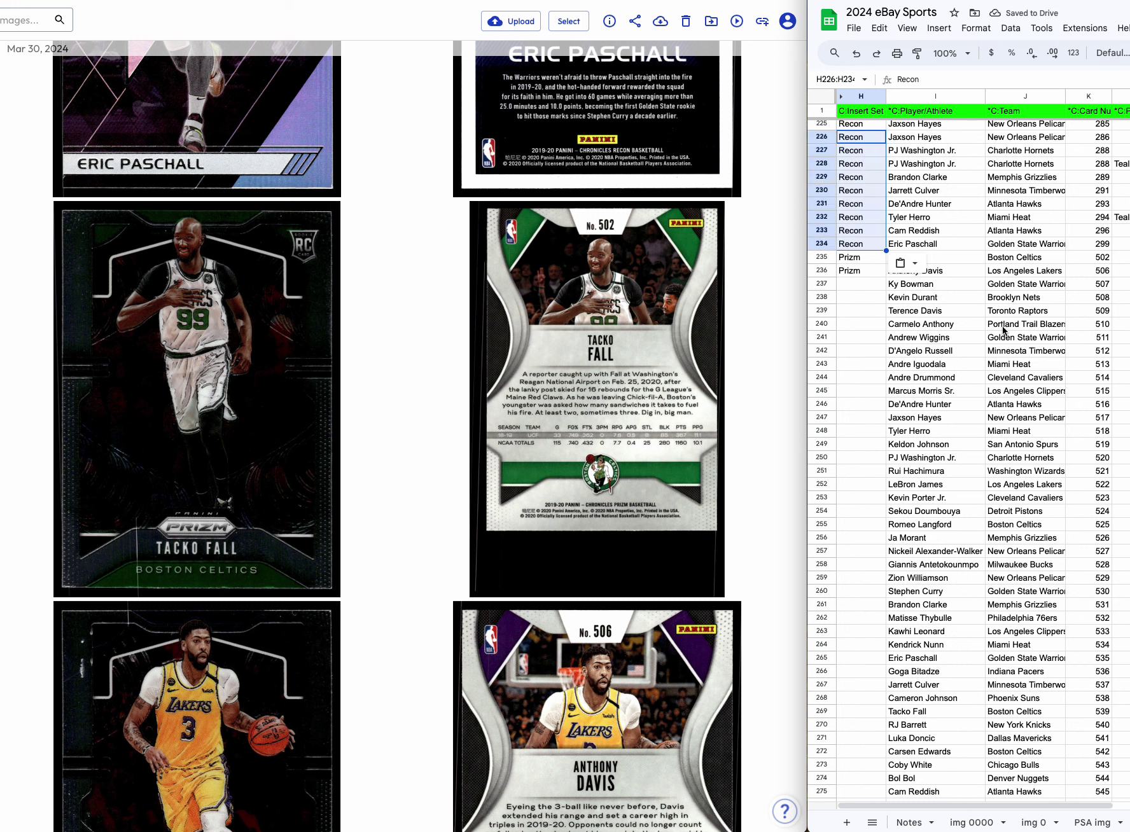
# Check the scans following Anthony Davis's card 506 and delete rows 237 to 247, cards 507 to 517.
pyautogui.scroll(-8, 569, 465)
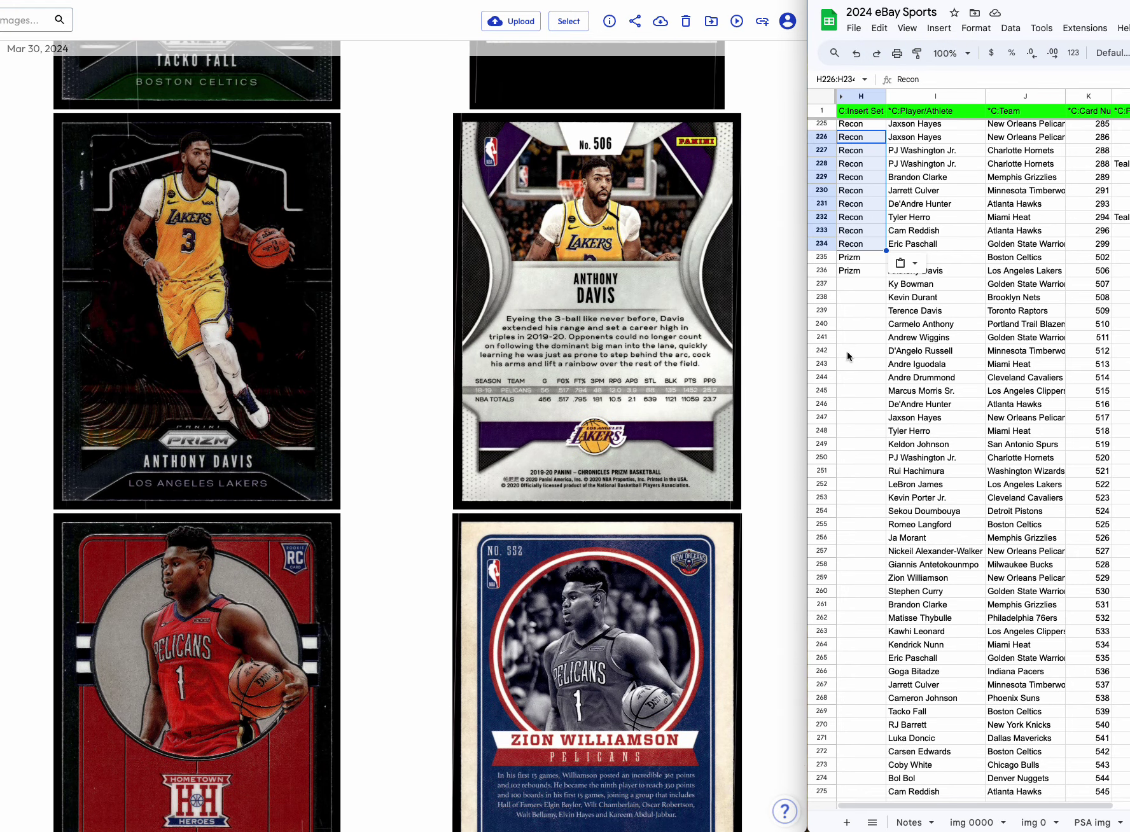
pyautogui.scroll(-5, 467, 467)
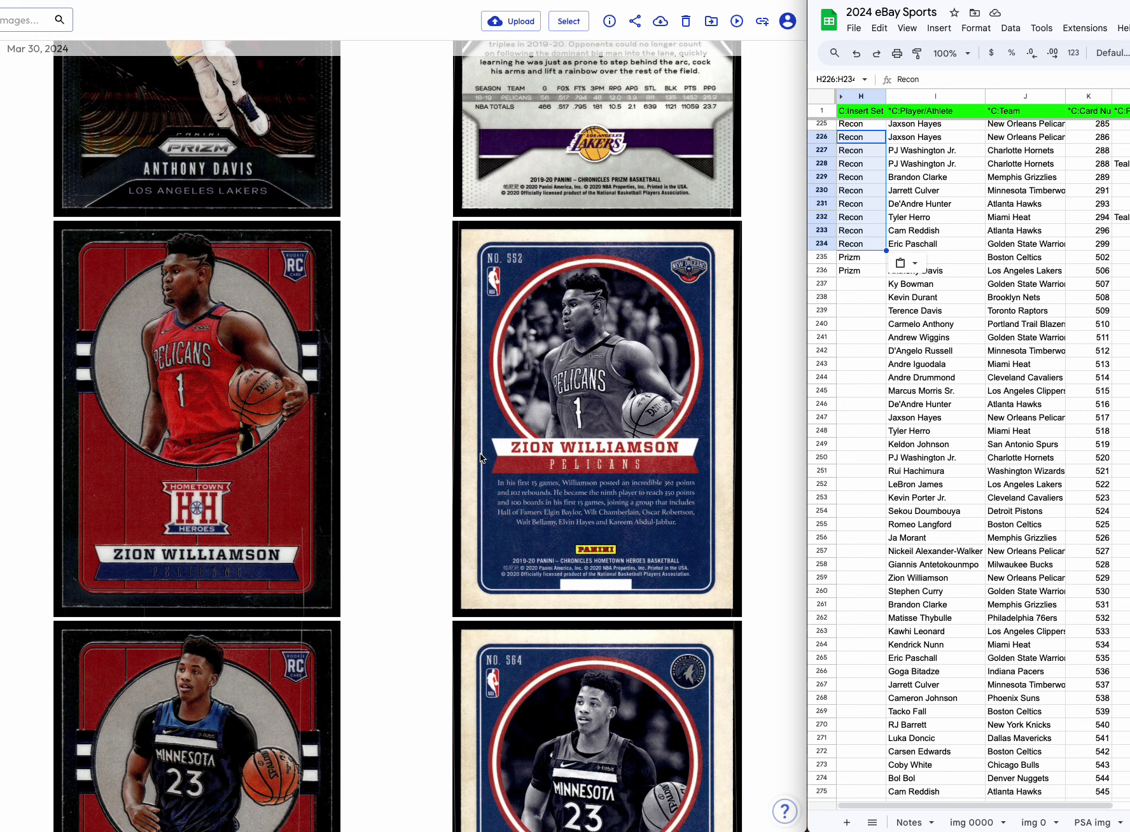
pyautogui.scroll(-8, 479, 453)
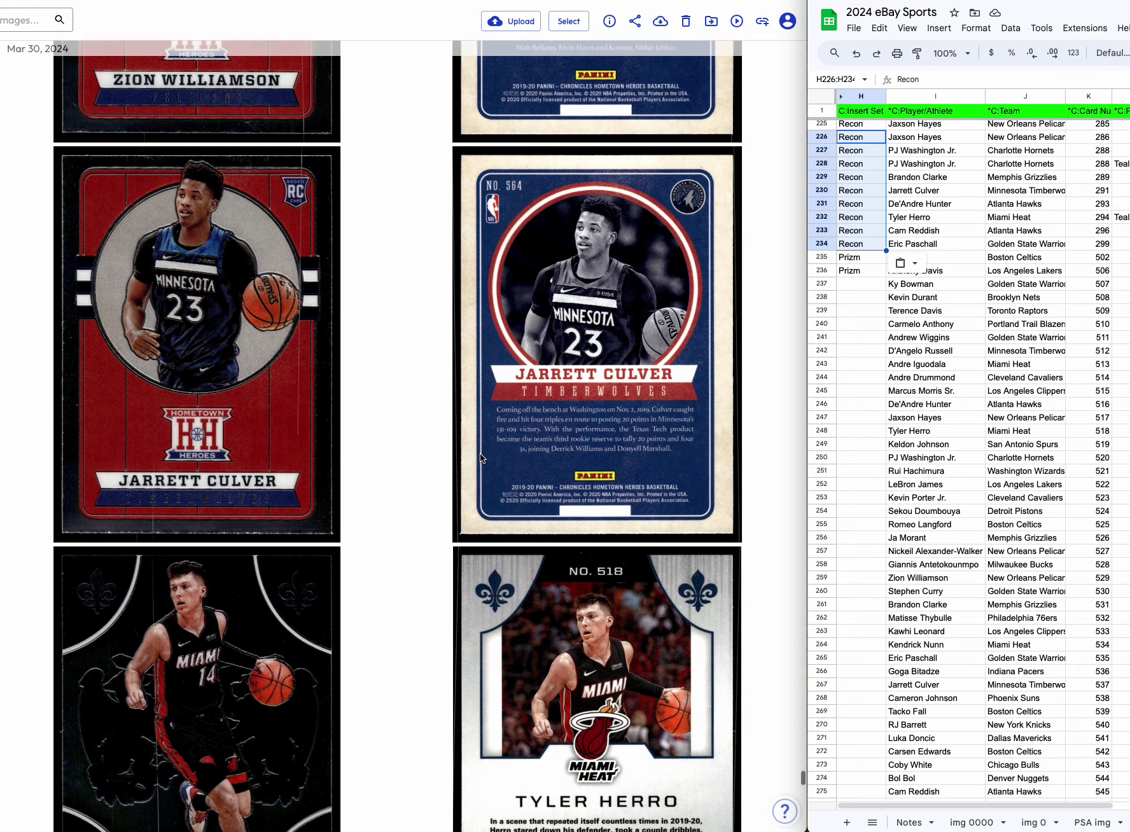
pyautogui.scroll(-2, 479, 453)
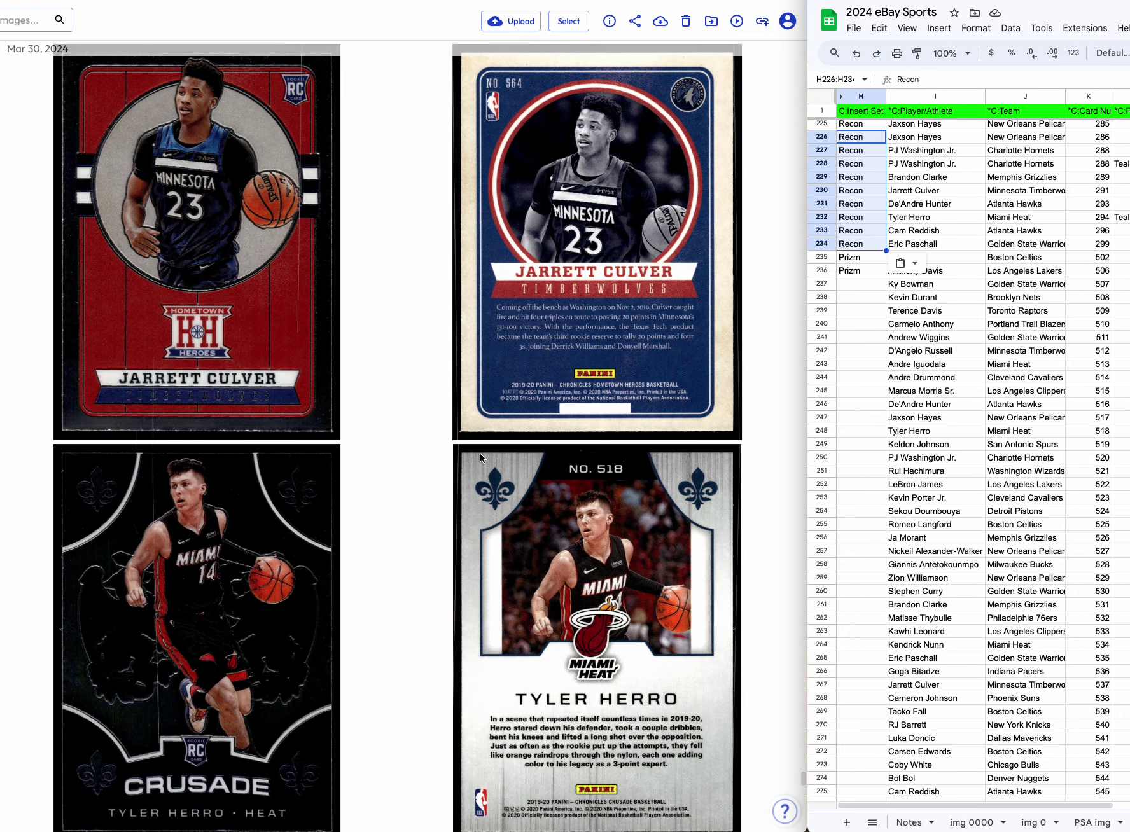
pyautogui.scroll(-9, 621, 409)
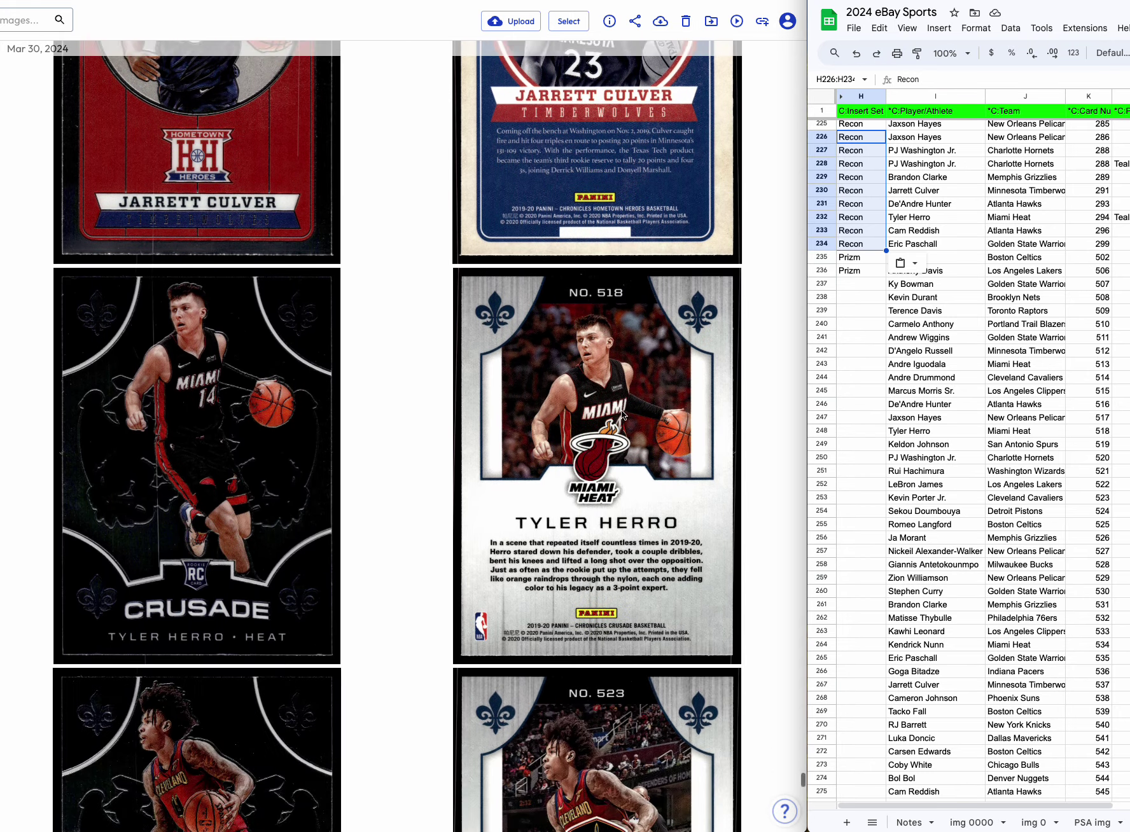
pyautogui.scroll(-8, 622, 414)
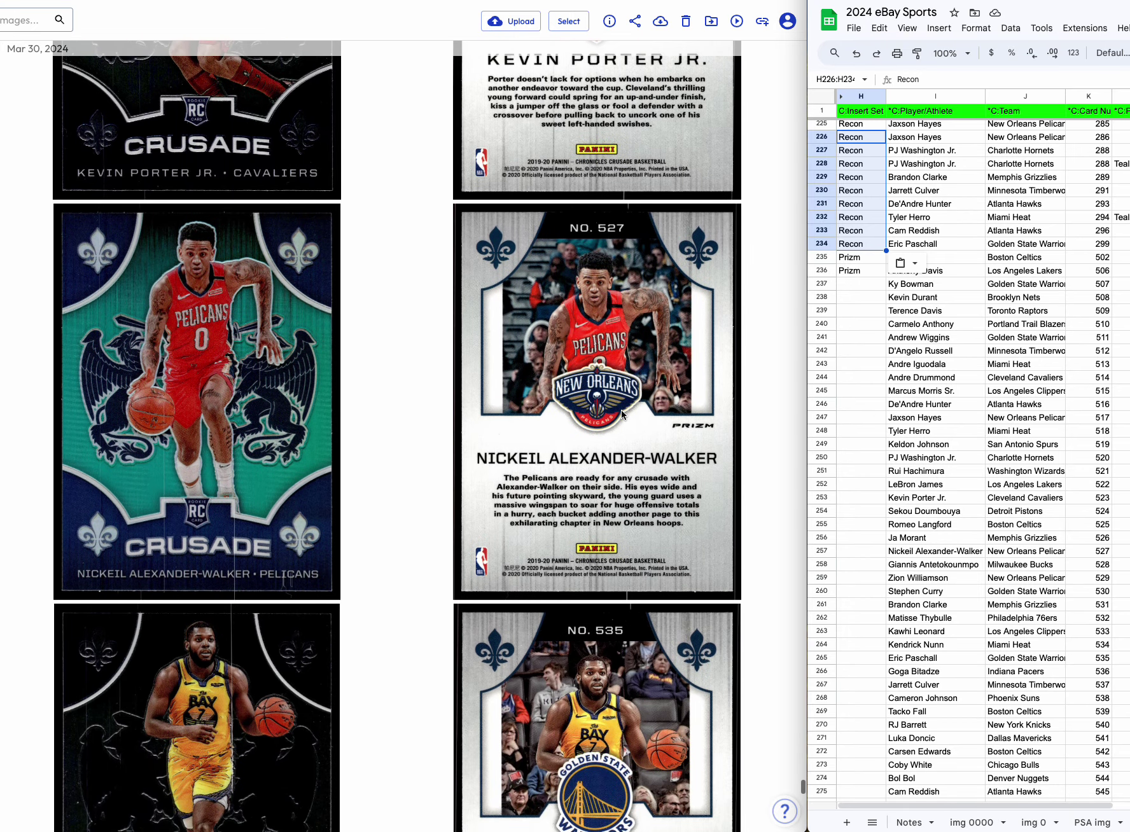
pyautogui.click(903, 378)
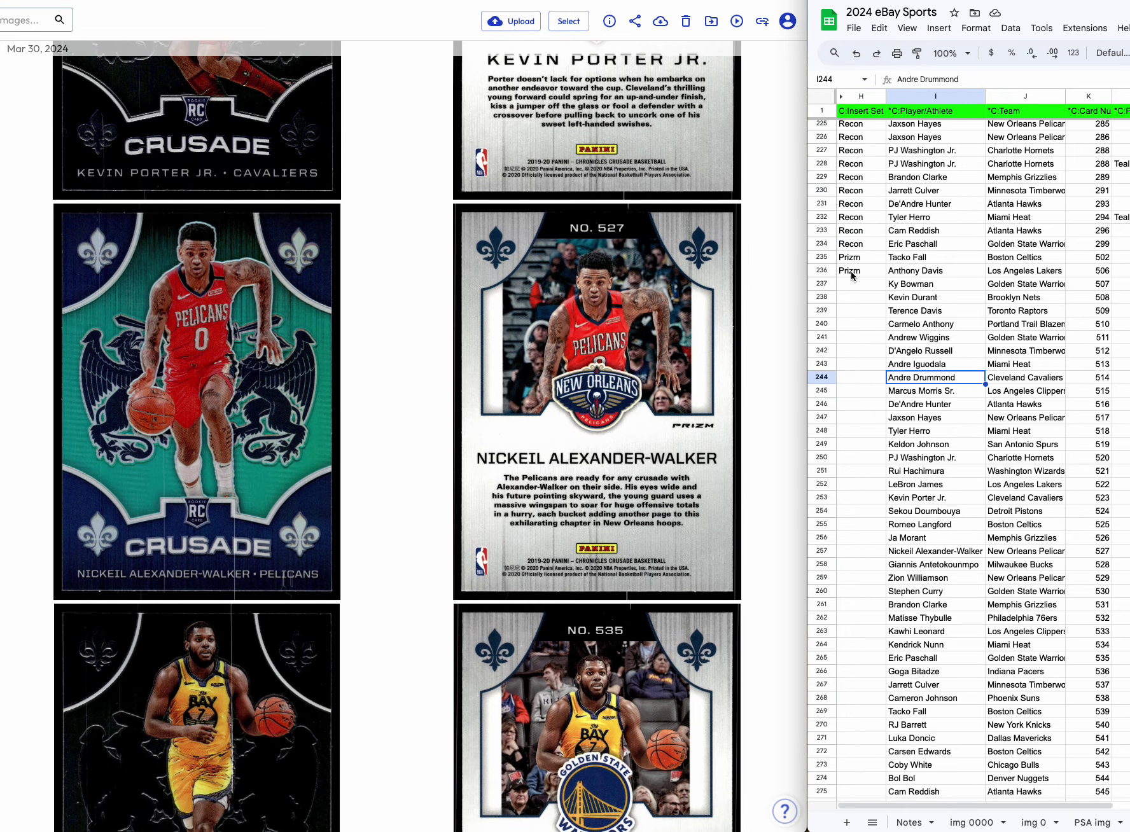
pyautogui.moveTo(822, 287); pyautogui.dragTo(831, 418)
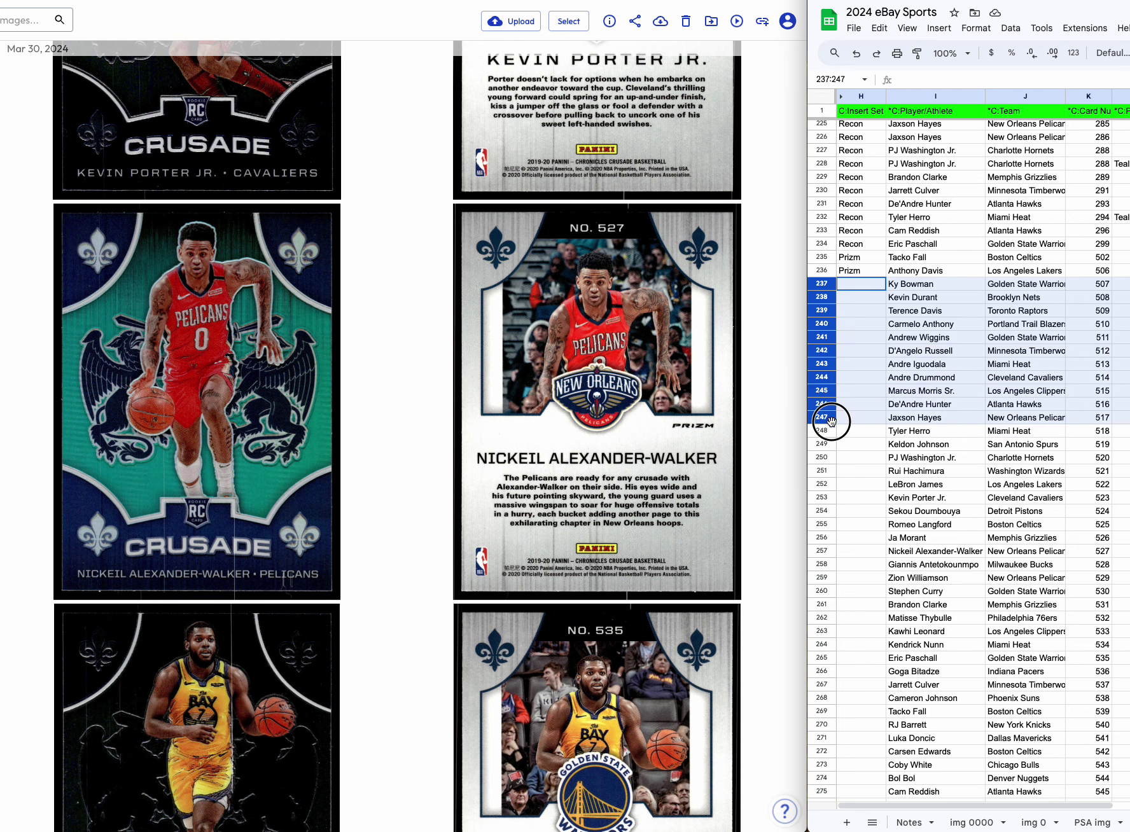
pyautogui.rightClick(837, 418)
pyautogui.click(904, 562)
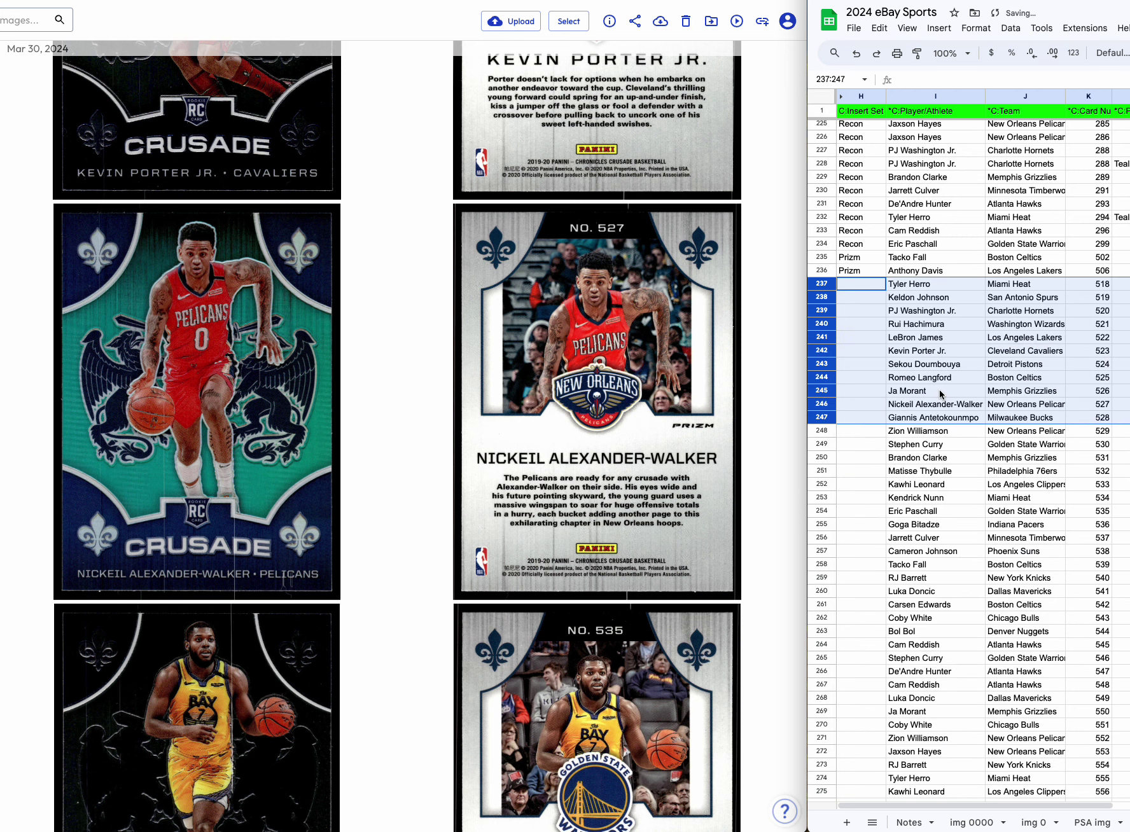
# Delete rows 238 to 241, cards 519 to 522, and after that rows 239 to 241, cards 524 to 526.
pyautogui.moveTo(827, 300); pyautogui.dragTo(822, 335)
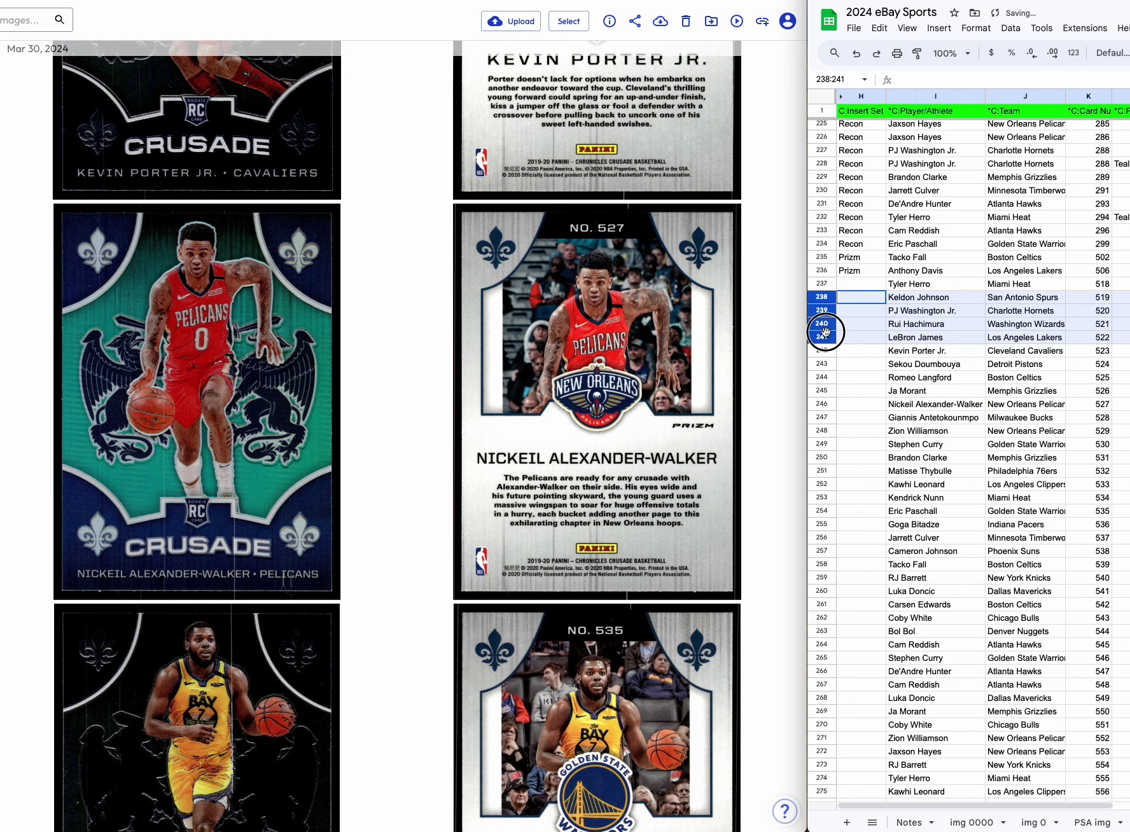
pyautogui.rightClick(822, 335)
pyautogui.click(965, 452)
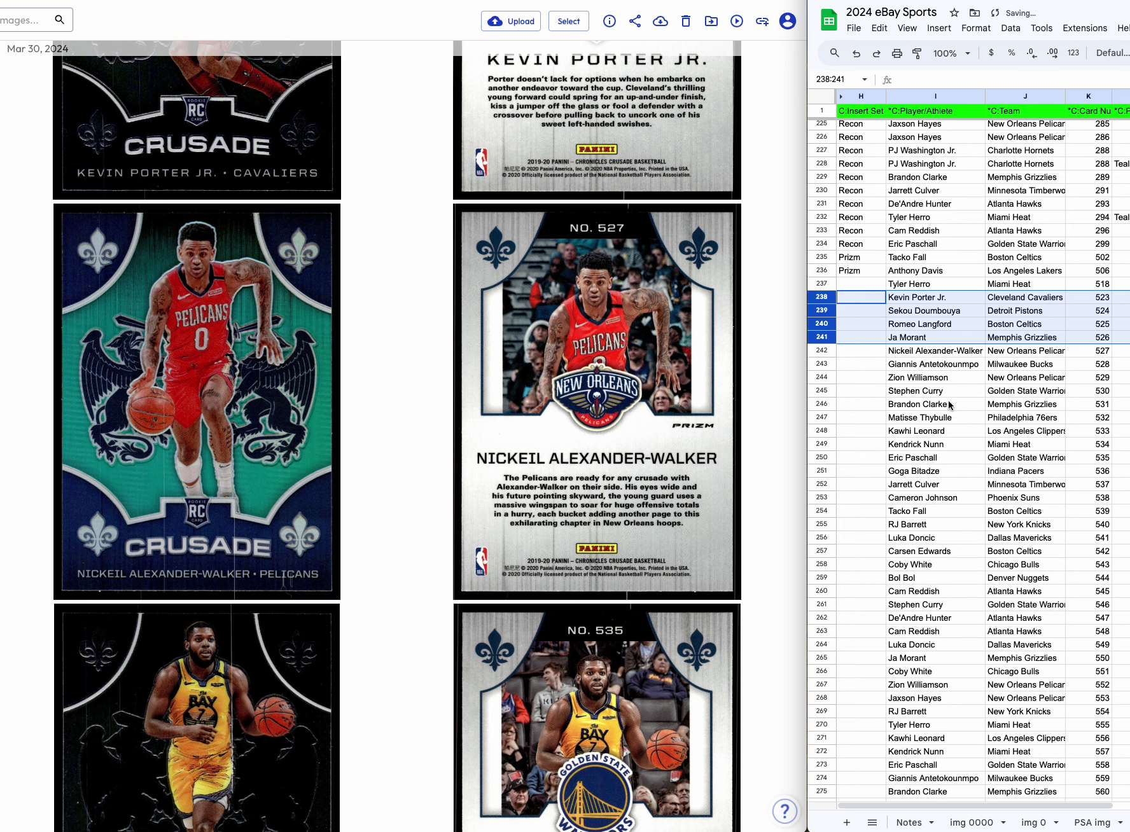
pyautogui.click(950, 407)
pyautogui.moveTo(822, 311); pyautogui.dragTo(822, 336)
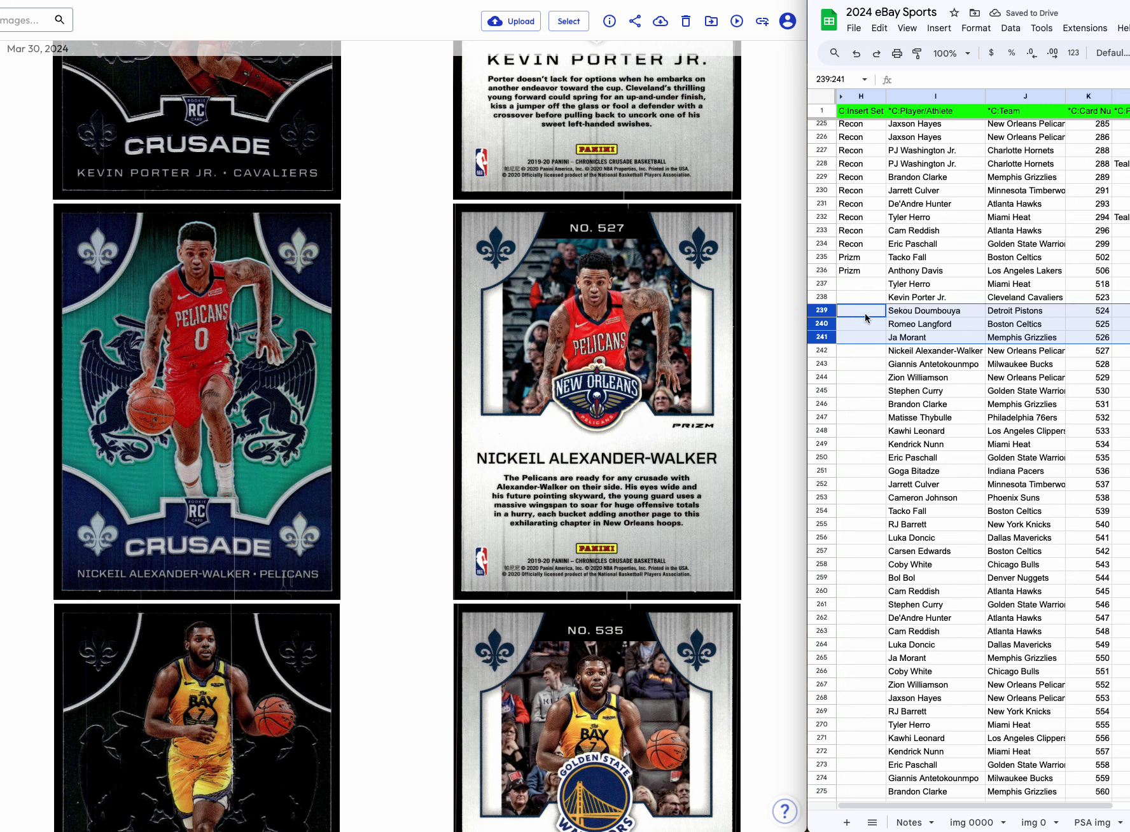
pyautogui.rightClick(821, 336)
pyautogui.click(958, 461)
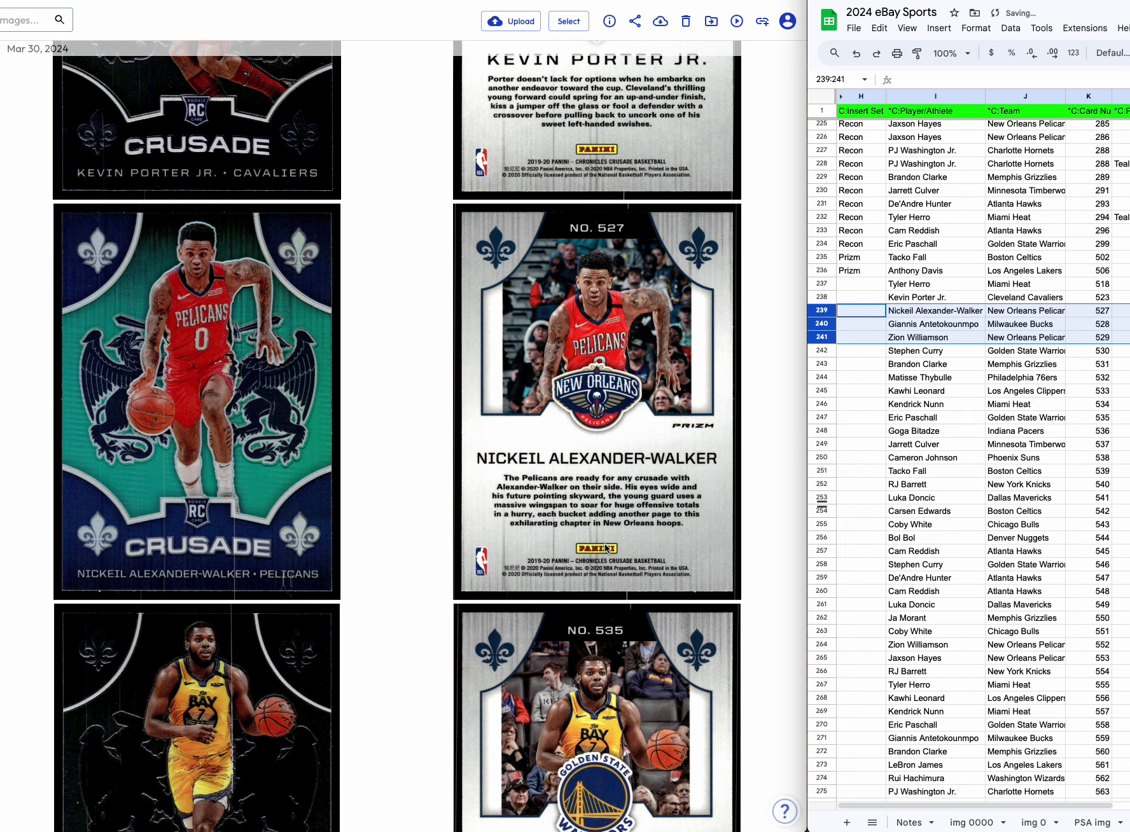
# Check the scan following Nickeil Alexander-Walker's card 527 and delete rows 240 to 246, cards 528 to 534.
pyautogui.scroll(-8, 639, 440)
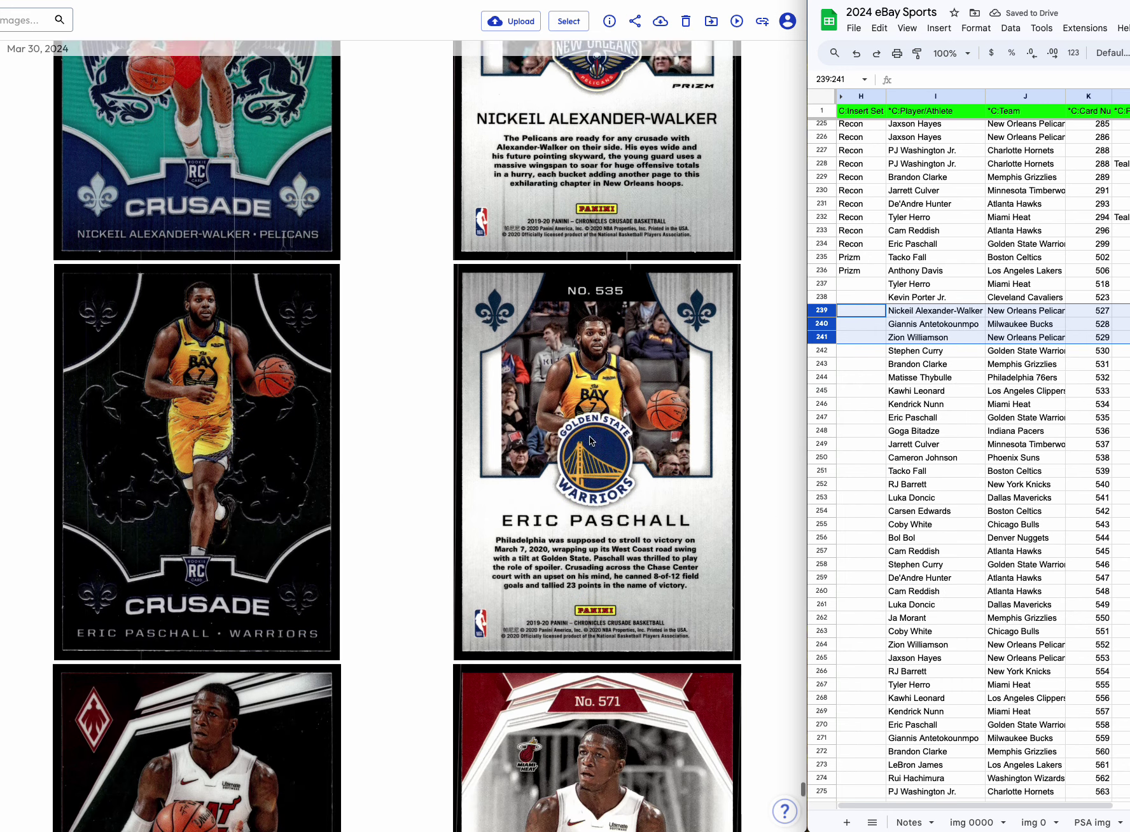
pyautogui.click(1043, 377)
pyautogui.scroll(-1, 925, 348)
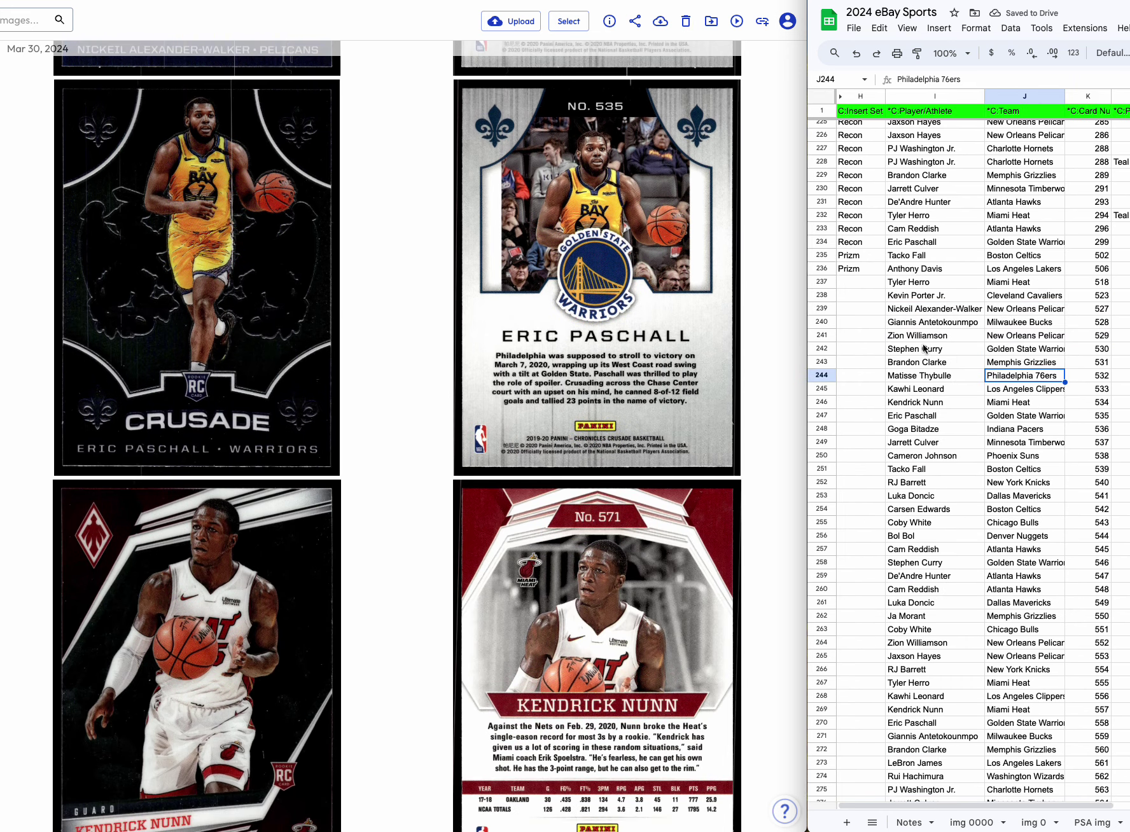
pyautogui.moveTo(820, 324); pyautogui.dragTo(822, 399)
pyautogui.rightClick(861, 374)
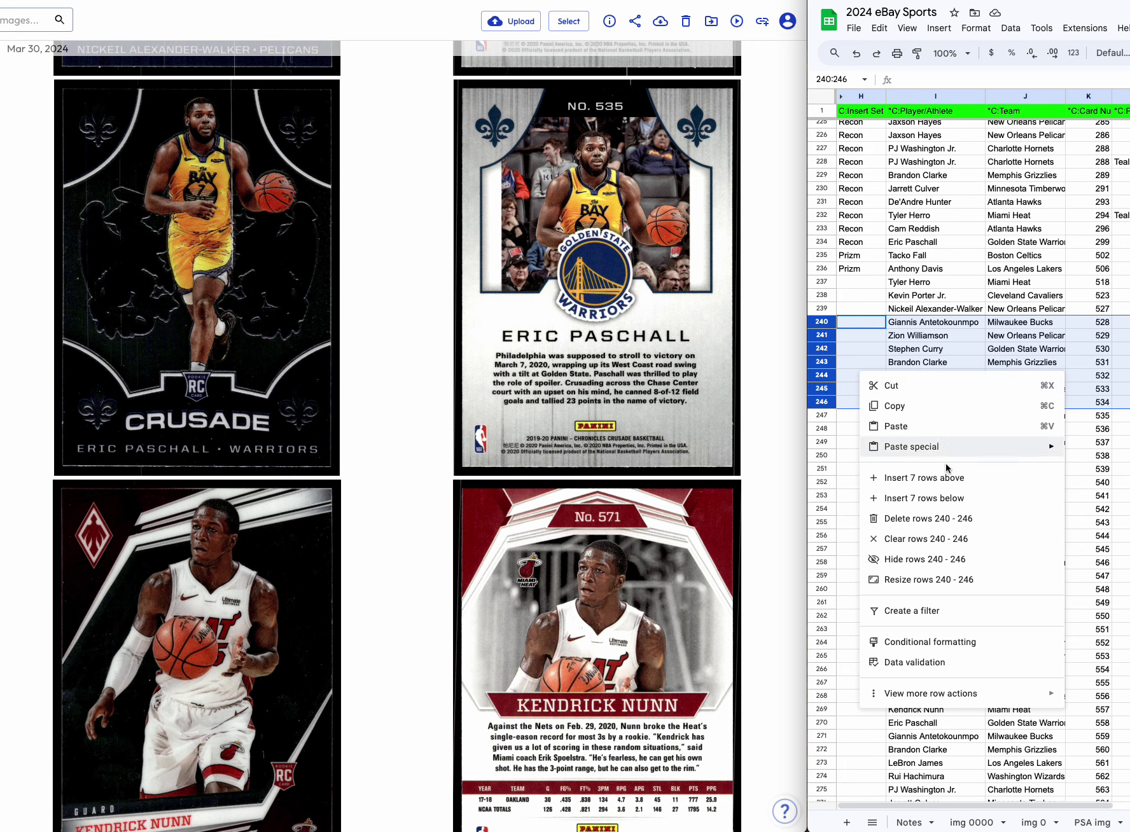
pyautogui.click(900, 511)
# Enter Crusade as the insert set for Tyler Herro's card 518 in row 237 and copy it to rows 238 to 240.
pyautogui.click(854, 286)
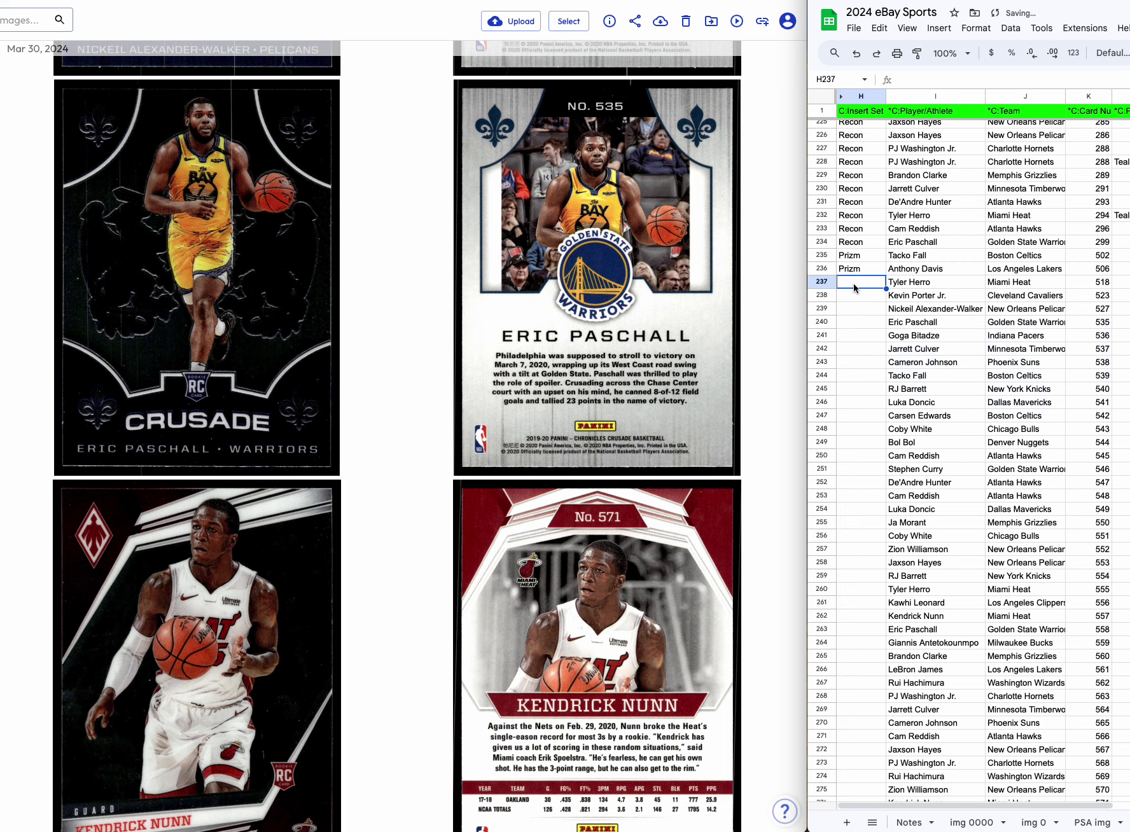
pyautogui.write('Crusade')
pyautogui.press('Return')
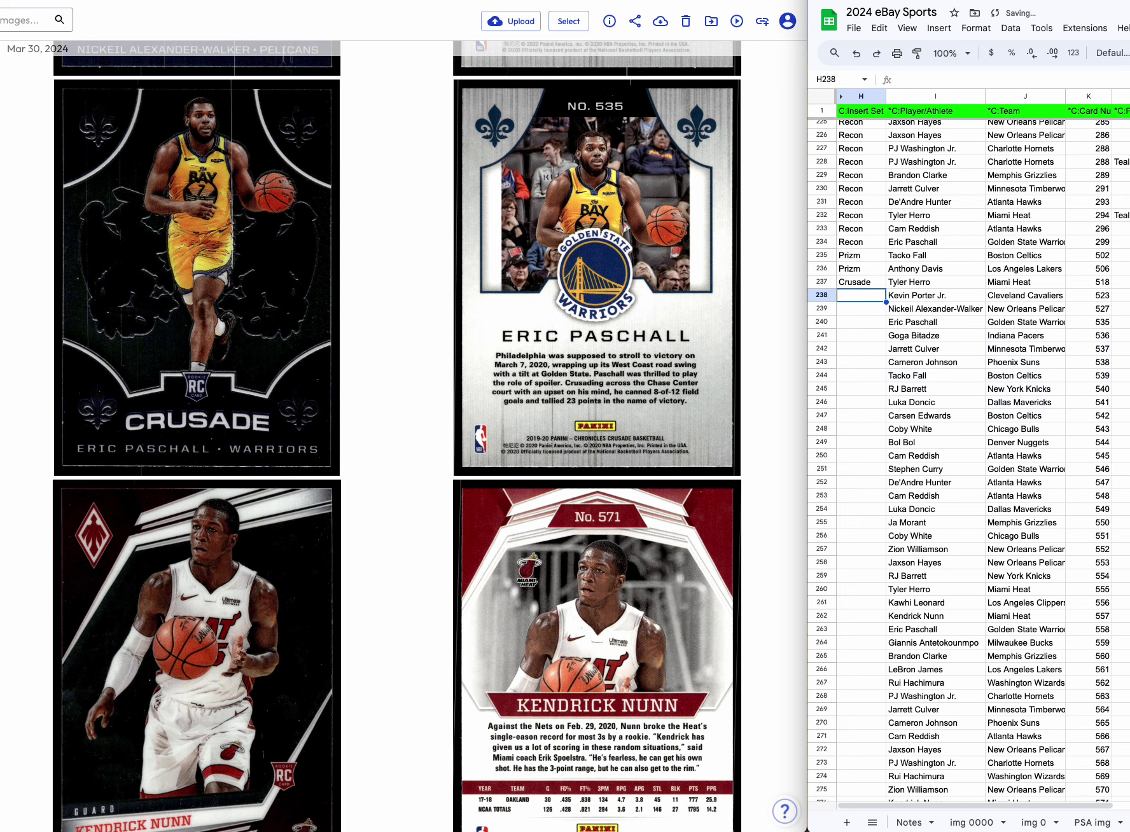
pyautogui.scroll(5, 331, 325)
pyautogui.scroll(5, 330, 325)
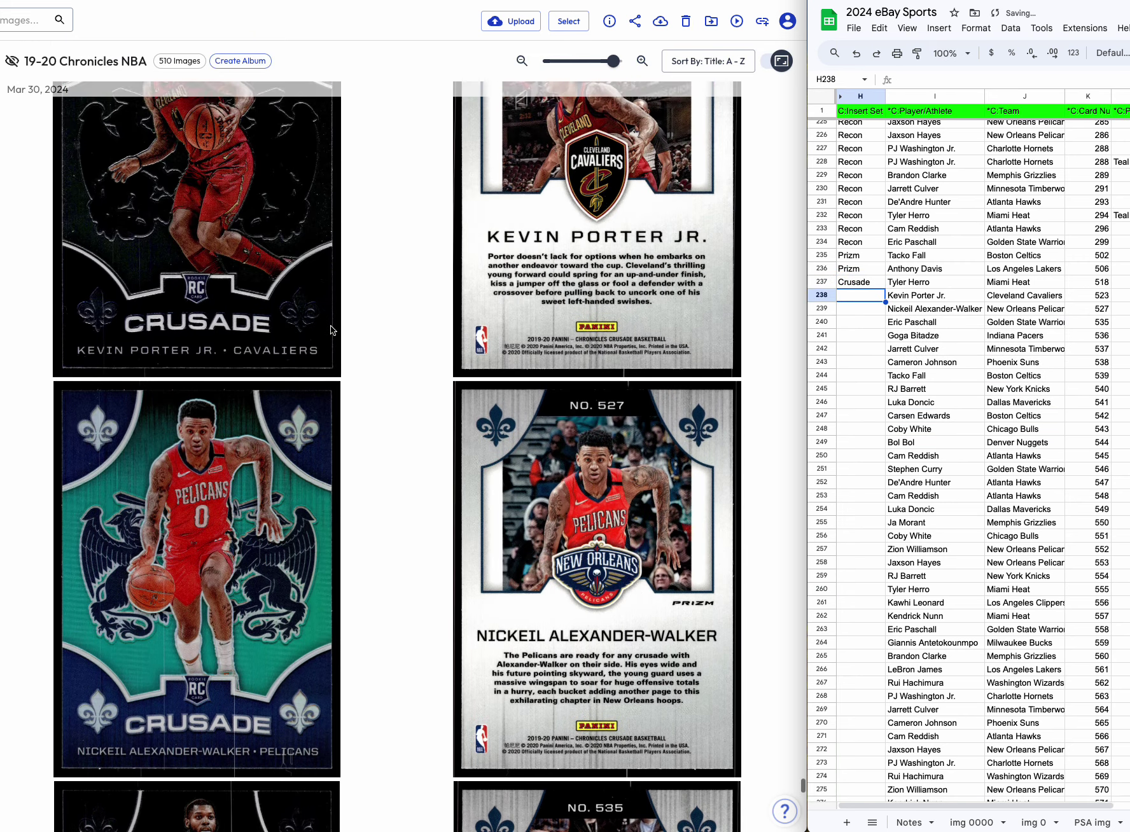
pyautogui.scroll(10, 330, 330)
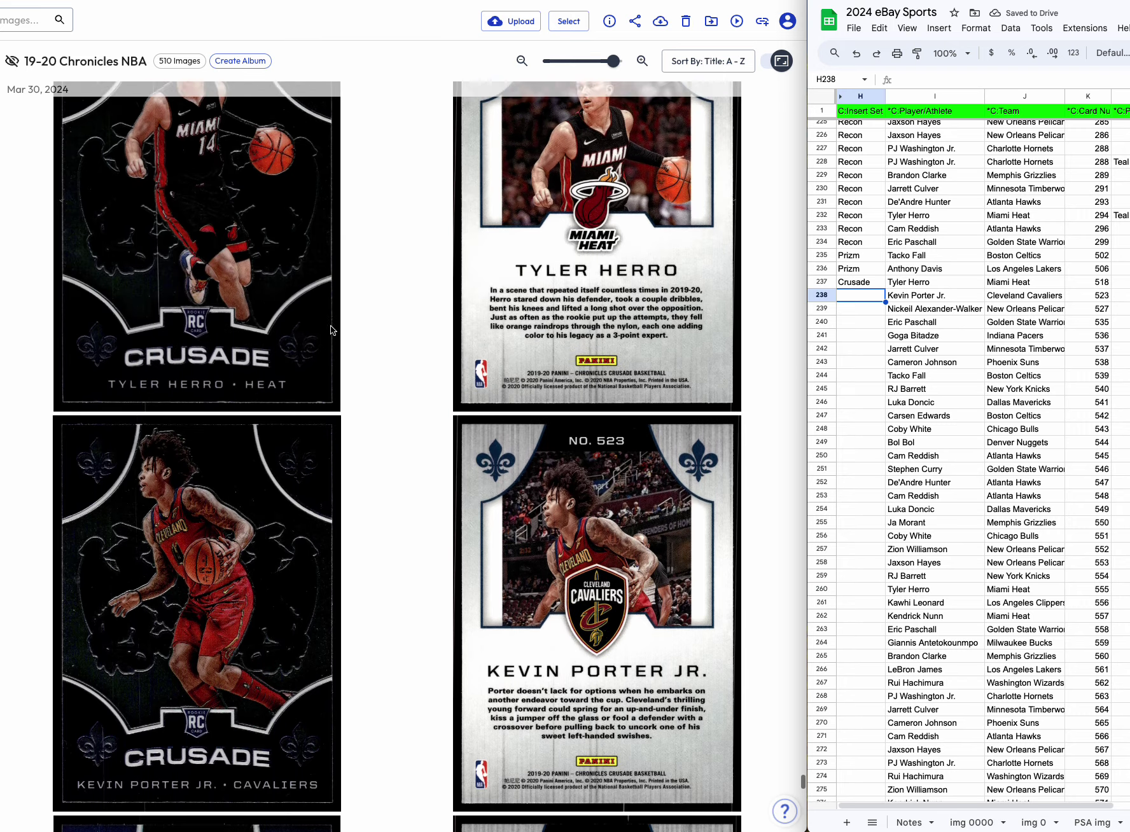
pyautogui.scroll(-10, 752, 336)
pyautogui.scroll(10, 289, 328)
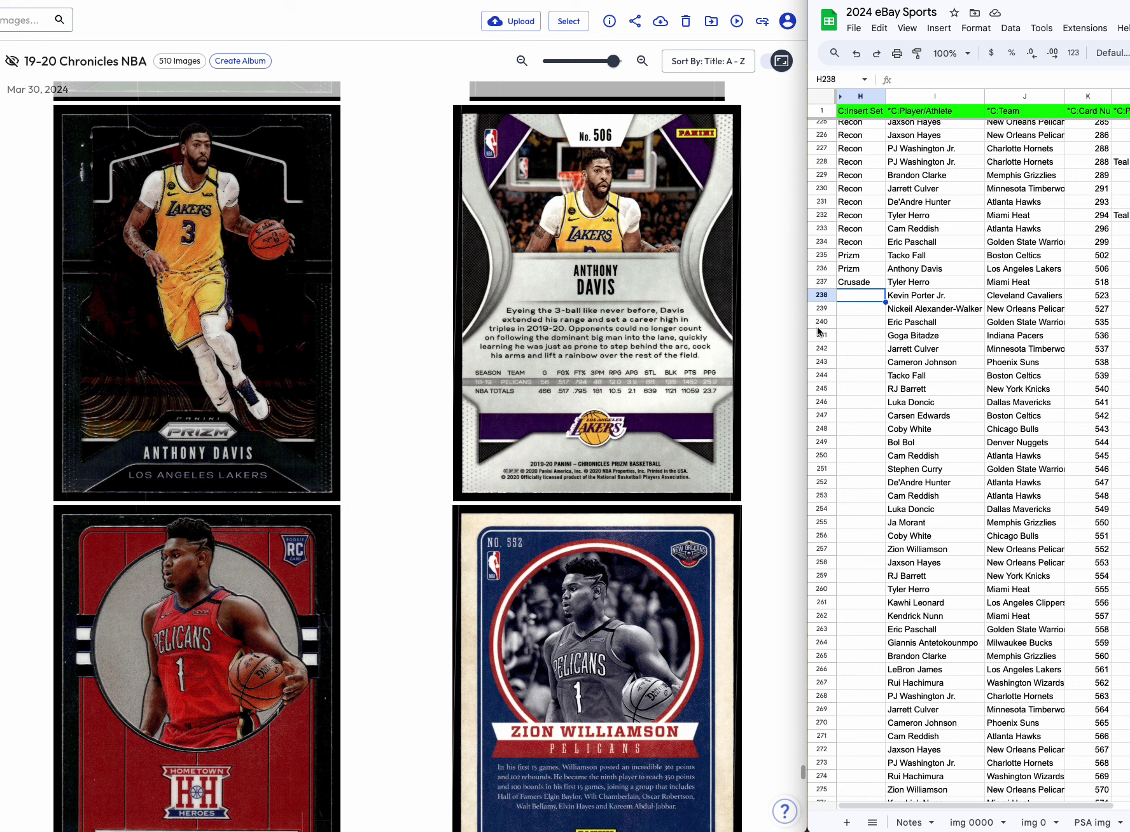
pyautogui.click(906, 322)
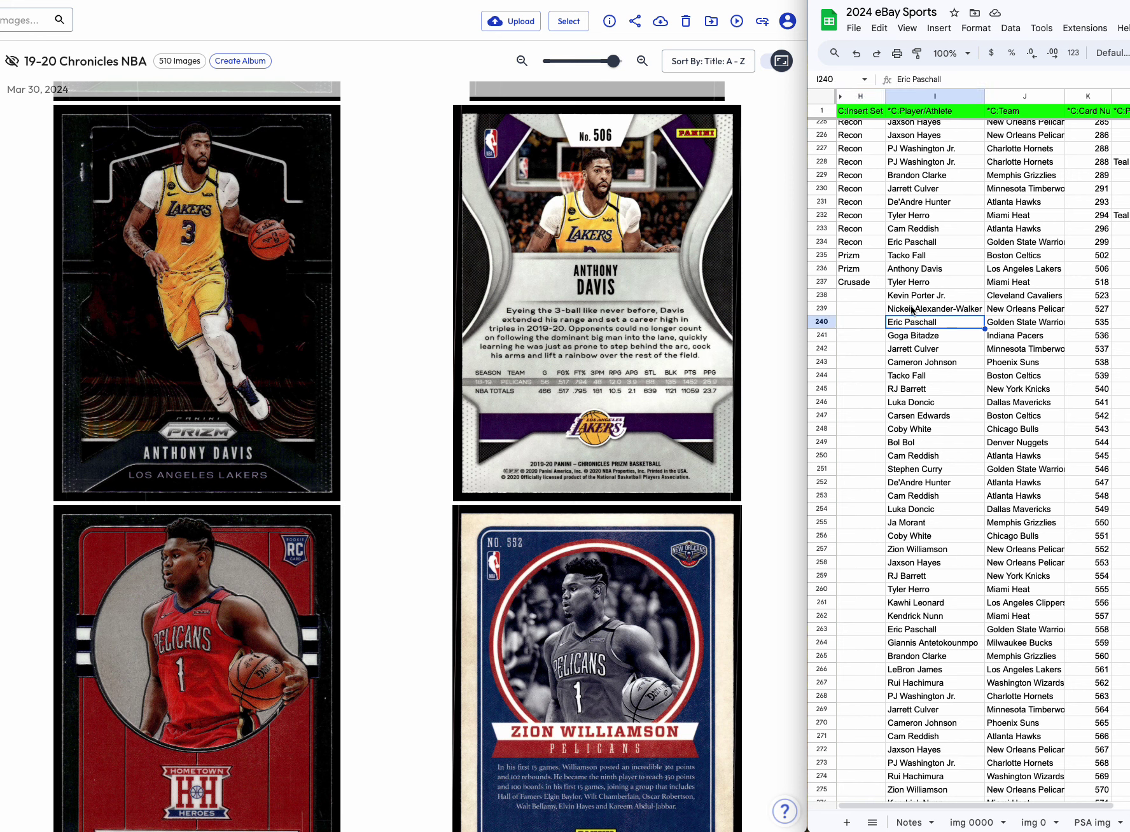
pyautogui.click(861, 296)
pyautogui.click(863, 287)
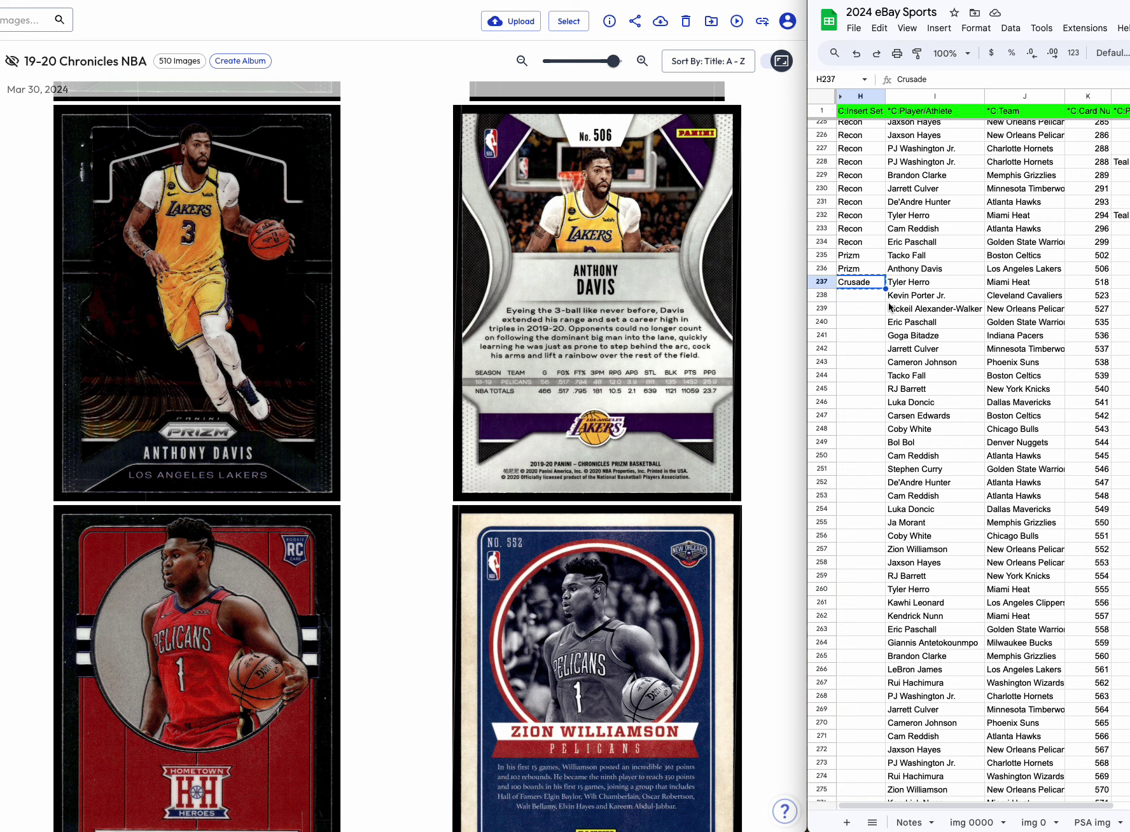
pyautogui.moveTo(860, 294); pyautogui.dragTo(865, 327)
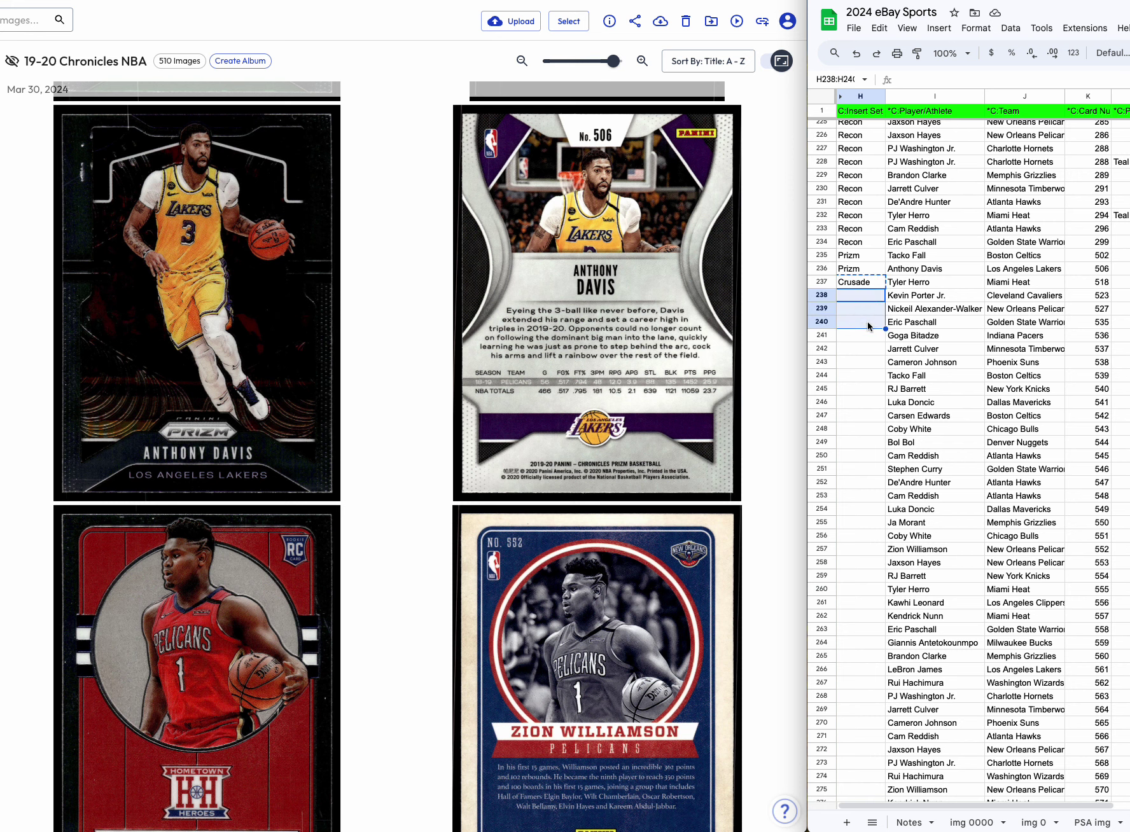
pyautogui.write('Crusade Crusade Crusade')
# Copy the Teal parallel from Tyler Herro's card 294 to Nickeil Alexander-Walker's card 527 in row 239.
pyautogui.click(1119, 215)
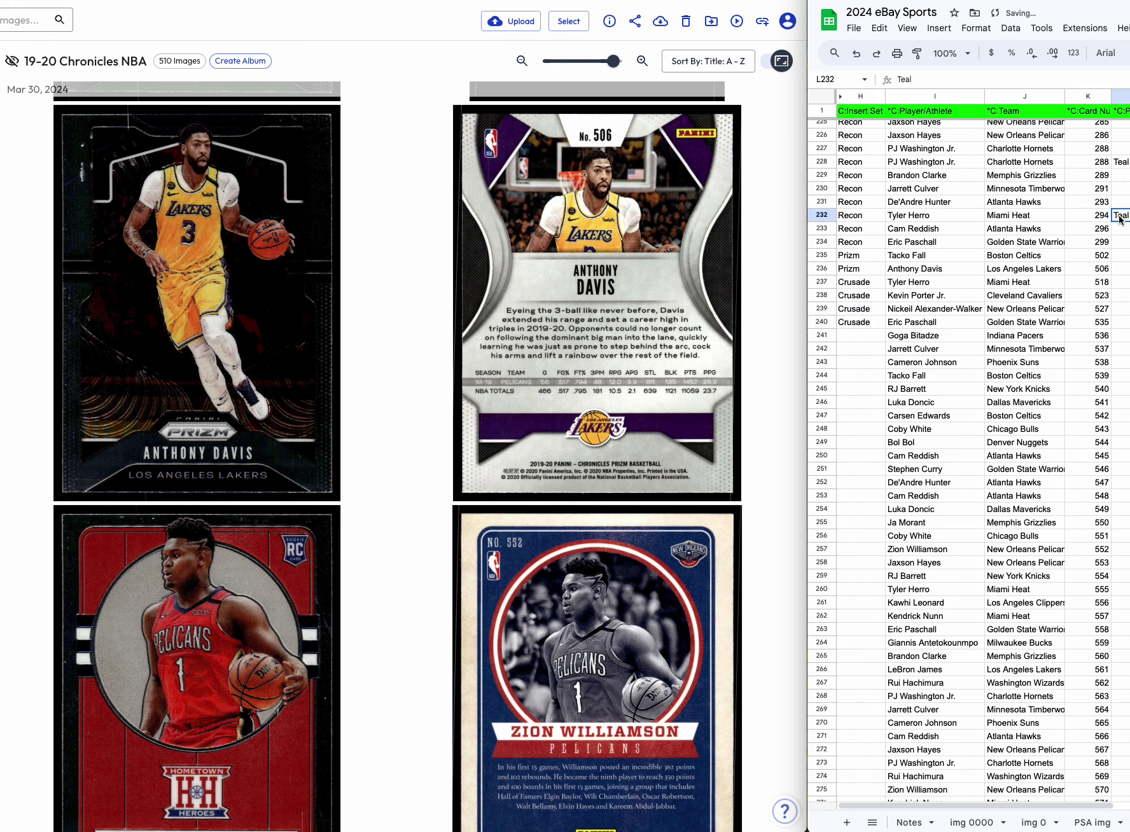
pyautogui.hotkey('ctrl', 'c')
pyautogui.click(1116, 309)
pyautogui.hotkey('ctrl', 'v')
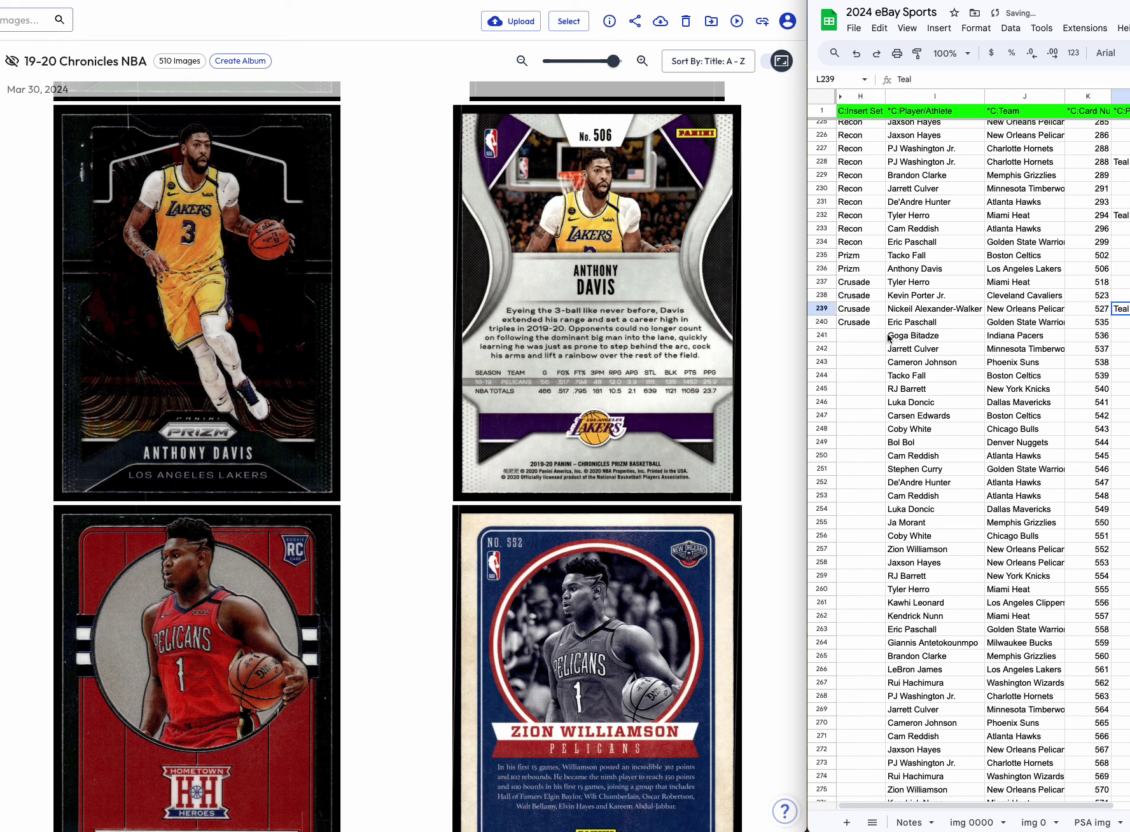
# Recheck the Hometown Heroes, Crusade and Phoenix scans and delete rows 241 to 256, cards 536 to 551.
pyautogui.scroll(-9, 415, 427)
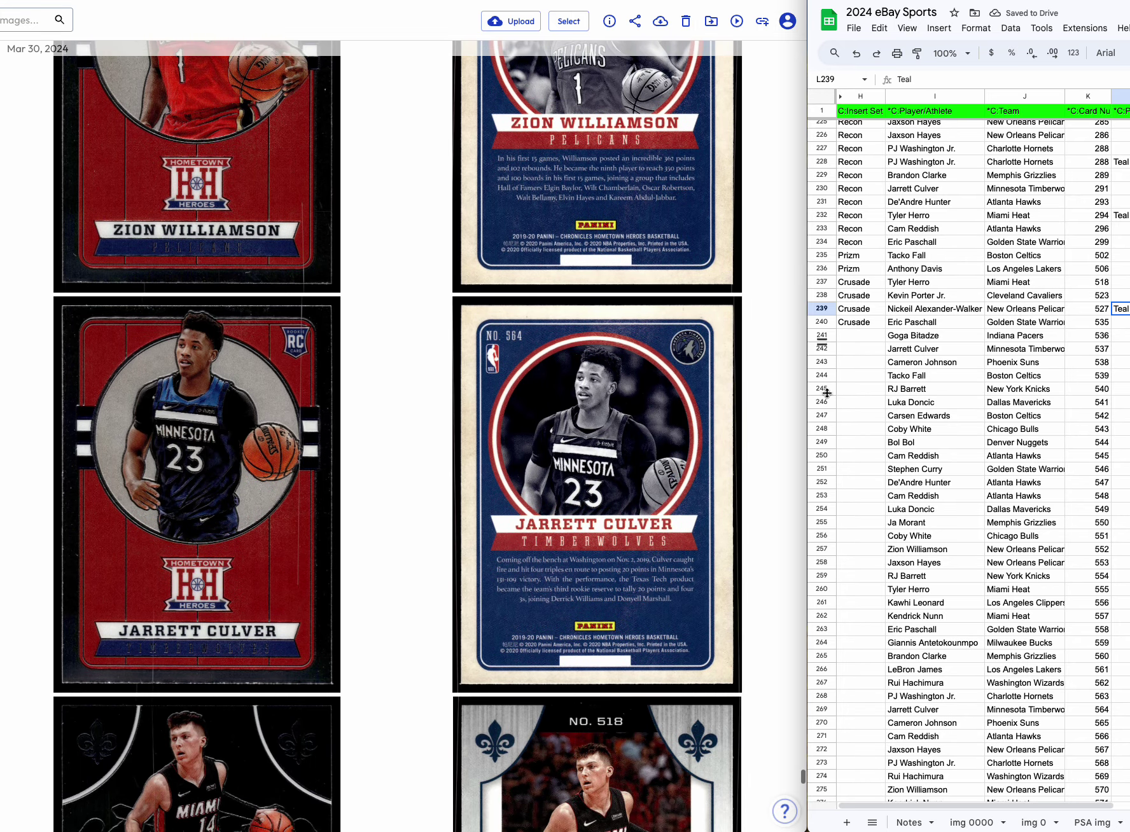
pyautogui.scroll(-5, 540, 449)
pyautogui.scroll(-10, 539, 449)
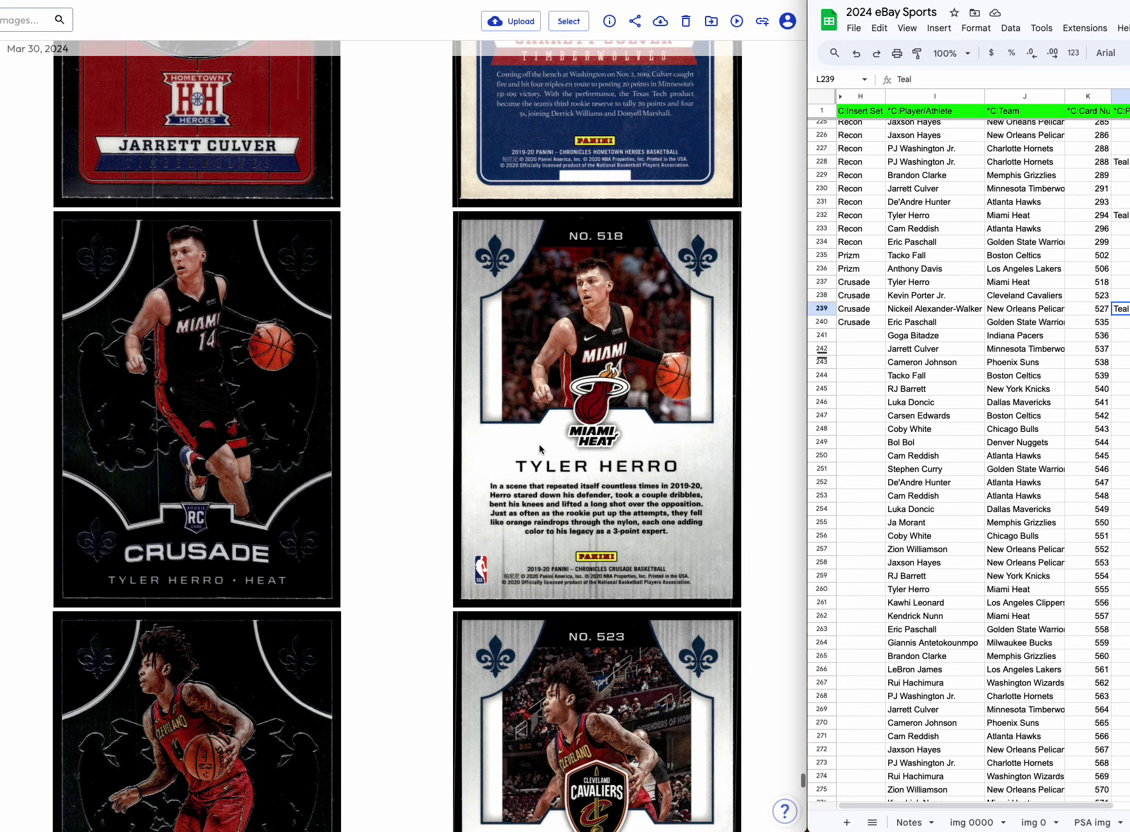
pyautogui.scroll(-10, 539, 449)
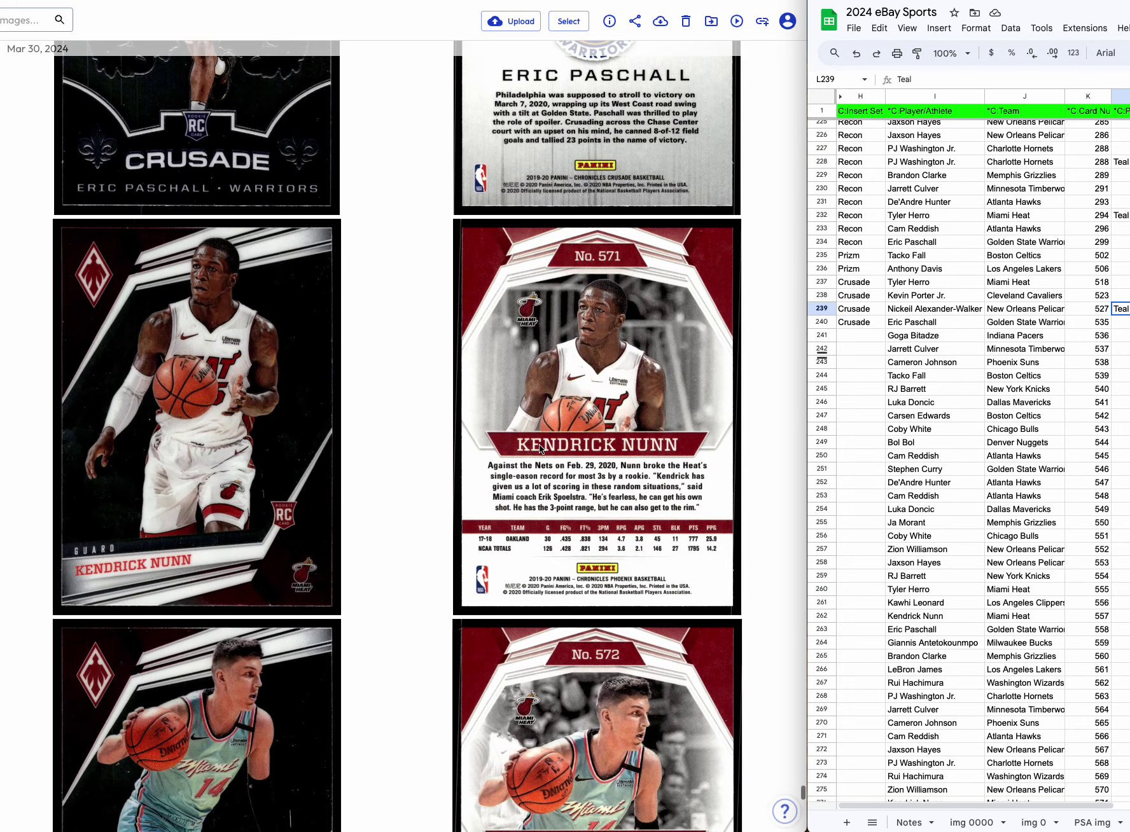
pyautogui.scroll(15, 538, 444)
pyautogui.scroll(12, 539, 449)
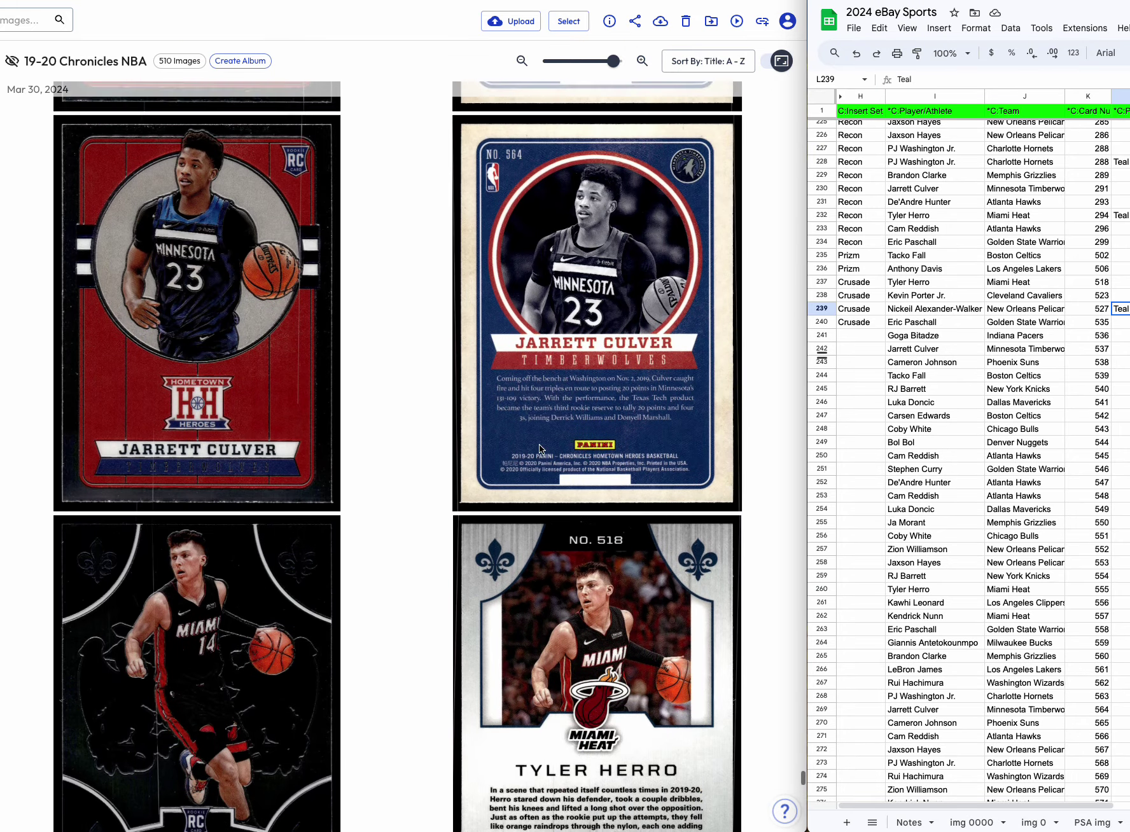
pyautogui.scroll(1, 539, 444)
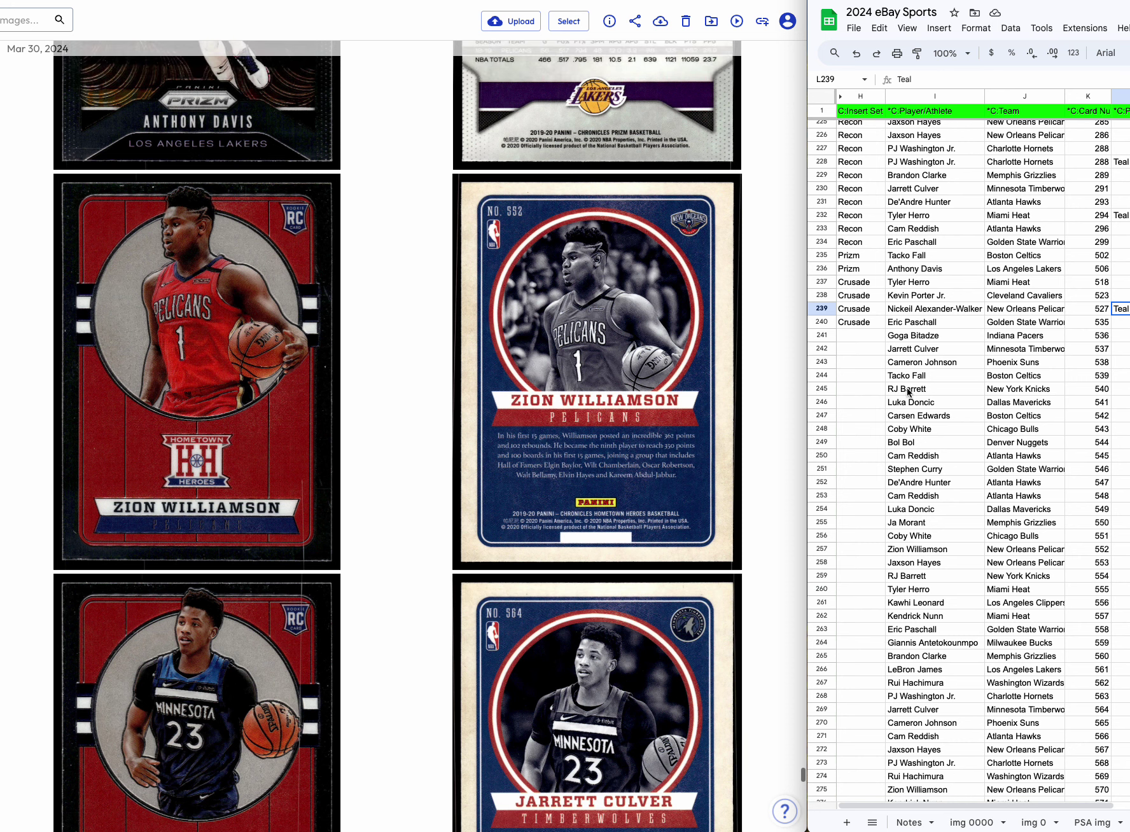
pyautogui.moveTo(811, 337); pyautogui.dragTo(865, 519)
pyautogui.rightClick(865, 520)
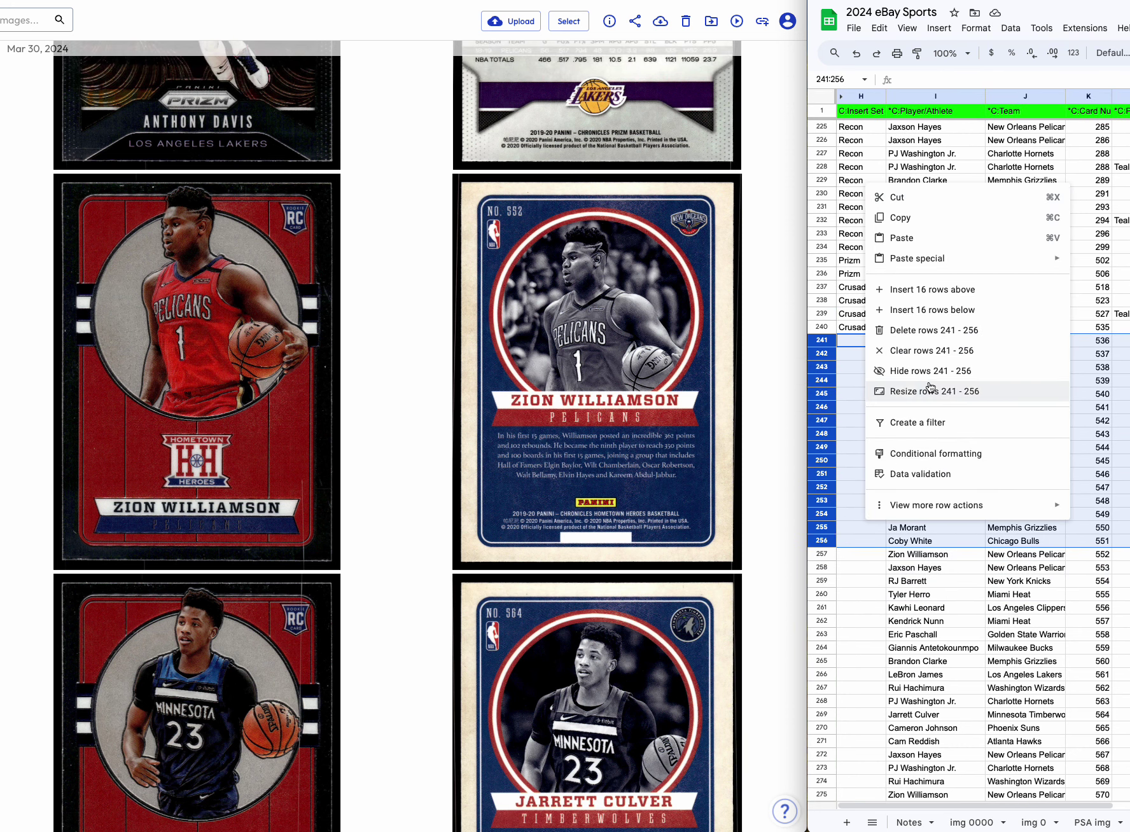
pyautogui.click(923, 332)
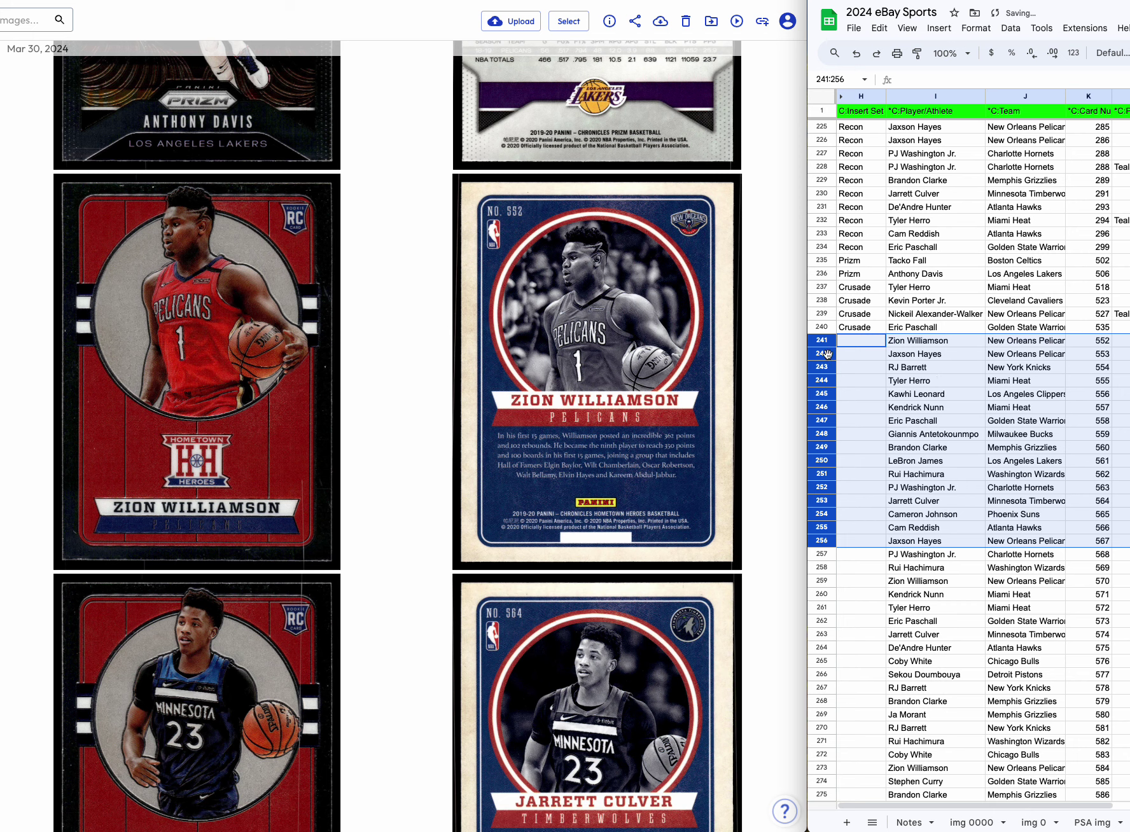
# Delete row 242, Jaxson Hayes's card 553.
pyautogui.click(905, 355)
pyautogui.rightClick(819, 355)
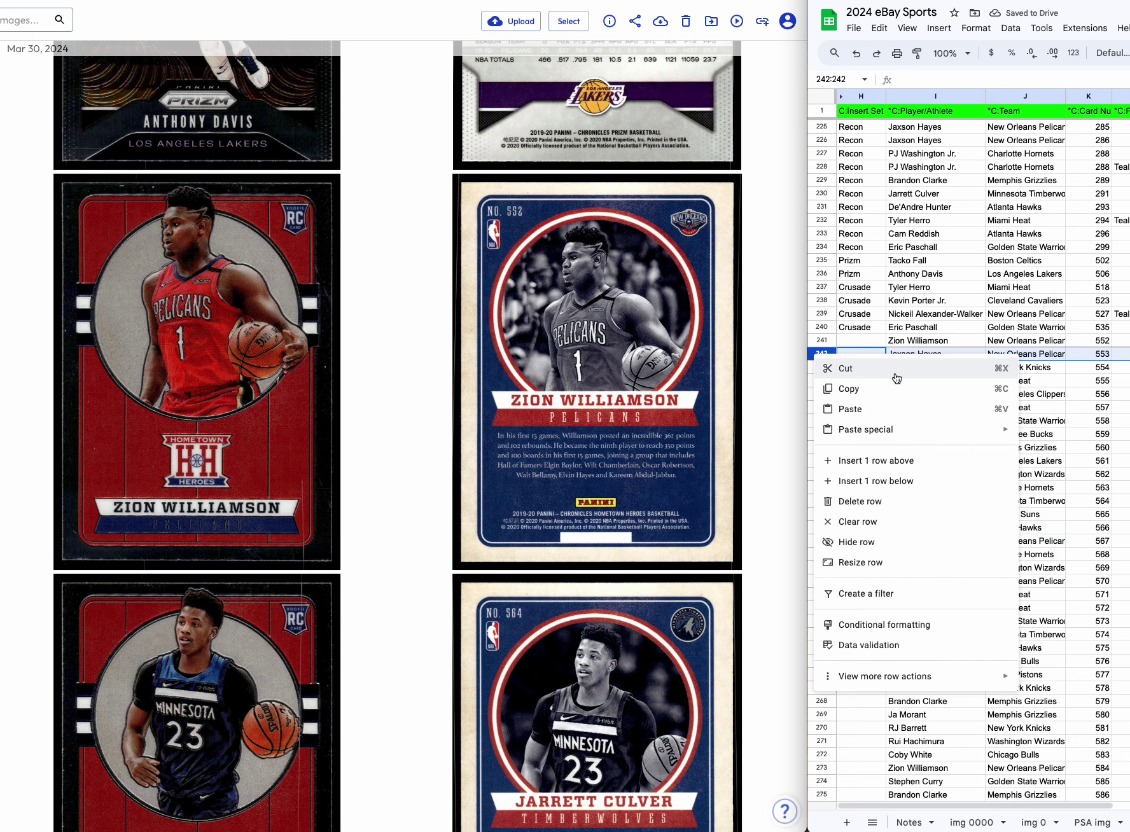
pyautogui.click(860, 501)
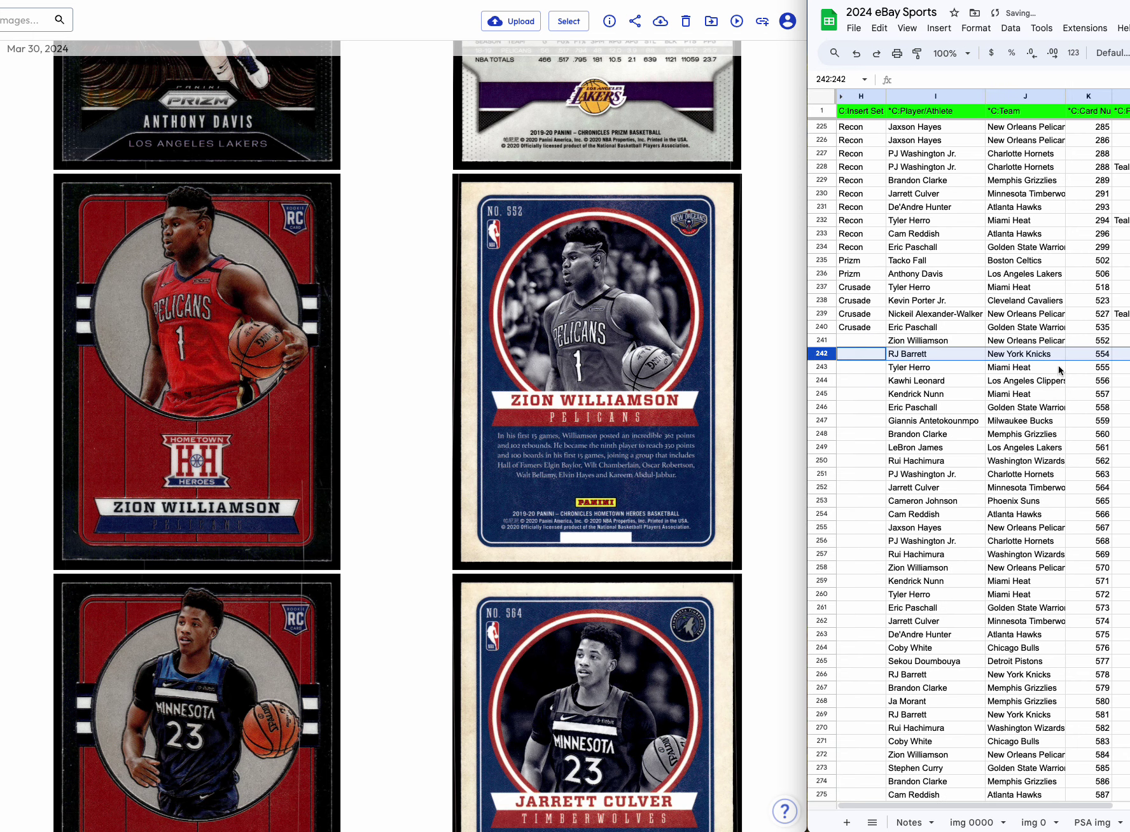
# Enter Hometown Heroes as the insert set for Zion Williamson's card 552 in row 241 and copy it to row 242.
pyautogui.click(862, 340)
pyautogui.write('Hometown Heroes')
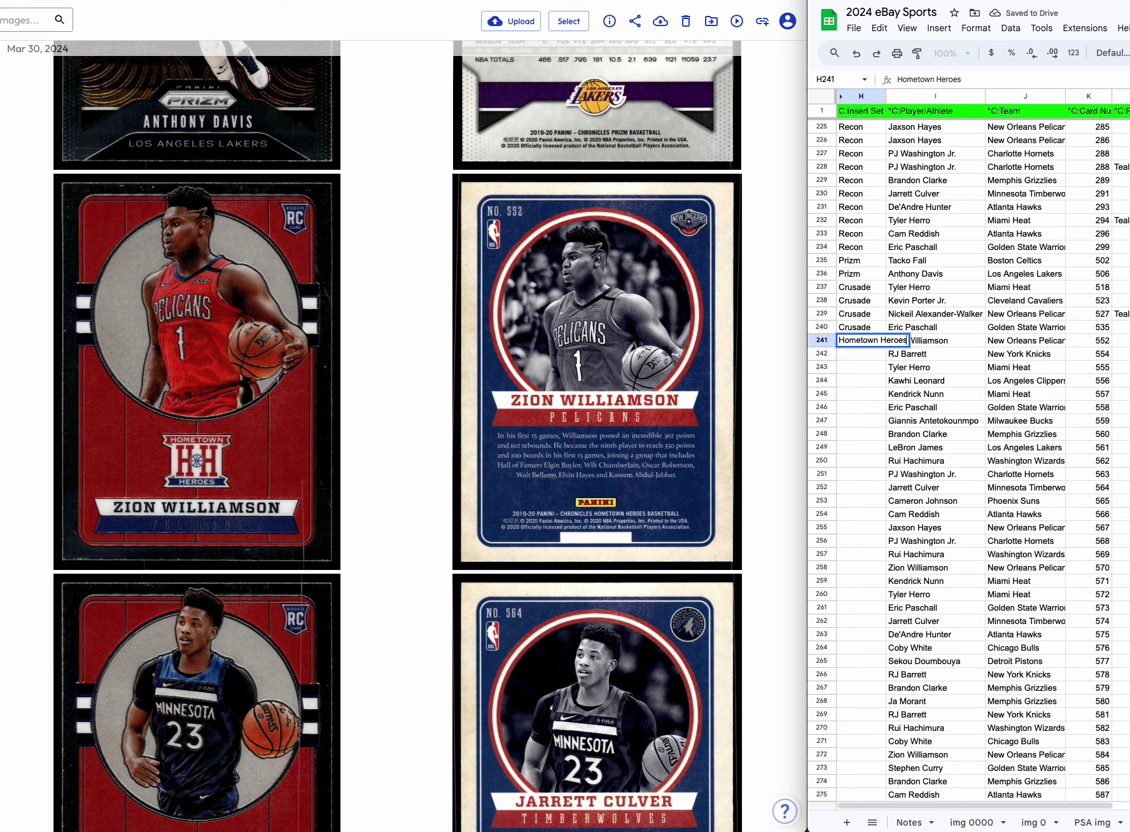
pyautogui.press('Return')
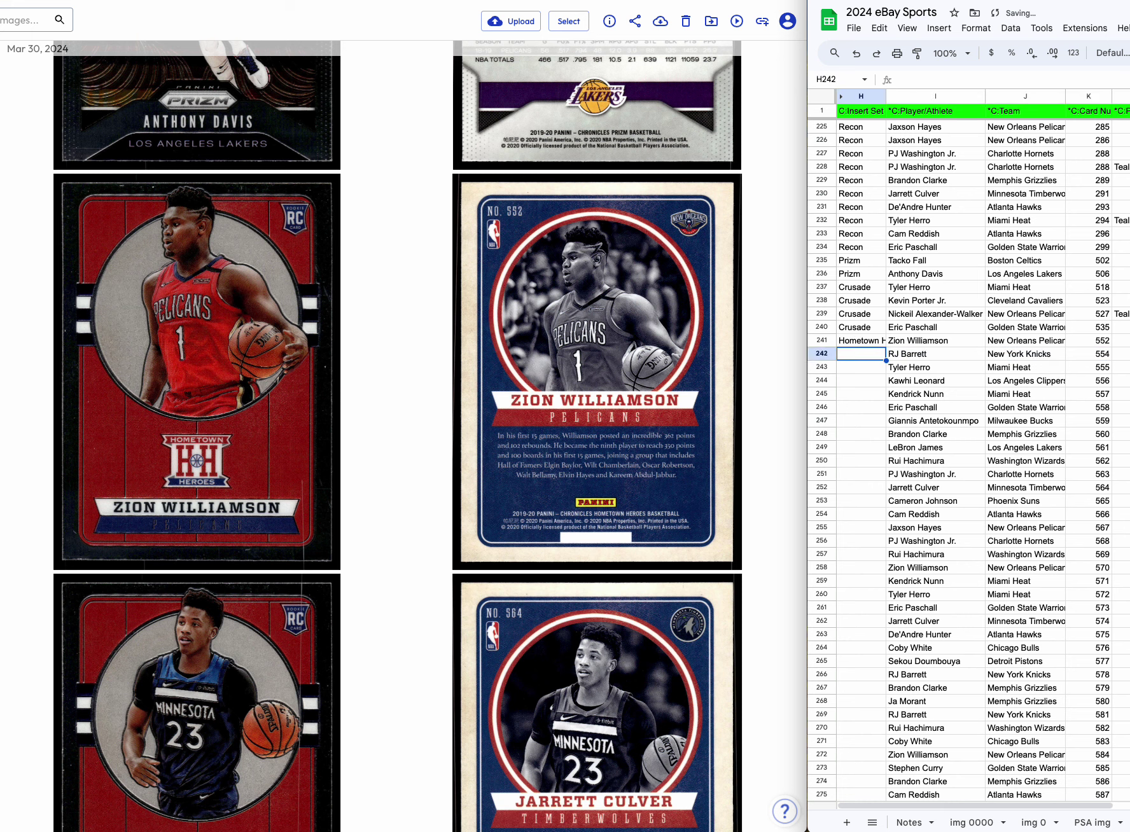
pyautogui.click(846, 343)
pyautogui.hotkey('ctrl', 'c')
pyautogui.click(860, 355)
pyautogui.hotkey('ctrl', 'v')
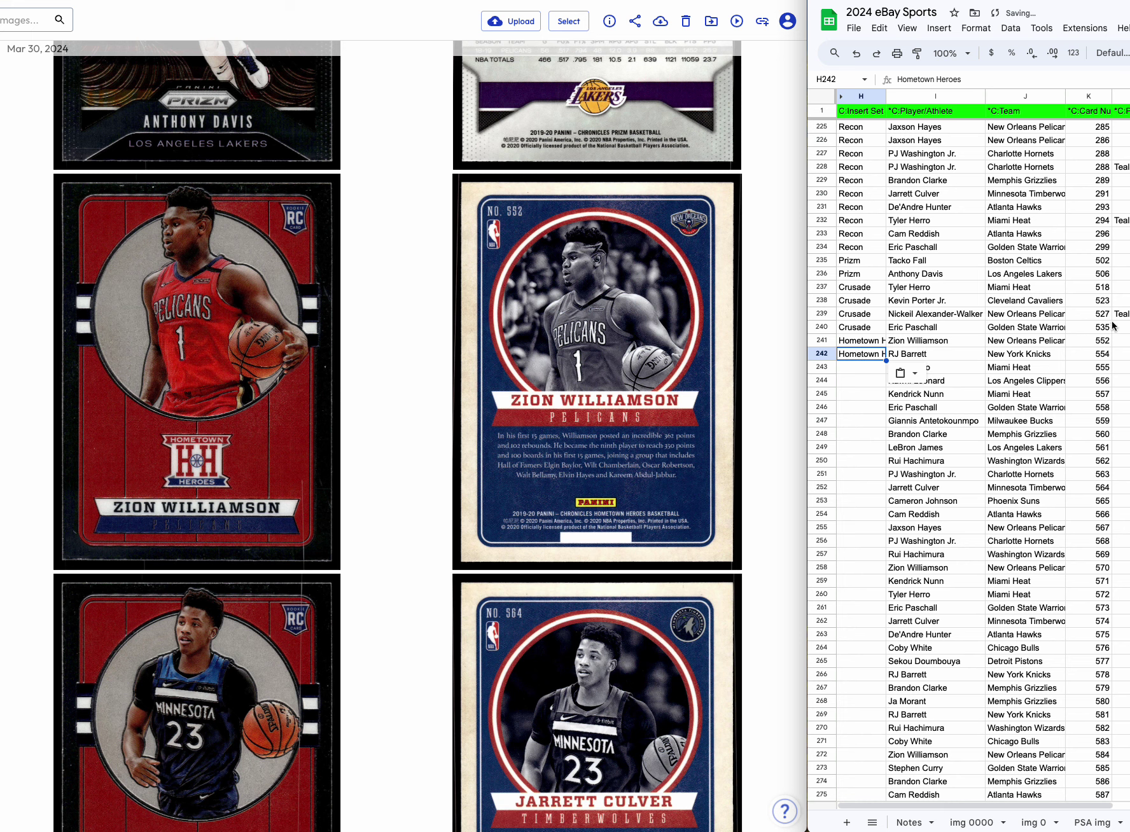
# Enter the out-of-order note OOOOO in column L for Zion Williamson's card 552 and copy it to RJ Barrett's card 554.
pyautogui.click(1118, 345)
pyautogui.write('OOC')
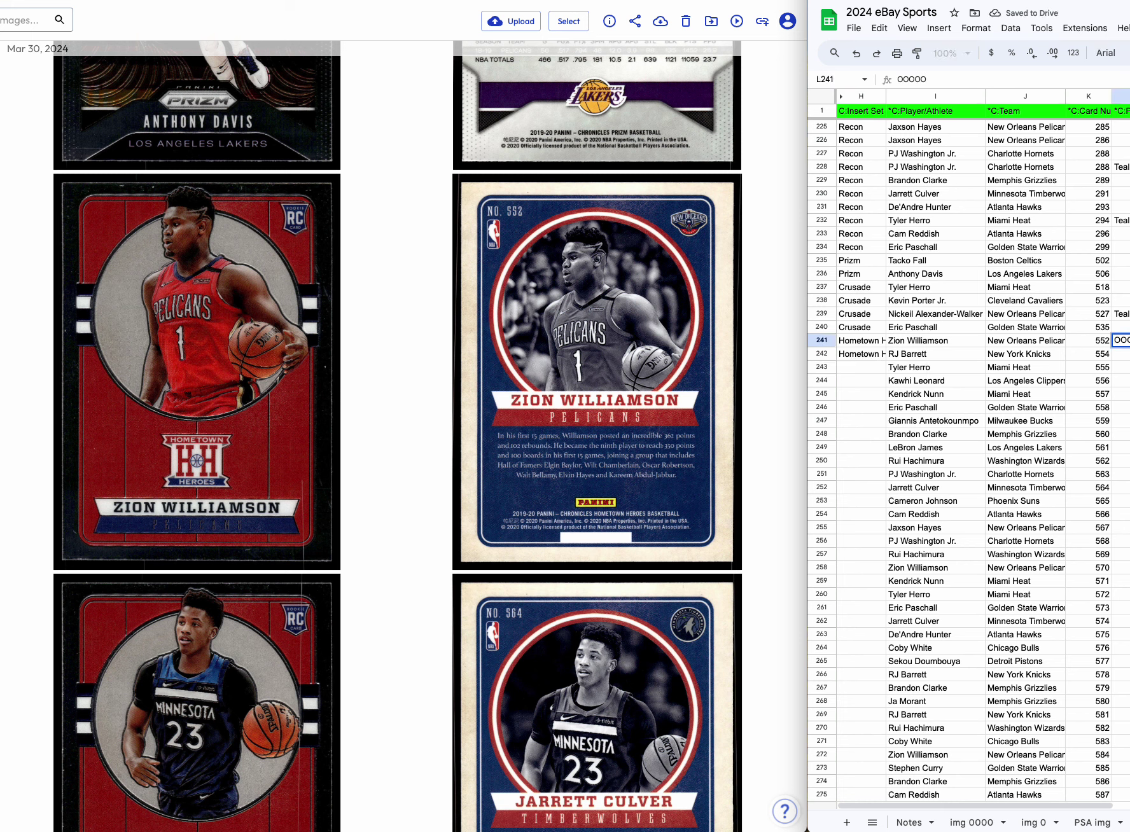
pyautogui.press('Return')
pyautogui.click(1120, 341)
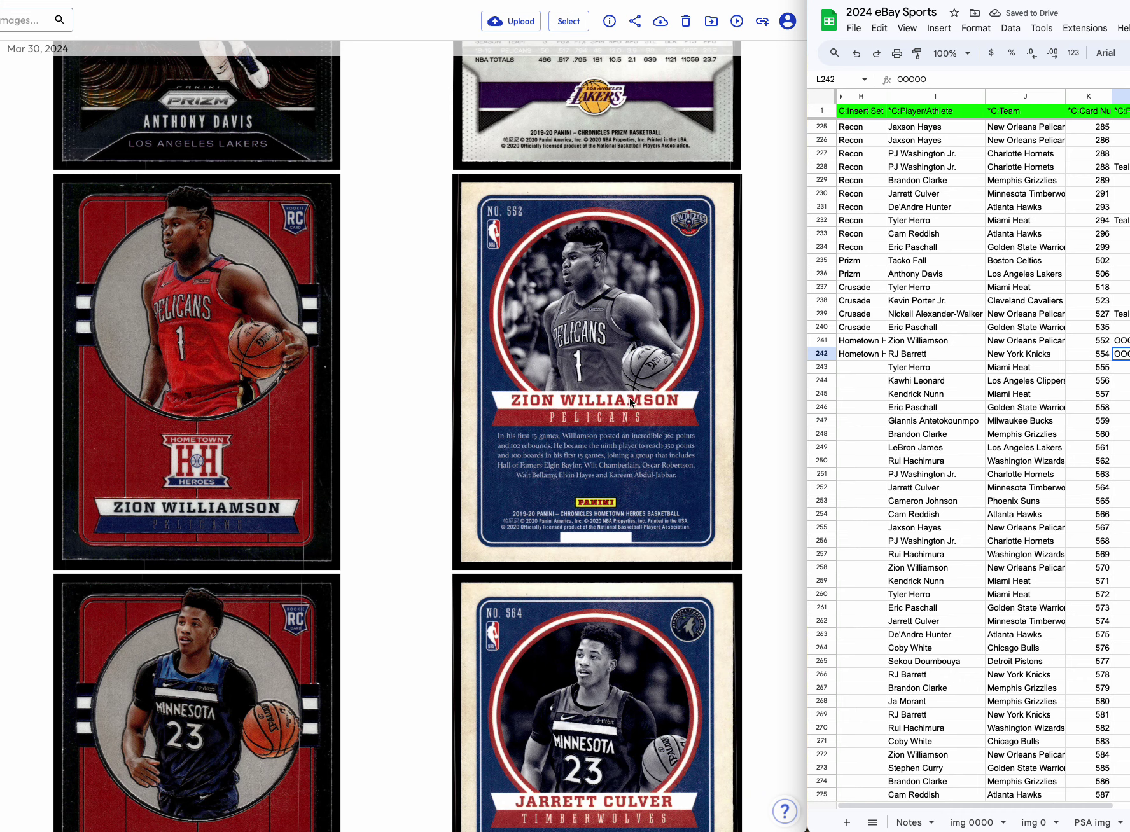
# Check the scans following the Hometown Heroes cards and delete rows 243 to 258, cards 555 to 570.
pyautogui.scroll(-7, 483, 411)
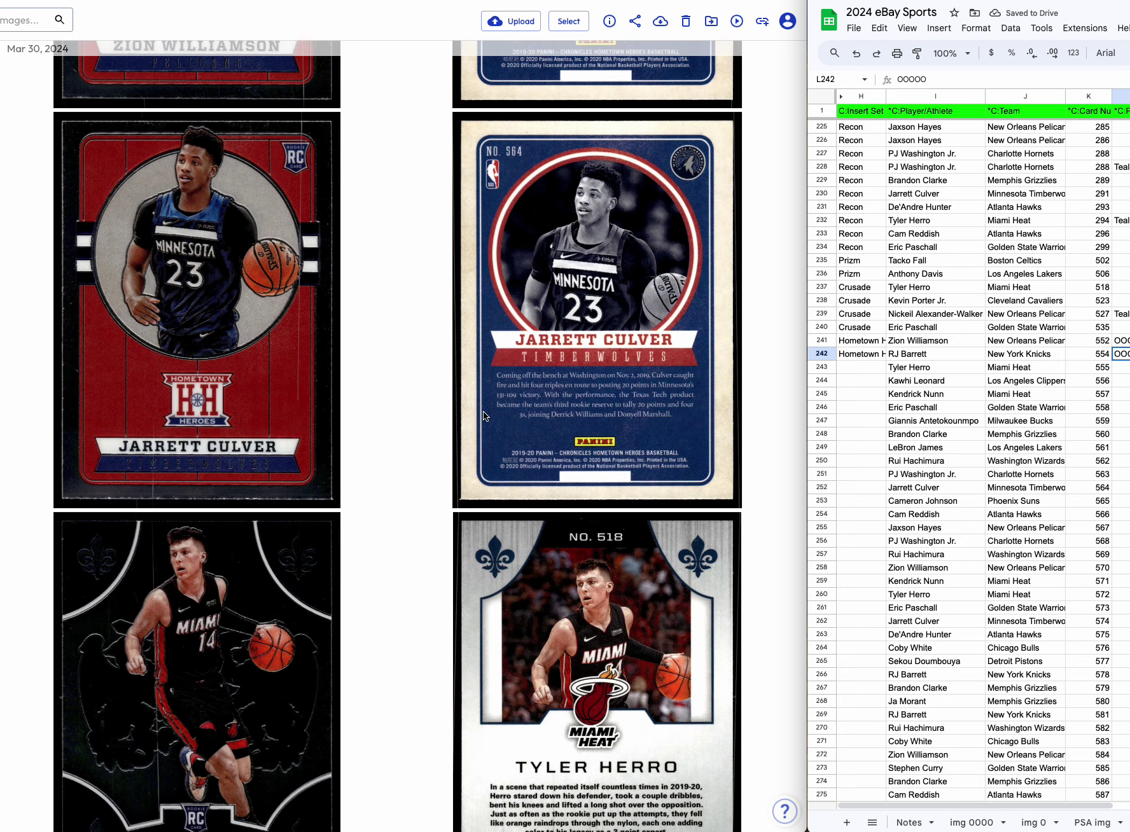
pyautogui.scroll(-20, 483, 415)
pyautogui.scroll(-4, 482, 414)
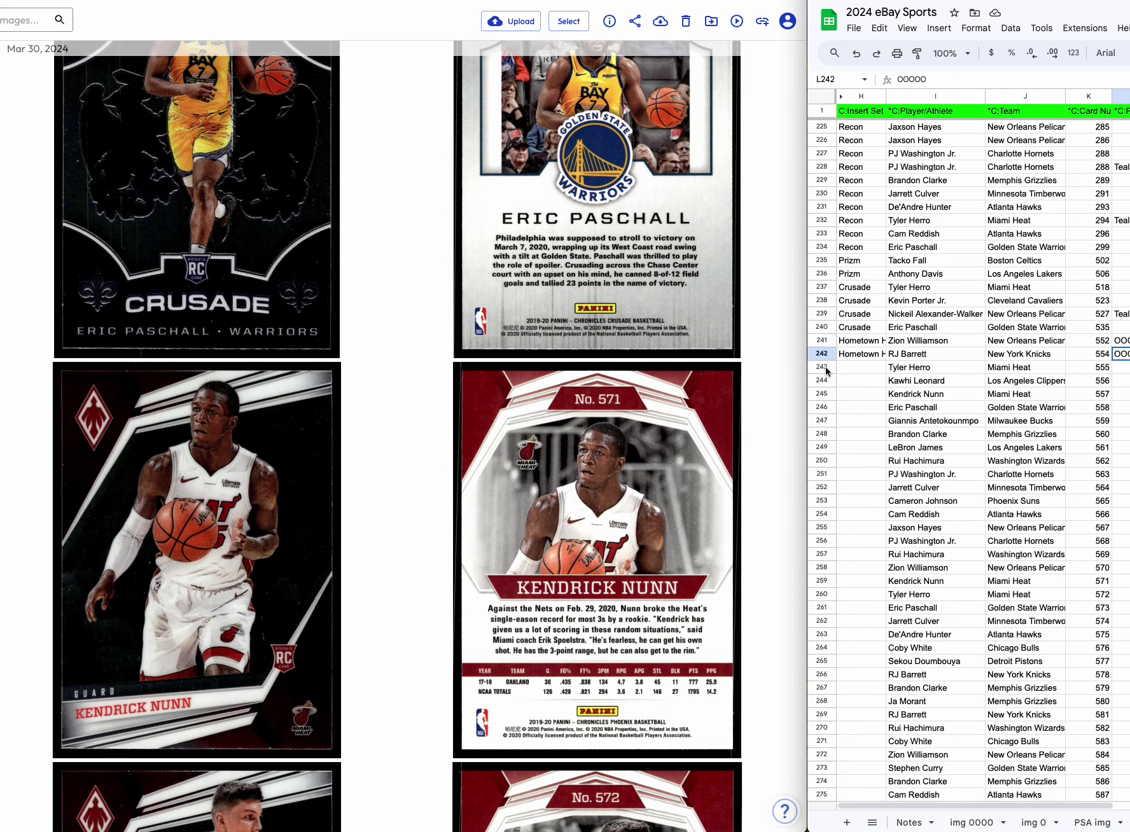
pyautogui.moveTo(821, 367); pyautogui.dragTo(853, 568)
pyautogui.rightClick(853, 568)
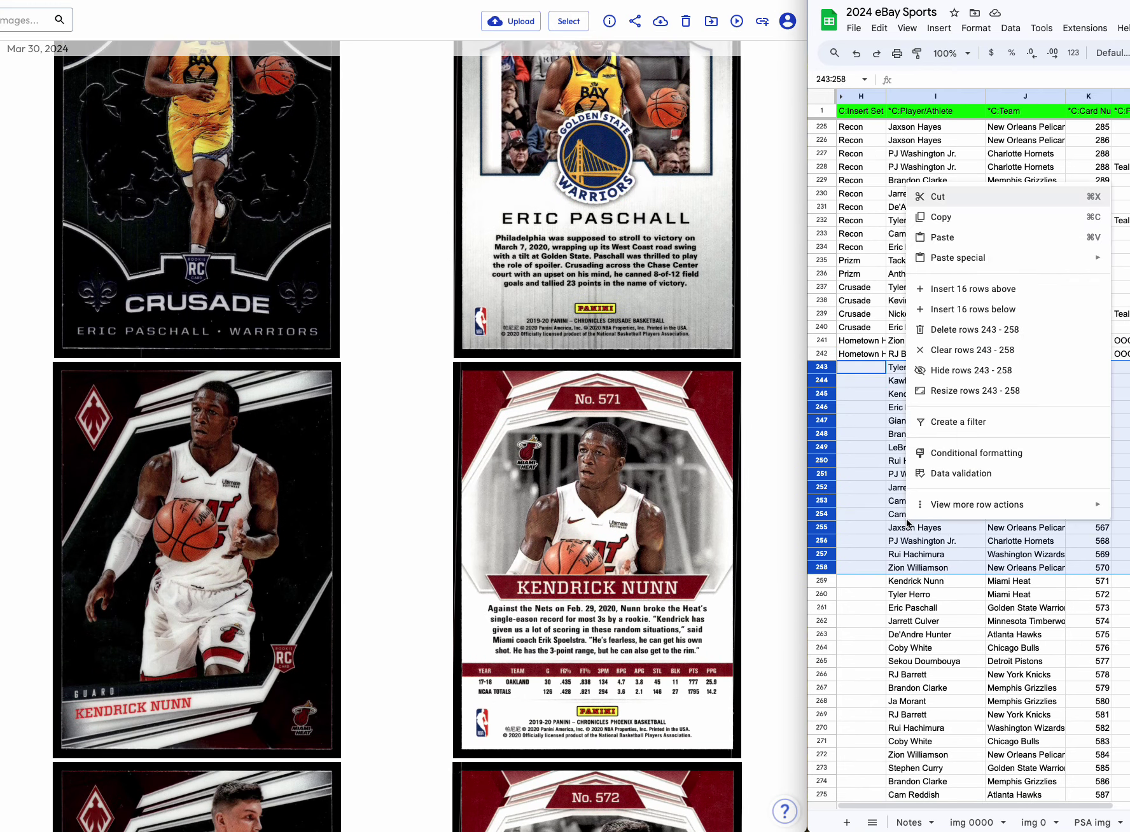
pyautogui.click(971, 328)
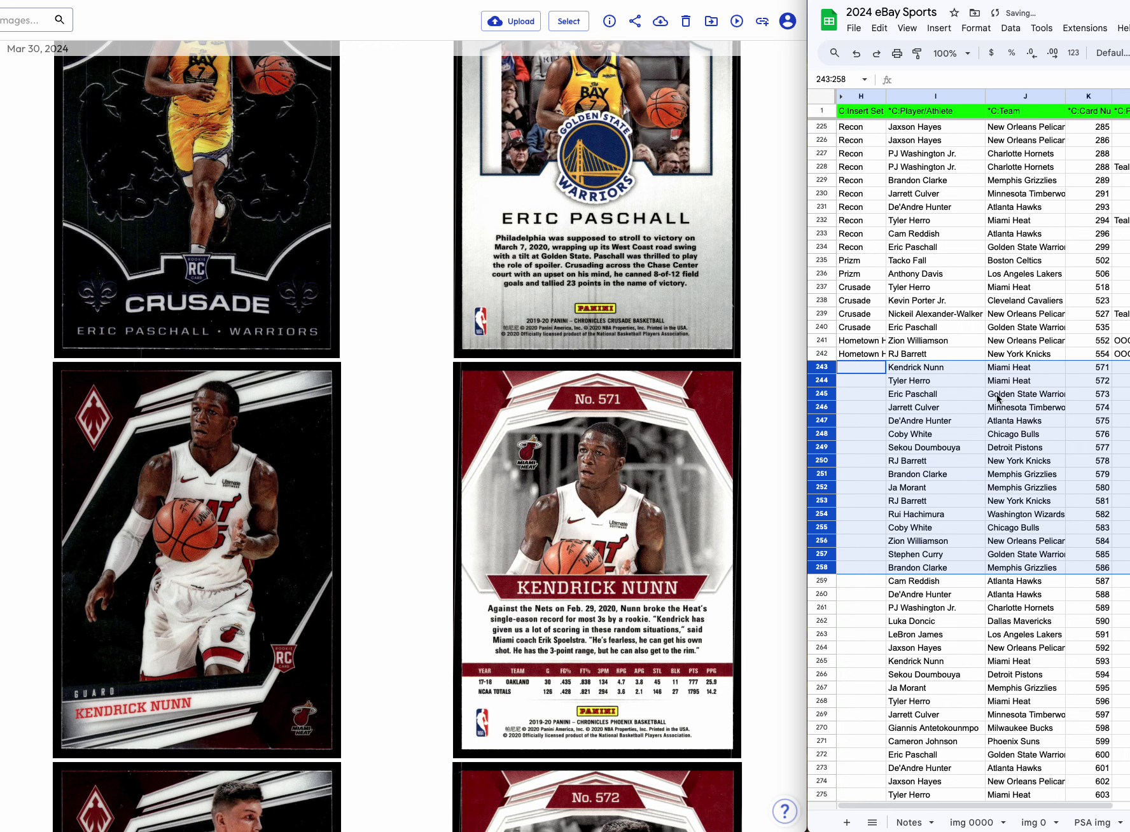
# Enter Phoenix as the insert set for Kendrick Nunn's card 571 in row 243.
pyautogui.click(1123, 370)
pyautogui.click(849, 368)
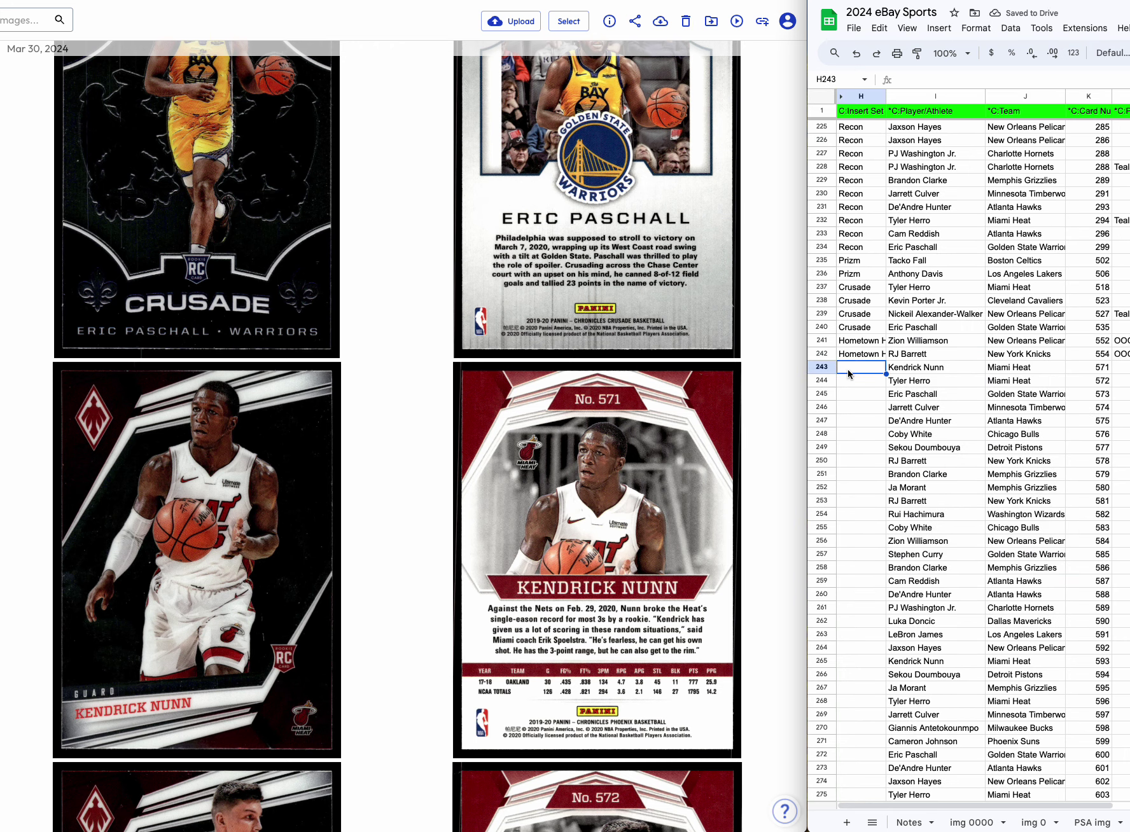
pyautogui.write('Phieniz')
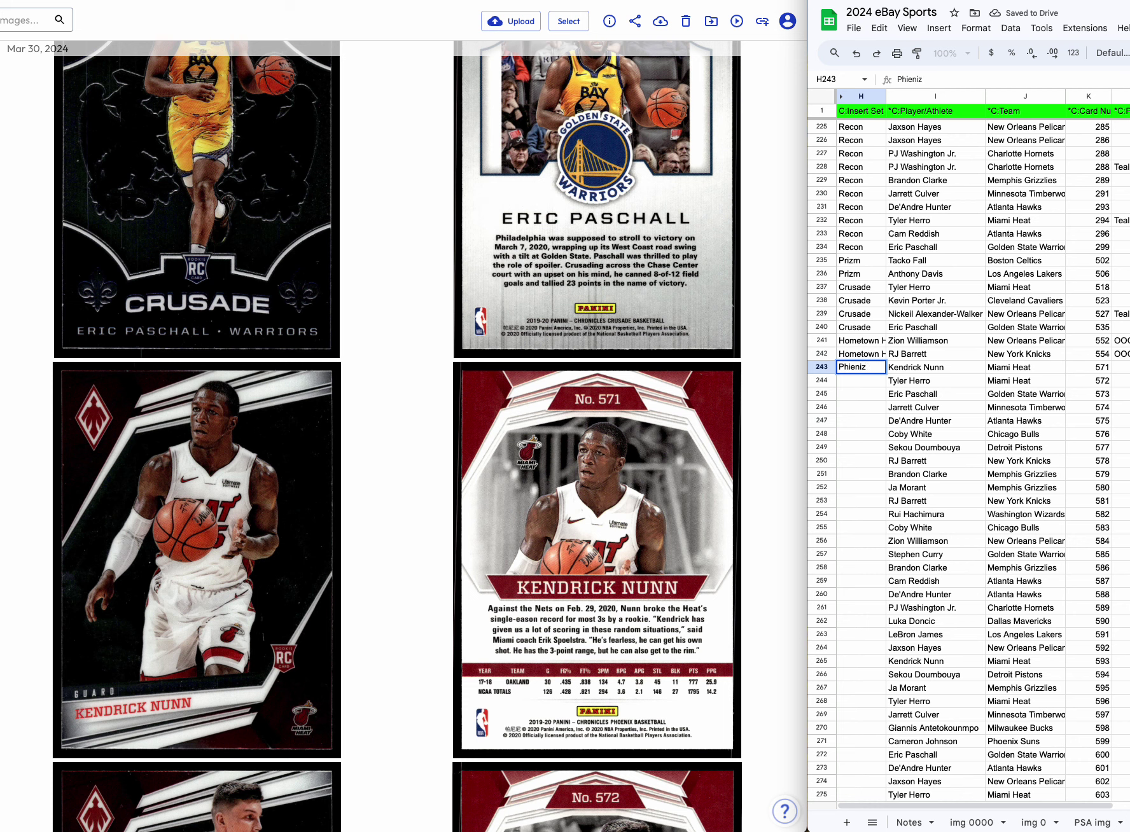
pyautogui.press('BackSpace')
pyautogui.click(838, 395)
pyautogui.click(868, 367)
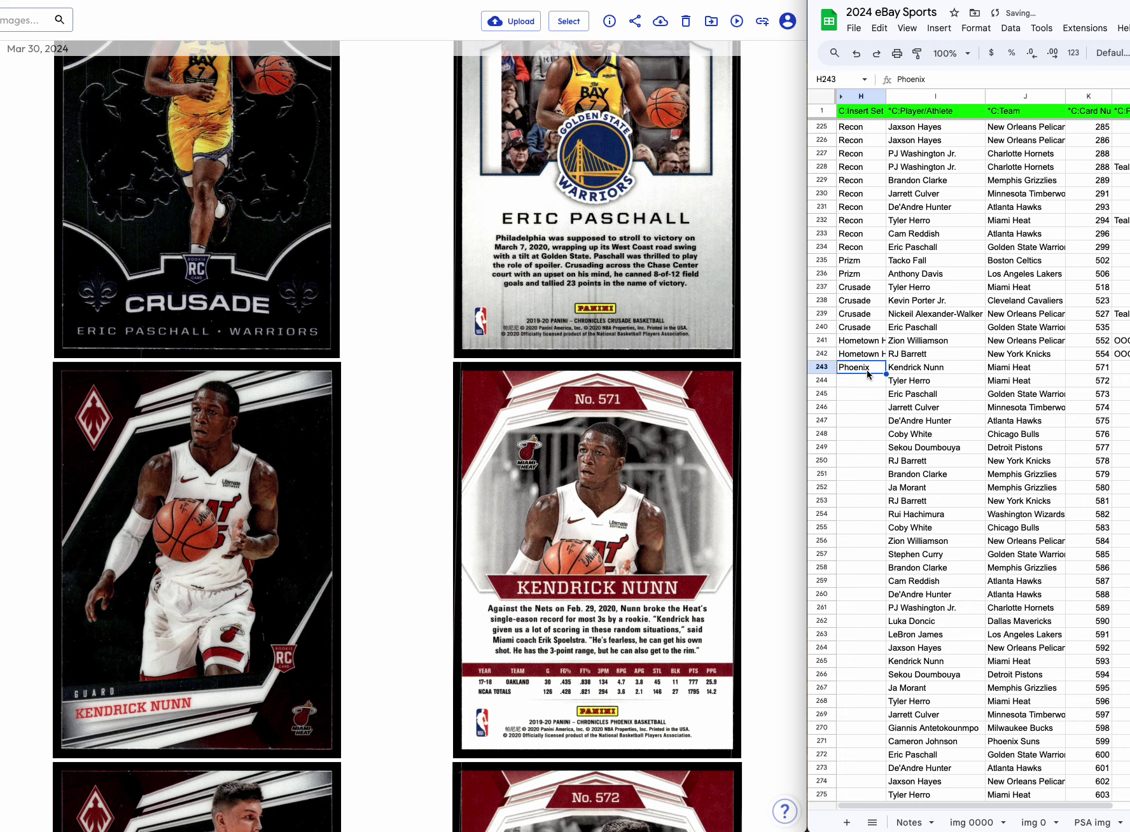
# Check Tyler Herro's Phoenix scan and copy the Phoenix insert set to his card 572 in row 244.
pyautogui.scroll(-6, 638, 424)
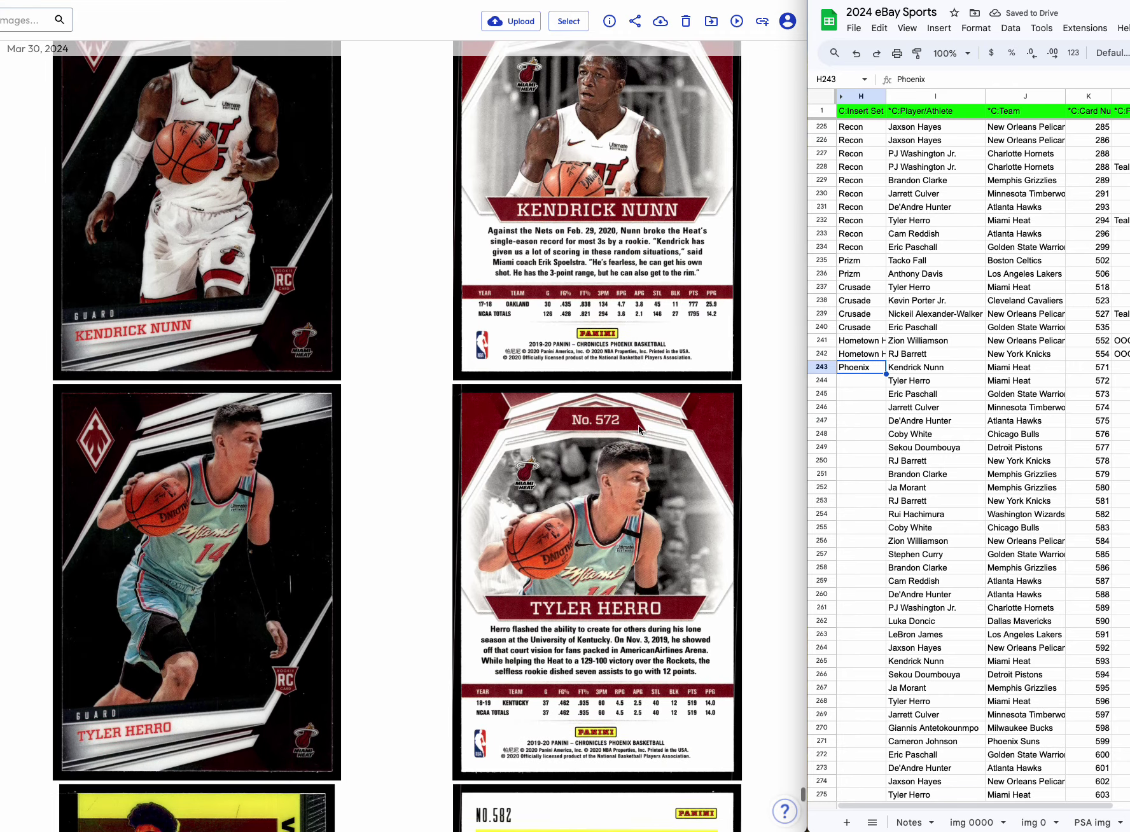
pyautogui.scroll(-4, 638, 425)
pyautogui.click(865, 380)
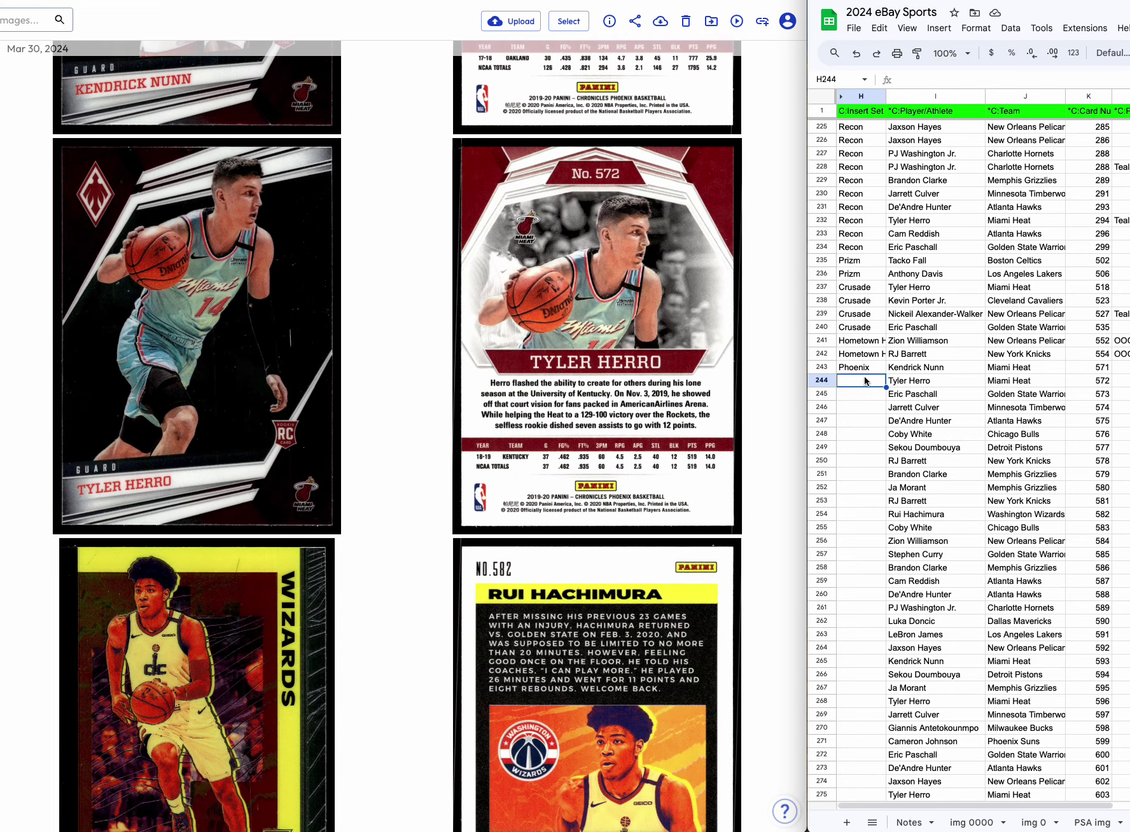
pyautogui.click(866, 367)
pyautogui.hotkey('ctrl', 'c')
pyautogui.click(866, 380)
pyautogui.hotkey('ctrl', 'v')
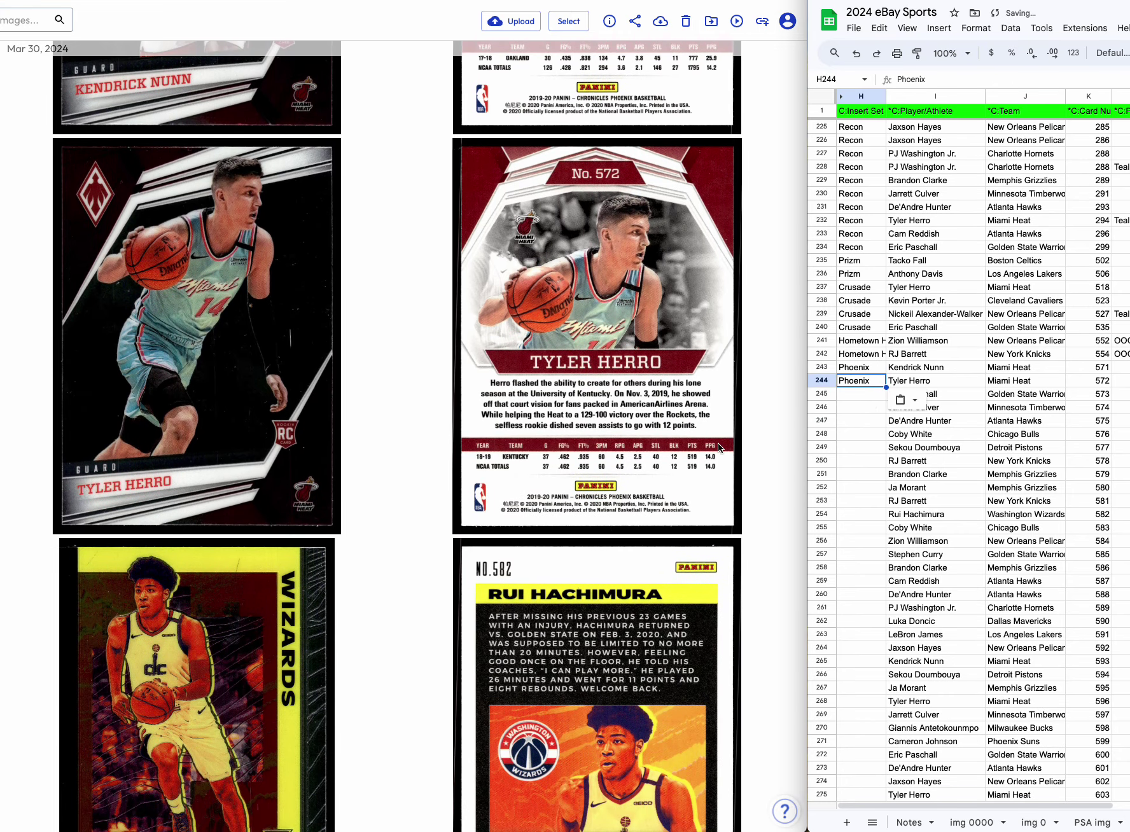
# Delete rows 245 to 253, cards 573 to 581, ahead of Rui Hachimura's card 582.
pyautogui.moveTo(824, 395)
pyautogui.mouseDown()
pyautogui.moveTo(823, 511)
pyautogui.moveTo(825, 395)
pyautogui.mouseUp()
pyautogui.click(823, 502)
pyautogui.rightClick(825, 396)
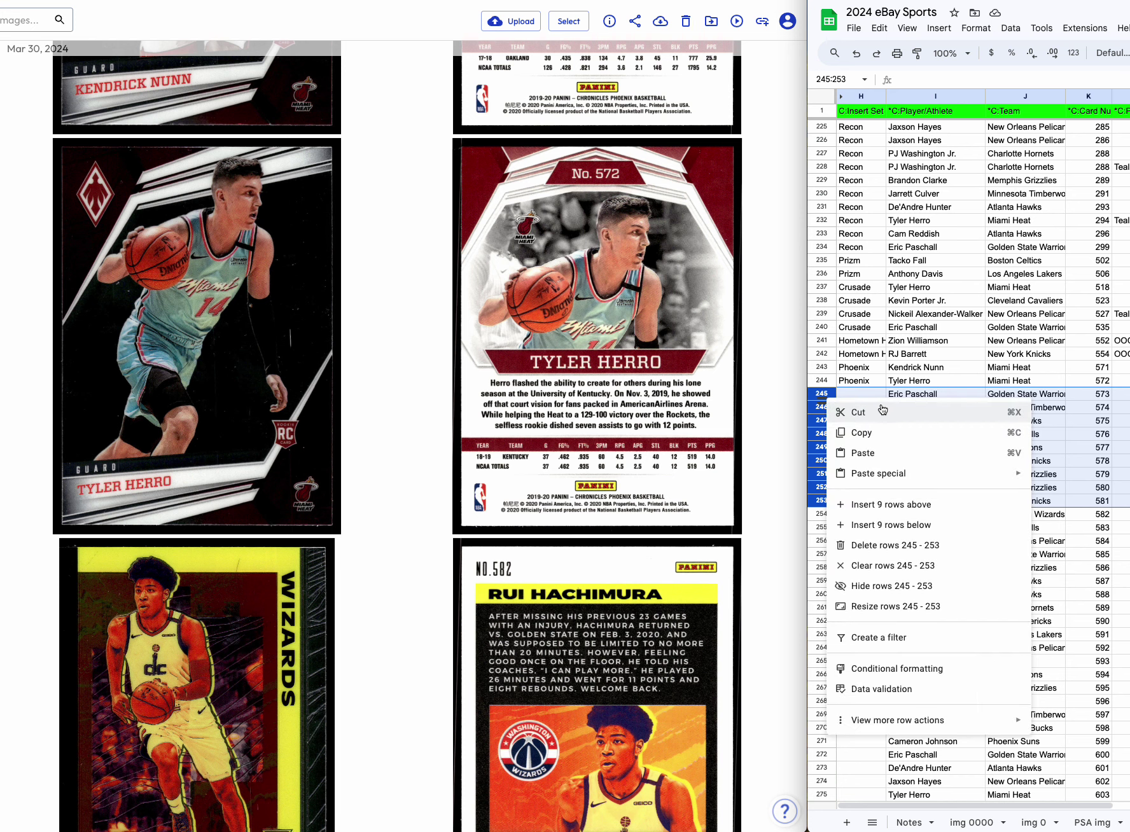
pyautogui.click(882, 545)
# Check the scan following Rui Hachimura's card 582 and delete rows 246 to 248, cards 583 to 585.
pyautogui.scroll(-3, 267, 641)
pyautogui.scroll(-1, 264, 639)
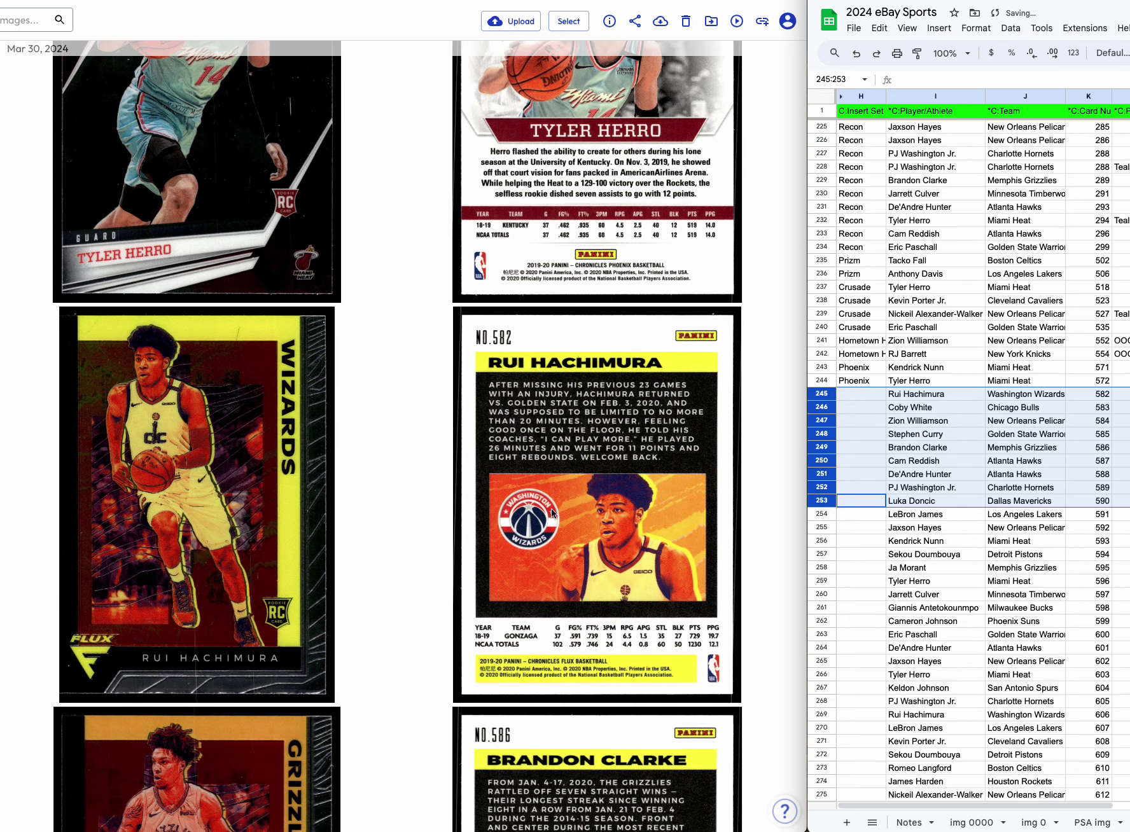
pyautogui.scroll(-1, 482, 497)
pyautogui.scroll(-3, 483, 497)
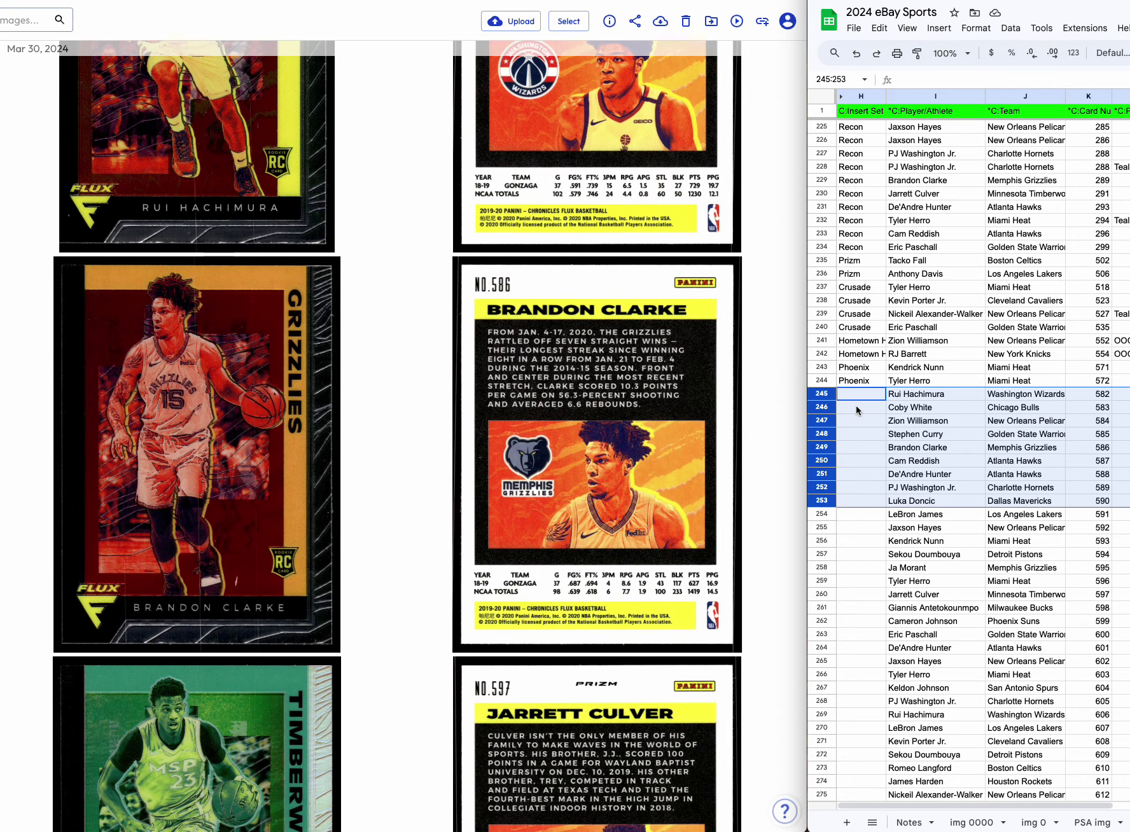
pyautogui.moveTo(821, 407)
pyautogui.mouseDown()
pyautogui.moveTo(827, 448)
pyautogui.moveTo(824, 403)
pyautogui.moveTo(825, 433)
pyautogui.mouseUp()
pyautogui.rightClick(852, 425)
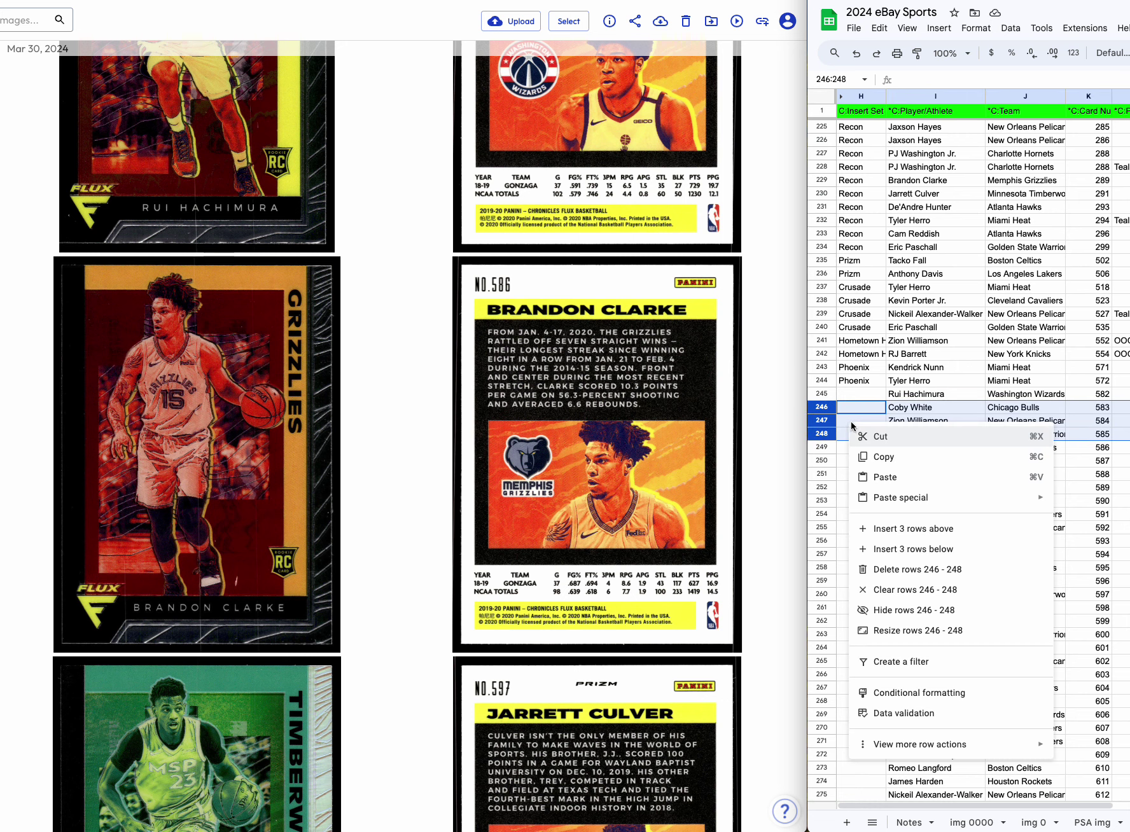
pyautogui.click(922, 569)
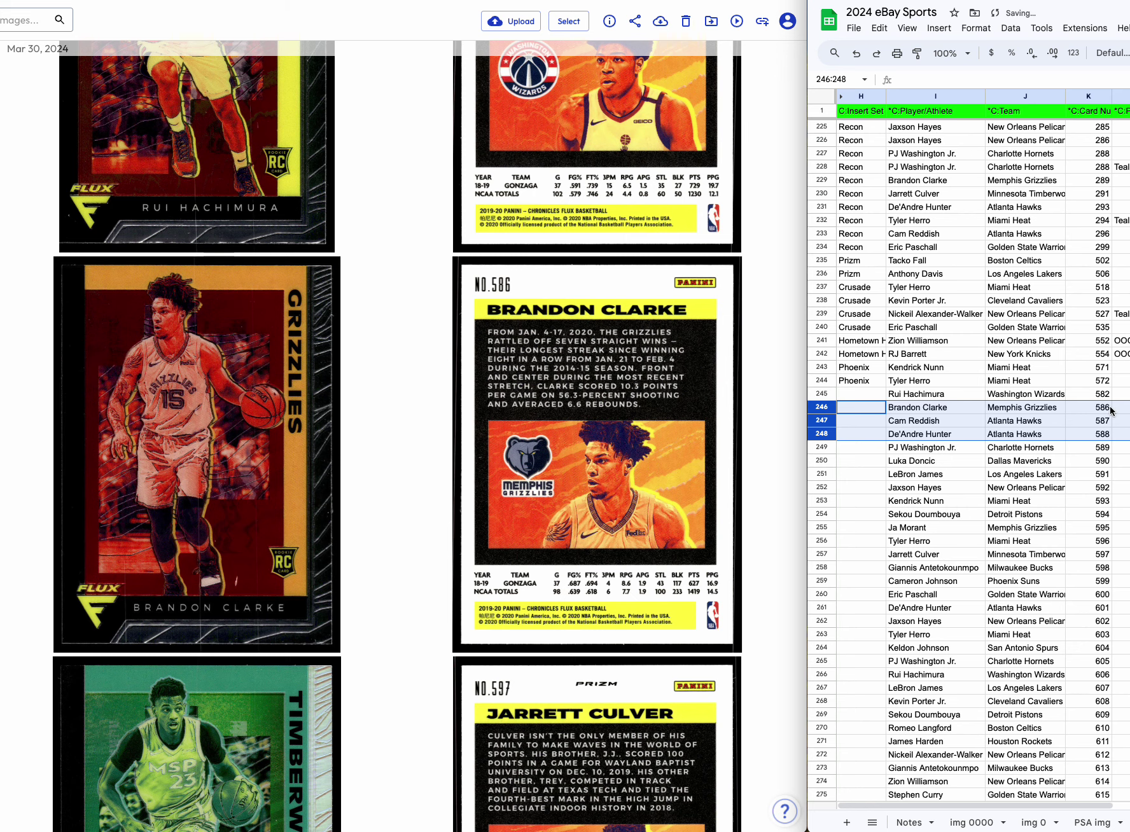
# Enter the parallel note "Teal?? opr Green>" in L247 and copy it to Jarrett Culver's card 597 in L257.
pyautogui.scroll(4, 572, 439)
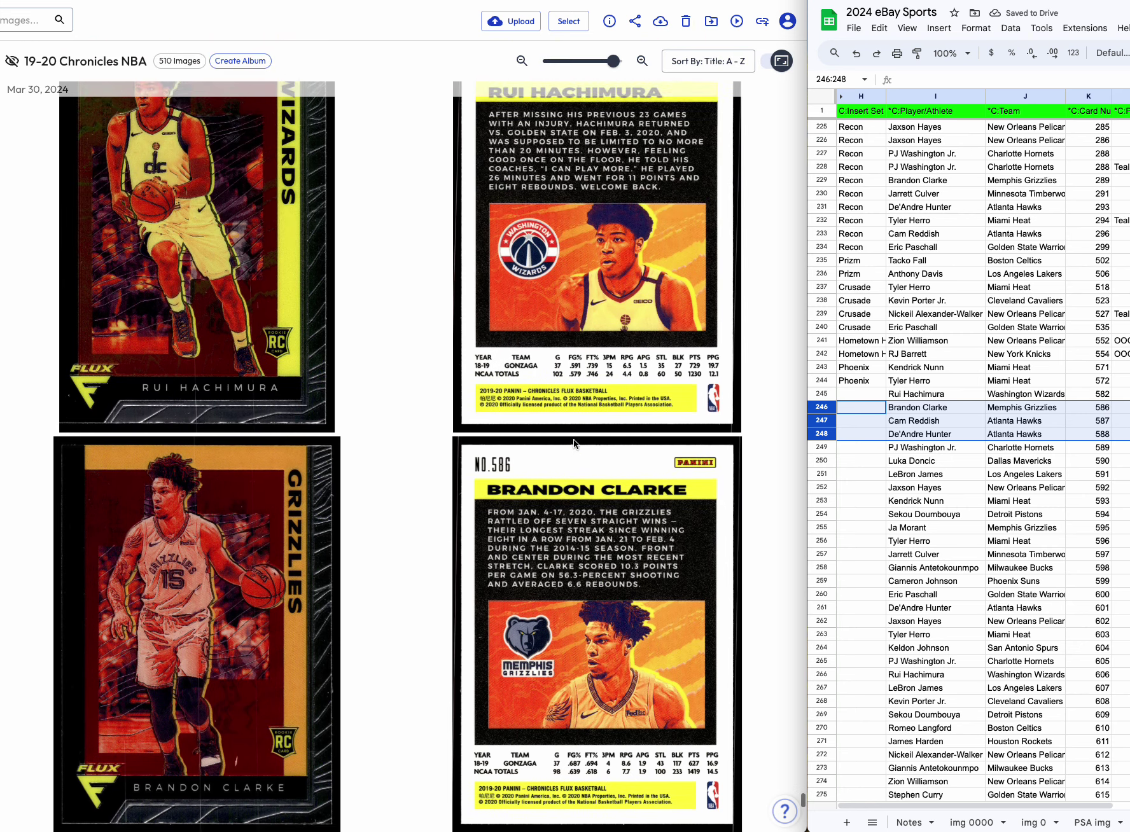
pyautogui.scroll(-6, 573, 439)
pyautogui.scroll(-5, 574, 443)
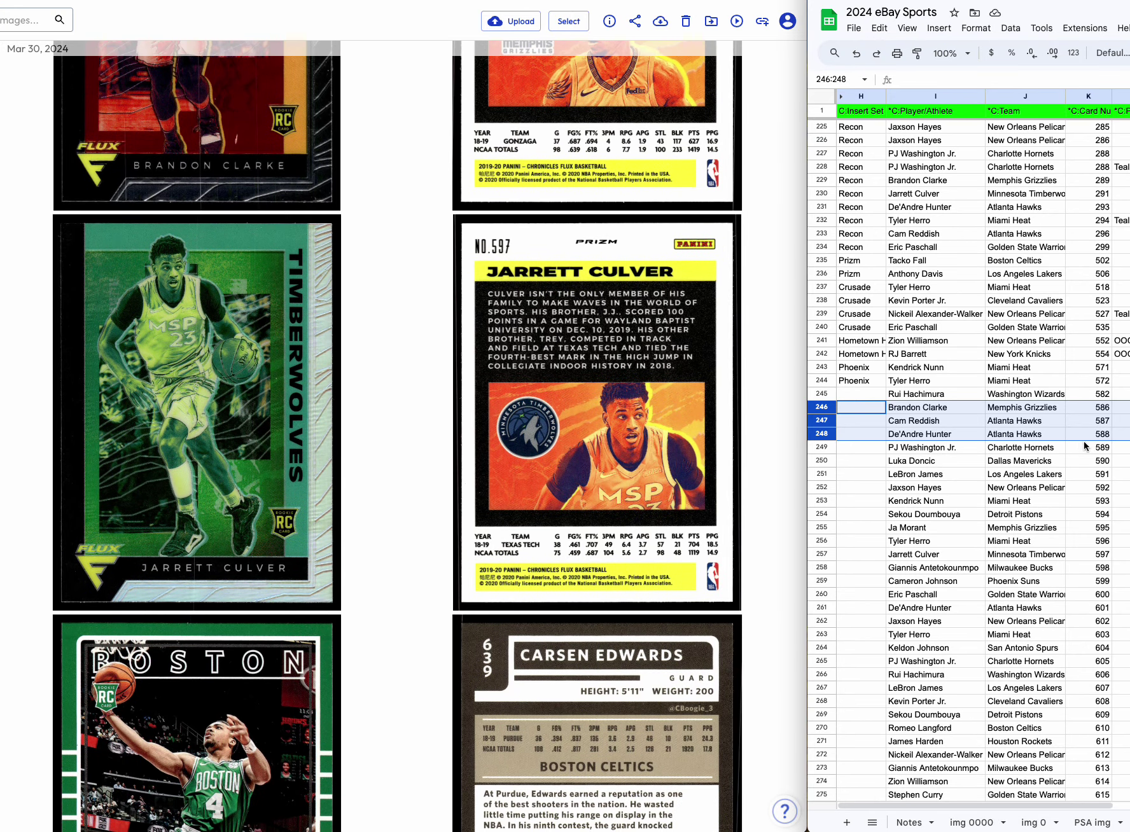
pyautogui.click(1126, 425)
pyautogui.write('Teal?? opr Green>')
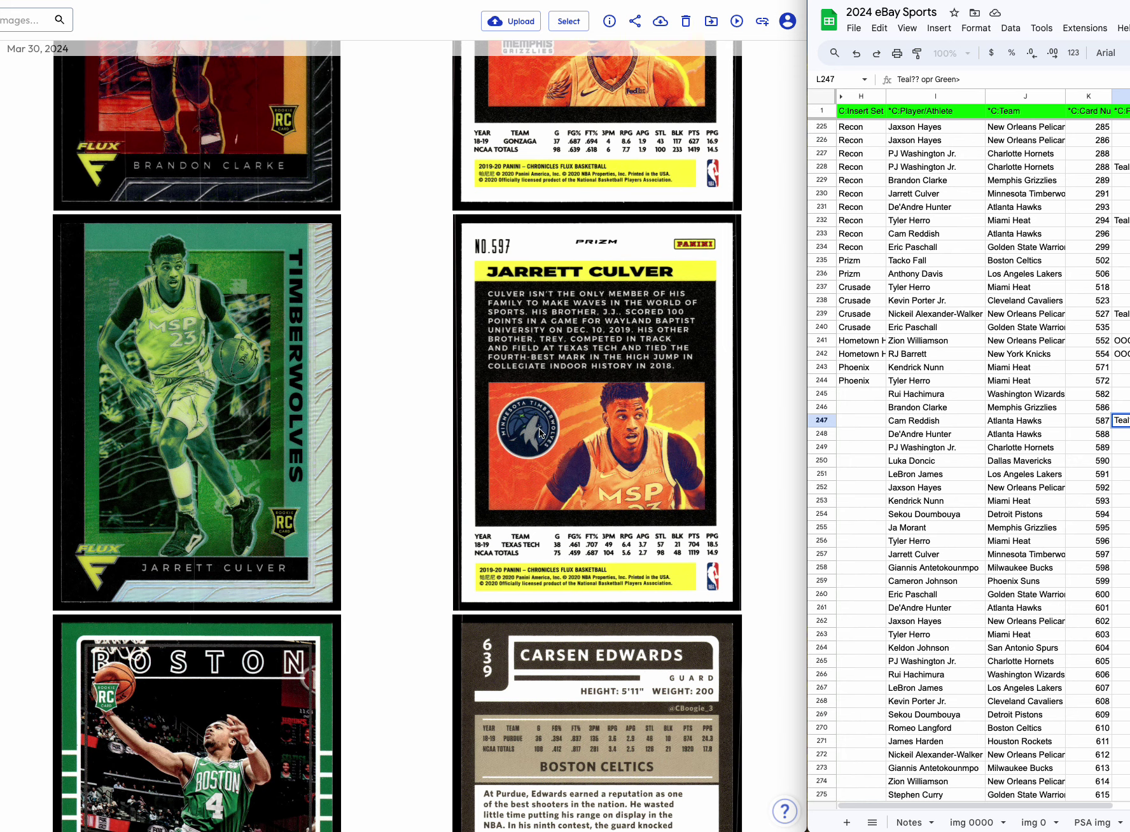
pyautogui.scroll(5, 539, 432)
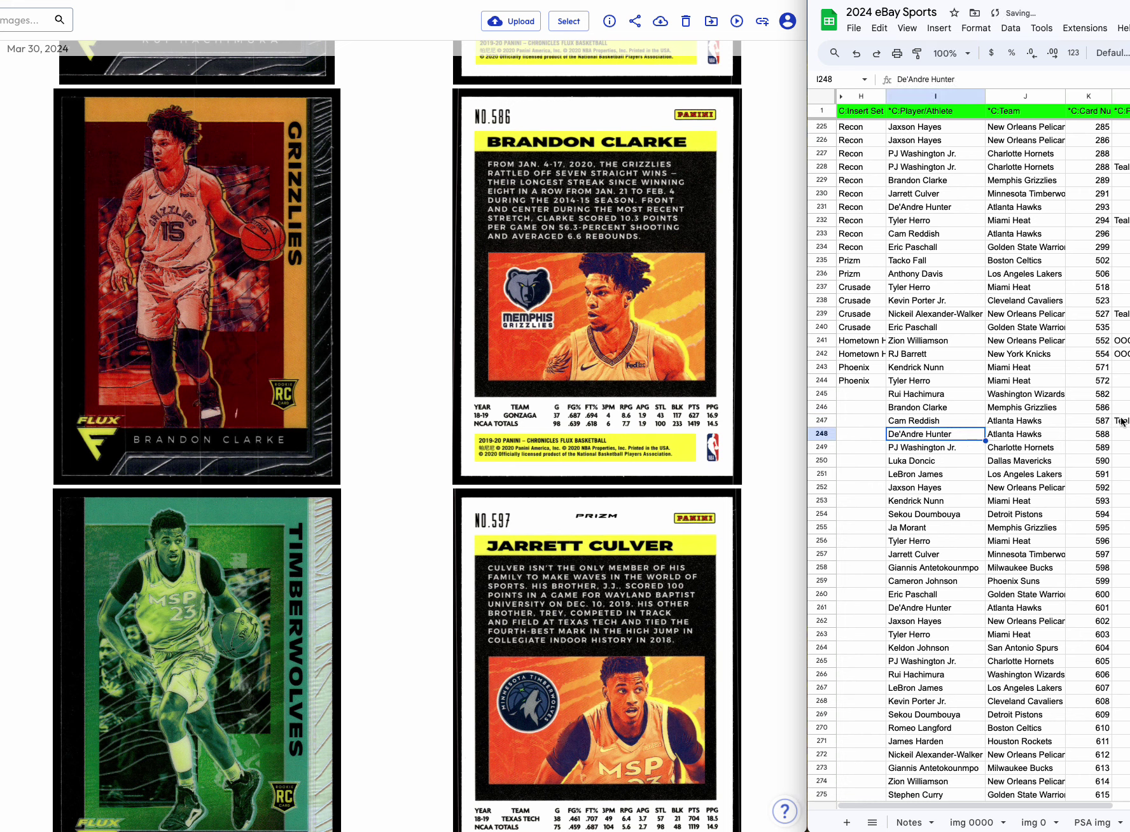
pyautogui.click(1120, 554)
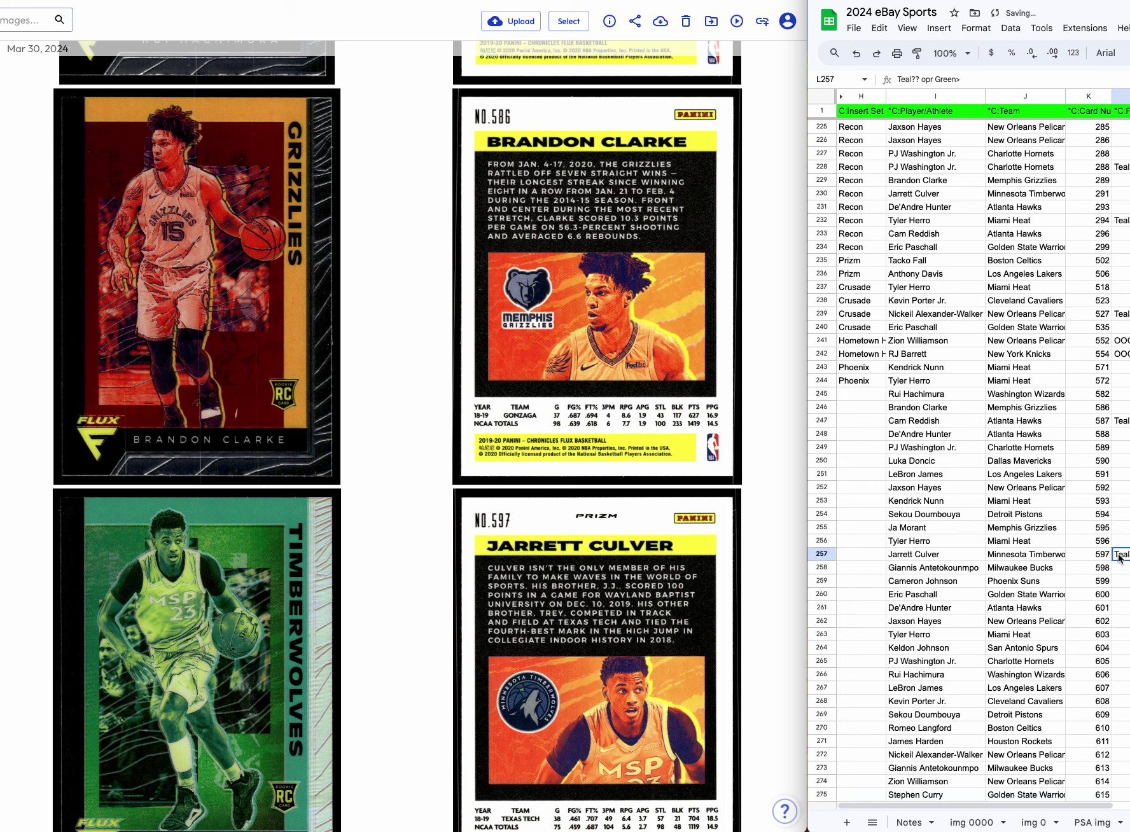
# Delete rows 247 to 256, cards 587 to 596, between Brandon Clarke's and Jarrett Culver's cards.
pyautogui.moveTo(827, 421); pyautogui.dragTo(837, 541)
pyautogui.rightClick(900, 506)
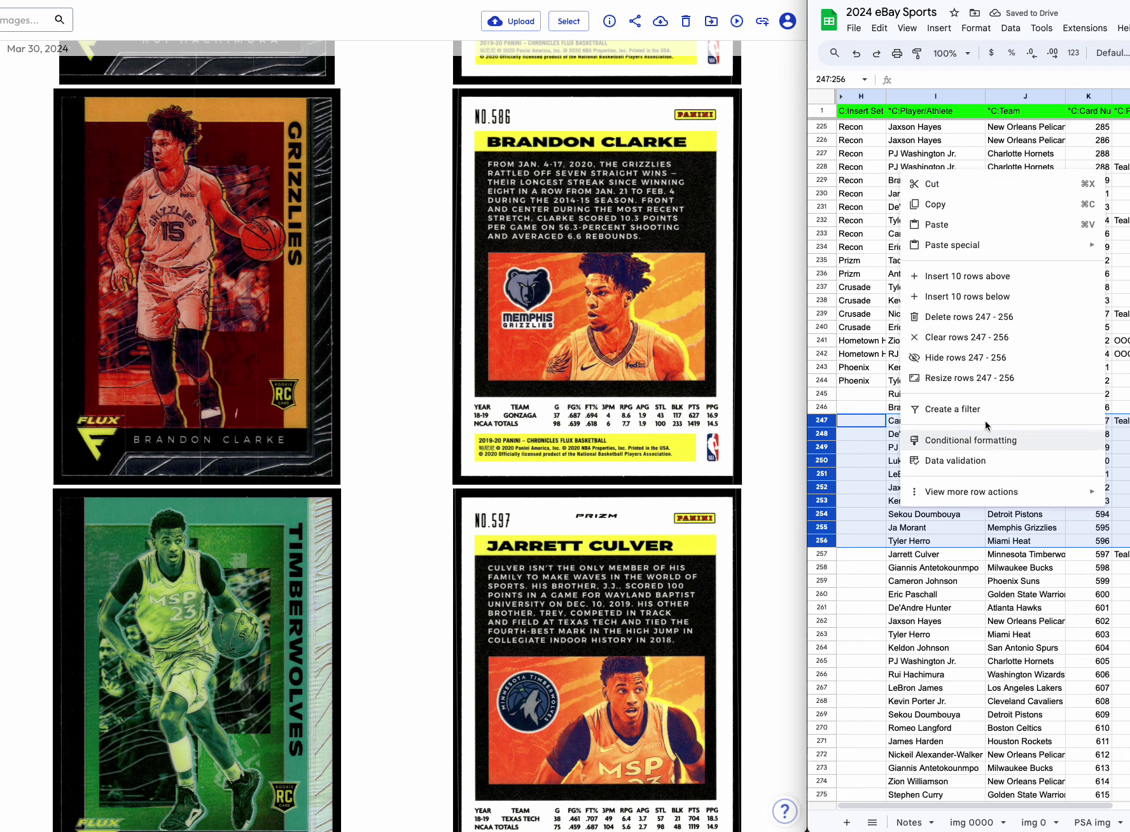
pyautogui.click(960, 336)
# Enter Flux as the insert set for Rui Hachimura's card 582 in row 245 and copy it to rows 246 and 247.
pyautogui.click(851, 392)
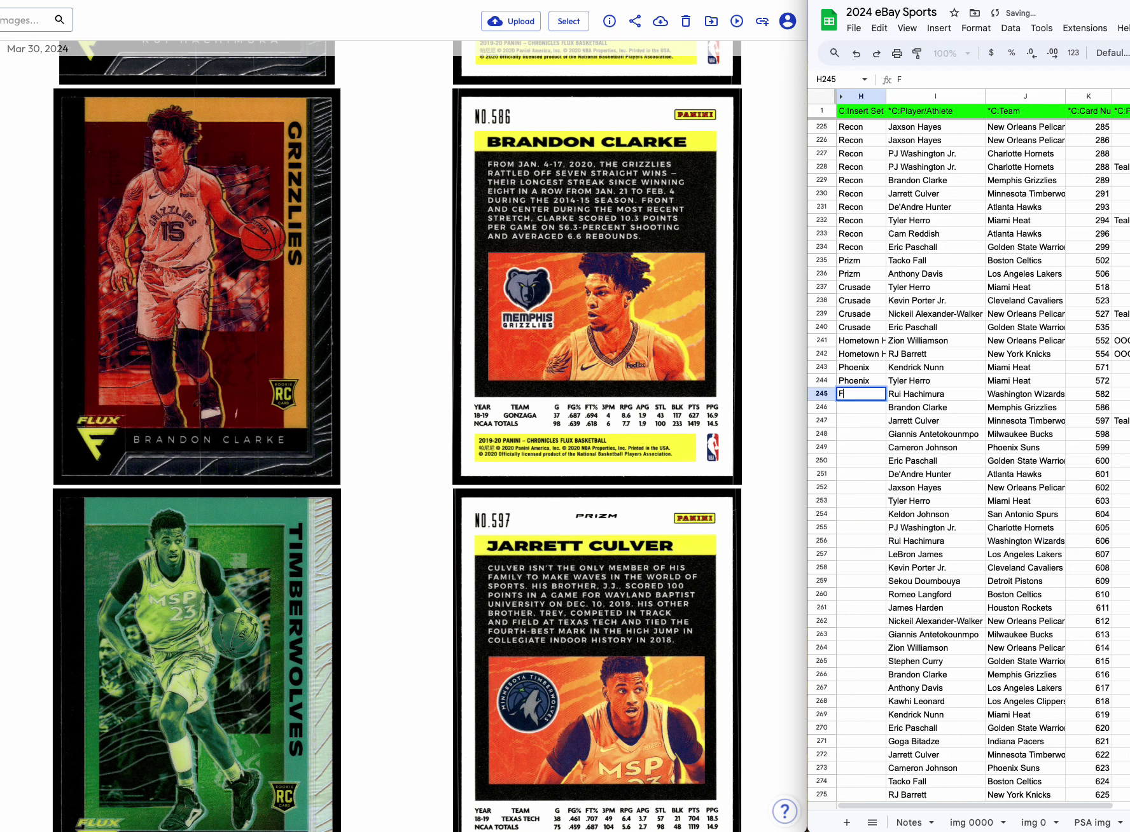
pyautogui.write('Fluz')
pyautogui.press('BackSpace')
pyautogui.write('x')
pyautogui.press('Return')
pyautogui.click(856, 392)
pyautogui.hotkey('ctrl', 'c')
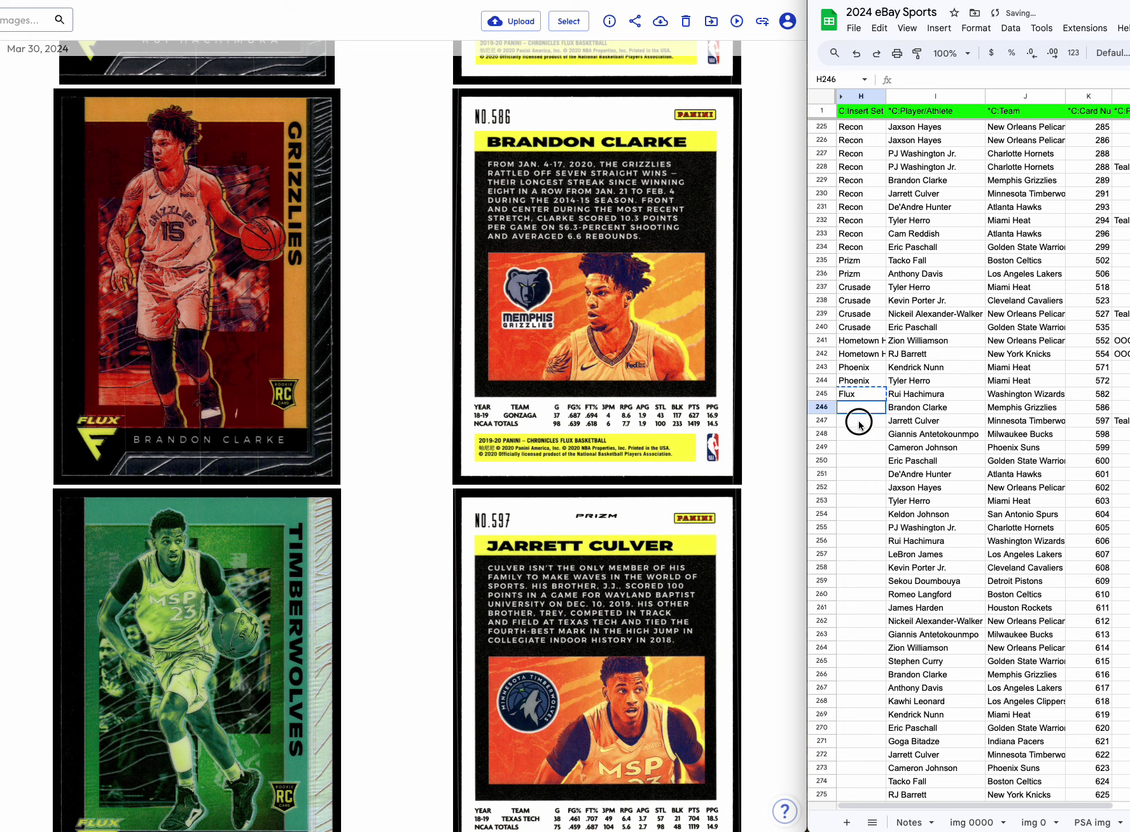
pyautogui.moveTo(857, 407); pyautogui.dragTo(859, 433)
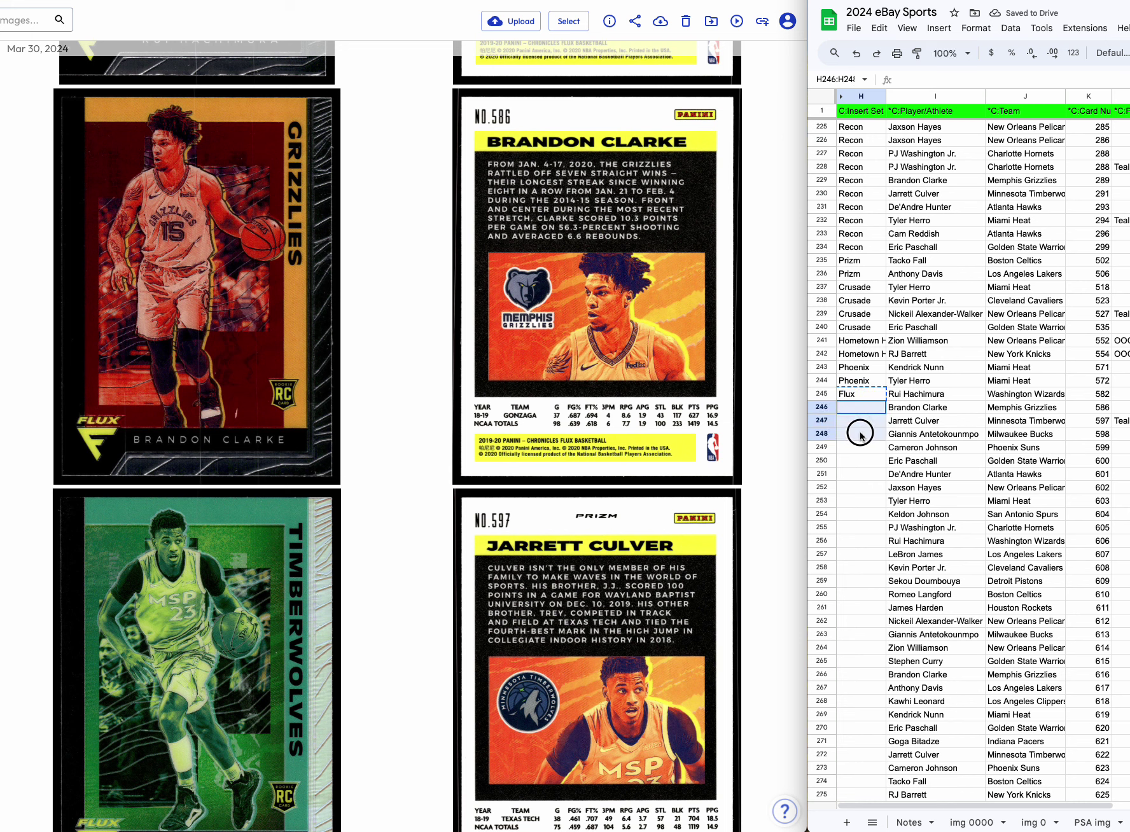
pyautogui.click(860, 412)
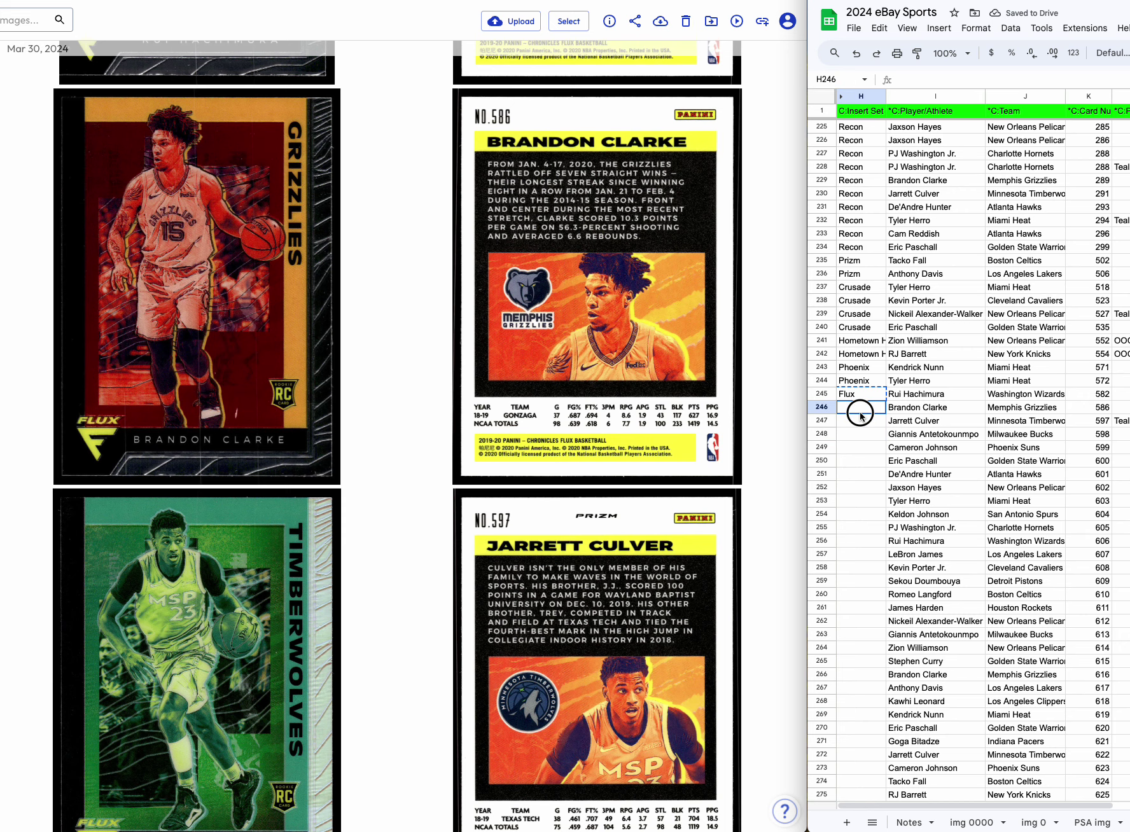
pyautogui.moveTo(859, 413); pyautogui.dragTo(841, 421)
pyautogui.hotkey('ctrl', 'v')
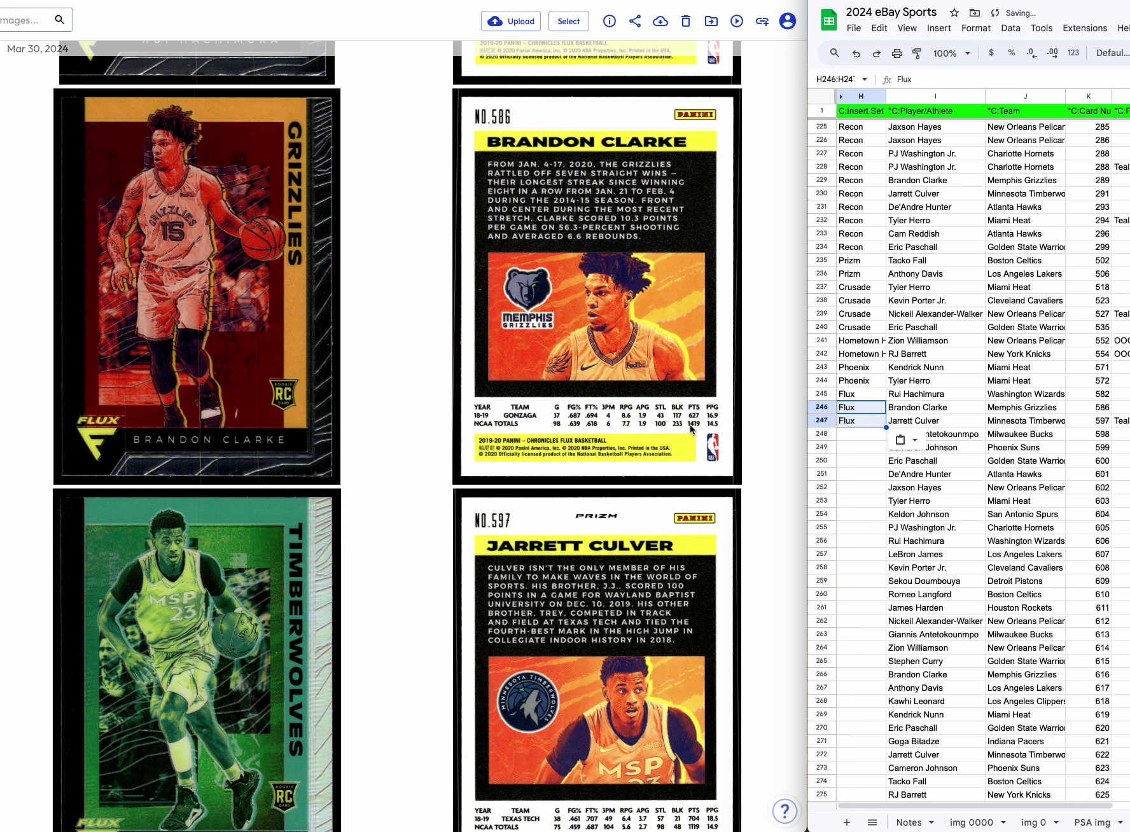
# Delete rows 248 to 288, cards 598 to 638, between Jarrett Culver's card 597 and Carsen Edwards's card 639.
pyautogui.scroll(-9, 615, 436)
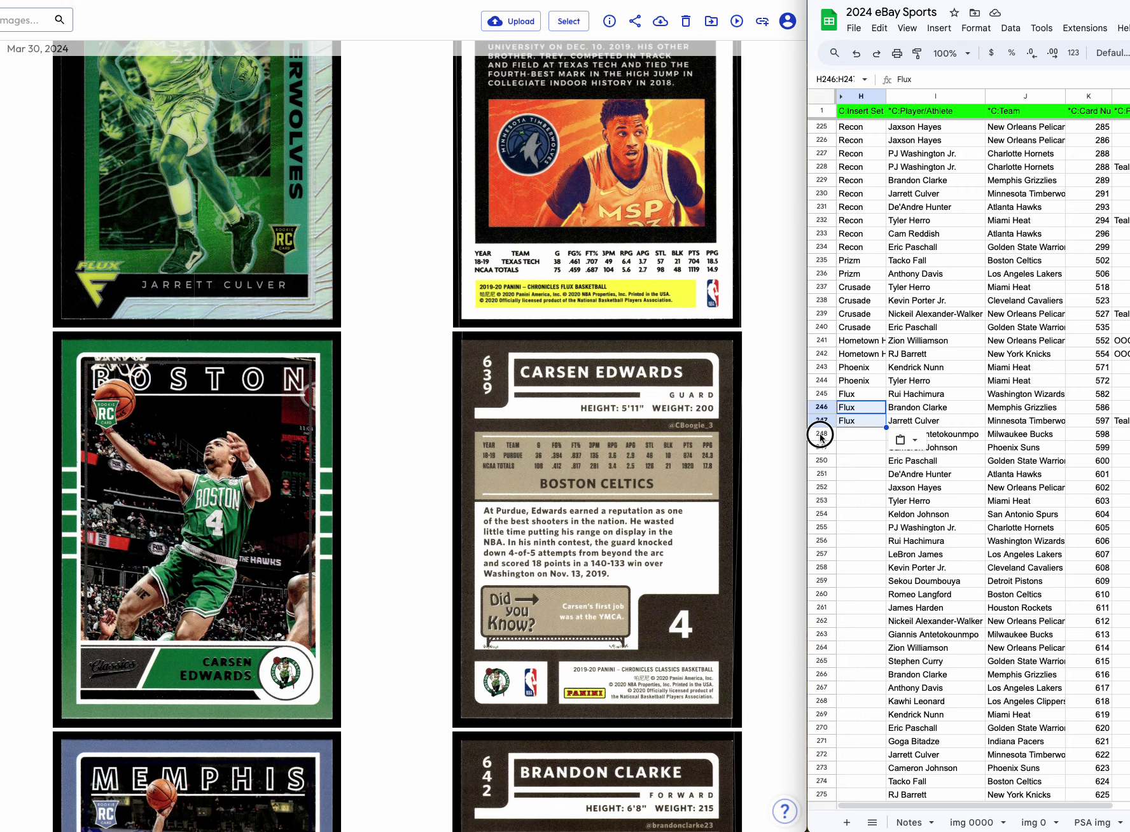
pyautogui.moveTo(821, 435); pyautogui.dragTo(860, 771)
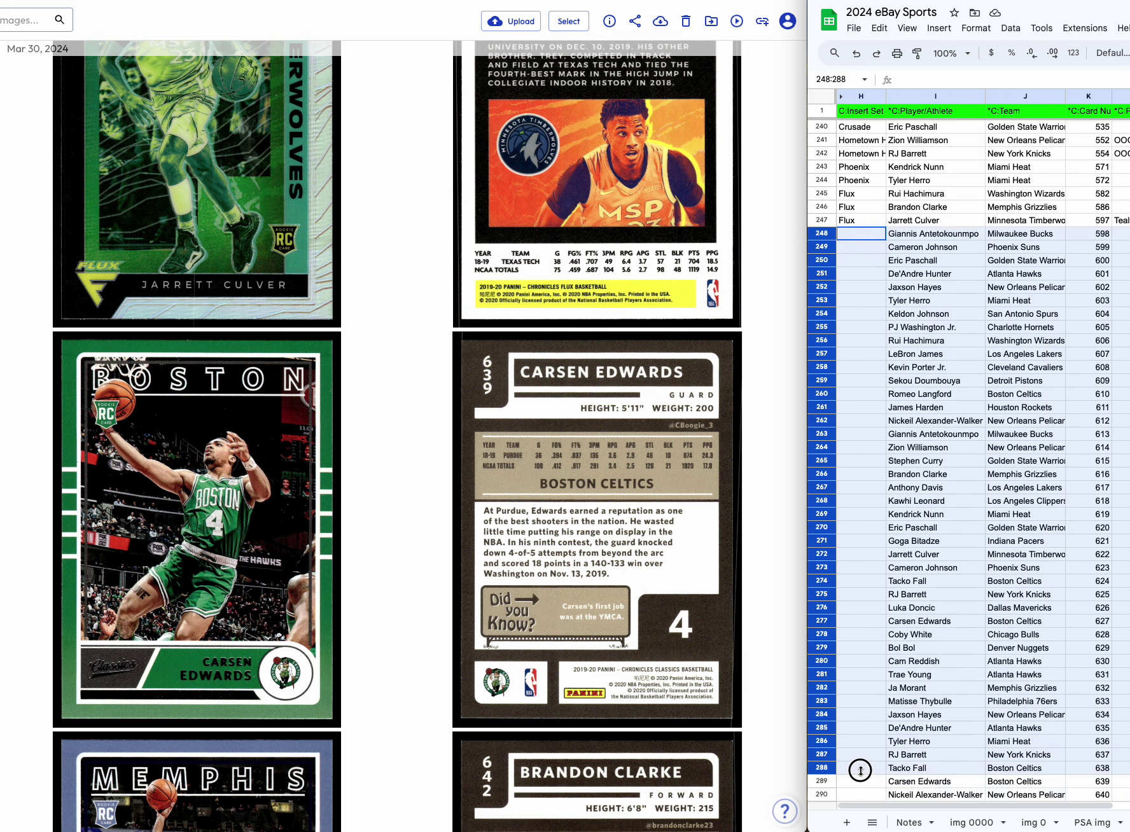
pyautogui.rightClick(875, 737)
pyautogui.click(903, 613)
# Check the scans following Carsen Edwards's card and delete rows 249 and 250, cards 640 and 641.
pyautogui.scroll(-7, 565, 551)
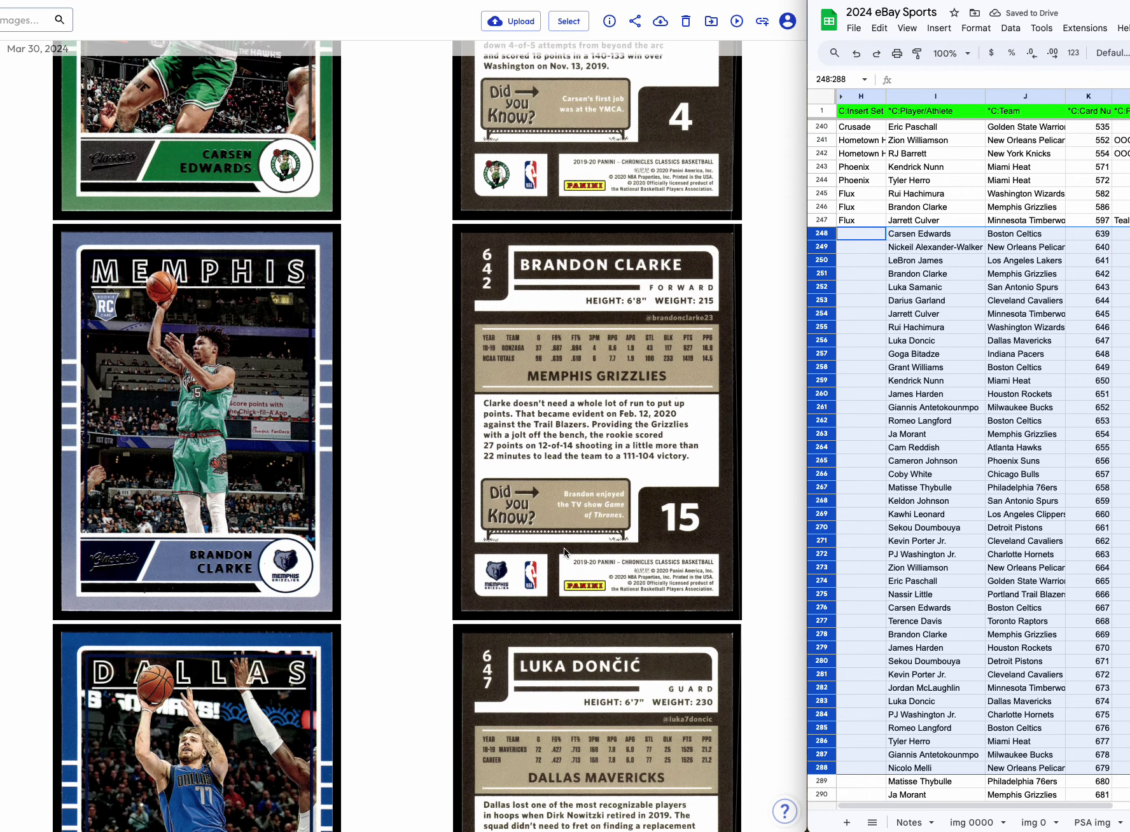
pyautogui.scroll(-3, 564, 549)
pyautogui.click(953, 582)
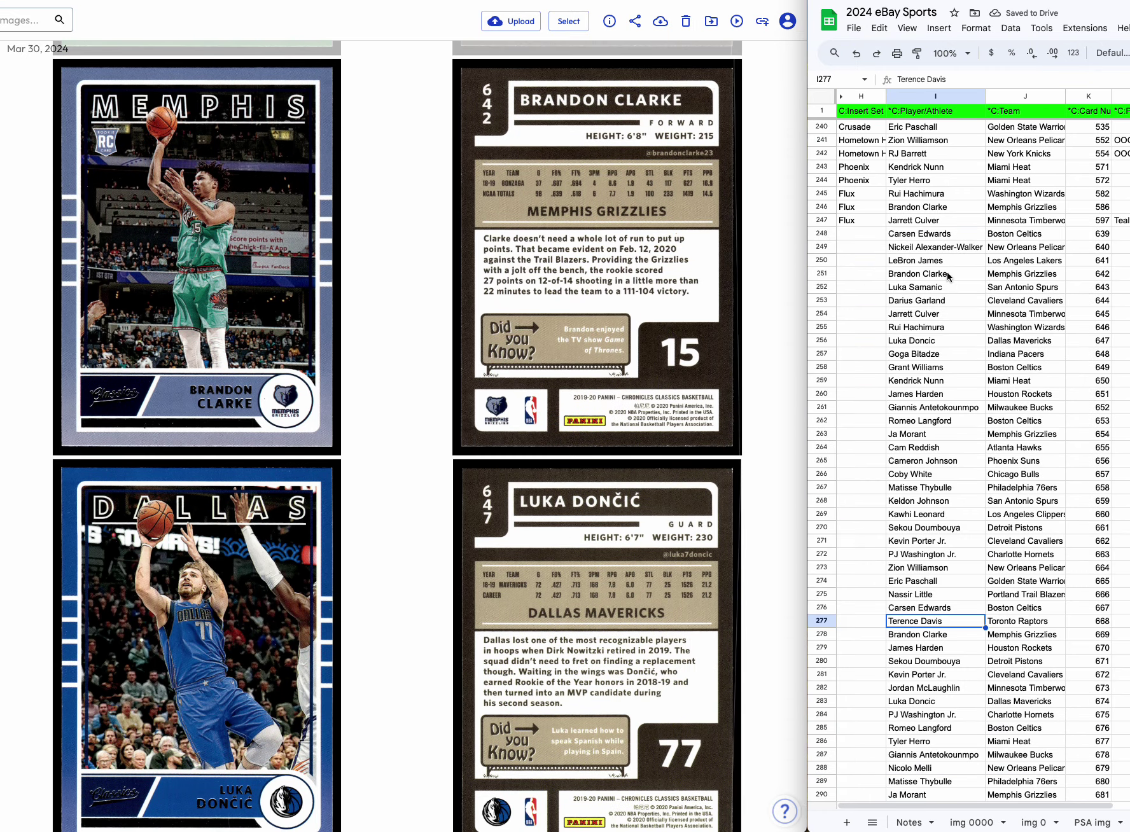
pyautogui.moveTo(821, 248); pyautogui.dragTo(821, 262)
pyautogui.rightClick(871, 261)
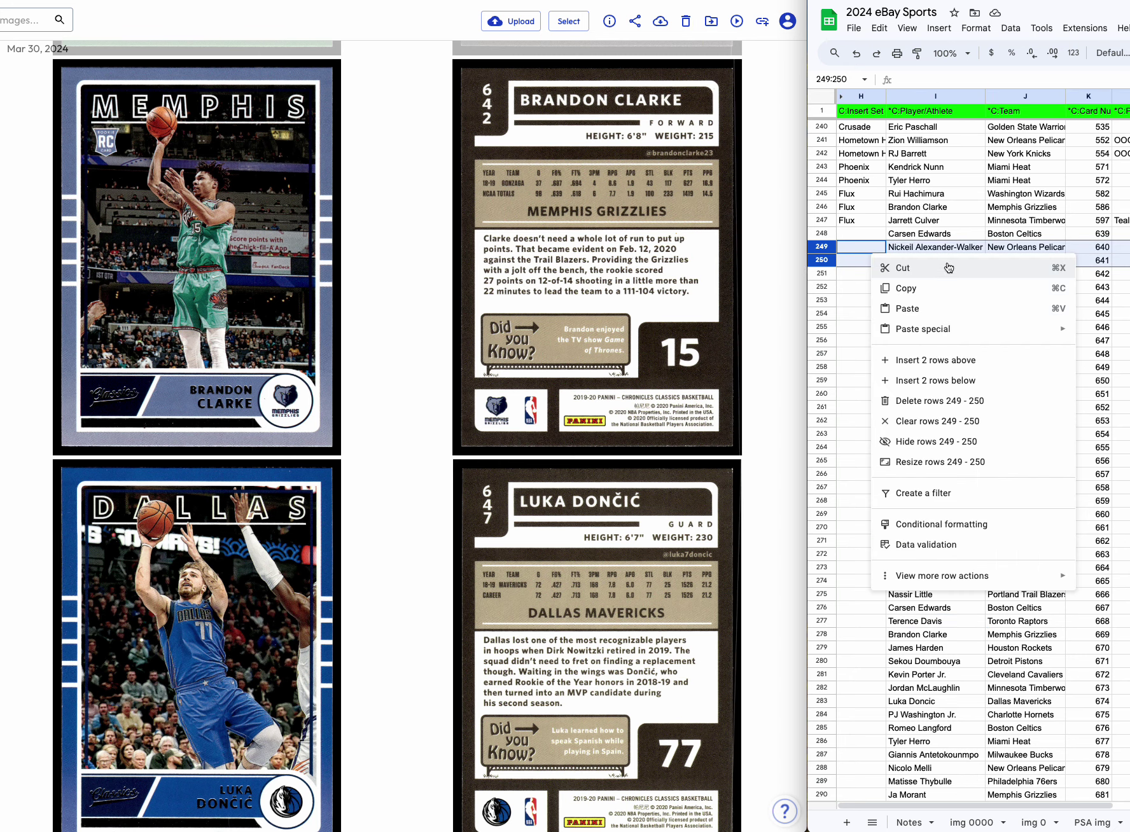
pyautogui.click(941, 400)
# Delete rows 250 to 253, cards 643 to 646, between Brandon Clarke's and Luka Doncic's cards.
pyautogui.click(863, 262)
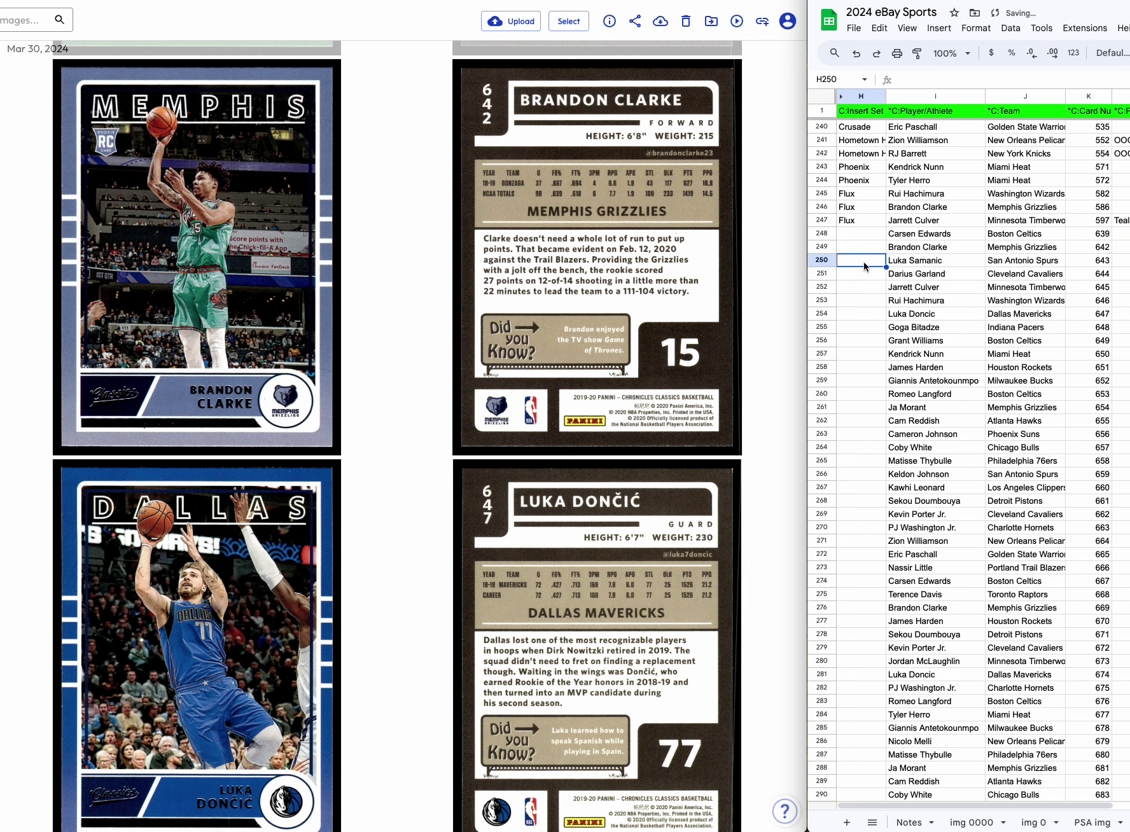
pyautogui.moveTo(825, 264); pyautogui.dragTo(821, 301)
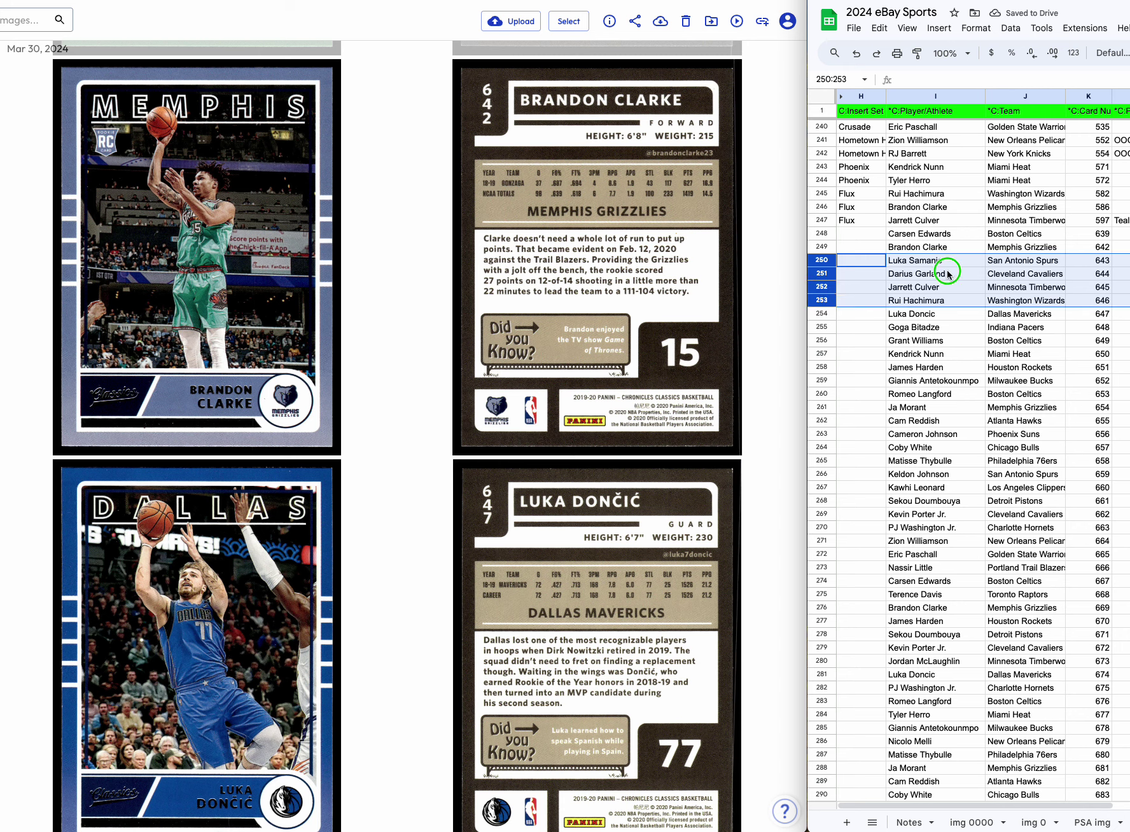
pyautogui.rightClick(943, 272)
pyautogui.click(1014, 417)
# Enter Classics as the insert set for Carsen Edwards's card 639 in H248.
pyautogui.click(859, 232)
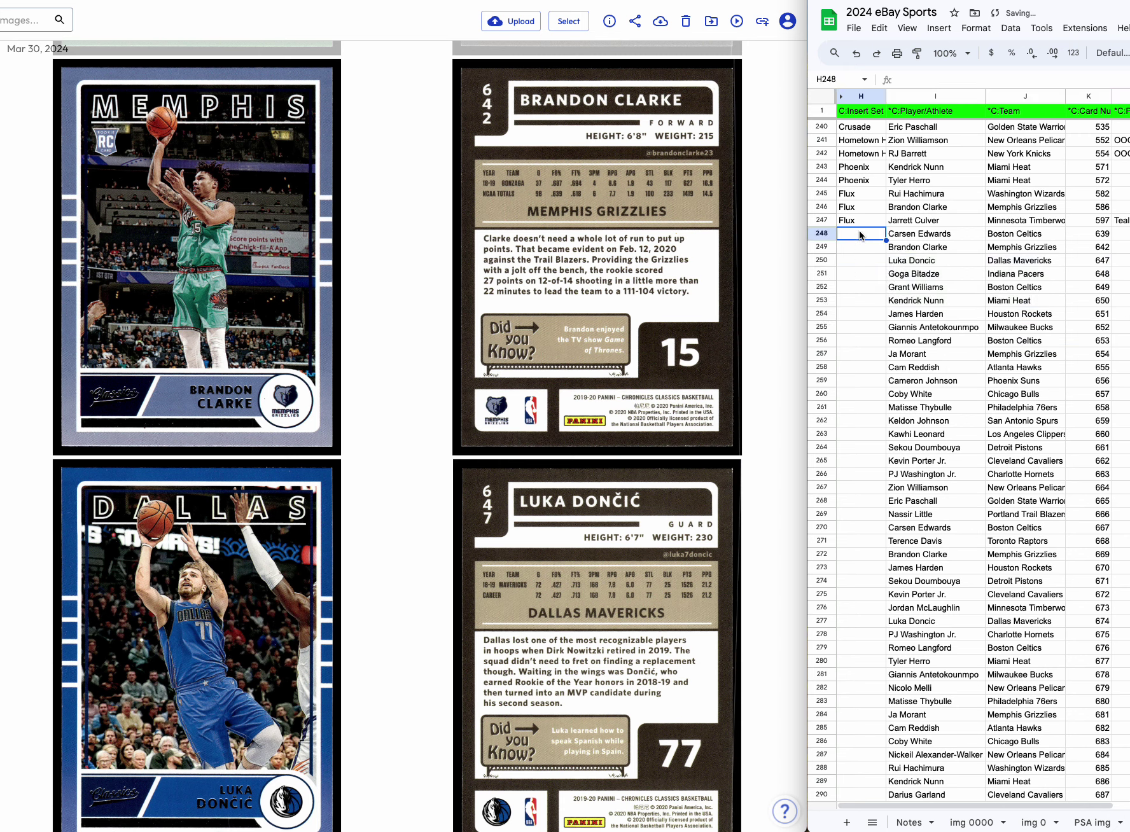
pyautogui.write('Classics')
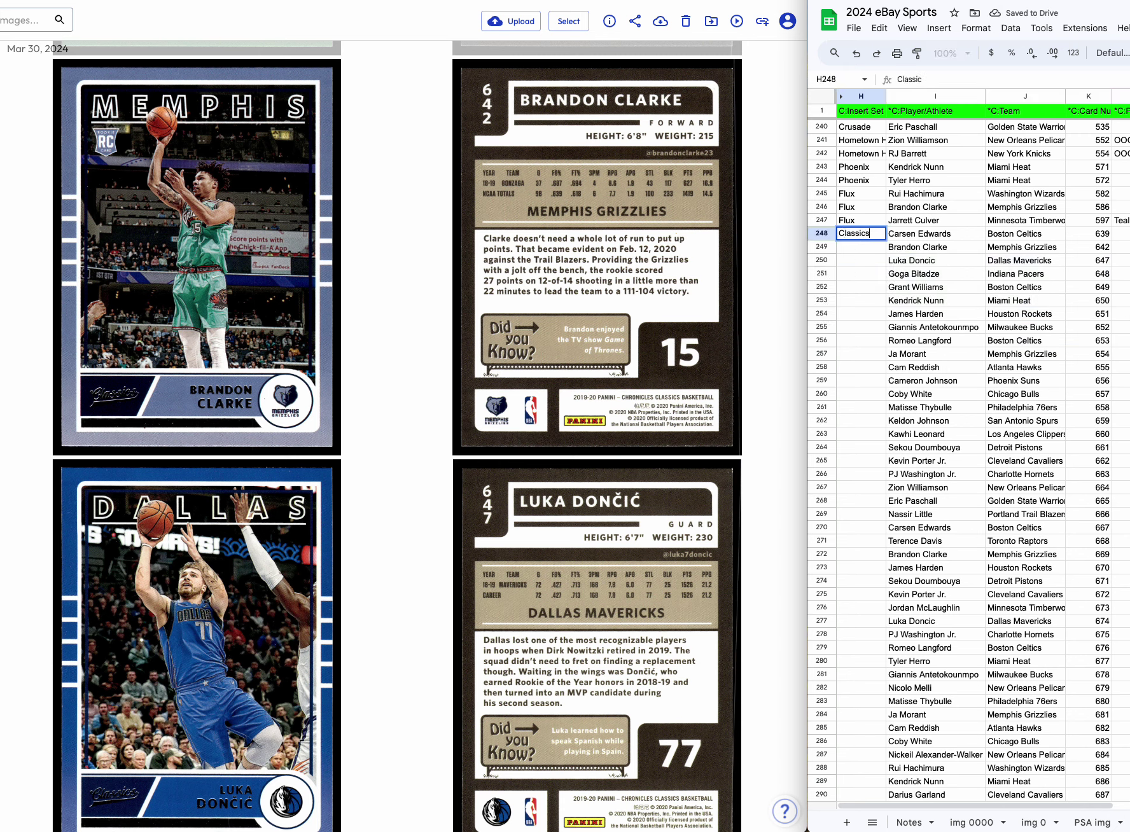
pyautogui.press('Return')
# Check the scans following Luka Doncic's card 647 and delete rows 251 to 259, cards 648 to 656.
pyautogui.scroll(-9, 647, 308)
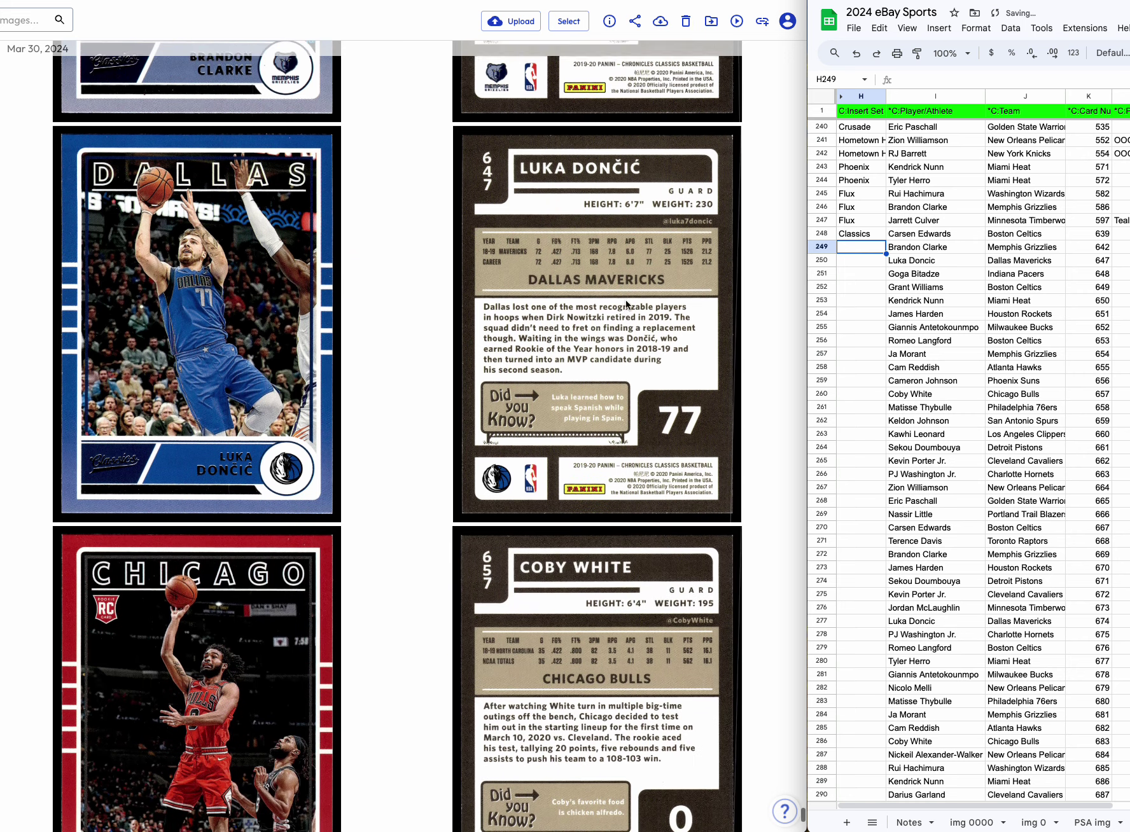
pyautogui.scroll(-4, 627, 306)
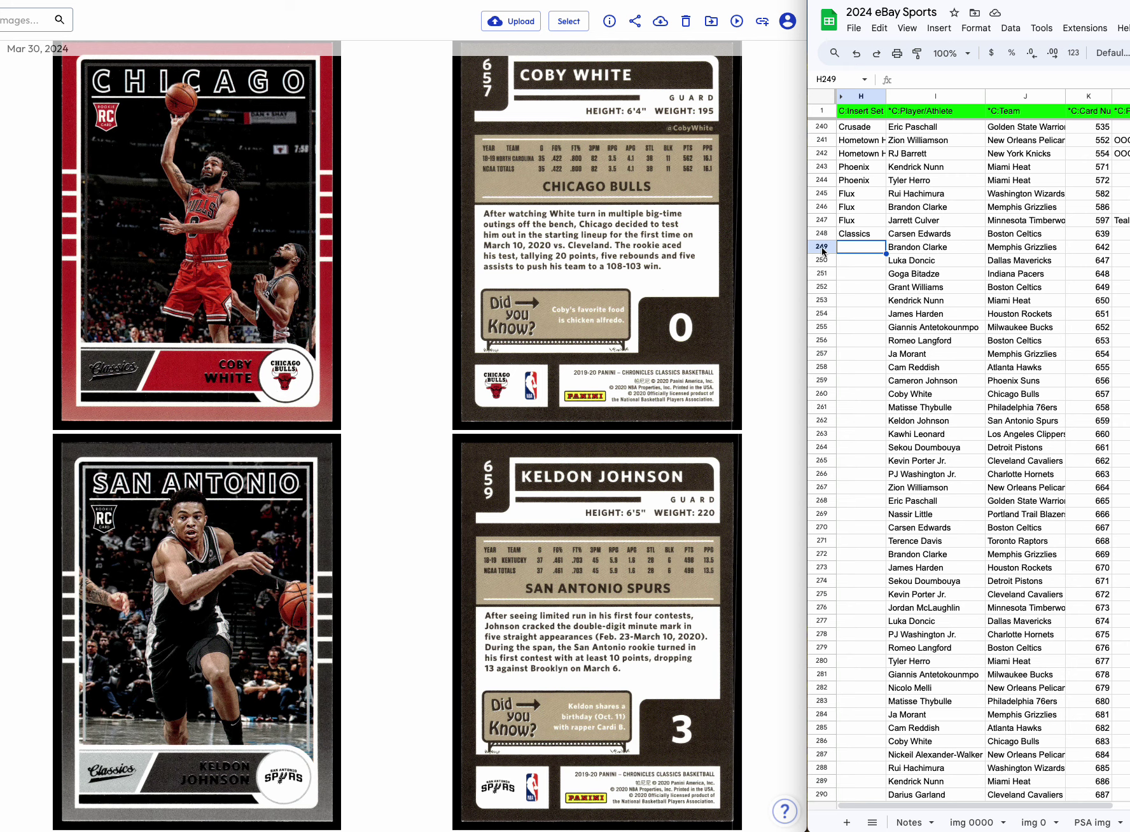
pyautogui.moveTo(820, 274); pyautogui.dragTo(826, 380)
pyautogui.rightClick(866, 369)
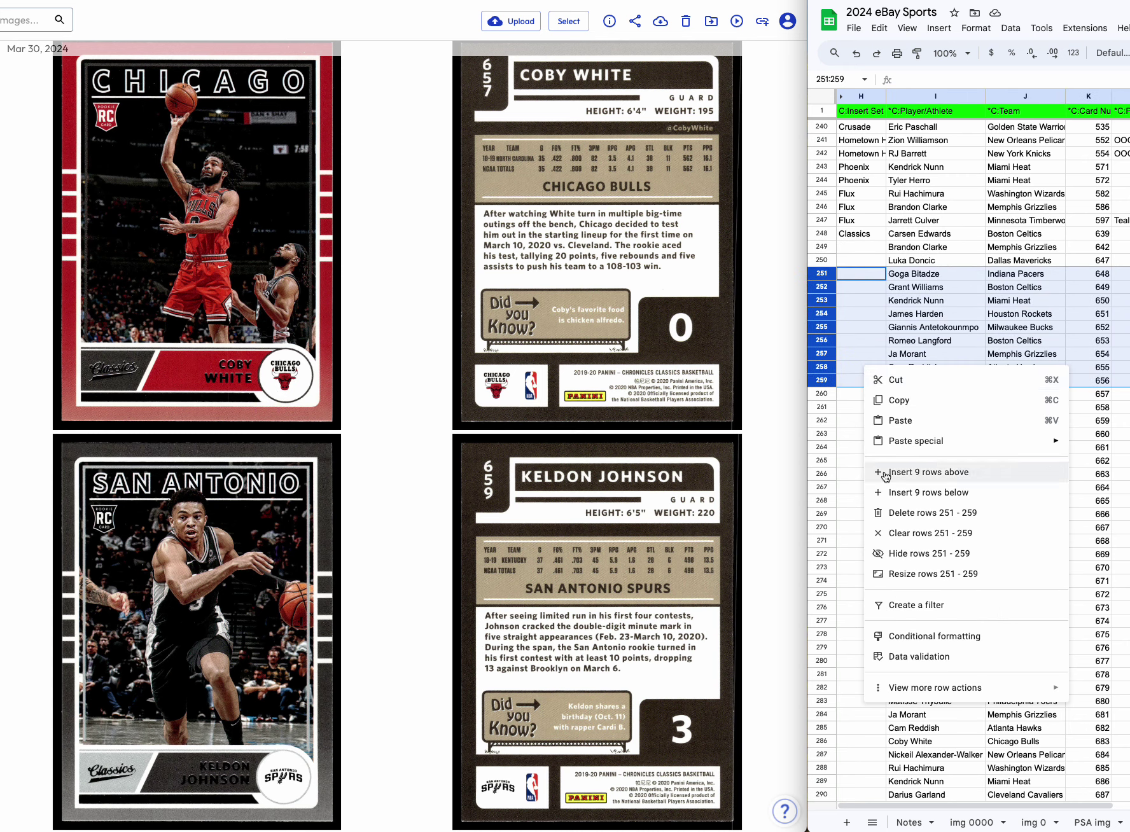
pyautogui.click(898, 508)
pyautogui.click(923, 340)
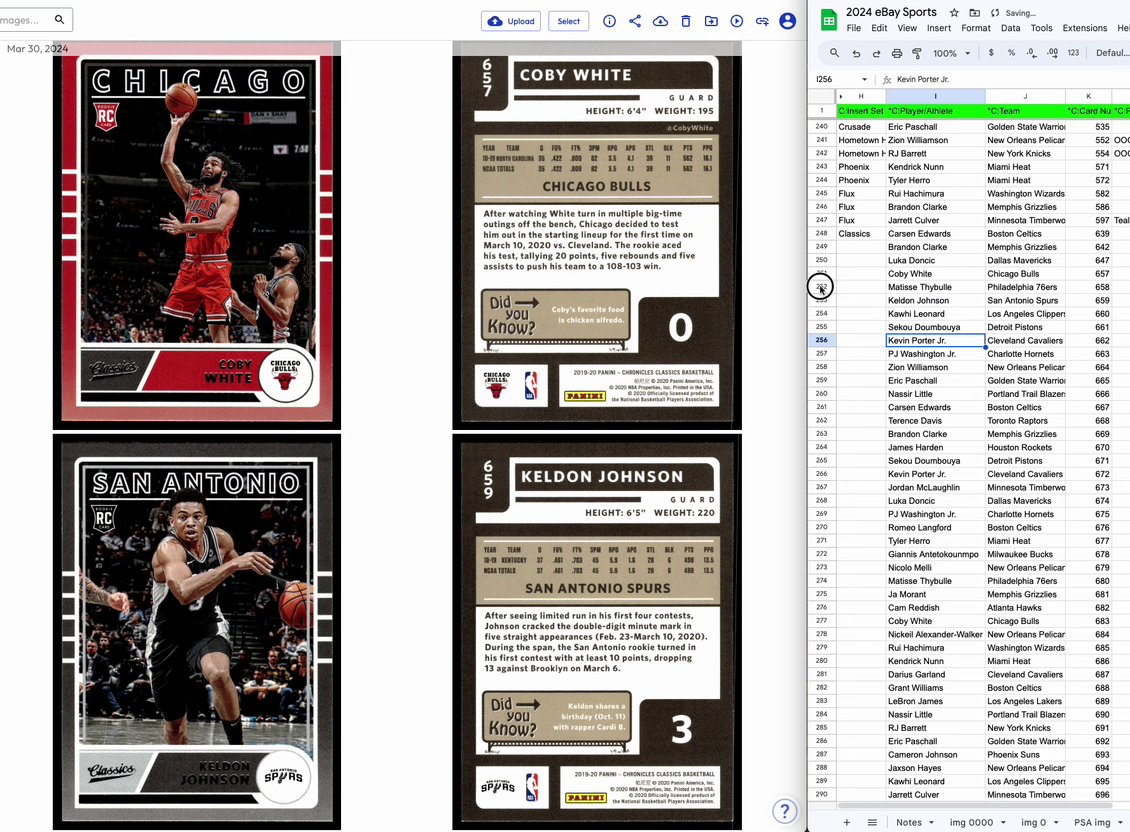
# Delete the rows of Matisse Thybulle's card 658 and Sekou Doumbouya's card 661, which are missing from the scans.
pyautogui.rightClick(821, 287)
pyautogui.click(898, 432)
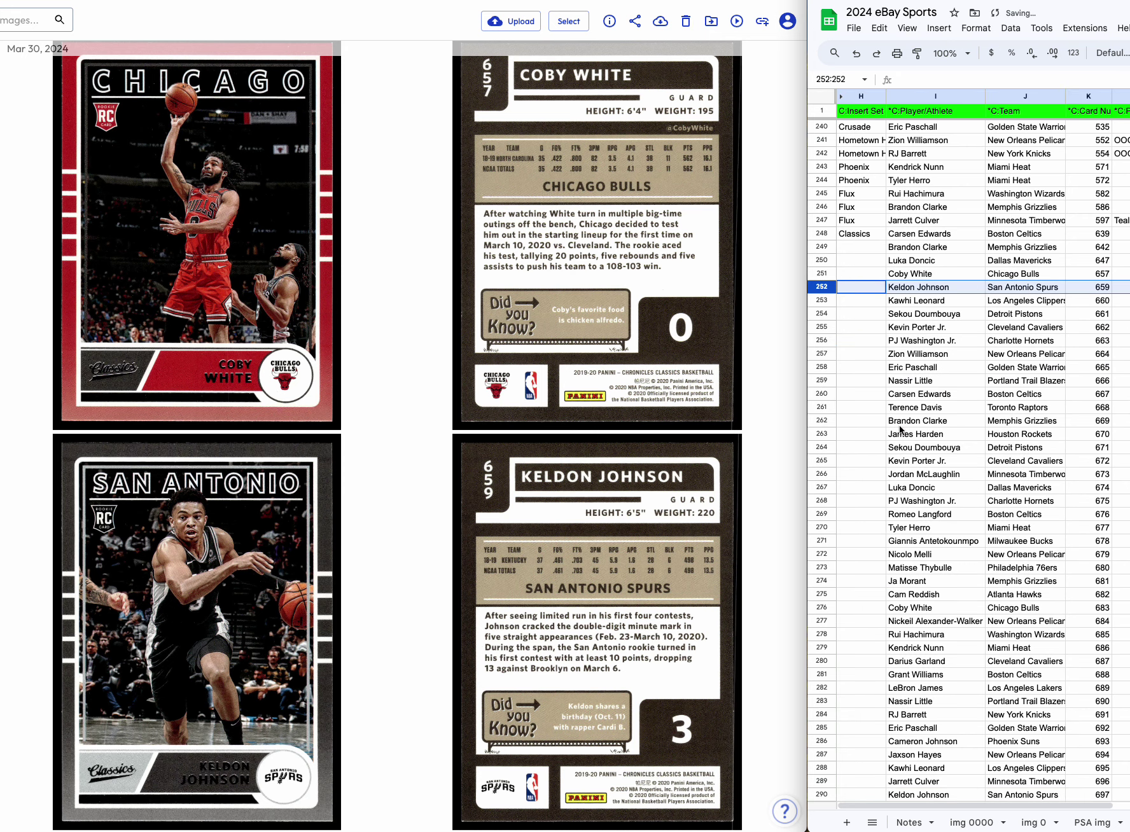
pyautogui.scroll(-10, 510, 496)
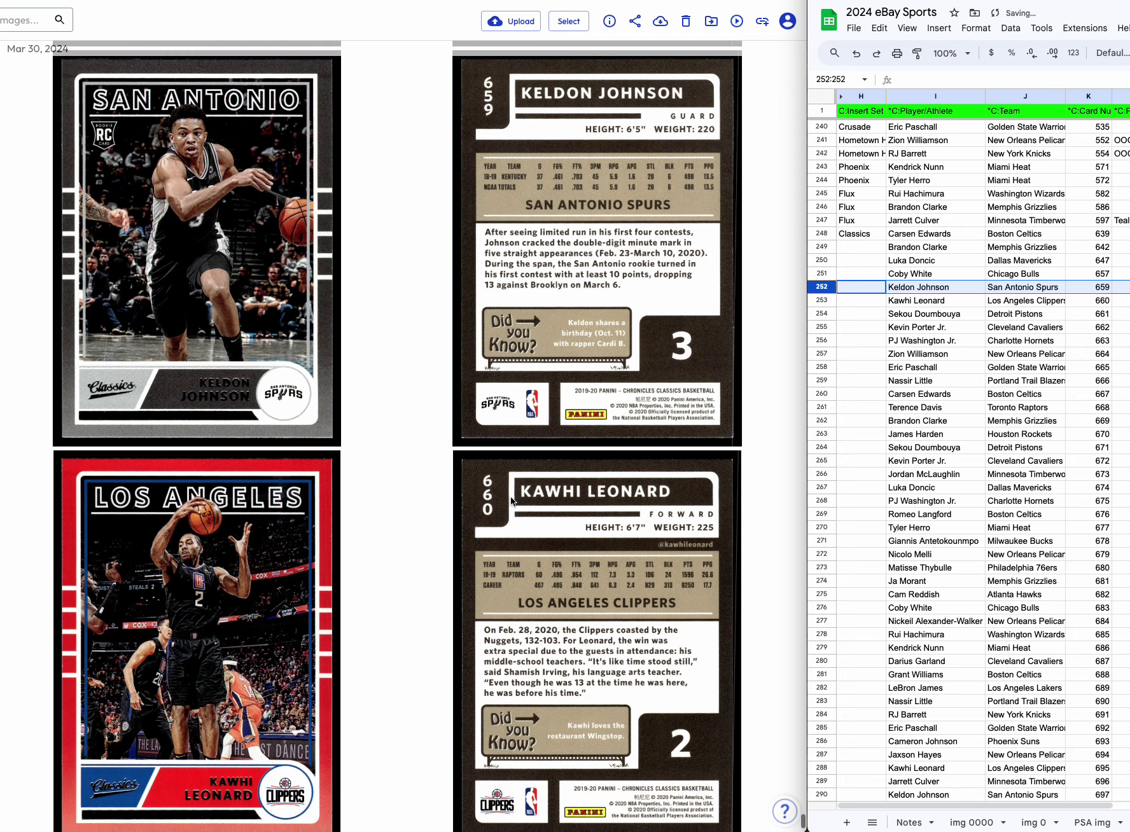
pyautogui.scroll(-3, 510, 497)
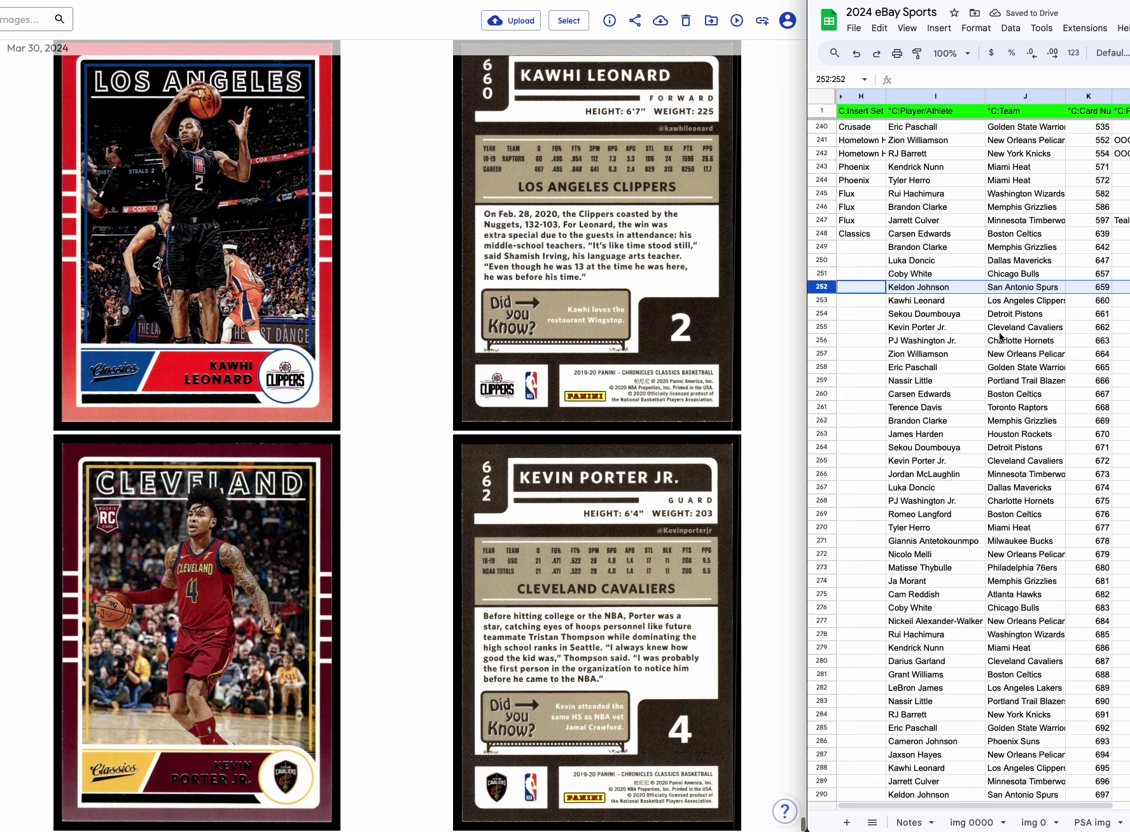
pyautogui.click(821, 314)
pyautogui.rightClick(821, 313)
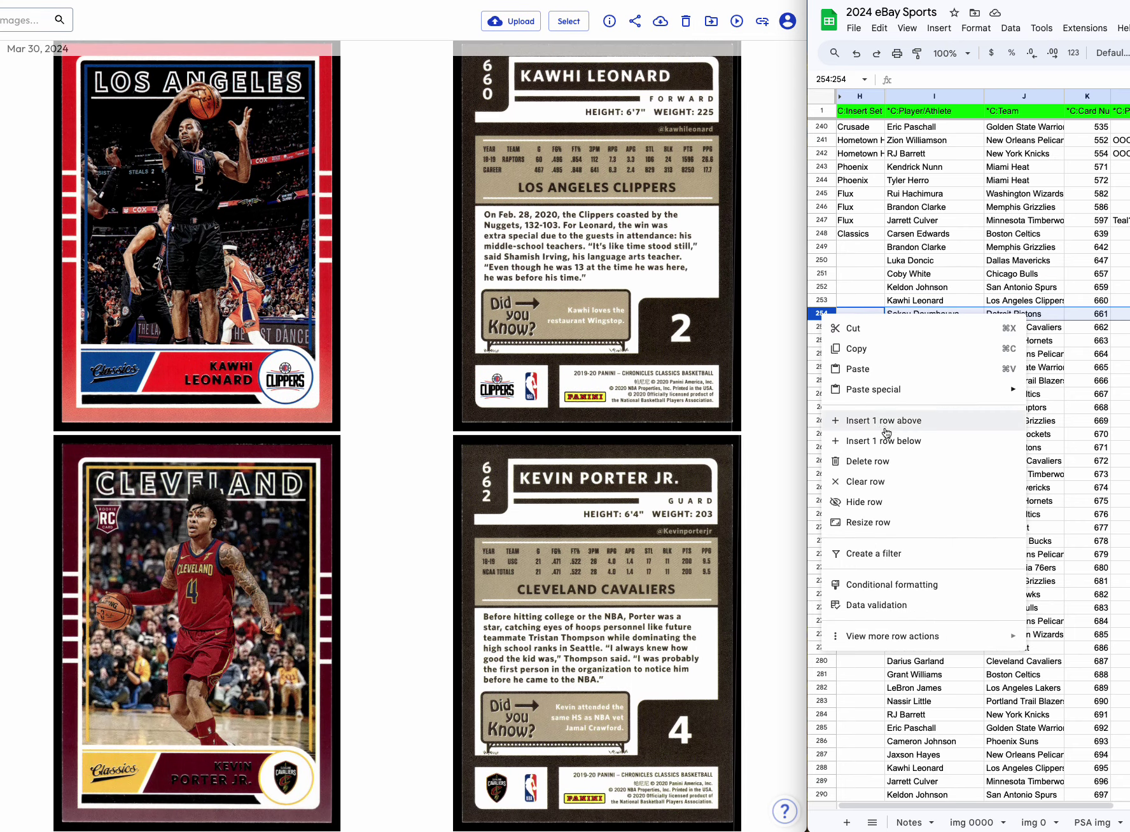
pyautogui.click(881, 465)
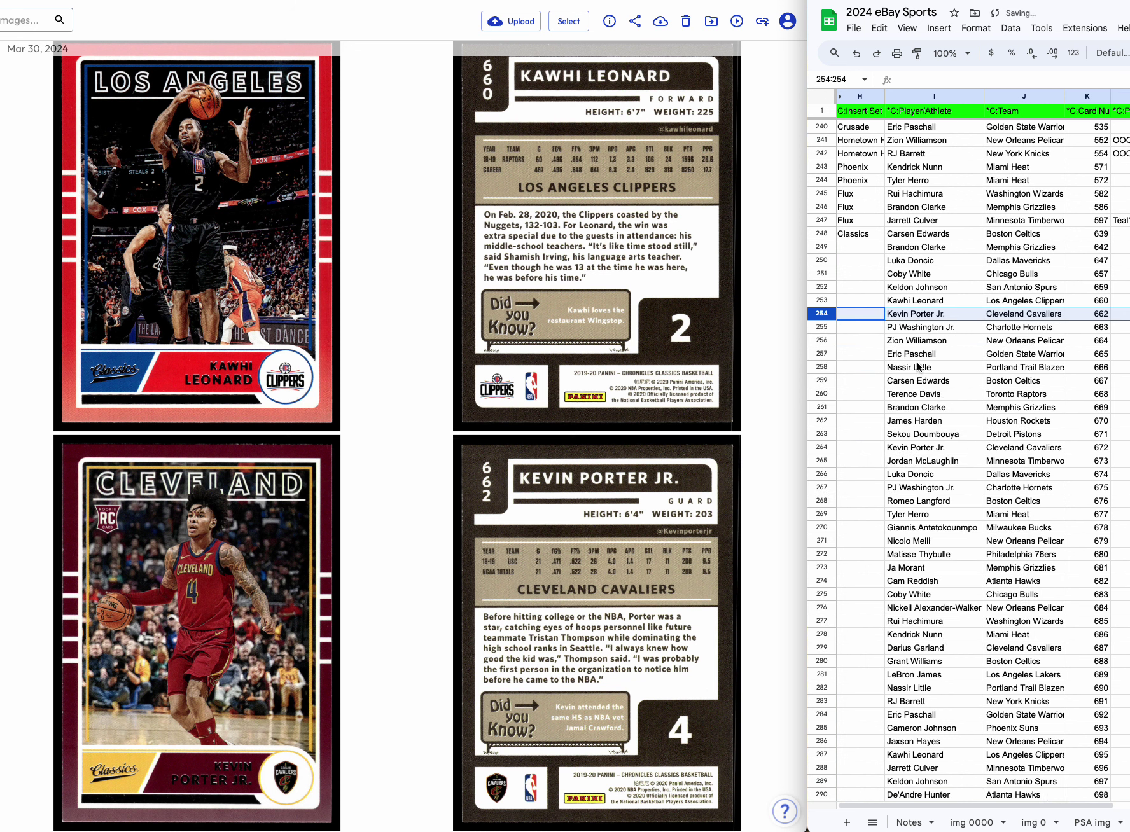
# Copy the Classics insert set from H248 to H249:H254, down to Kevin Porter Jr.'s card 662.
pyautogui.click(933, 315)
pyautogui.click(859, 237)
pyautogui.hotkey('ctrl', 'c')
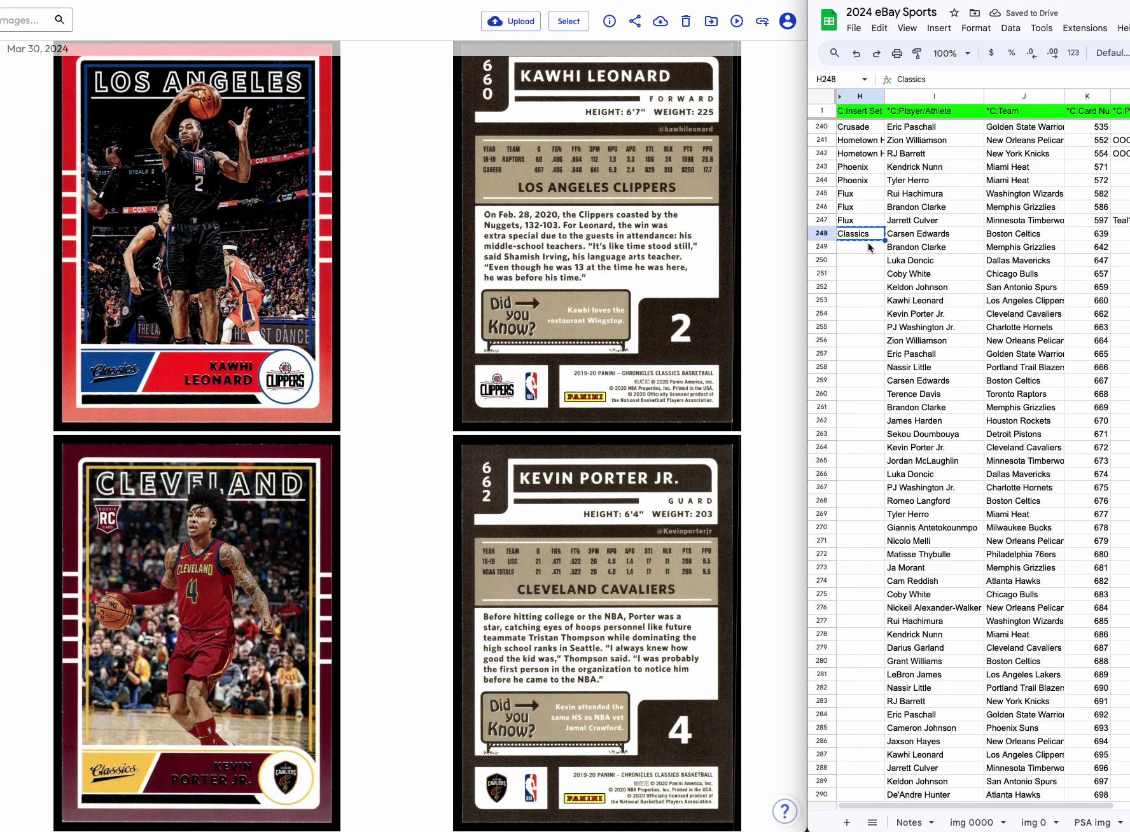
pyautogui.moveTo(868, 253); pyautogui.dragTo(859, 314)
pyautogui.hotkey('ctrl', 'v')
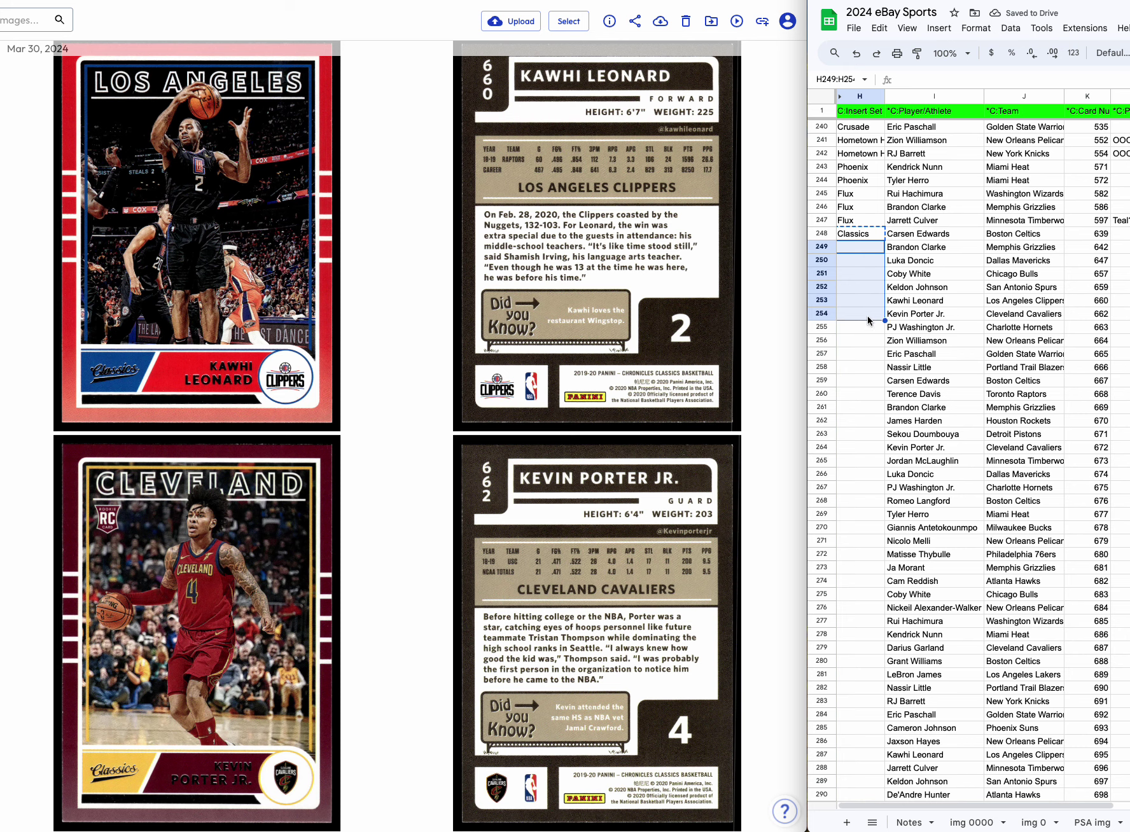
# Delete all remaining rows below Kevin Porter Jr.'s card 662, from row 255 to row 591.
pyautogui.click(821, 328)
pyautogui.hotkey('ctrl', 'shift', 'Down')
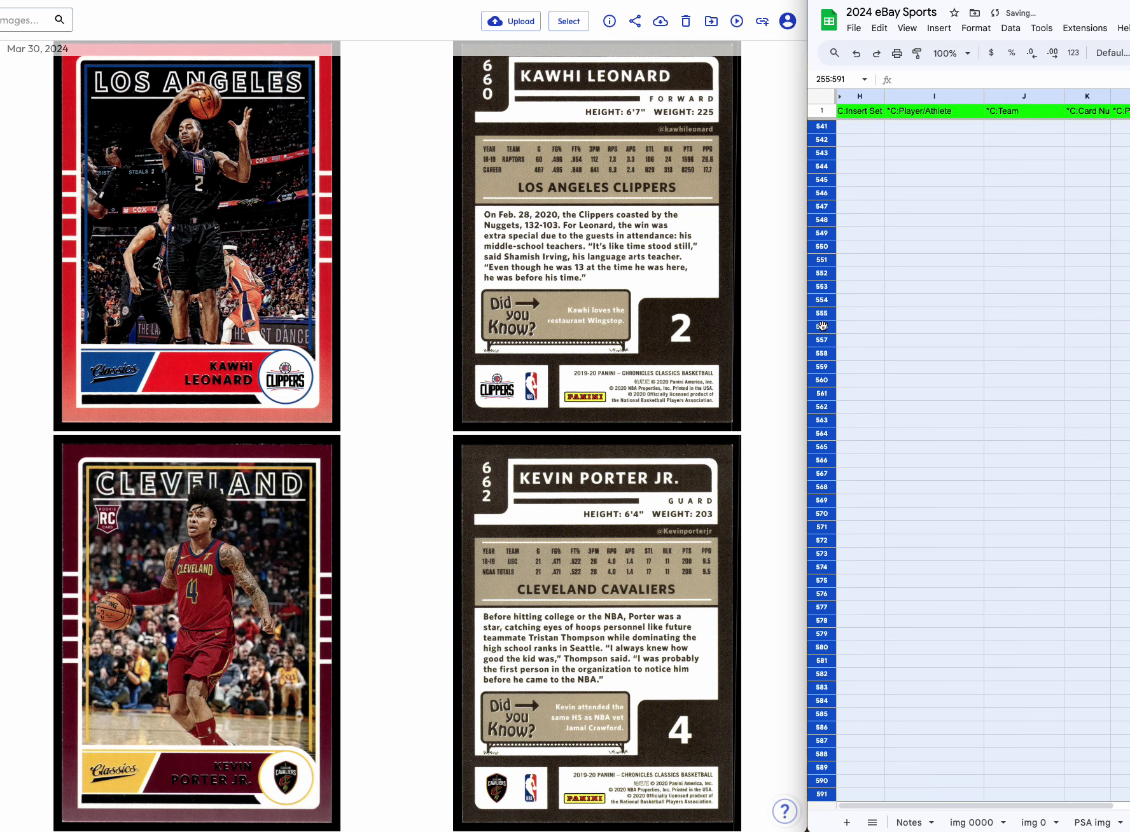
pyautogui.rightClick(822, 325)
pyautogui.click(897, 473)
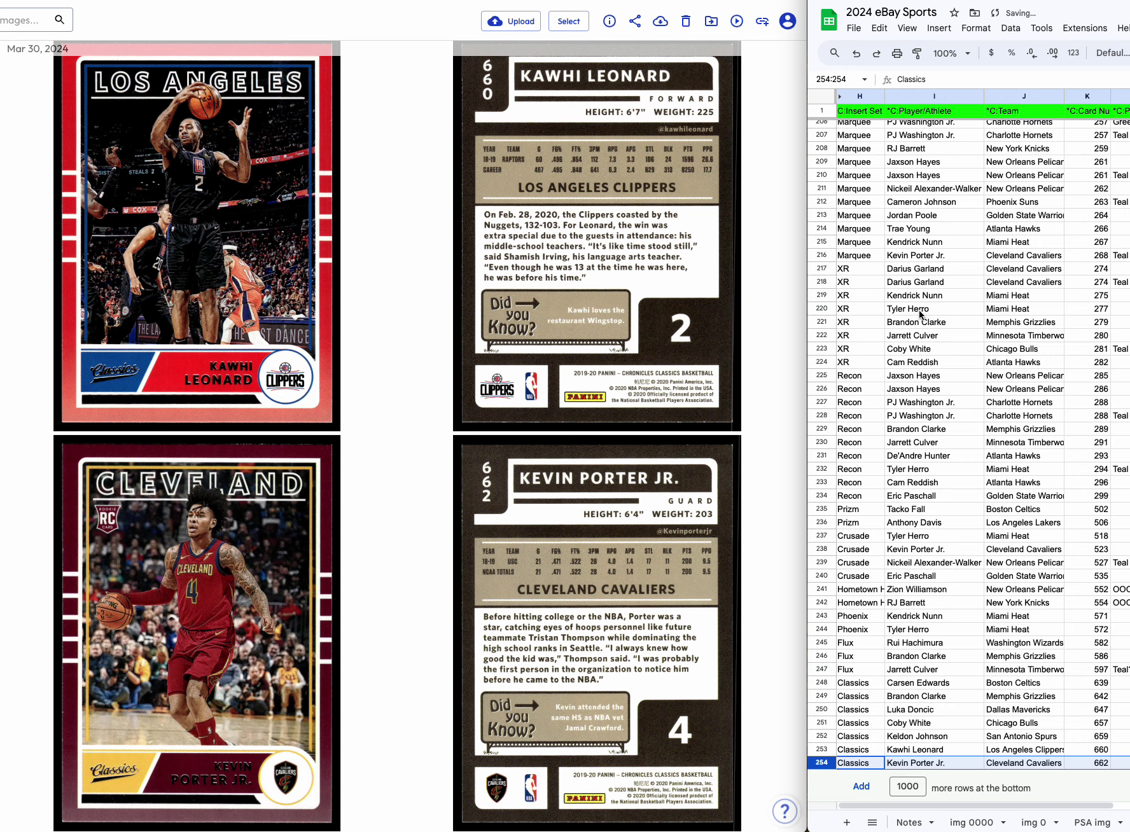